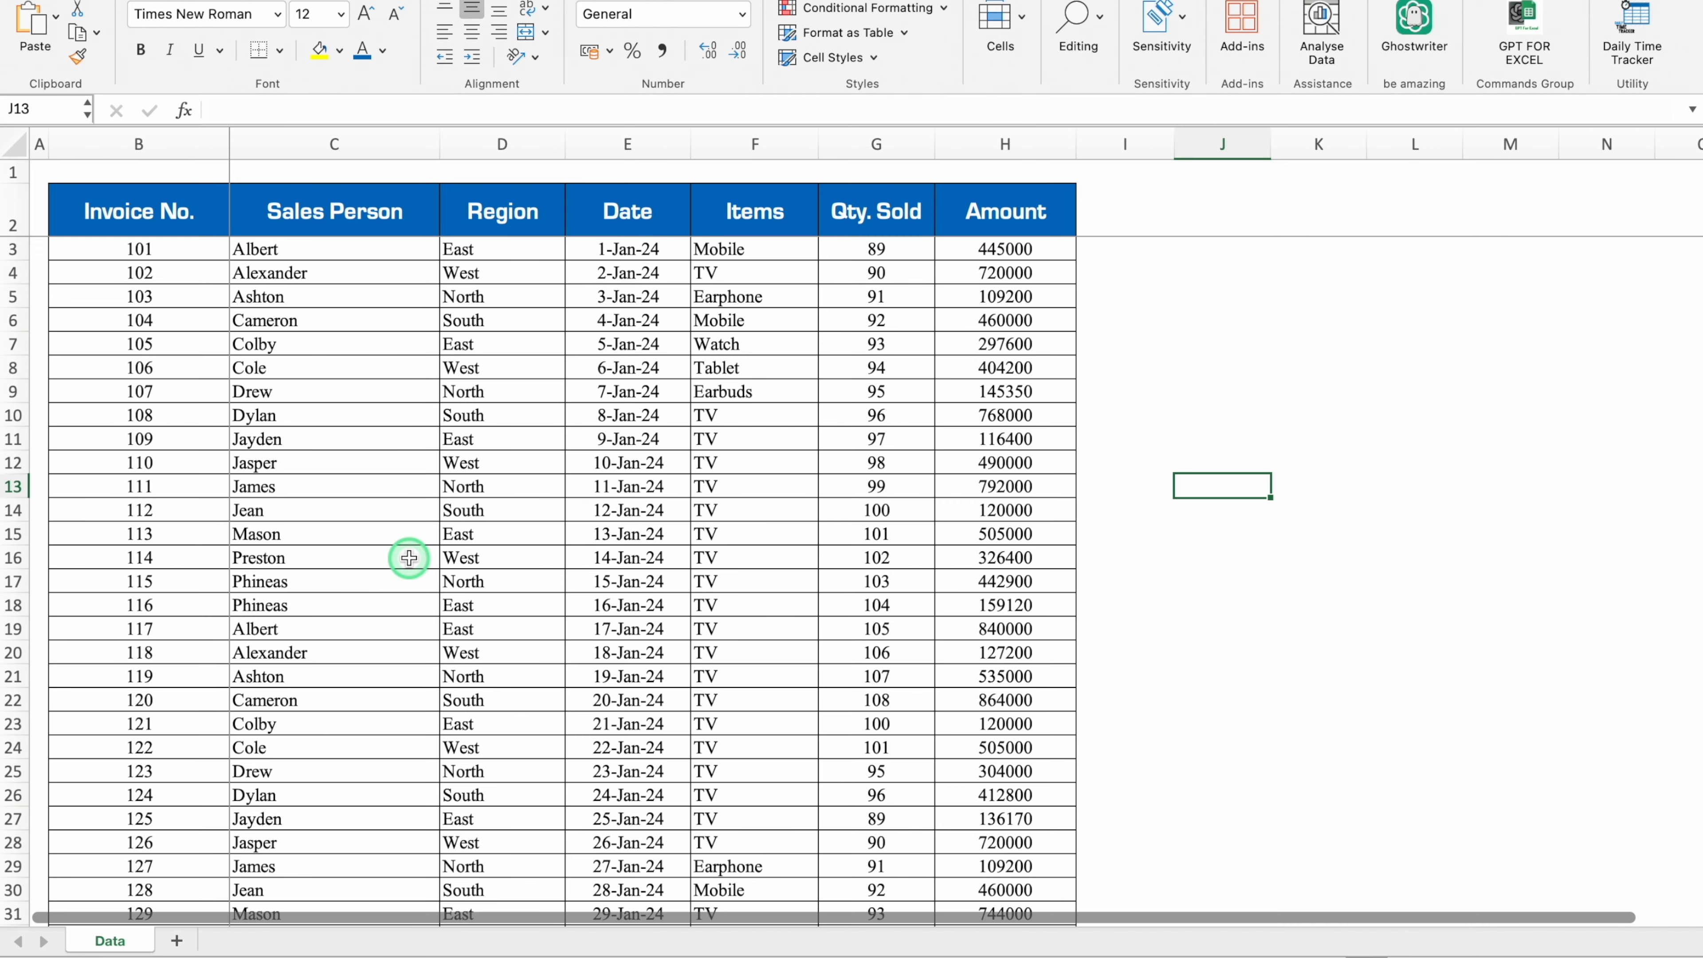
Add a new worksheet and link its cell B2 to the Invoice No. header in cell B2 of the Data sheet
left_click(177, 941)
left_click(184, 211)
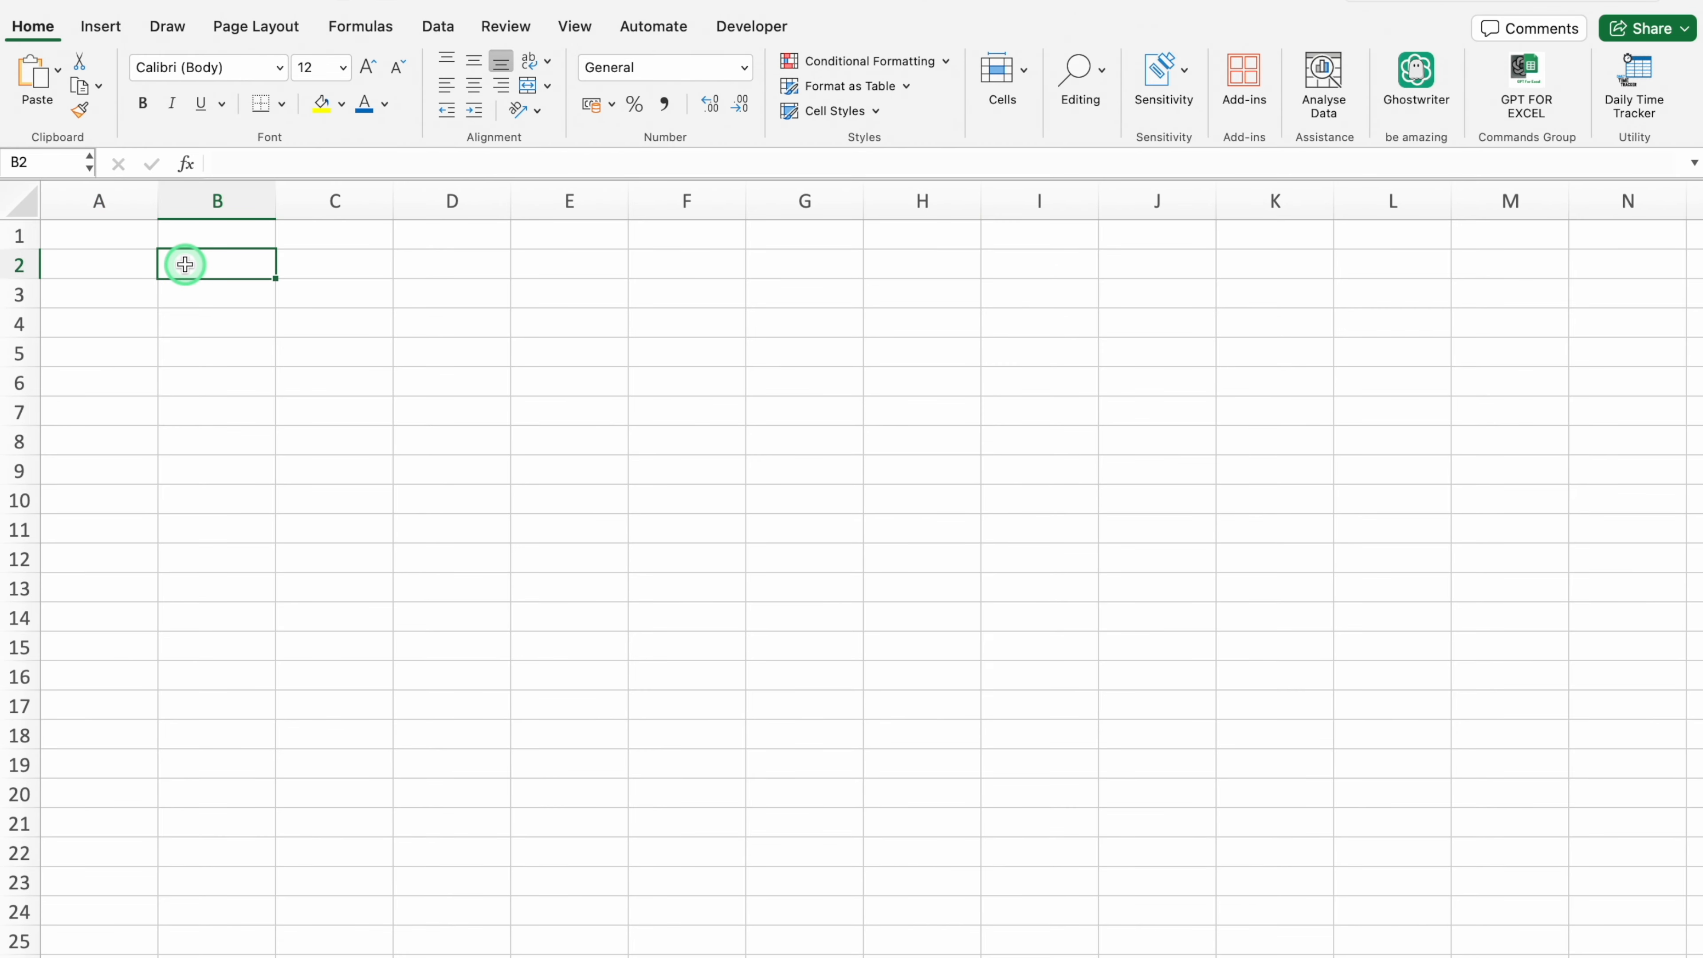
type("=")
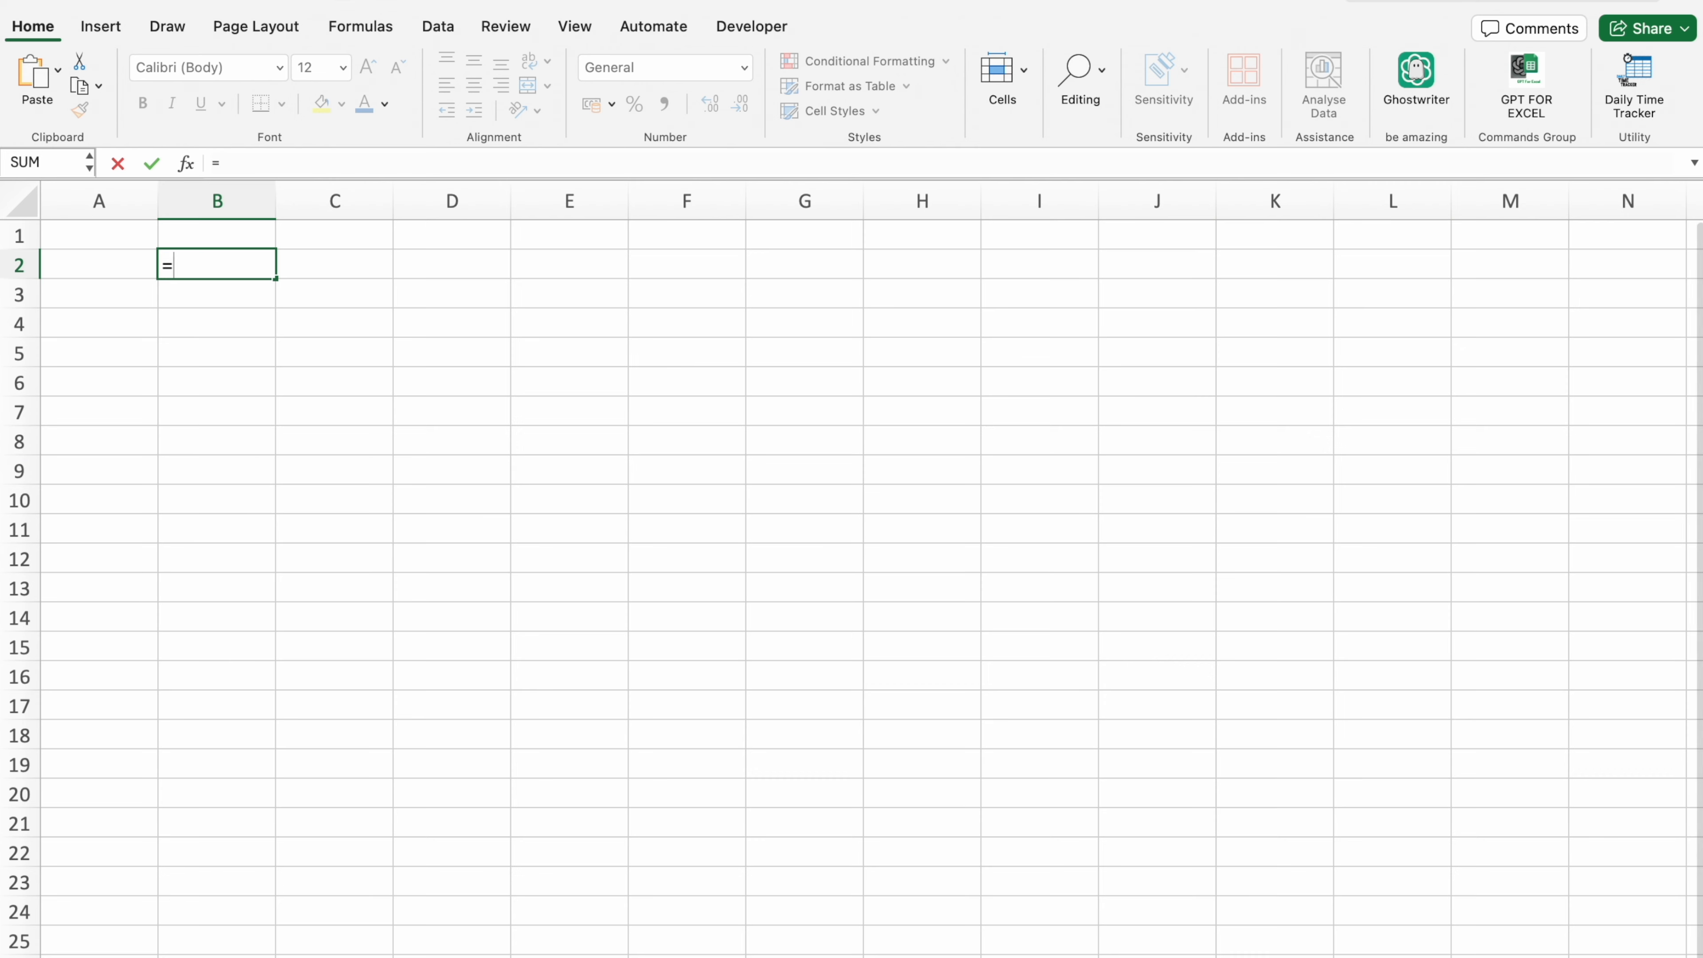
key("ctrl+Page_Up")
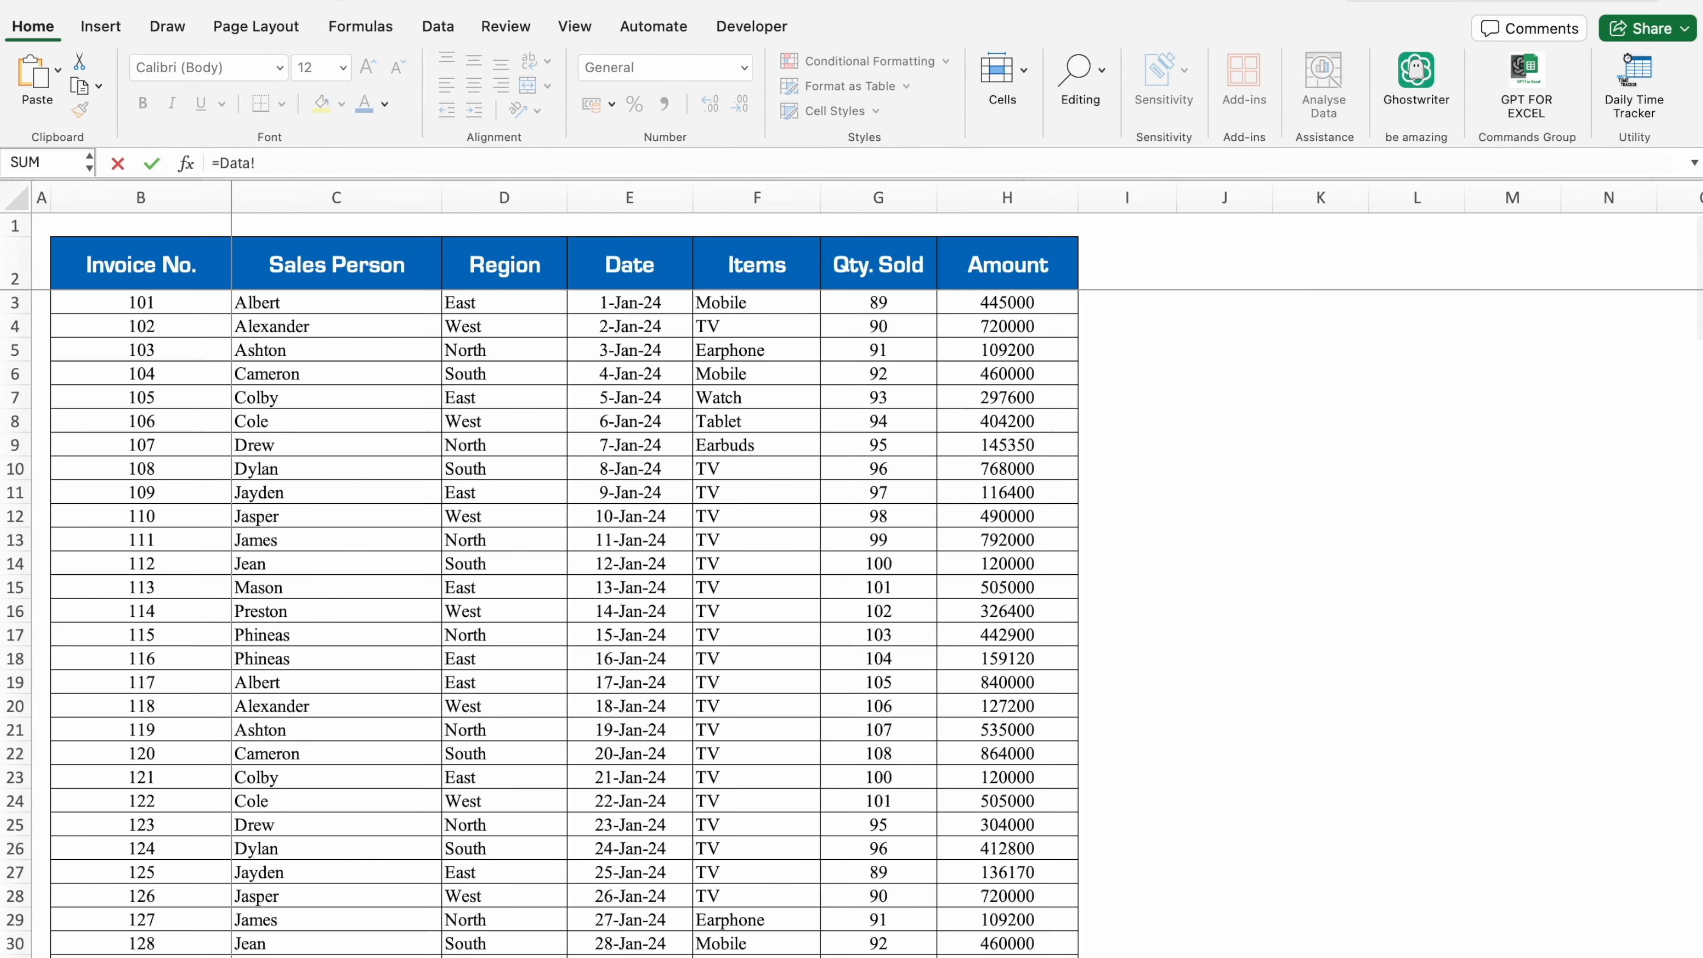
left_click(158, 270)
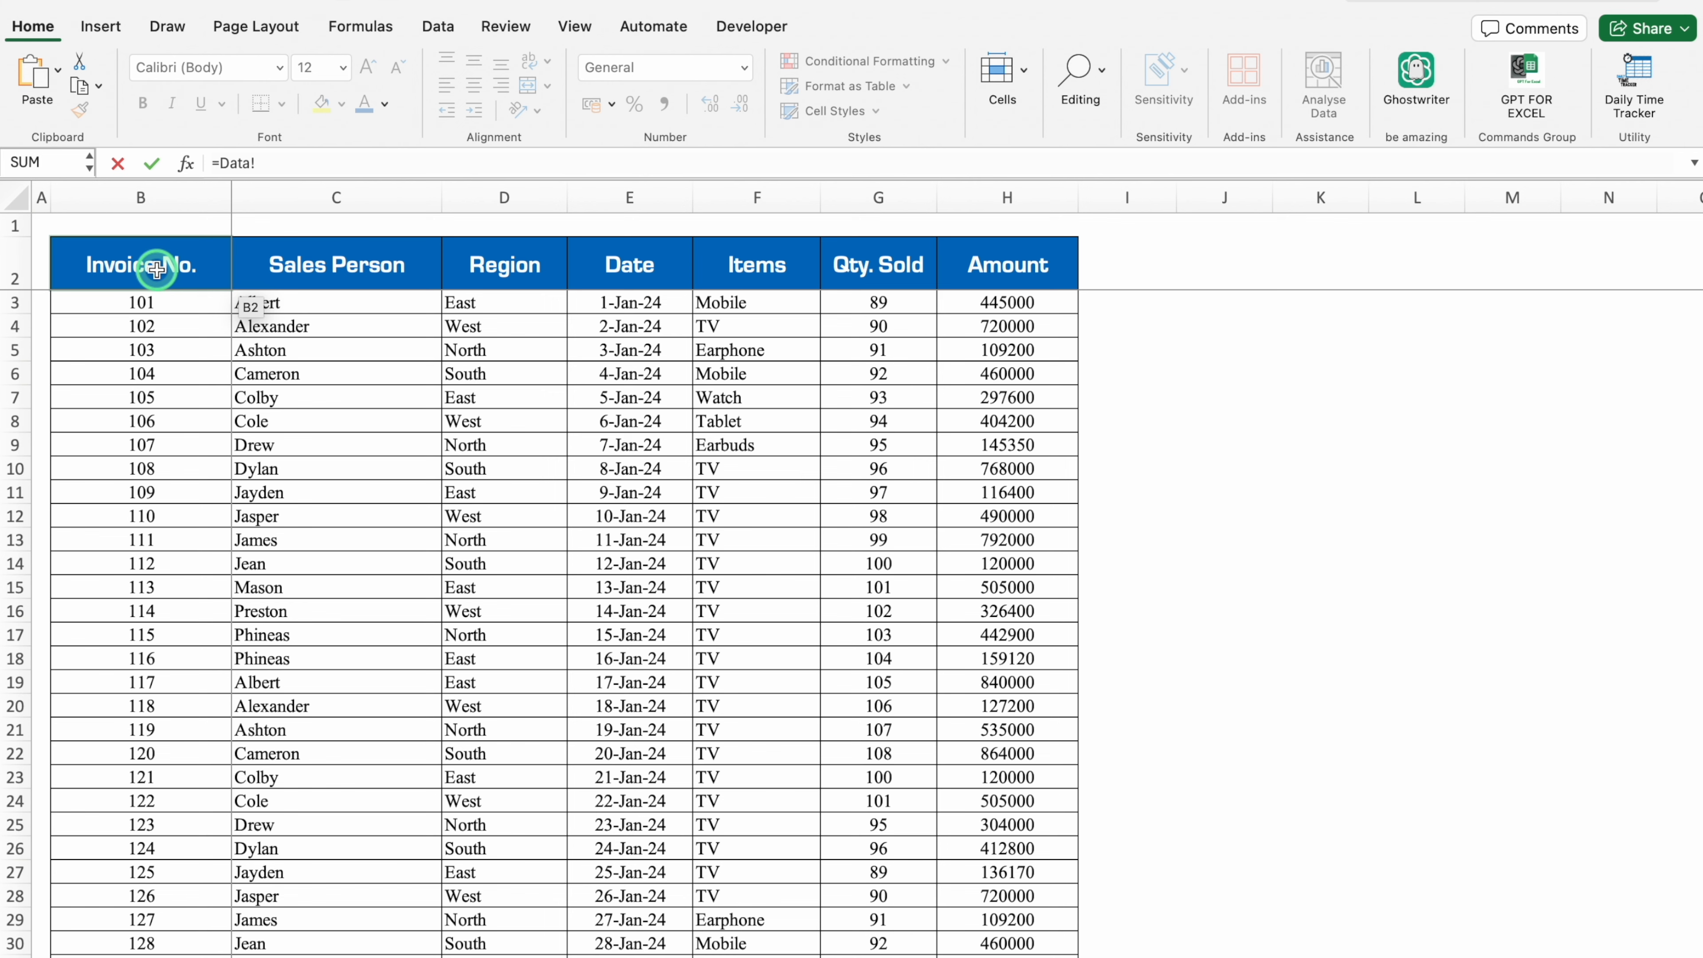
left_click(157, 270)
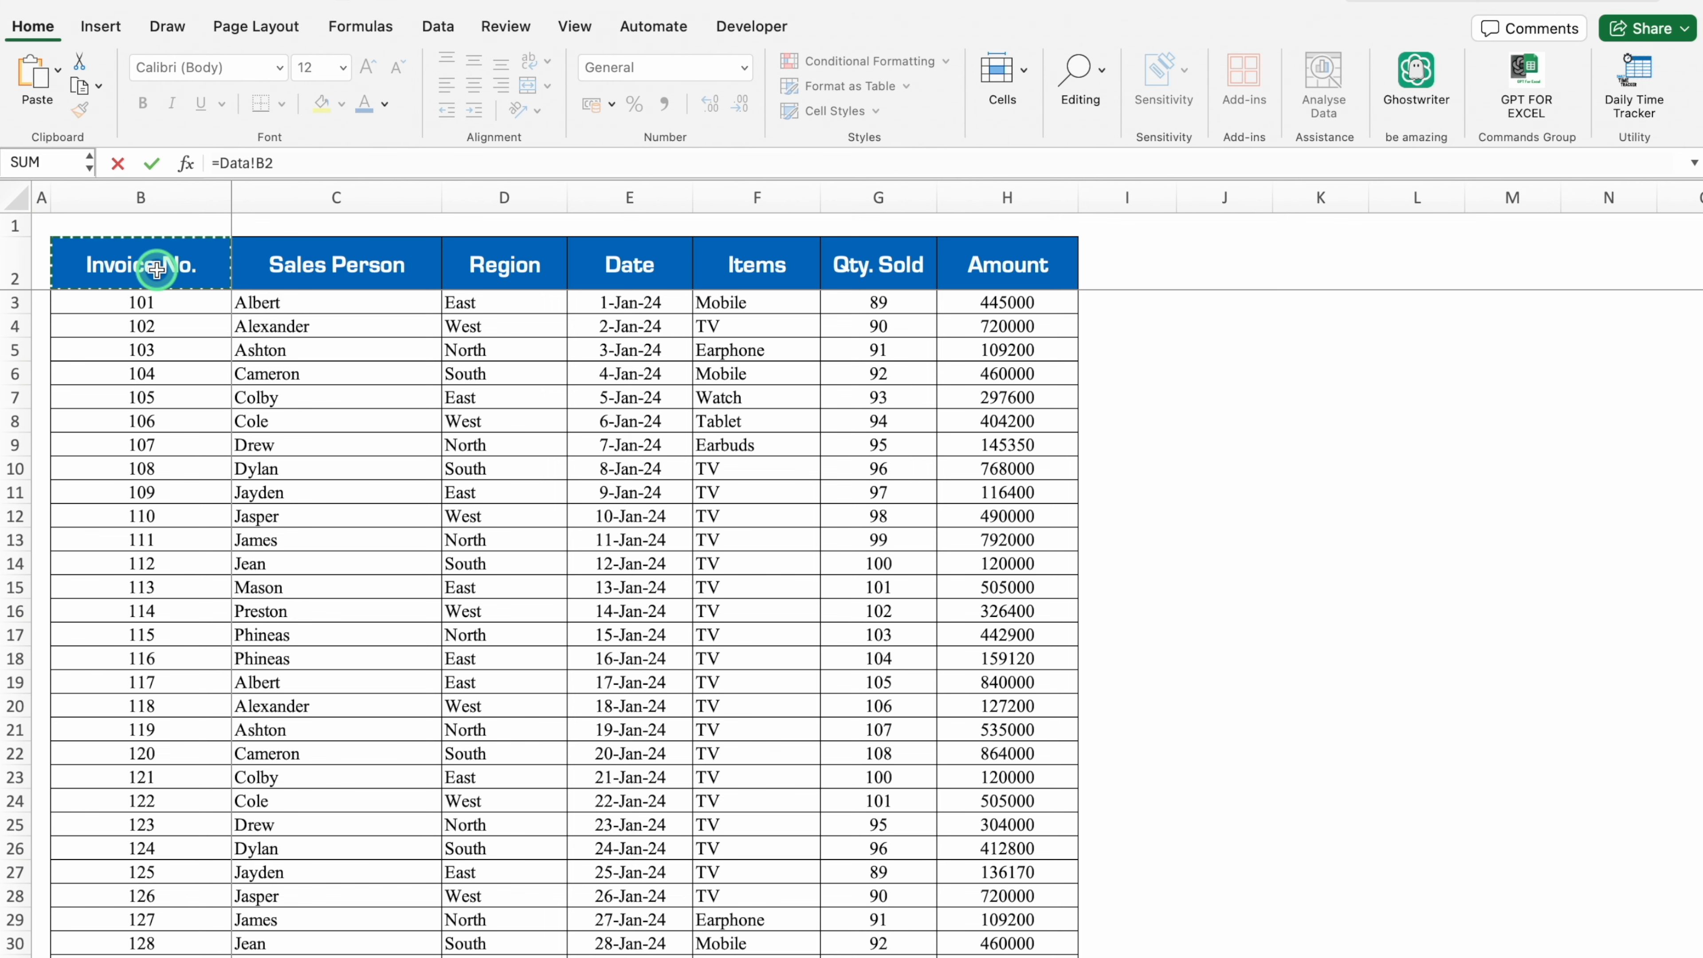
key("Return")
Fill the link in B2 across to L2 and compare it with the last header on the Data sheet
left_click(267, 275)
left_click_drag(279, 283, 1435, 272)
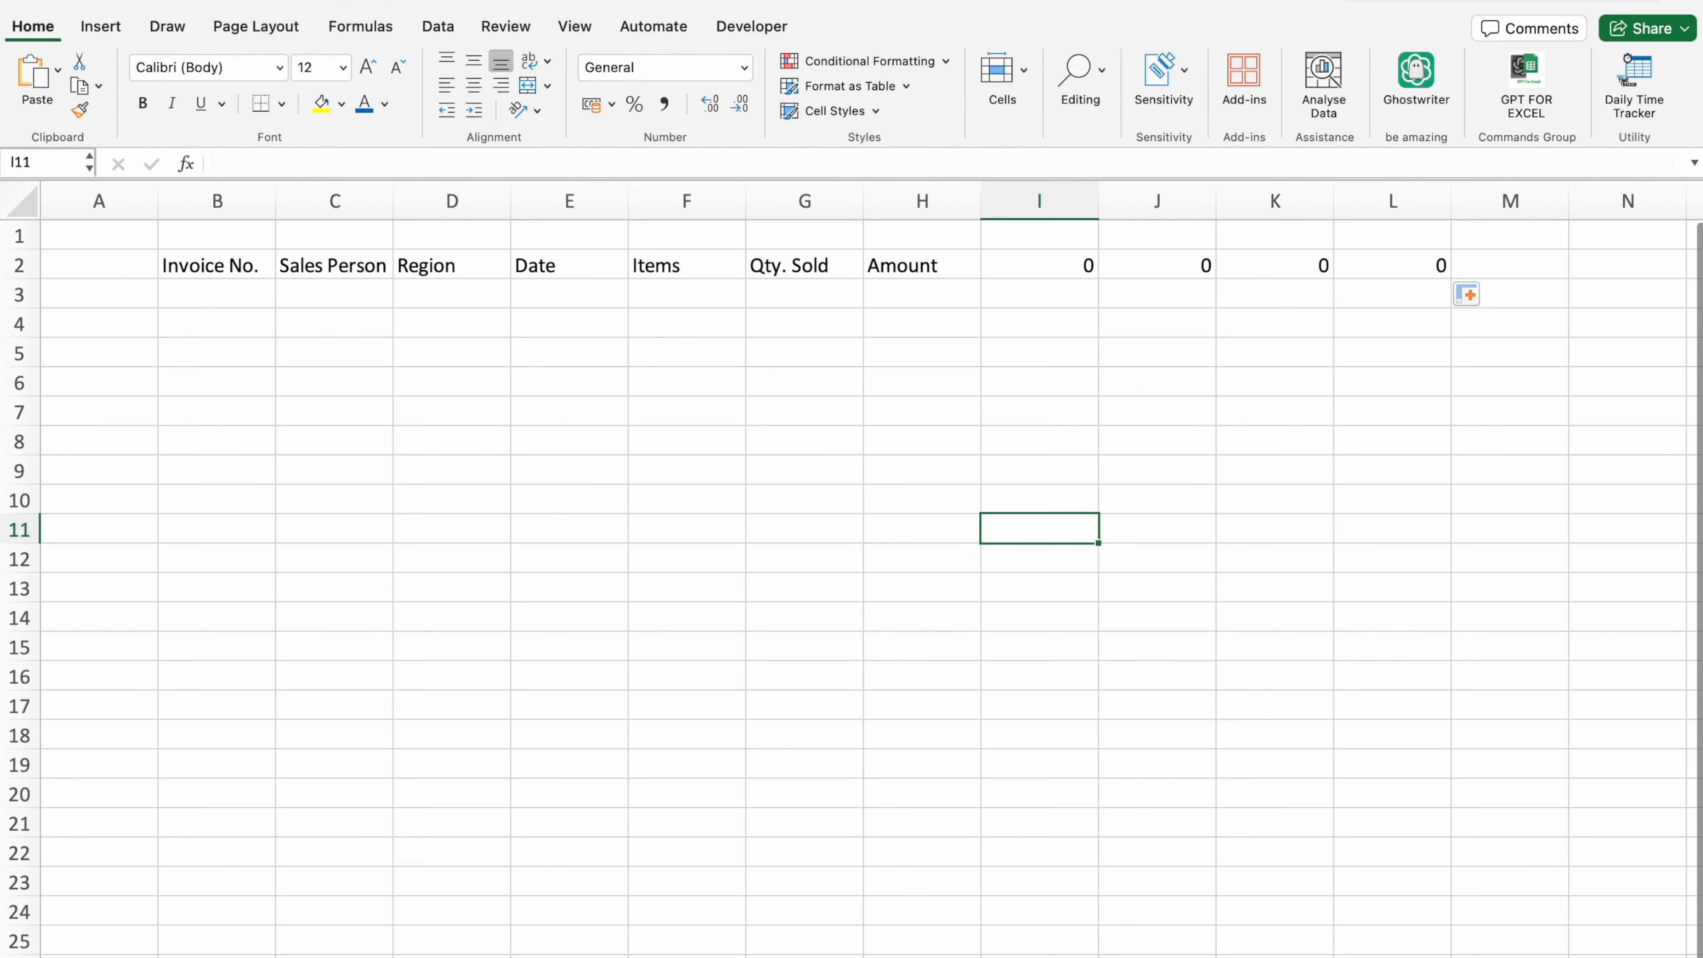
left_click(122, 956)
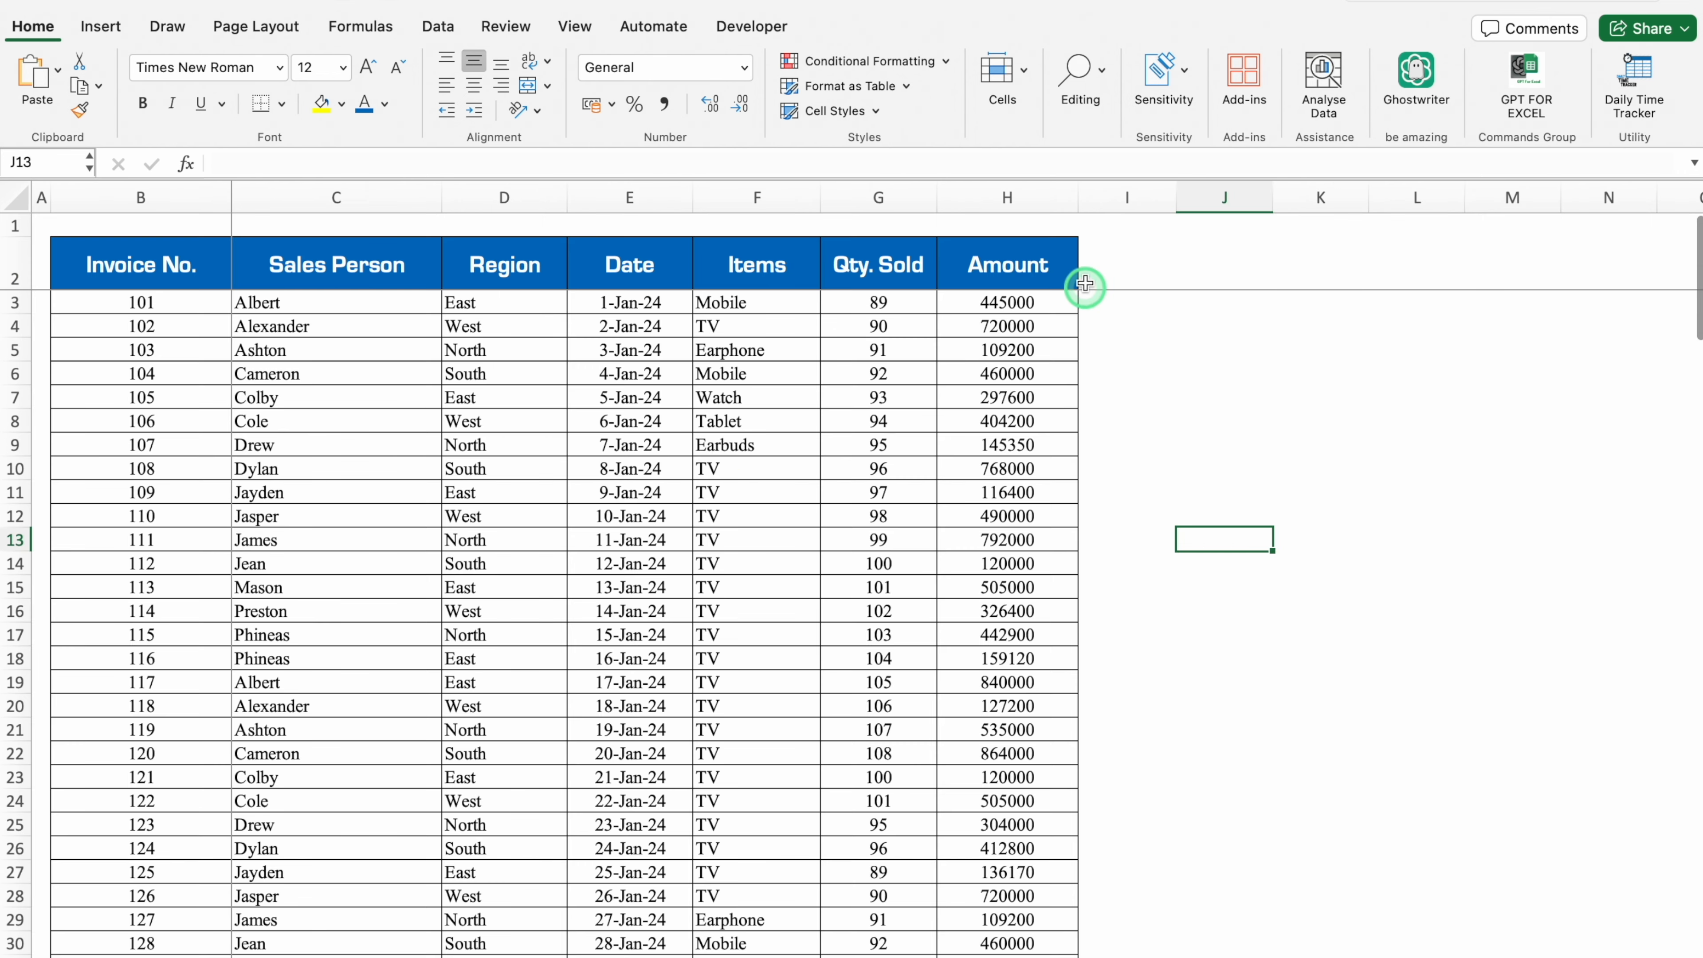
left_click(1046, 267)
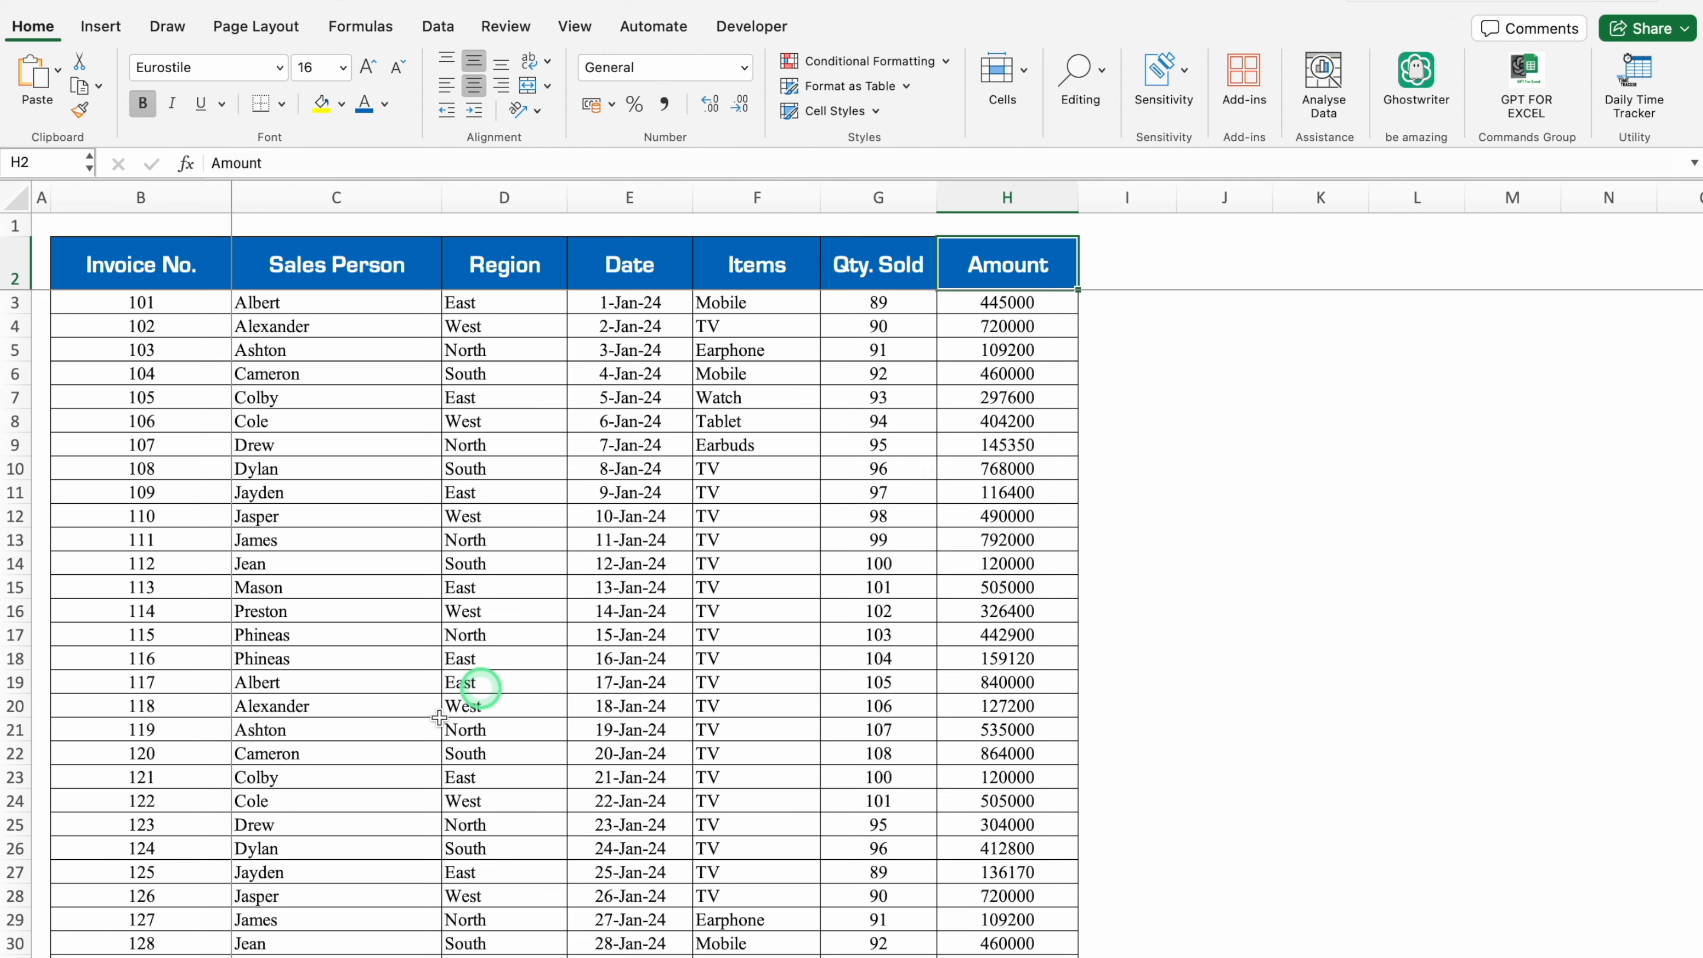
left_click(242, 956)
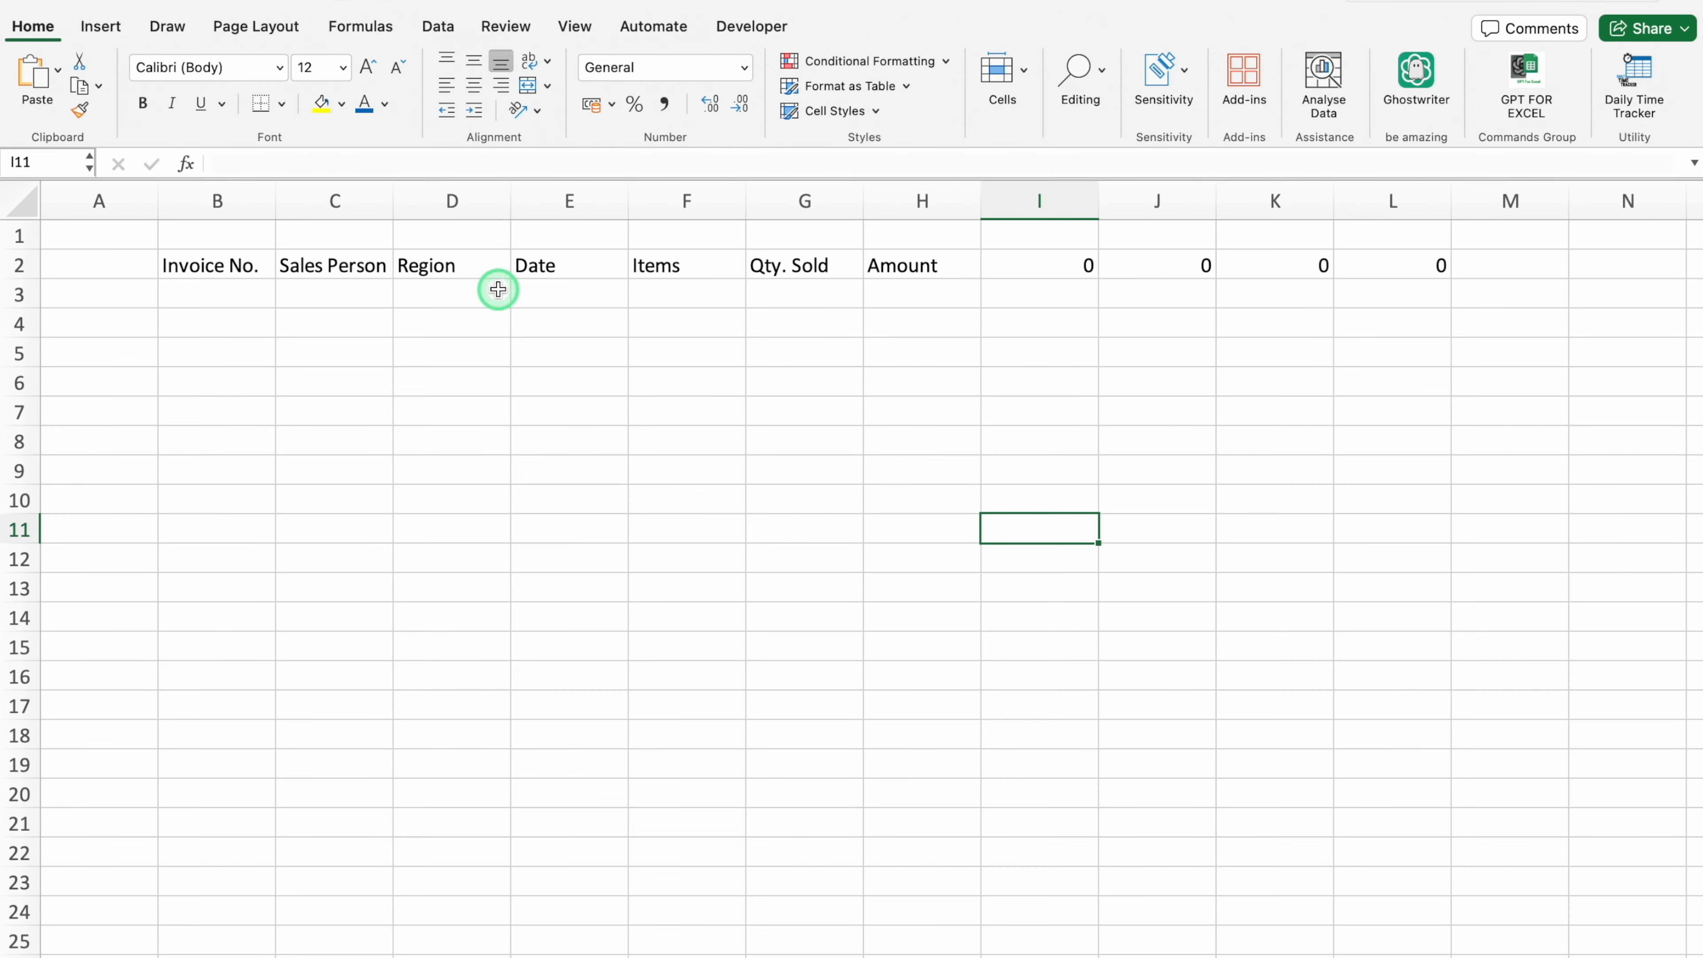
Change the formula in B2 to =IF(Data!B2="","",Data!B2)
left_click(231, 267)
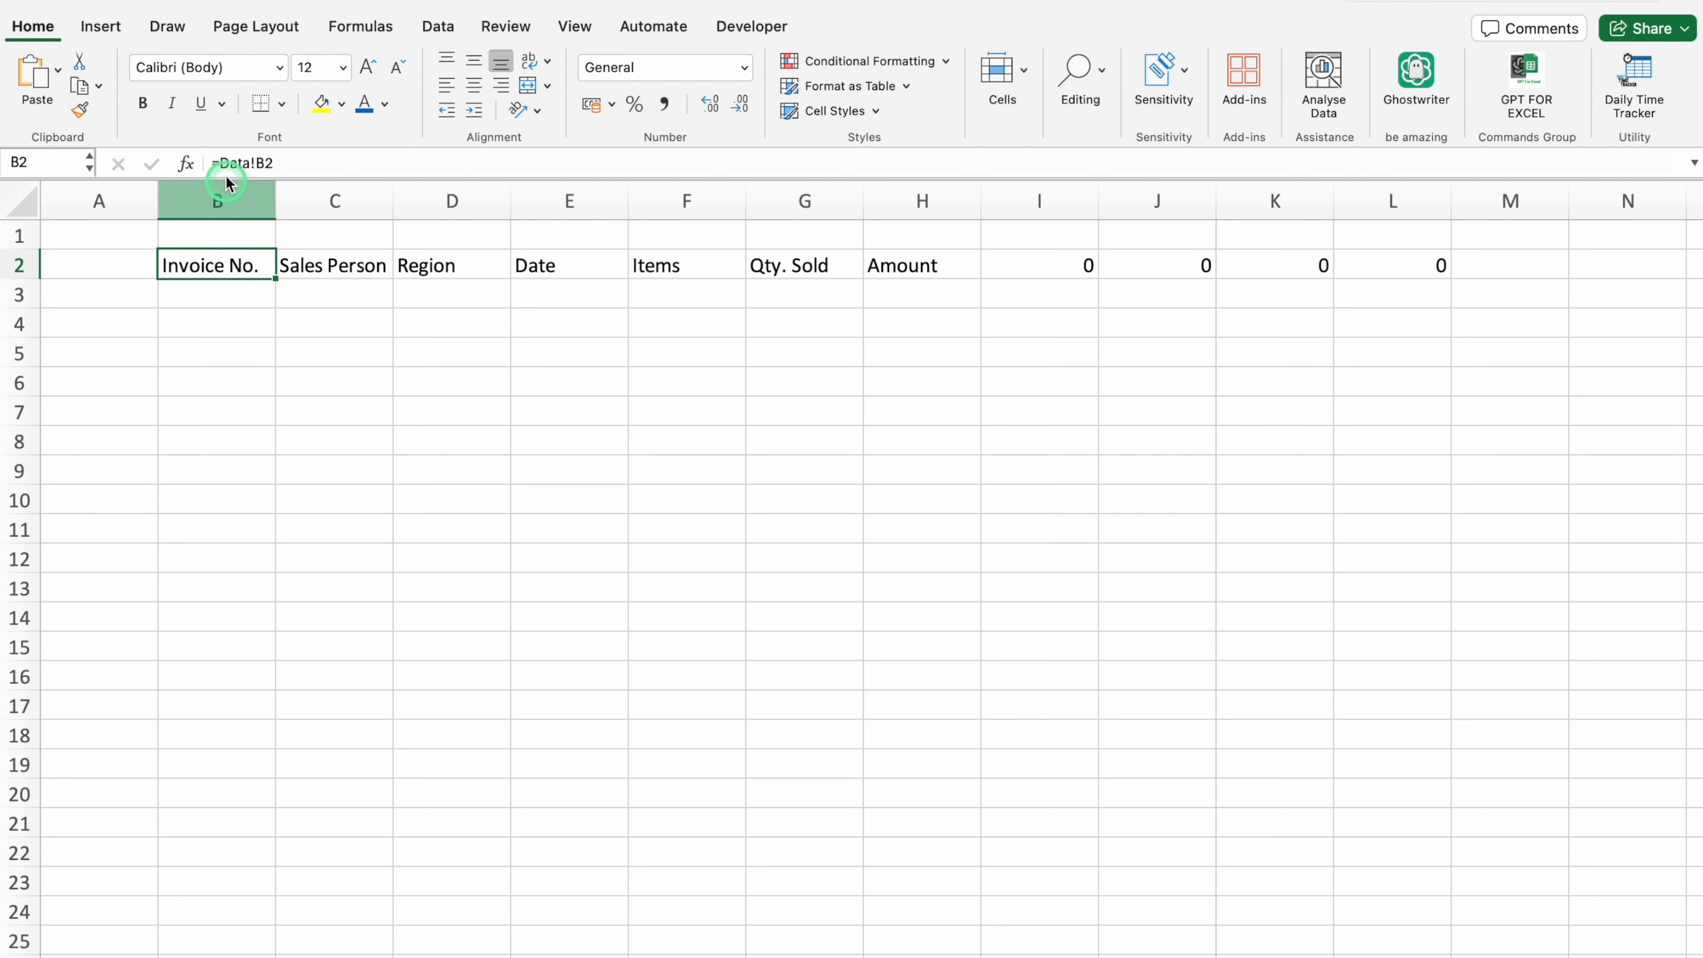
left_click(262, 164)
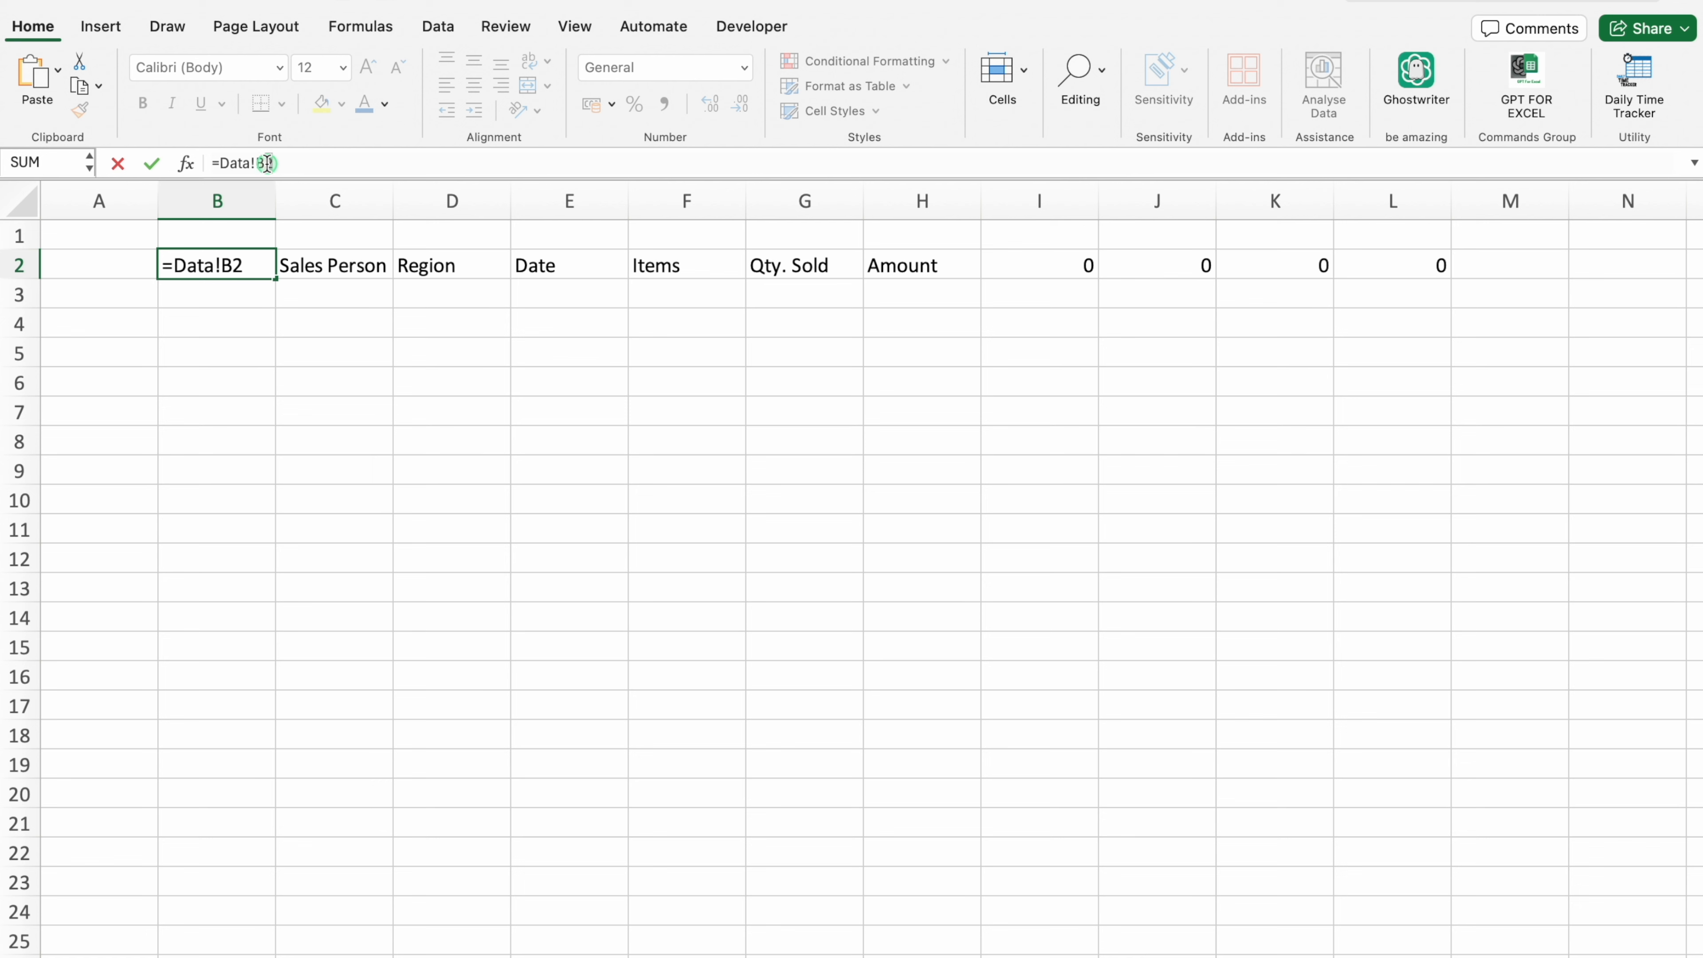
left_click(326, 252)
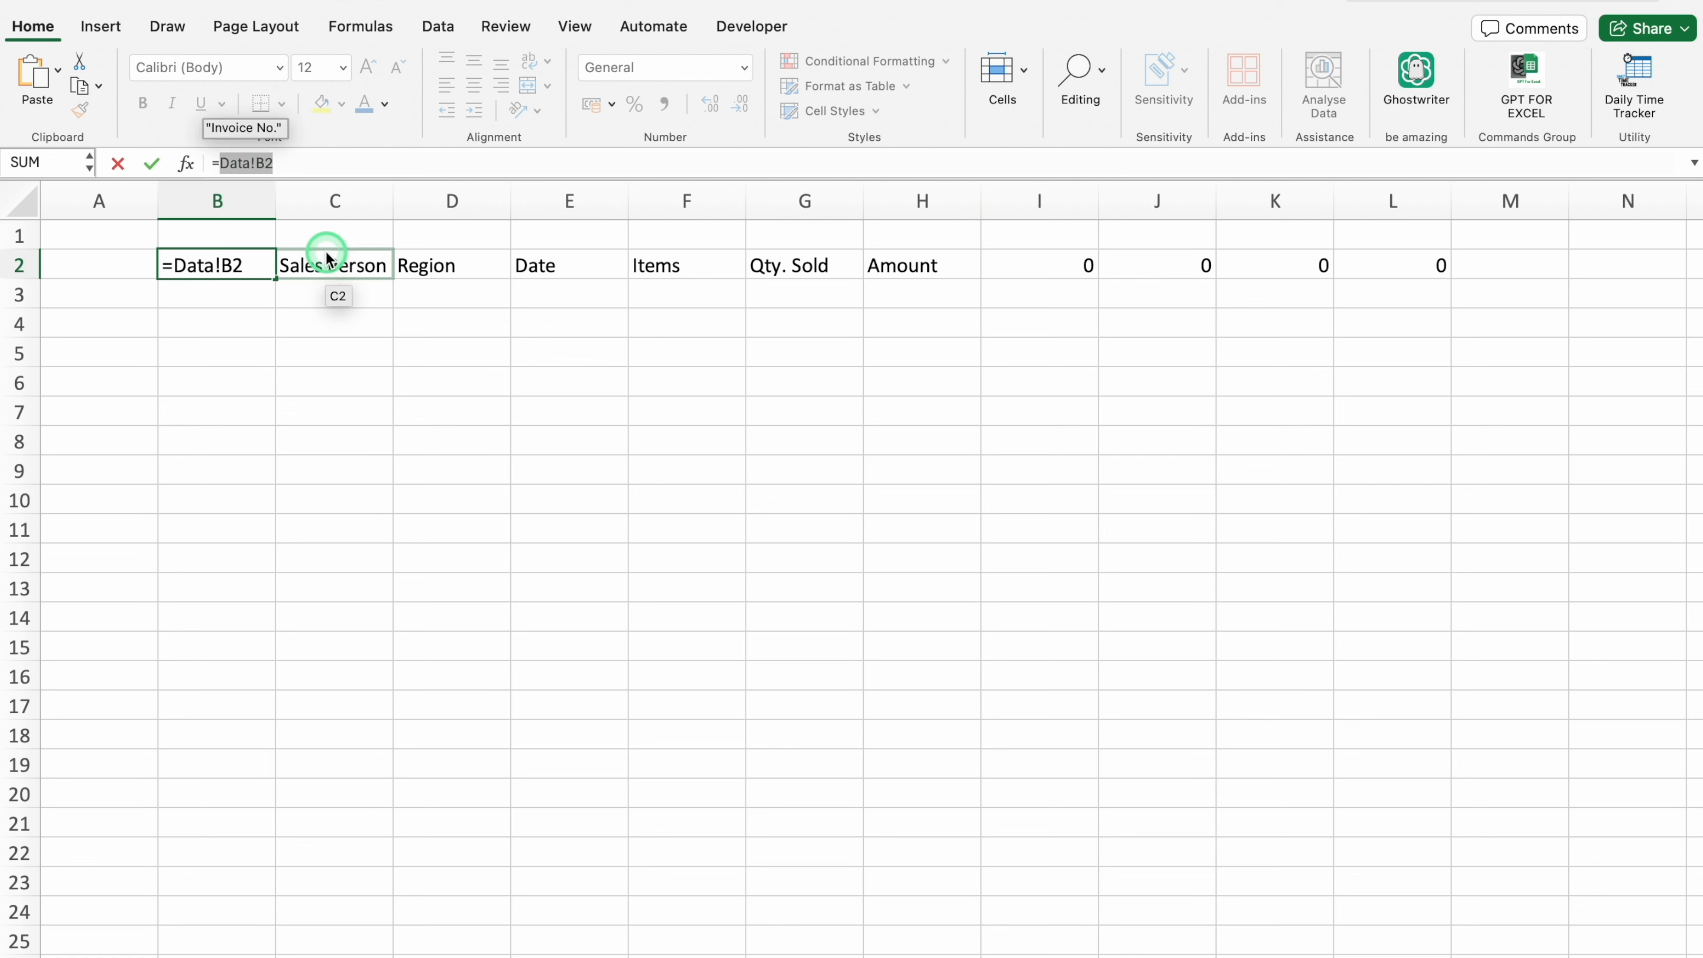
left_click(219, 164)
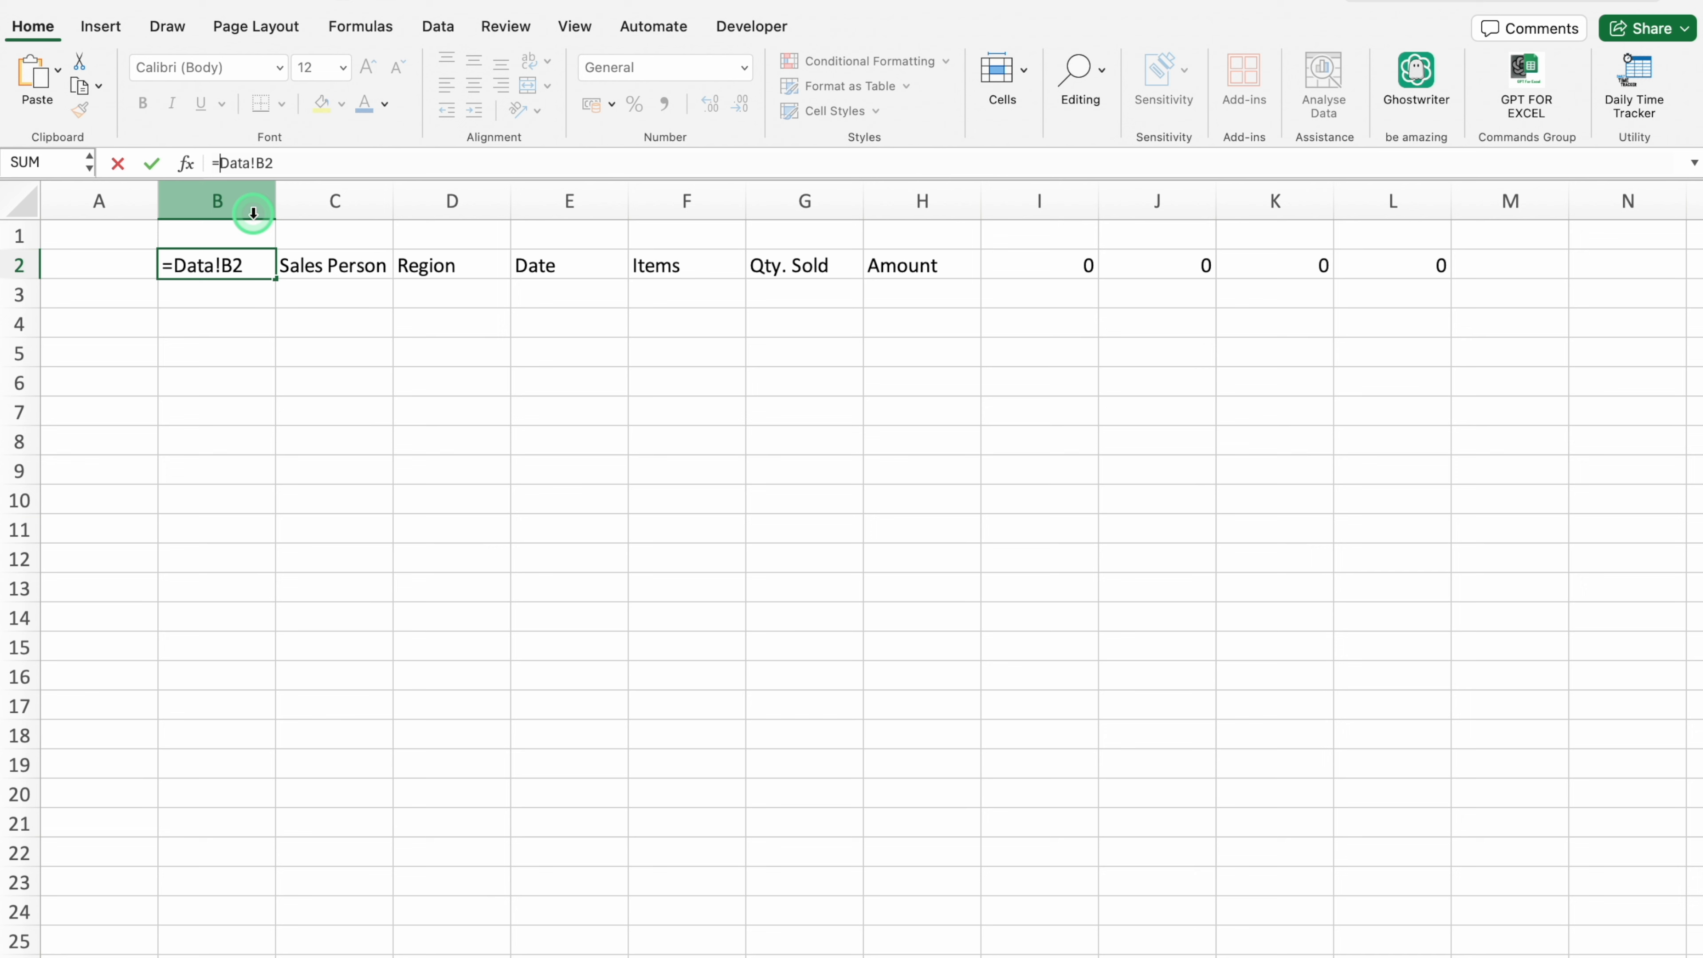
type("IF(Data!B2")
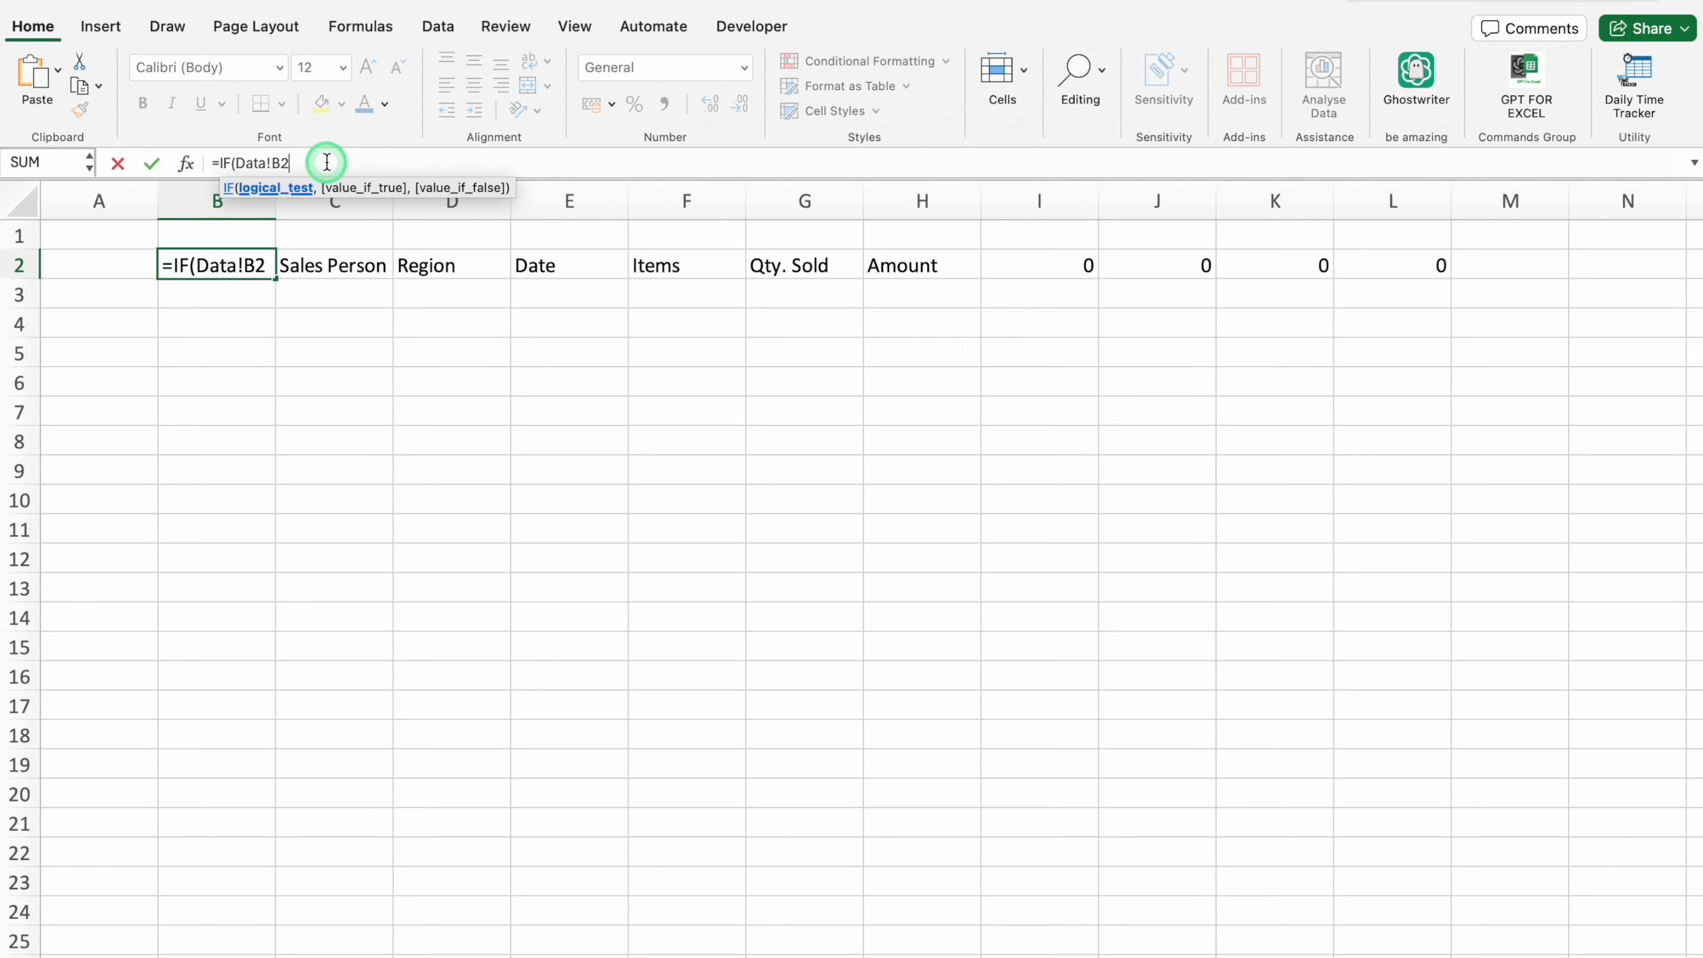
type("=")
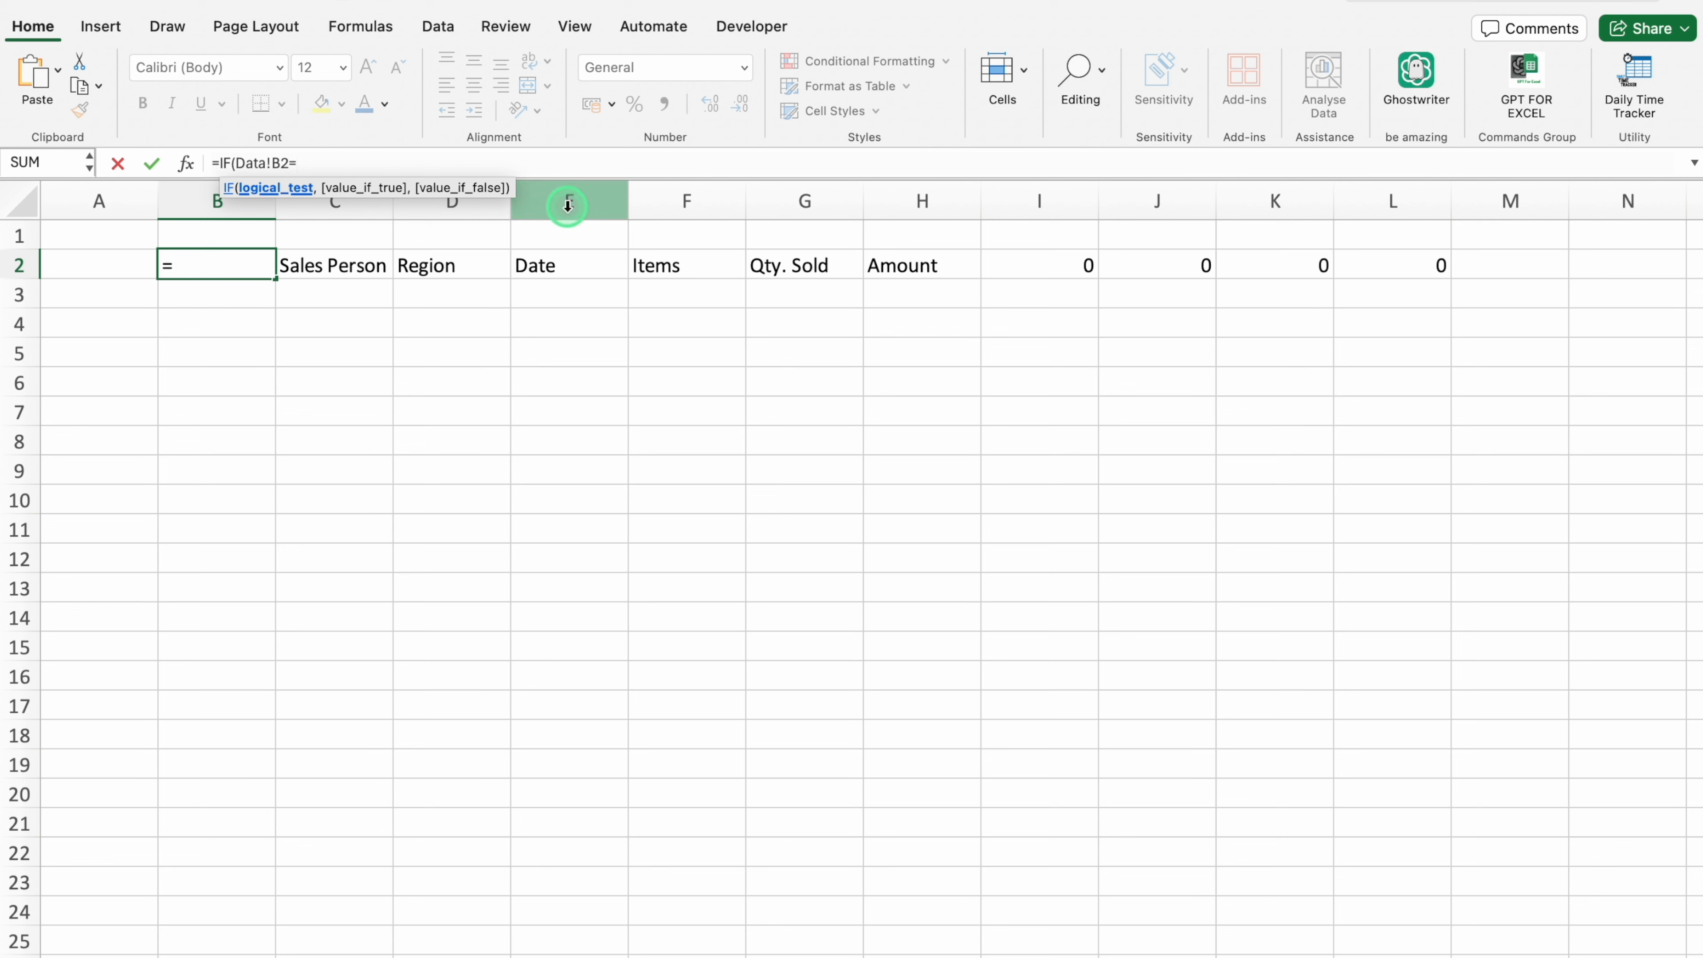
type("\"\",")
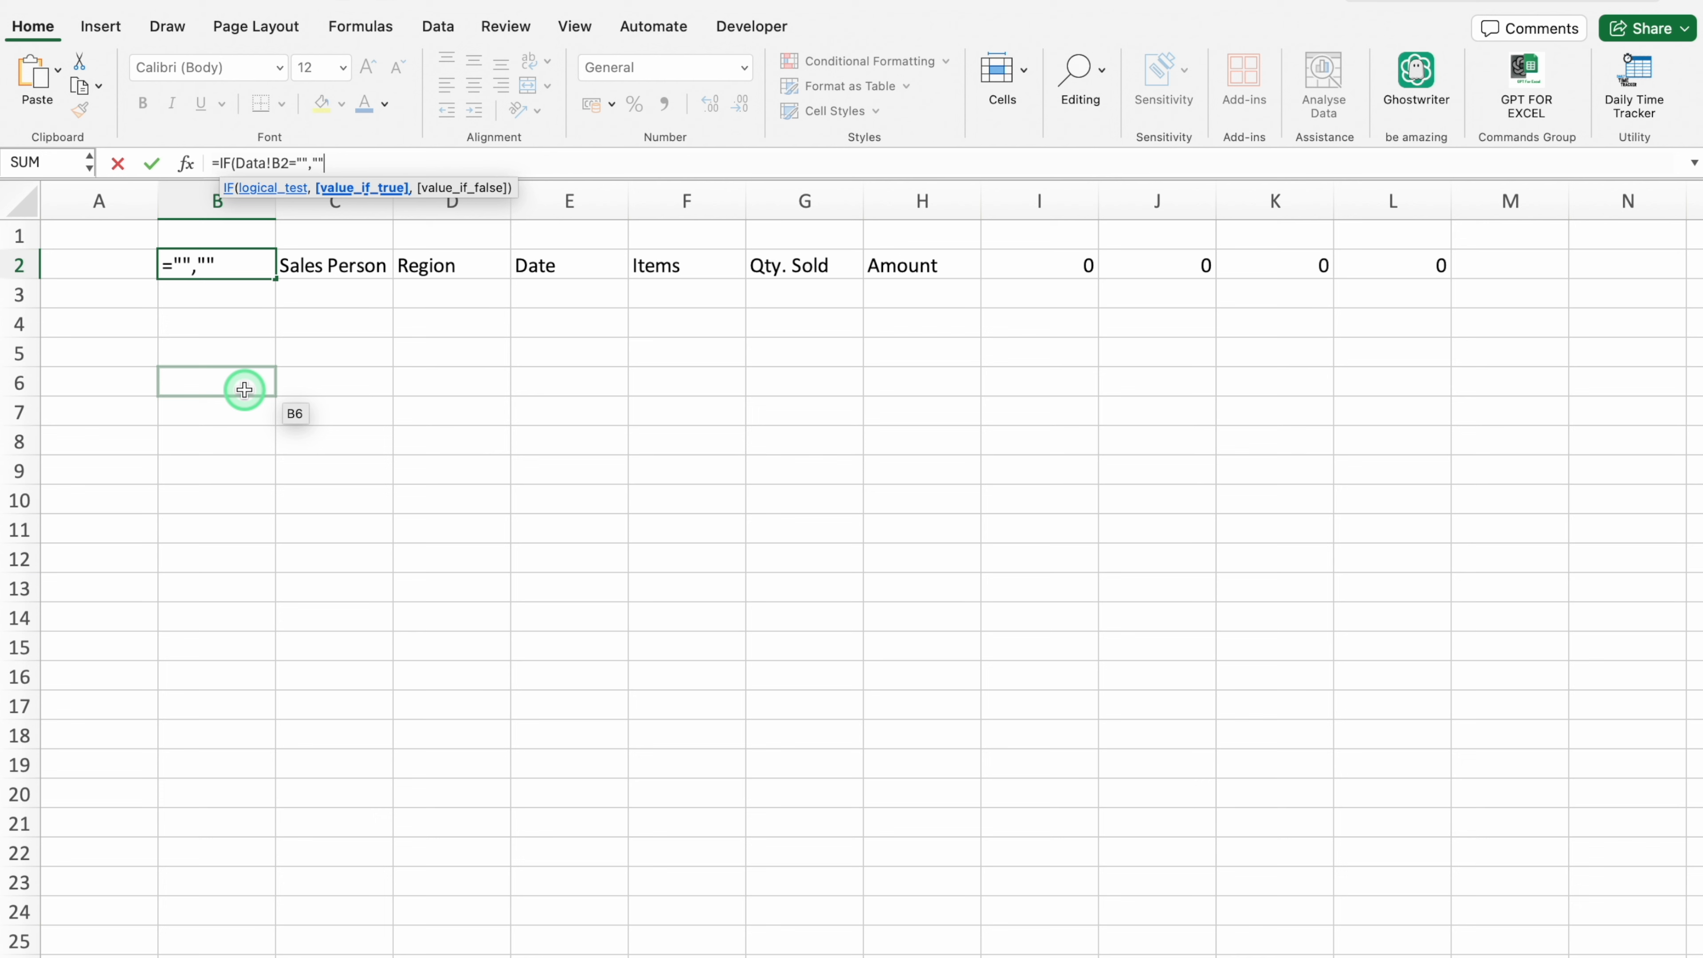
type("\"\",")
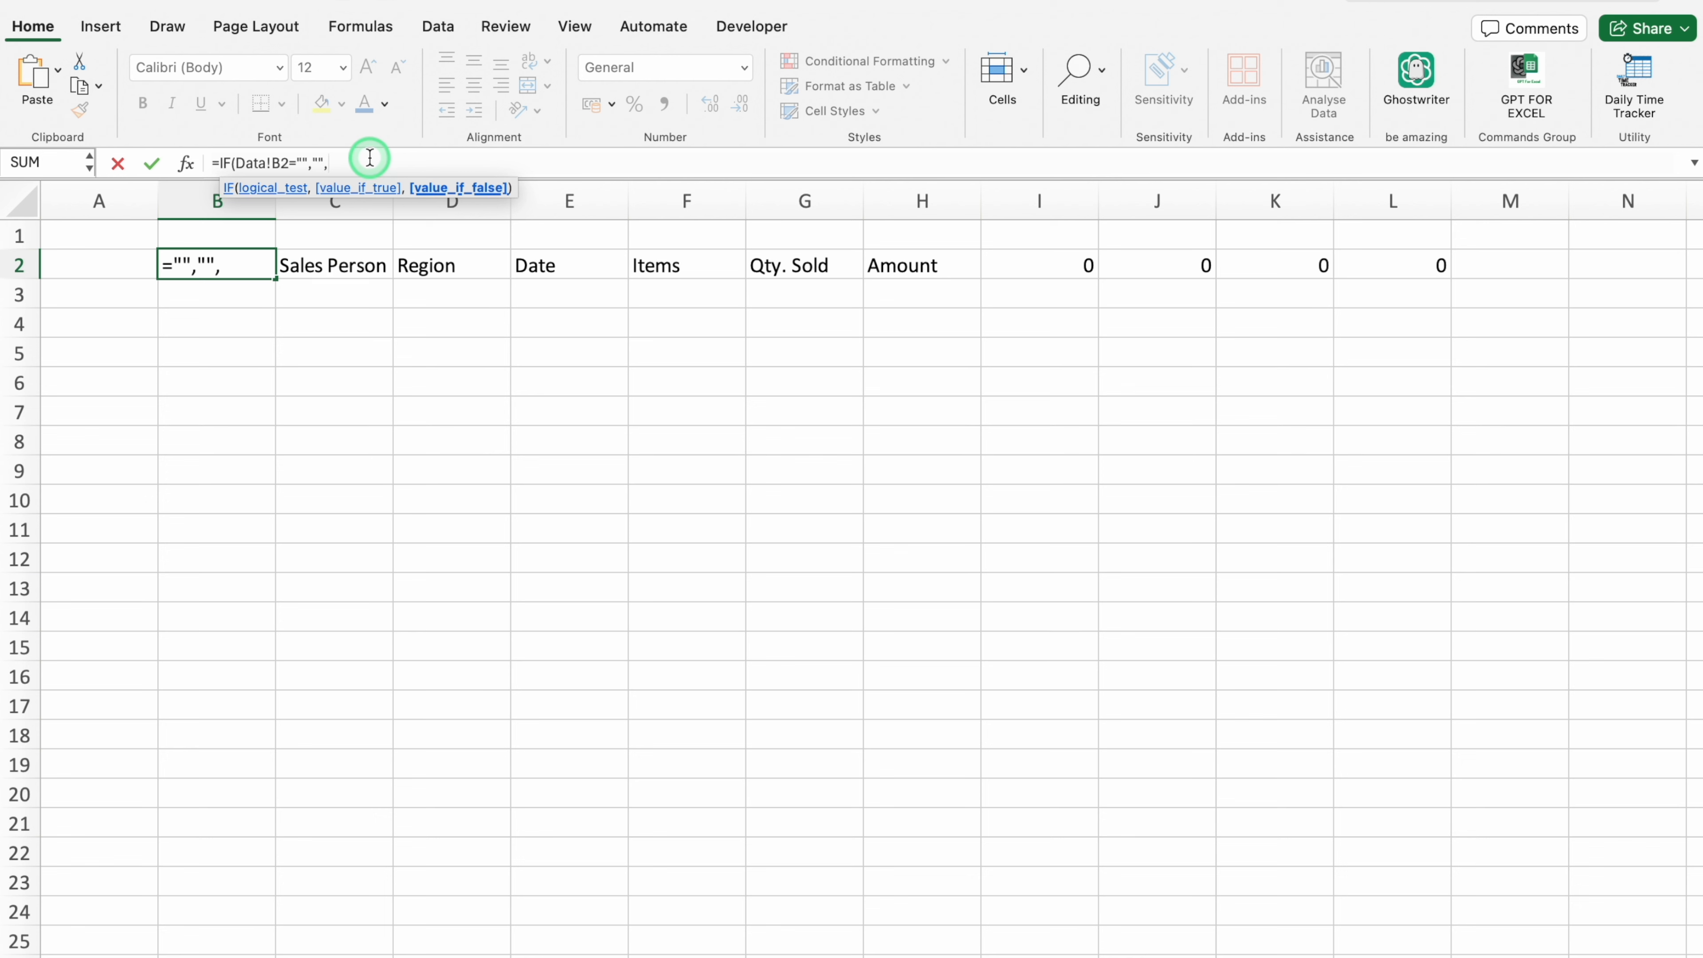
type("Data!B2")
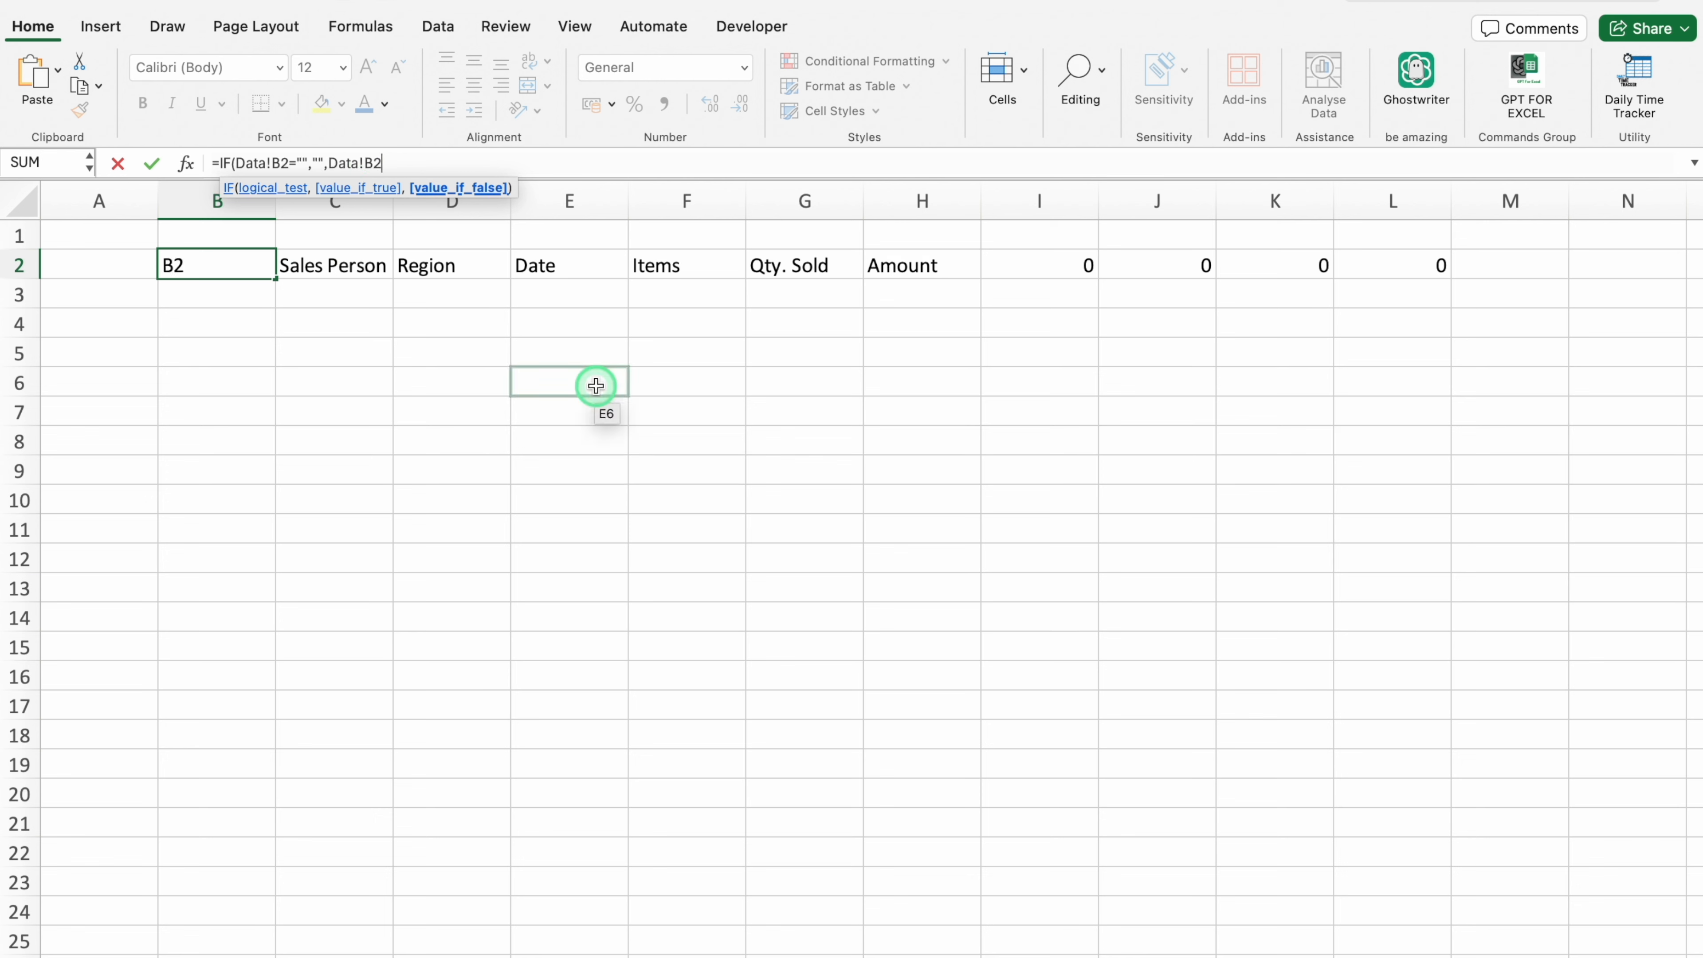
type(")")
key("Return")
Fill the IF formula from B2 across to column L and down to row 513
left_click(269, 272)
left_click_drag(275, 279, 1477, 922)
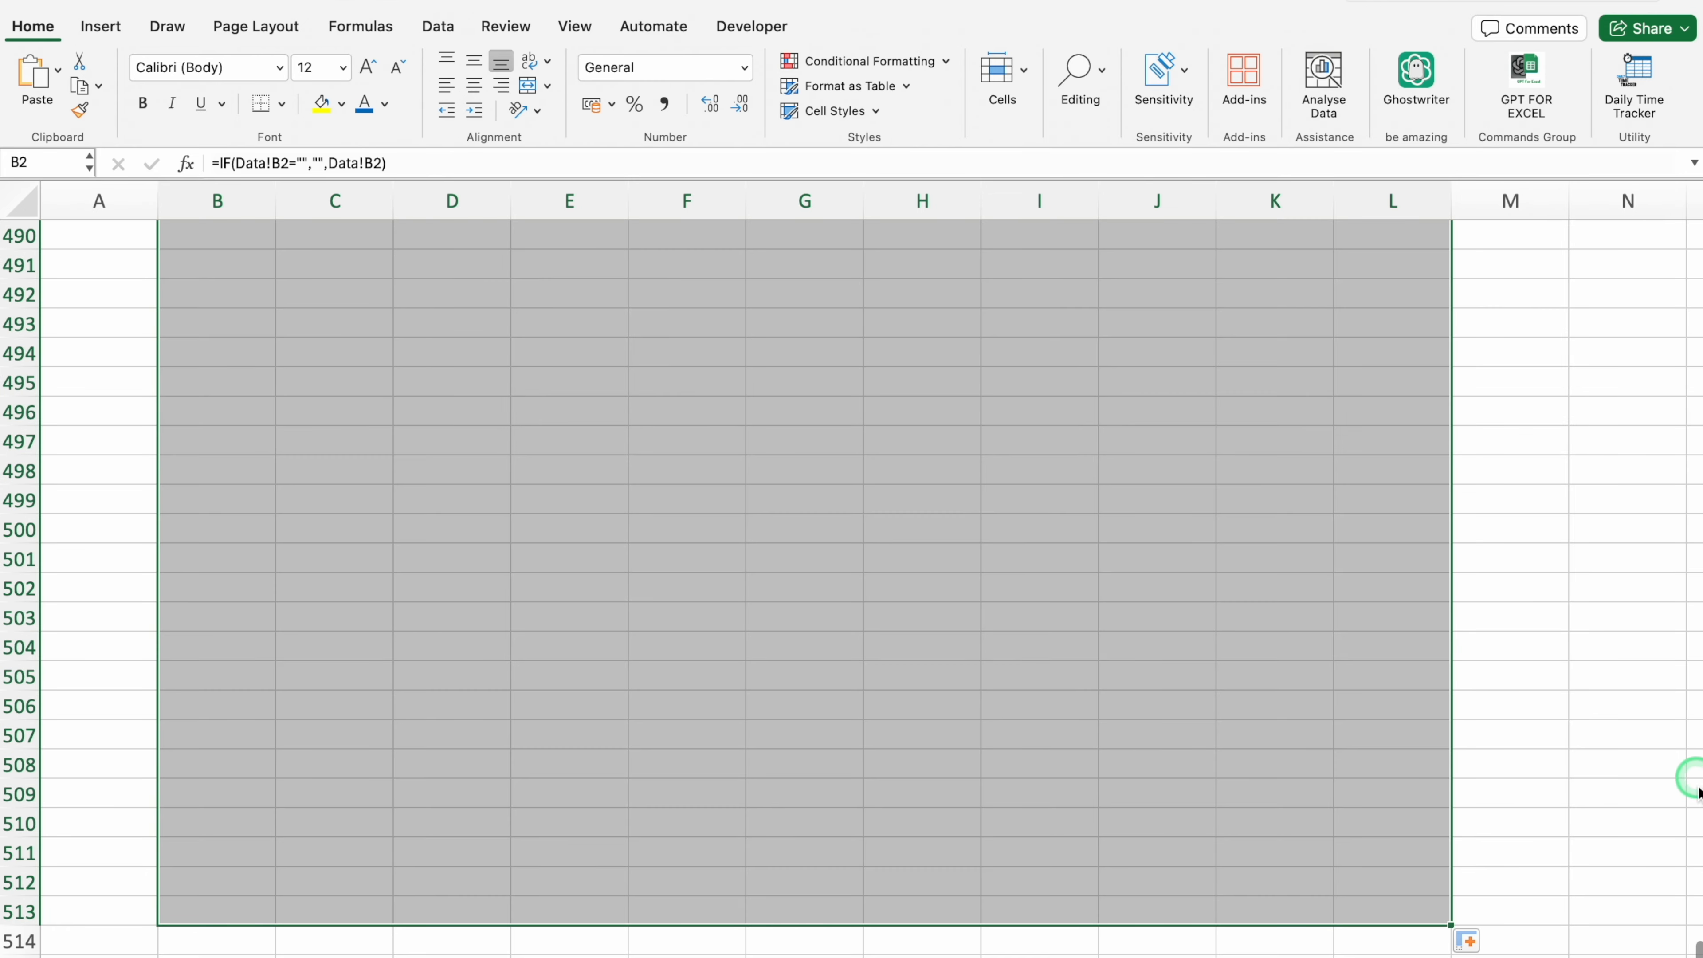
left_click_drag(1693, 949, 1657, 157)
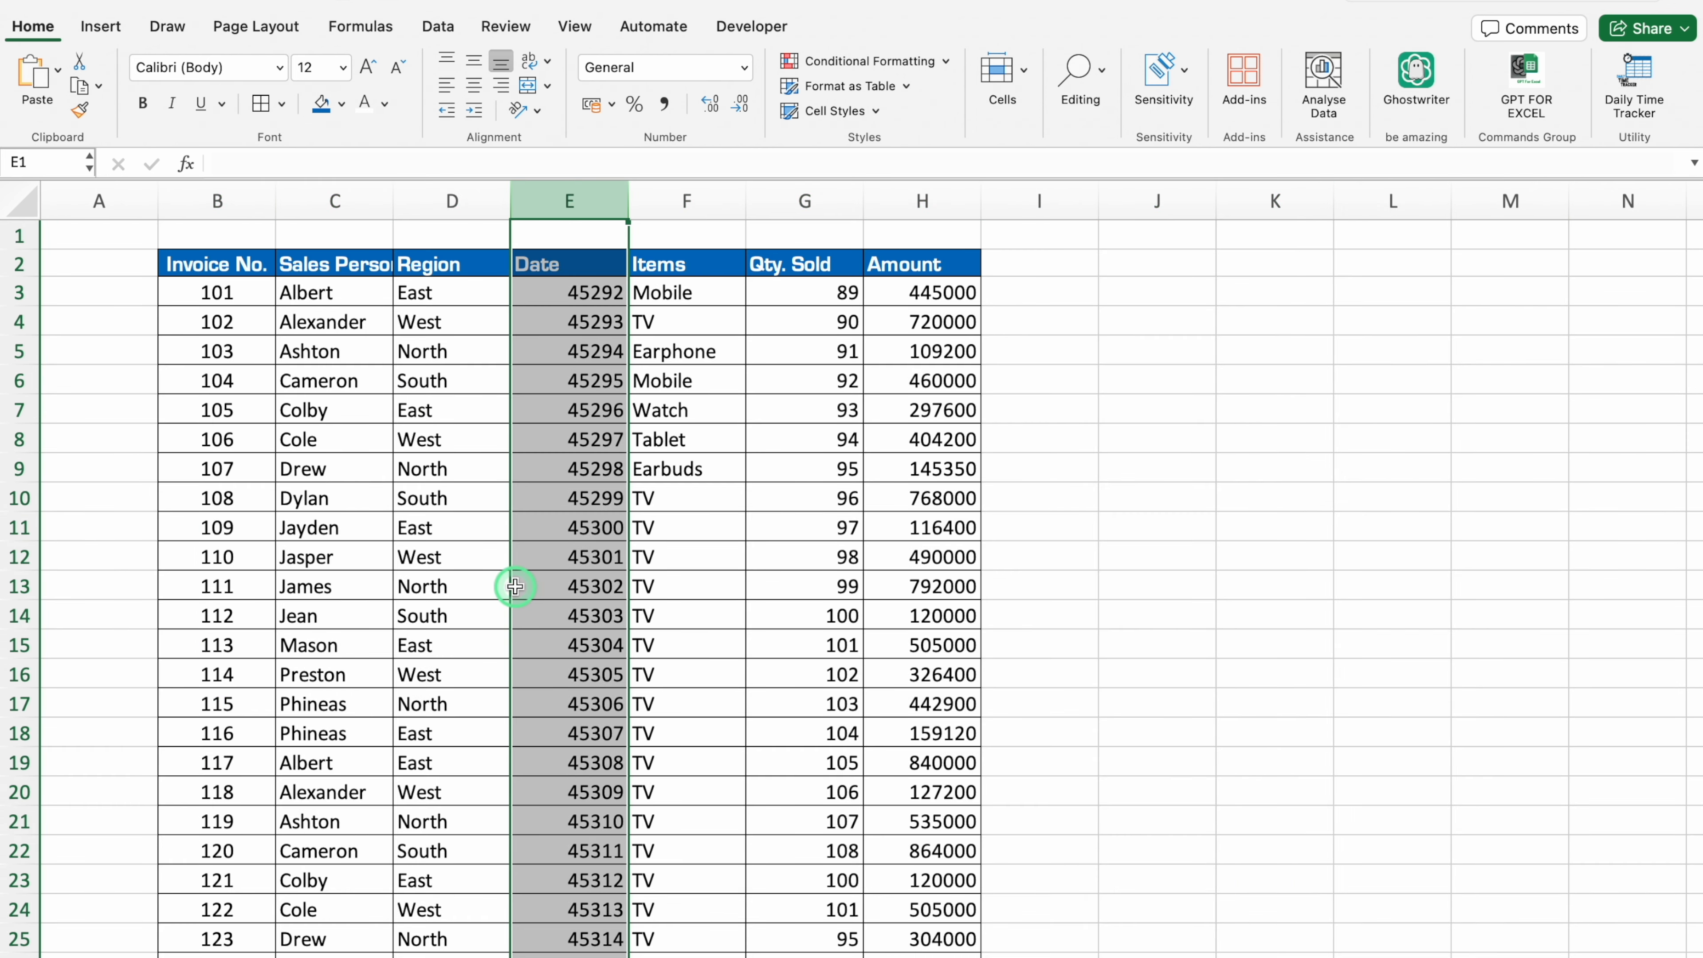
Format the Date column E with the date type "14 March 2012"
key("super+1")
left_click(593, 264)
left_click(778, 413)
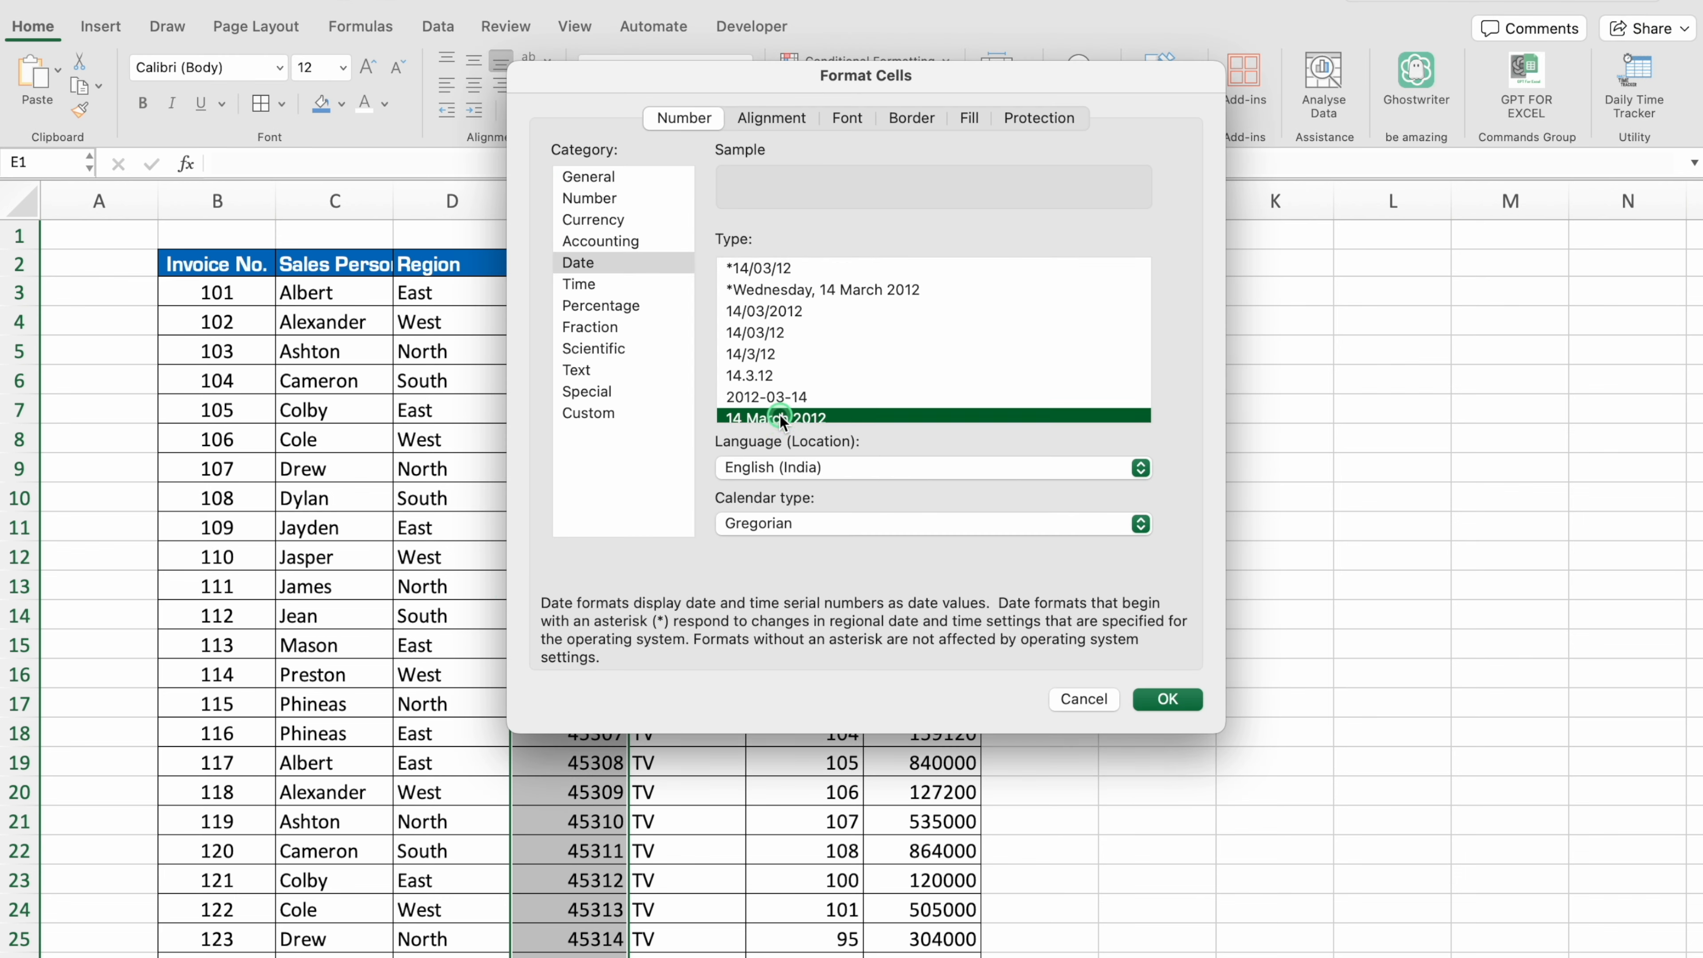
left_click(1174, 700)
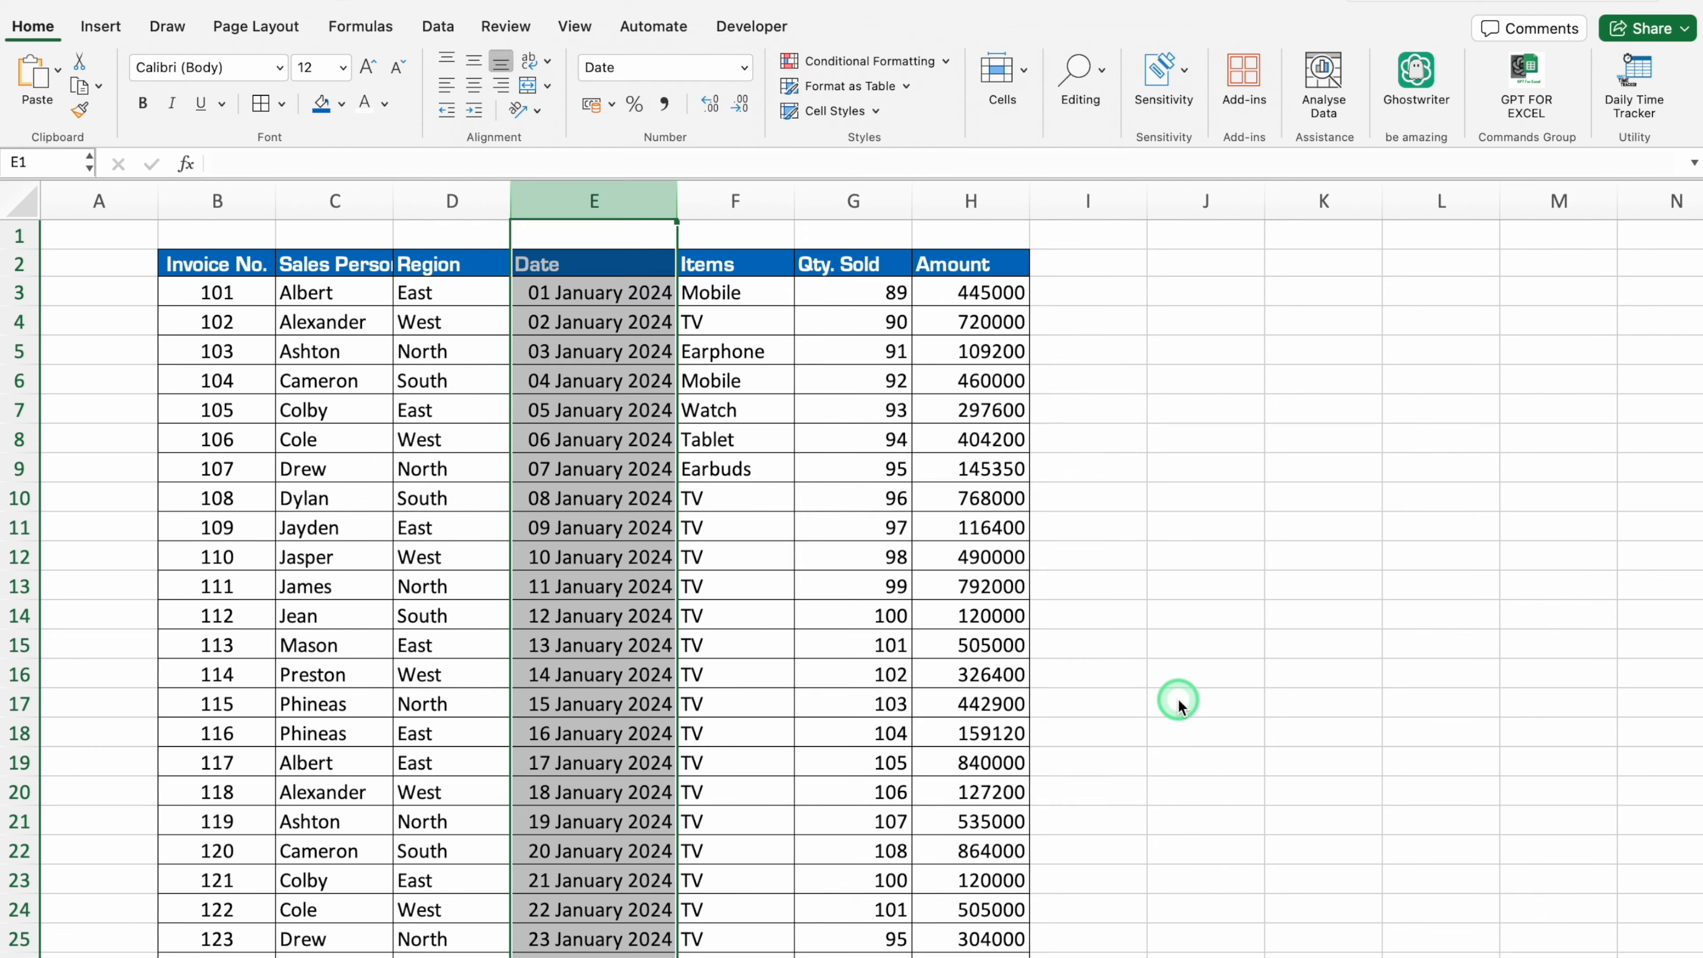
Centre the contents of the Date and Qty. Sold columns
left_click(446, 86)
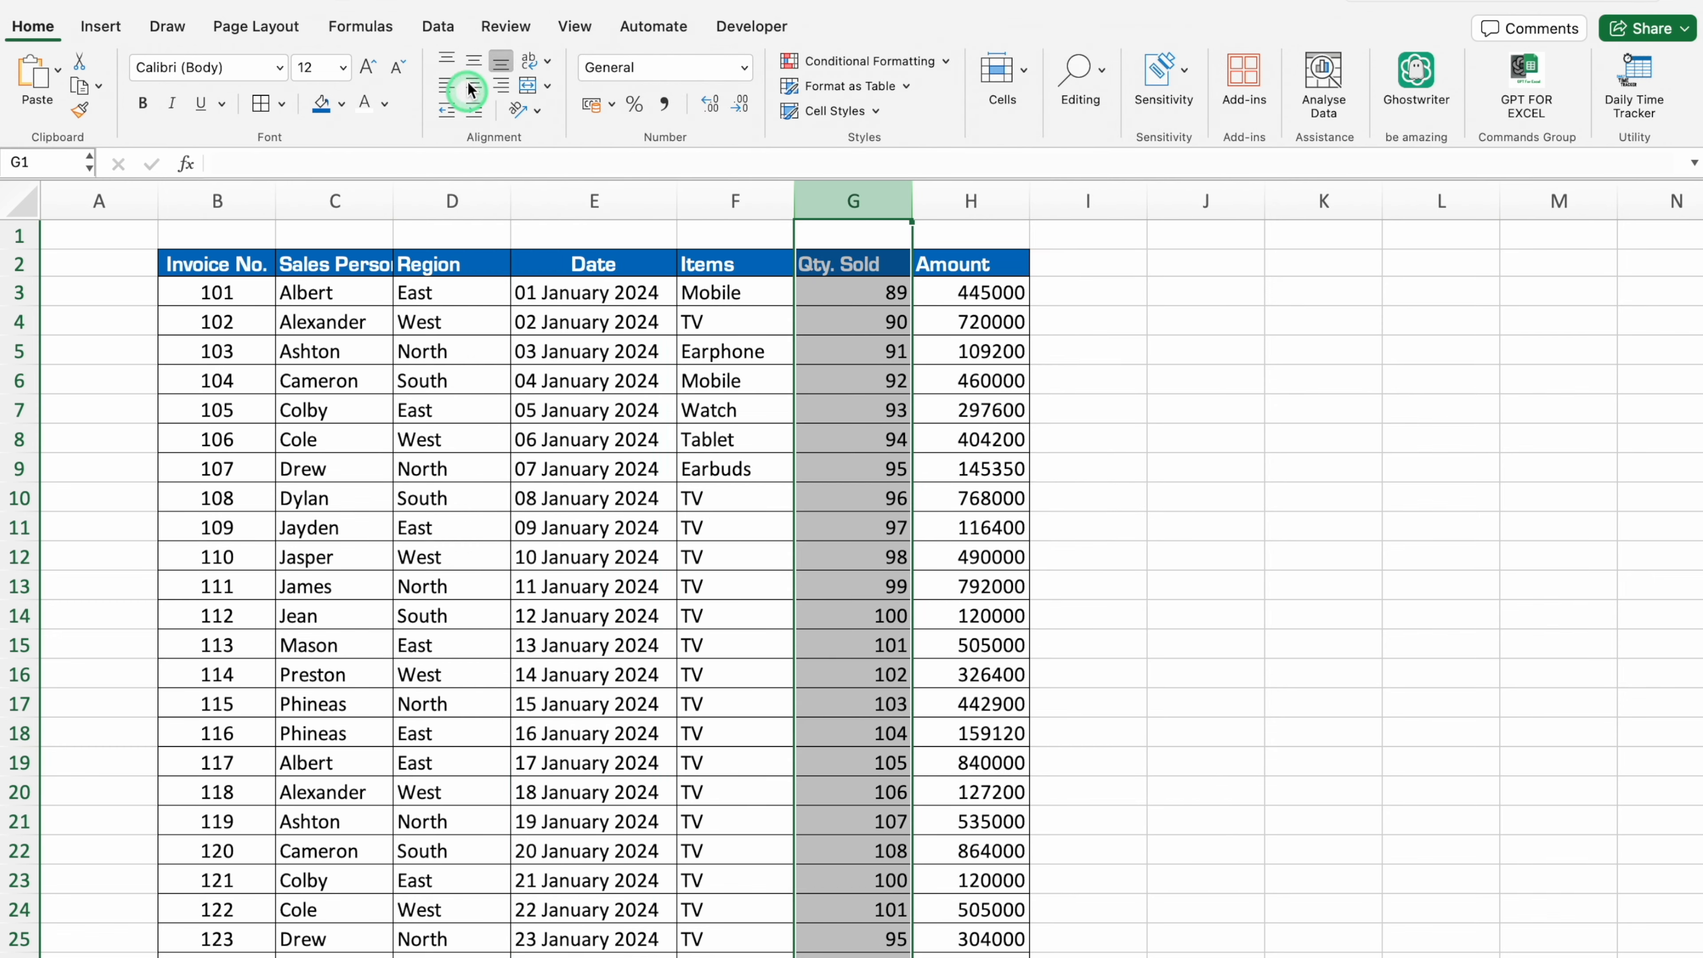
left_click(472, 89)
left_click(1314, 402)
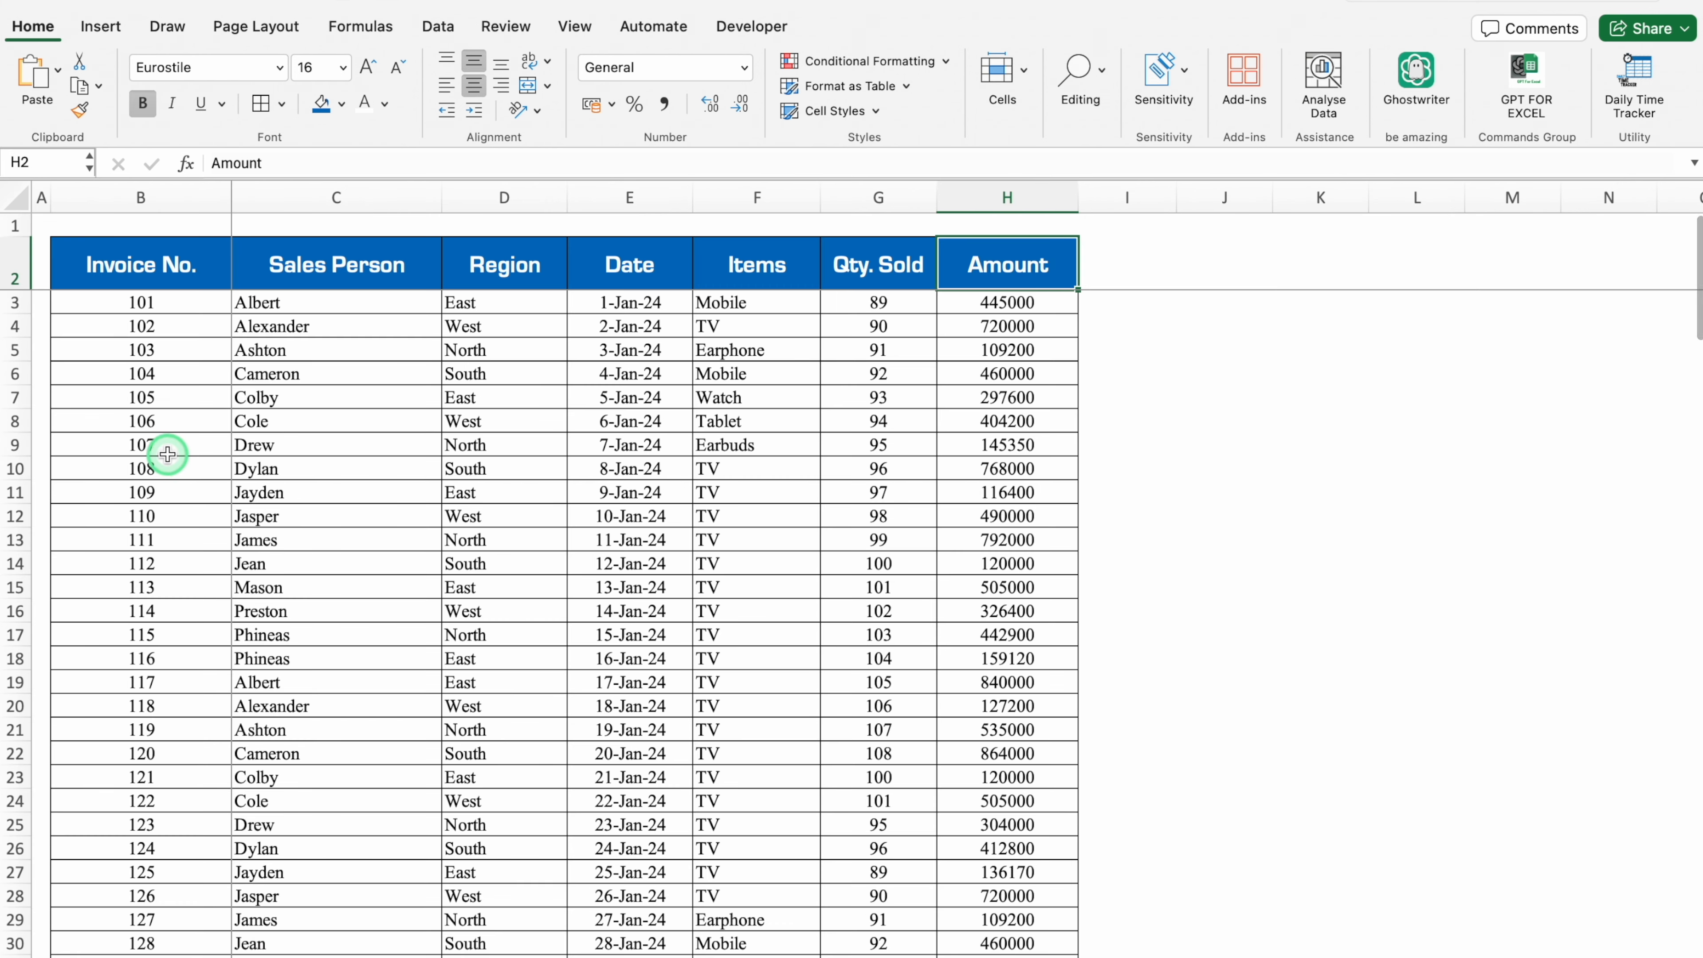
On the Data sheet, replace the salesperson's name for invoice 107
left_click(200, 445)
left_click(288, 445)
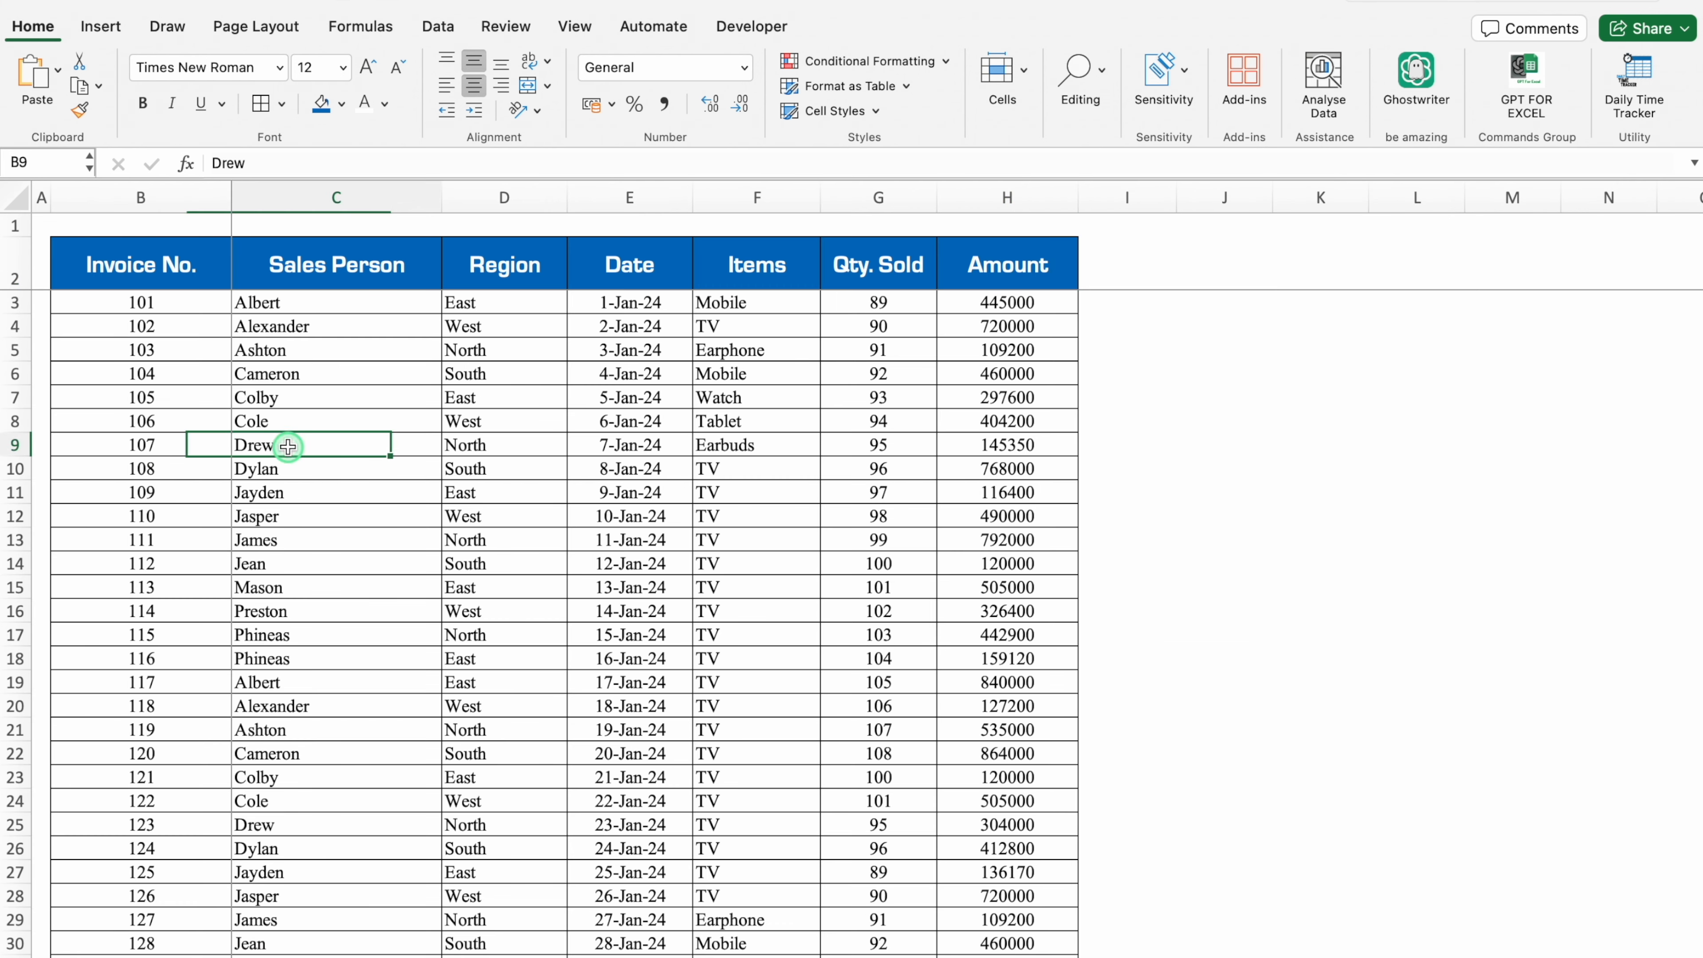
type("MONK")
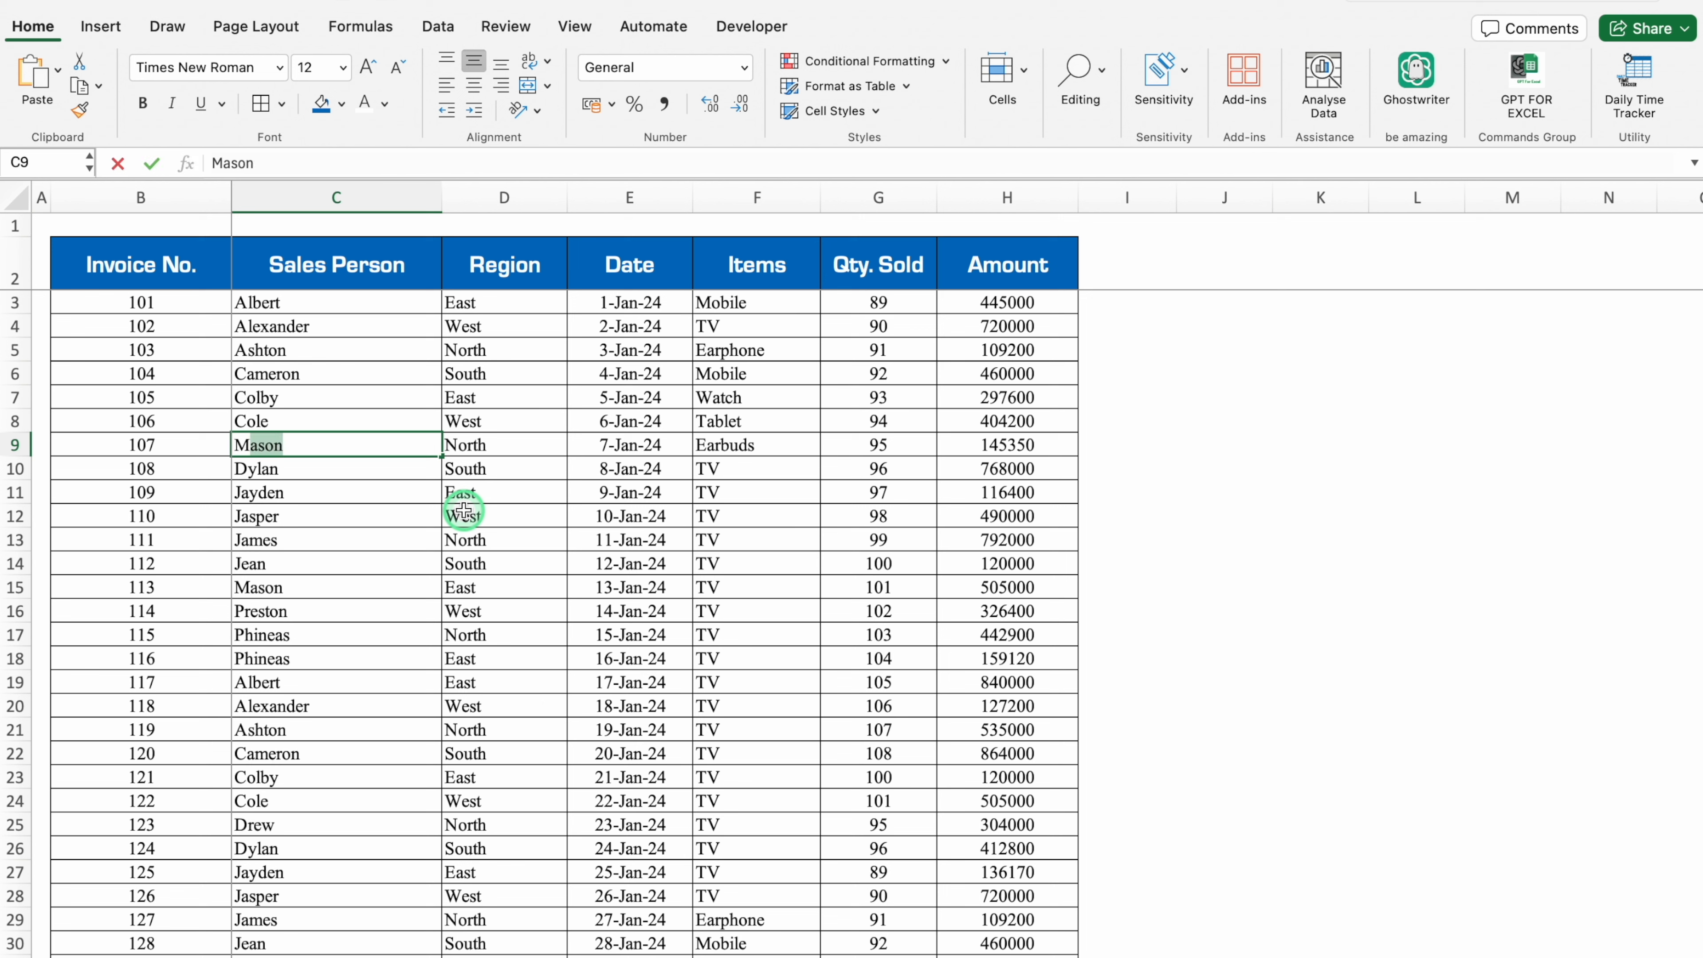
key("Return")
Set the quantity sold for invoice 107 to 1000 on the Data sheet and check row 9 of the linked sheet
left_click(773, 444)
left_click(911, 445)
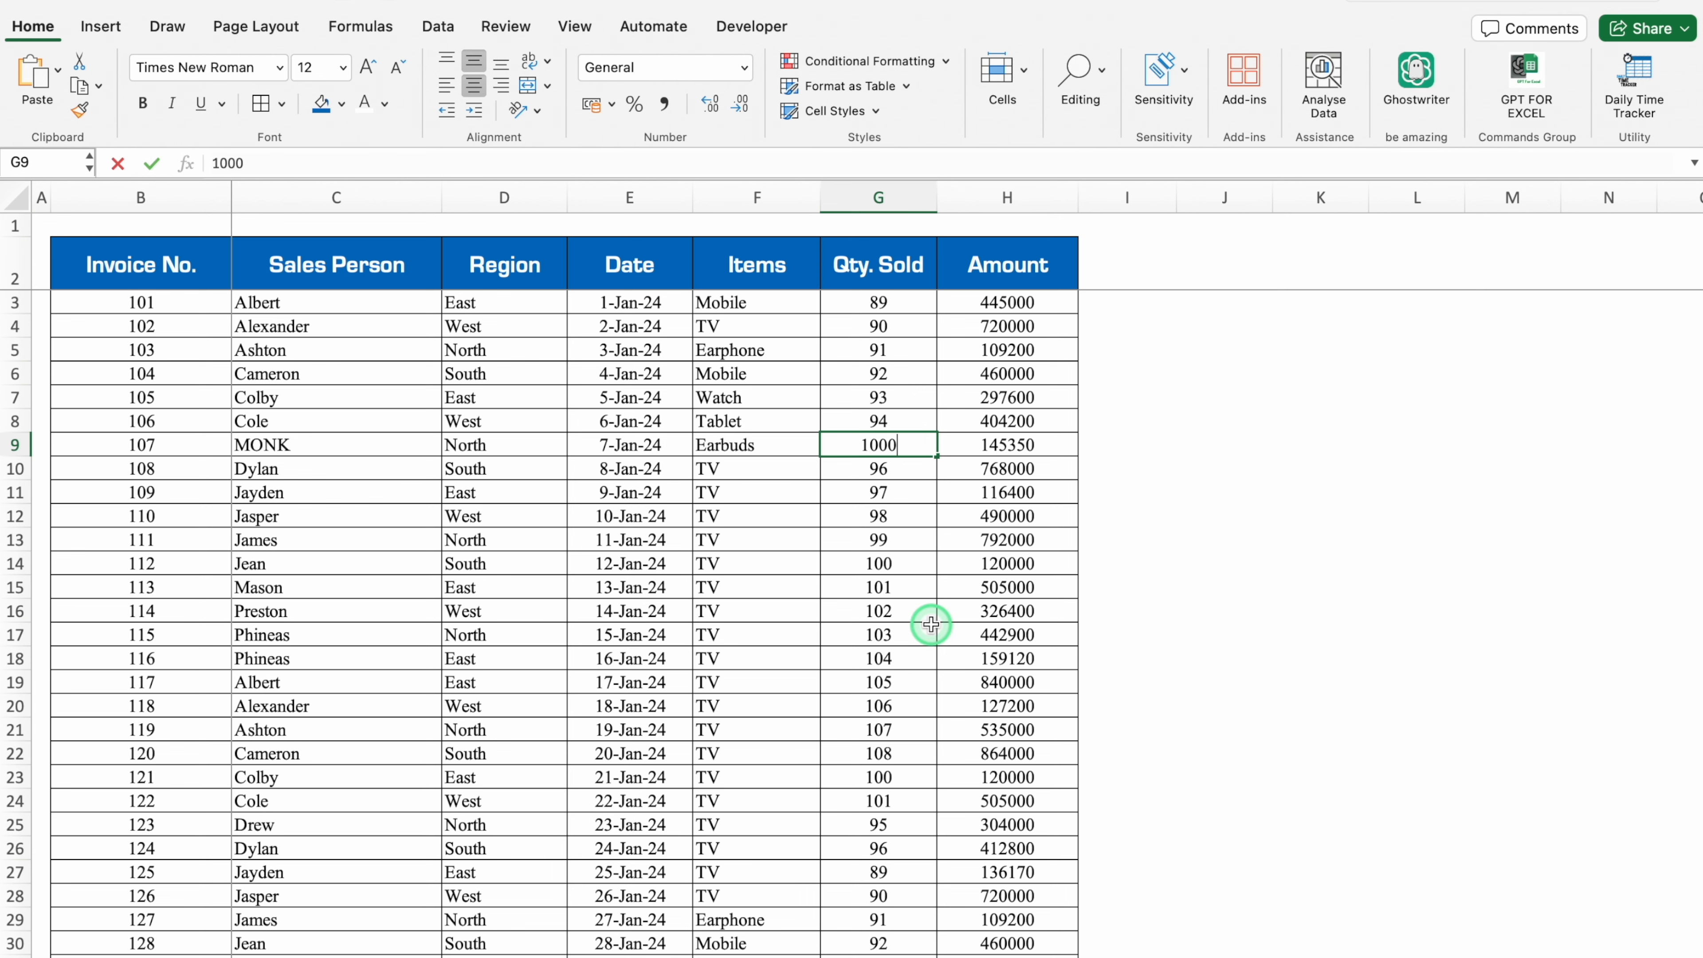
key("Return")
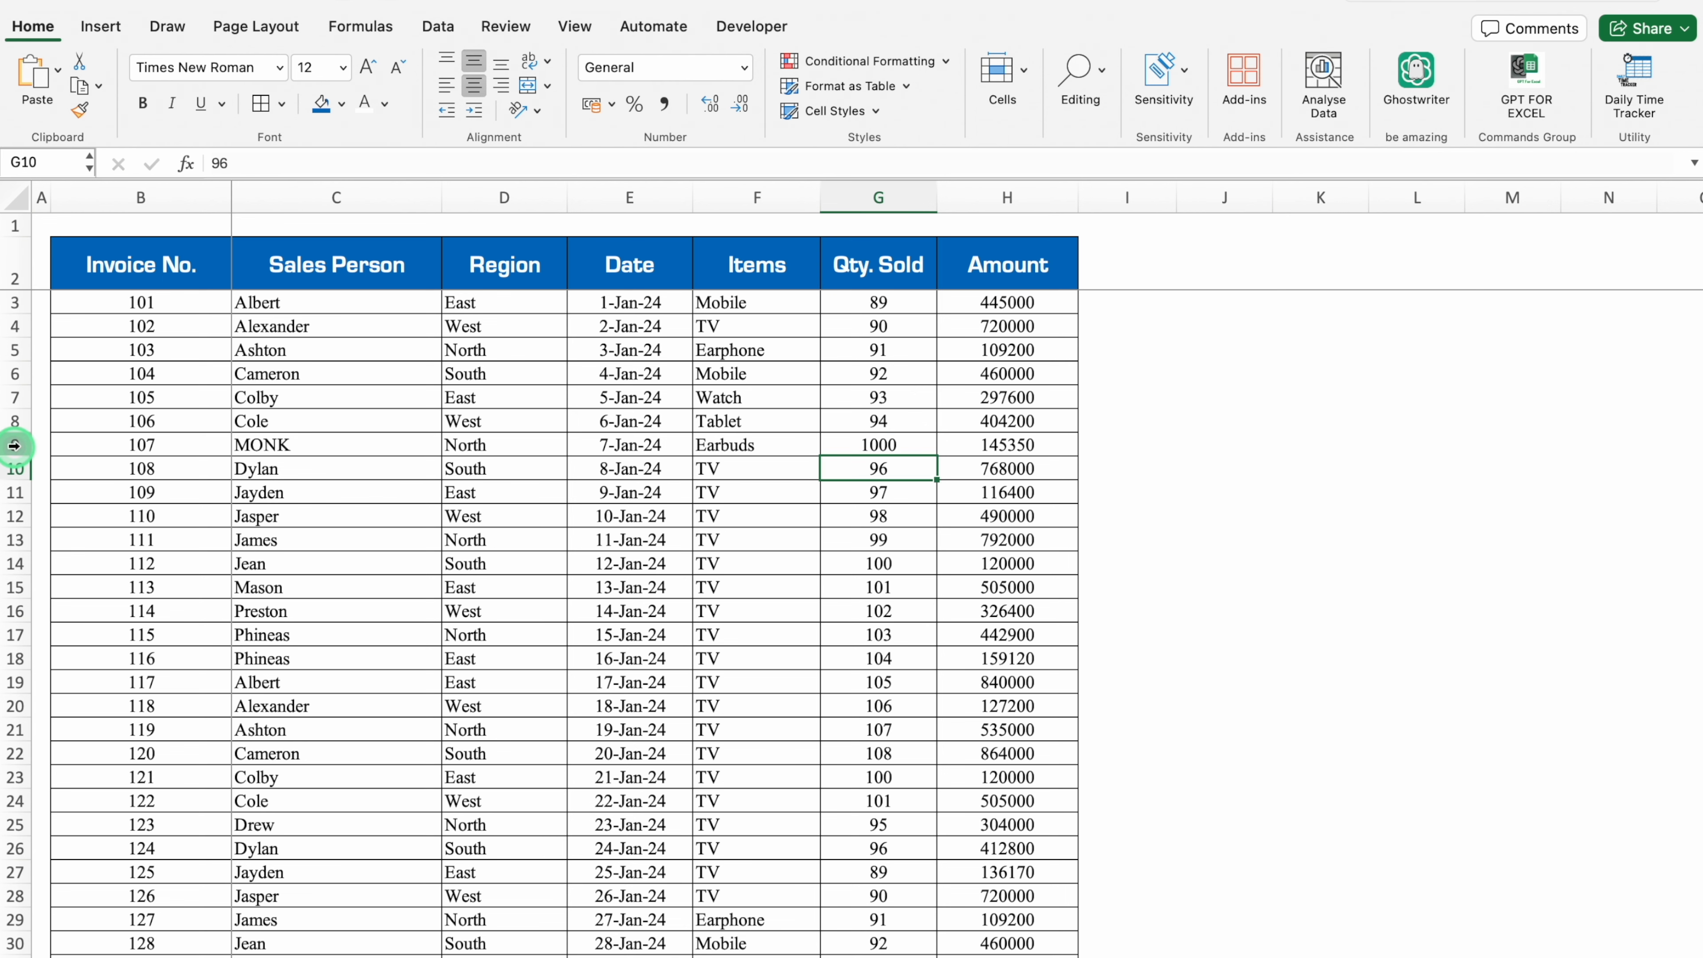
left_click(14, 445)
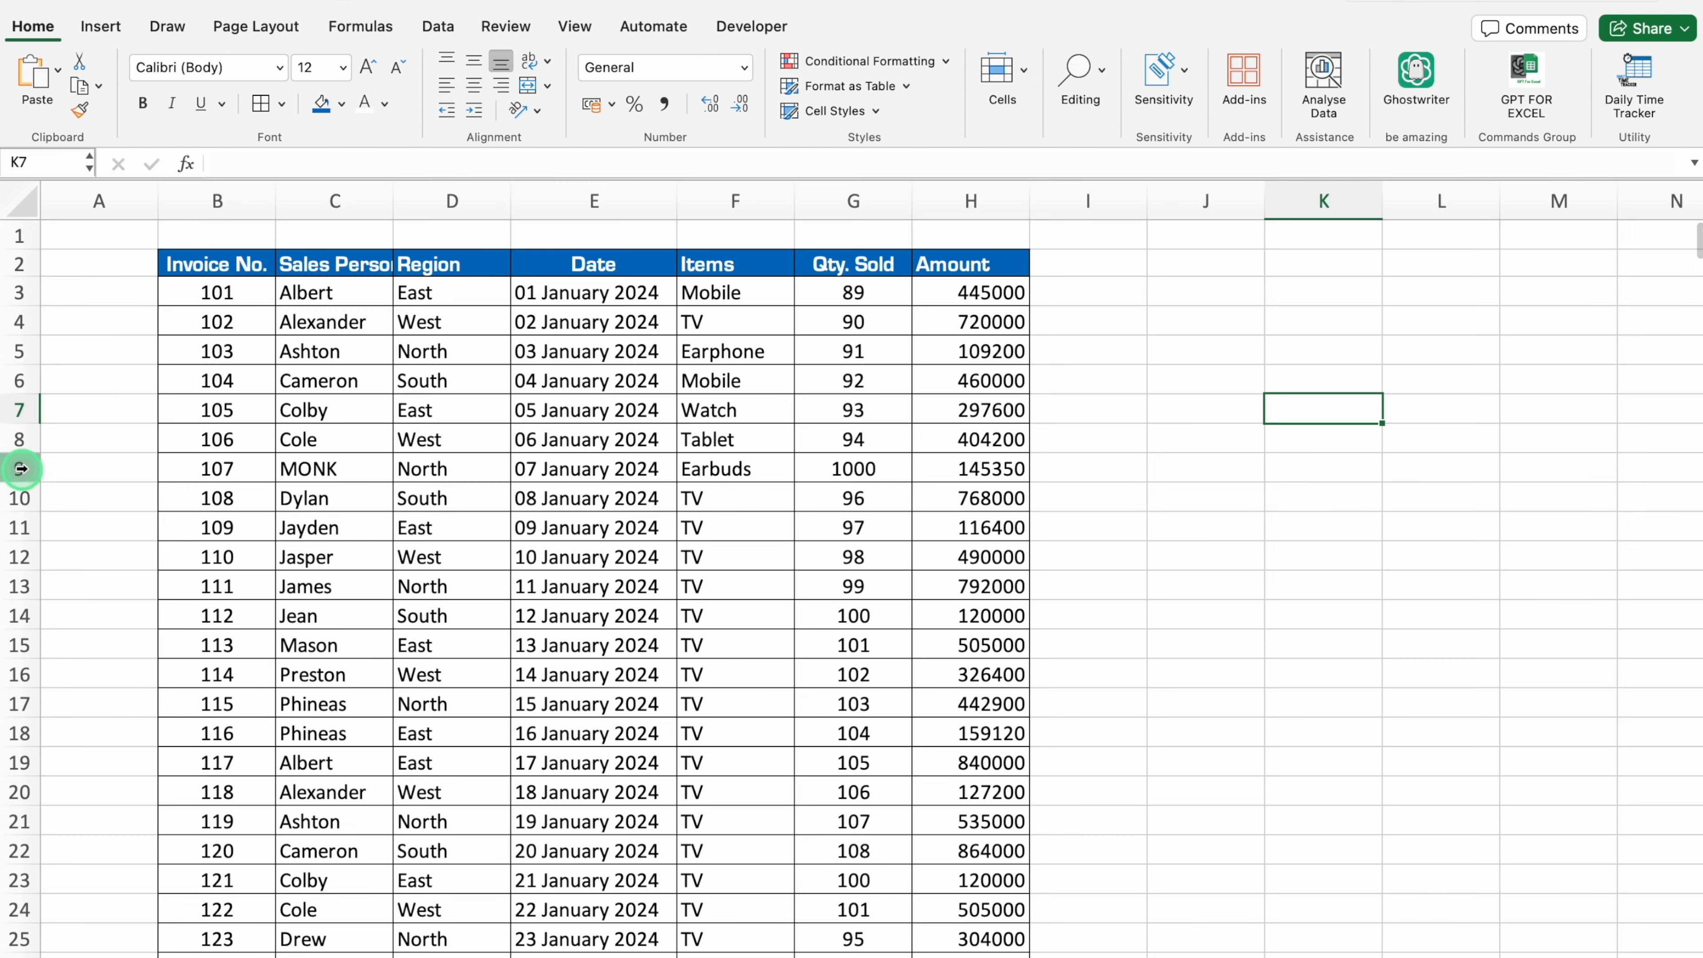
left_click(34, 470)
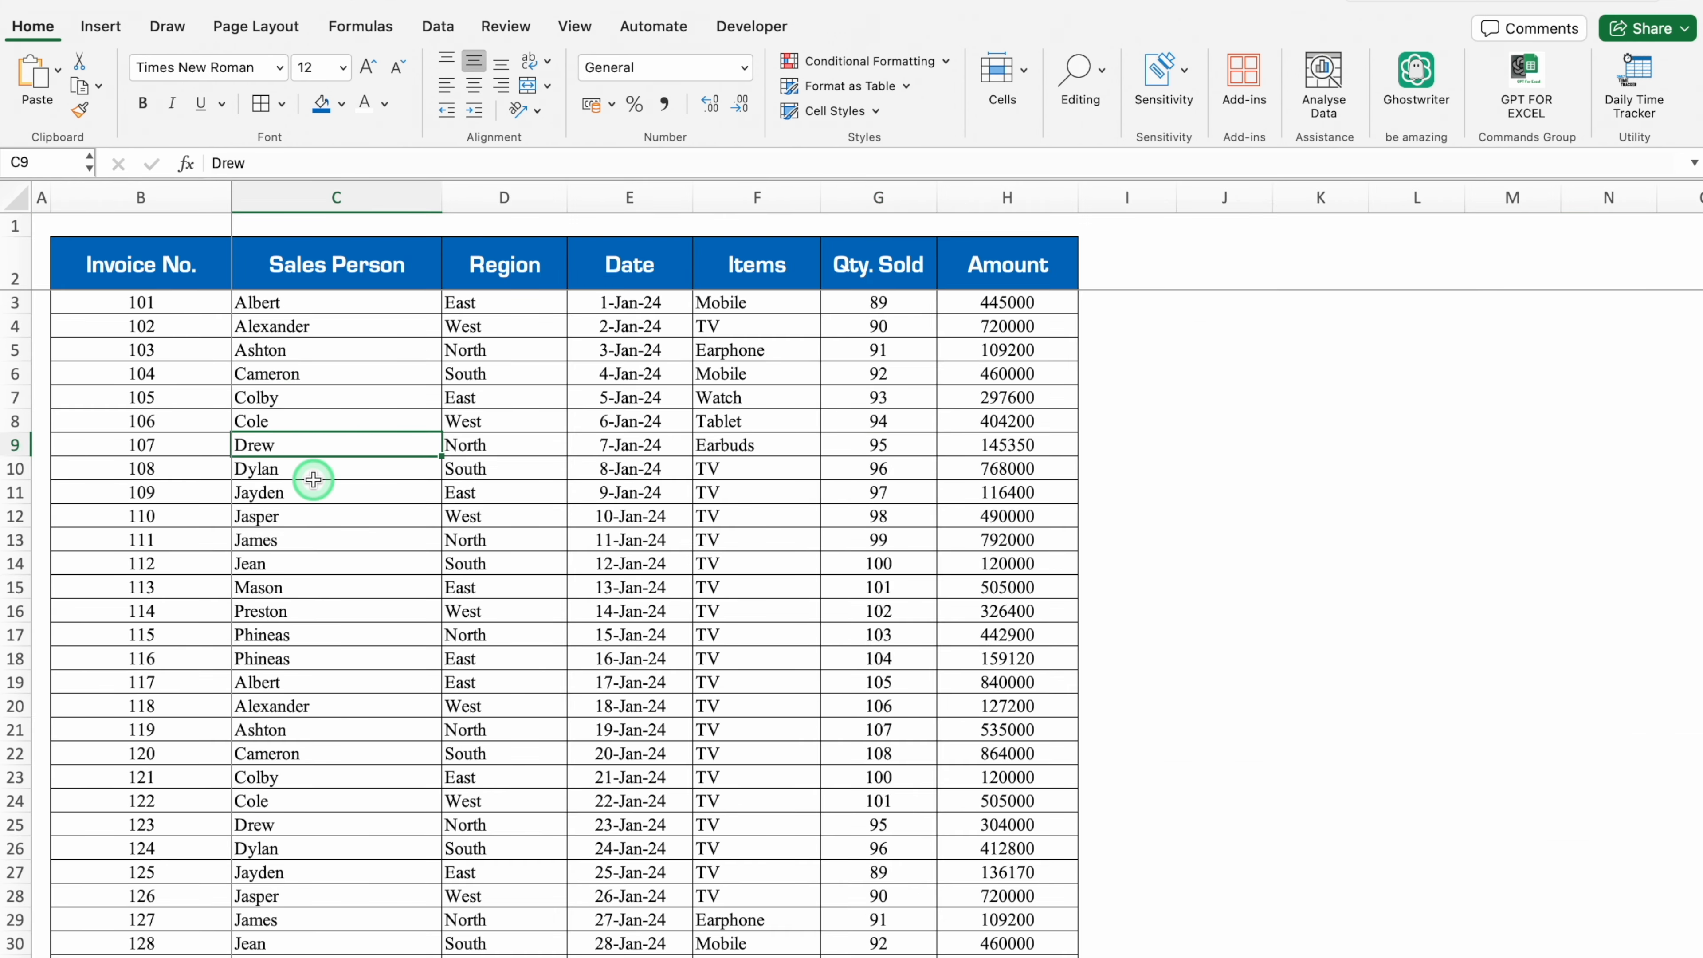
Copy the Sales Person header on the Data sheet into K2 and widen column K to fit it
left_click(384, 253)
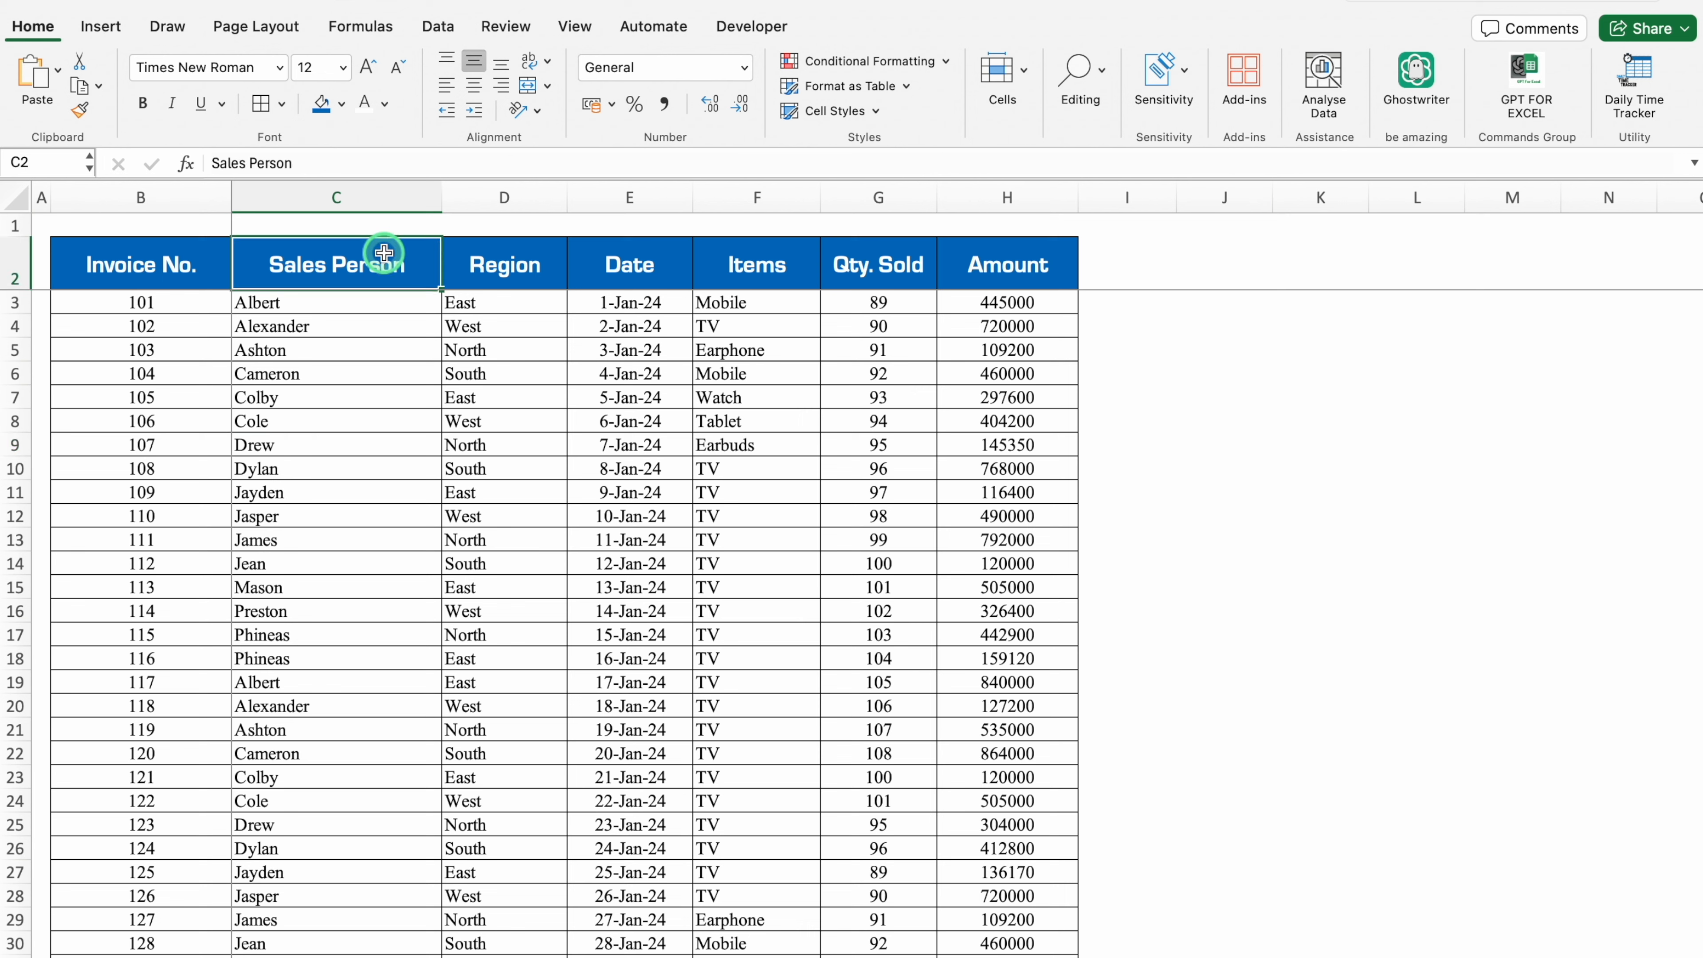
left_click(1330, 267)
key("super+v")
left_click_drag(1369, 197, 1439, 201)
Enter =UNIQUE(C3:C174) in K3 of the Data sheet to list each sales person once
left_click(1361, 297)
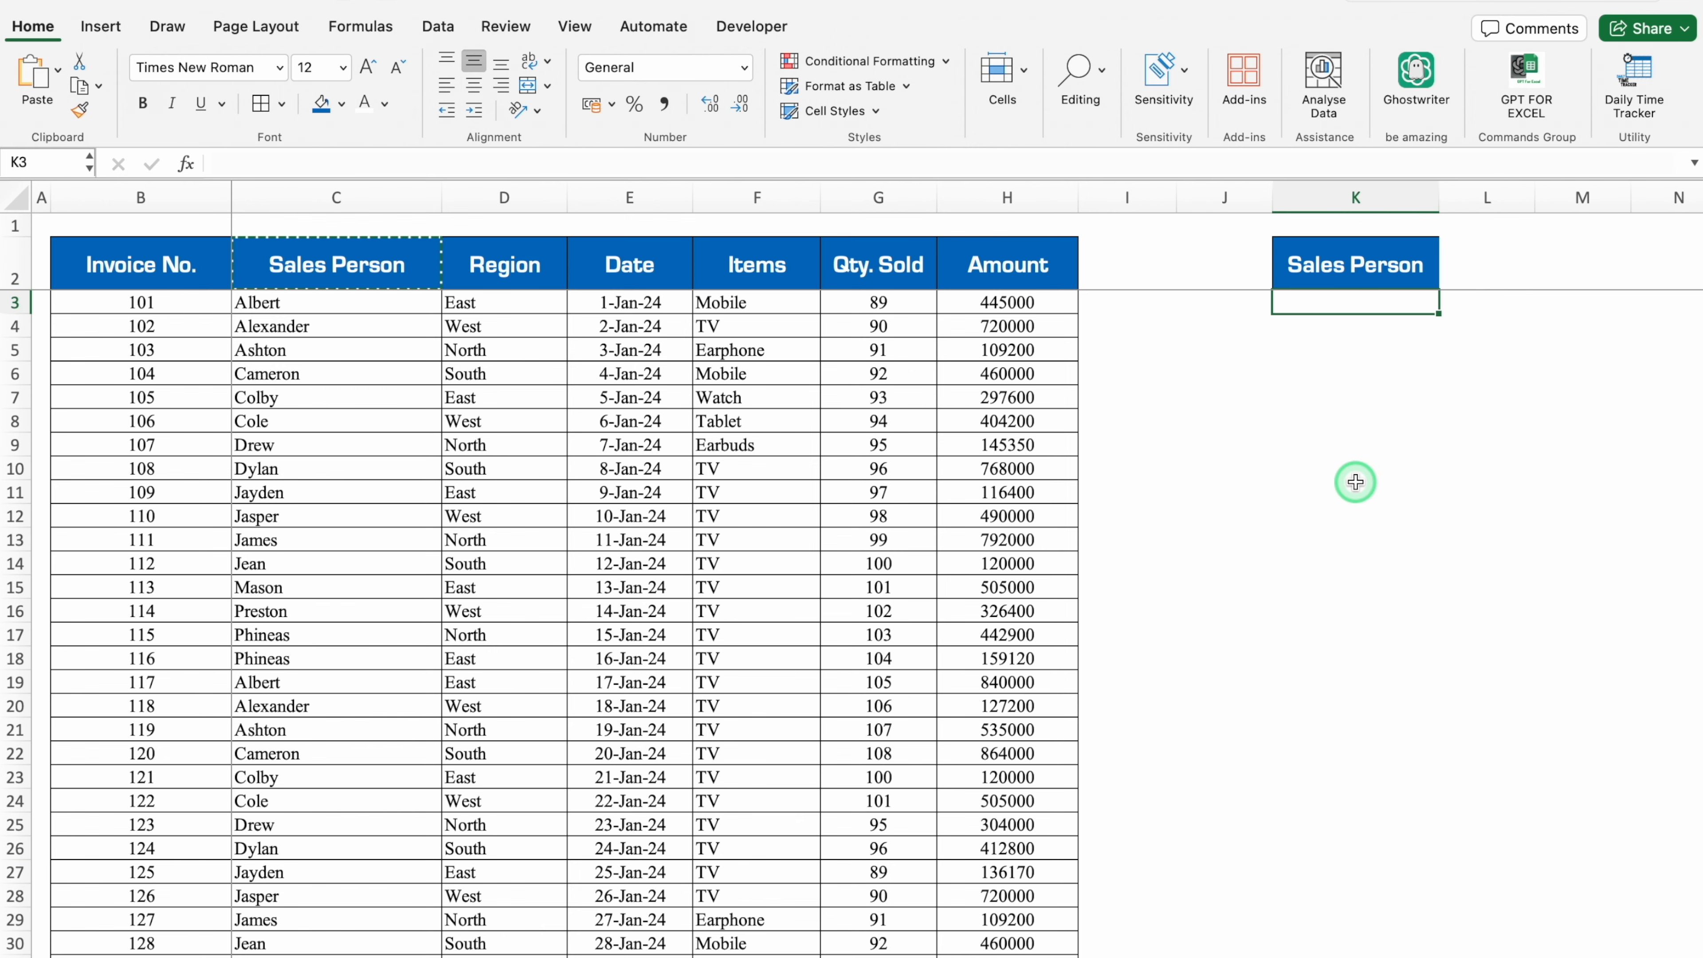
type("=uniq")
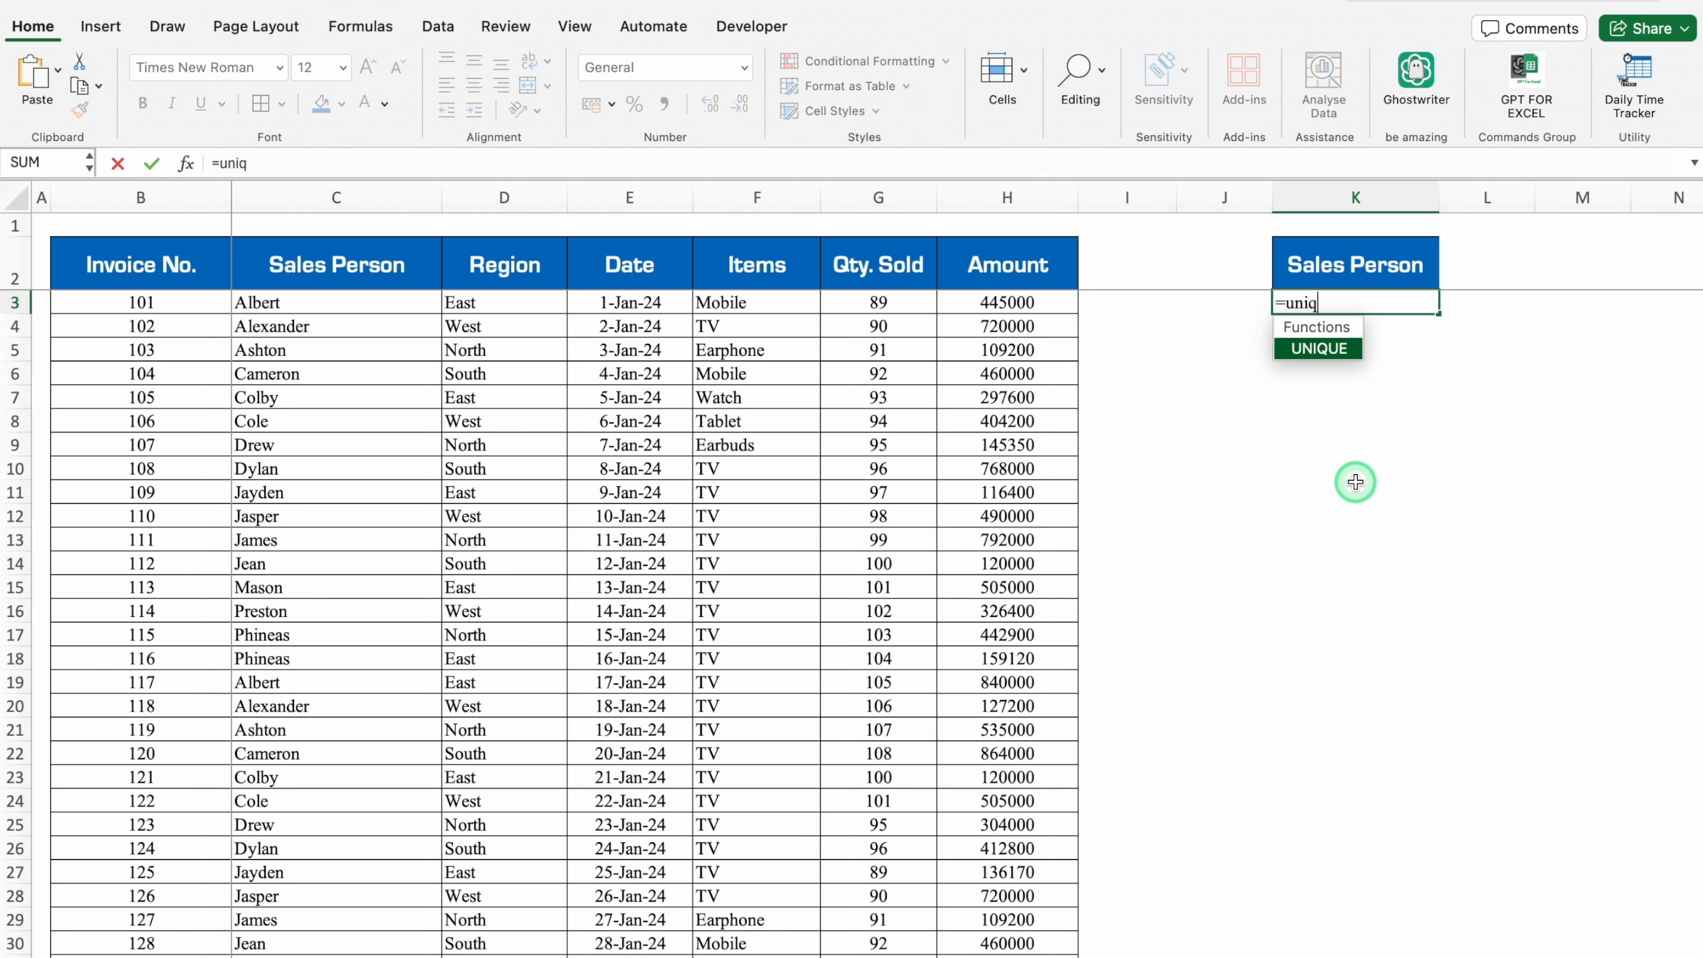
double_click(1318, 349)
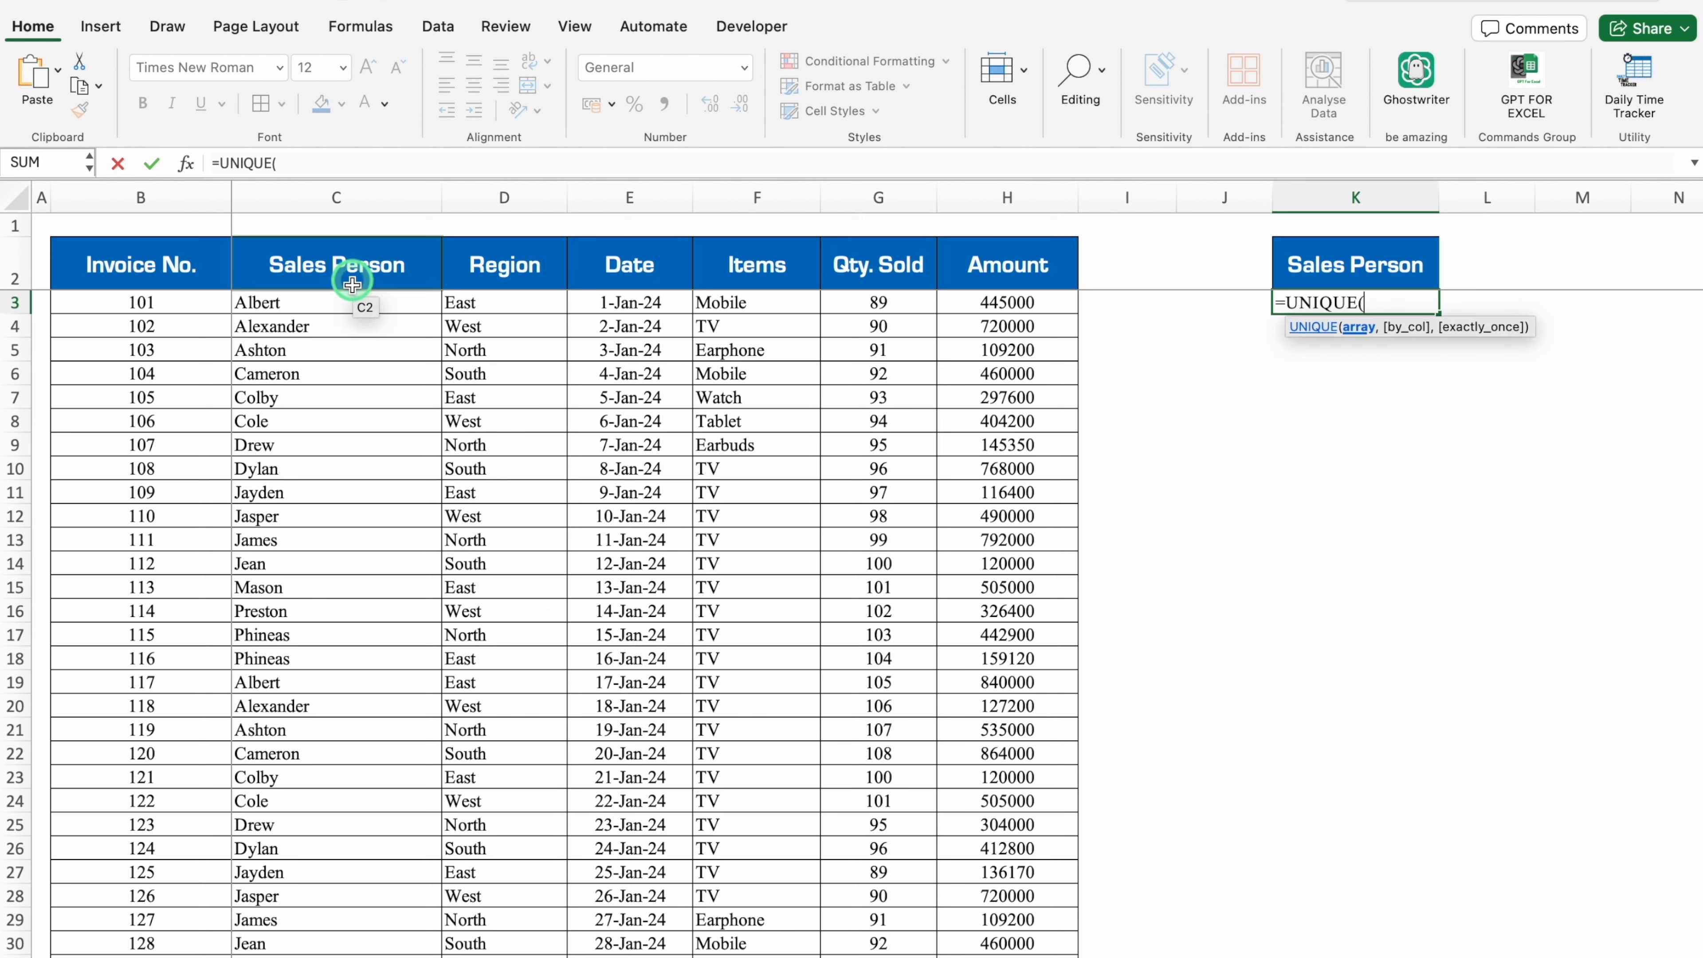
left_click(352, 302)
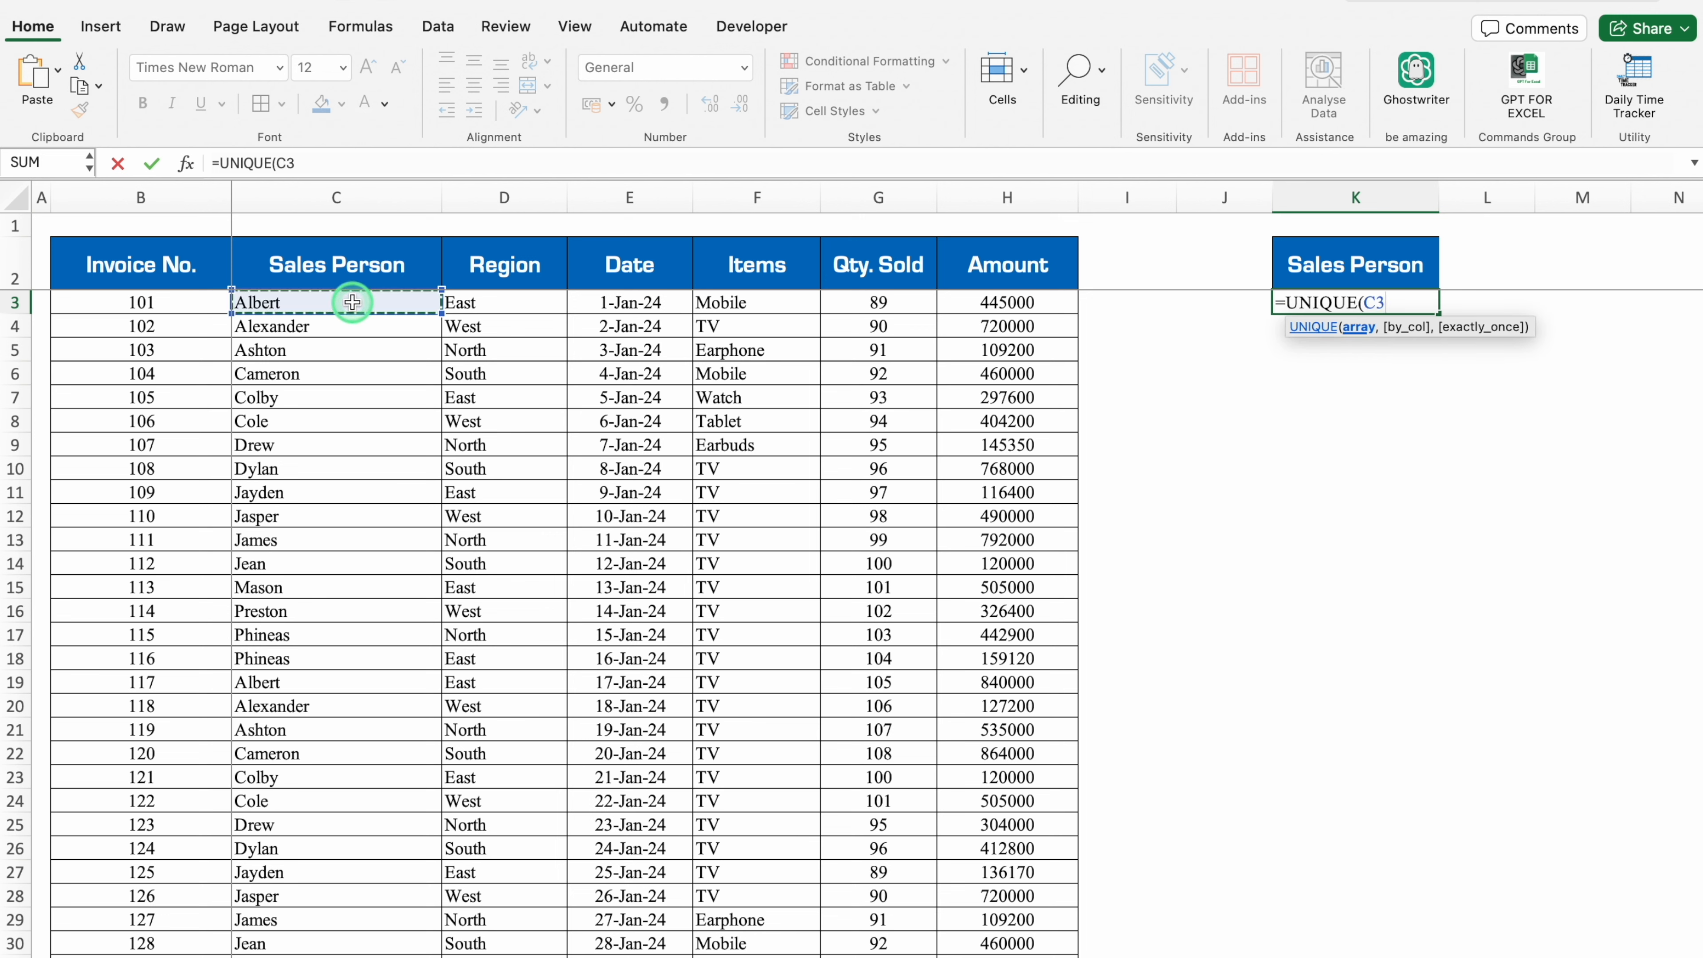
key("super+shift+Down")
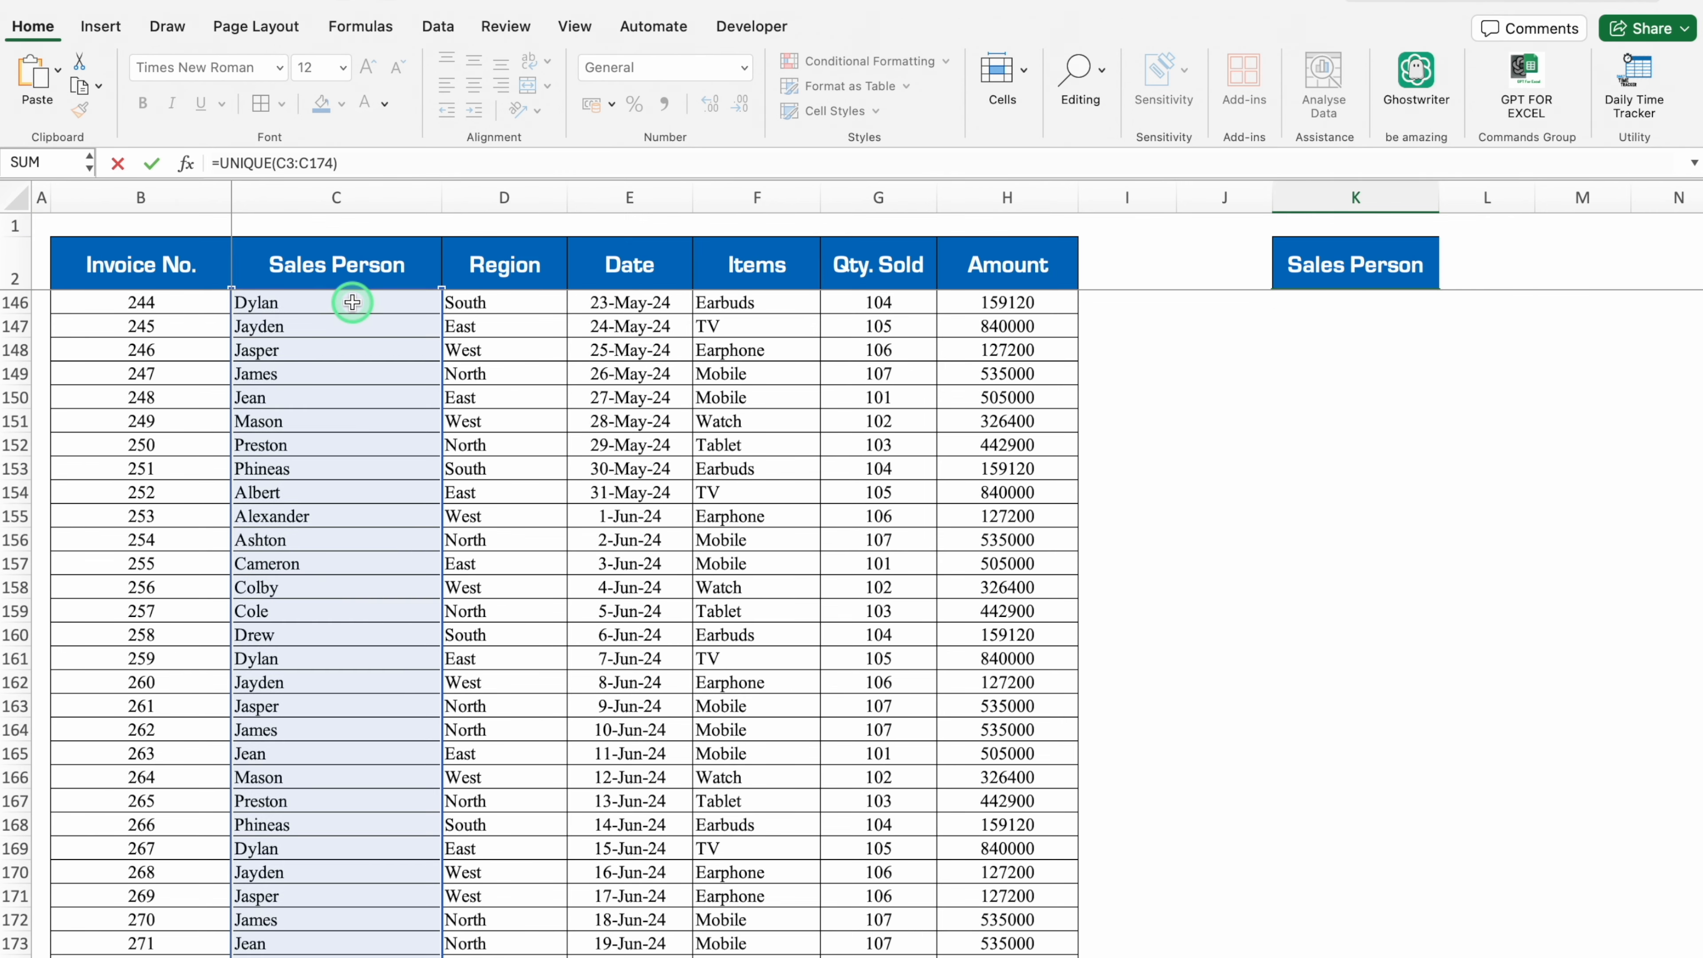
key("Return")
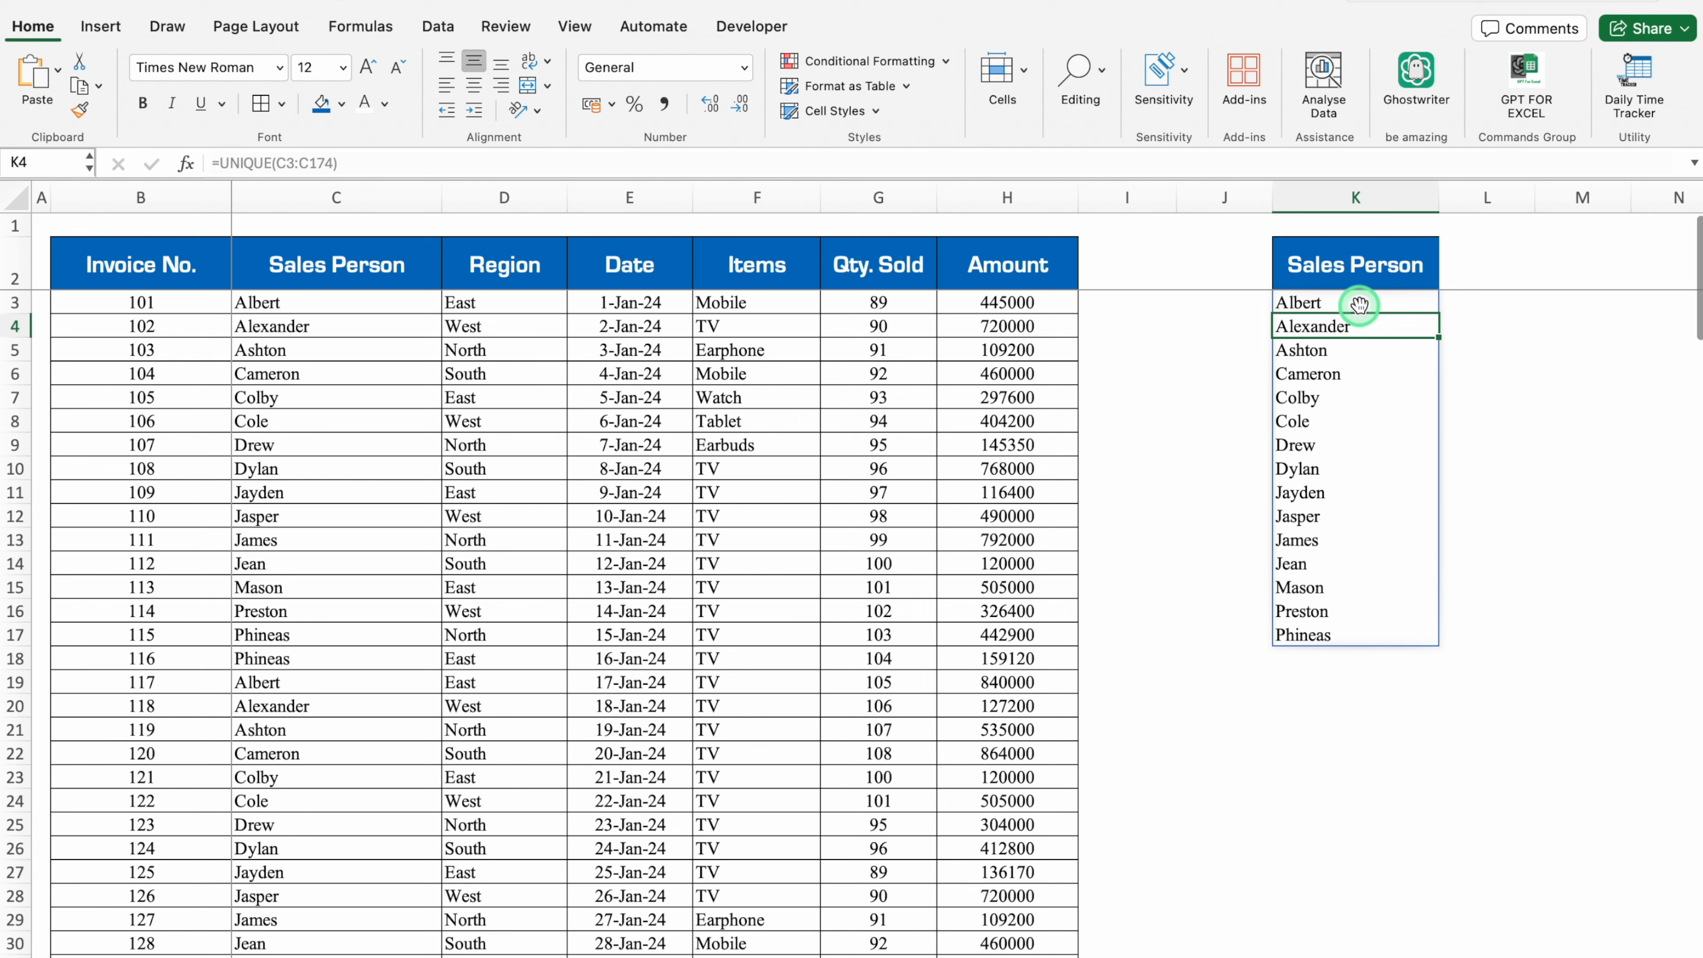
left_click(1358, 305)
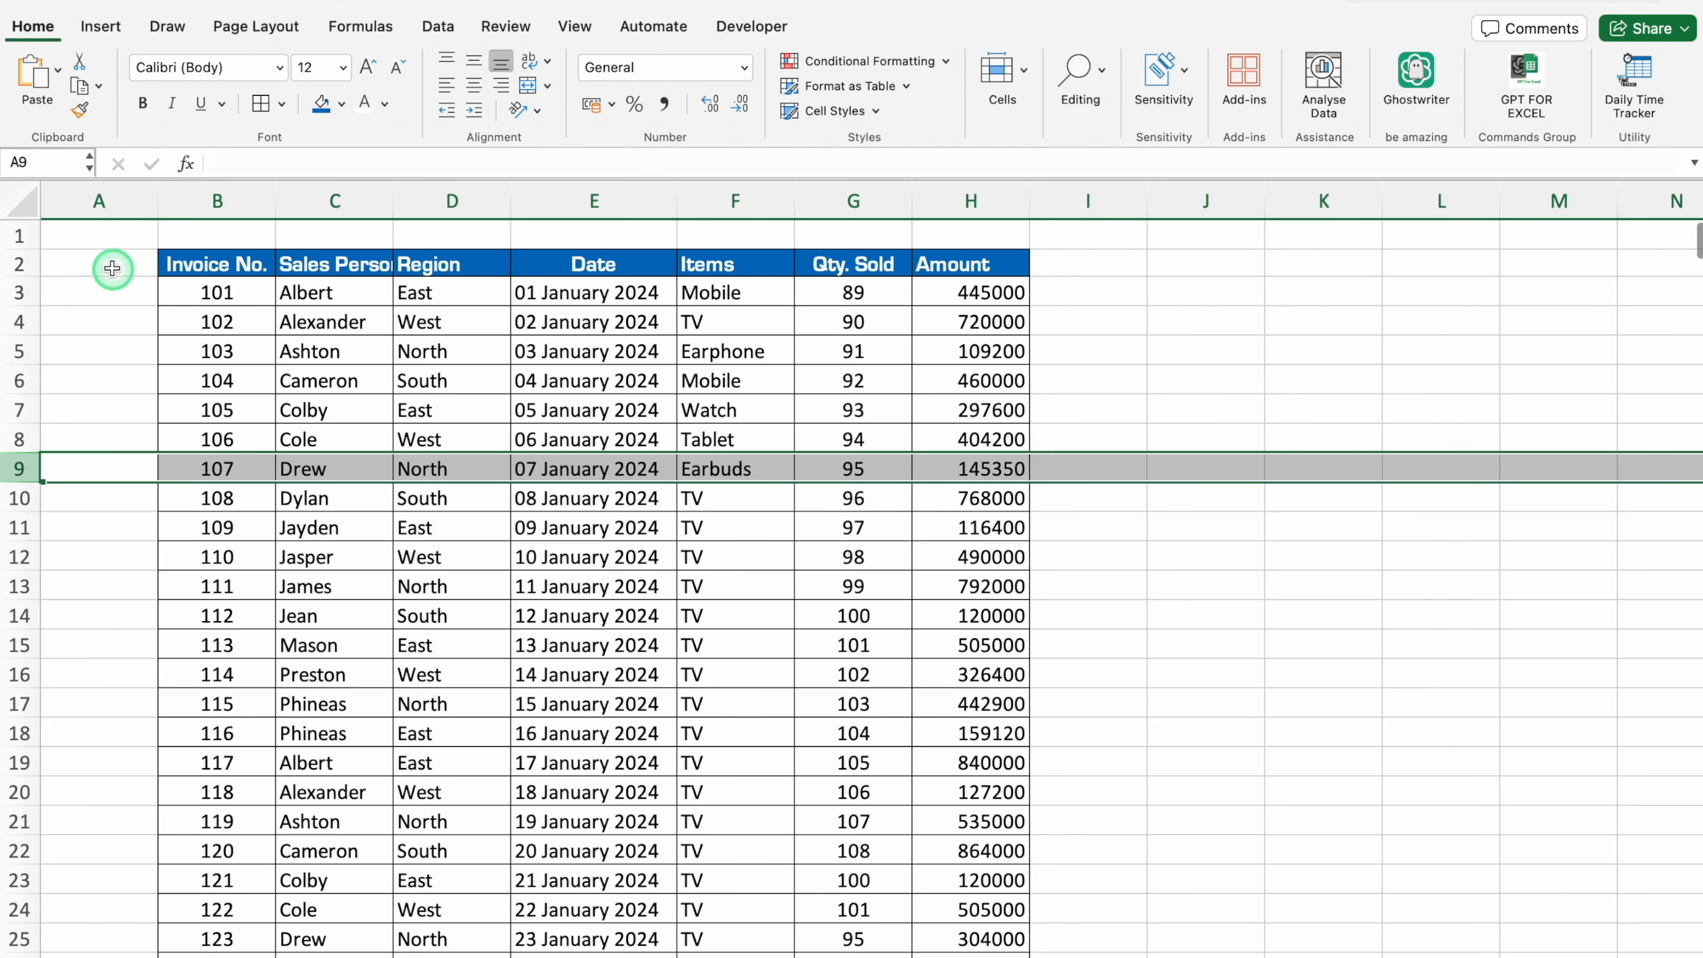
On the linked sheet, insert two empty rows above the table and narrow column A
left_click(14, 237)
right_click(12, 233)
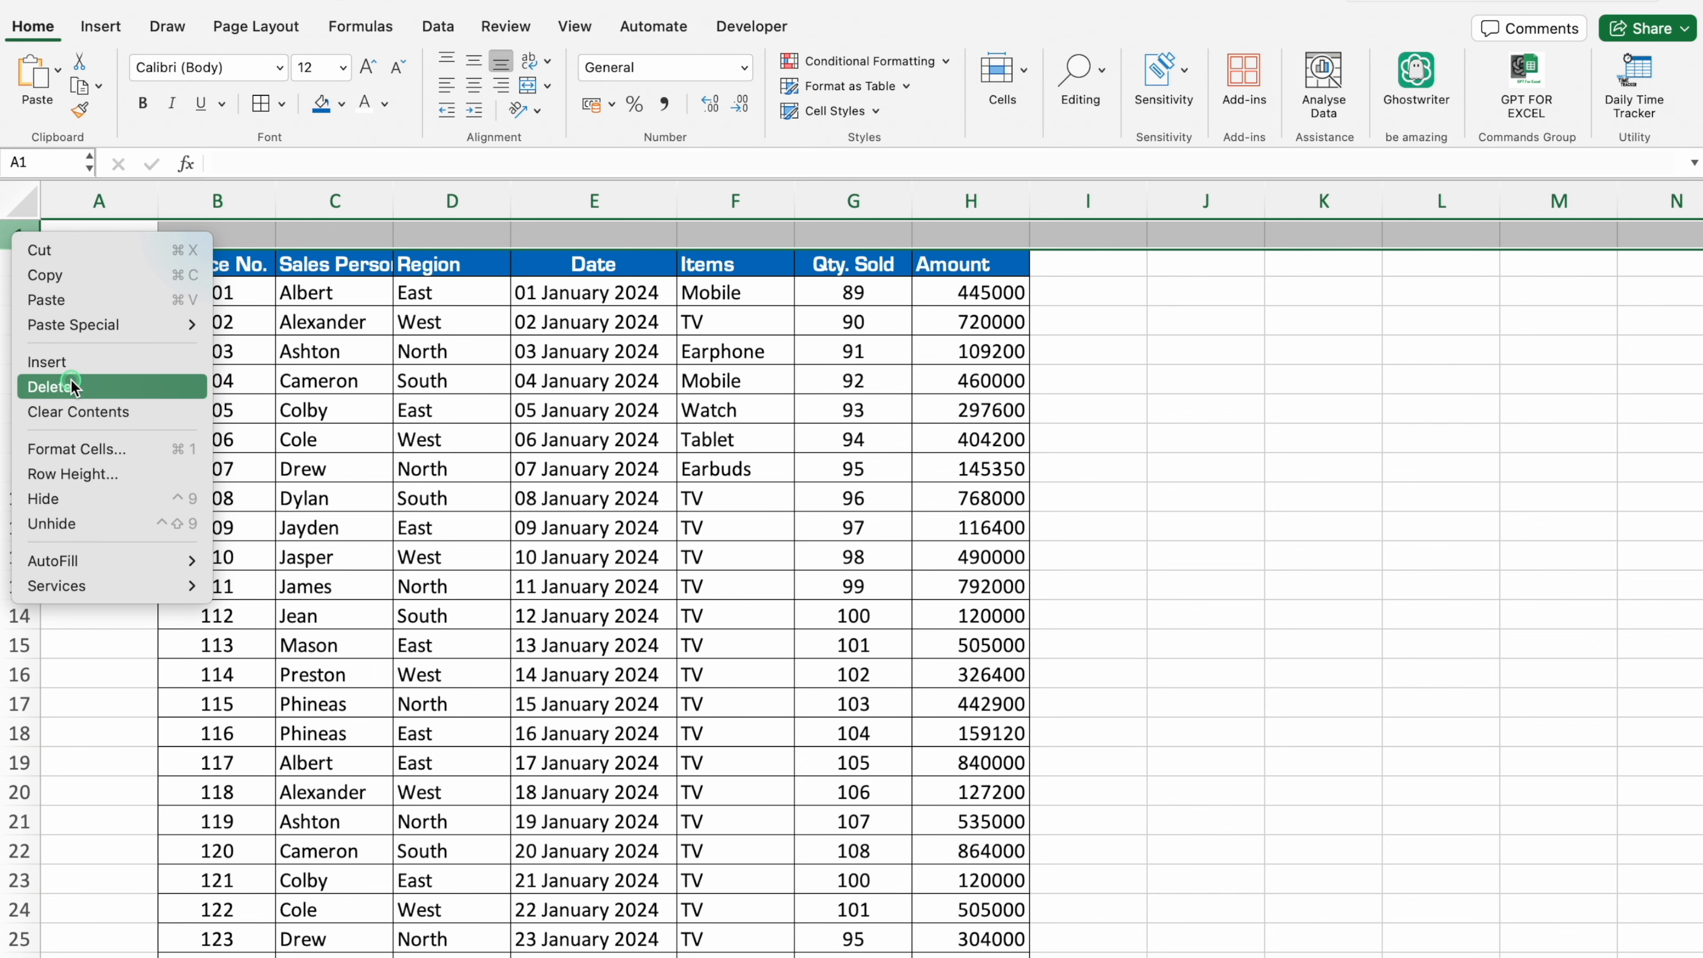
left_click(47, 358)
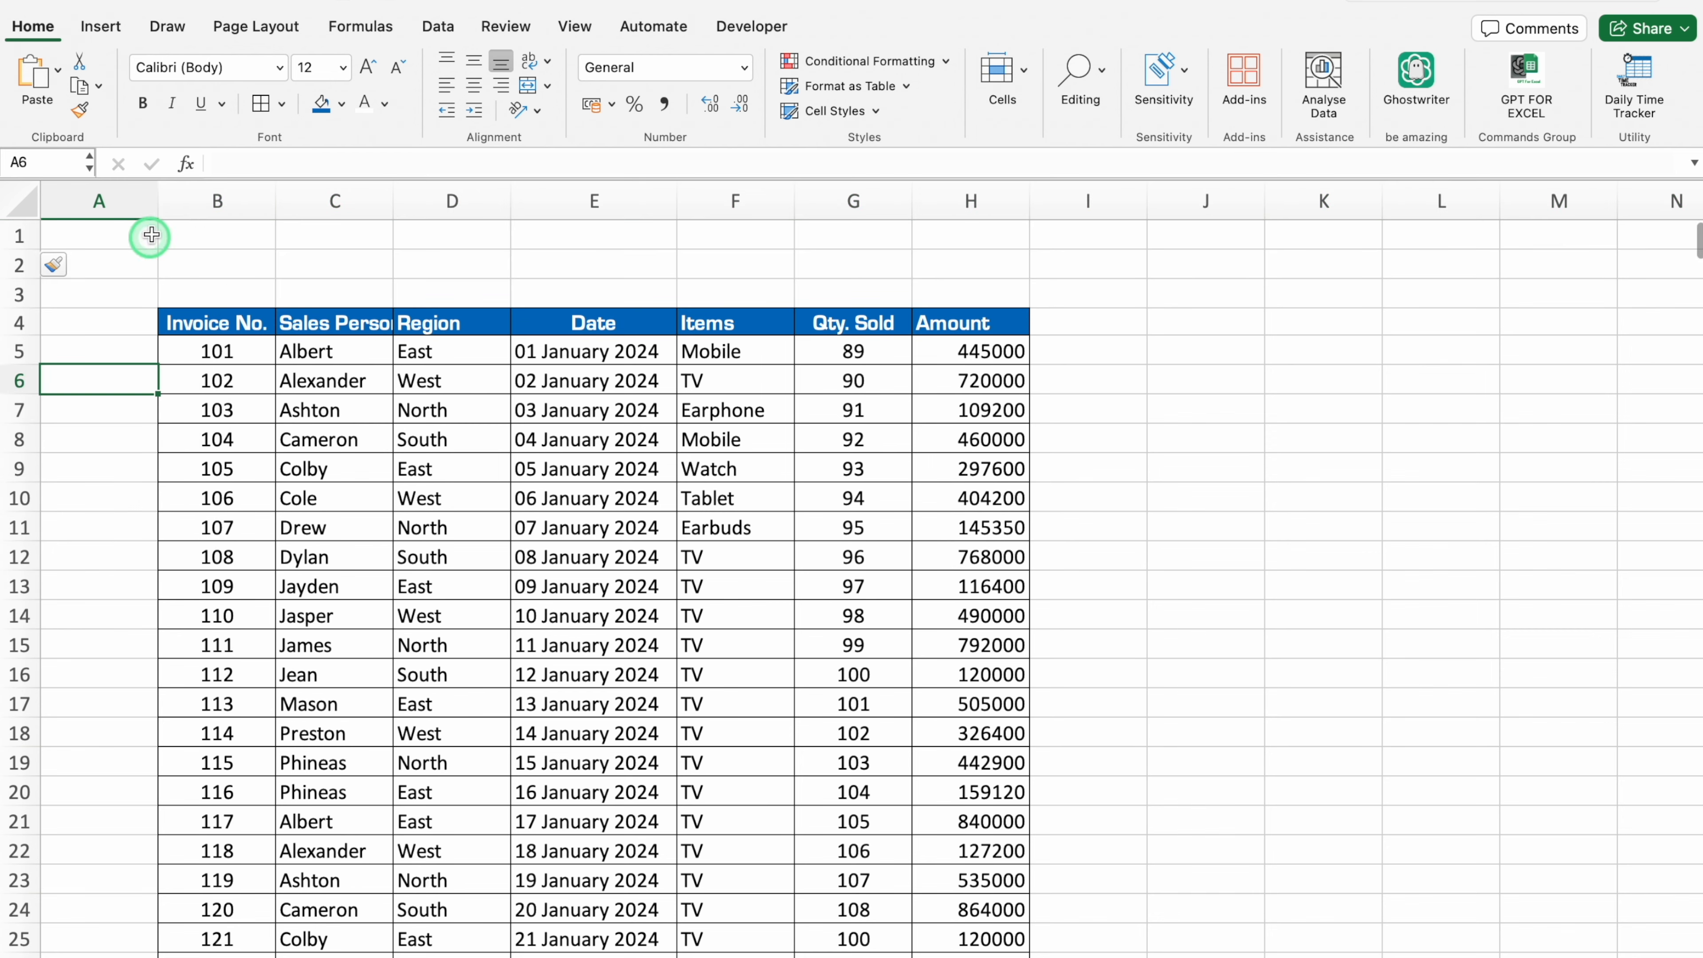
left_click_drag(157, 202, 74, 201)
Copy the Sales Person header into B1 as a value, give it the blue header style and widen column C to fit
left_click(289, 316)
left_click(539, 196)
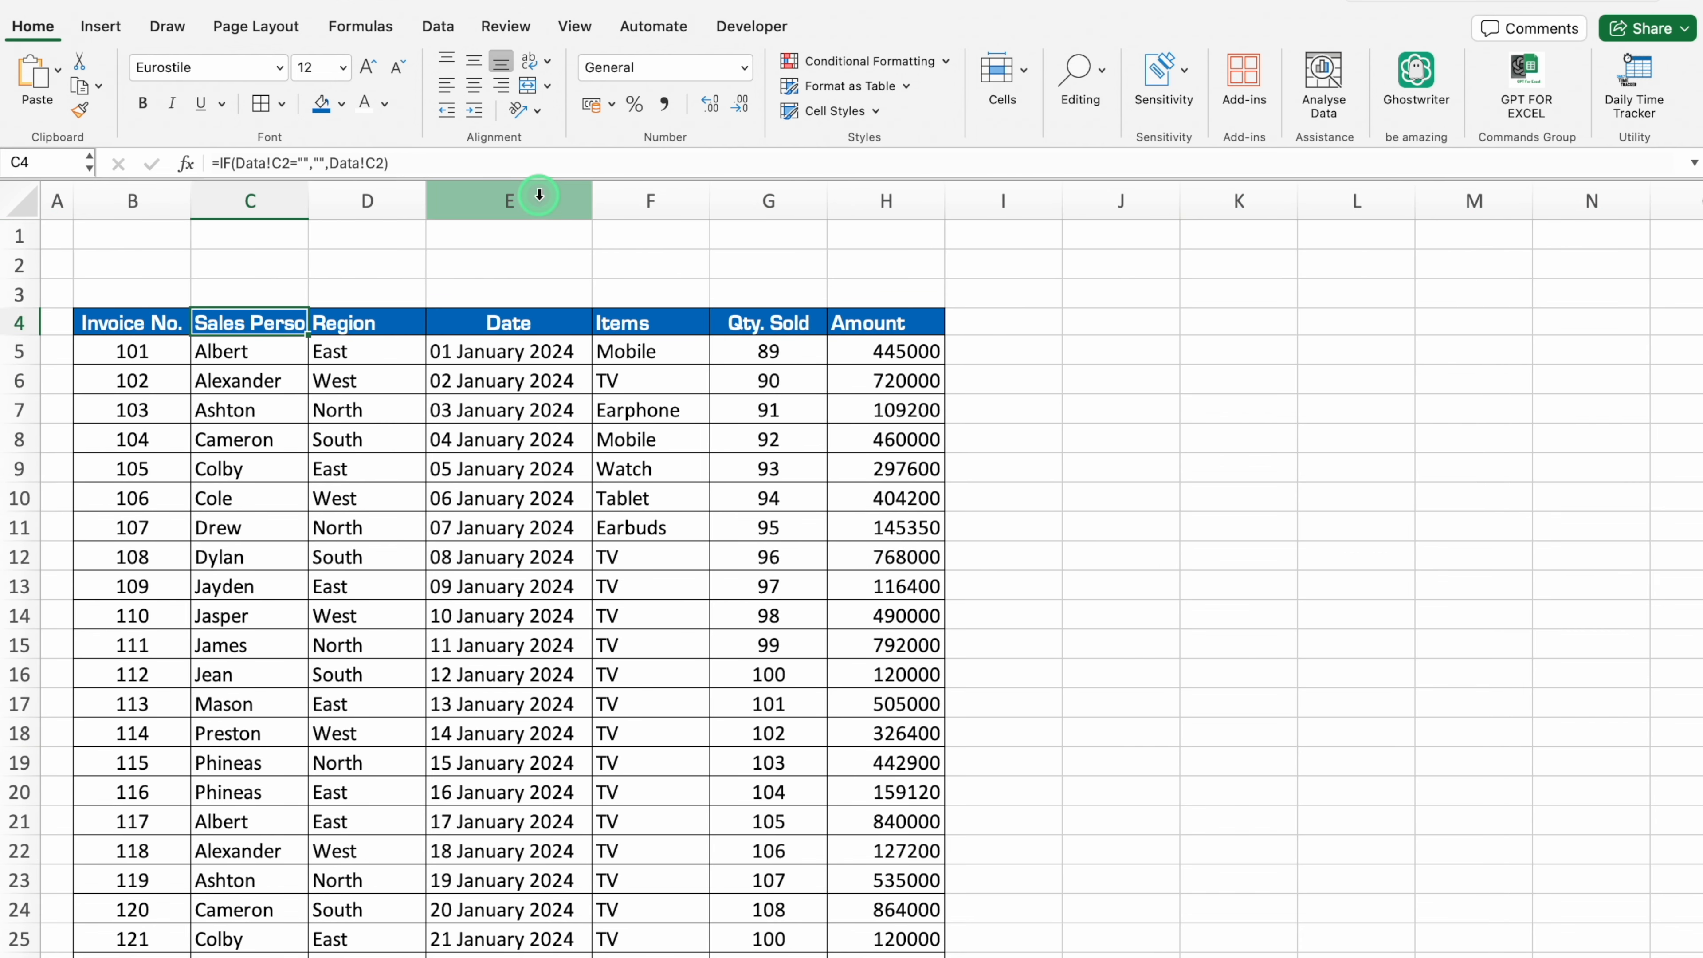
key("super+c")
left_click(156, 237)
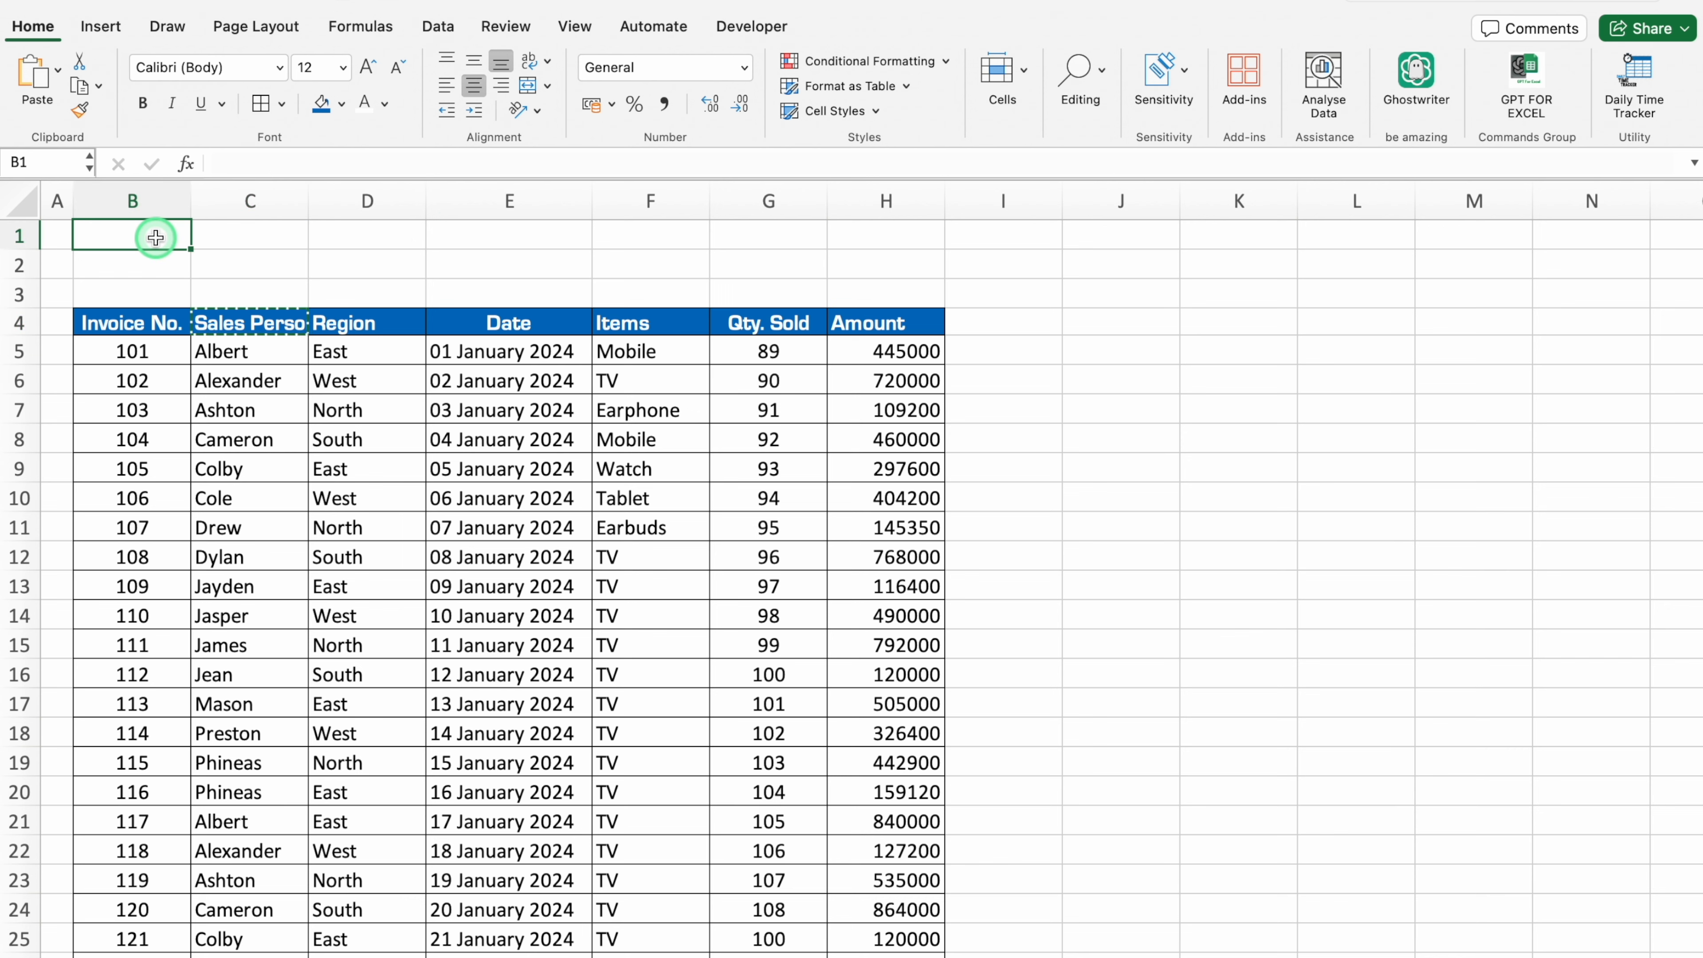
right_click(156, 237)
mouse_move(266, 328)
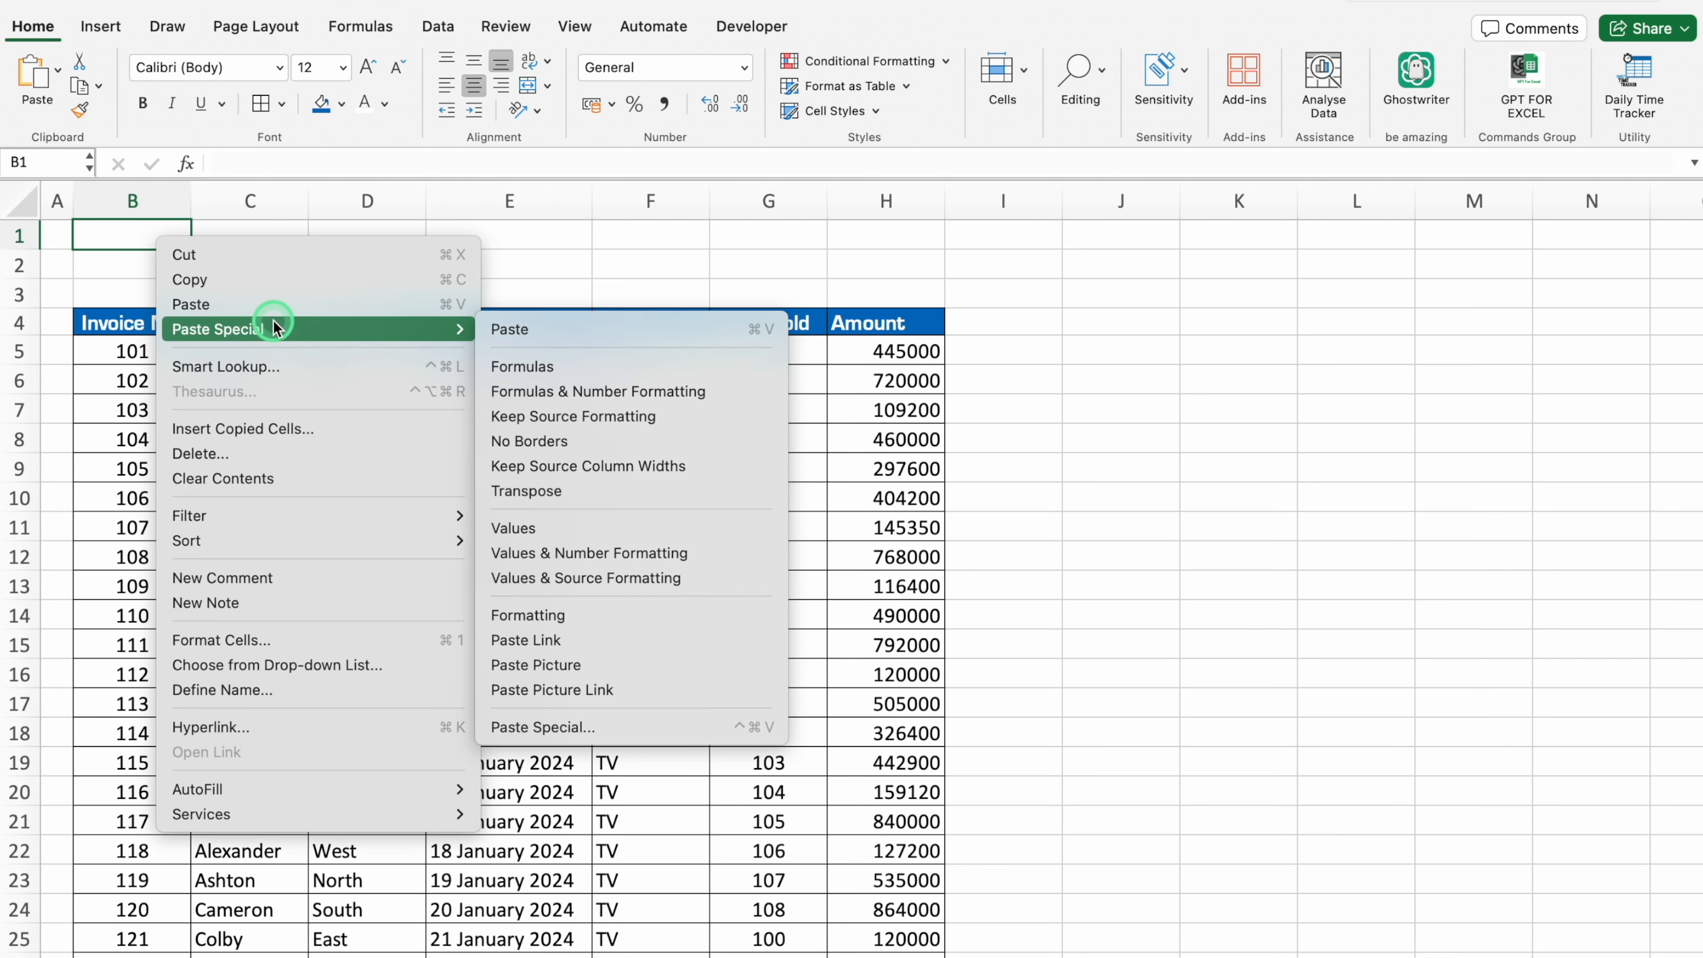
left_click(551, 528)
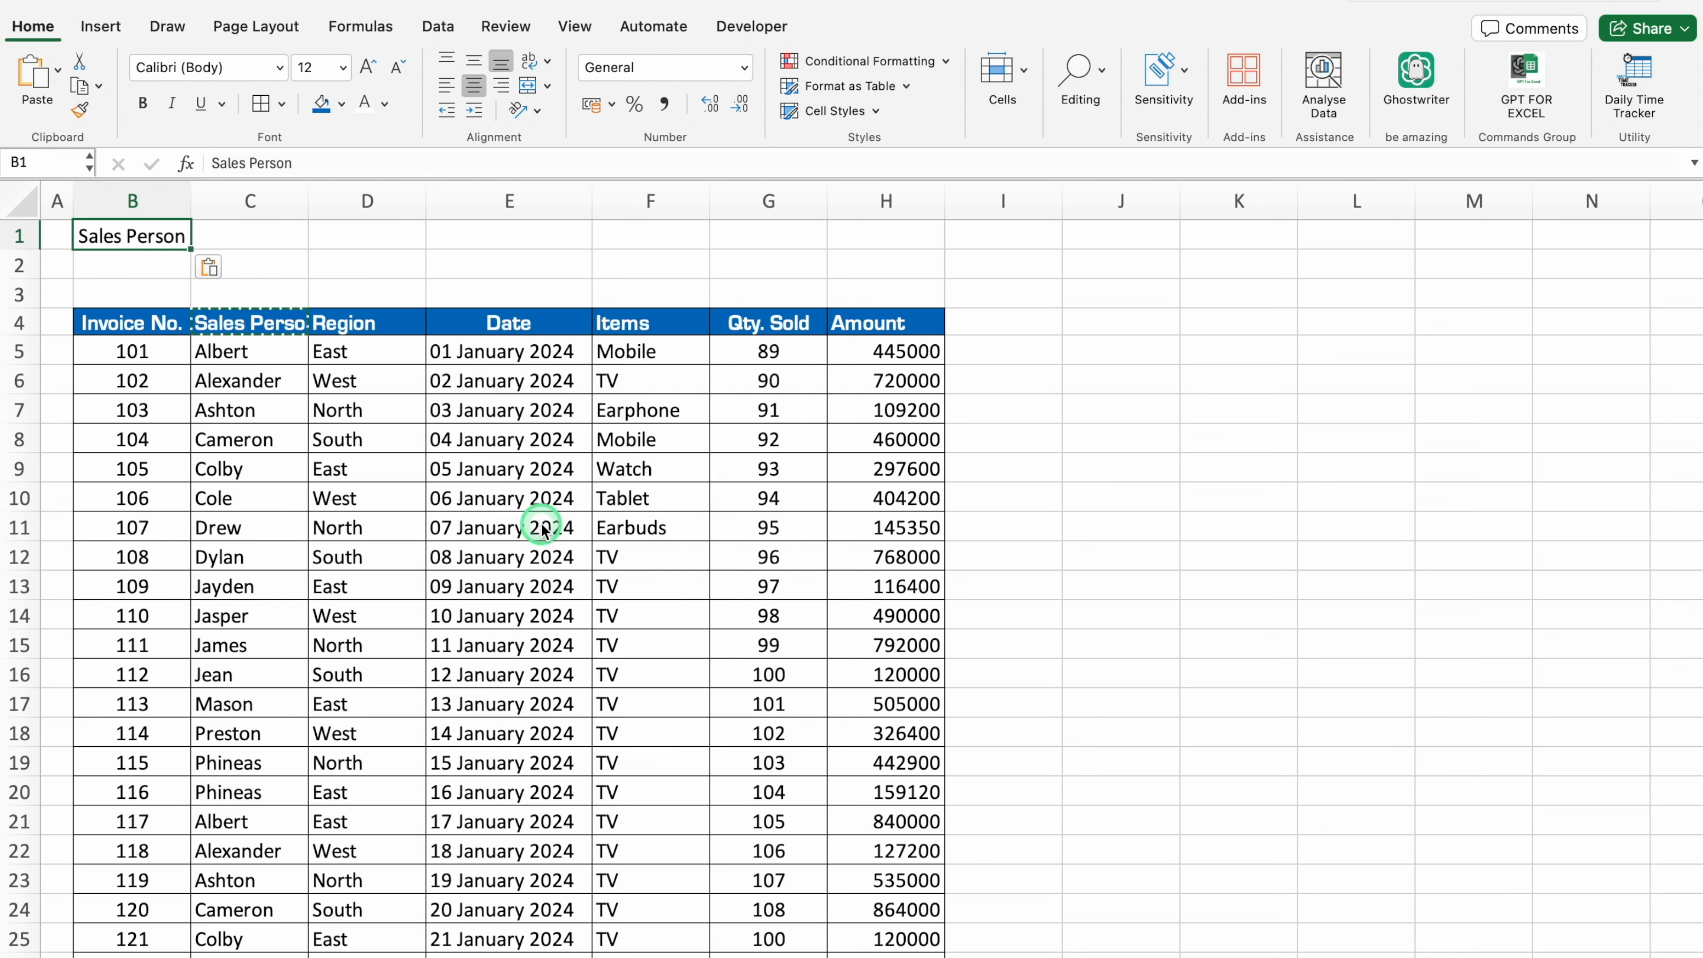
left_click(370, 255)
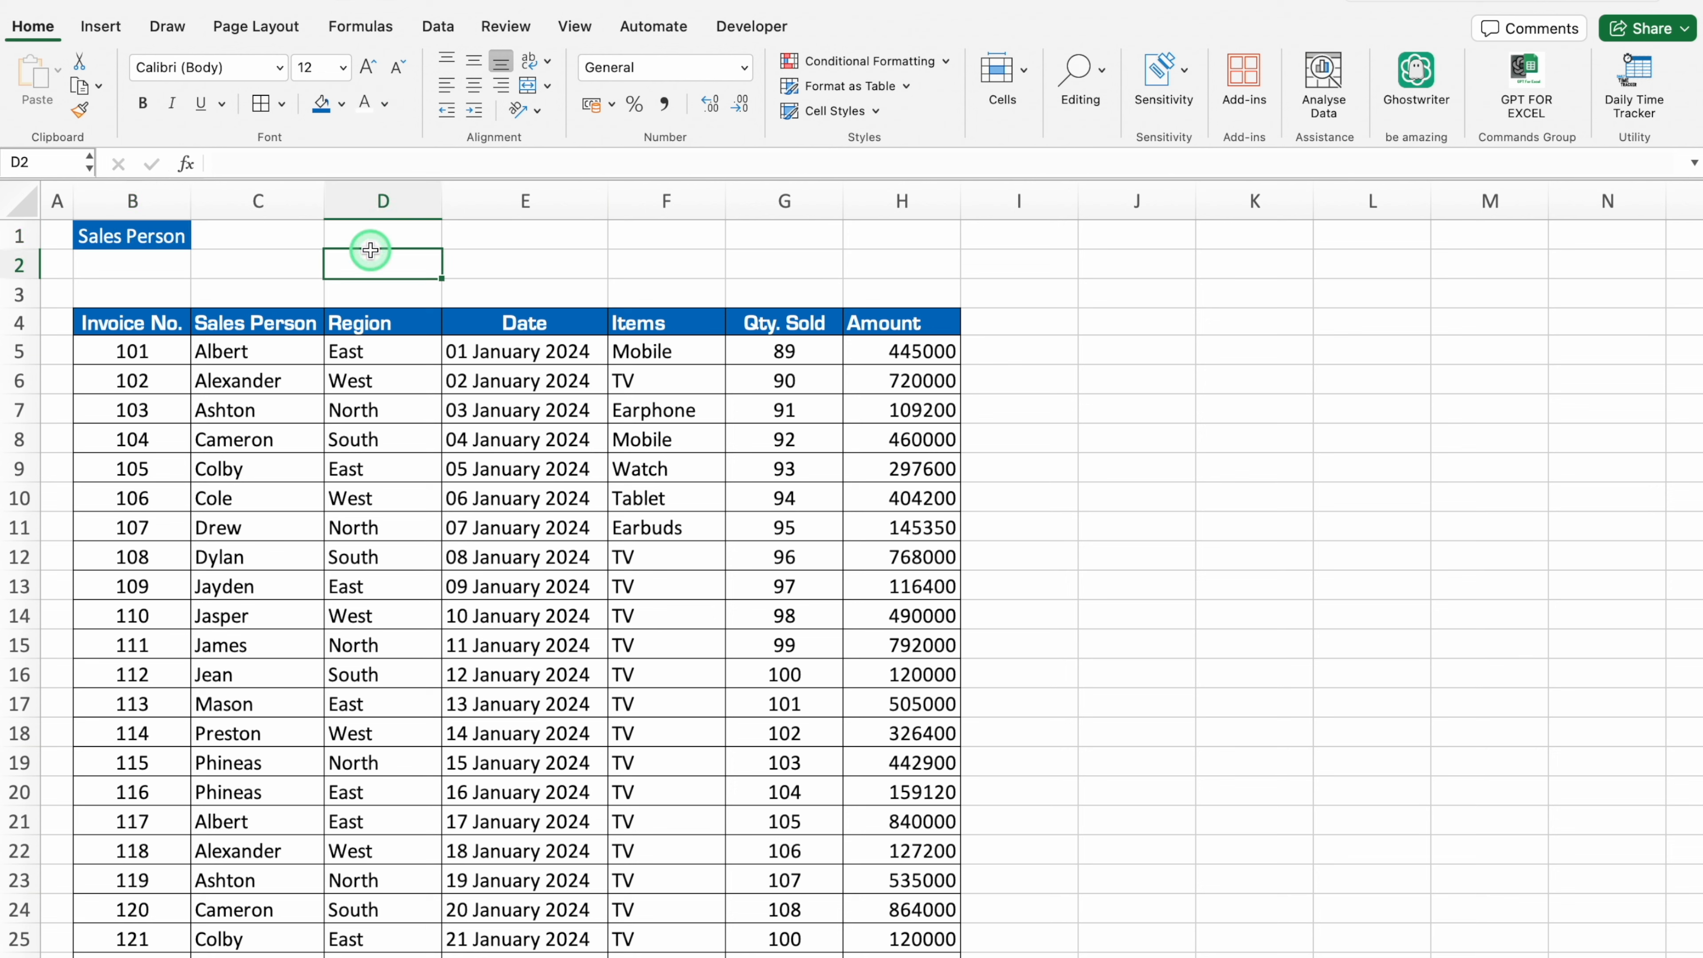
Set up data validation on cell B2 that allows a list
left_click(157, 264)
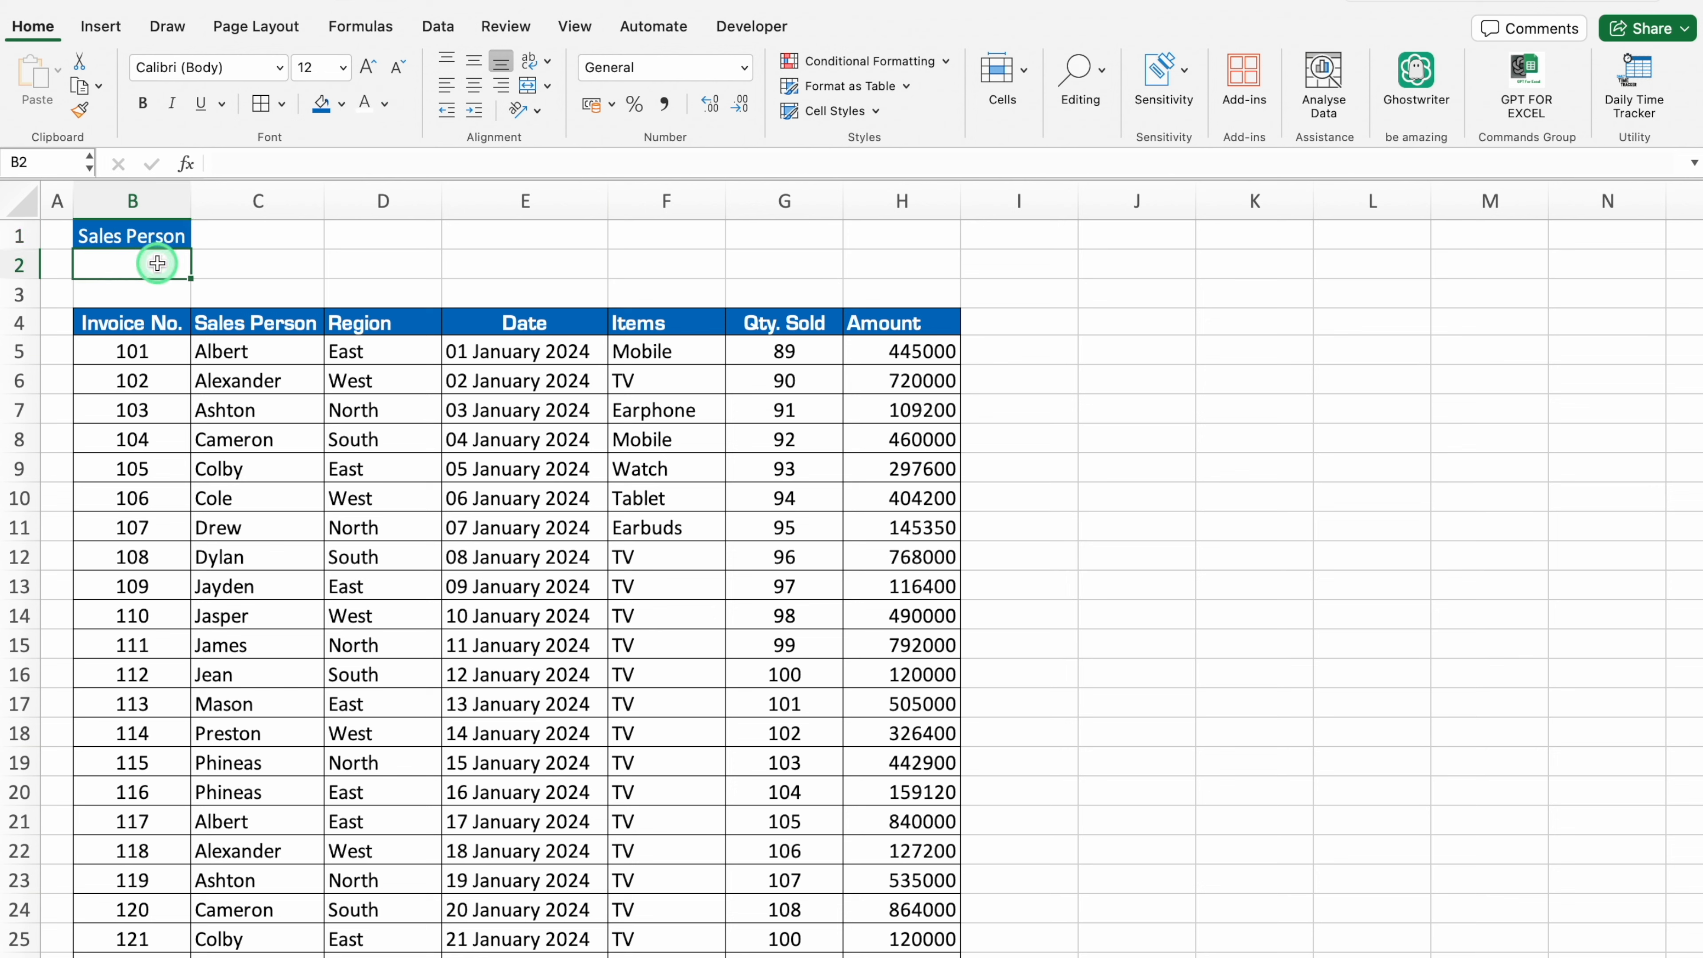
left_click(437, 27)
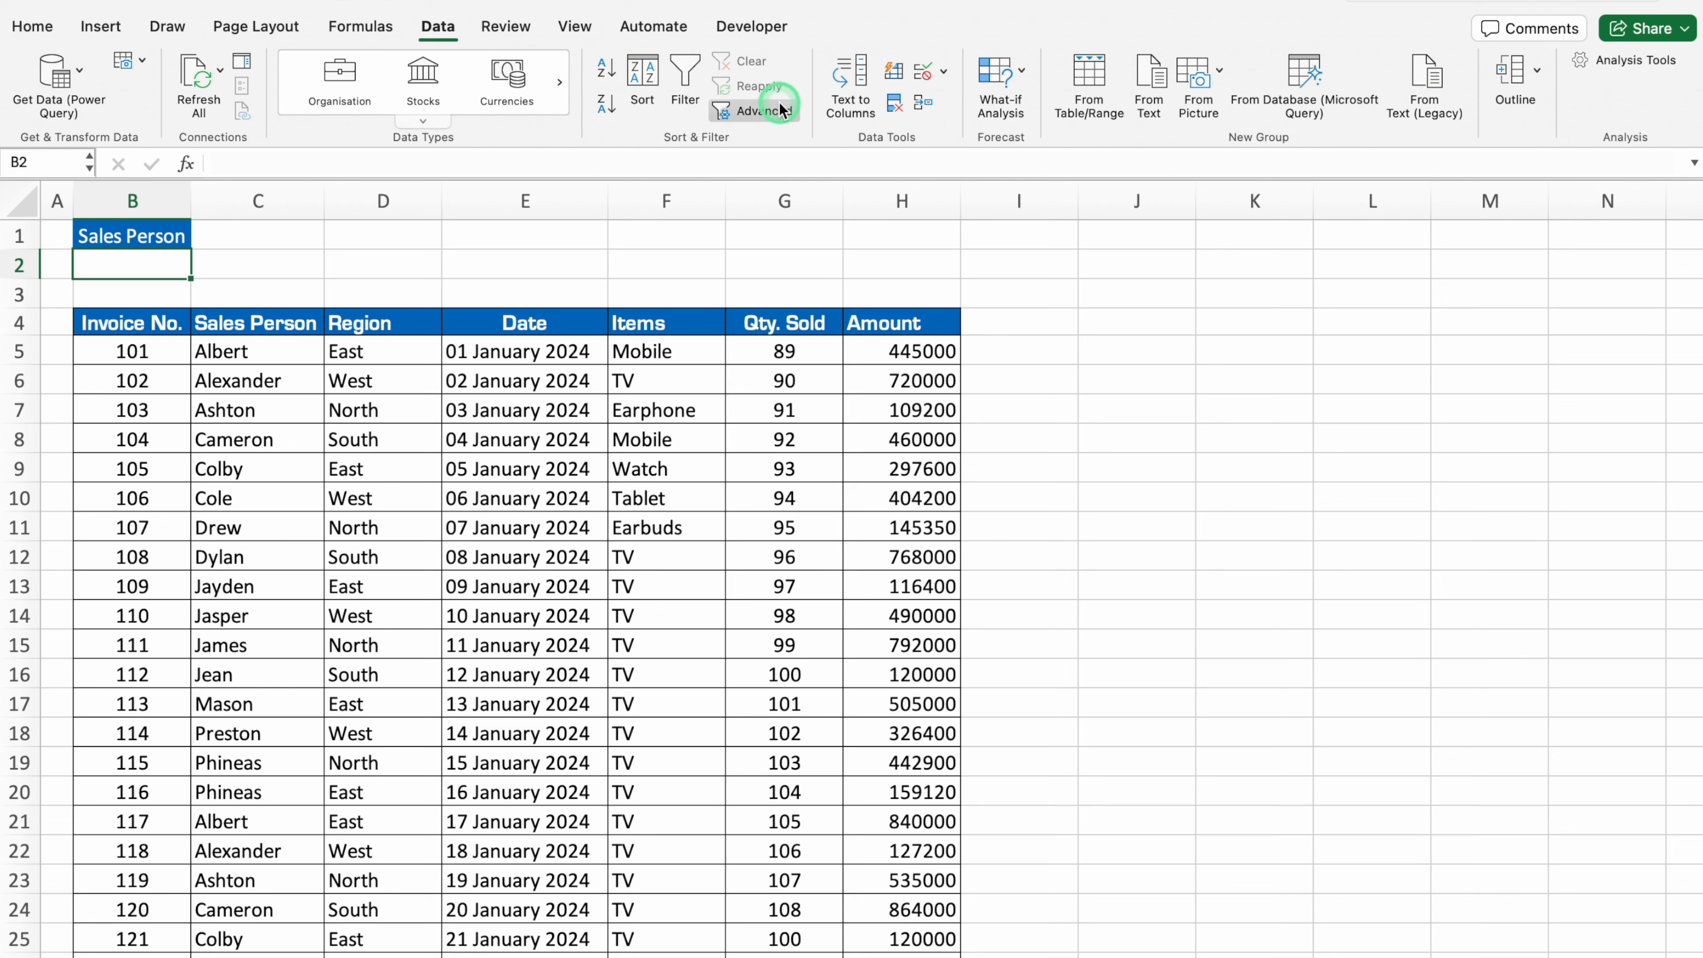
left_click(945, 75)
left_click(1009, 101)
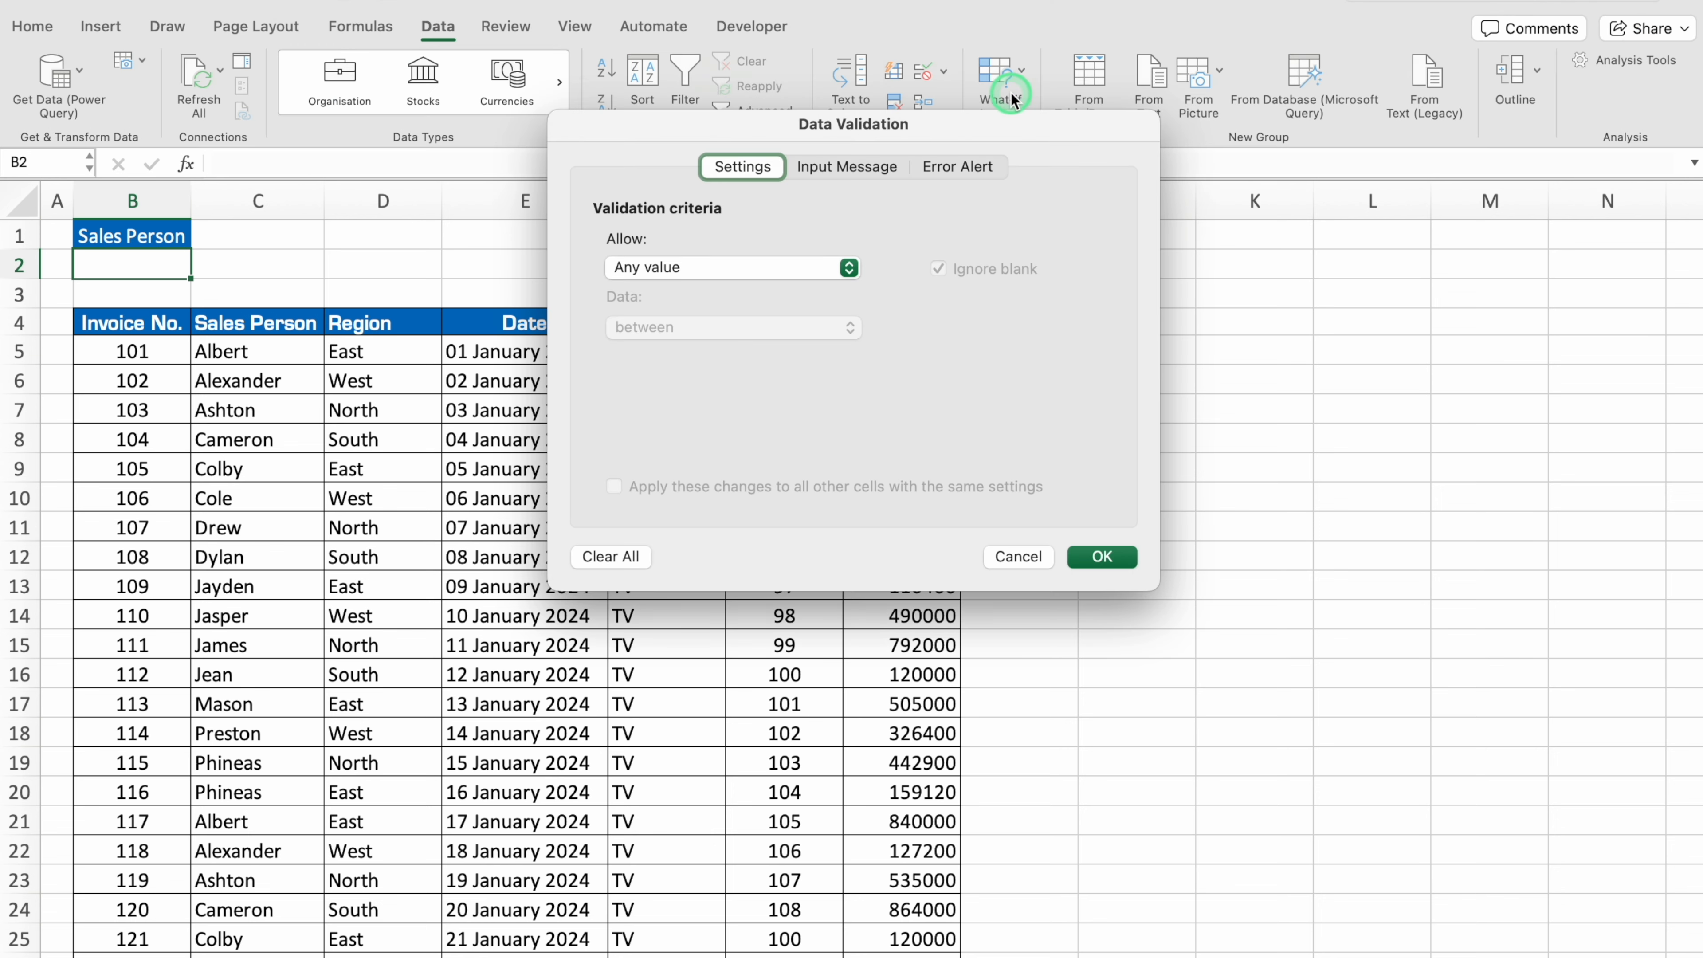
left_click(849, 268)
left_click(656, 338)
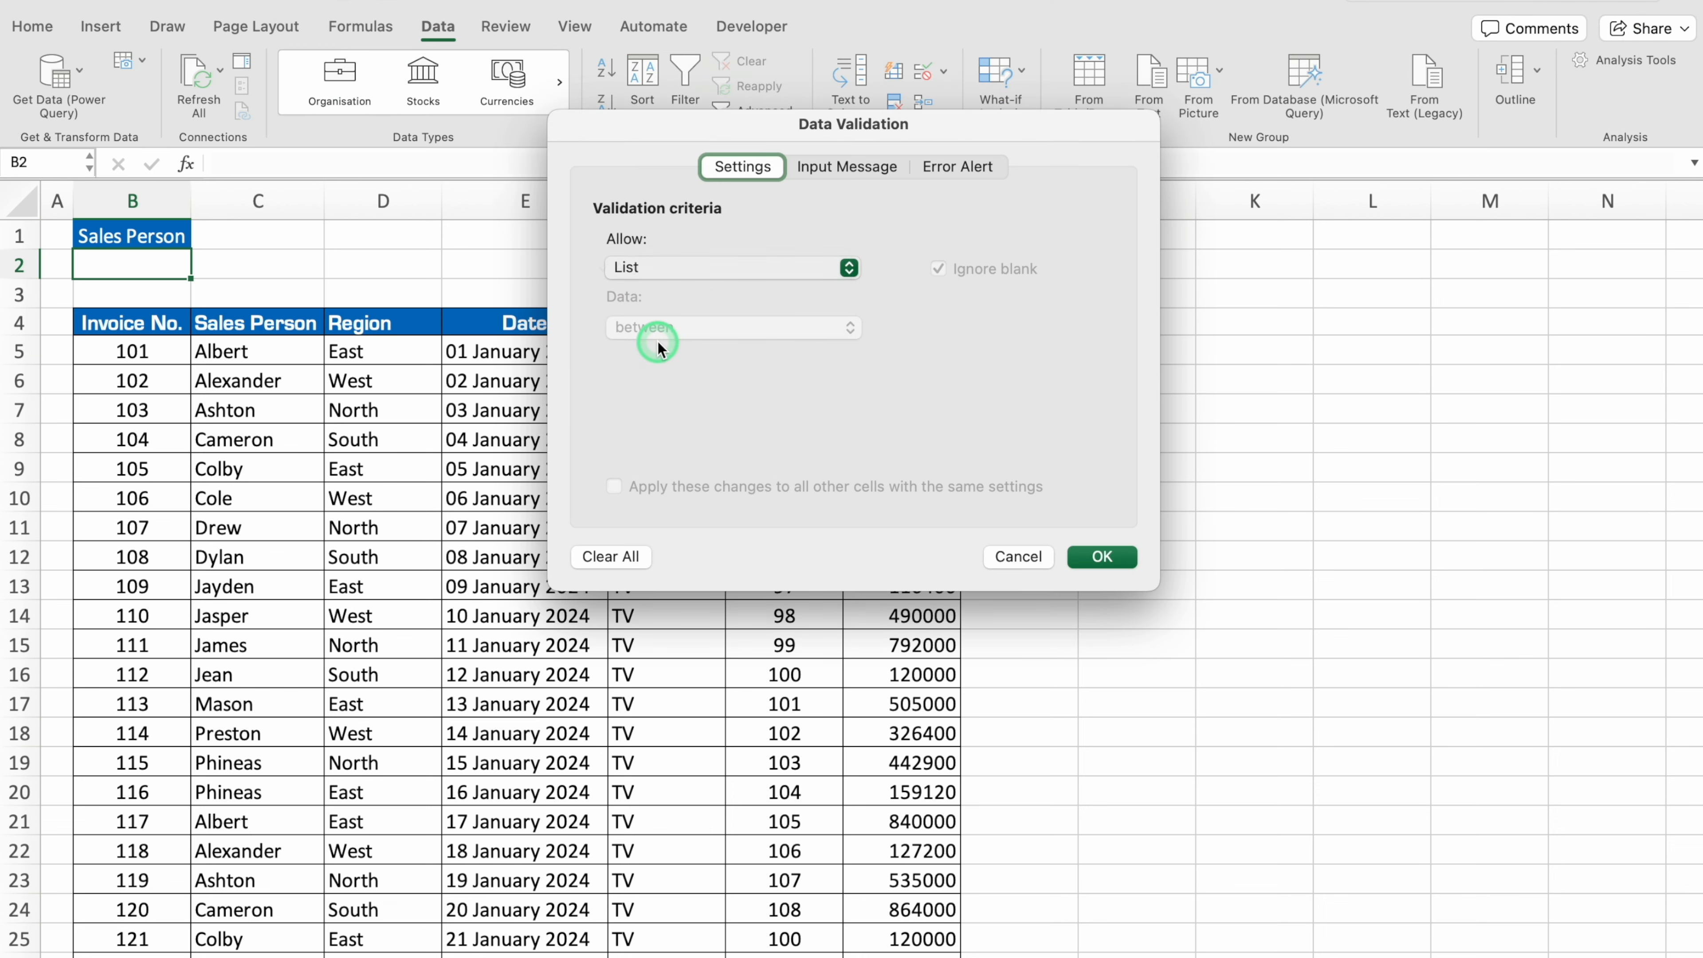
Use =Data!$K$3:$K$20 as the source of the validation list and choose the first salesperson in B2
left_click(737, 386)
left_click(96, 957)
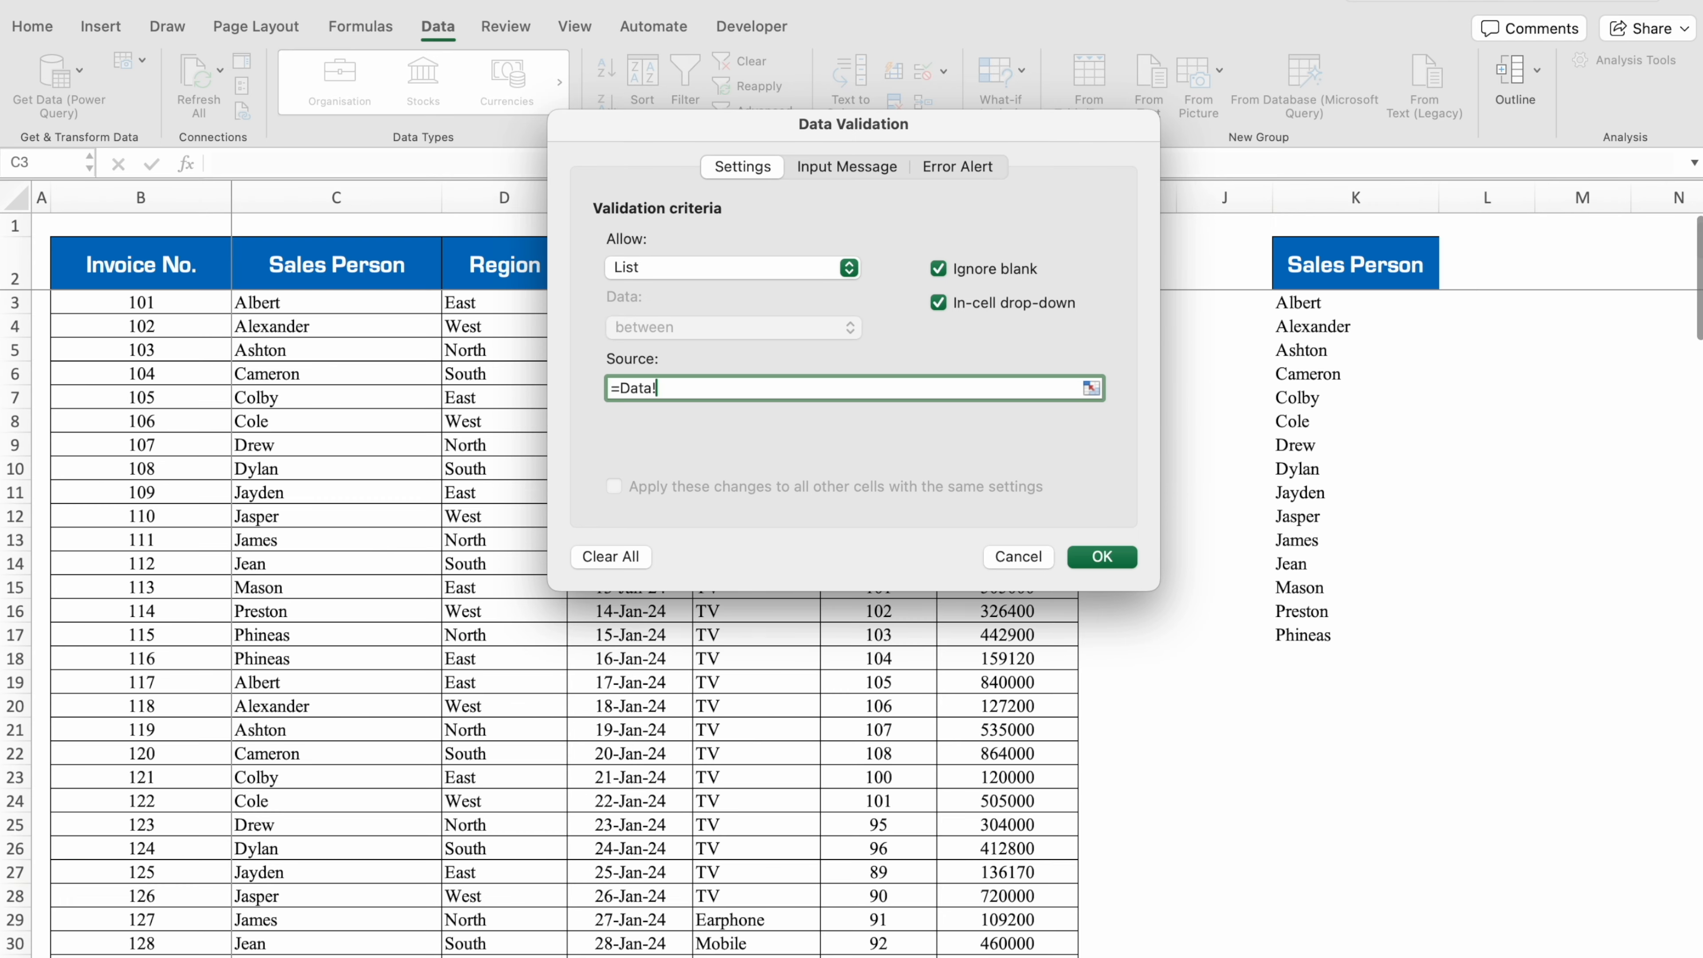
left_click(1324, 358)
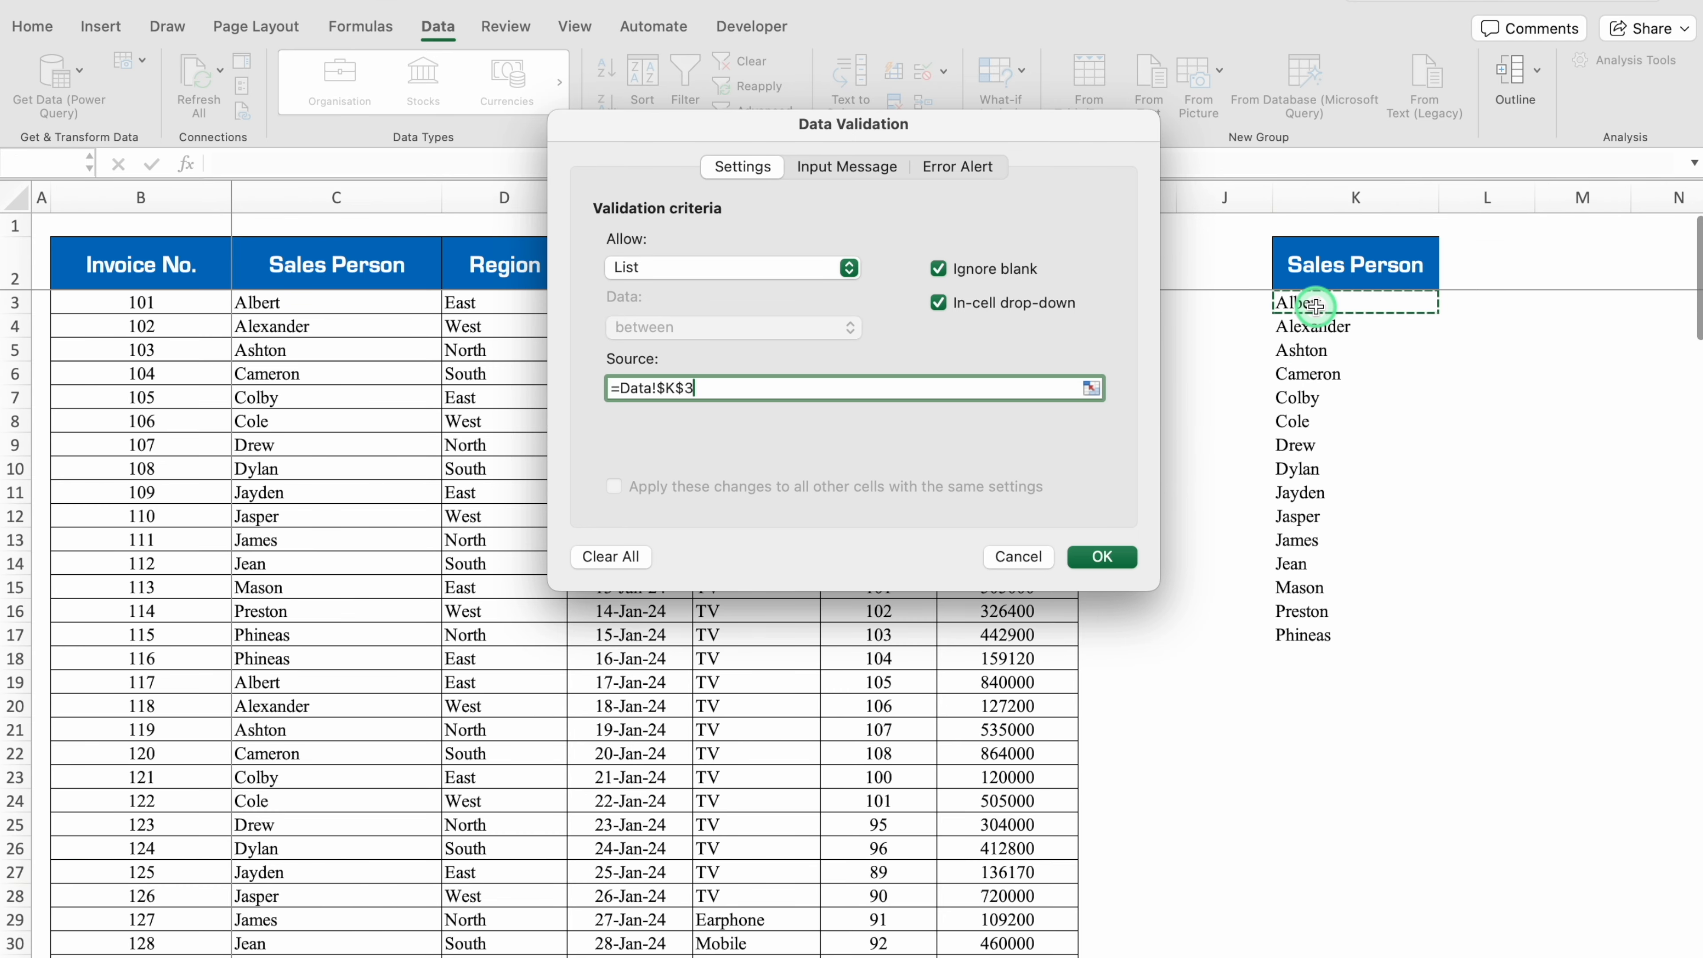
left_click_drag(1315, 306, 1344, 702)
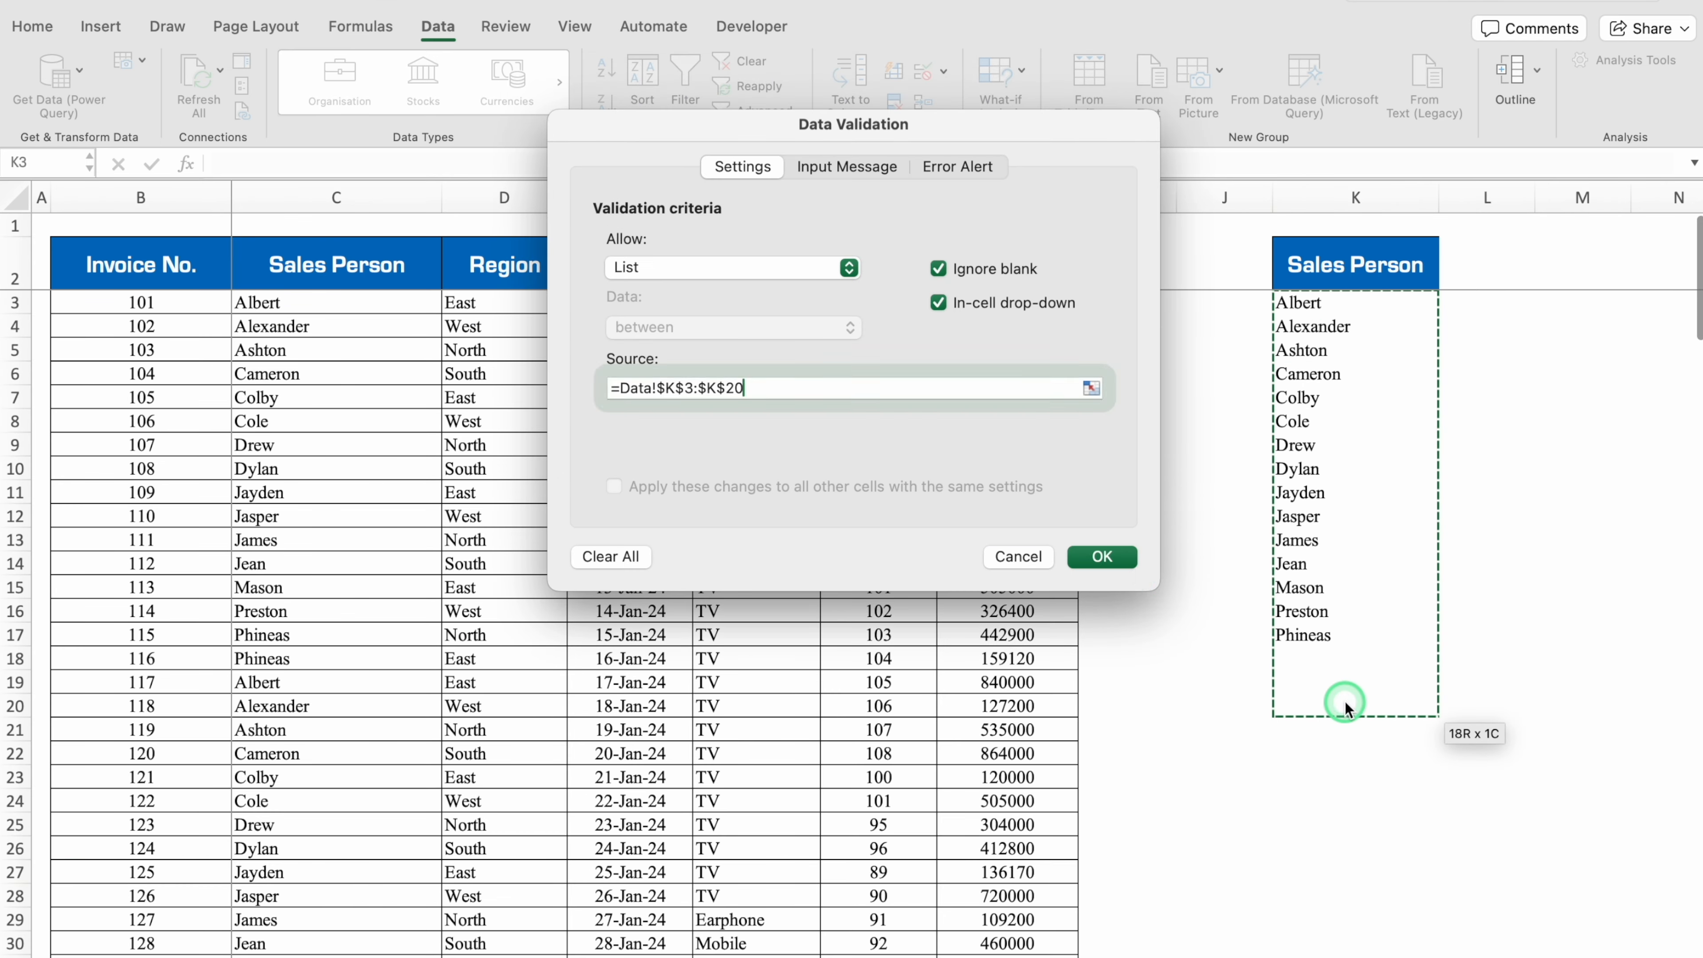
left_click(1103, 556)
left_click(200, 267)
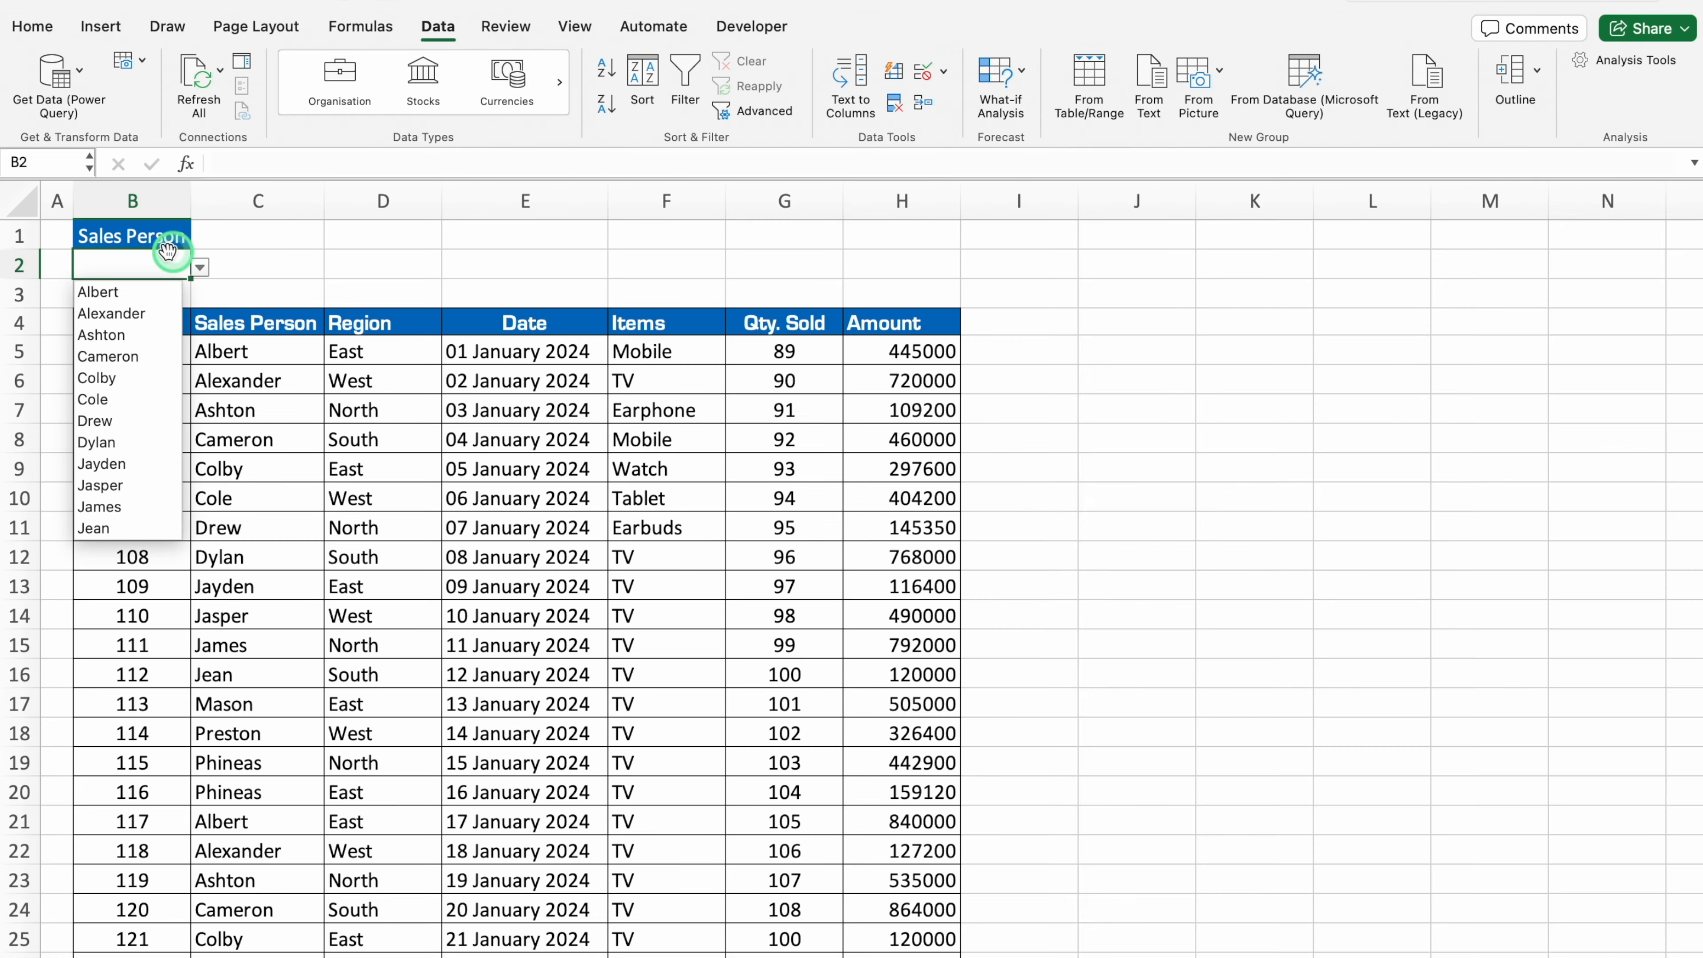
left_click(127, 299)
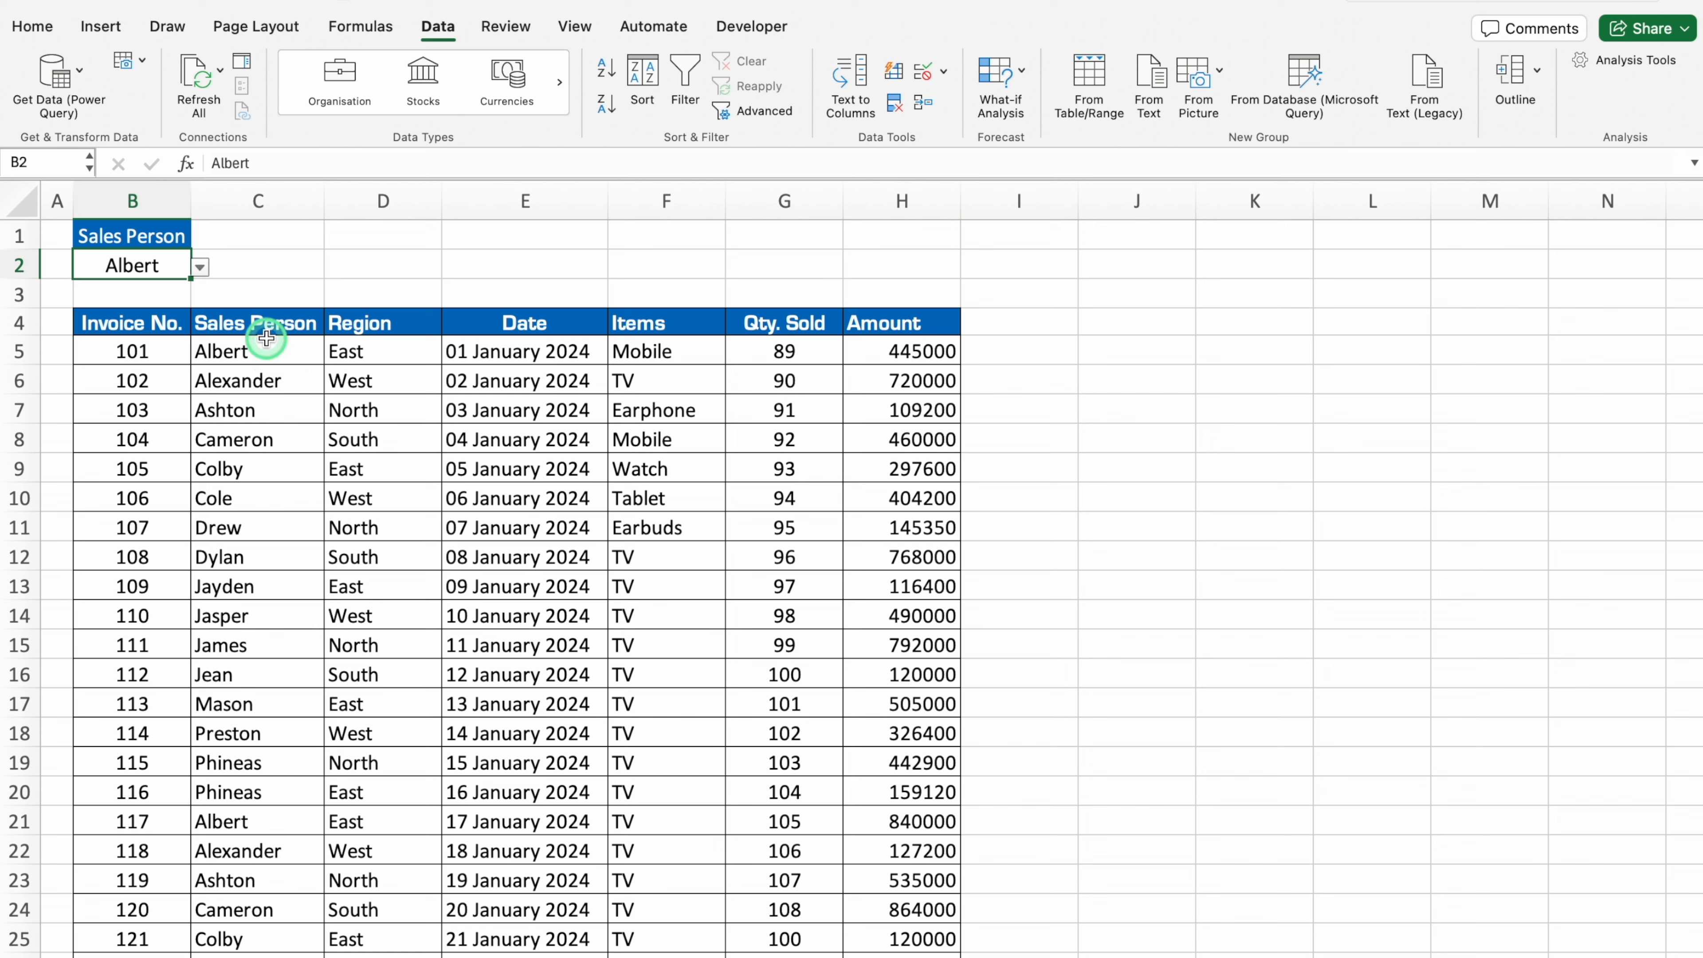
Add a filter to the Sales Person column from C4 down and show only the rows of the salesperson chosen in B2
left_click(257, 324)
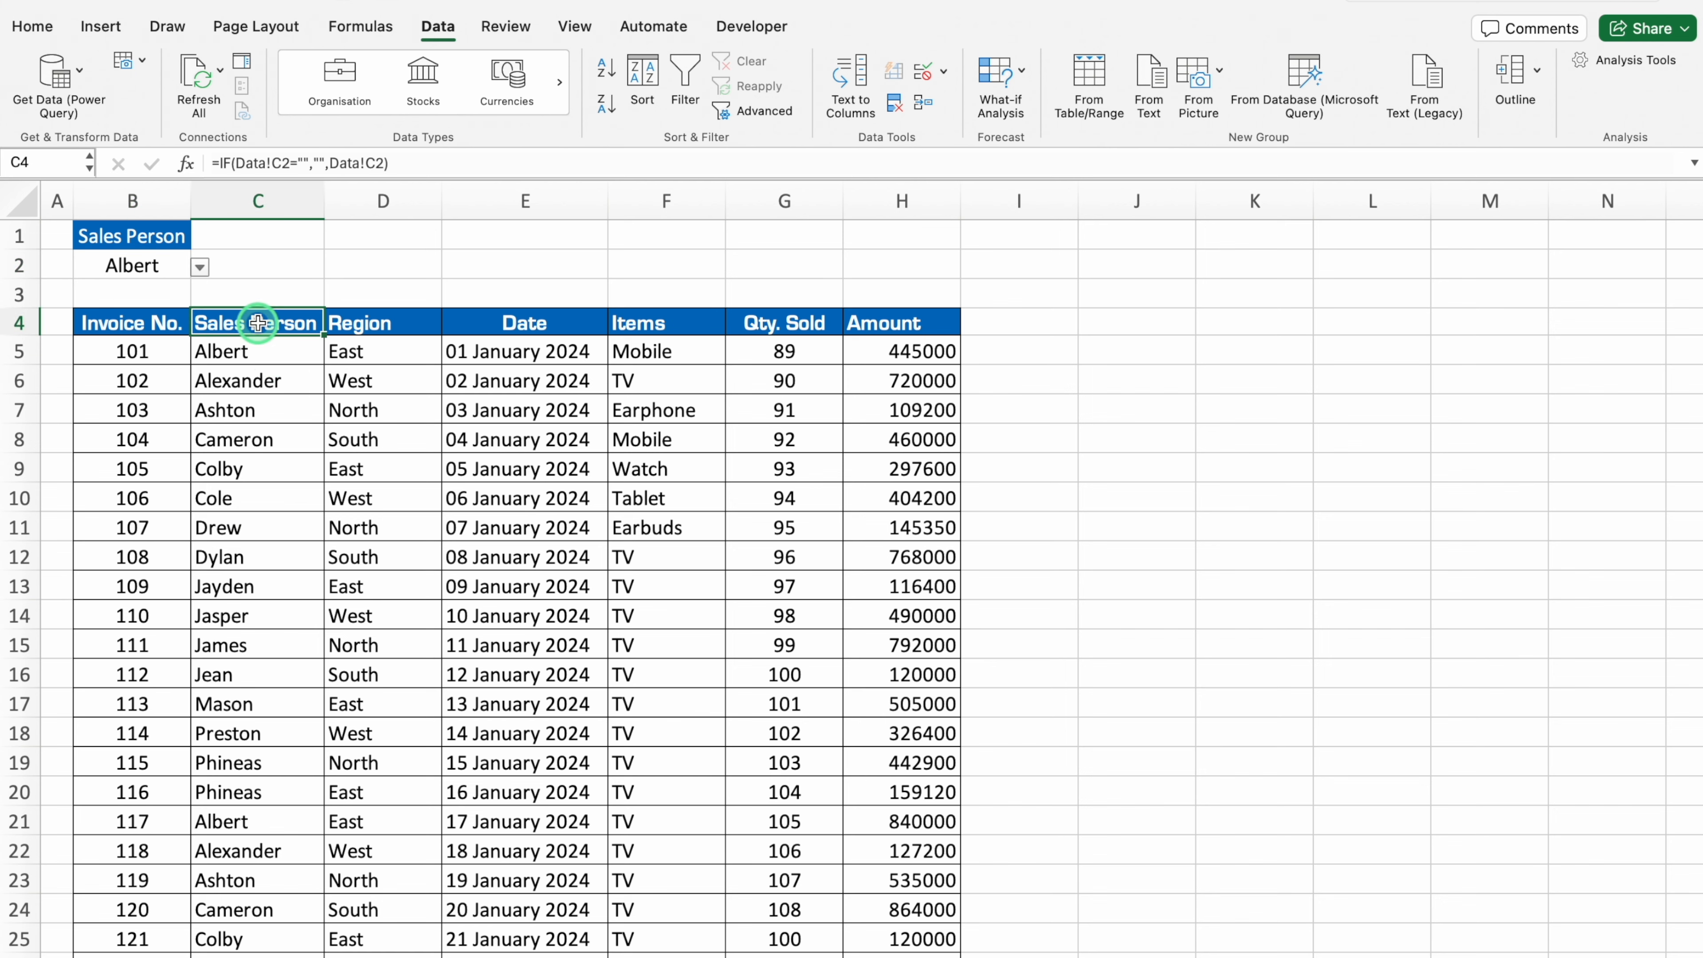
key("ctrl+shift+Down")
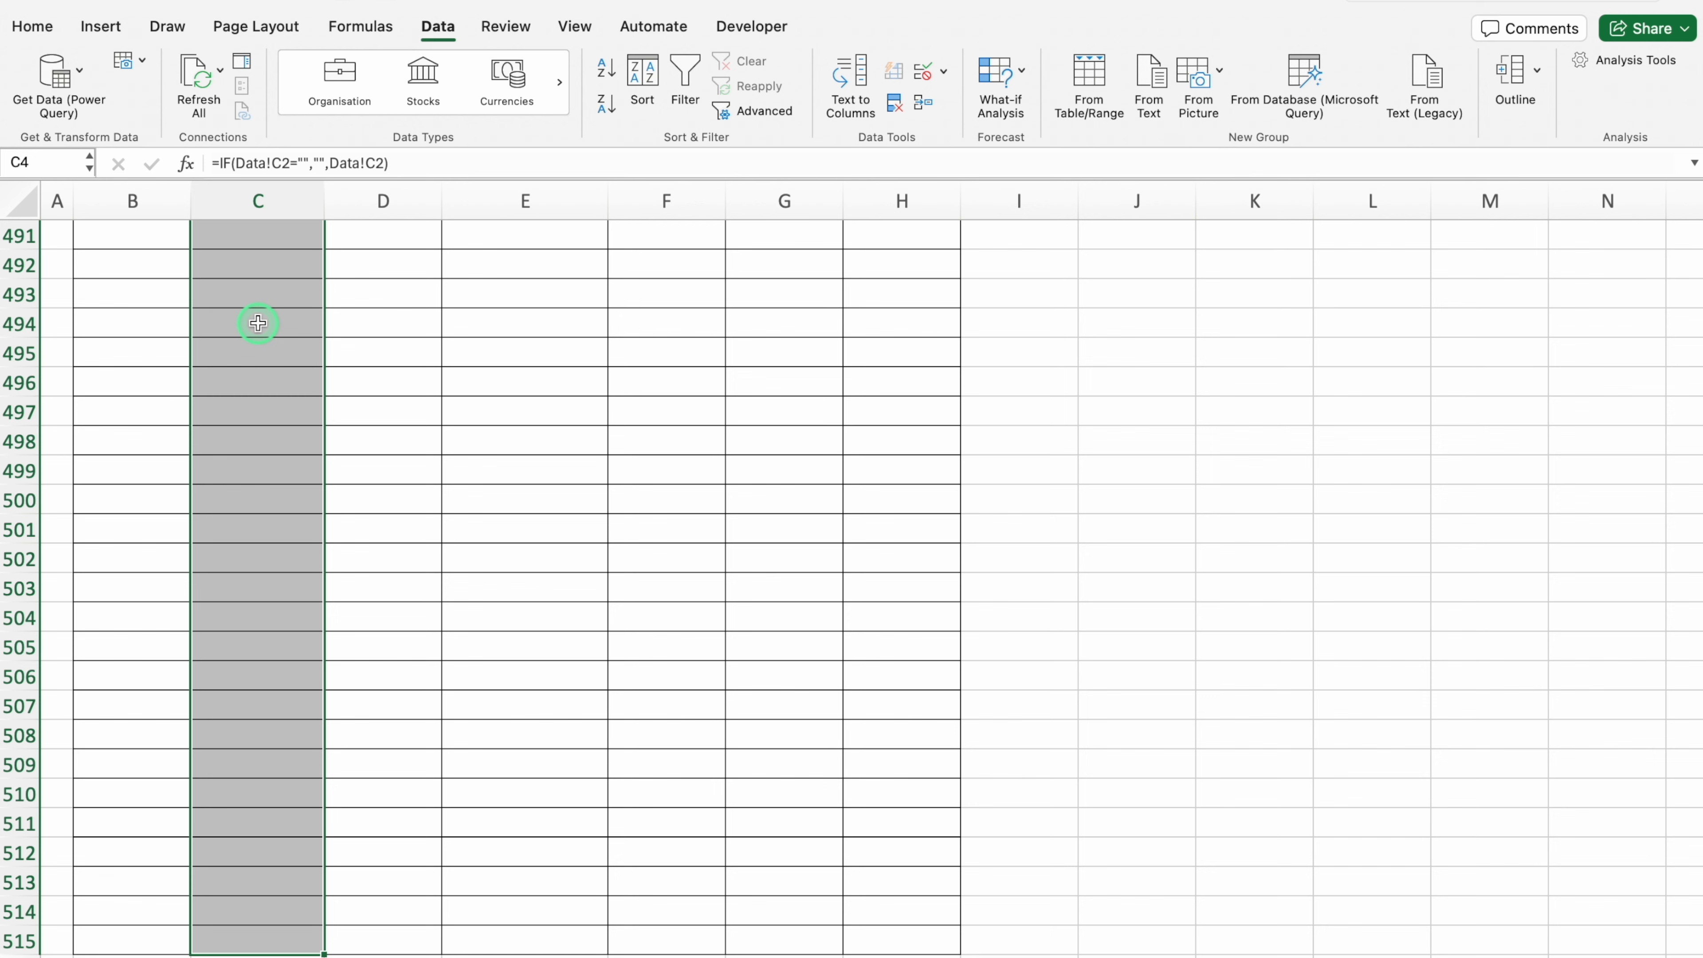
key("ctrl+shift+l")
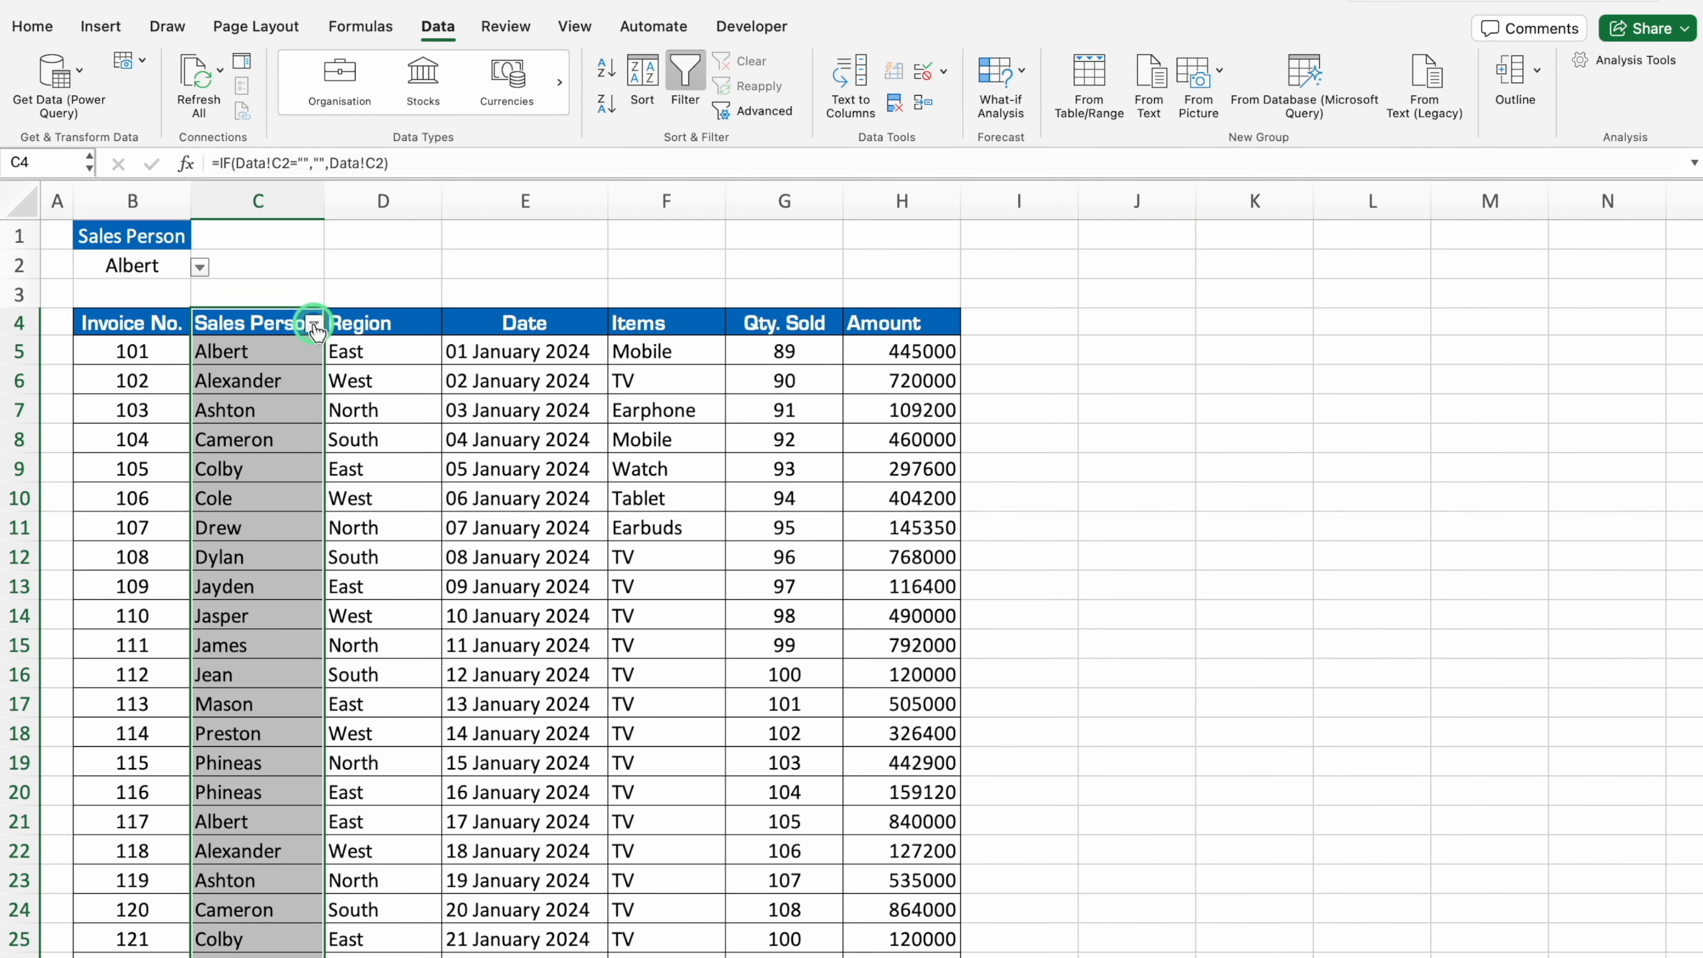
left_click(314, 325)
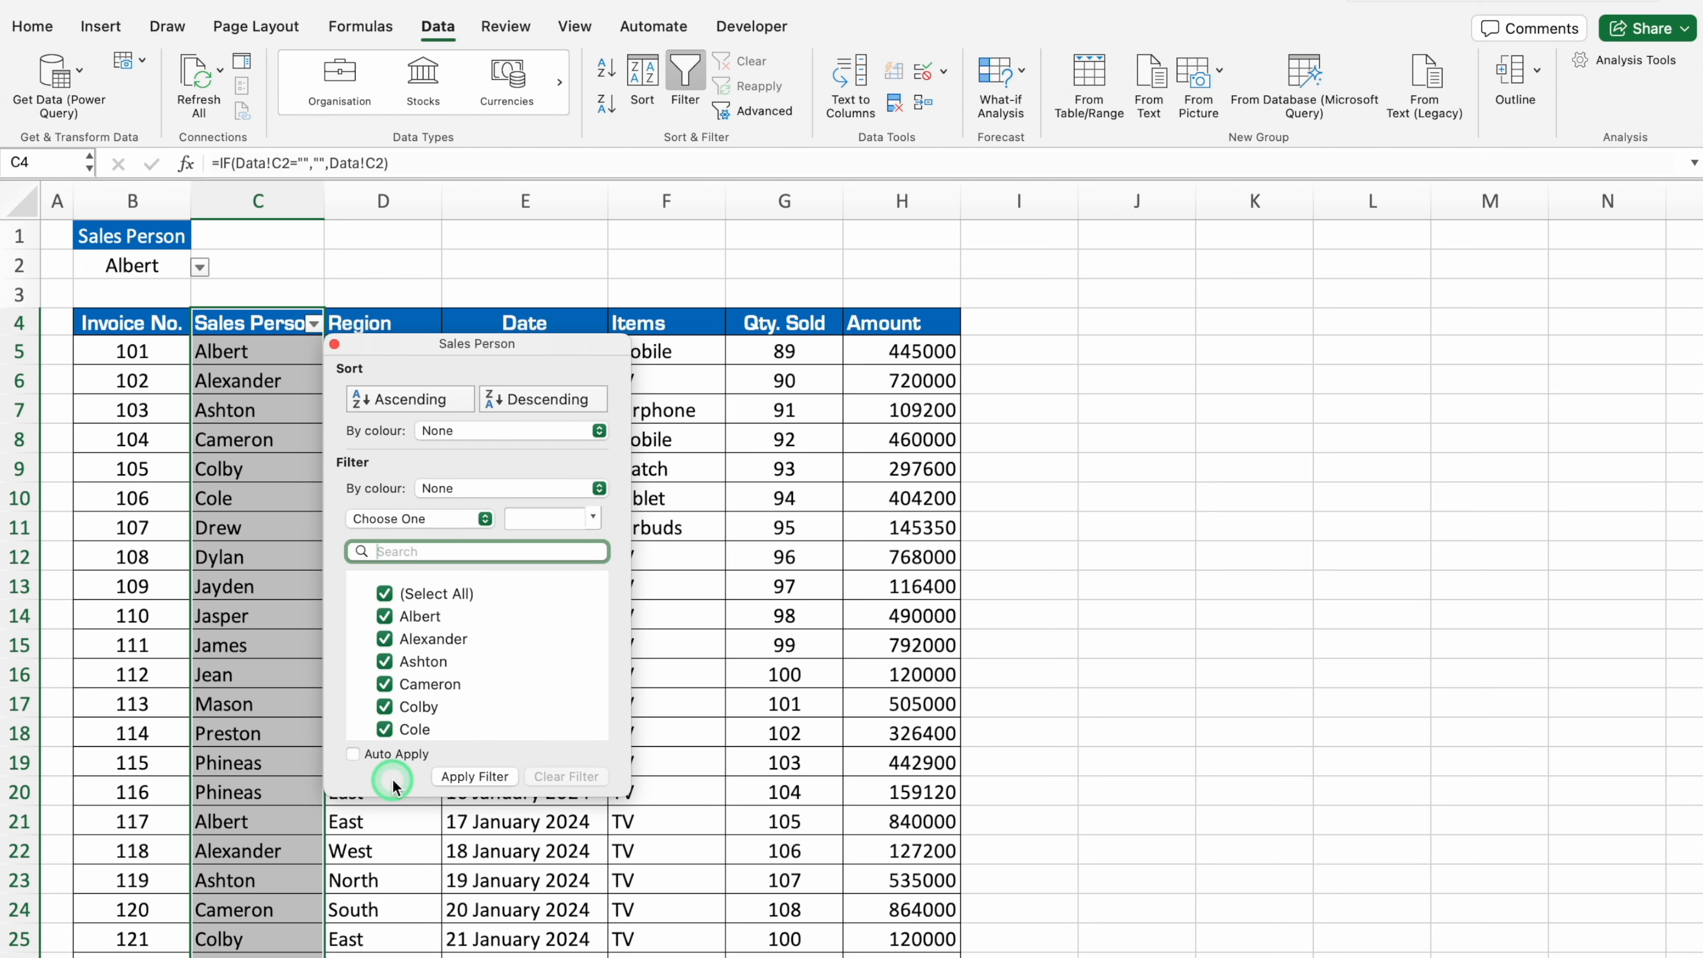
left_click(387, 594)
left_click(385, 616)
left_click(497, 776)
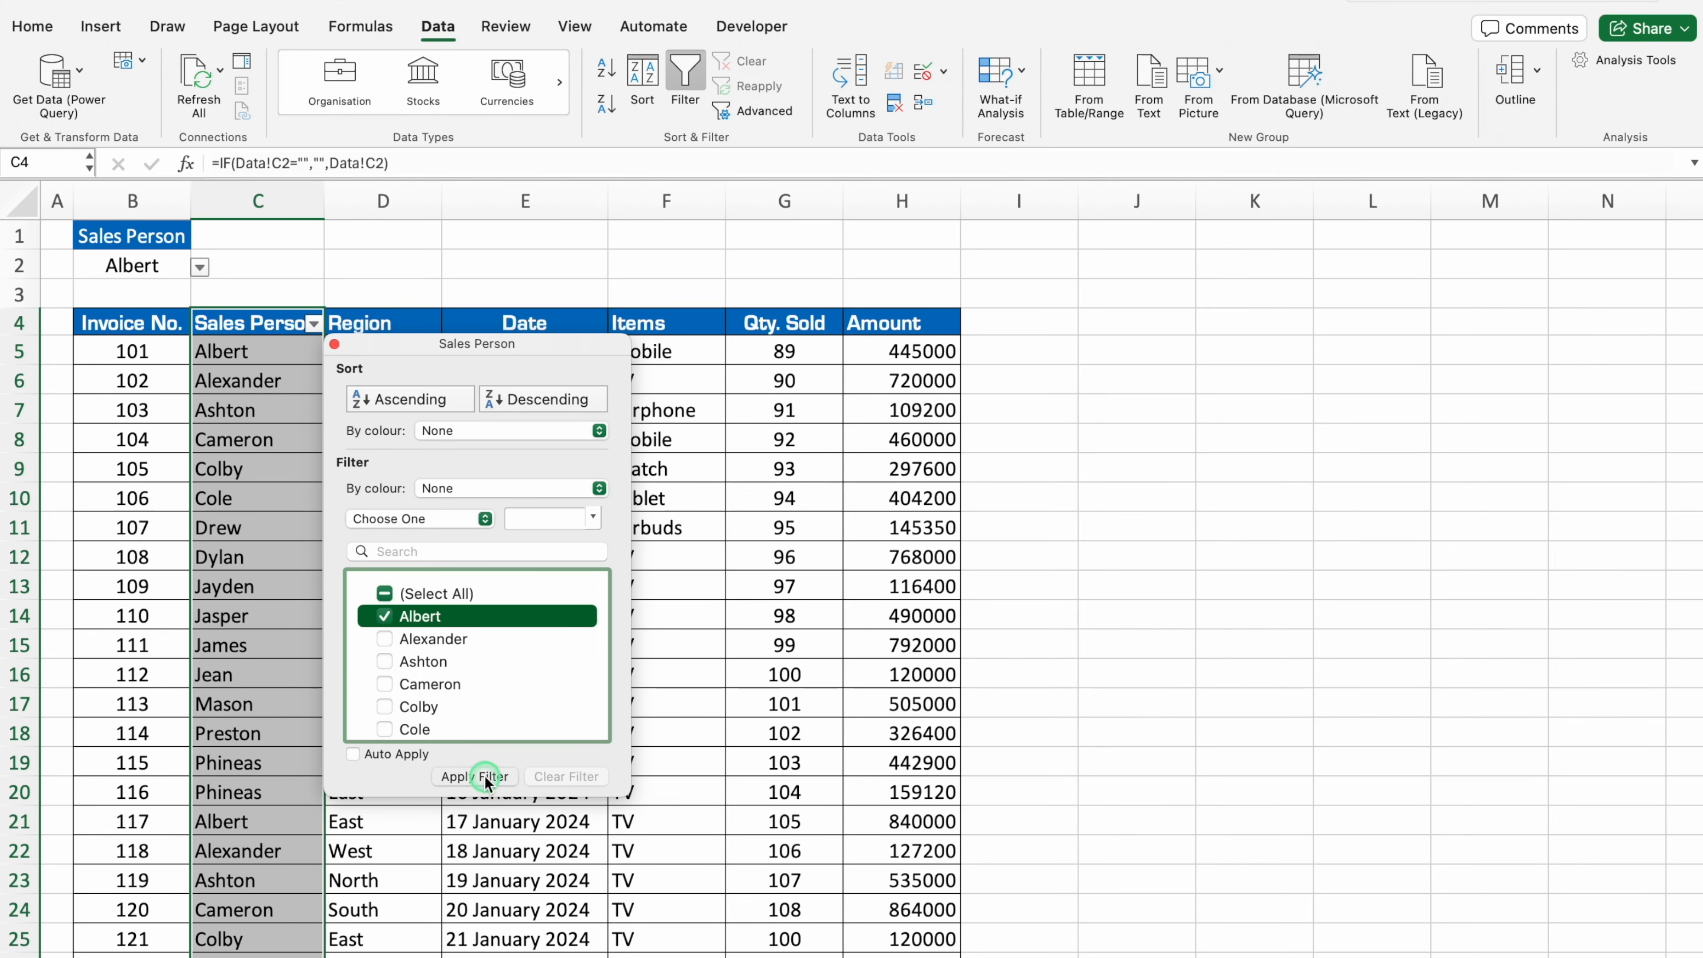
left_click(337, 345)
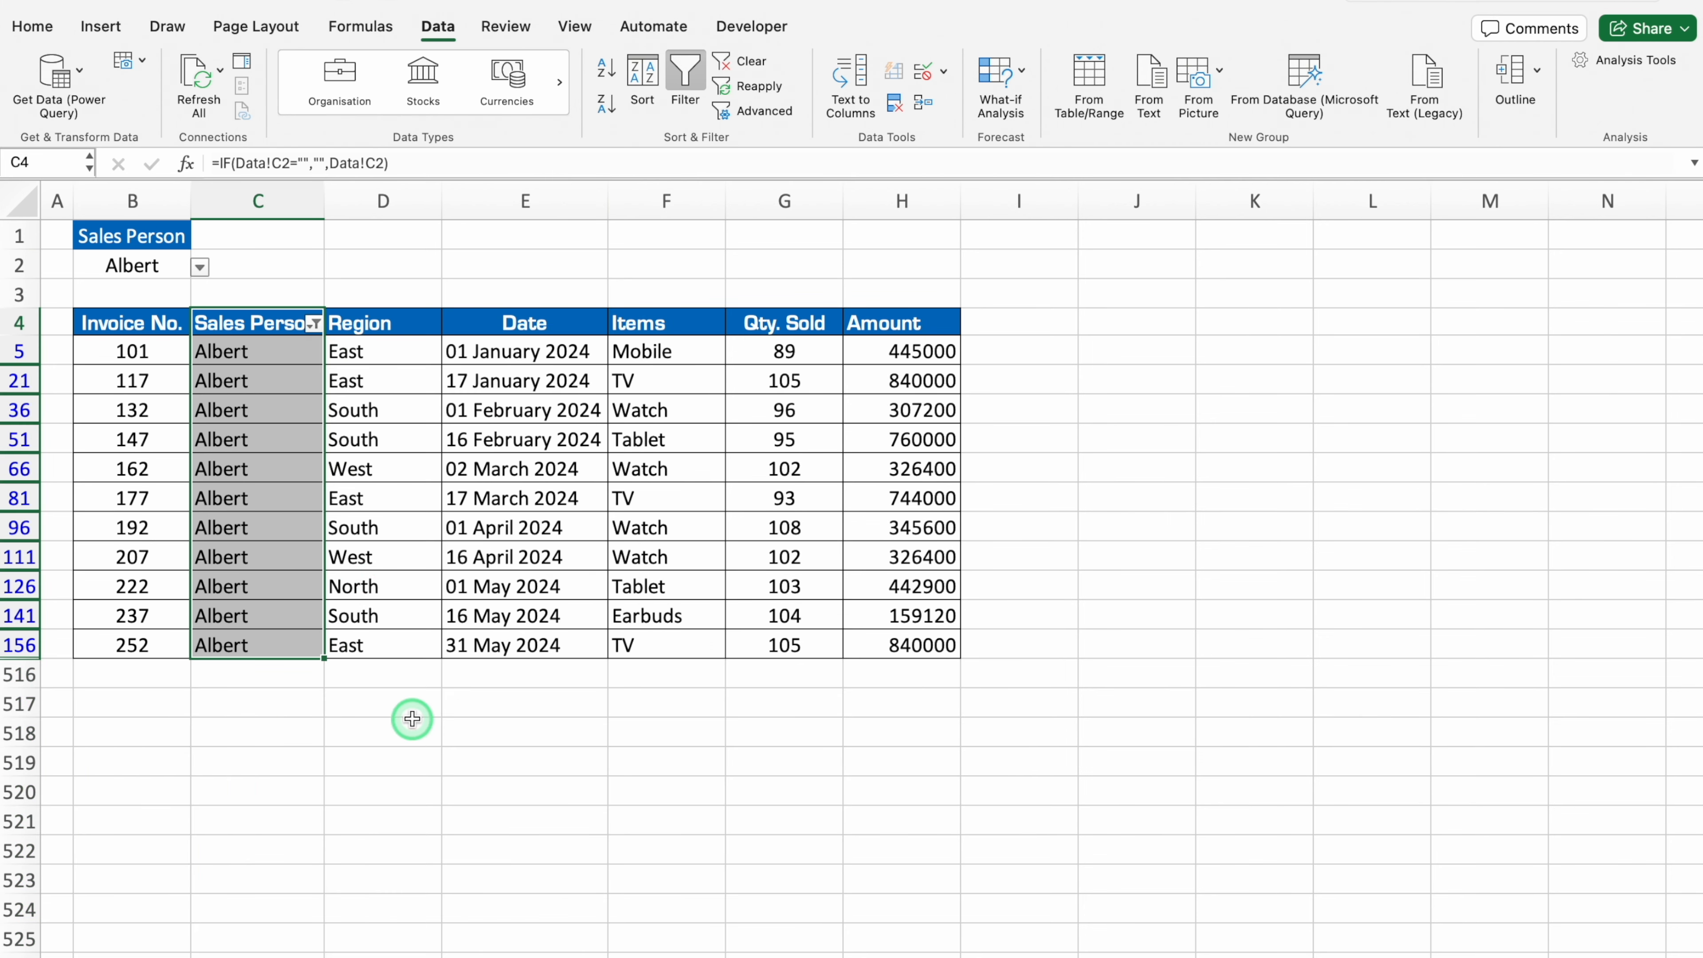
Hide the sheet's gridlines and put a border around cell B2
left_click(573, 26)
left_click(624, 85)
left_click(623, 727)
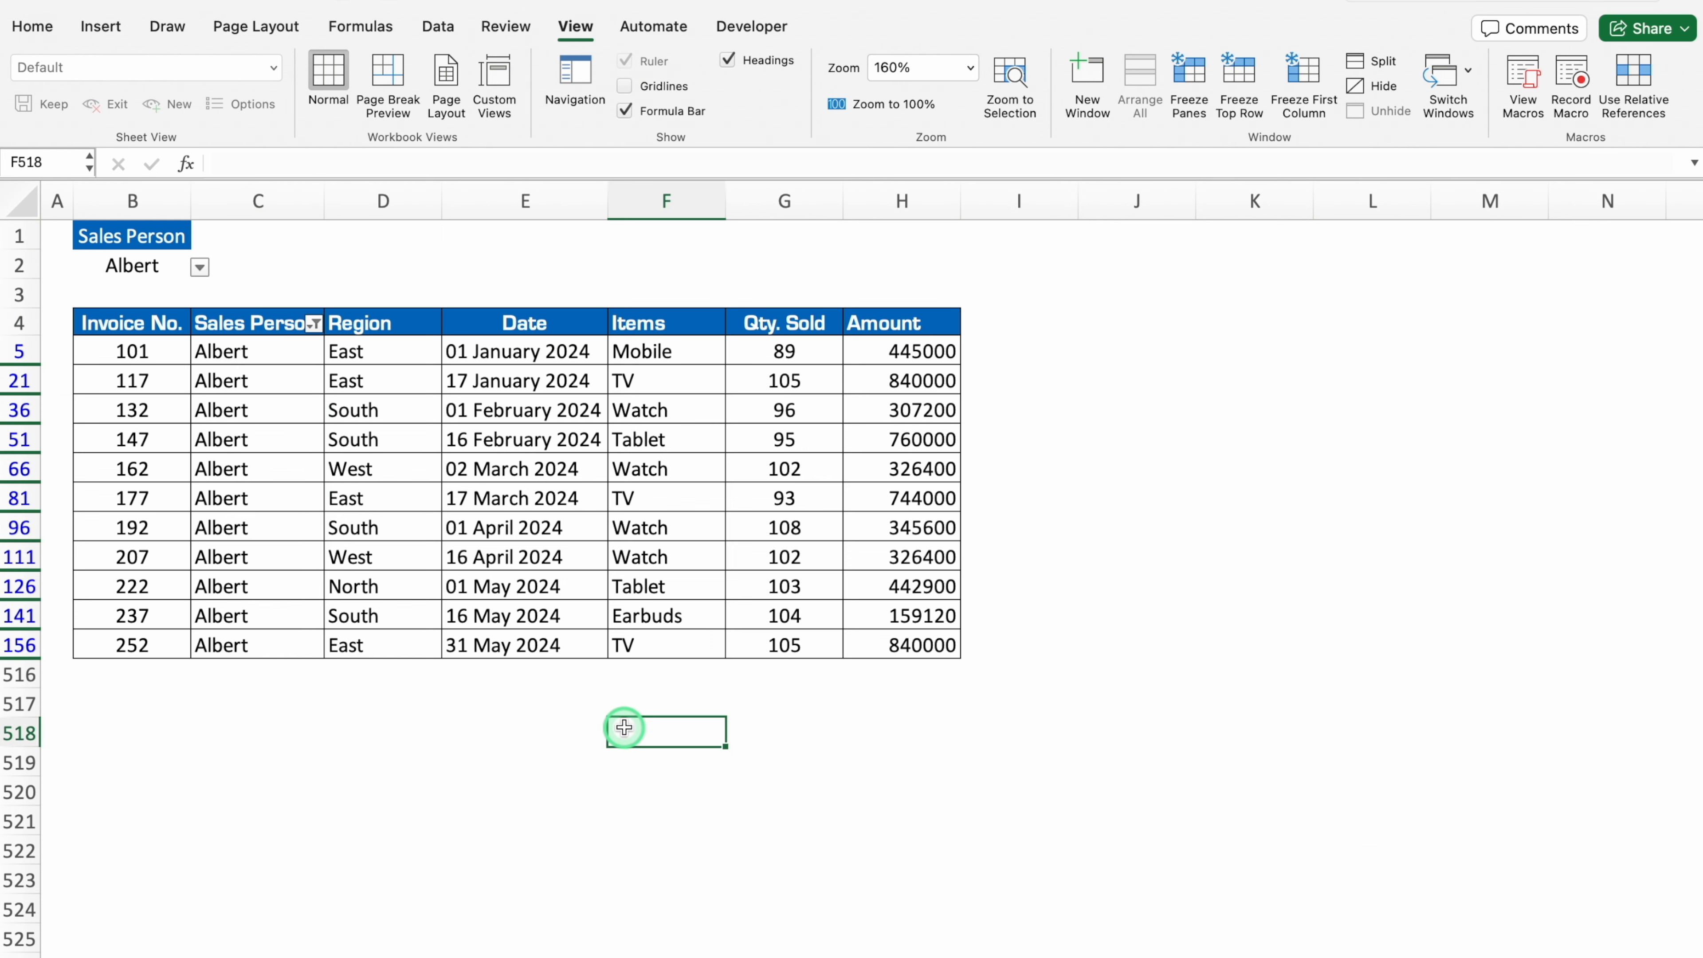
left_click(148, 270)
left_click(49, 28)
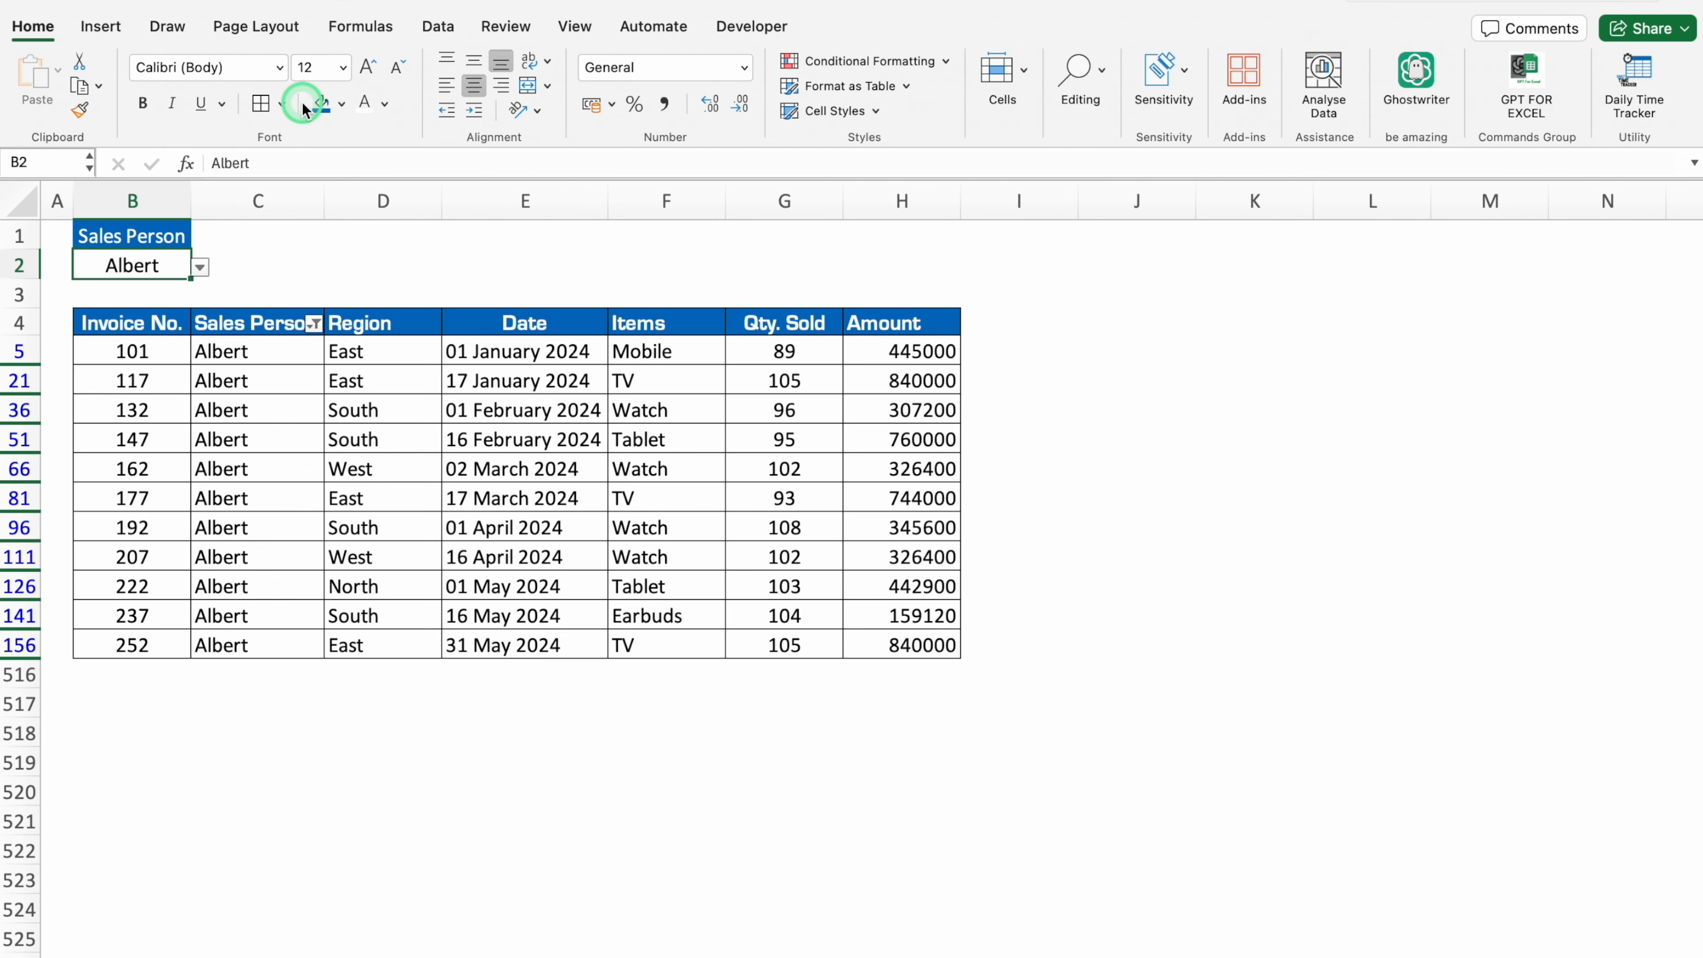
left_click(383, 762)
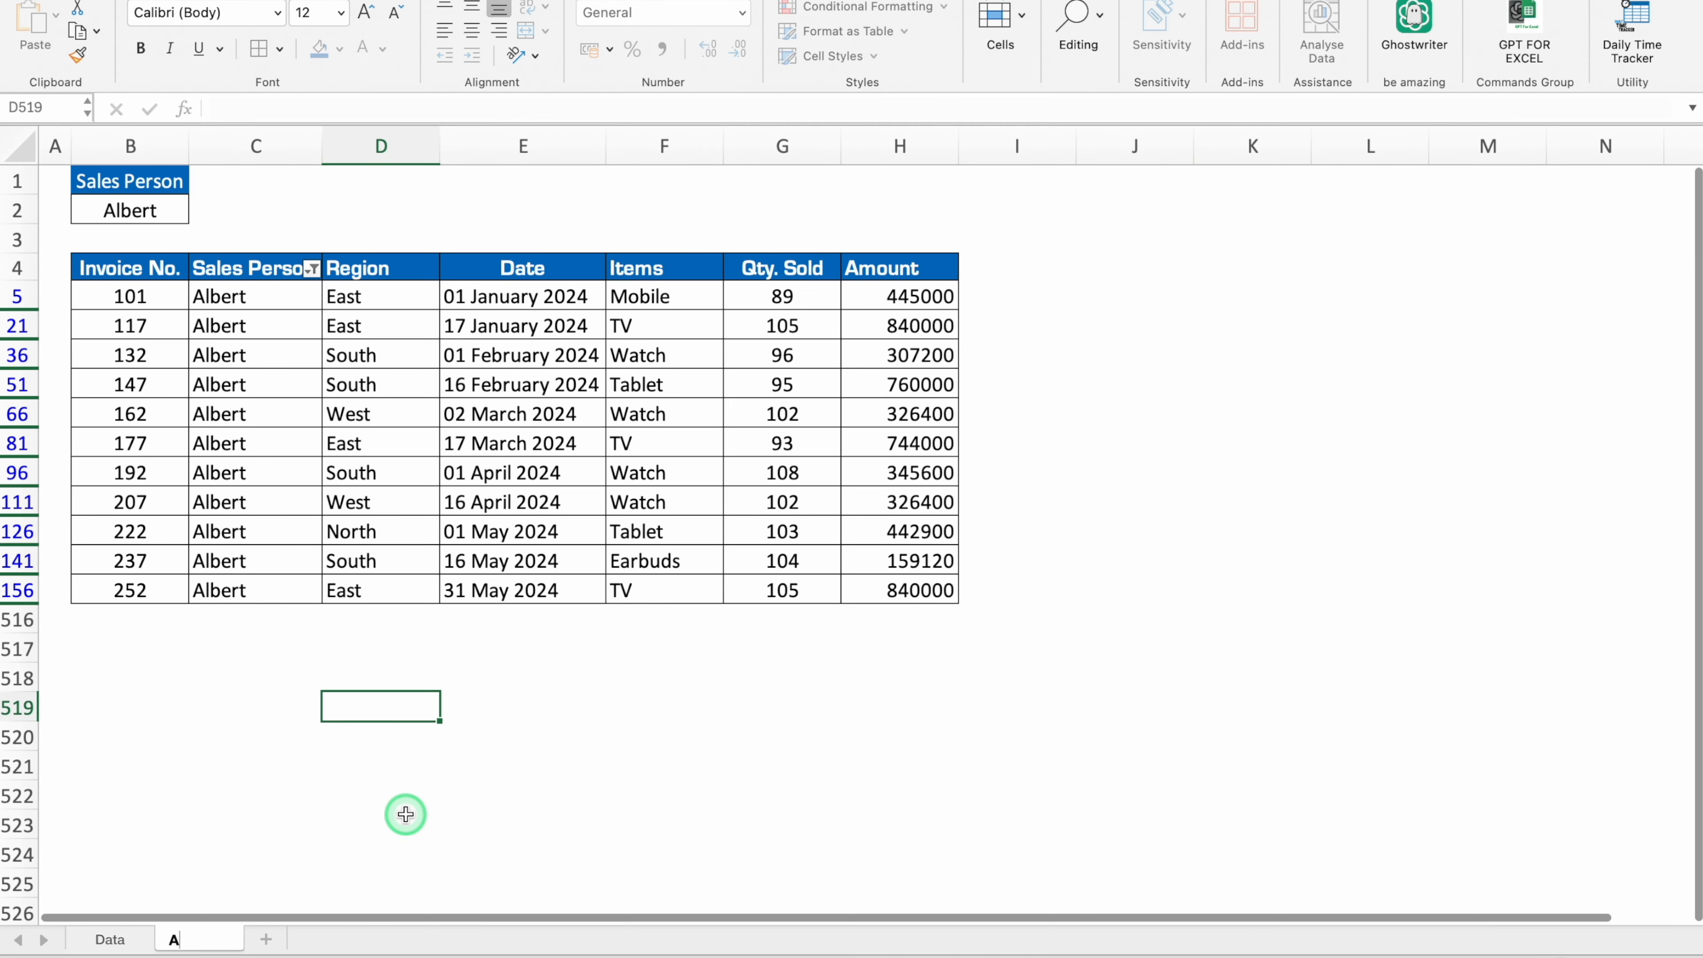
Rename the linked sheet after the salesperson in B2 and duplicate it directly after the original
type("t")
key("Return")
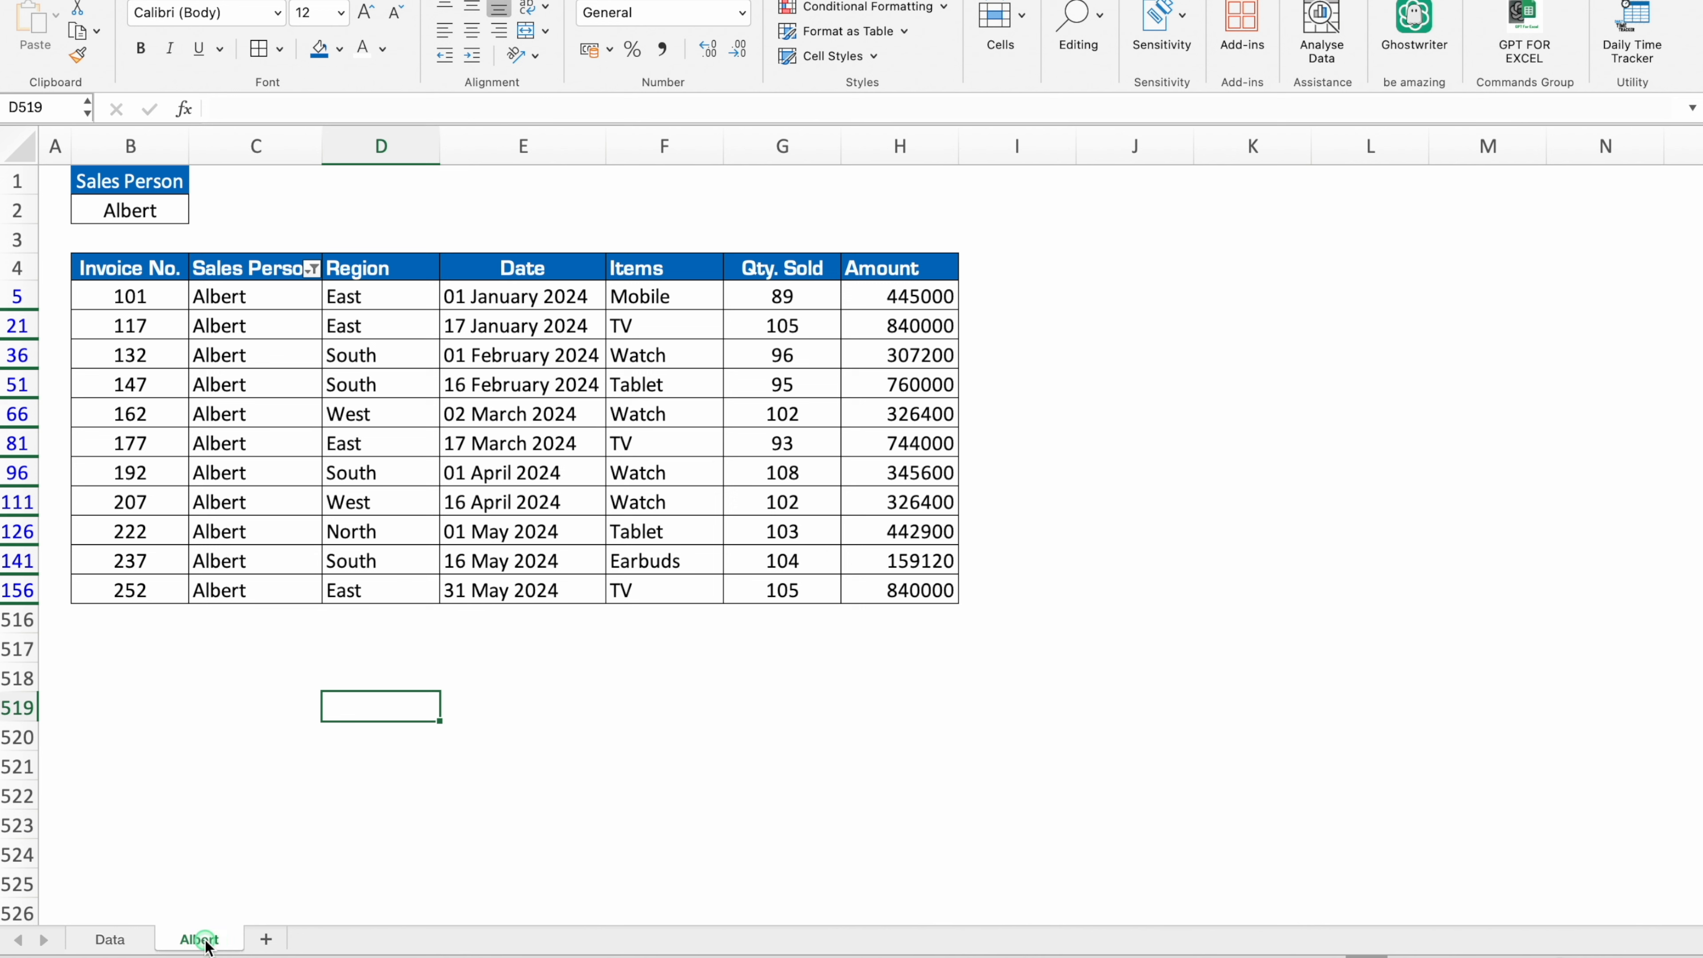
left_click_drag(269, 938, 269, 939)
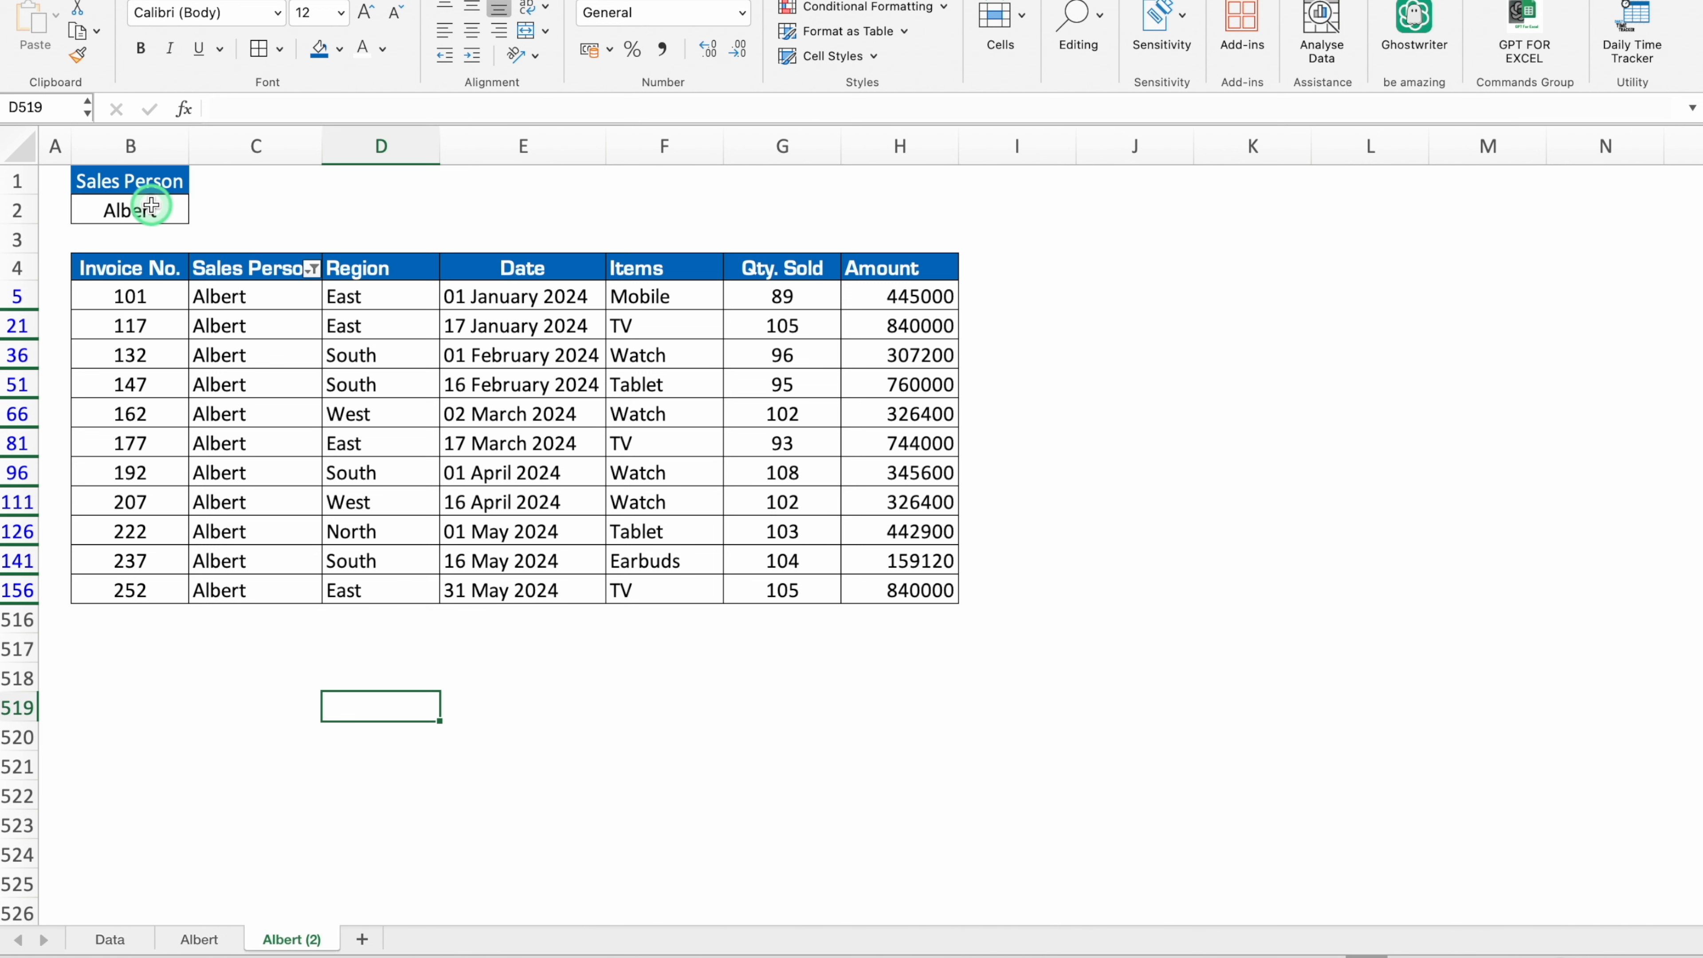
On the duplicated sheet, choose the second salesperson in B2 and filter the Sales Person column to show only that salesperson's rows
left_click(181, 210)
left_click(199, 212)
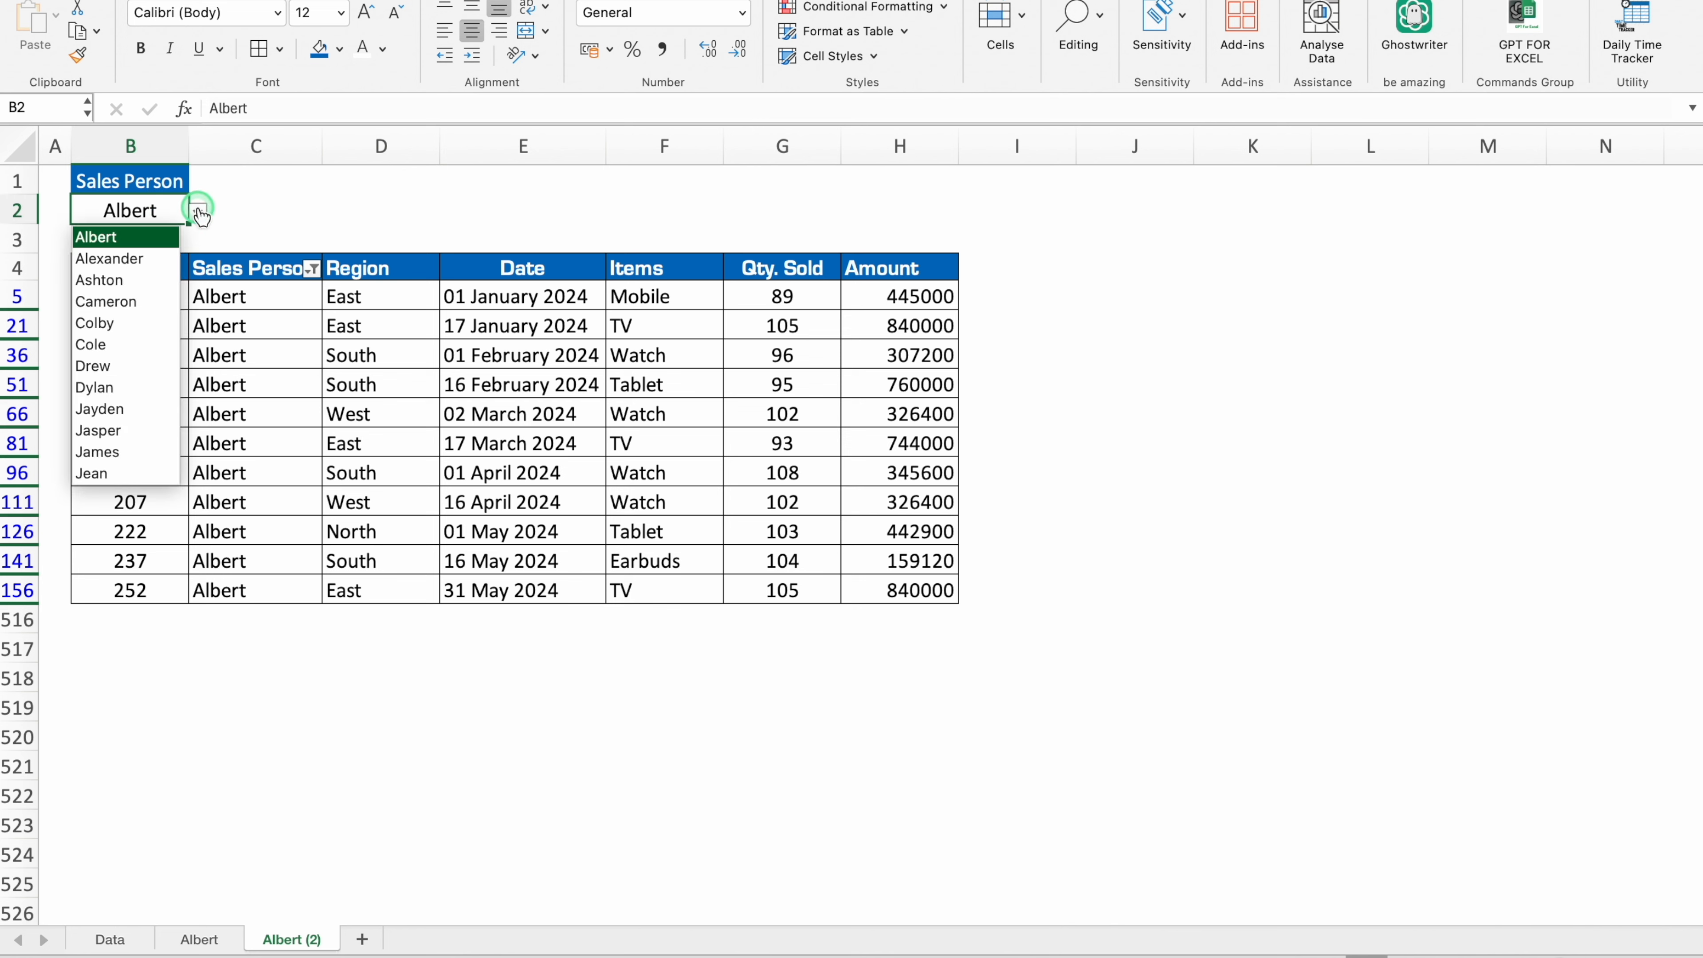
left_click(127, 259)
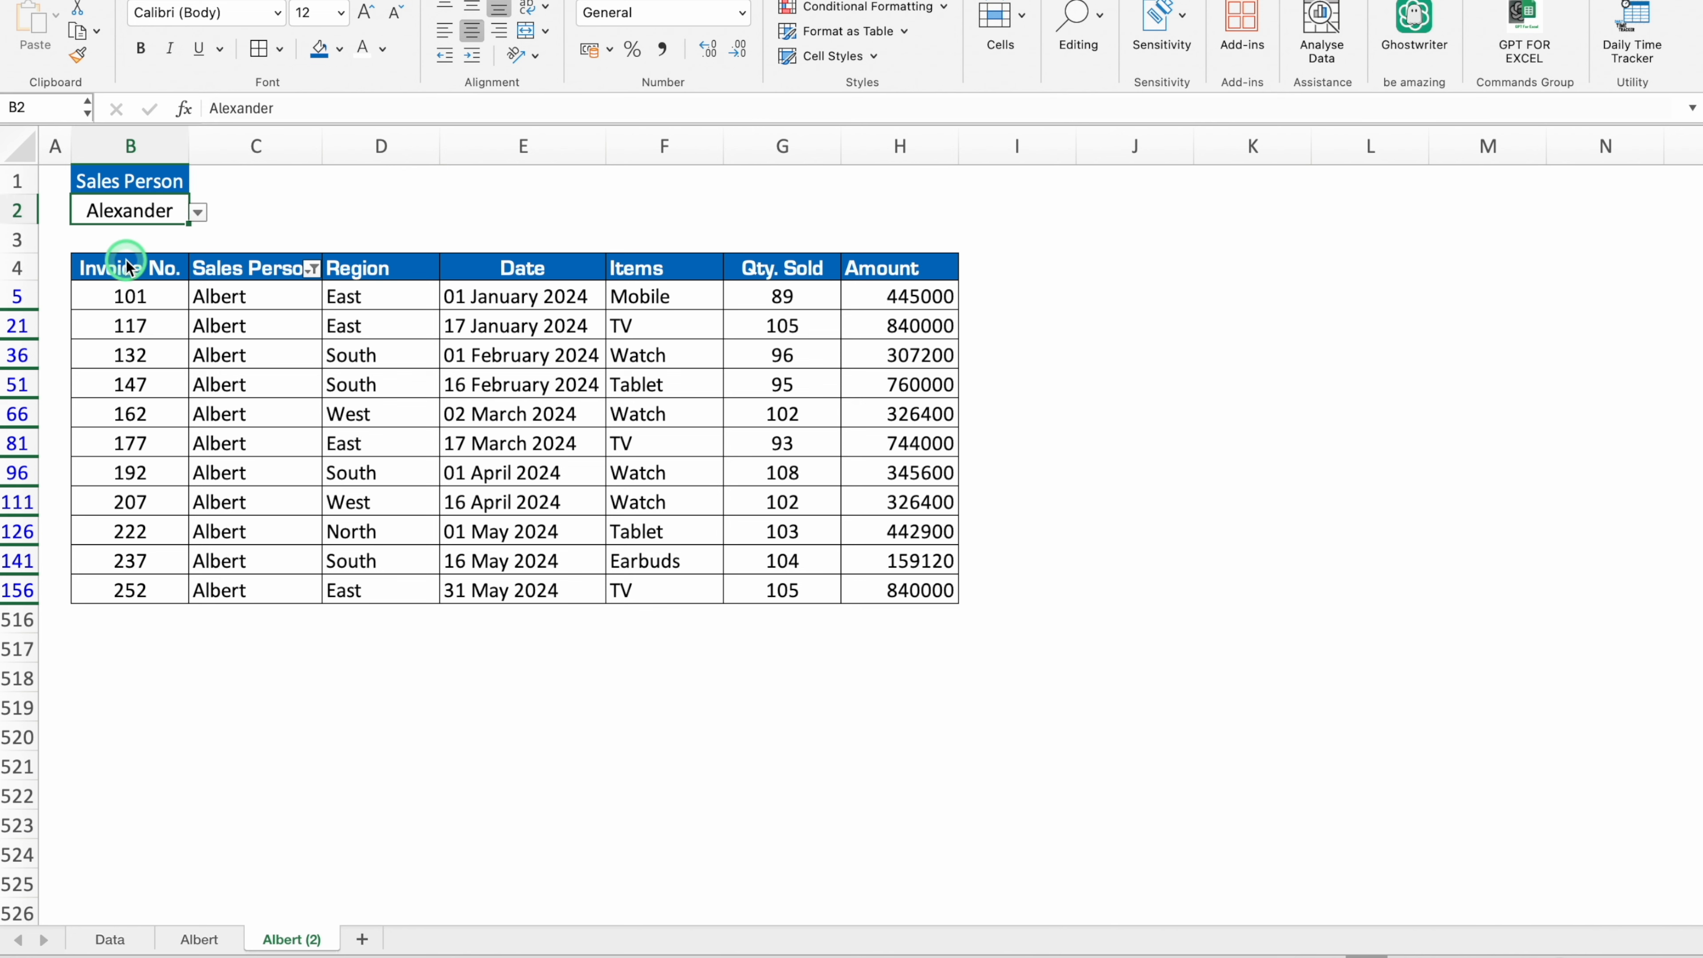
left_click(312, 269)
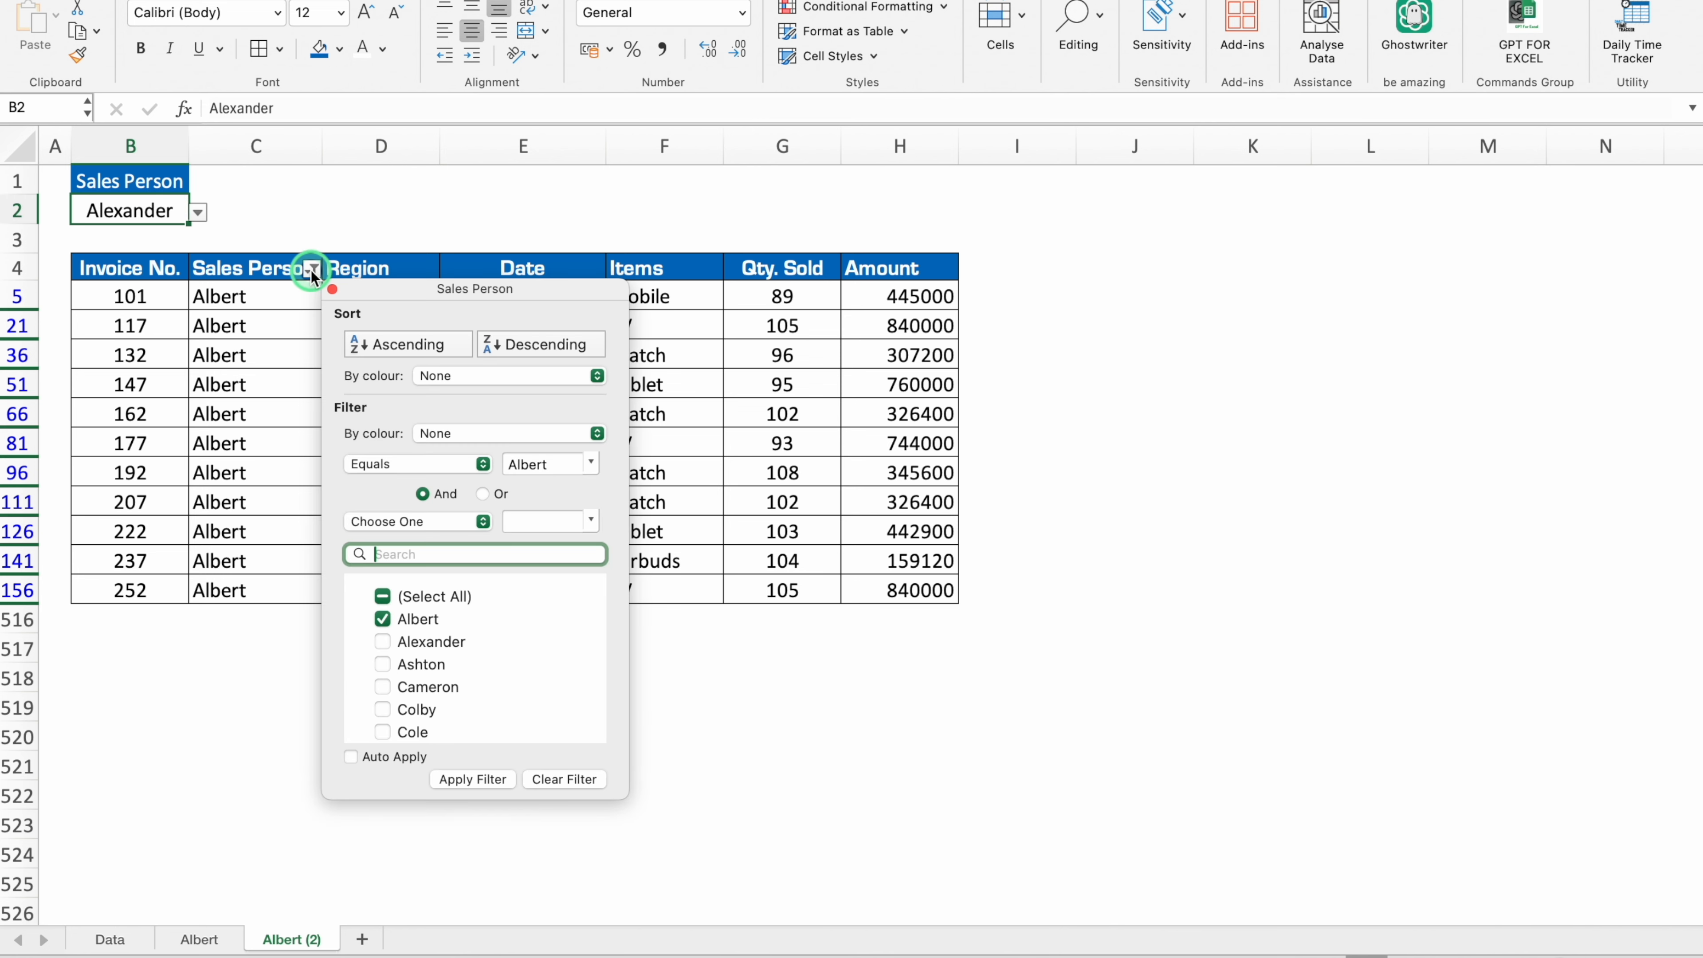
left_click(383, 623)
left_click(383, 645)
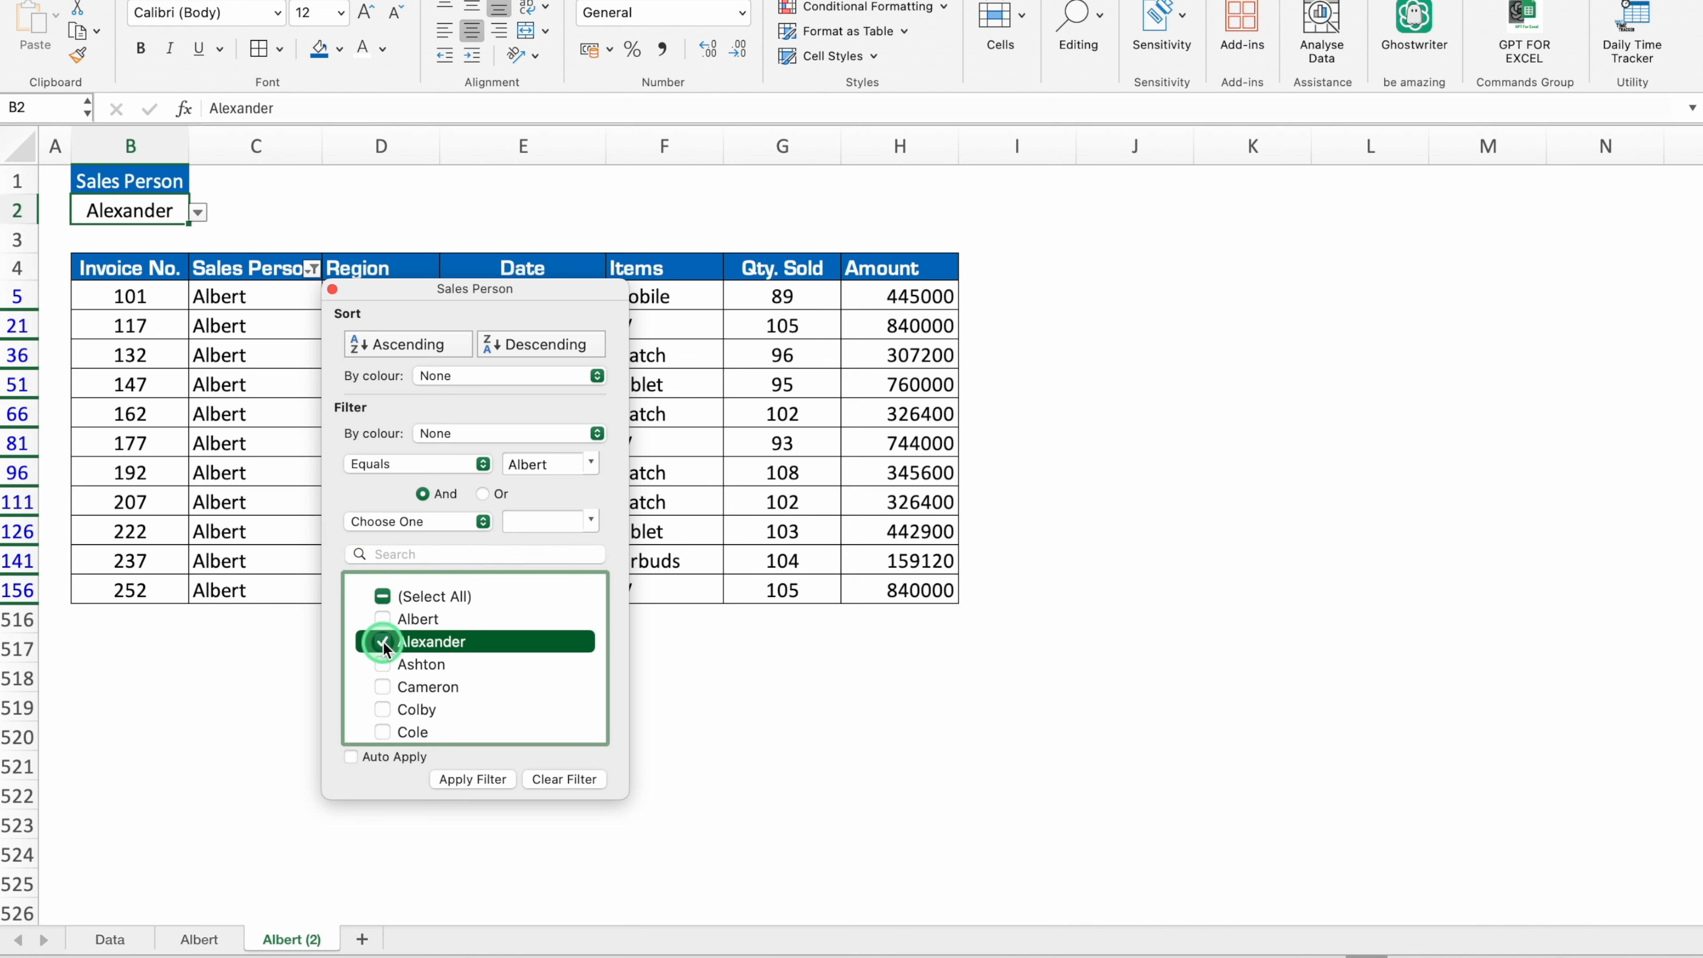
left_click(473, 779)
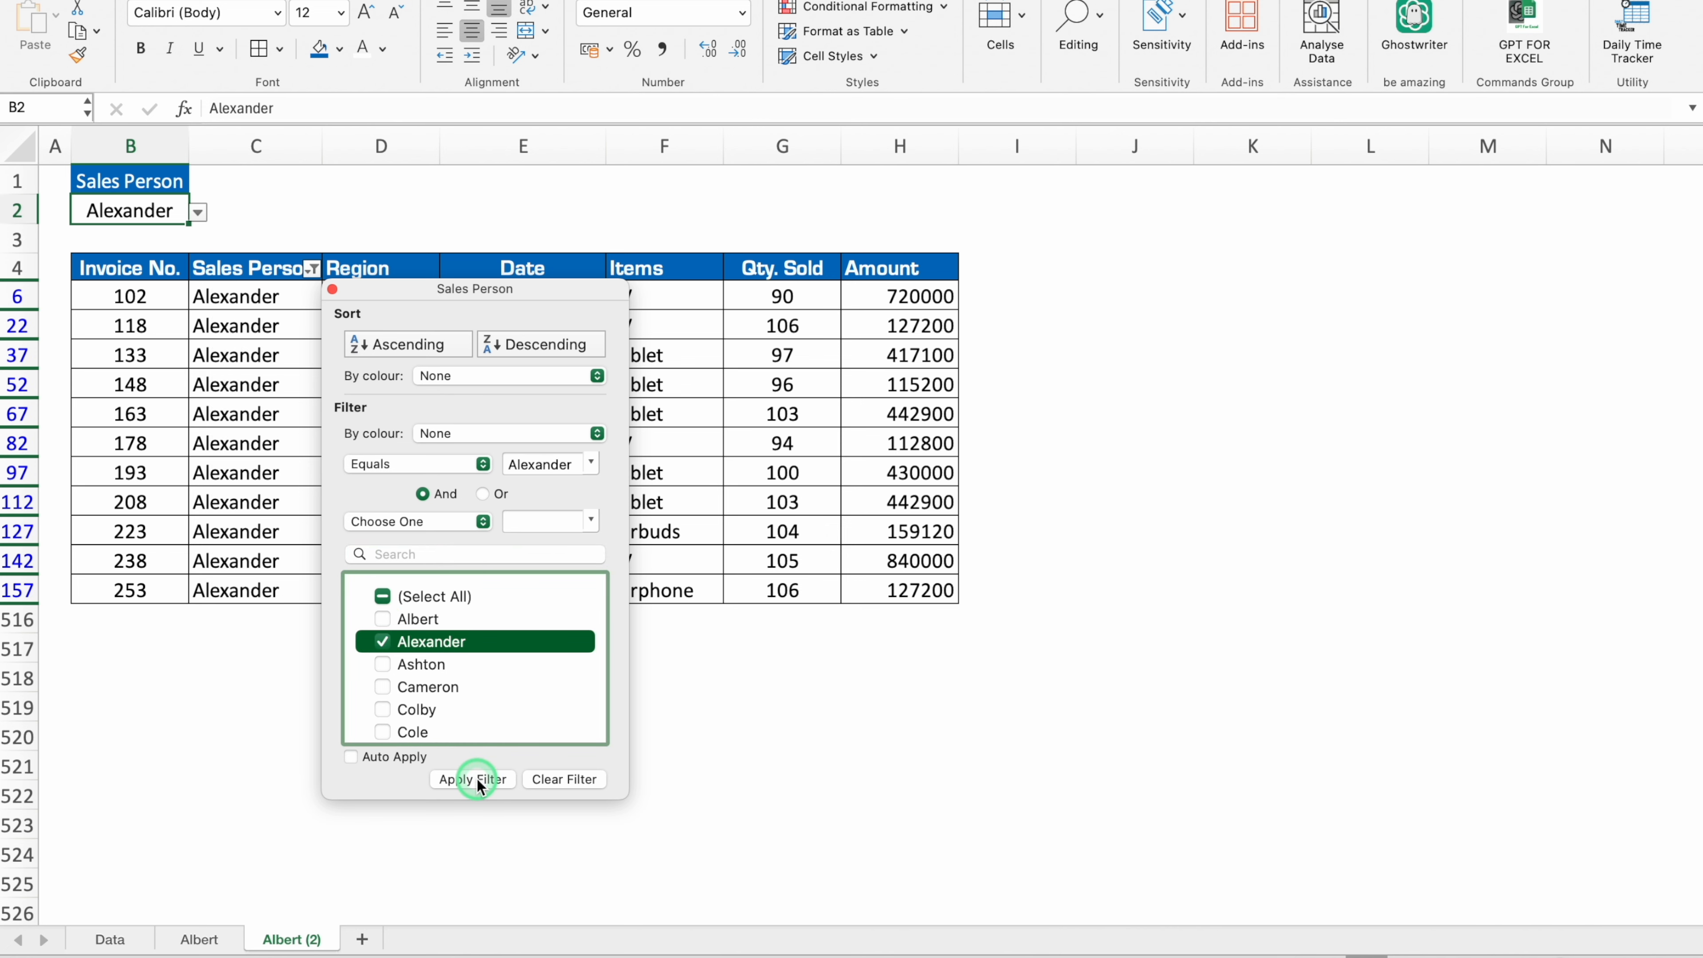
left_click(333, 291)
left_click(202, 797)
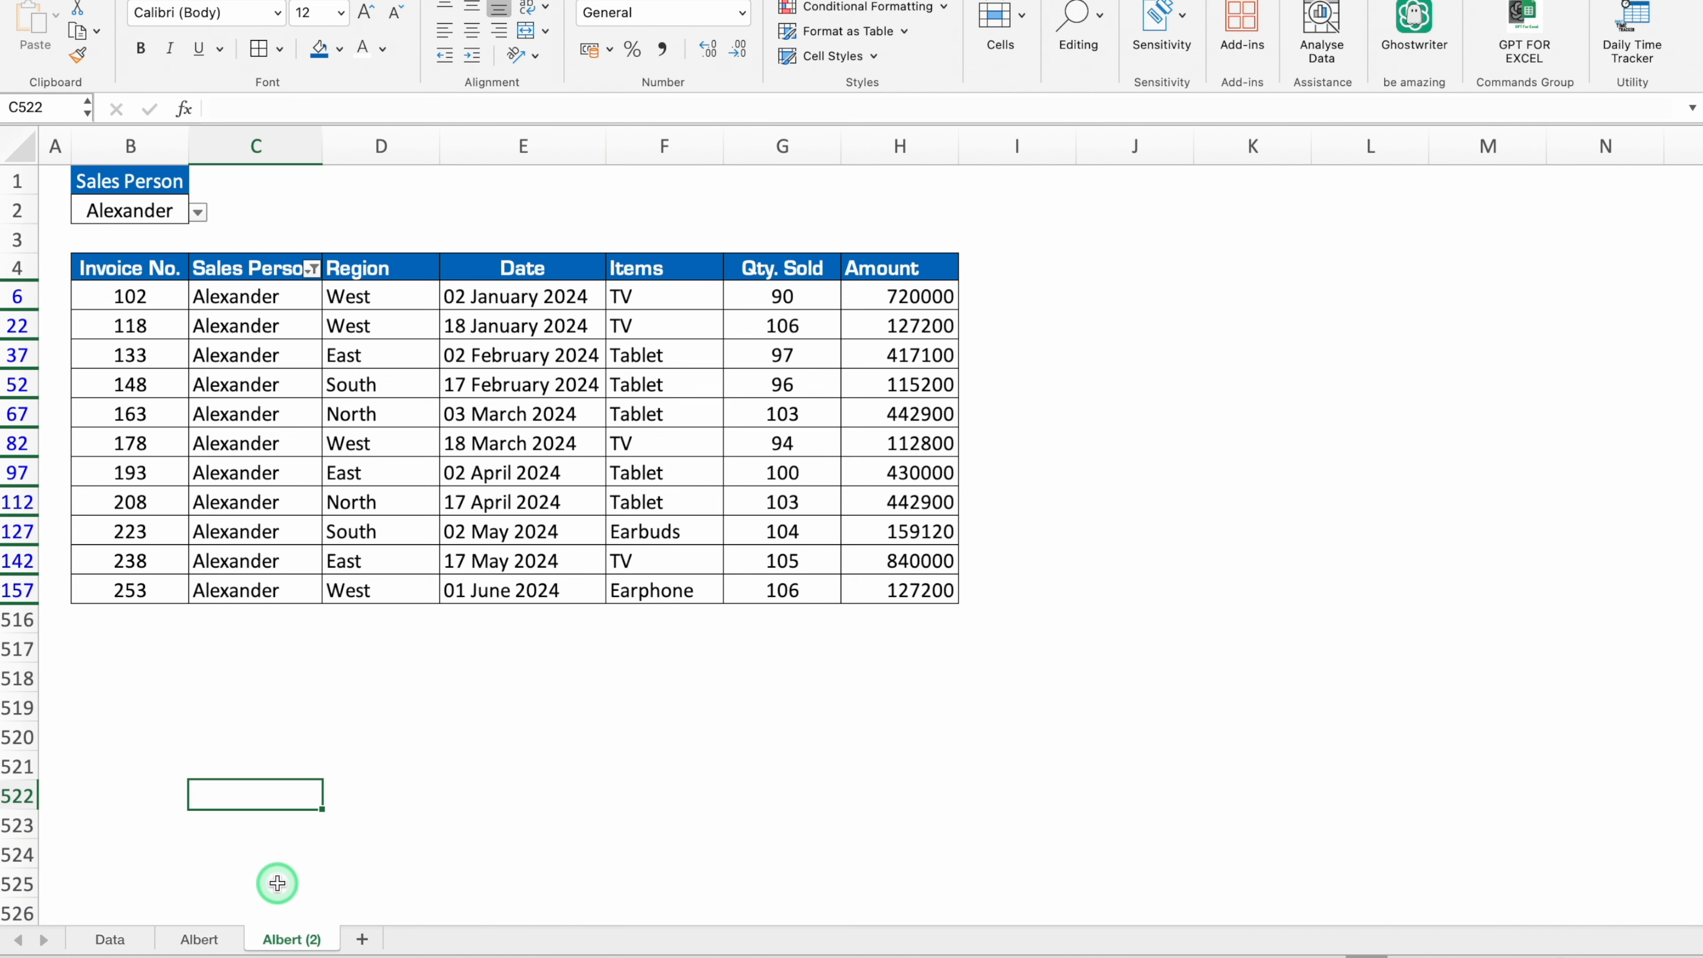
Convert the sales data range $B$2:$H$174 on the data sheet into a table with headers
left_click(110, 938)
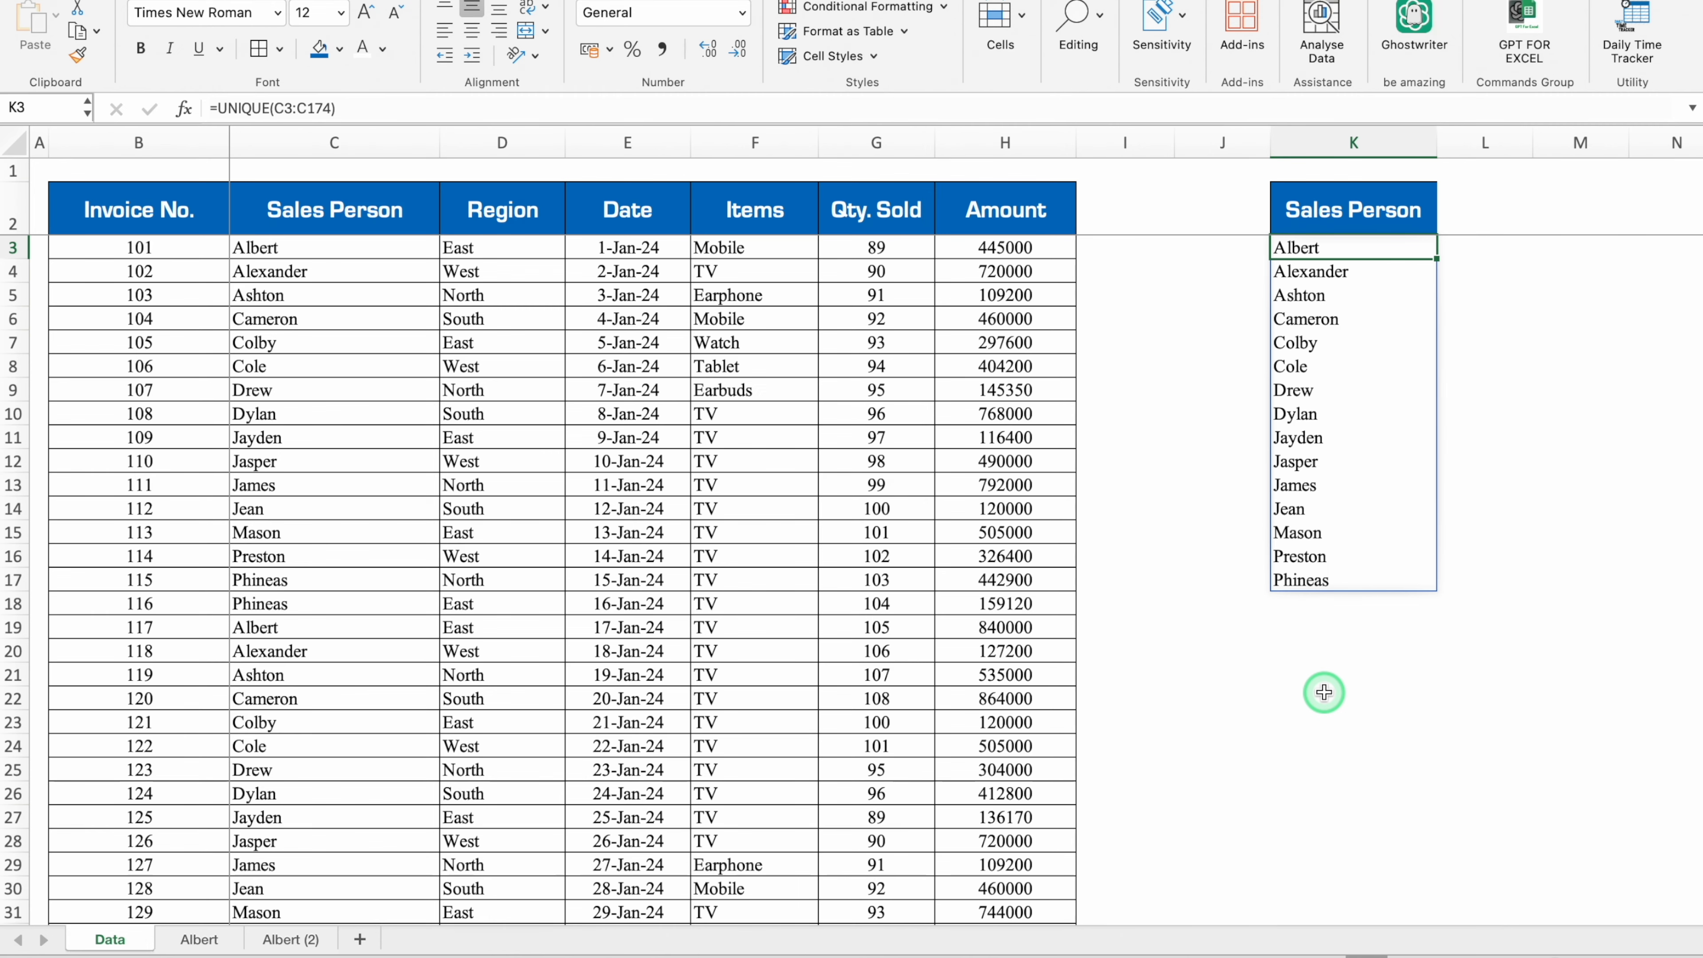
left_click(110, 259)
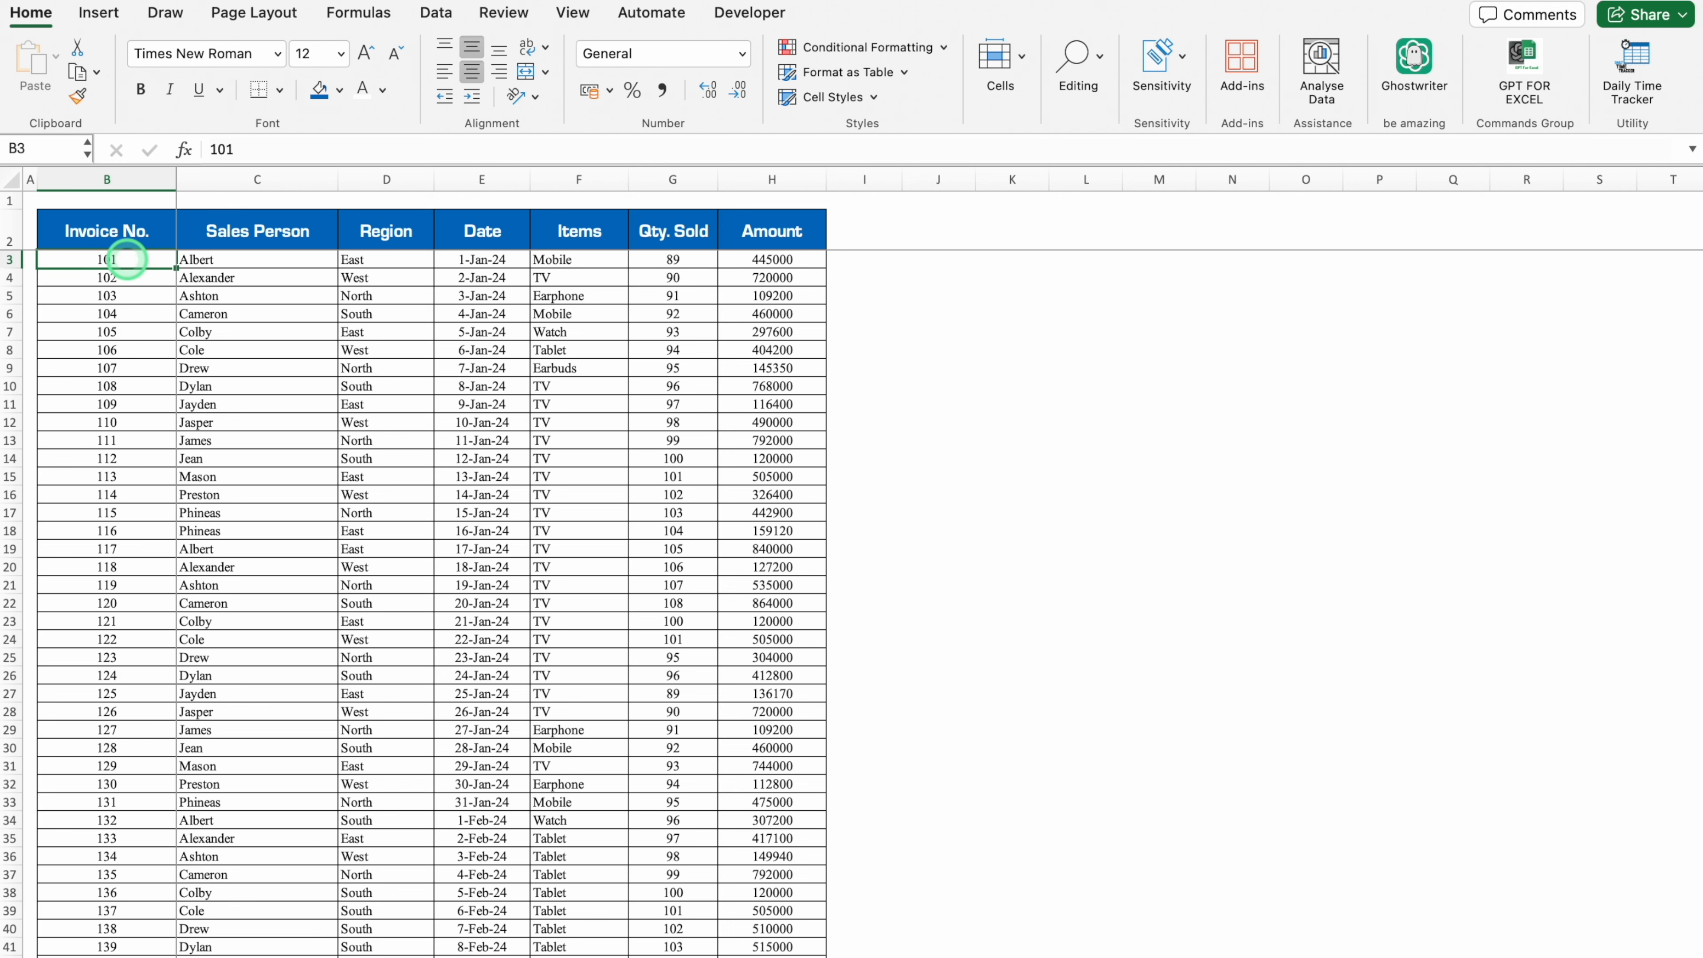
key("super+a")
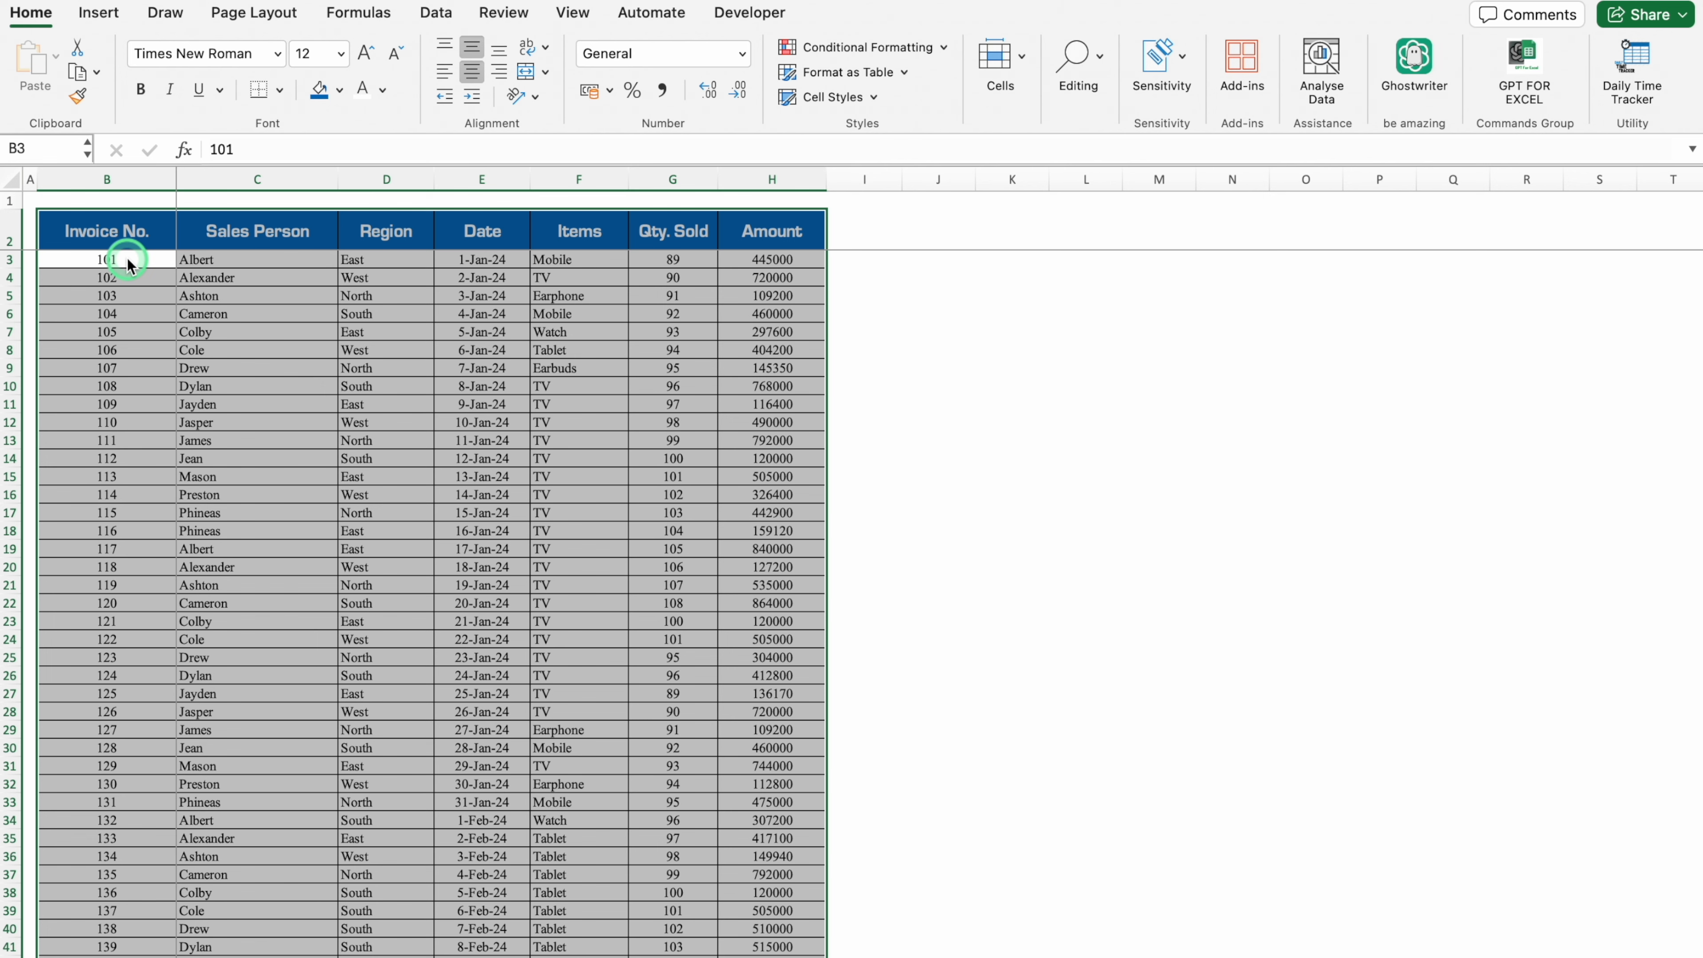
key("super+t")
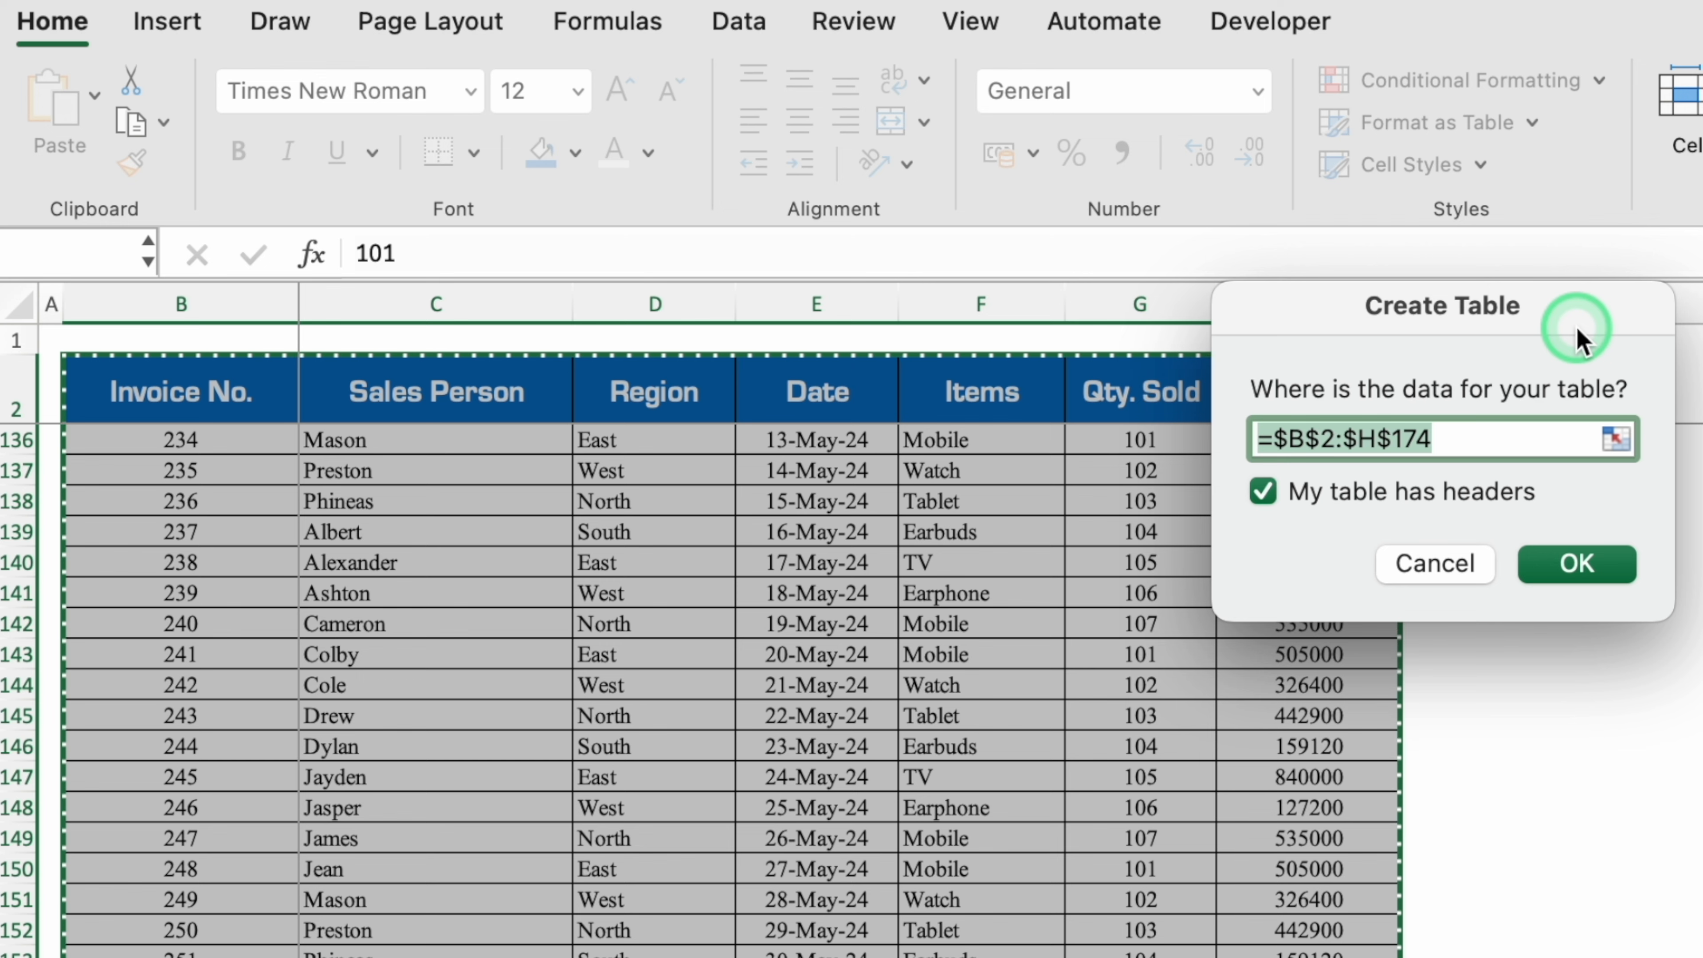
left_click(1572, 563)
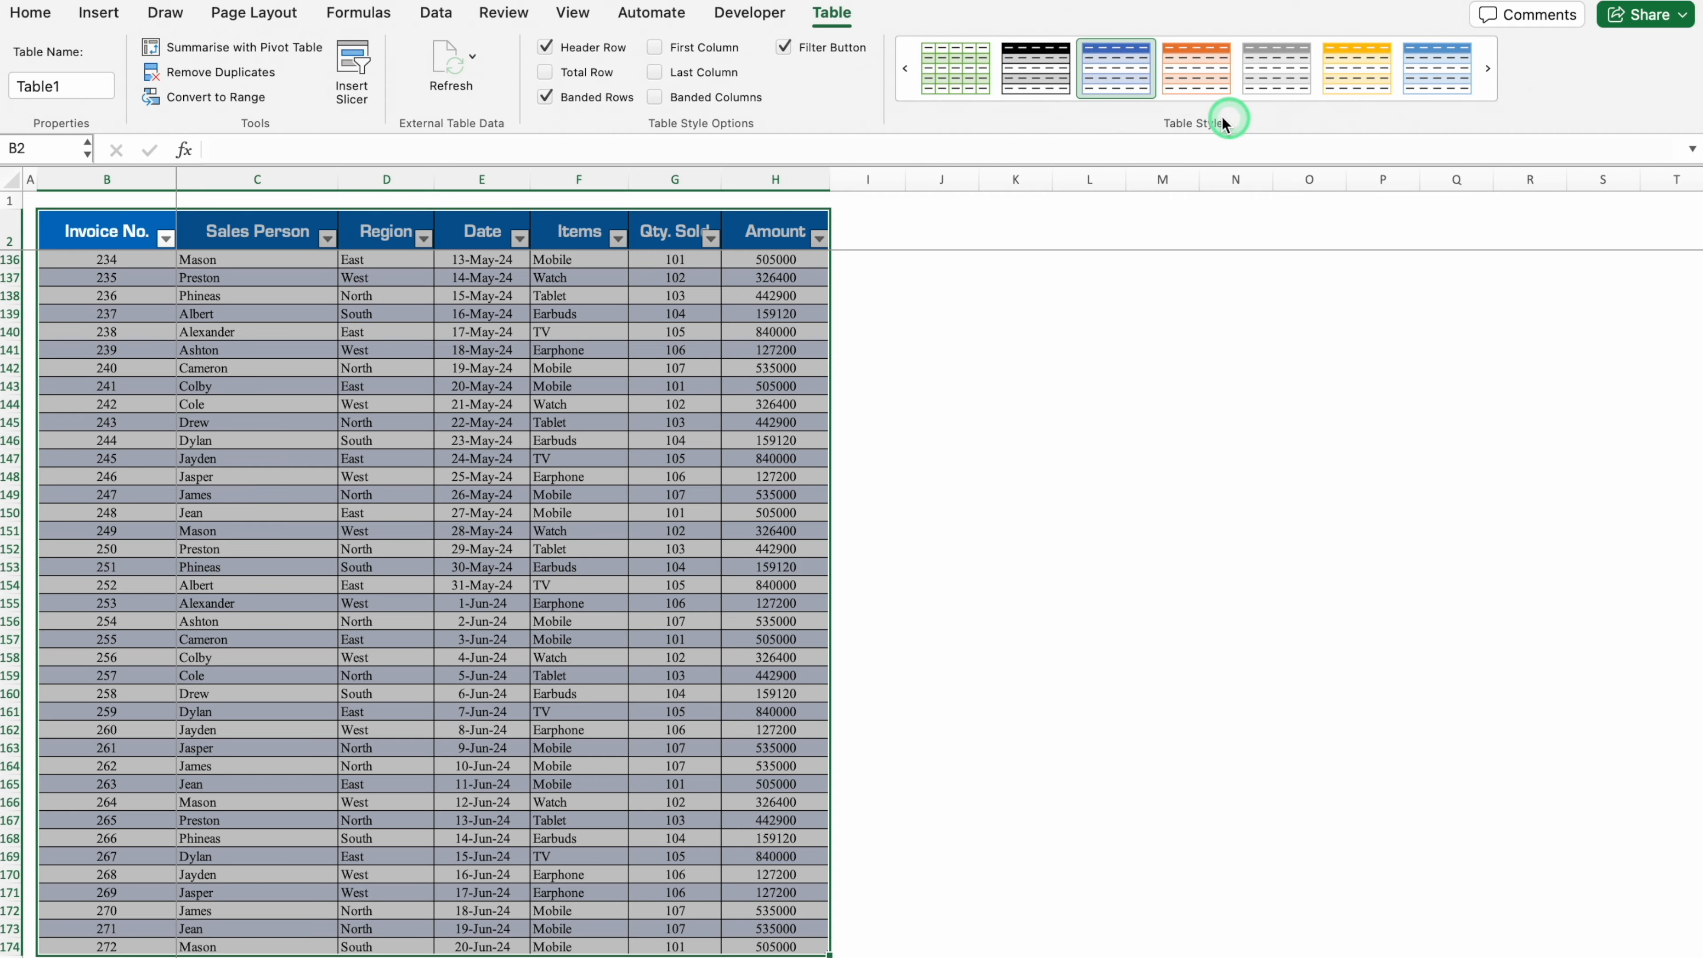
Apply a blue Medium table style with grey banded rows to the sales table and turn off its filter buttons
left_click(1196, 107)
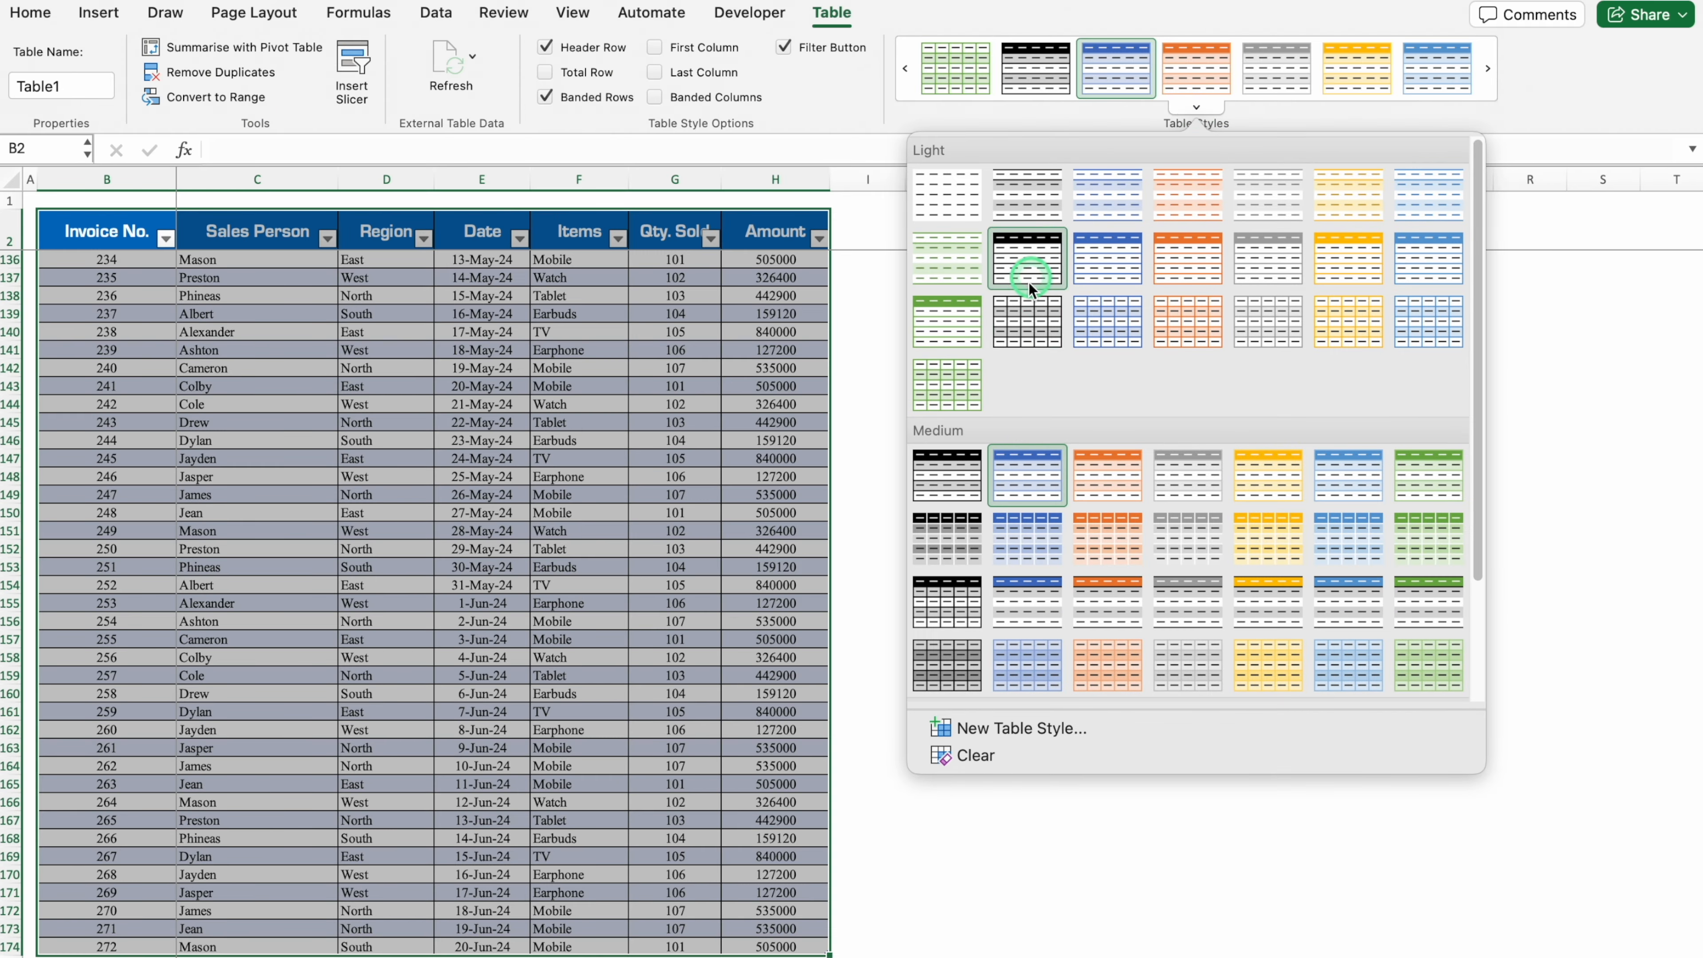
left_click(1032, 593)
left_click(1015, 549)
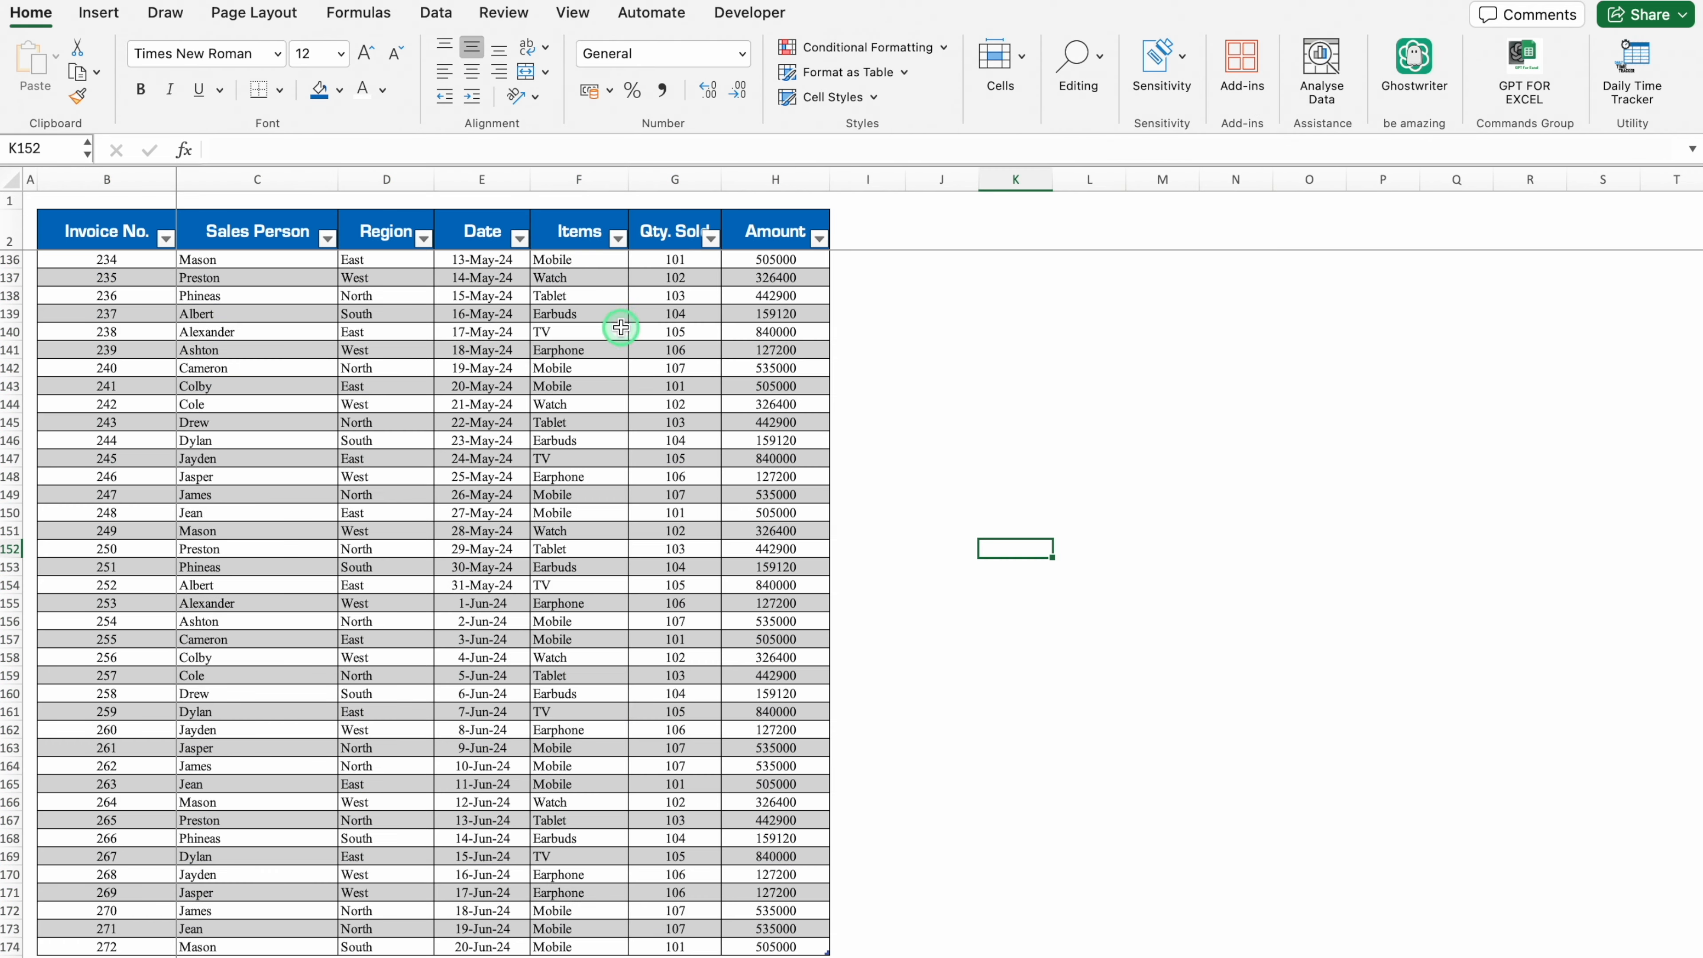
left_click(621, 327)
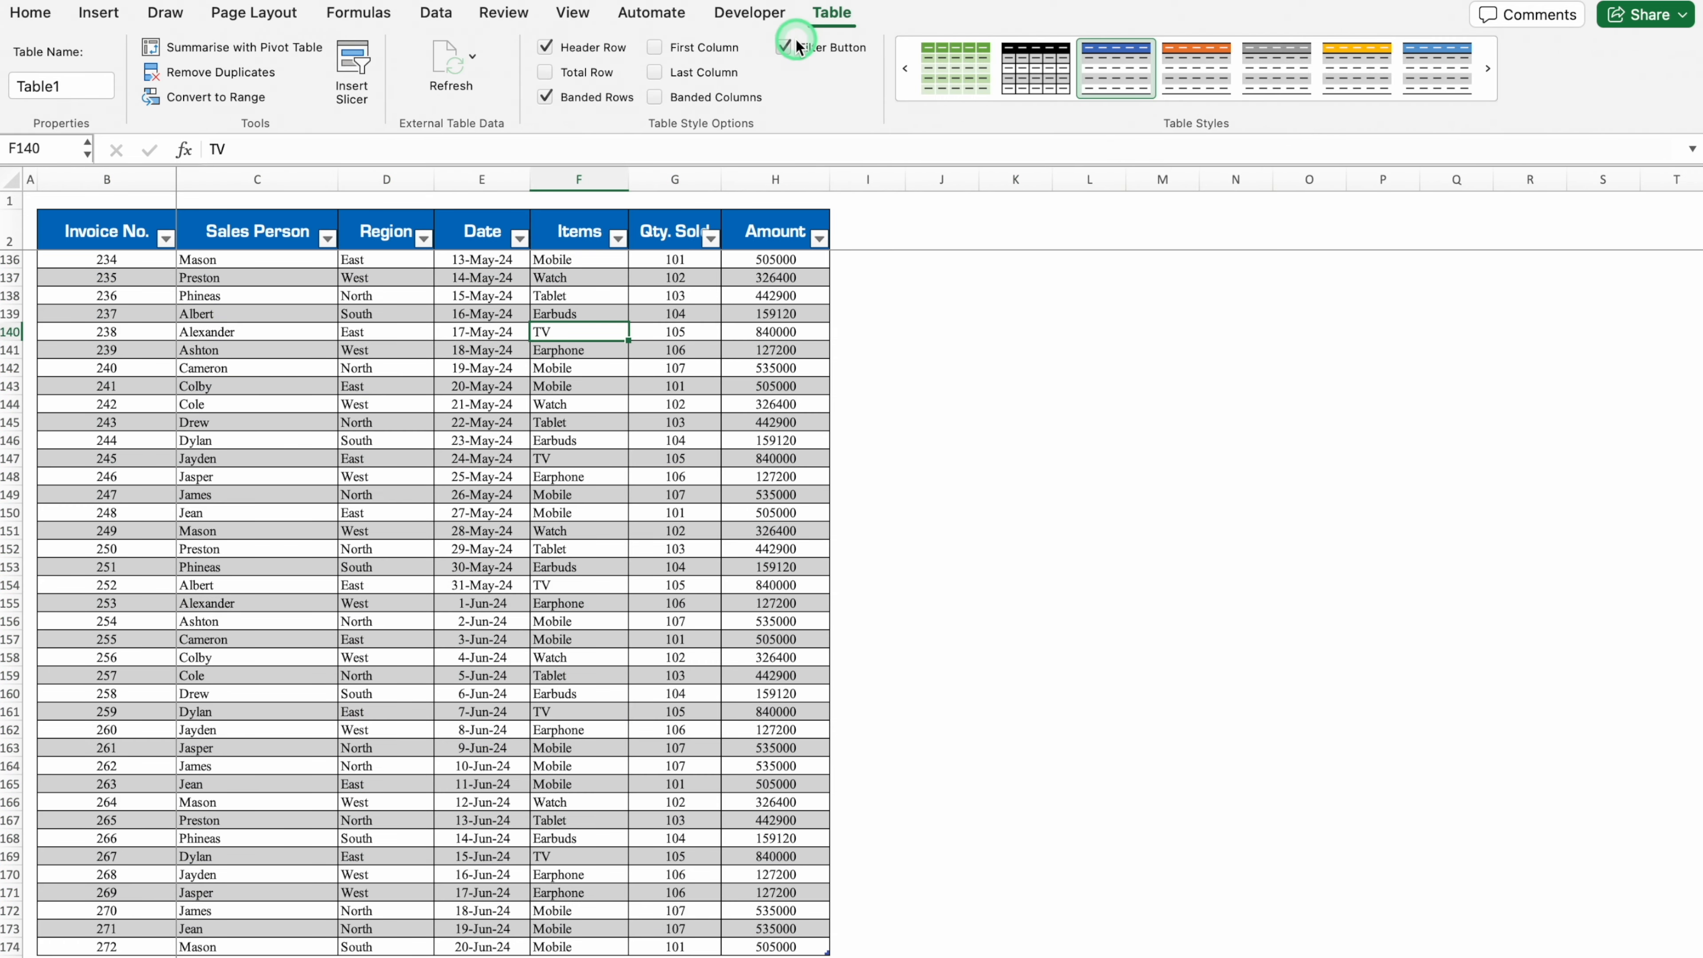
left_click(783, 47)
left_click(984, 366)
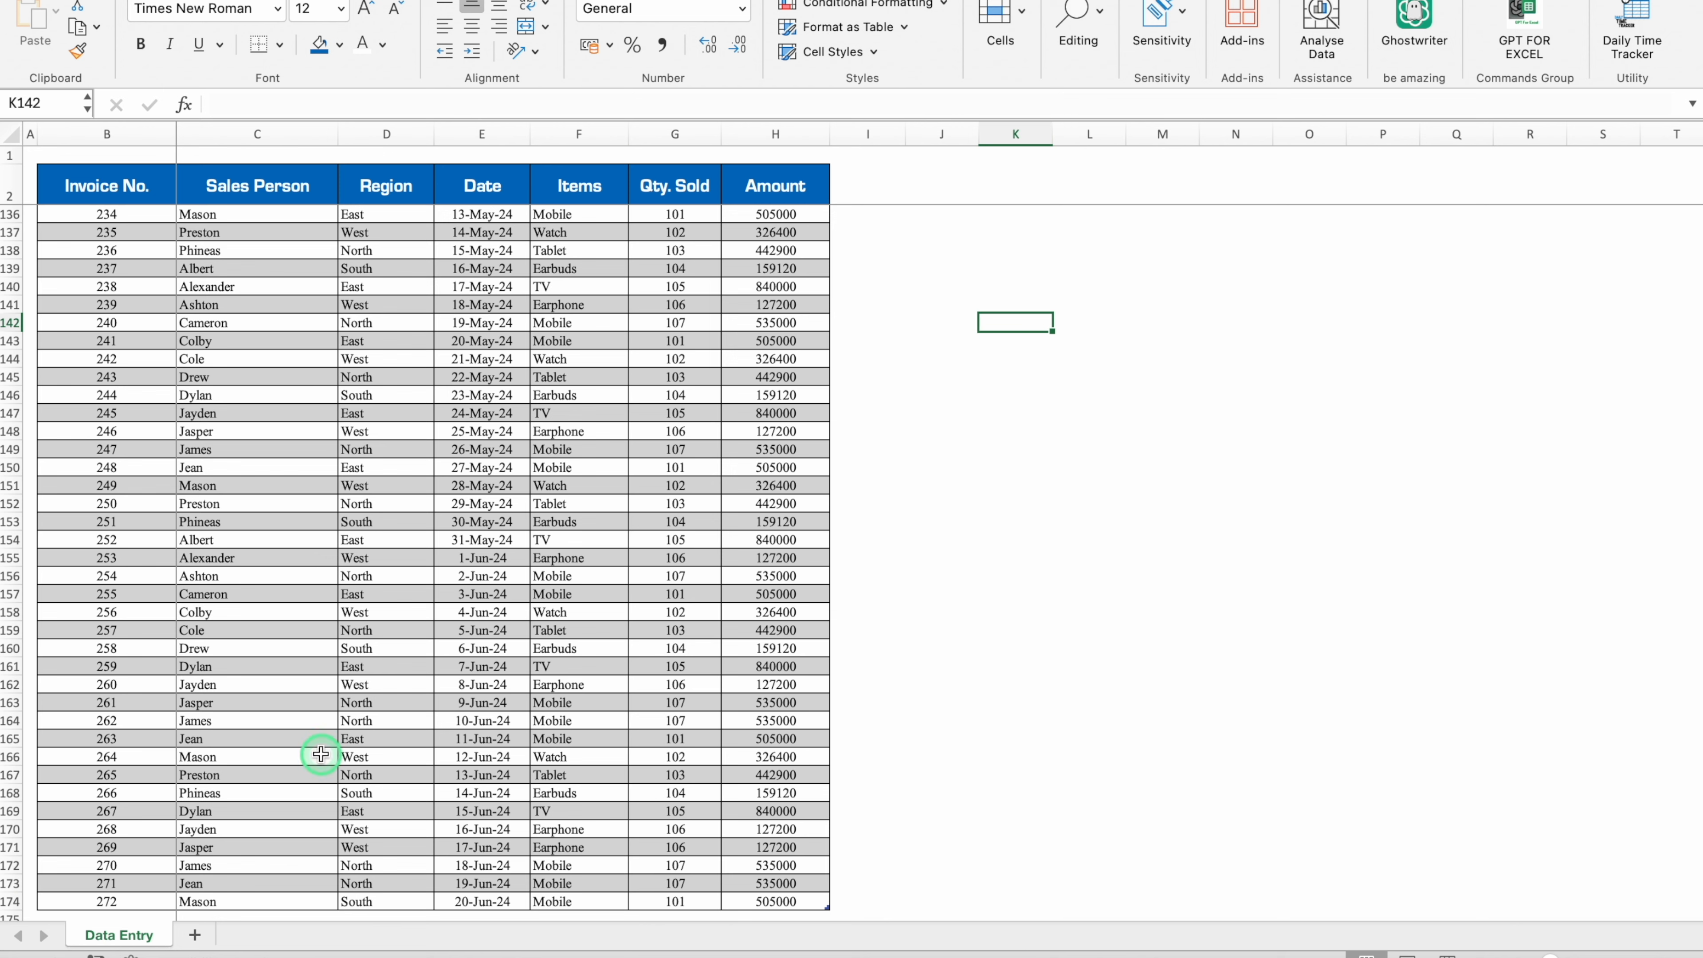
Add a new sheet and begin a formula in B4 that references Table1
left_click(199, 934)
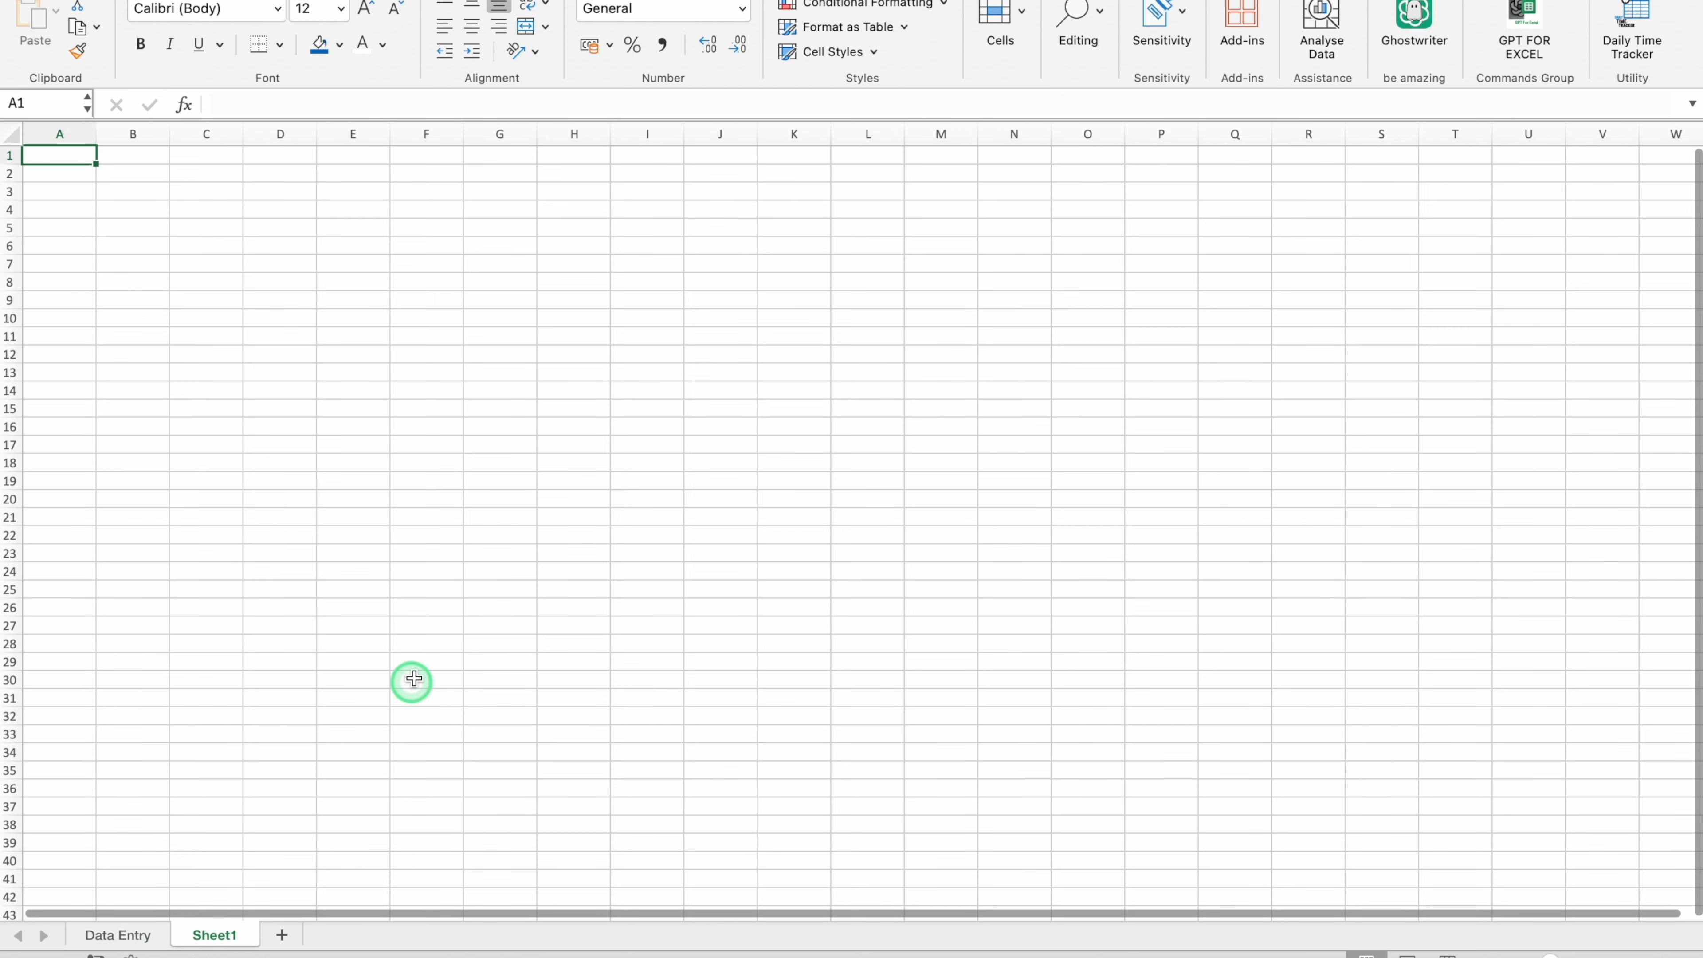
left_click(147, 210)
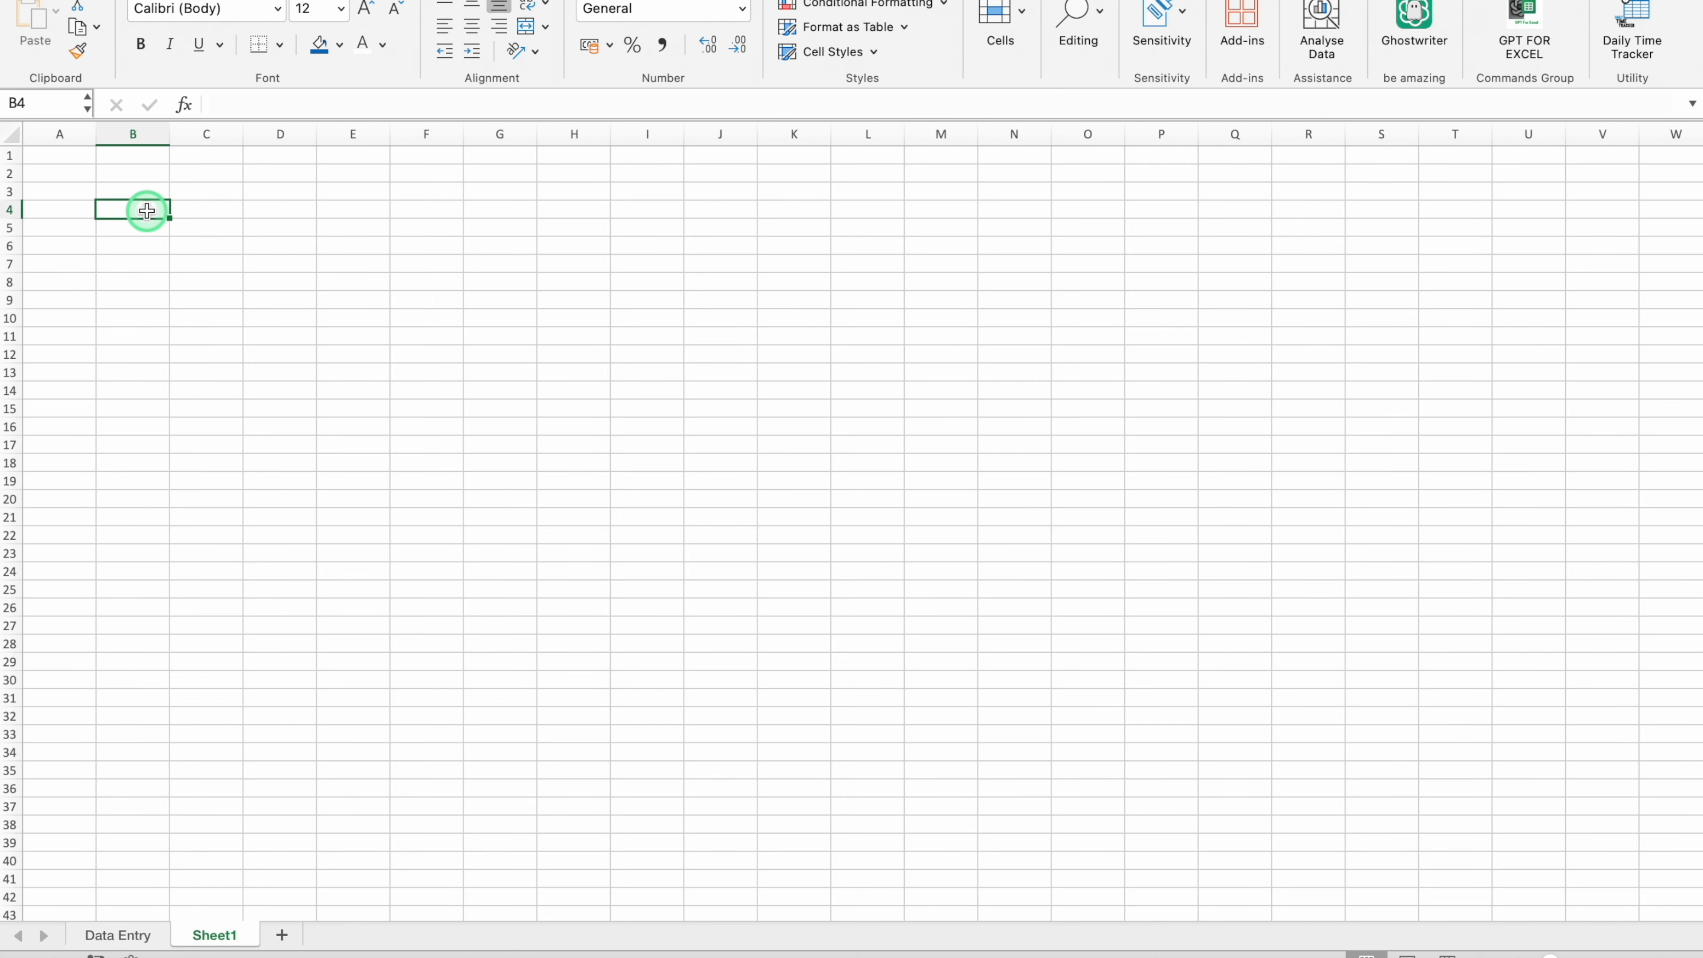
type("=")
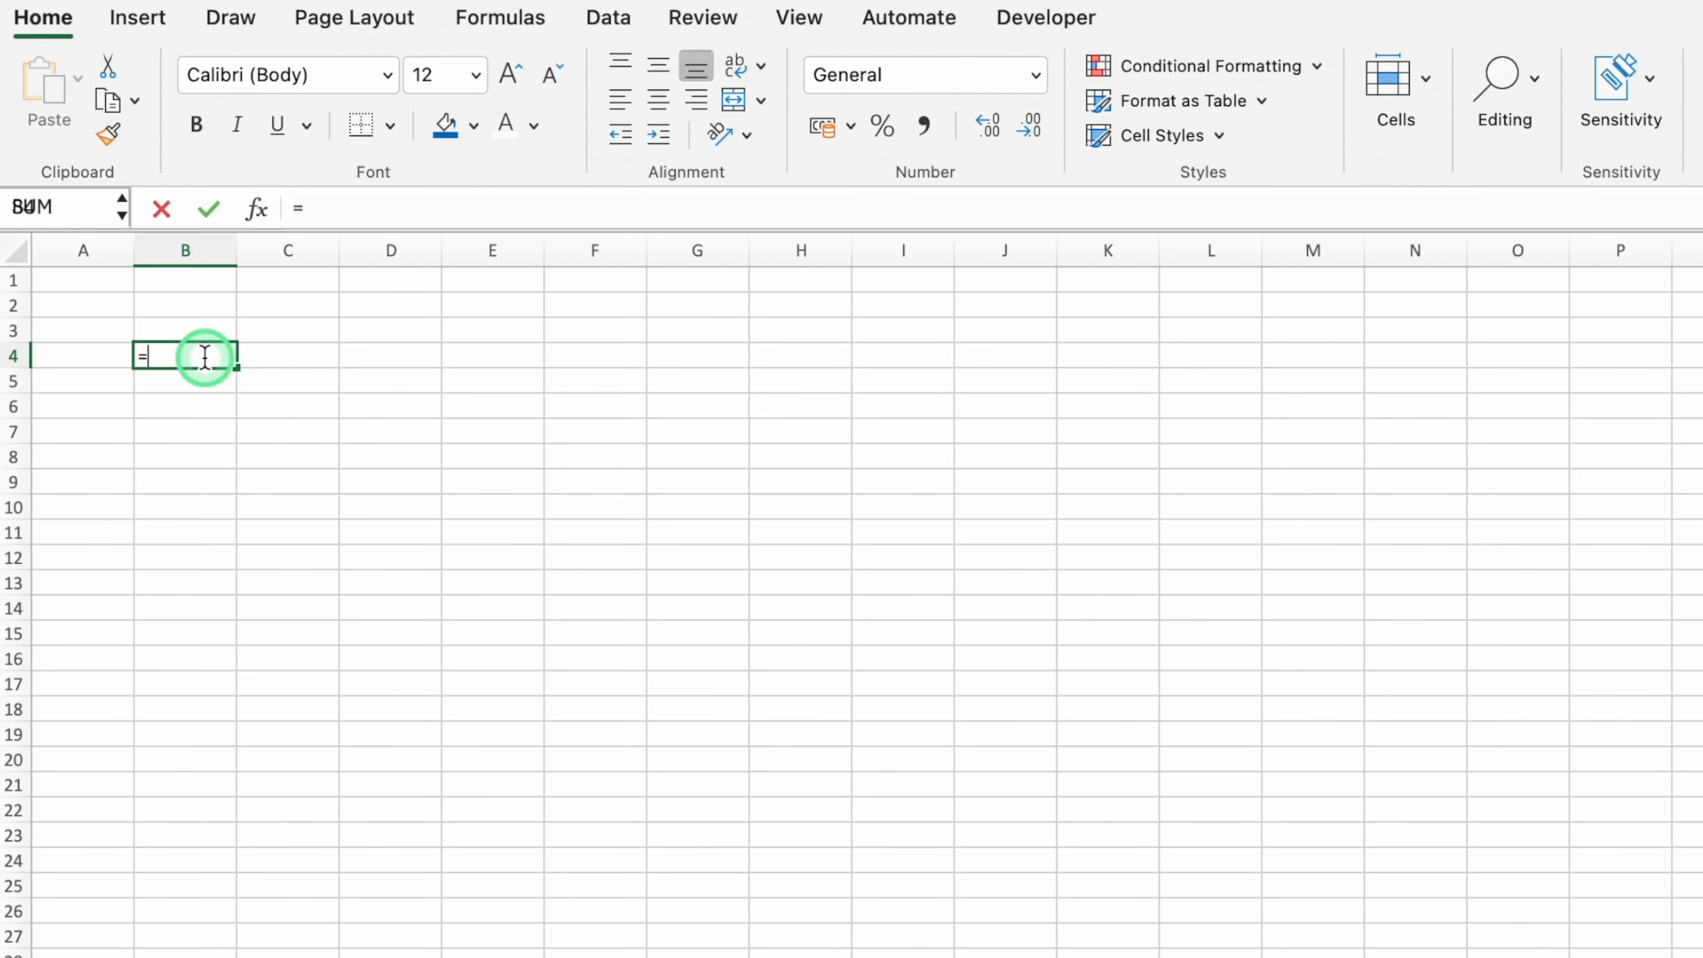
type("table")
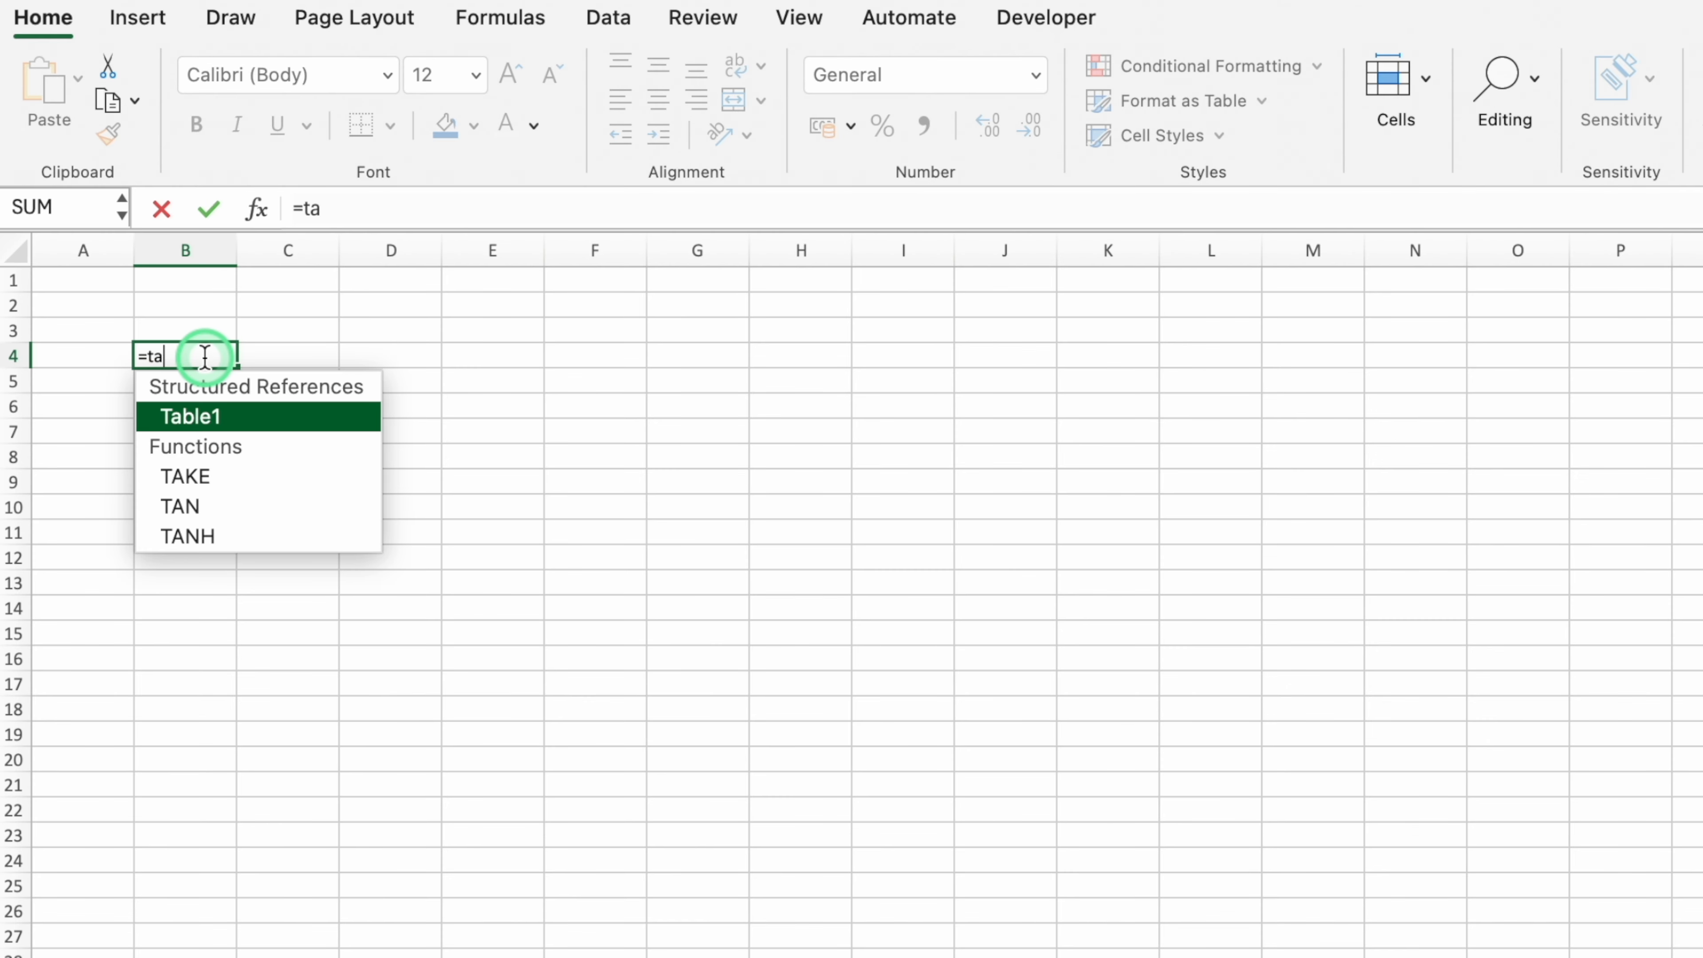
double_click(256, 424)
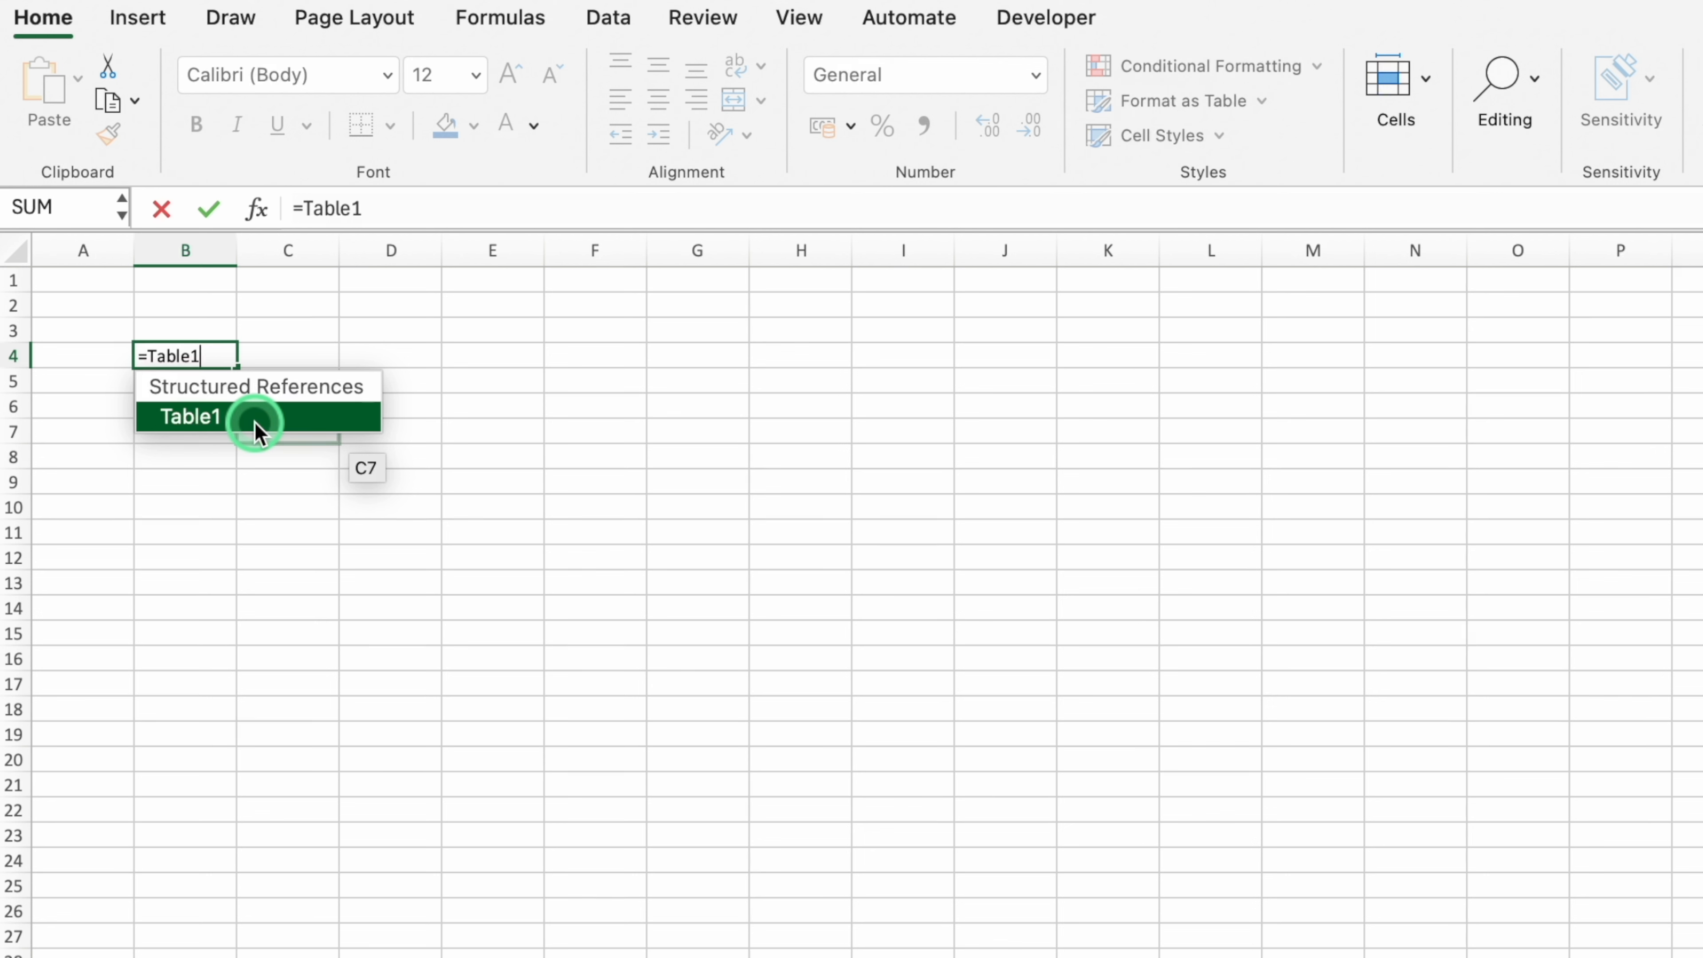
type("[")
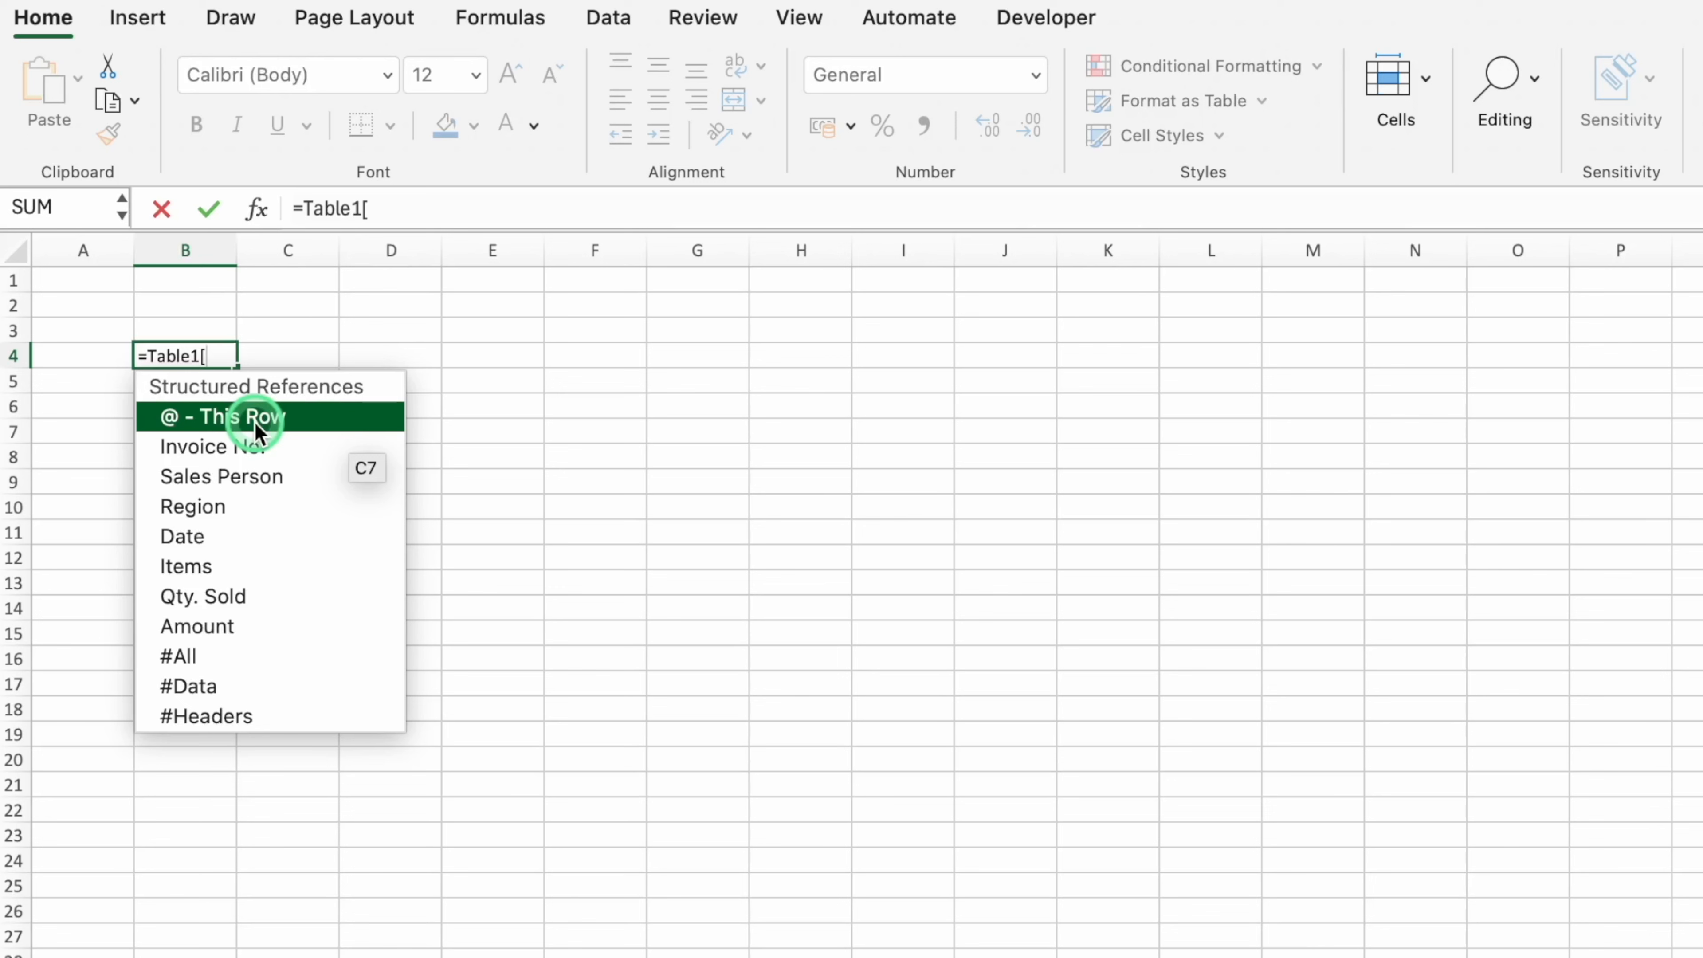
key("BackSpace")
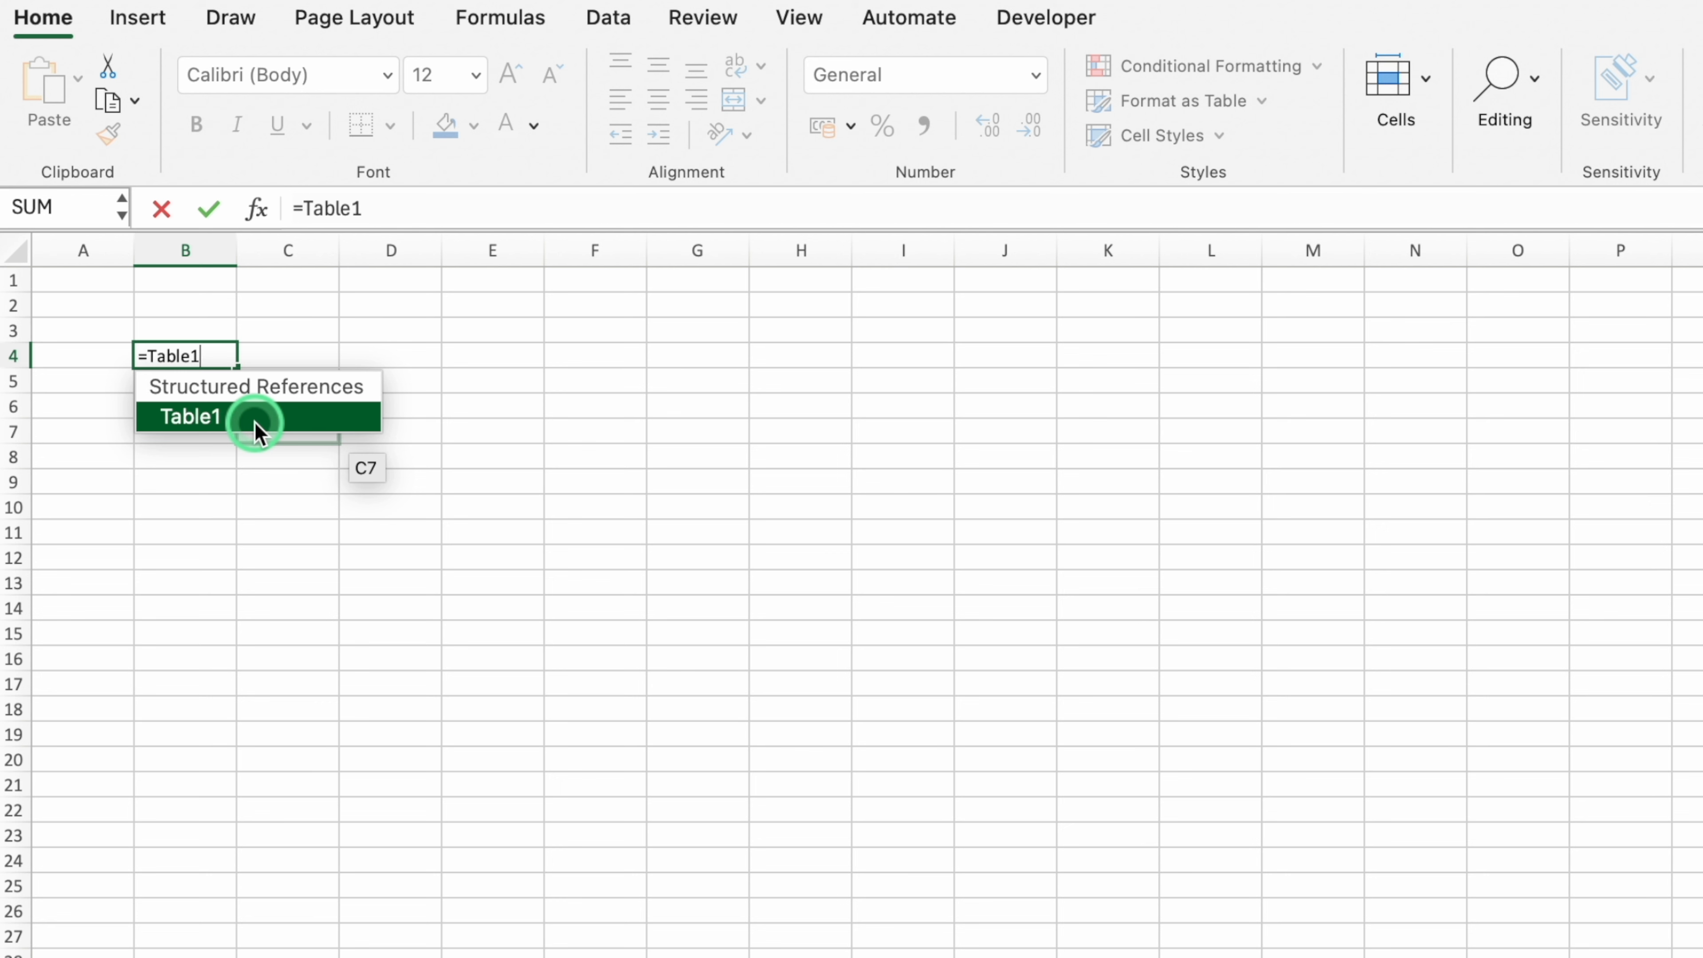
left_click(256, 422)
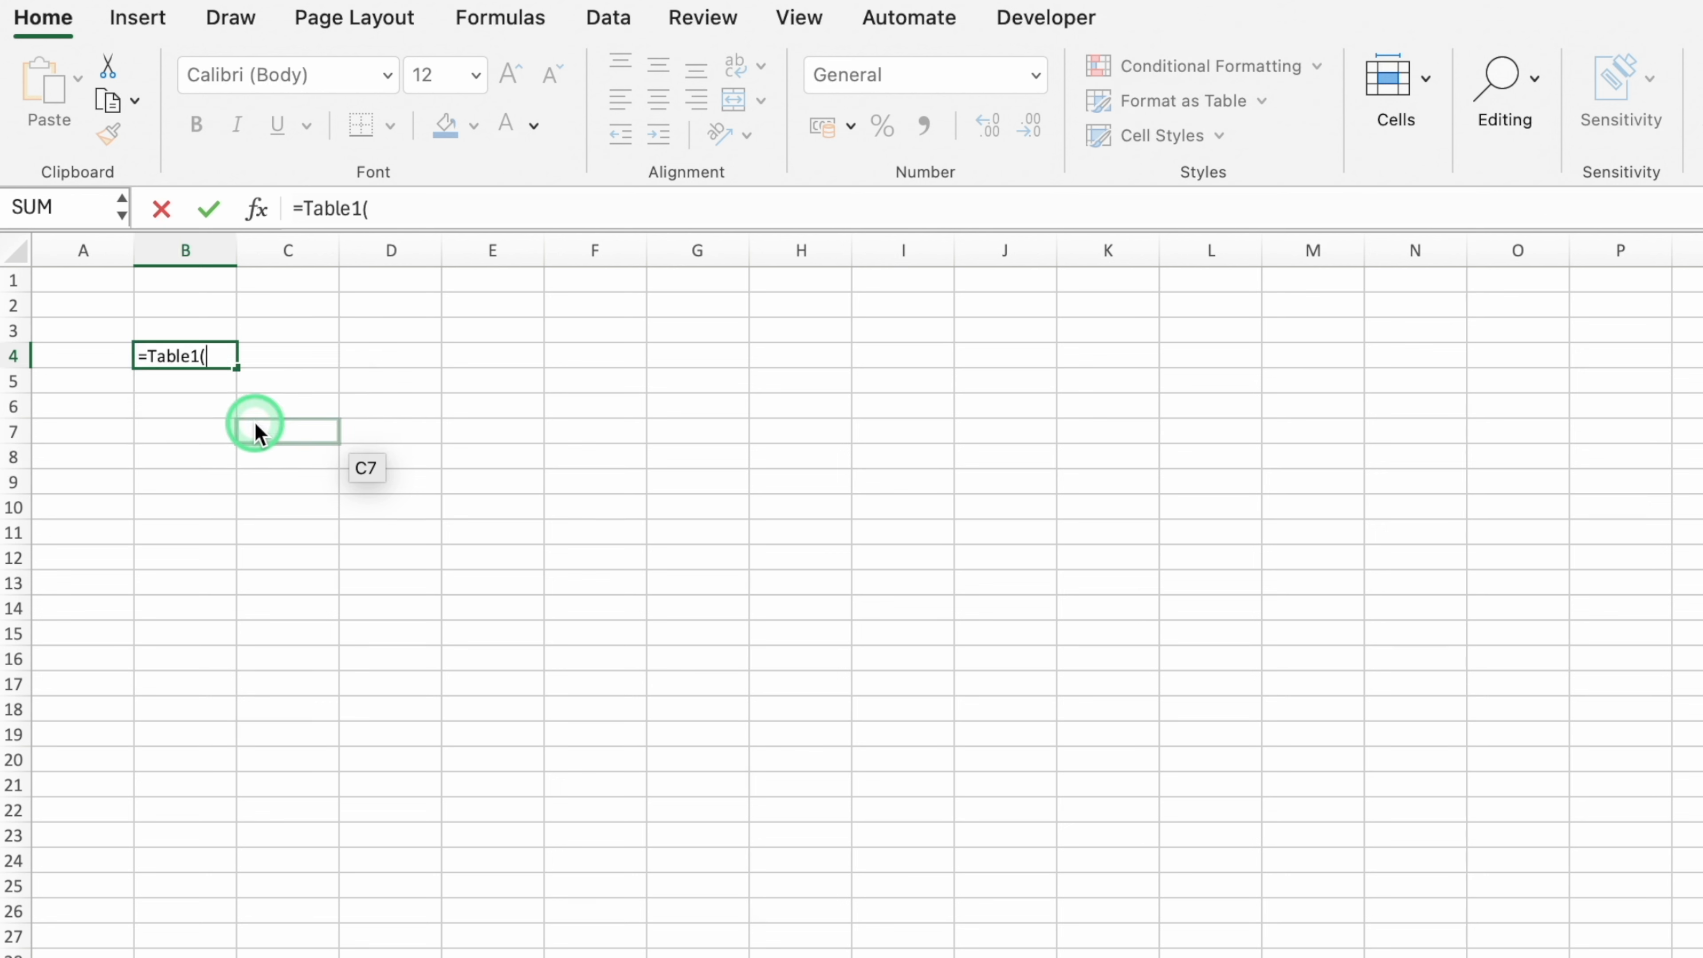
key("BackSpace")
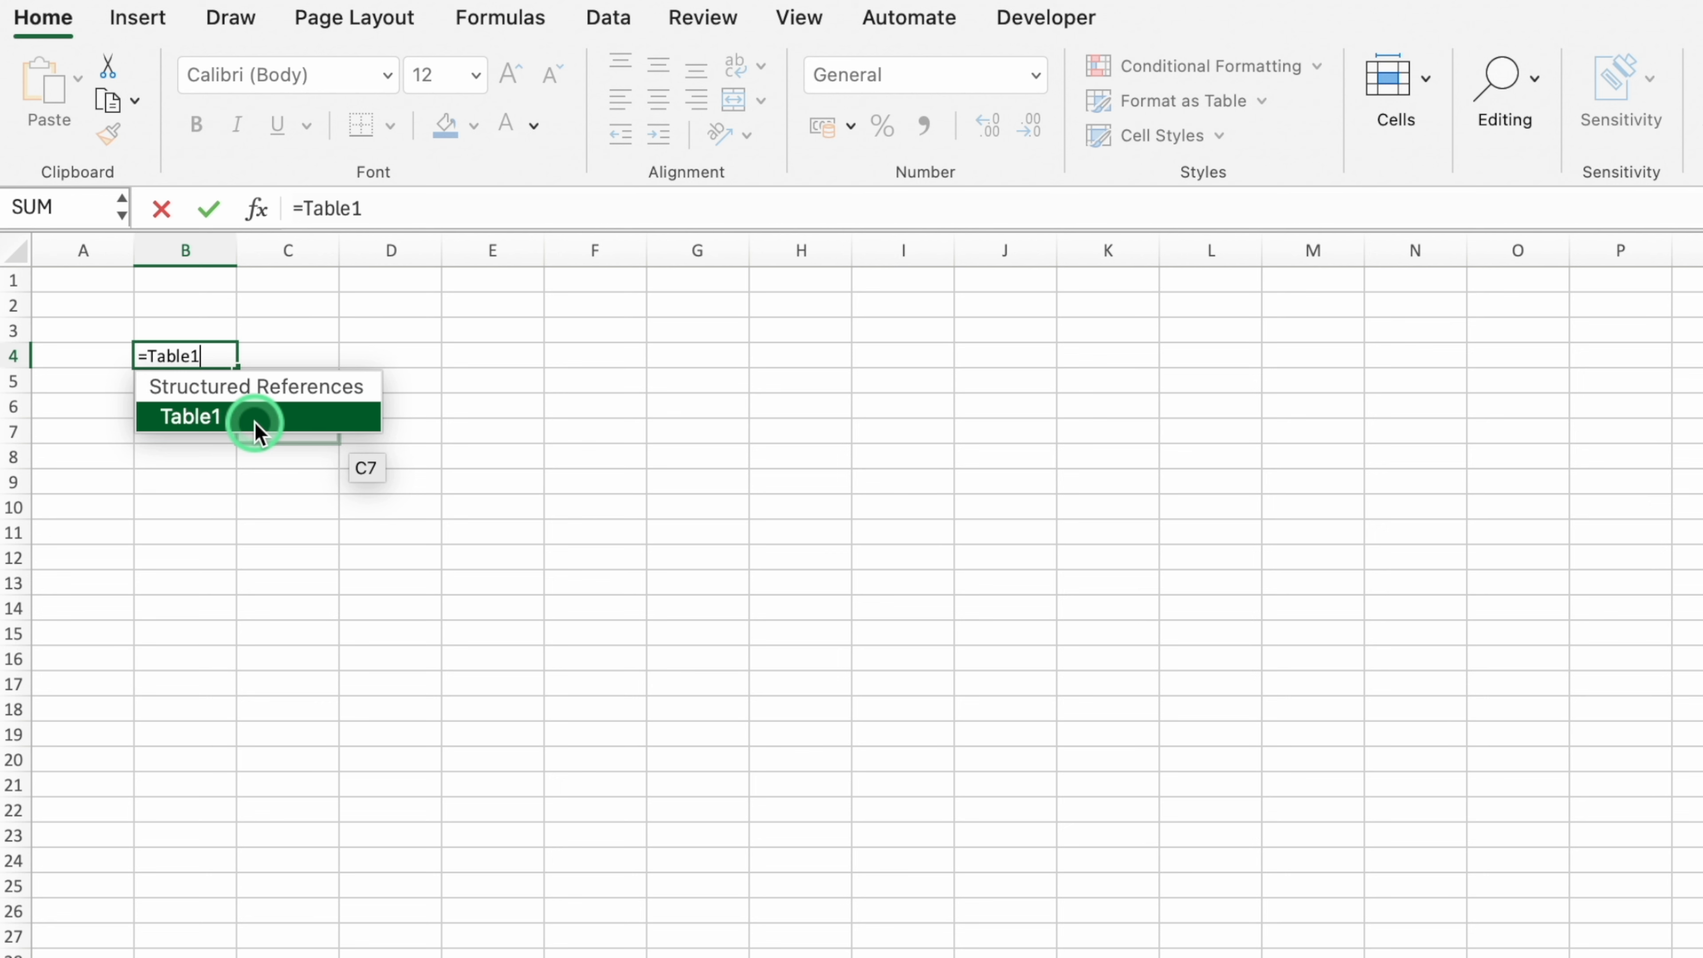
Complete the formula in B4 as =Table1[#All] to bring in the whole table with its headers
type("[")
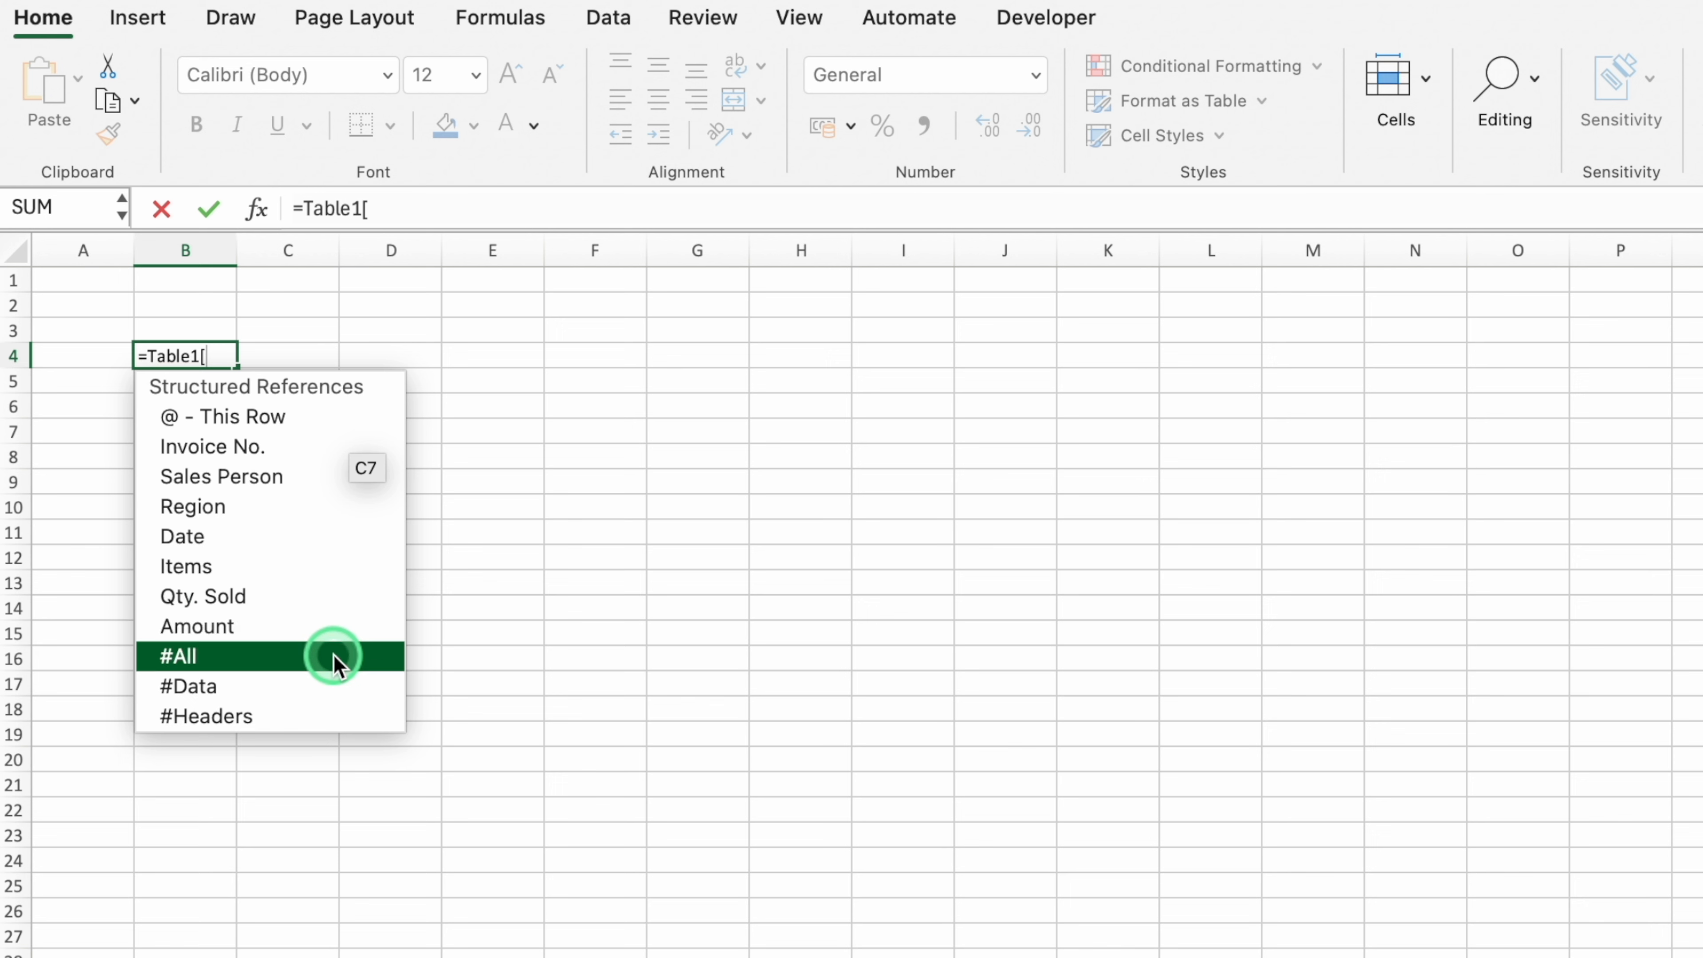
double_click(334, 656)
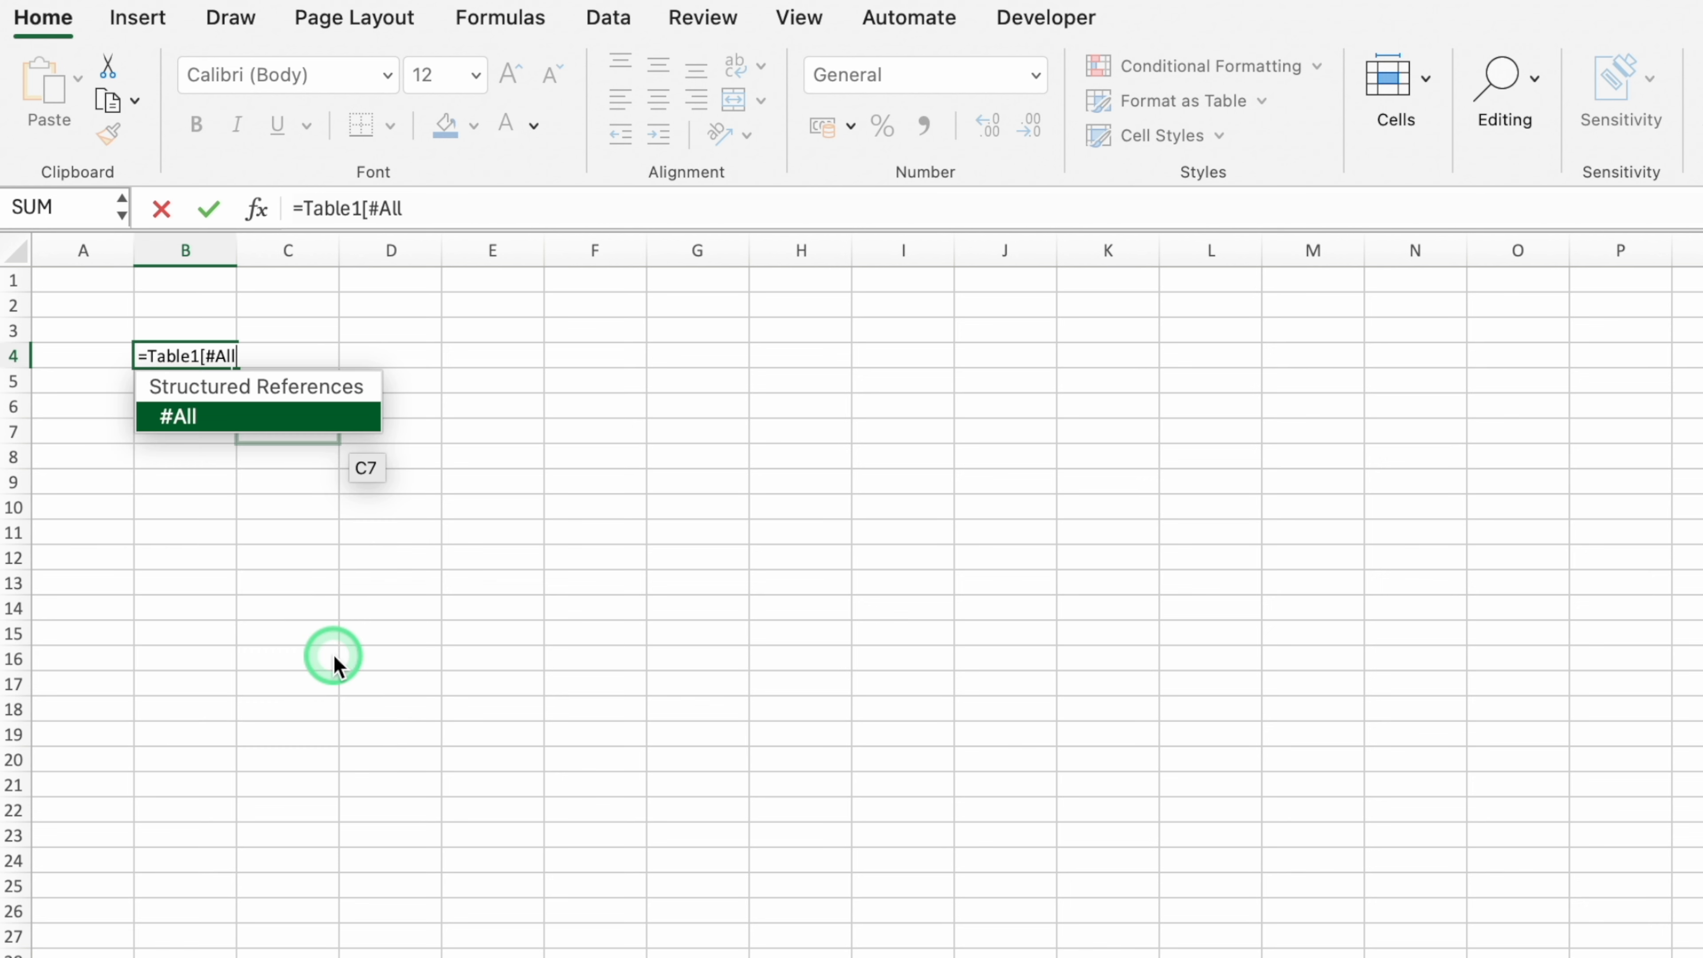
type("]")
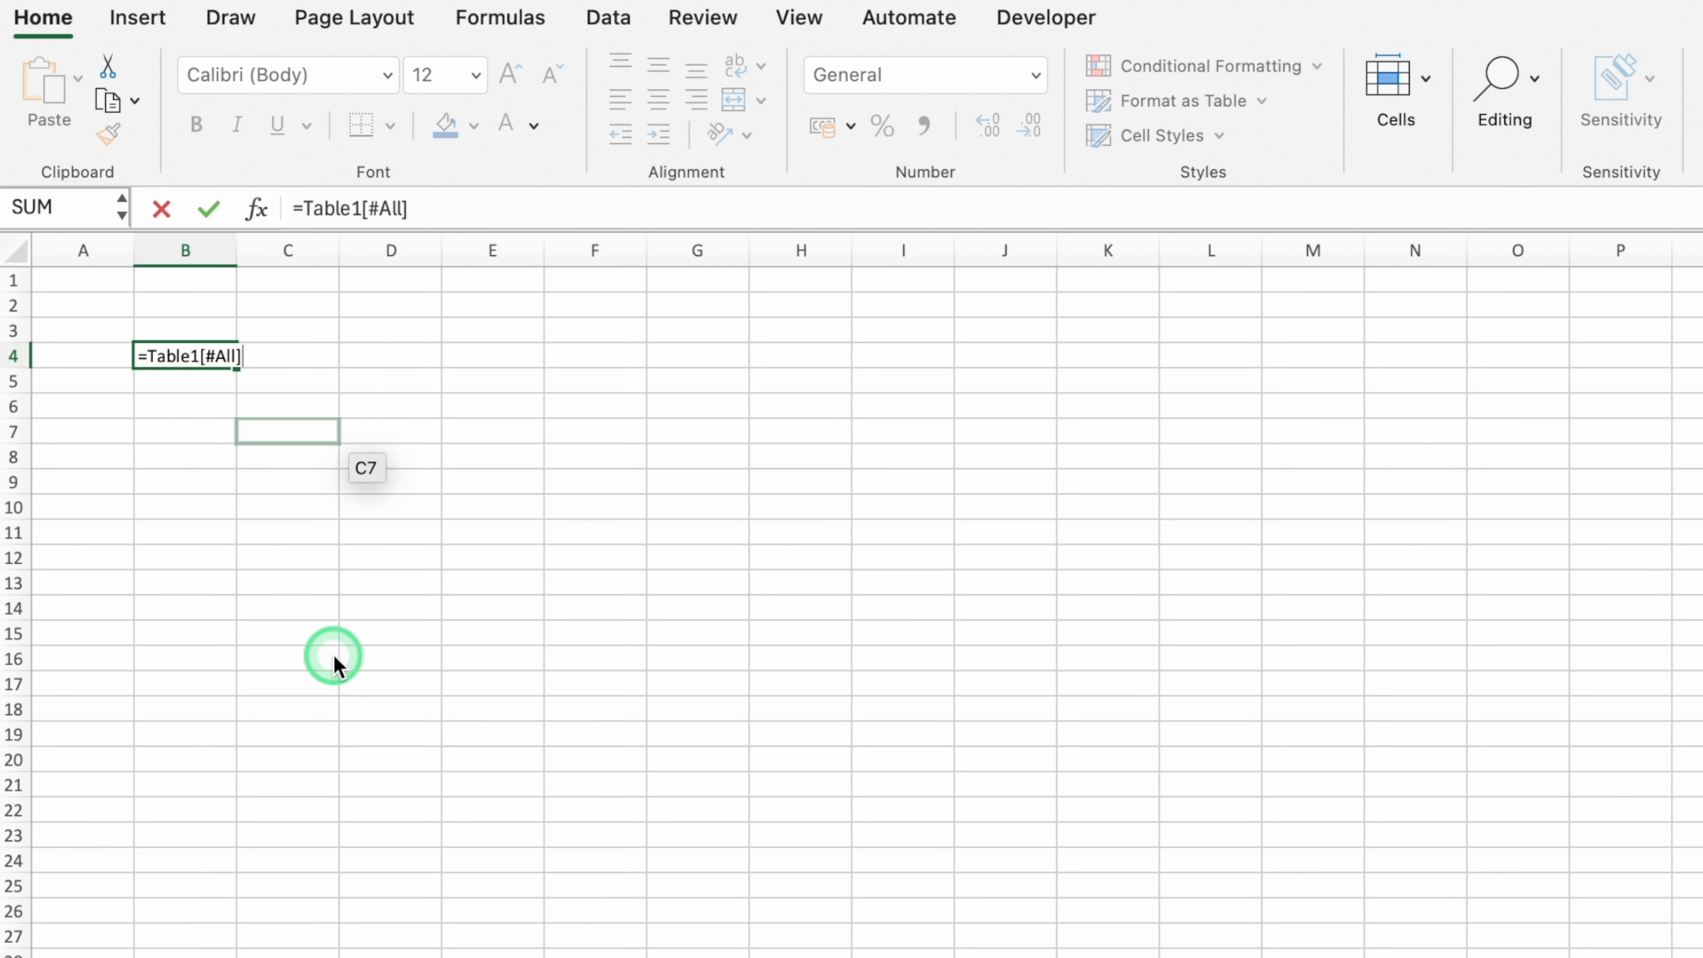
key("Return")
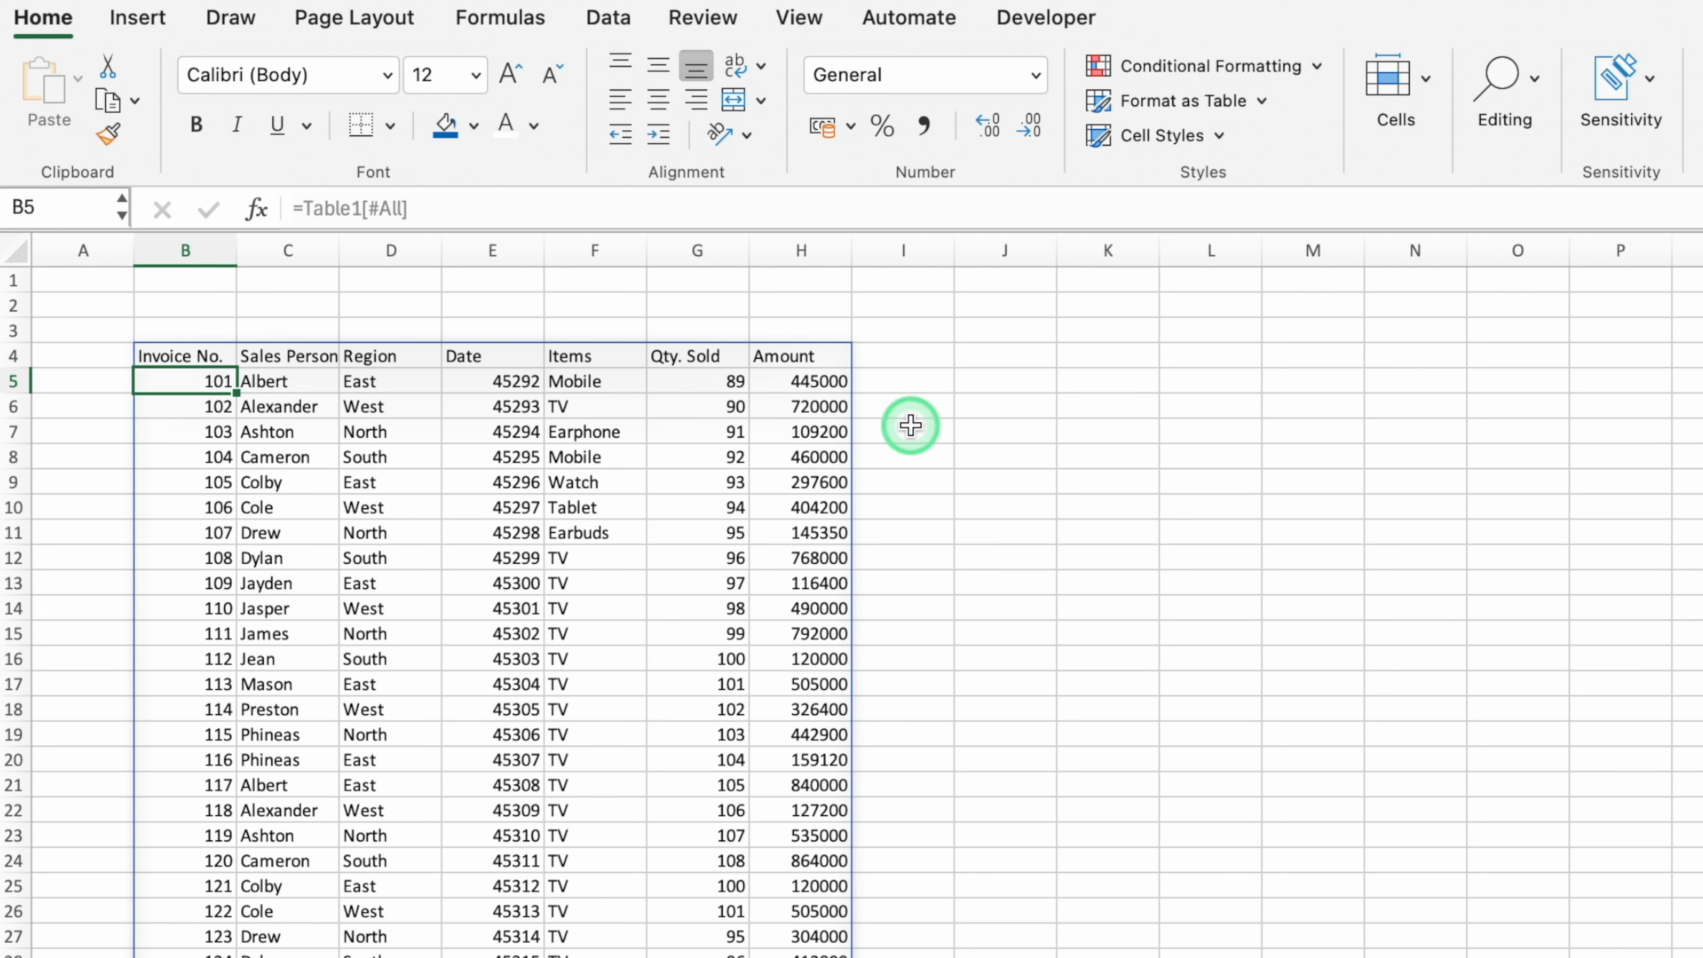
Give the header row B4:H4 a blue fill and a white font colour
left_click(173, 359)
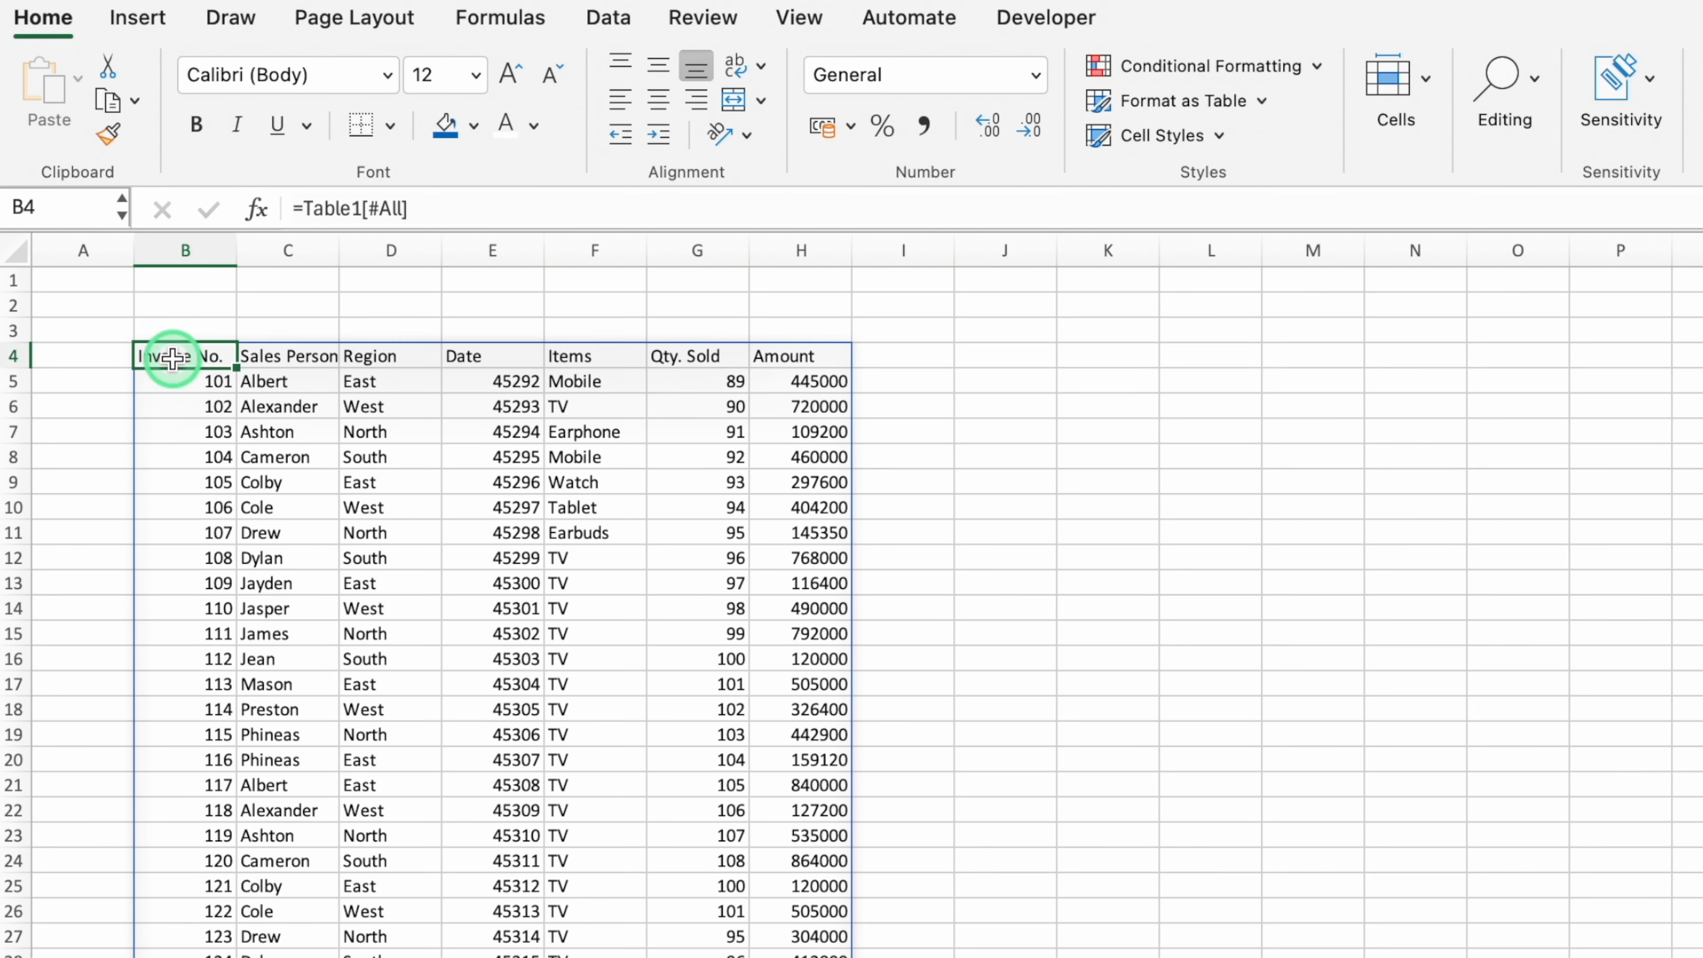
left_click_drag(173, 358, 813, 356)
left_click(445, 126)
left_click(505, 127)
Left-align the Invoice No. column and the Date column
left_click(193, 254)
left_click(626, 103)
left_click(505, 254)
left_click(622, 104)
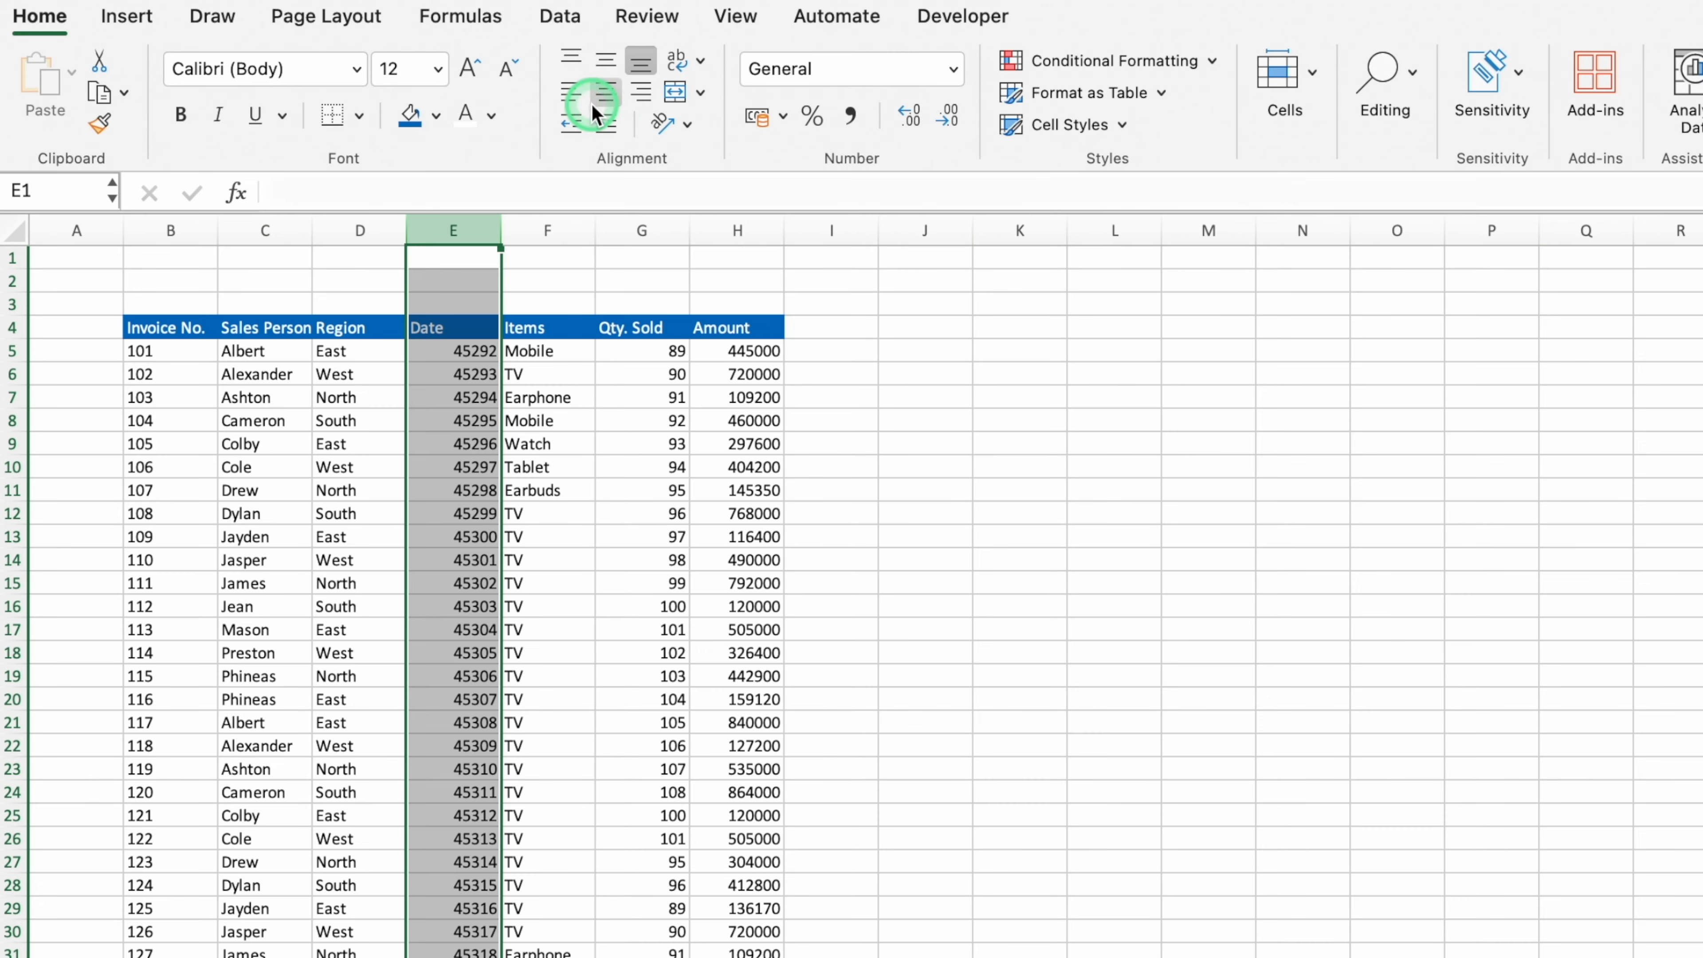
left_click(571, 93)
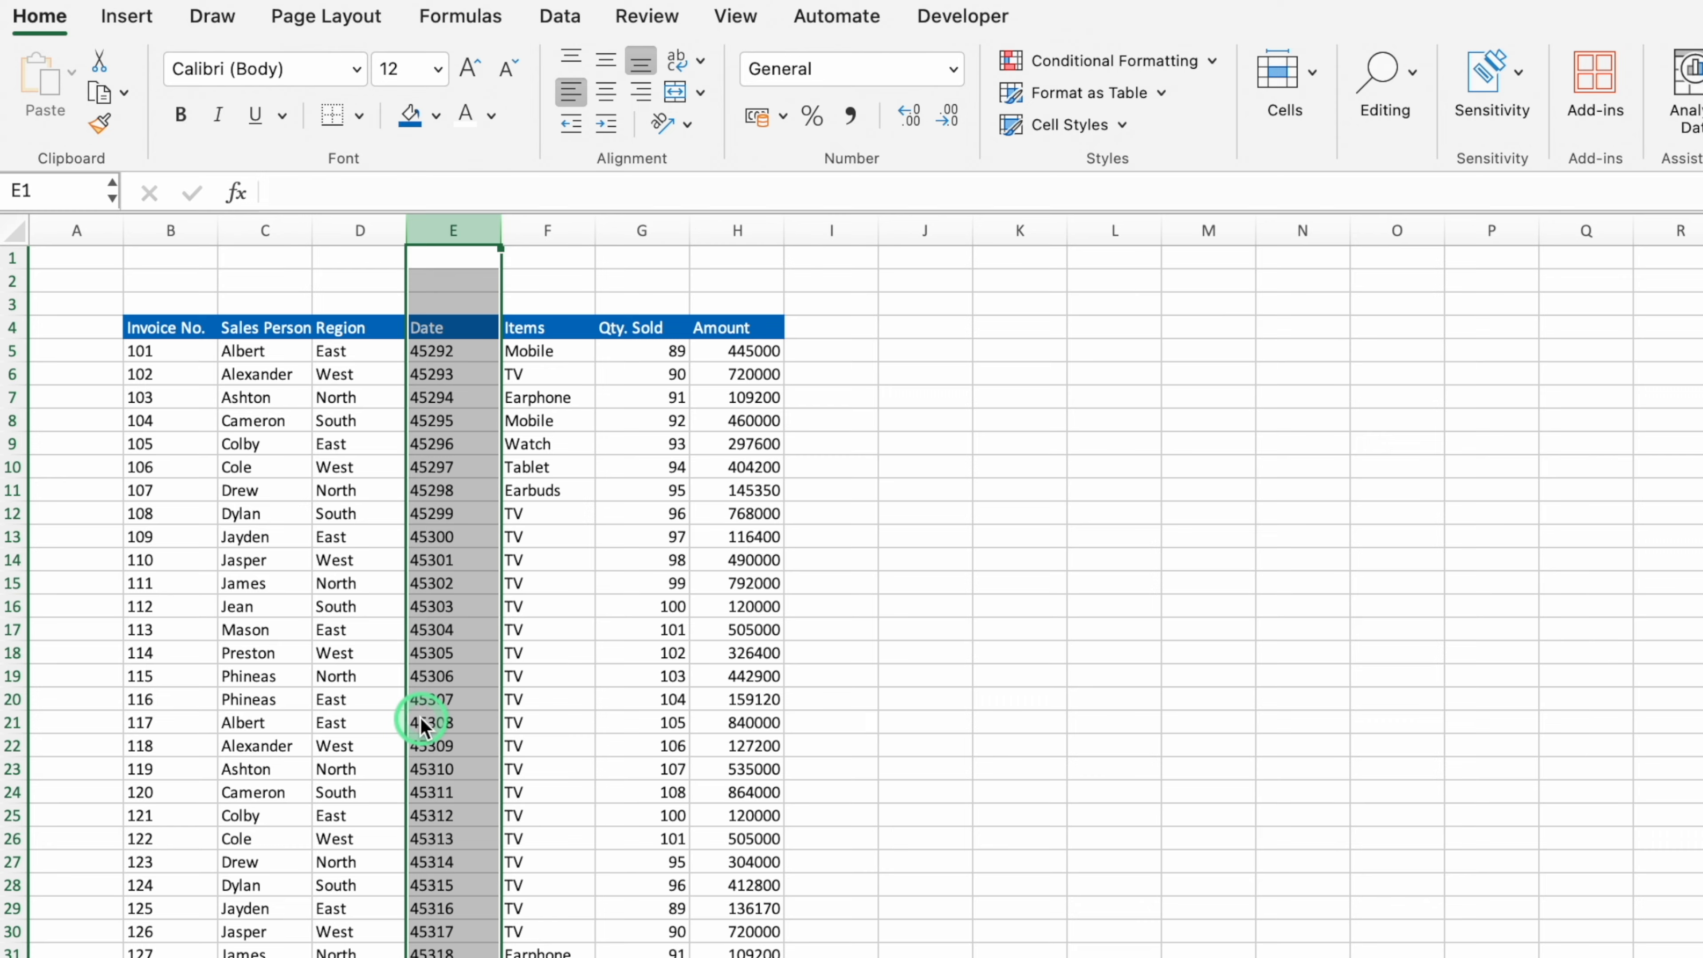
Format the Date column as a date of the type 14-Mar-12
key("super+1")
left_click(737, 320)
left_click(941, 465)
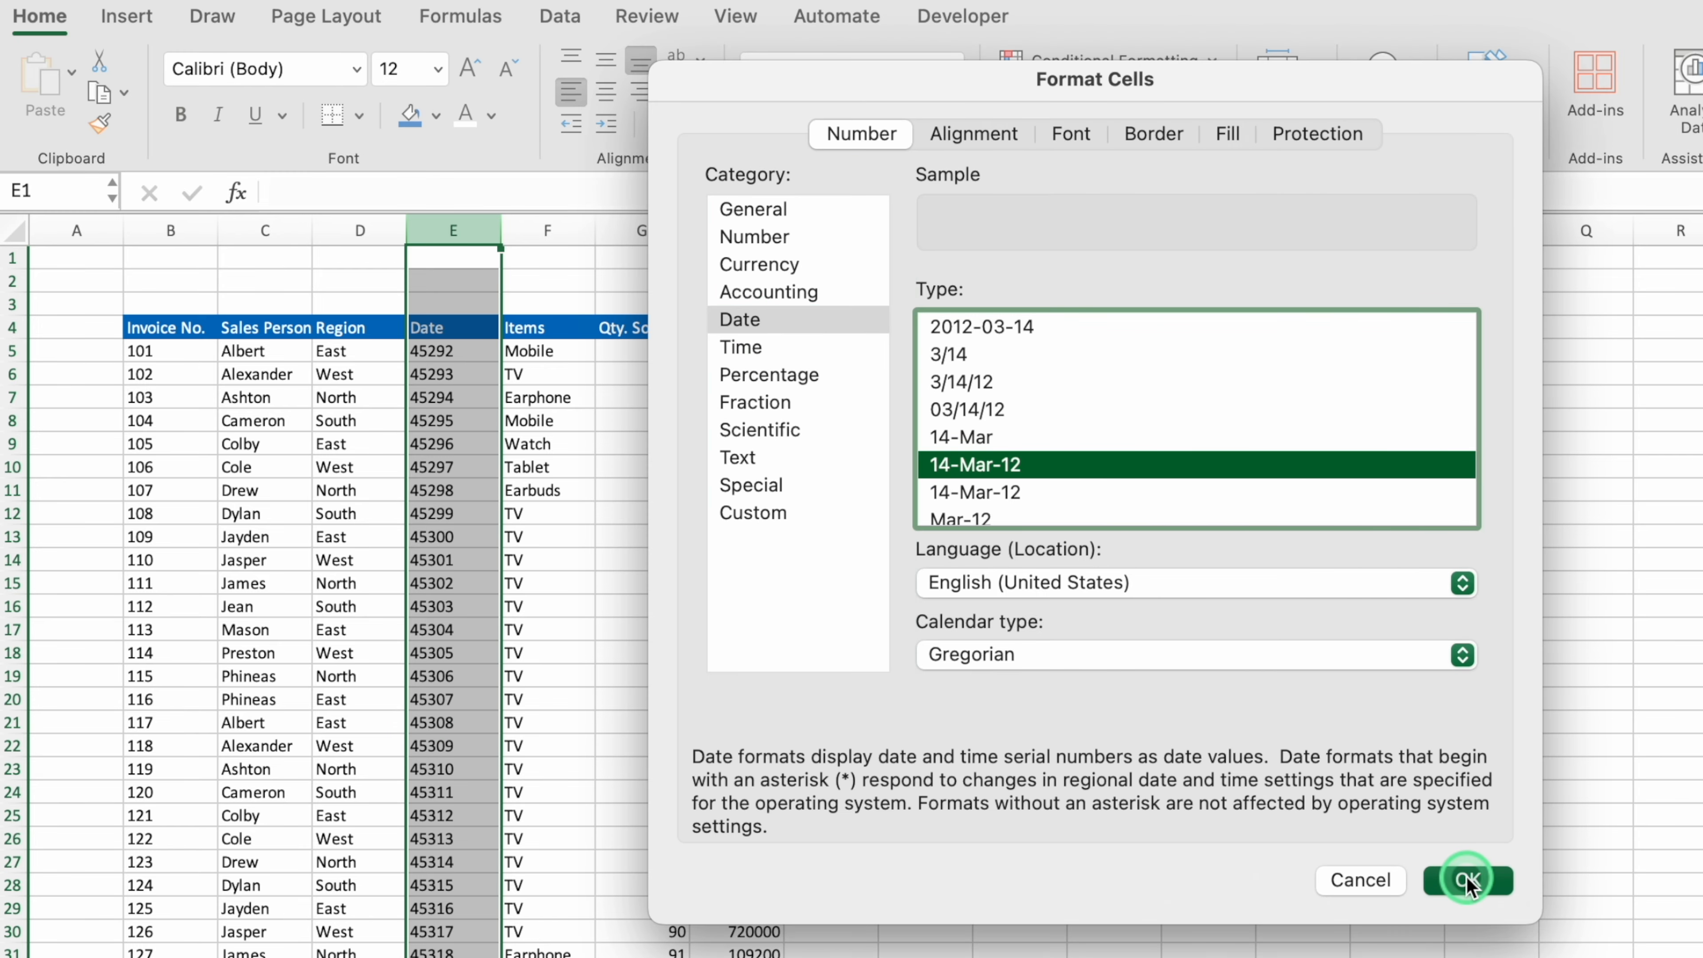
left_click(1466, 880)
Apply all borders to the whole linked data range starting at header cell B4
left_click(172, 329)
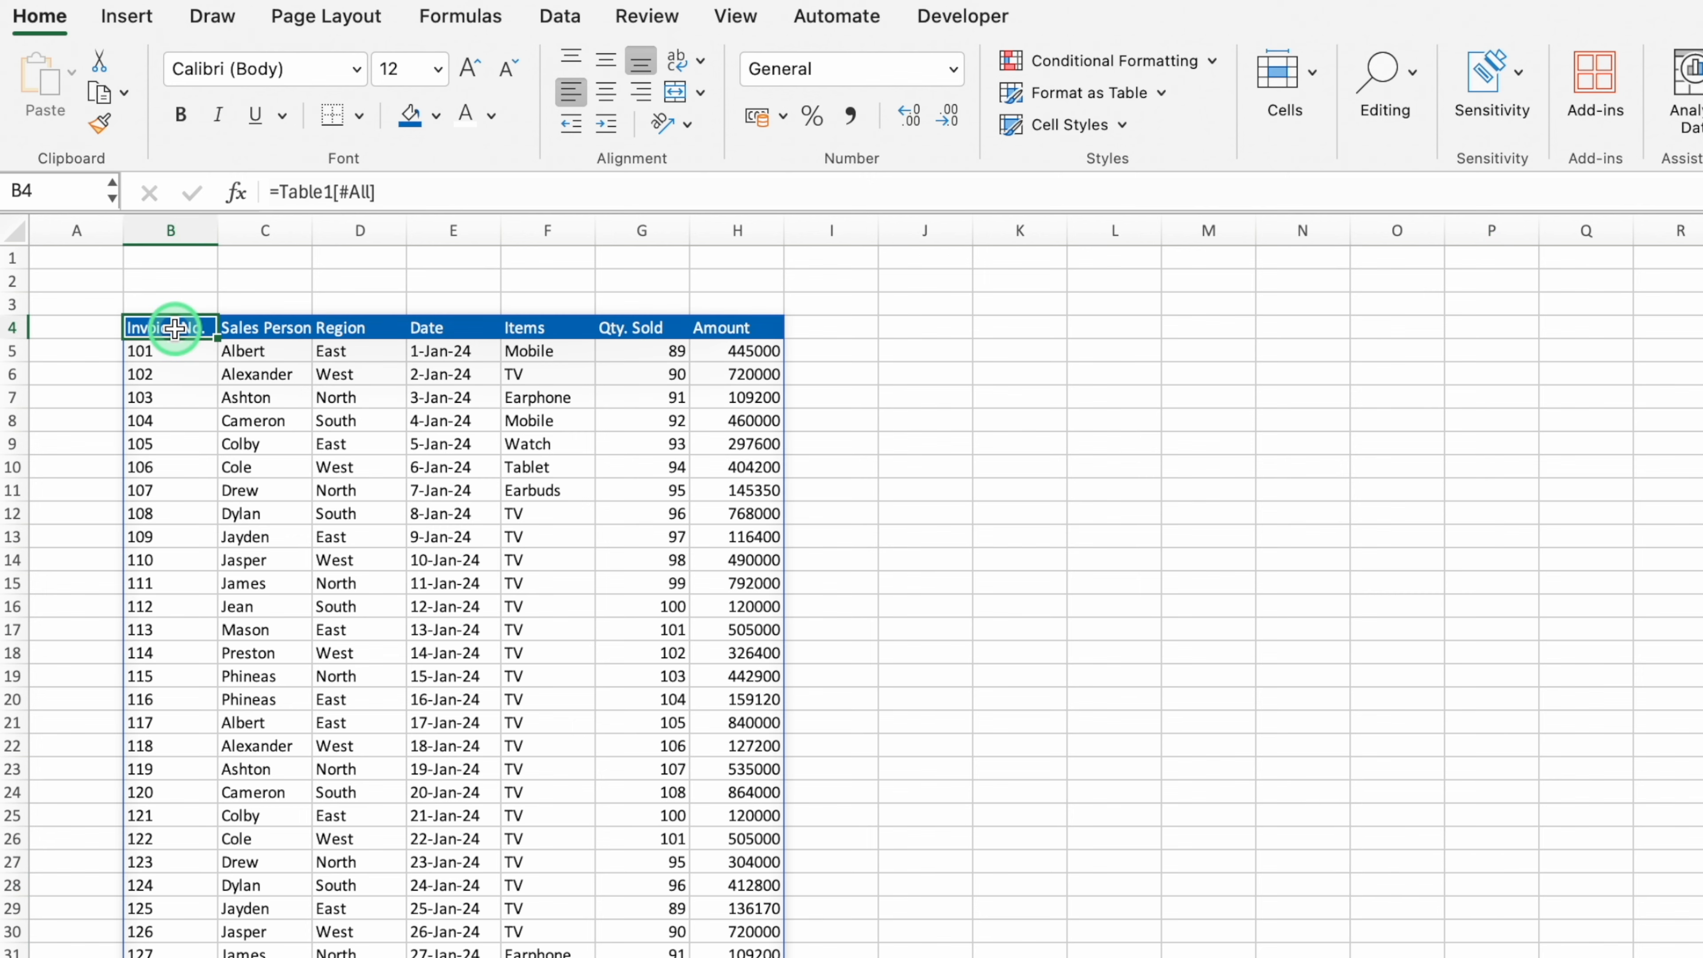
key("super+shift+Right")
key("super+shift+Down")
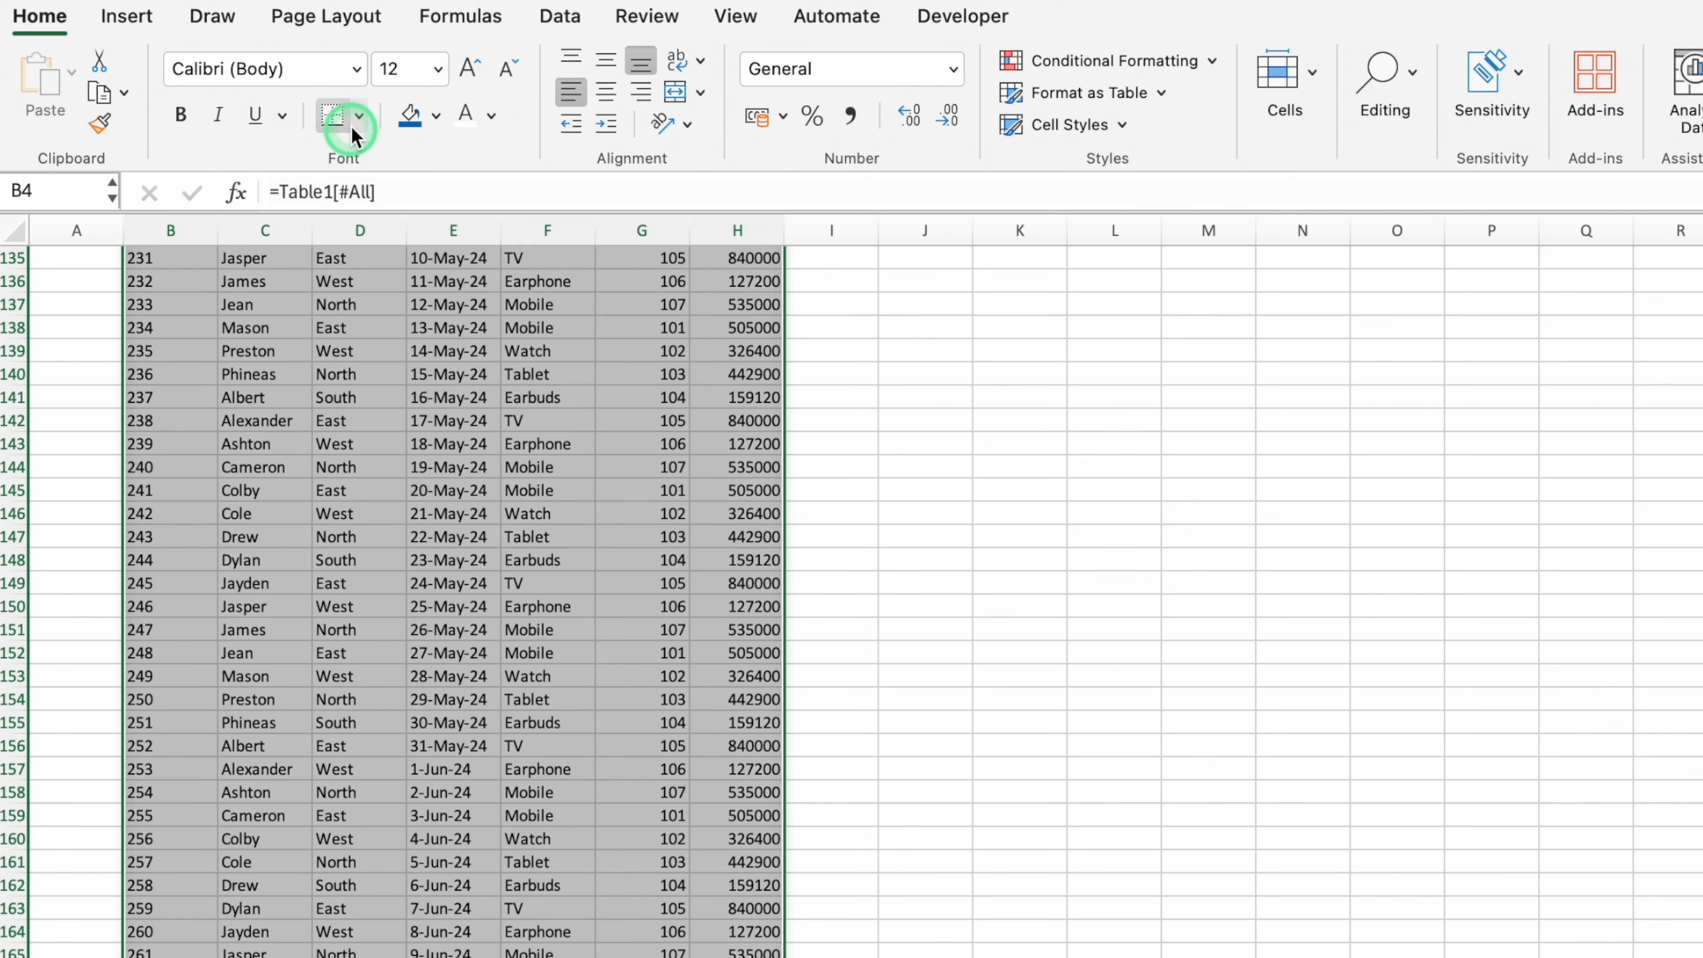
left_click(360, 115)
left_click(402, 379)
scroll(1144, 402, "up", 20)
left_click(1344, 584)
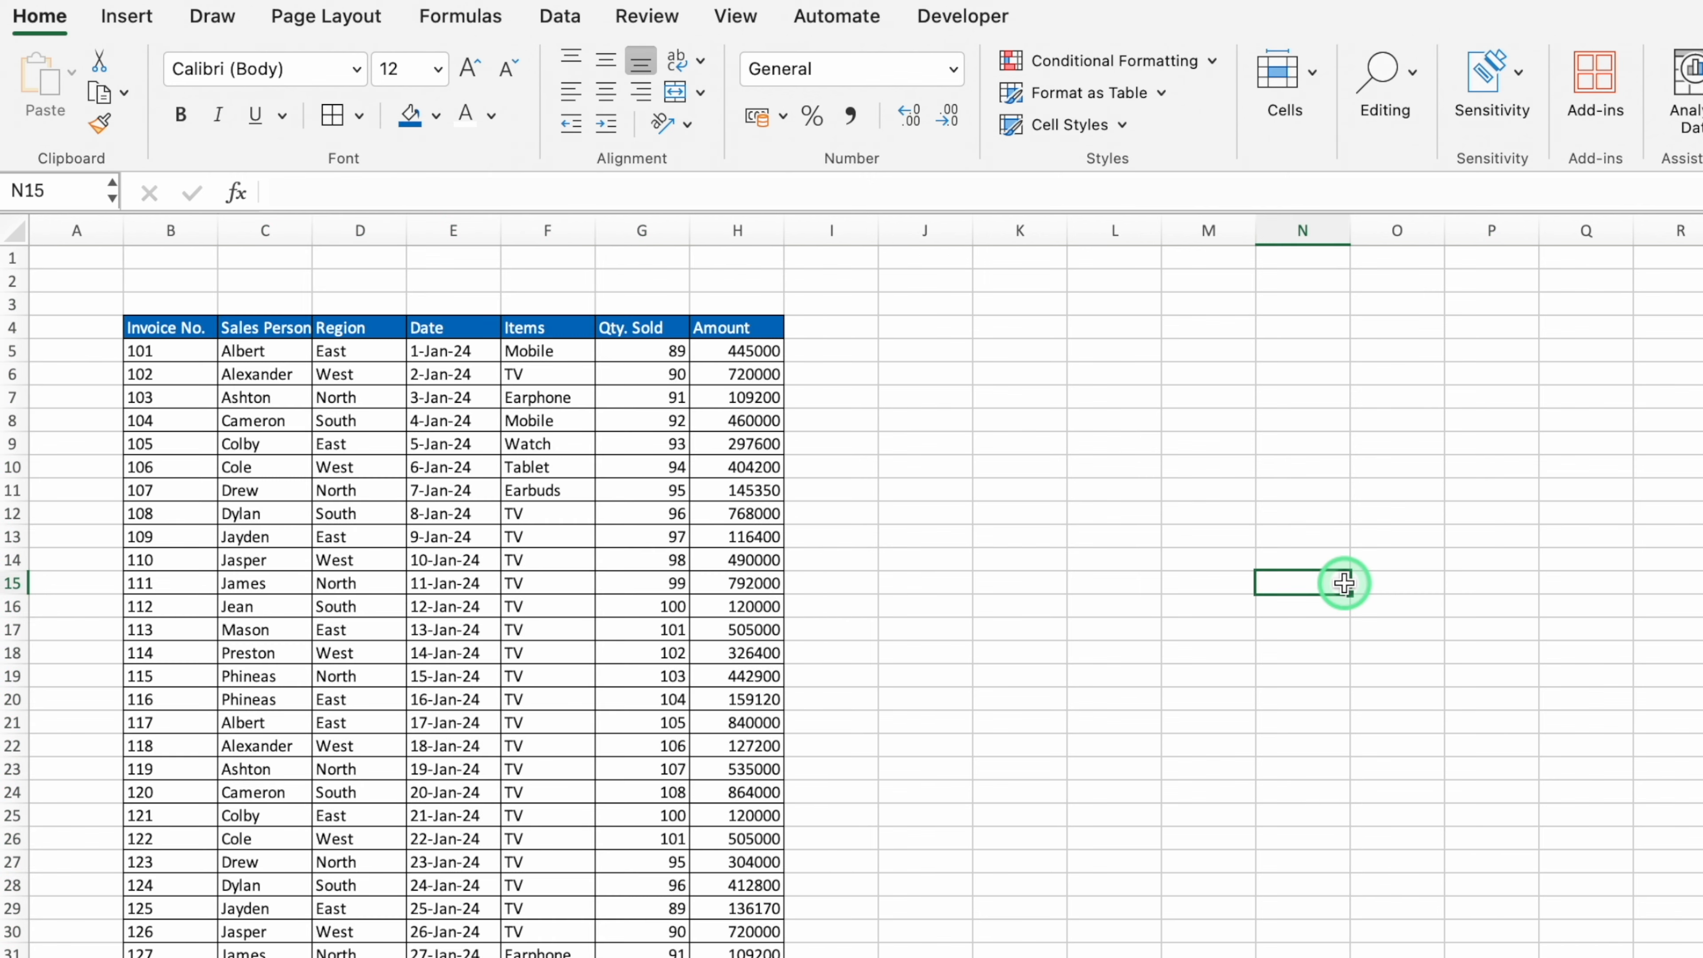
Widen the Sales Person column and add filters to the header row starting at B4
left_click_drag(312, 230, 389, 243)
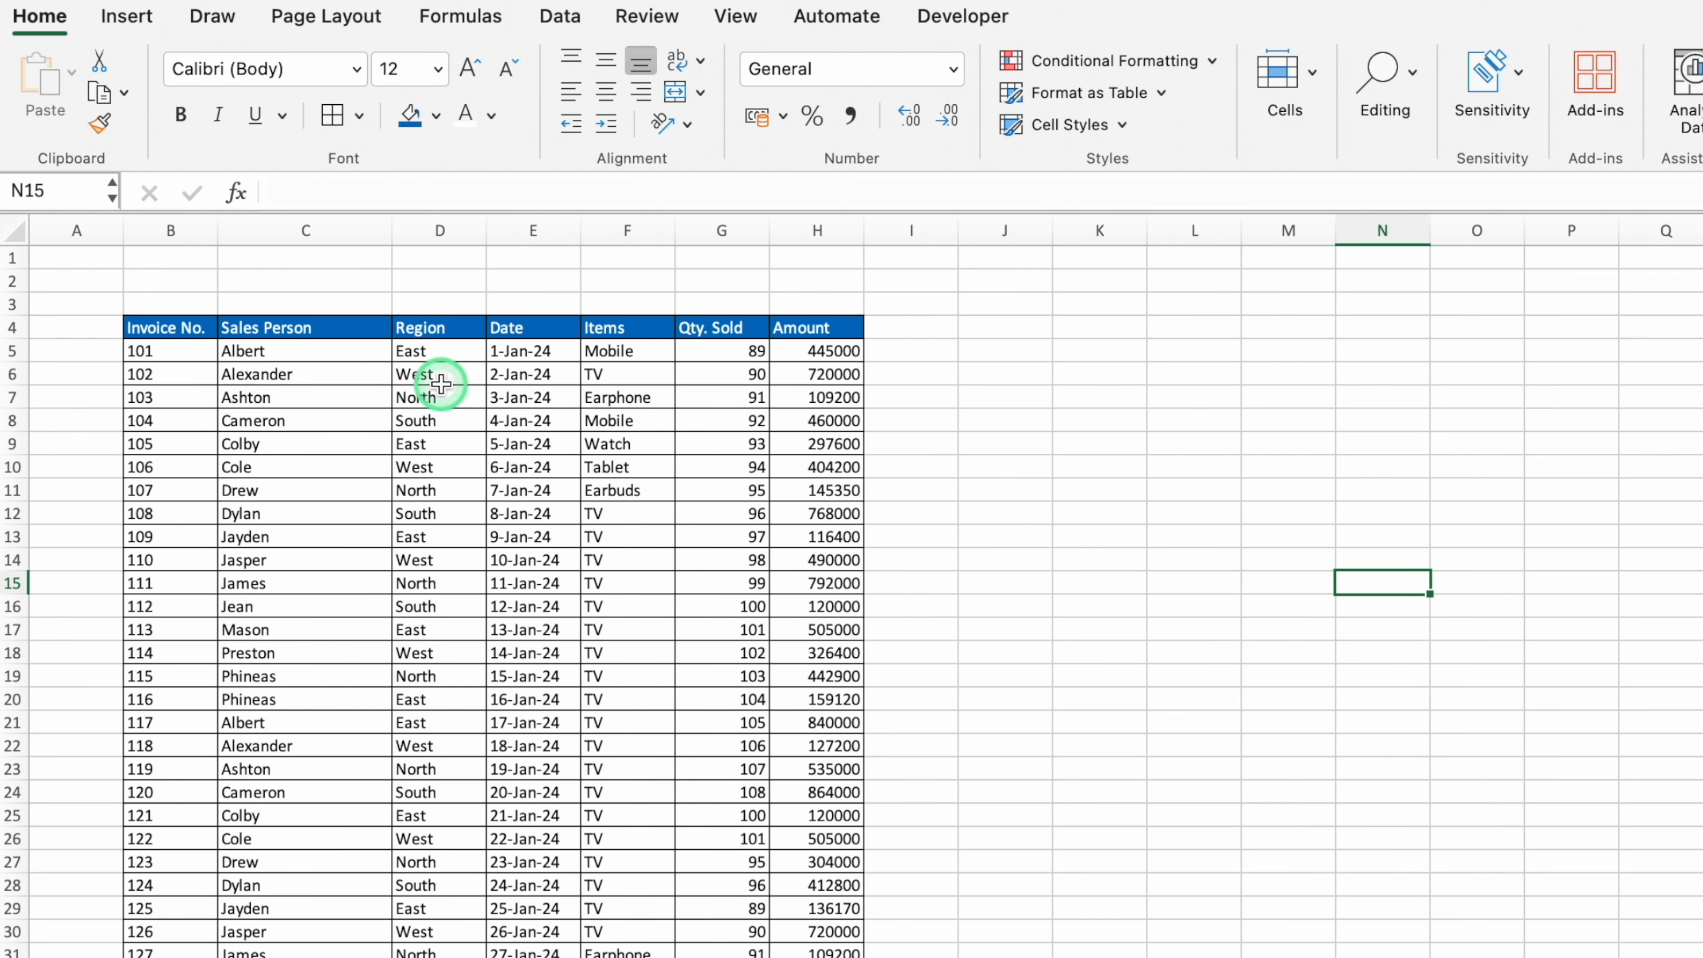
left_click(450, 328)
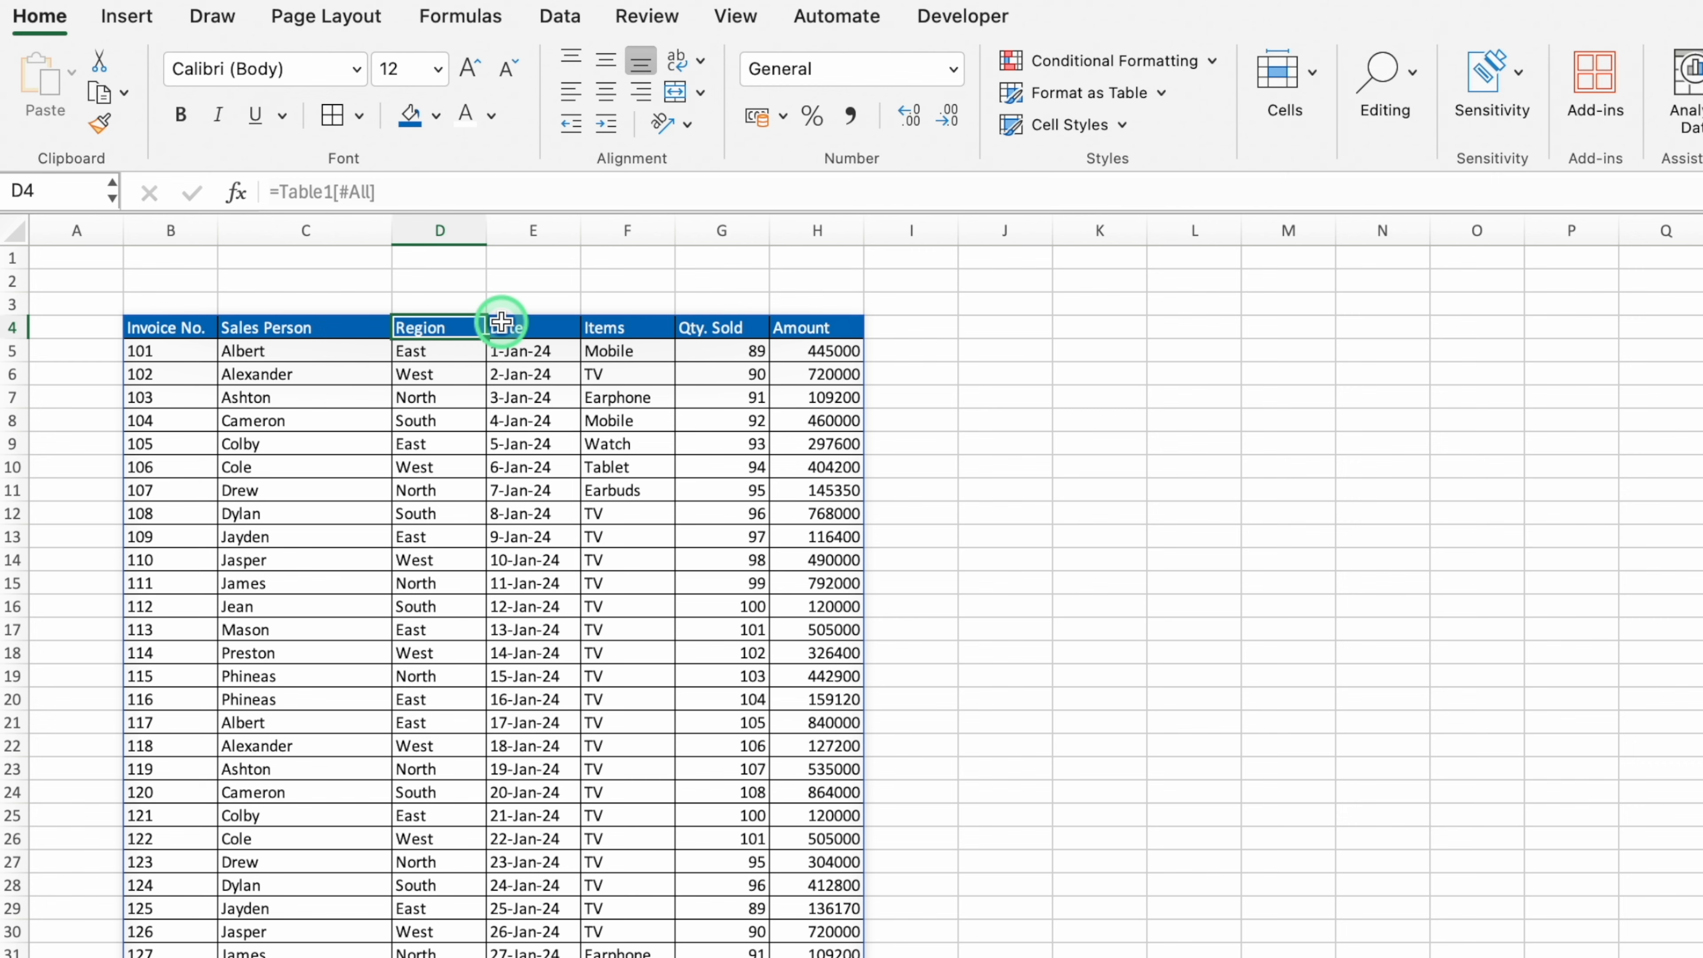
key("ctrl+shift+Down")
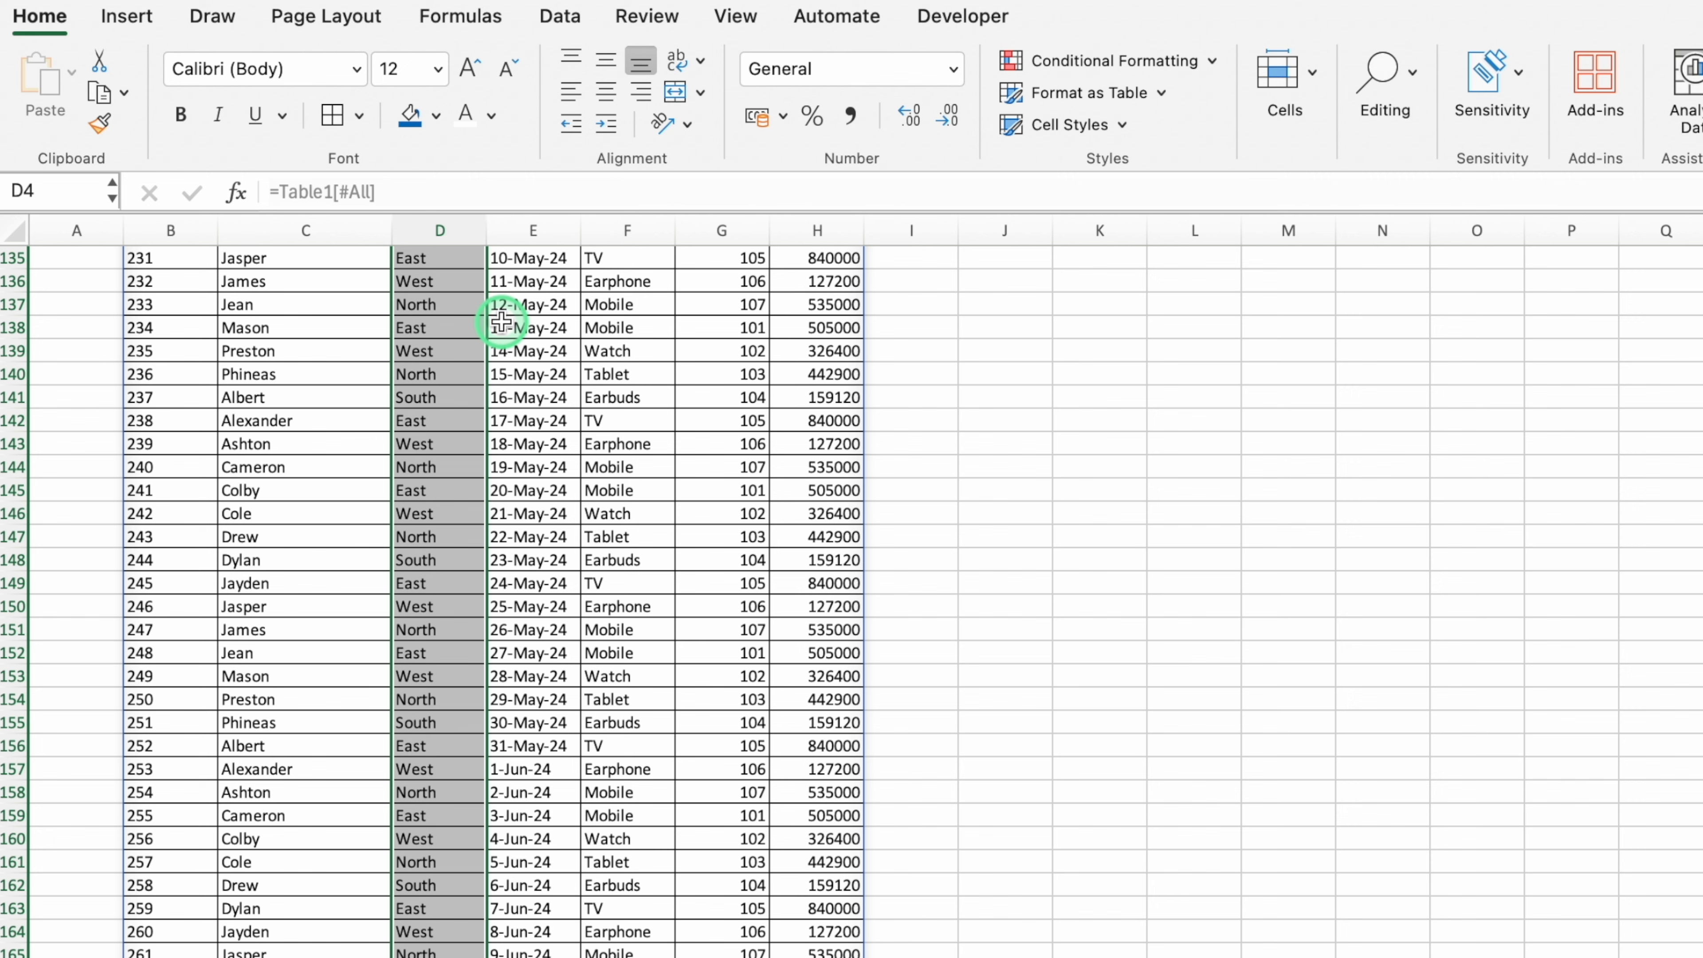
scroll(851, 604, "up", 20)
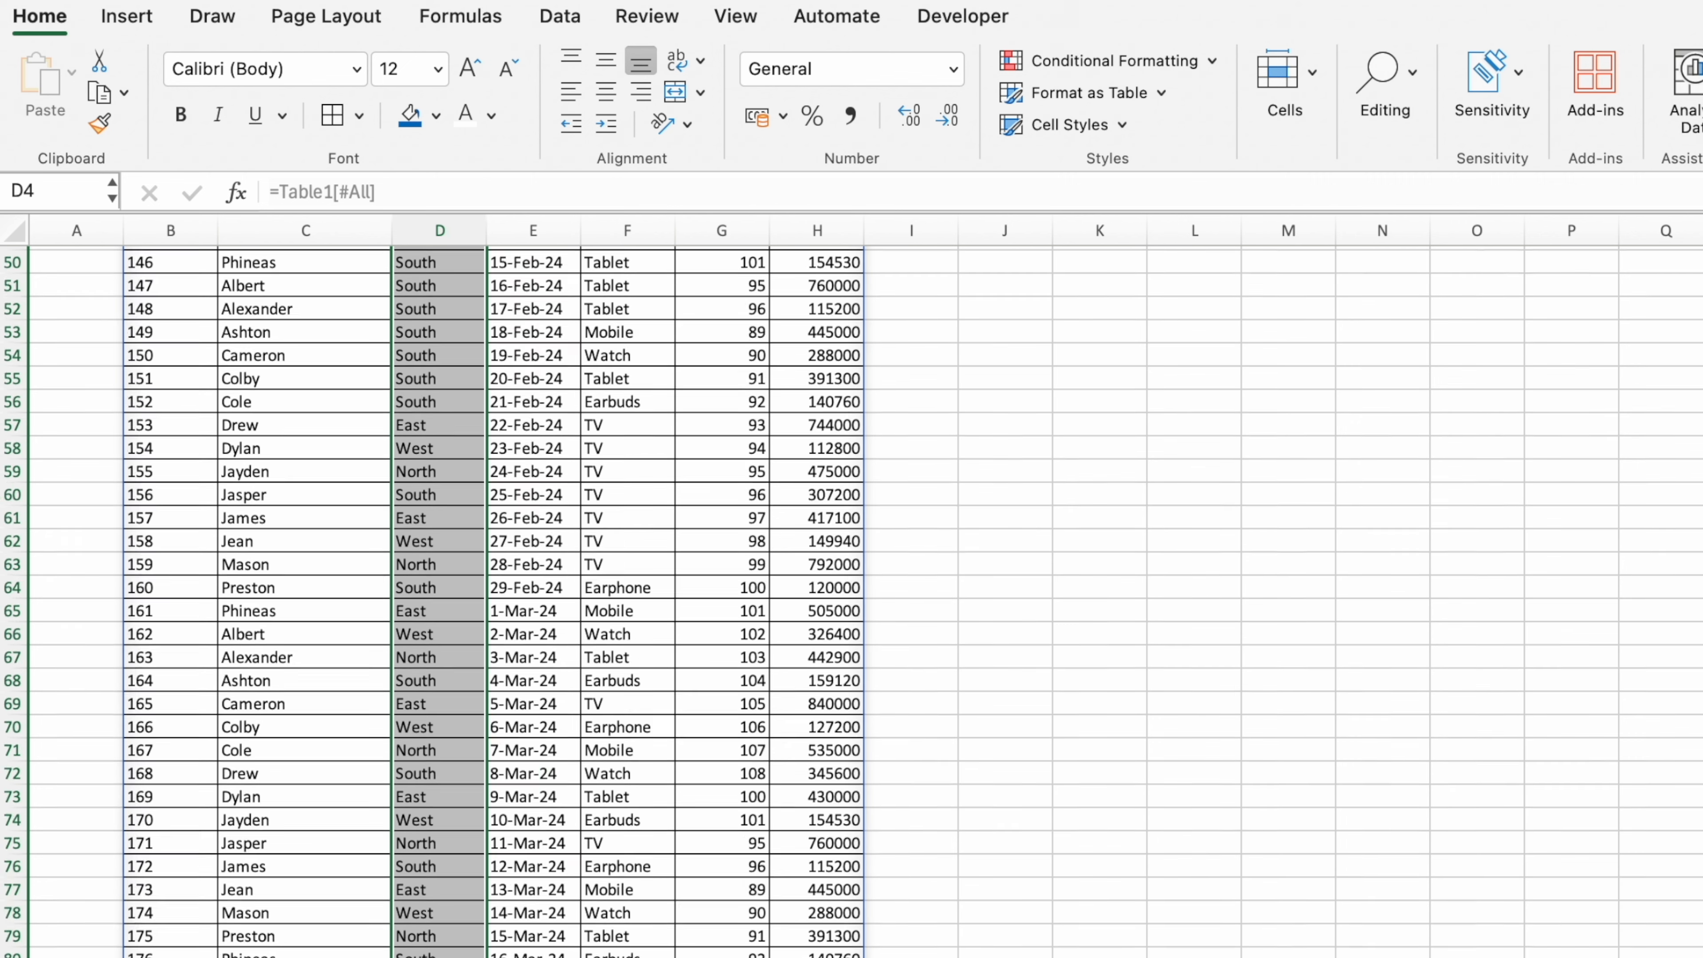
Turn off the worksheet gridlines
left_click(743, 17)
left_click(799, 94)
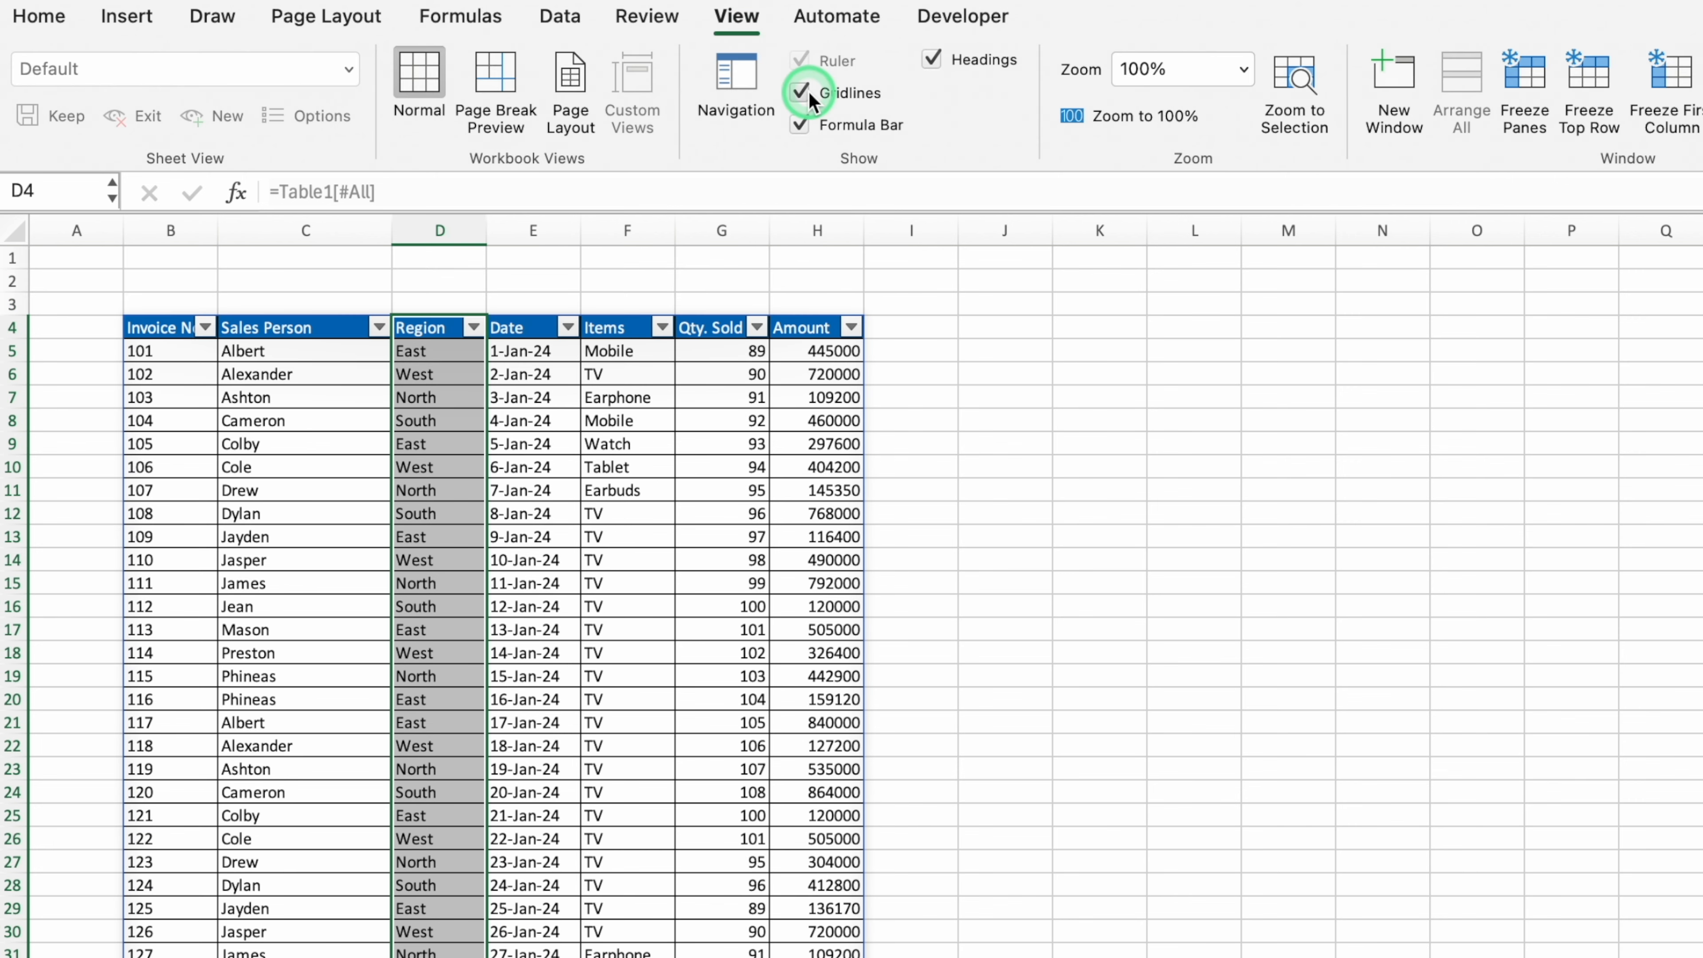
left_click(1099, 420)
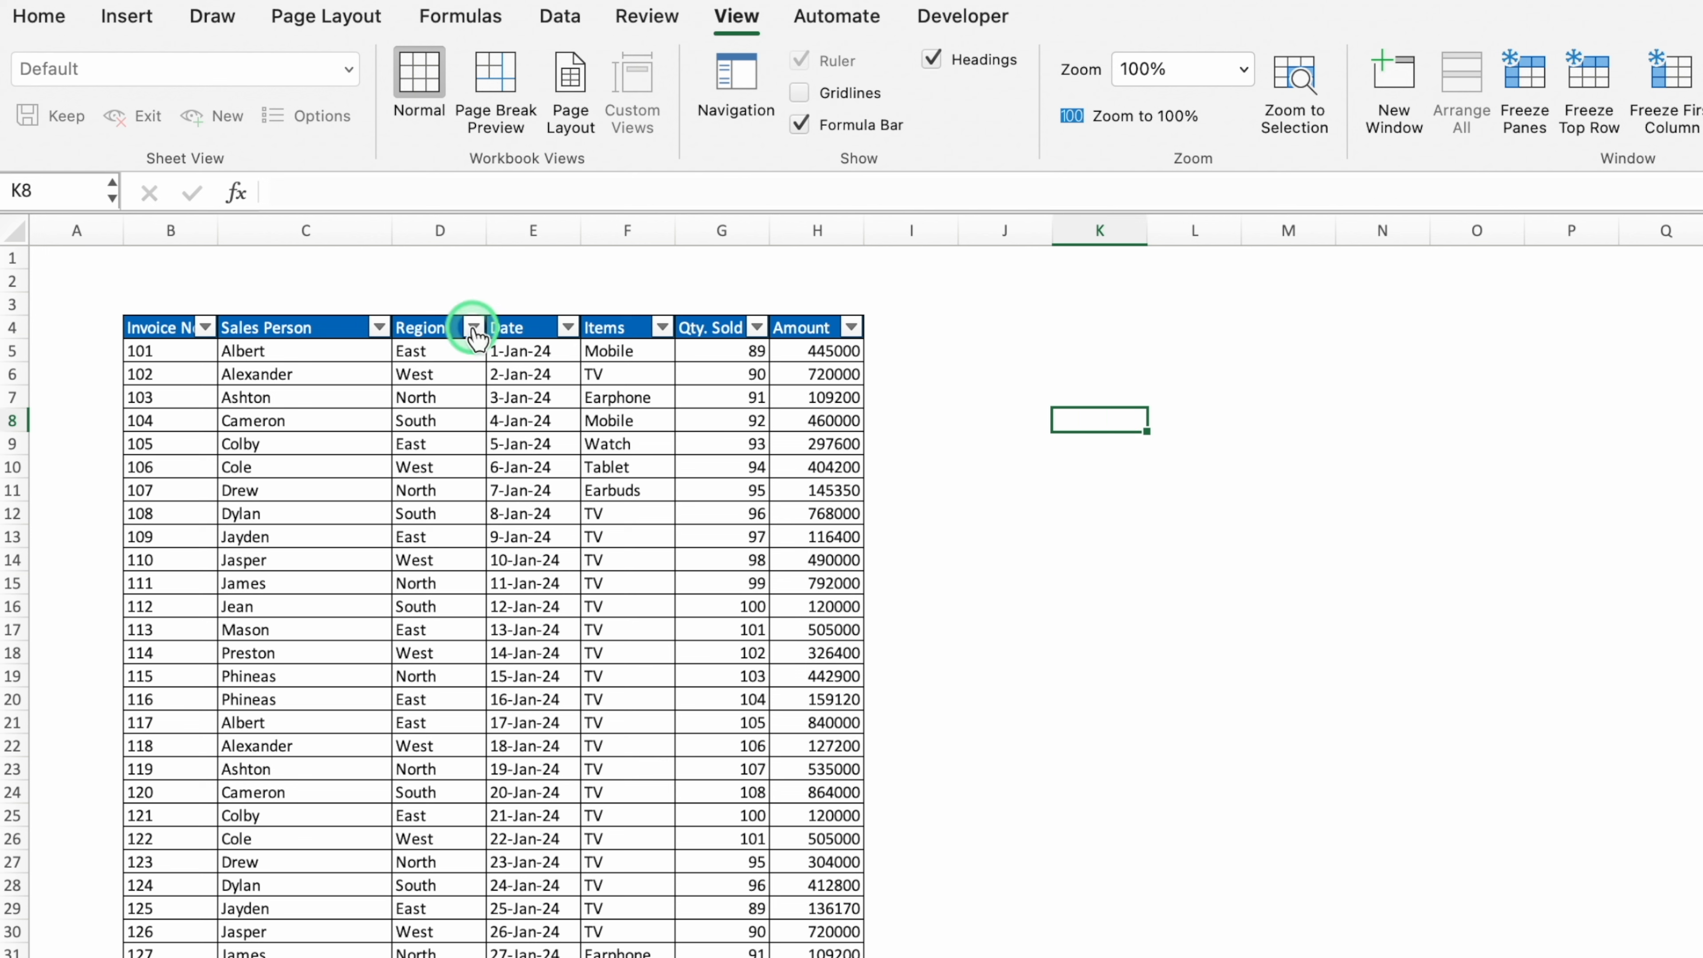
Filter the Region column to show only East
left_click(474, 327)
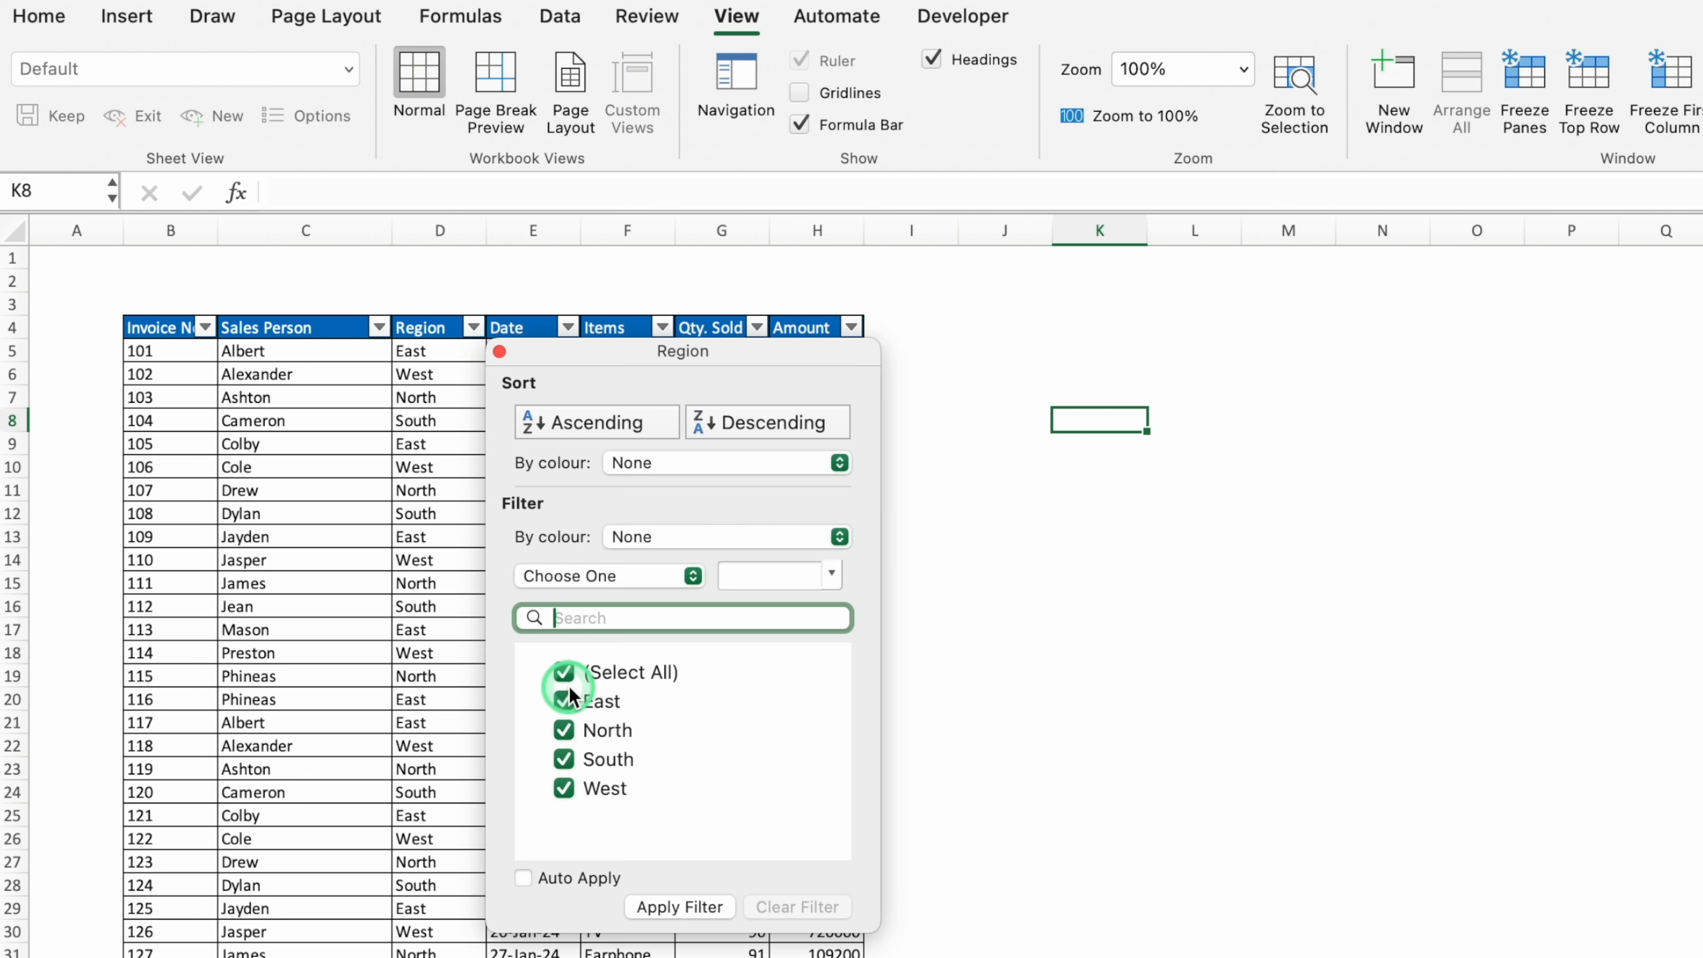
left_click(566, 678)
left_click(565, 672)
left_click(563, 701)
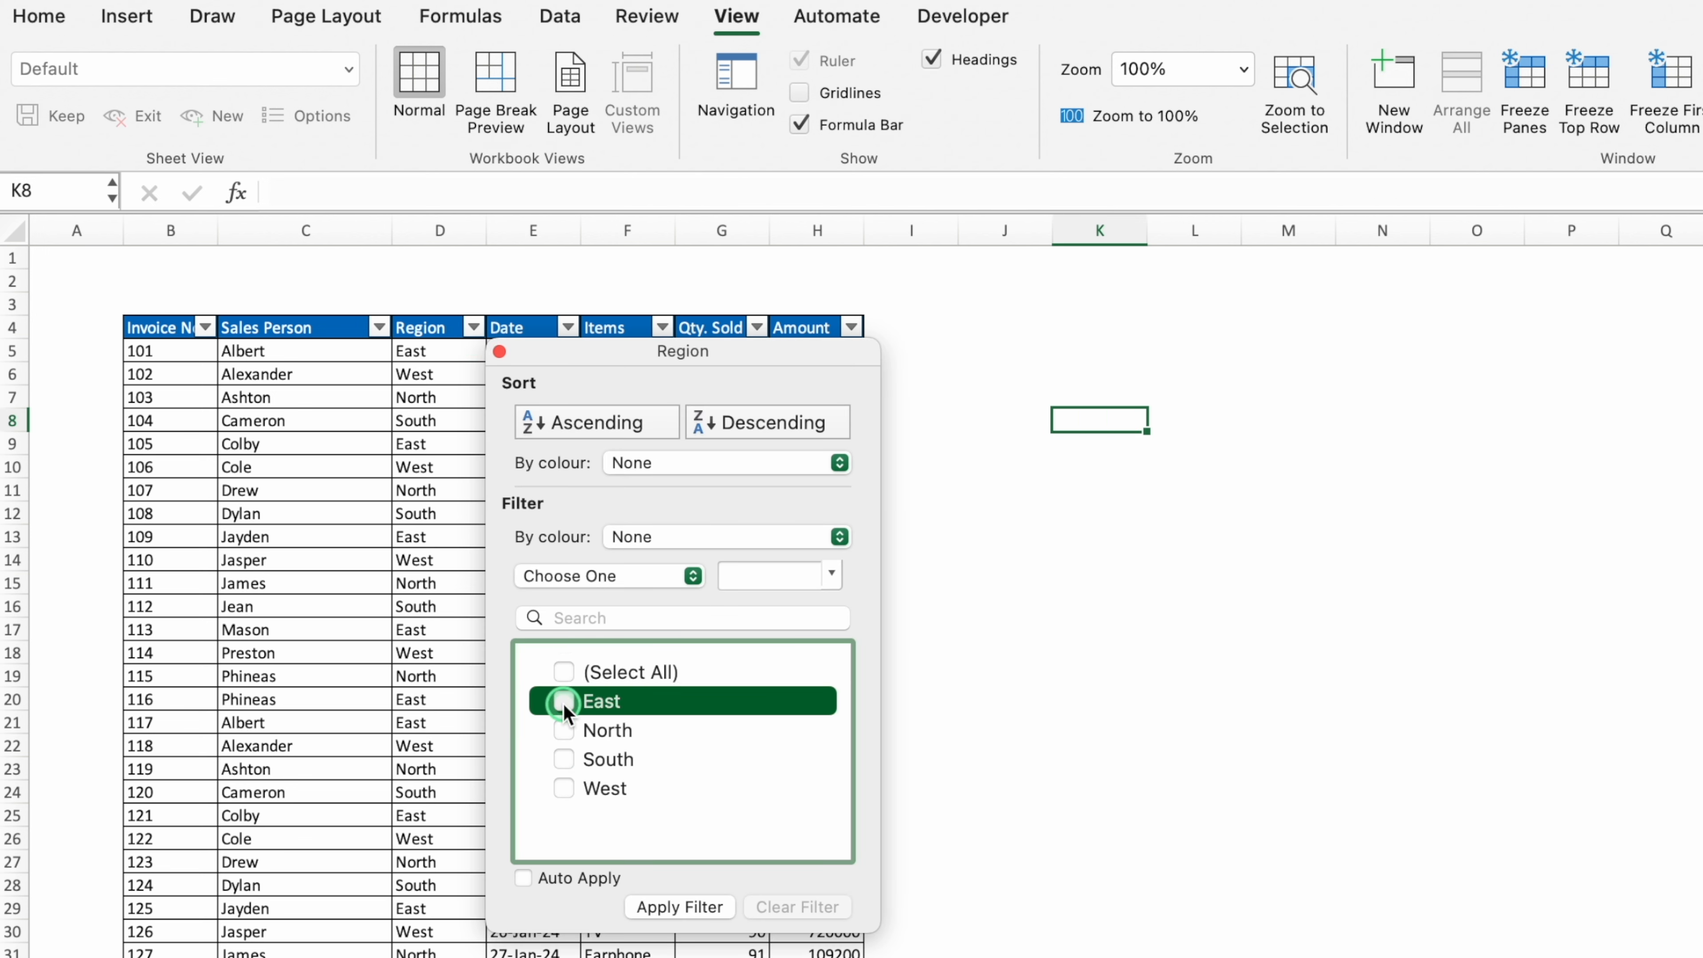
left_click(679, 907)
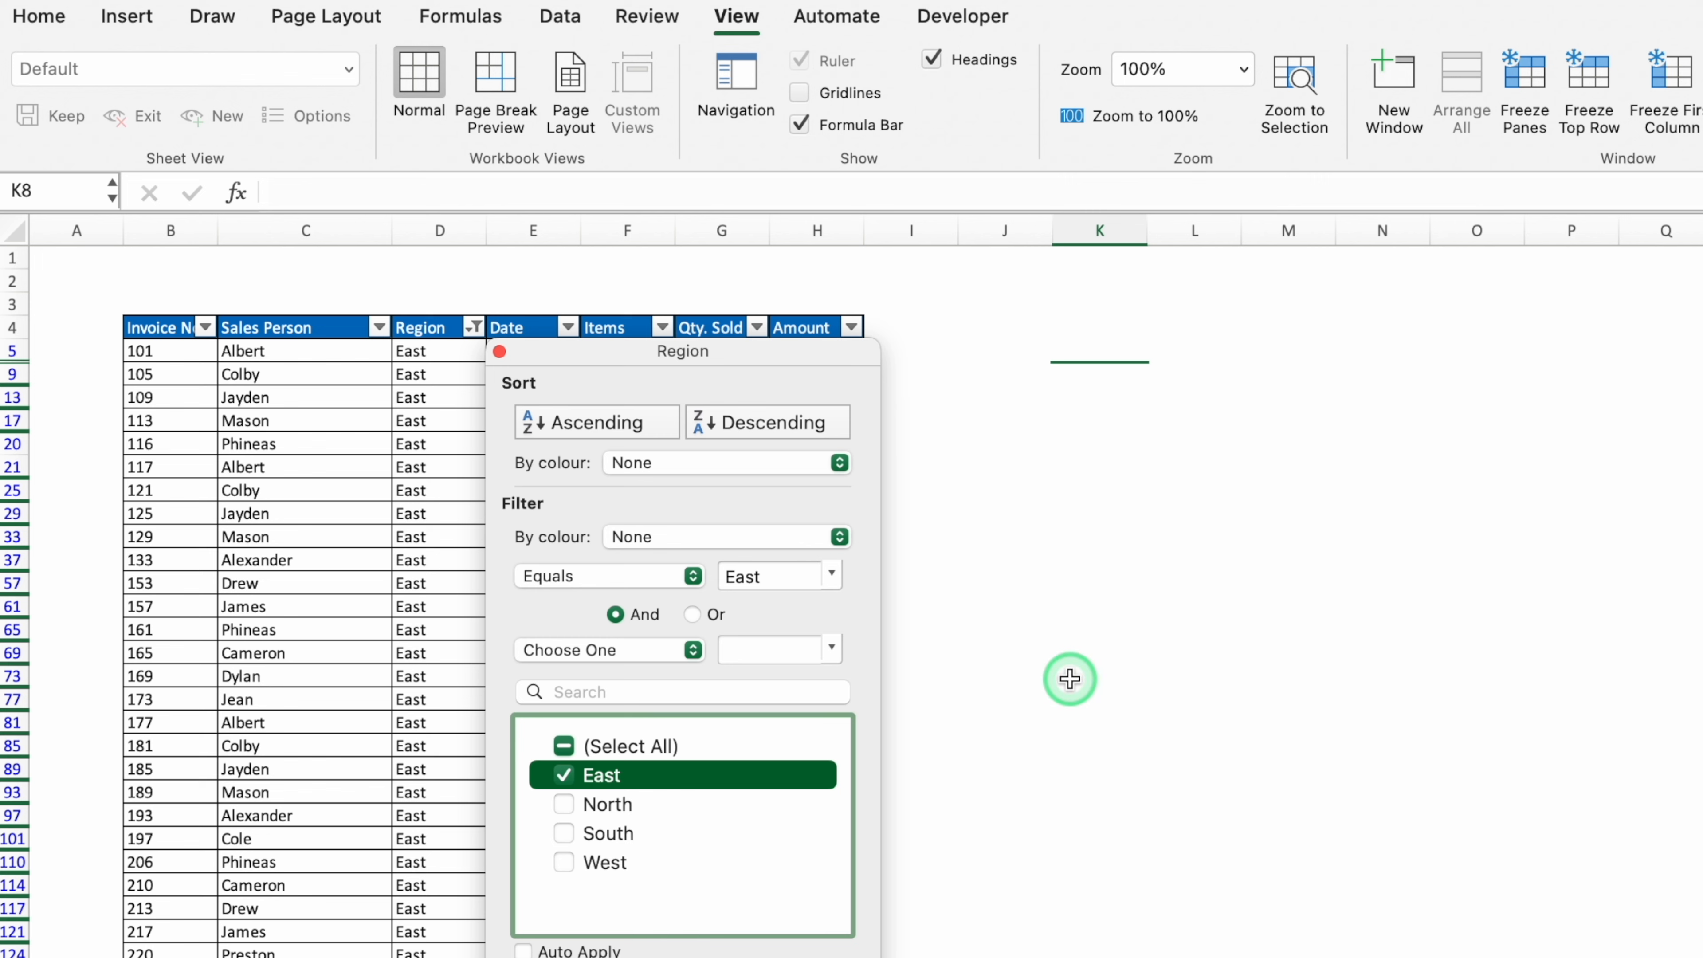
left_click(499, 351)
Narrow column A and widen the Invoice No. column
left_click(1028, 511)
left_click_drag(125, 230, 62, 236)
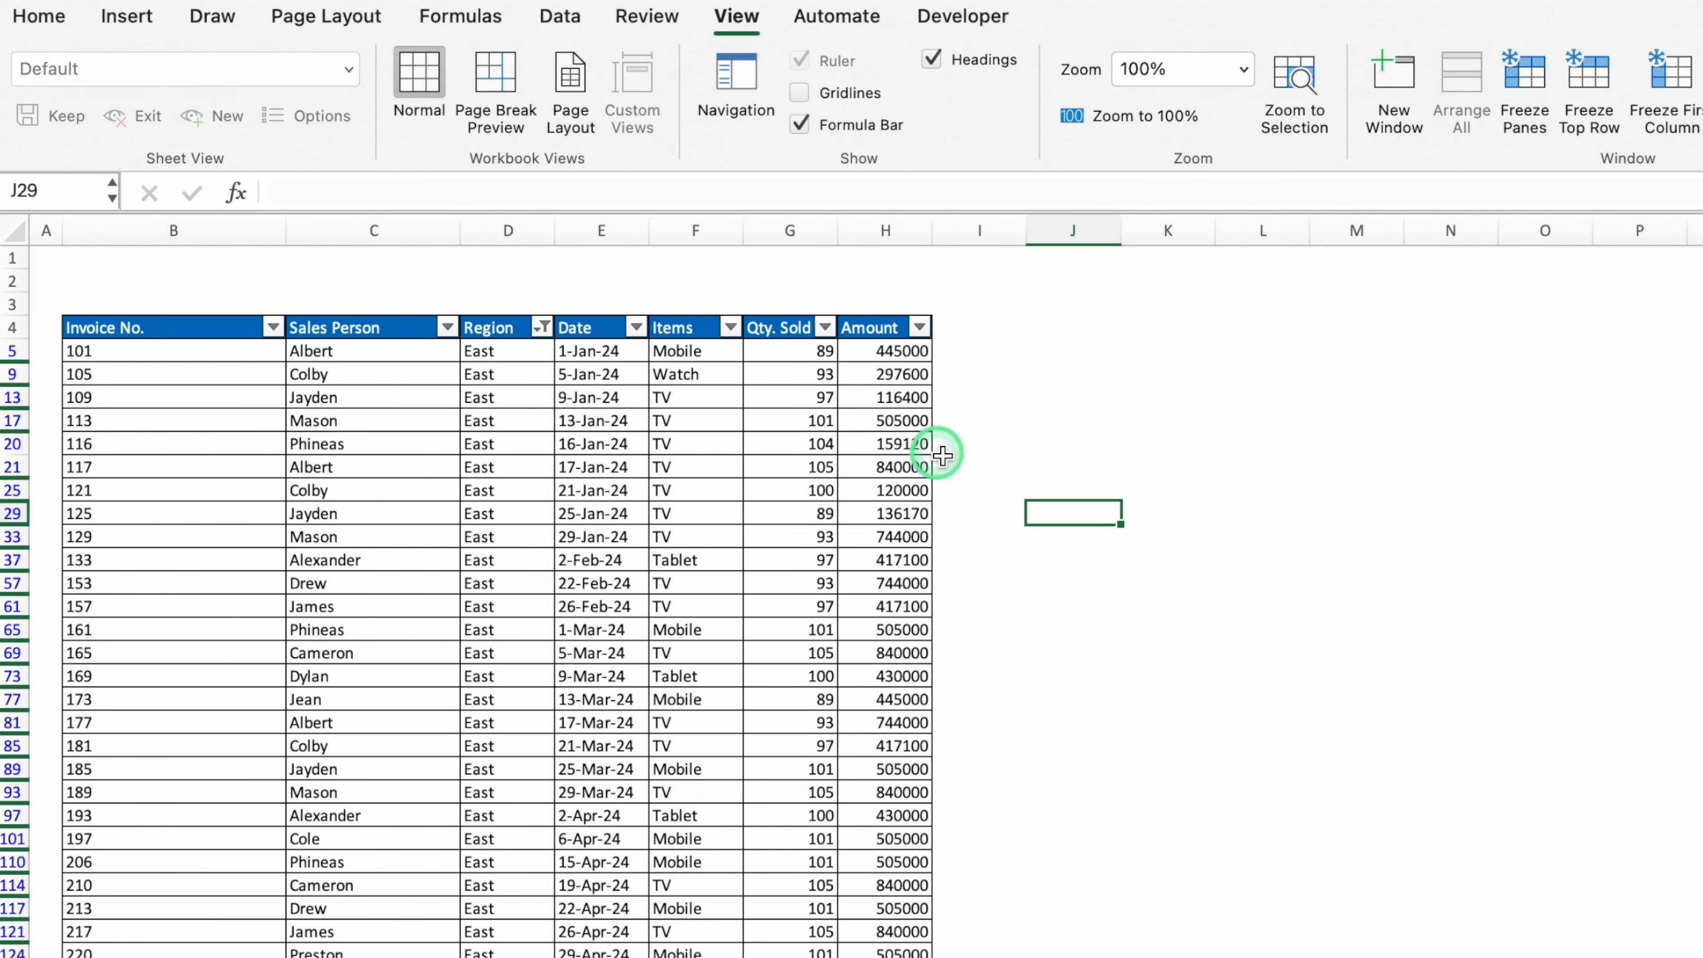
left_click(1219, 561)
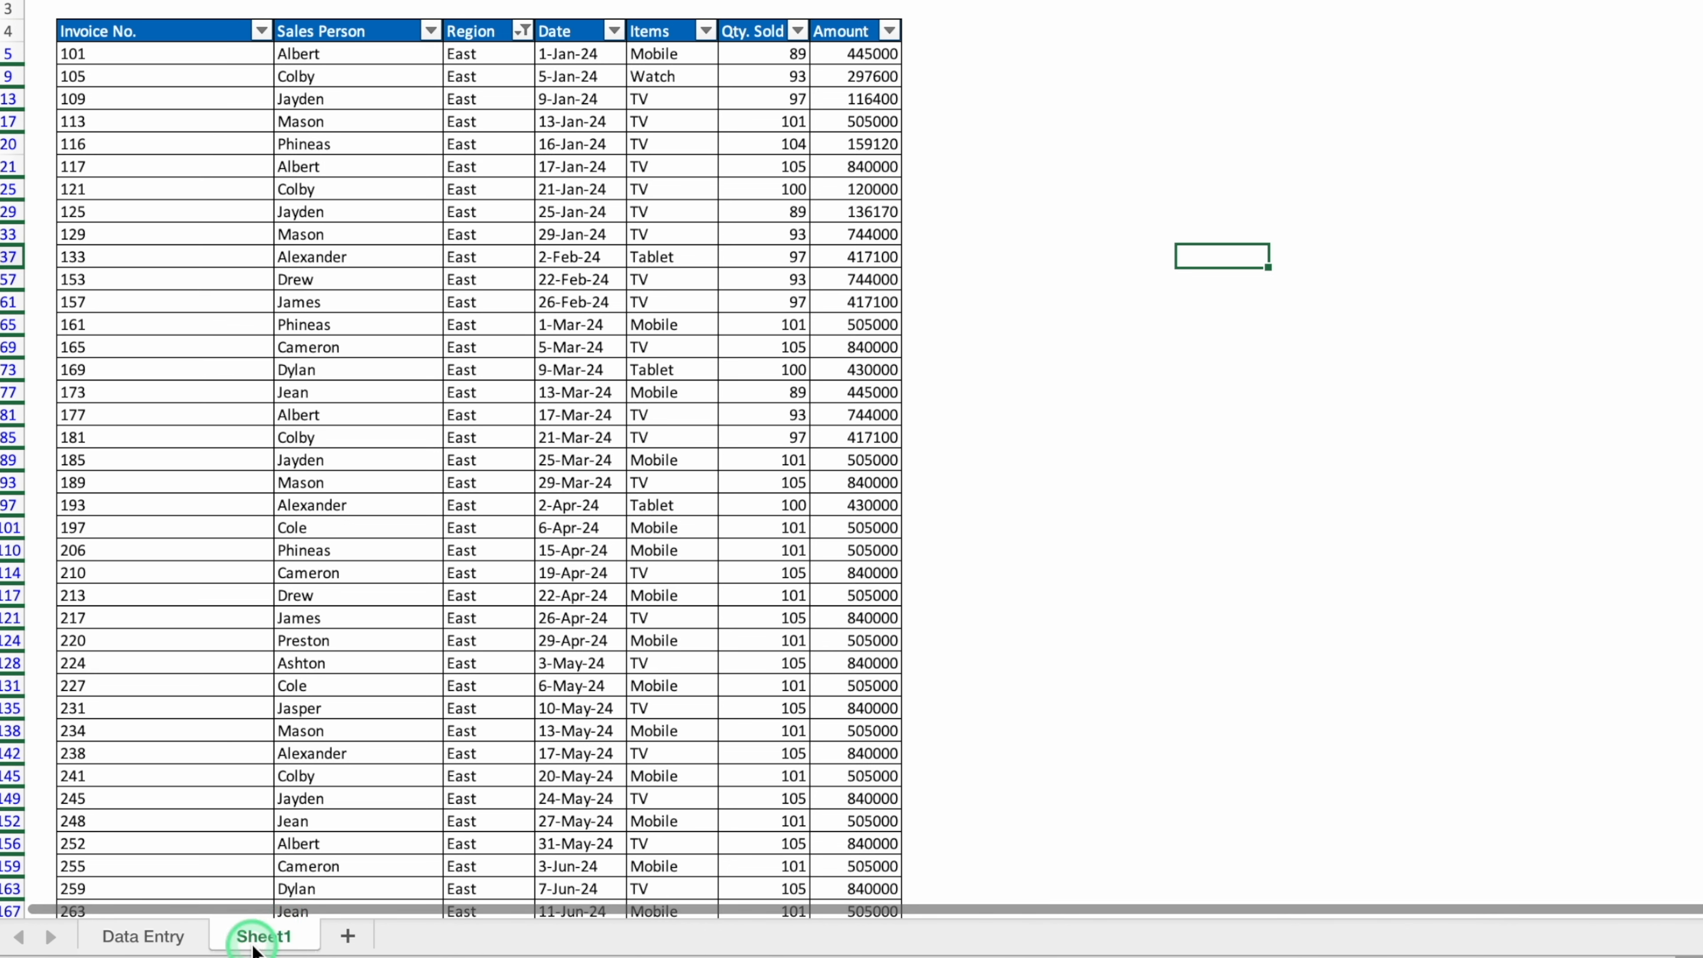
Make three copies of Sheet1 and rename the four sheets East, West, North and South
left_click_drag(253, 949, 521, 946)
left_click_drag(521, 946, 590, 945)
double_click(264, 937)
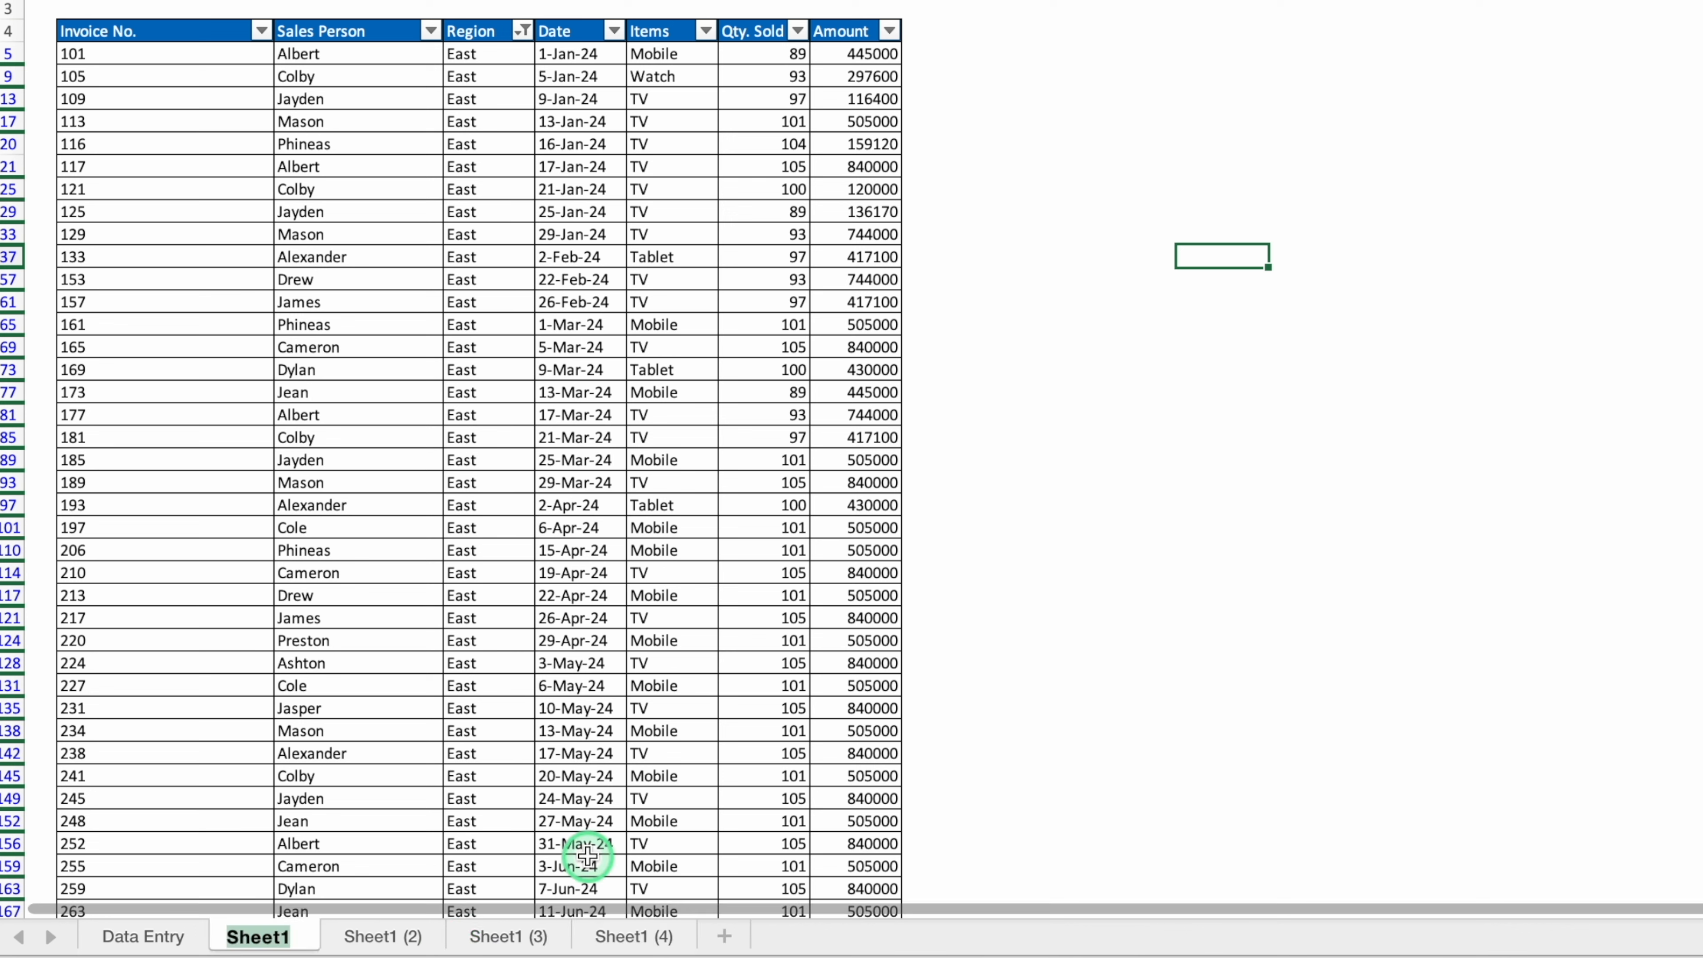
type("East")
double_click(366, 936)
type("West")
double_click(469, 936)
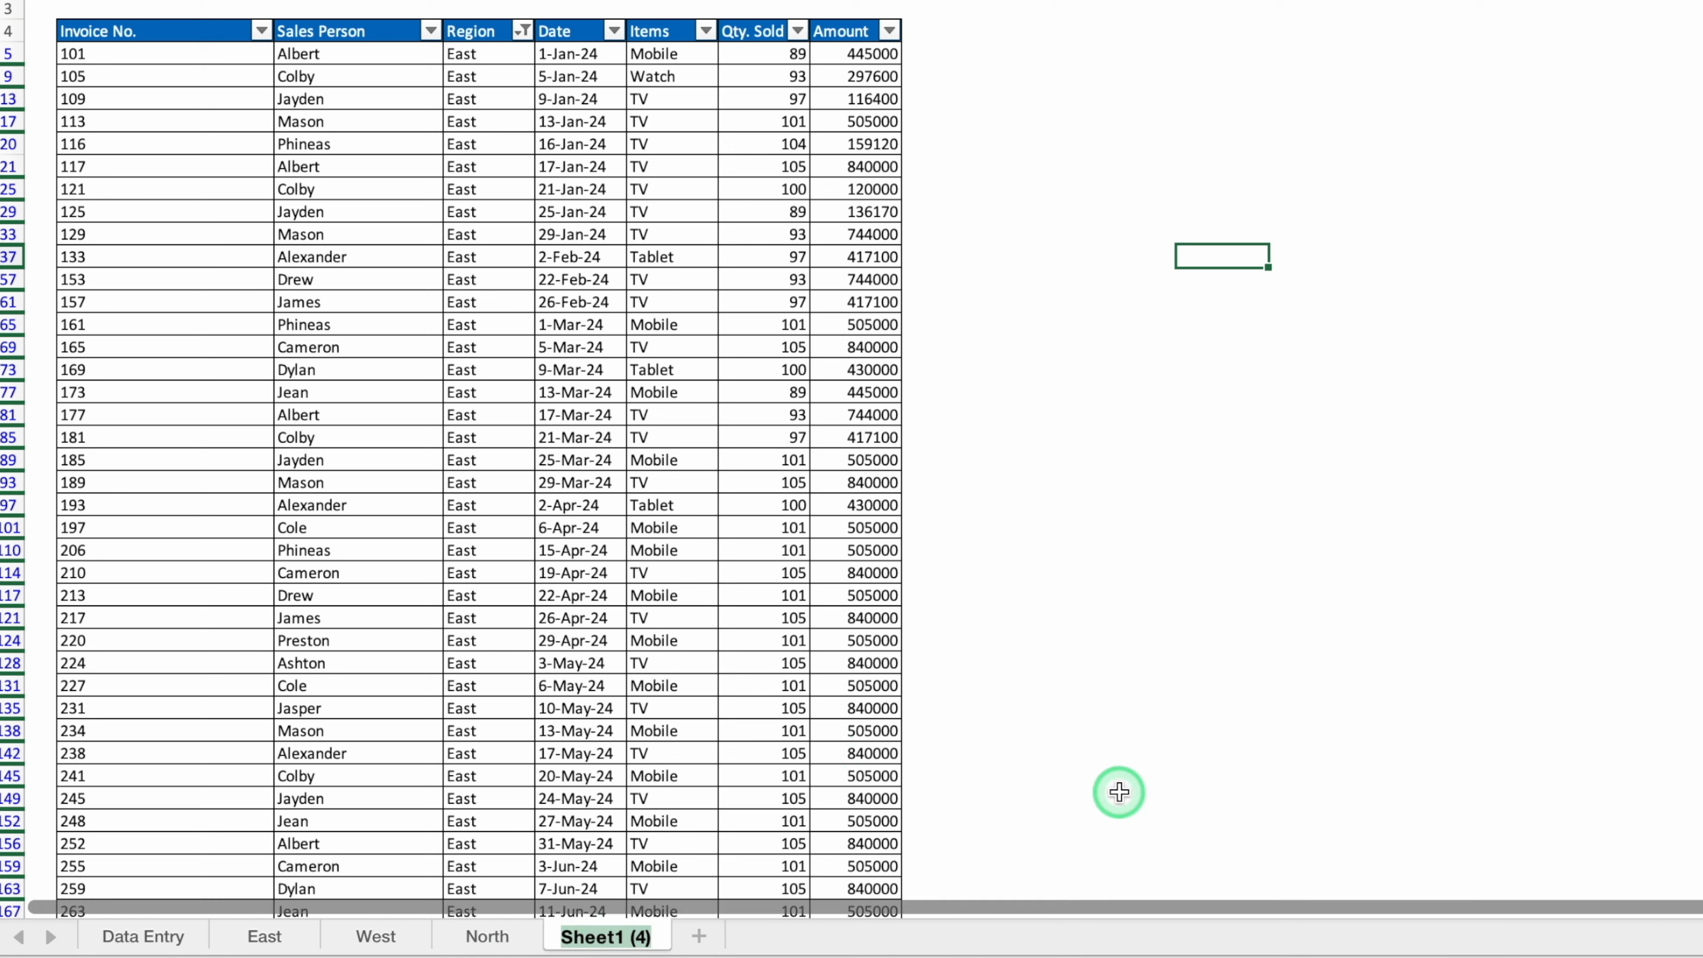
type("South")
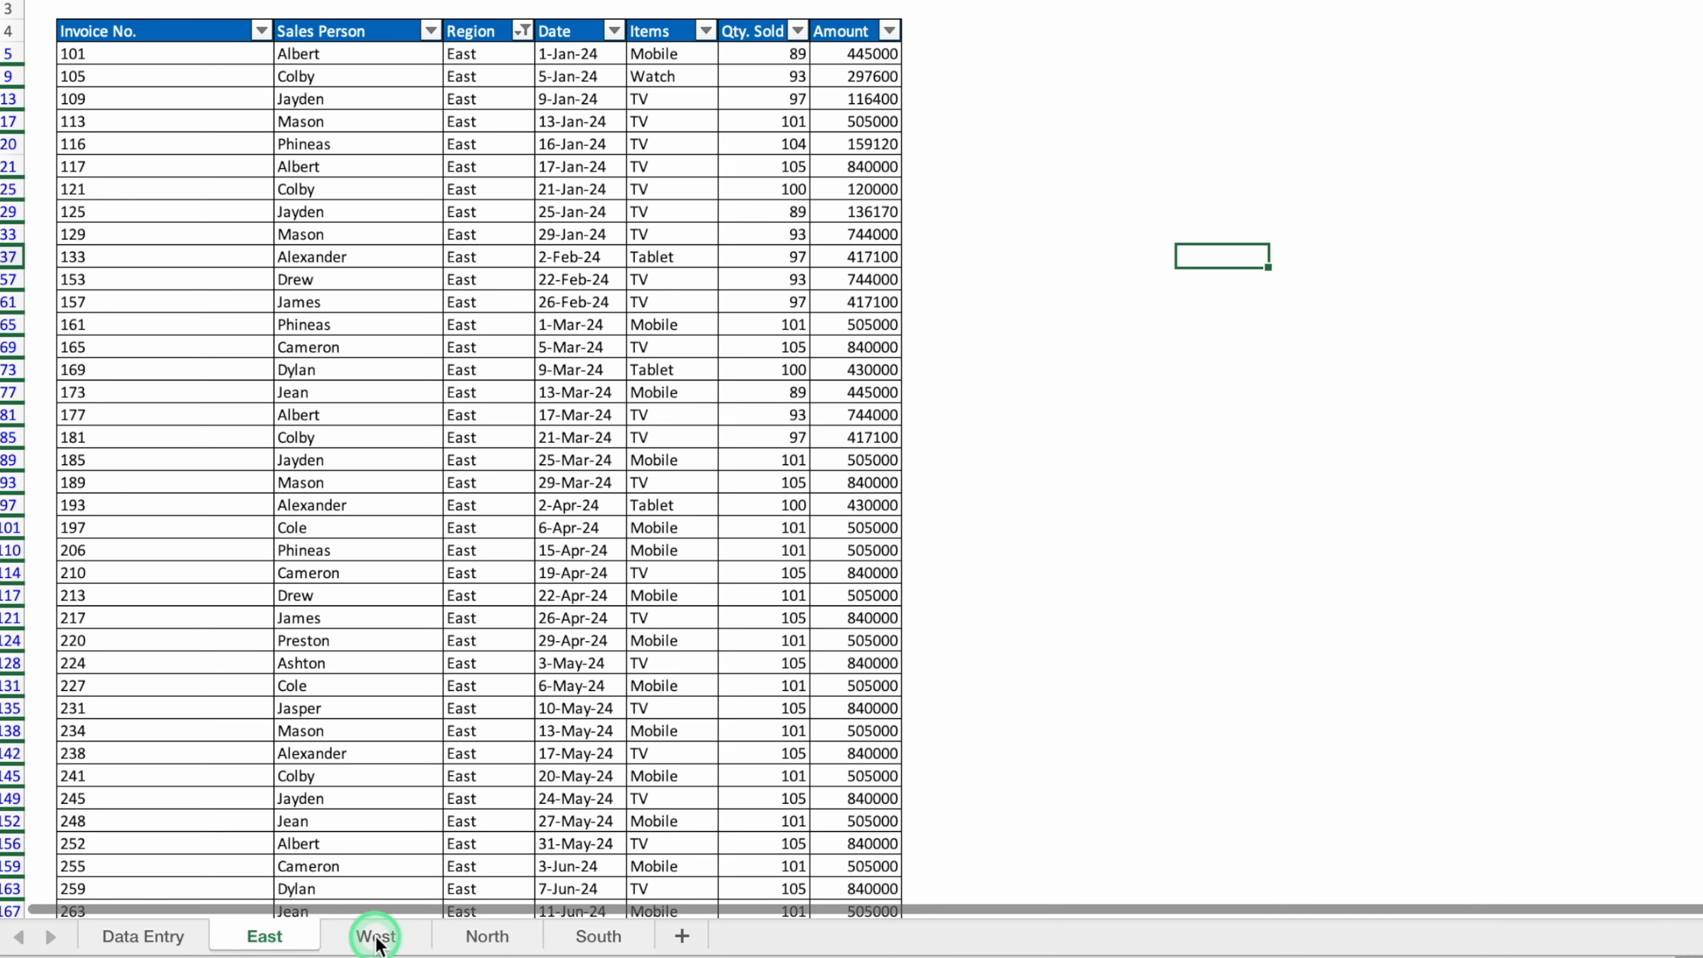
On the West sheet, change the Region filter to show only West
left_click(374, 935)
left_click(481, 32)
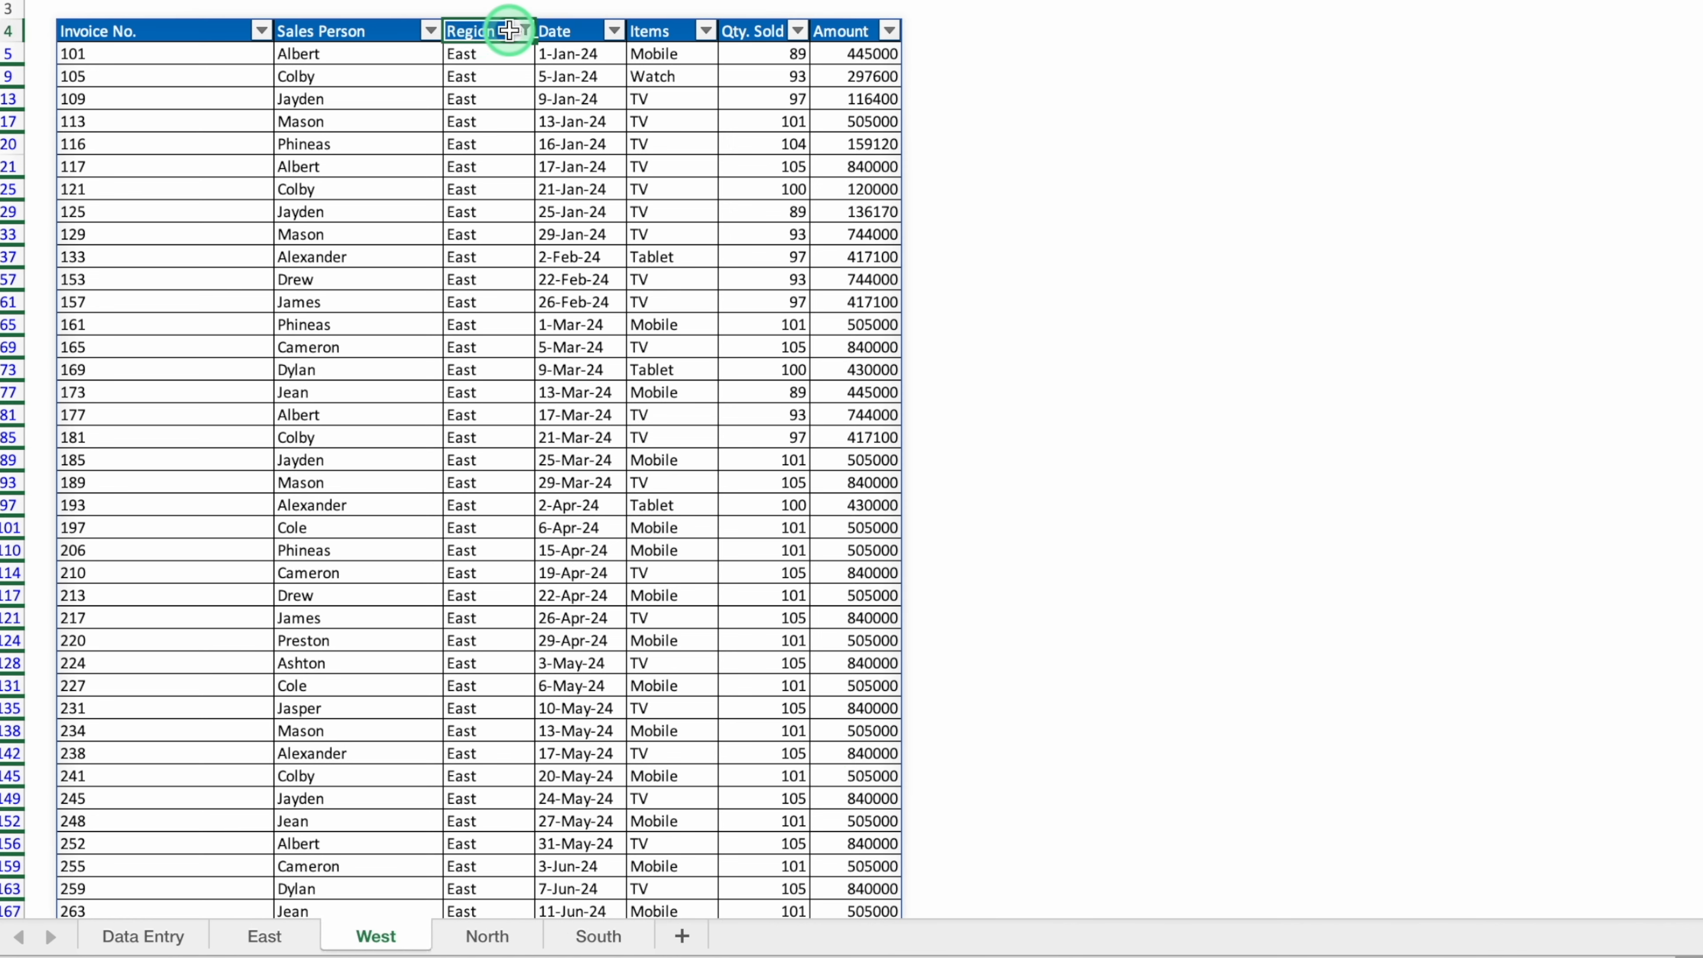
left_click(525, 31)
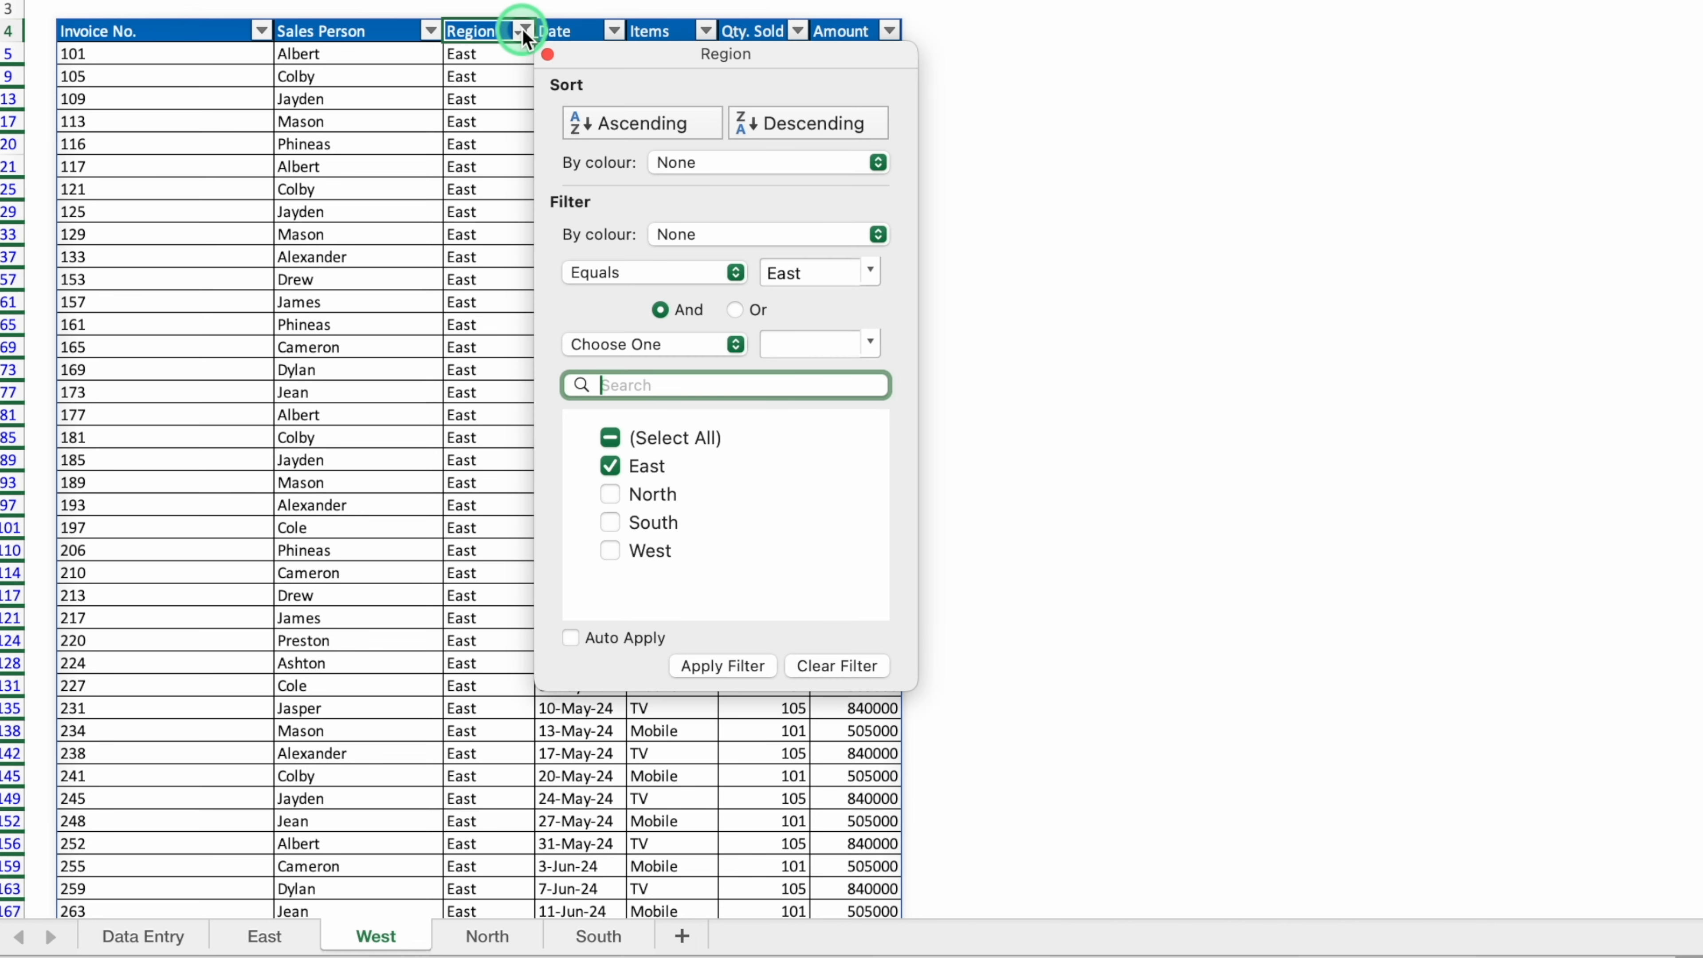
left_click(609, 466)
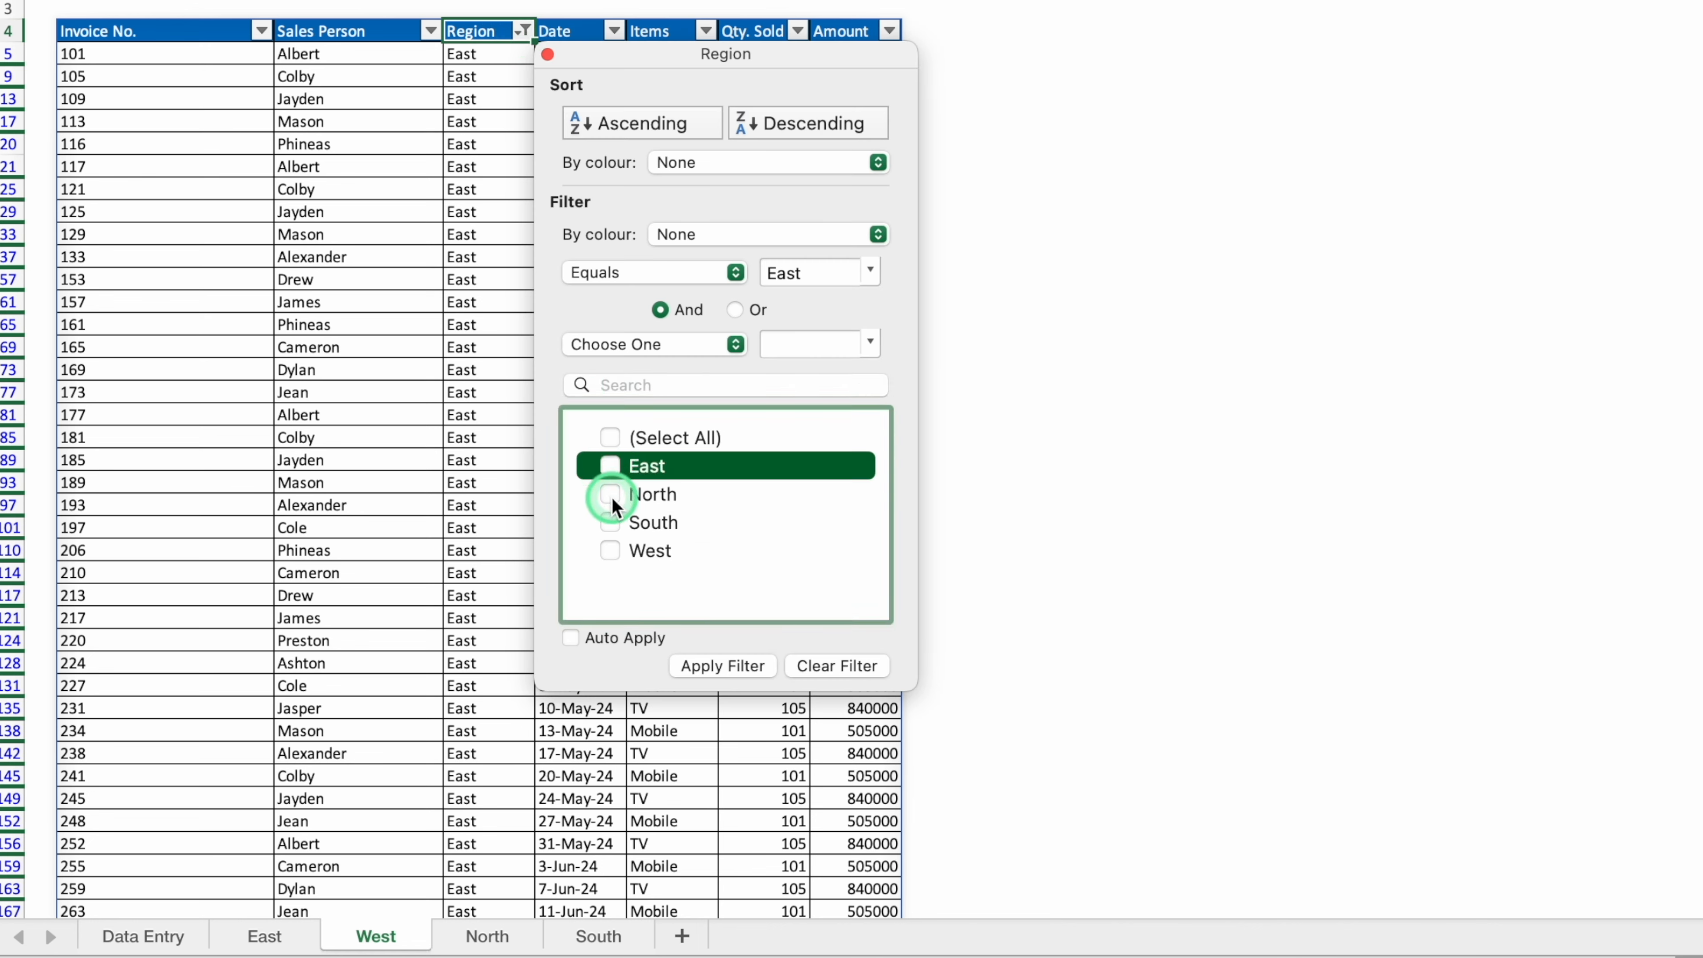
left_click(609, 550)
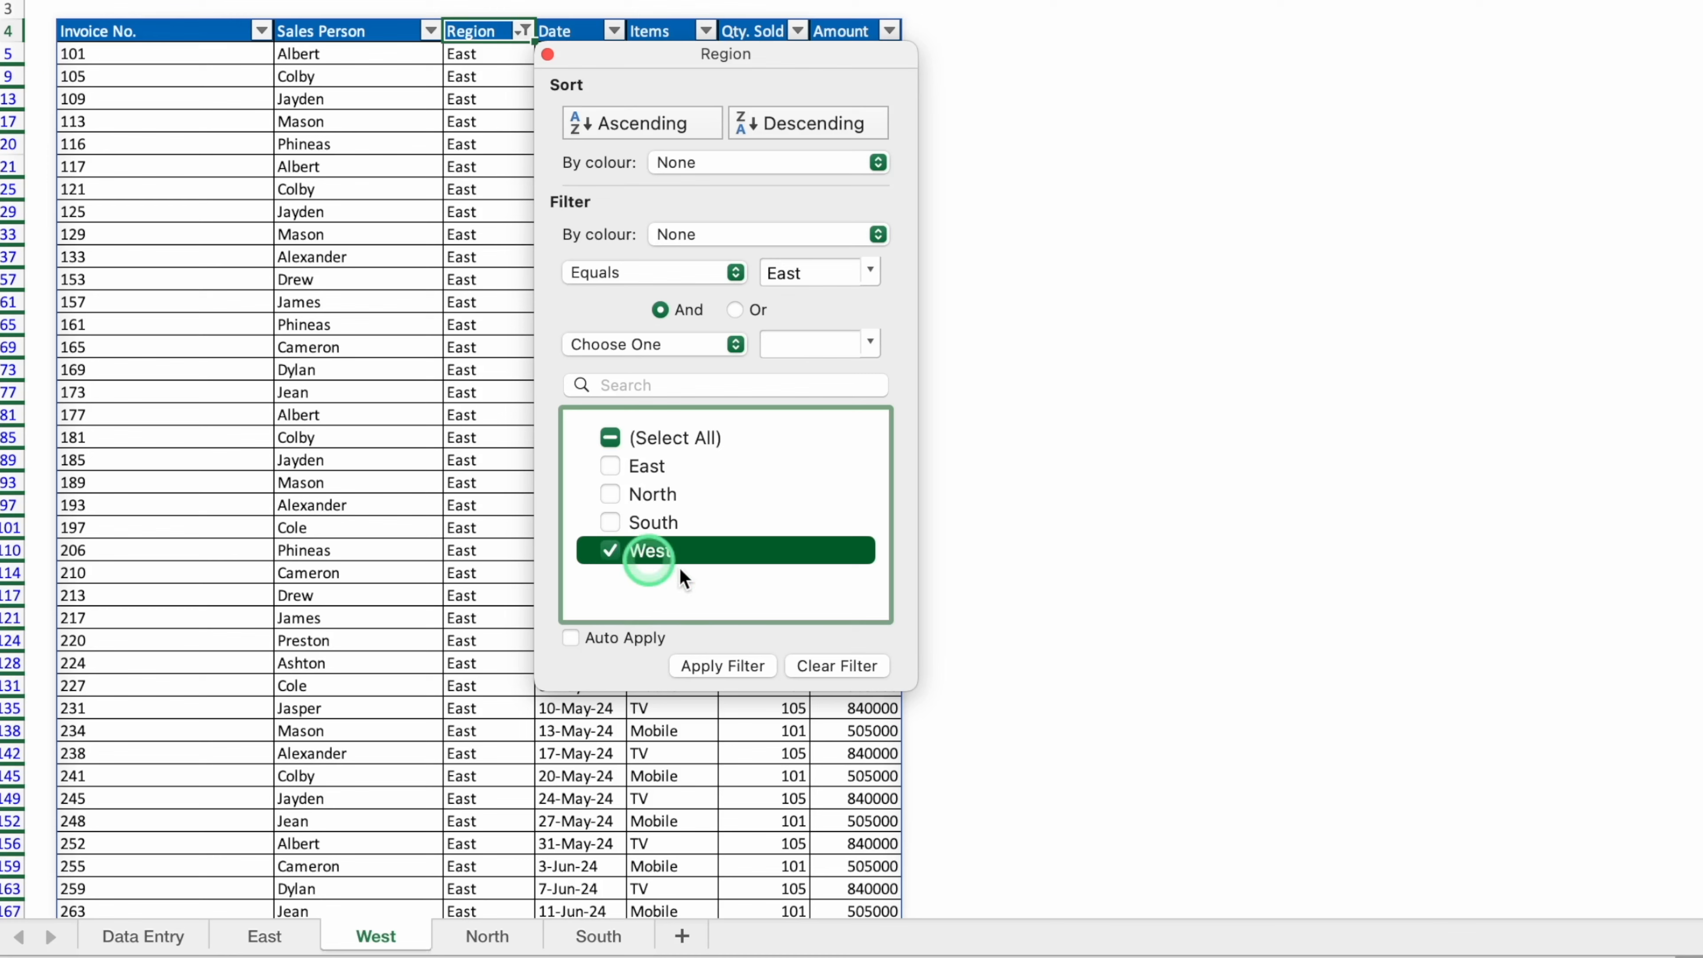
left_click(727, 666)
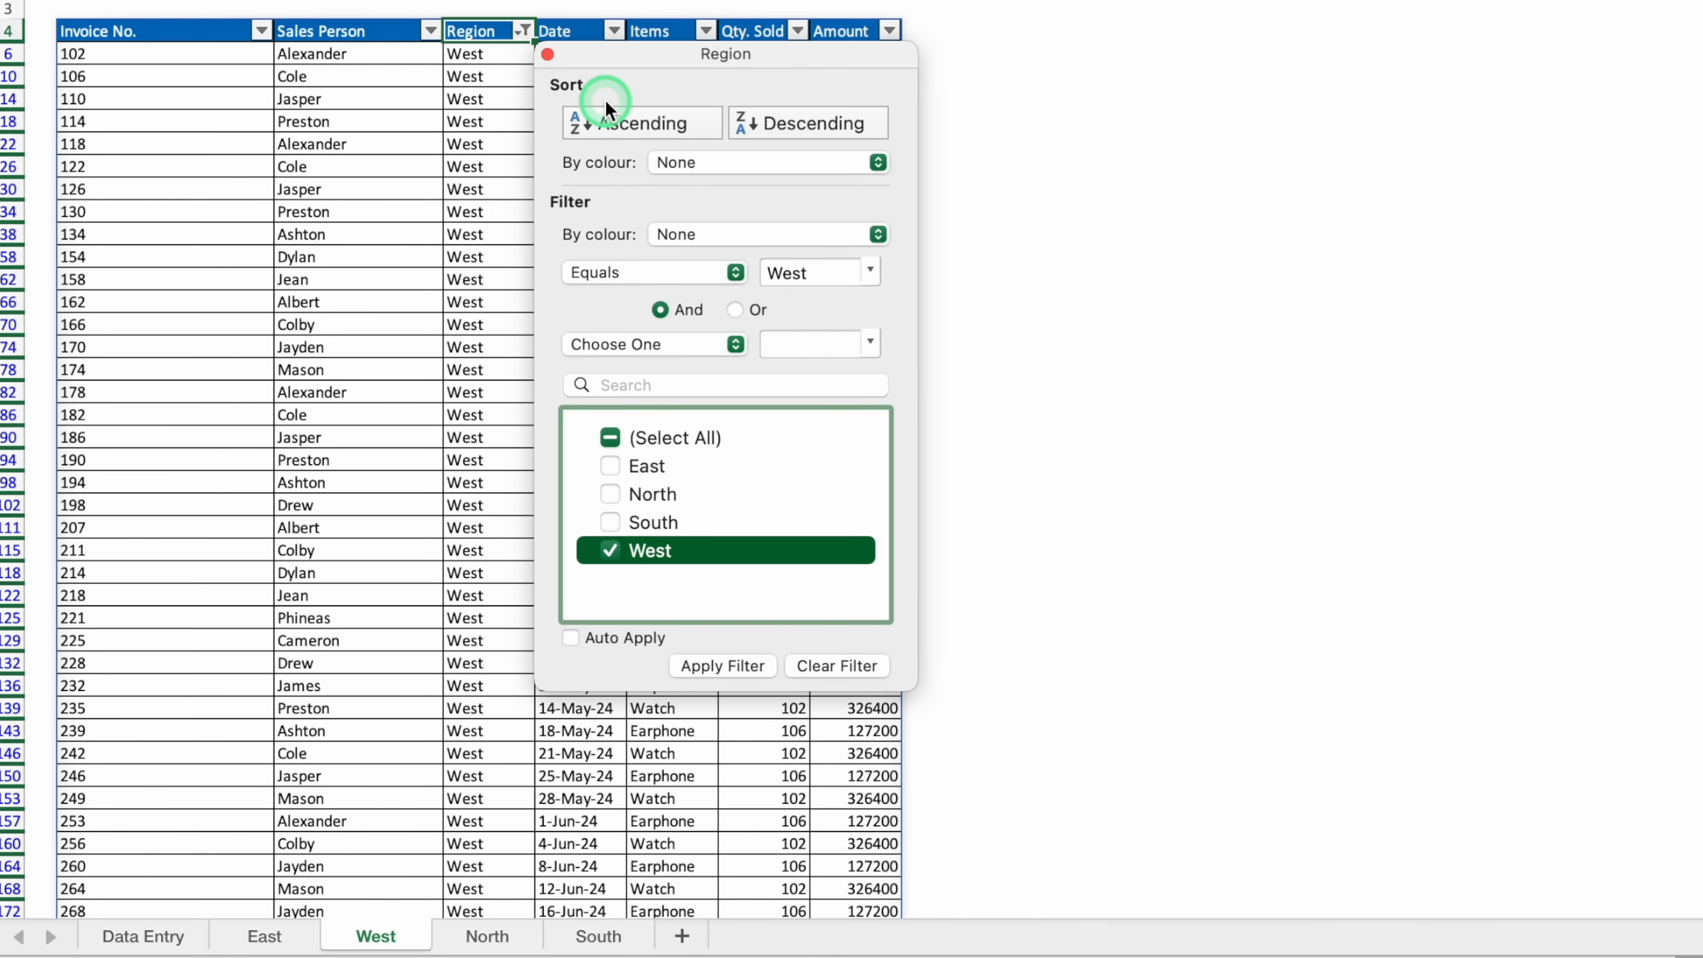
left_click(548, 52)
On the North sheet, change the Region filter to show only North
left_click(487, 935)
left_click(521, 31)
left_click(598, 497)
left_click(611, 493)
left_click(736, 666)
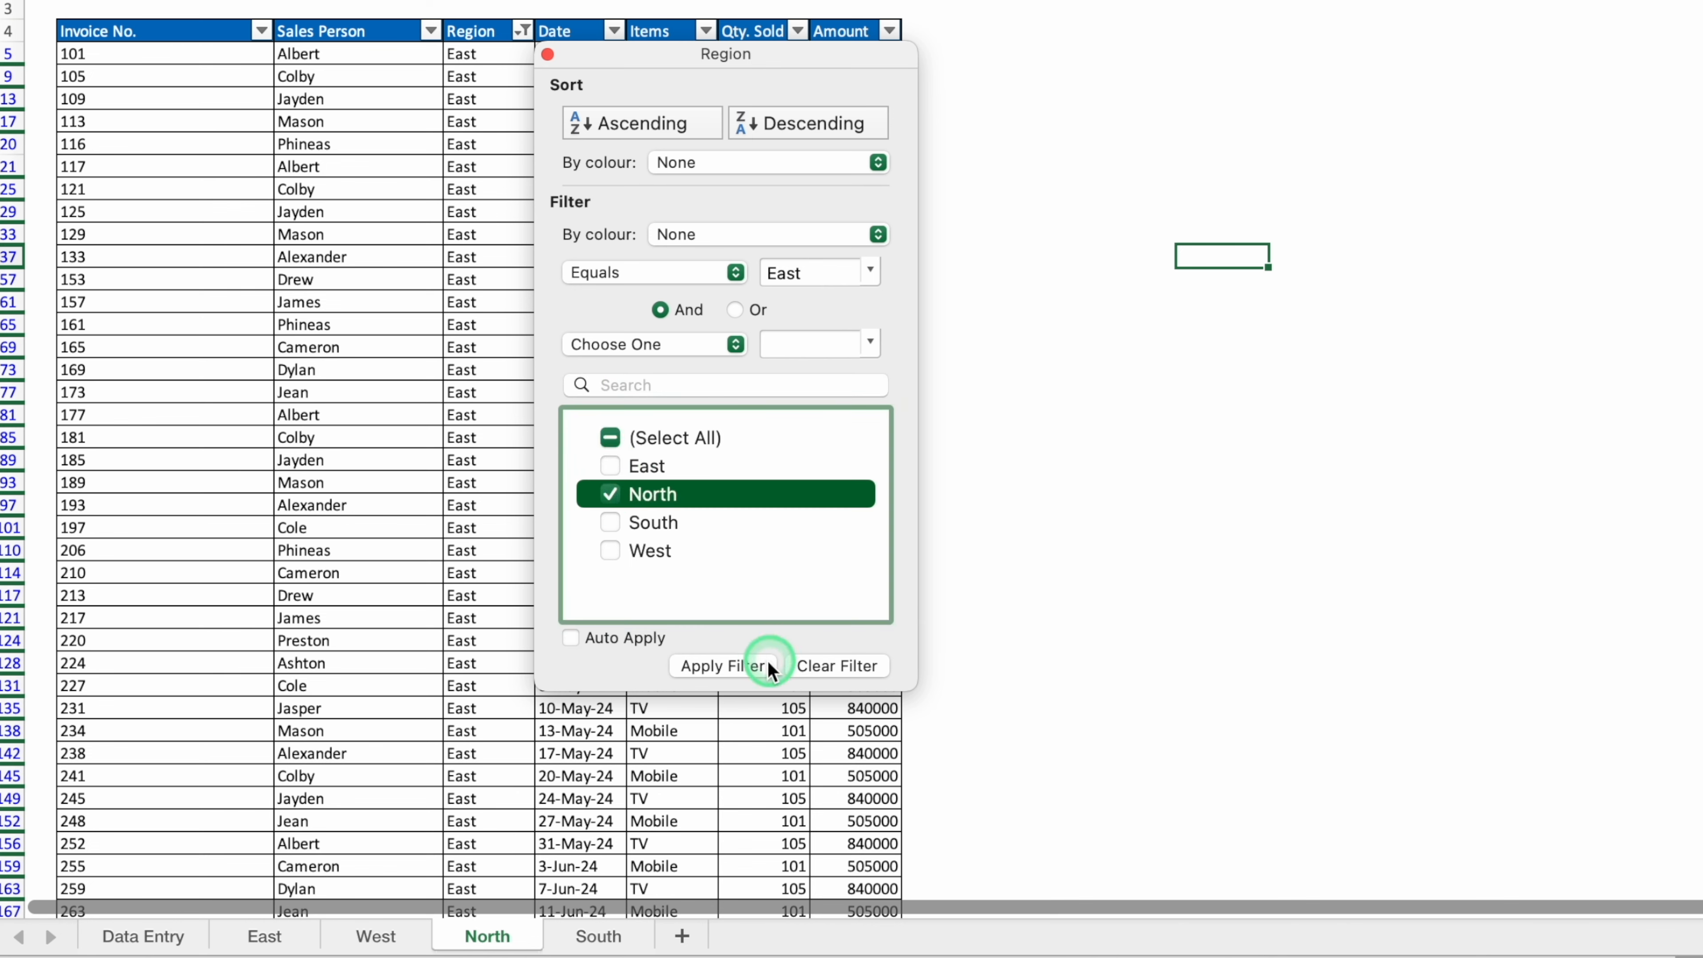
left_click(548, 54)
On the South sheet, change the Region filter to show only South
left_click(599, 936)
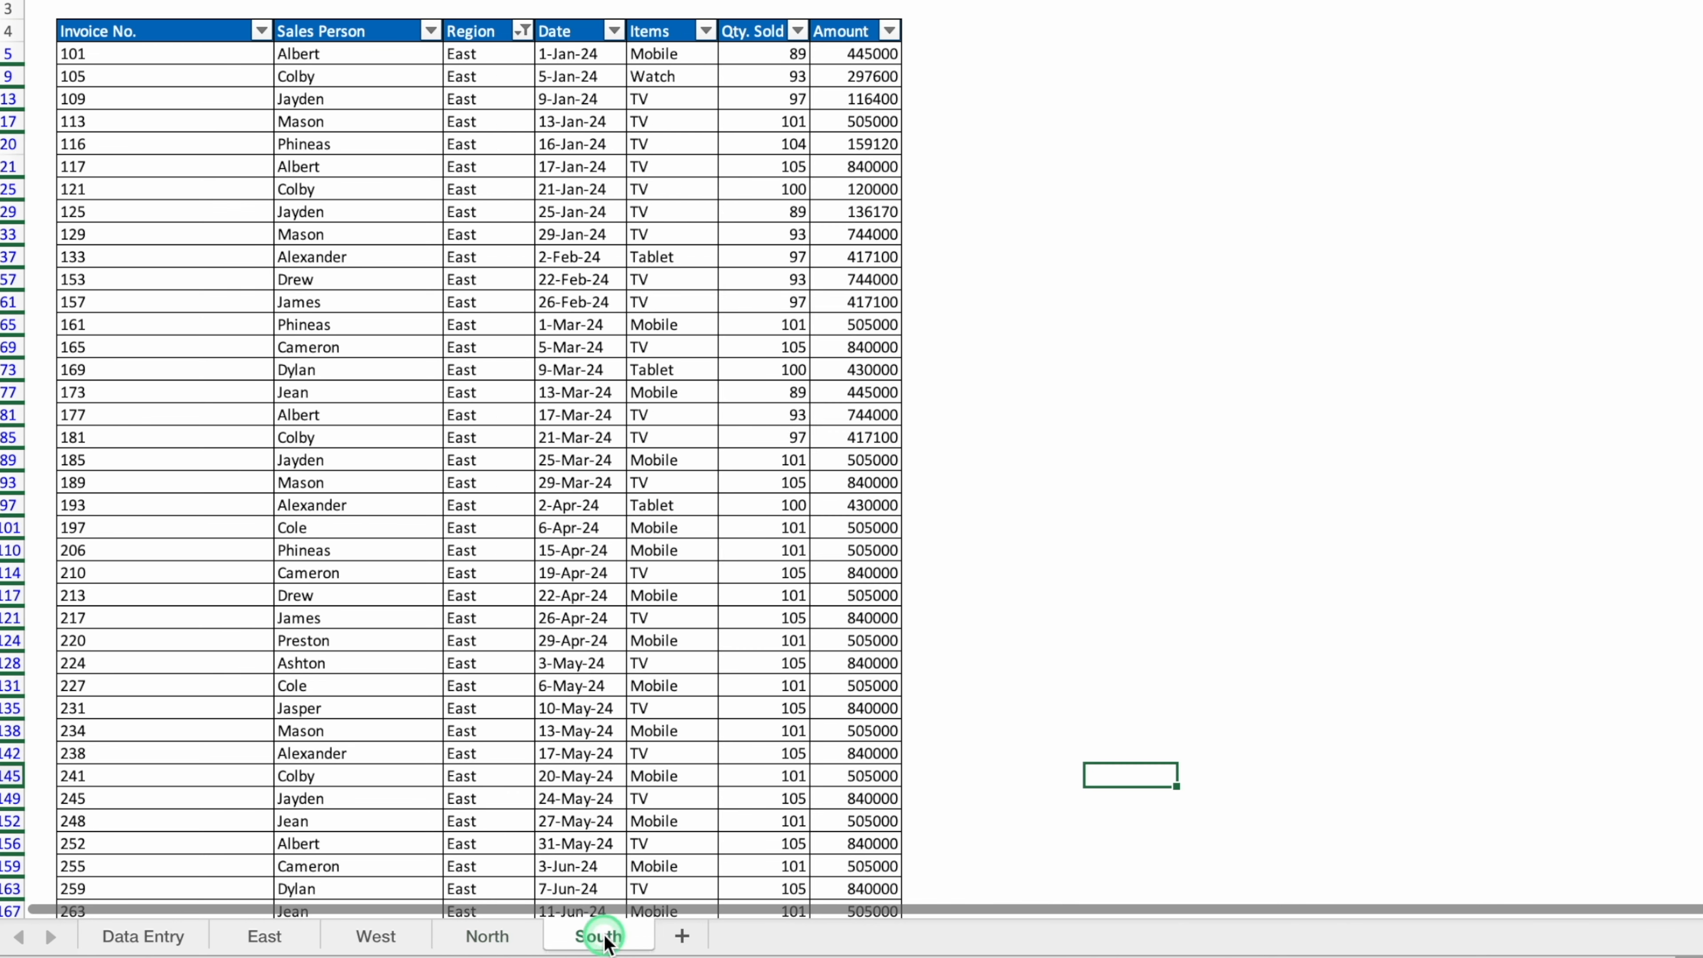
left_click(522, 31)
left_click(610, 466)
left_click(610, 522)
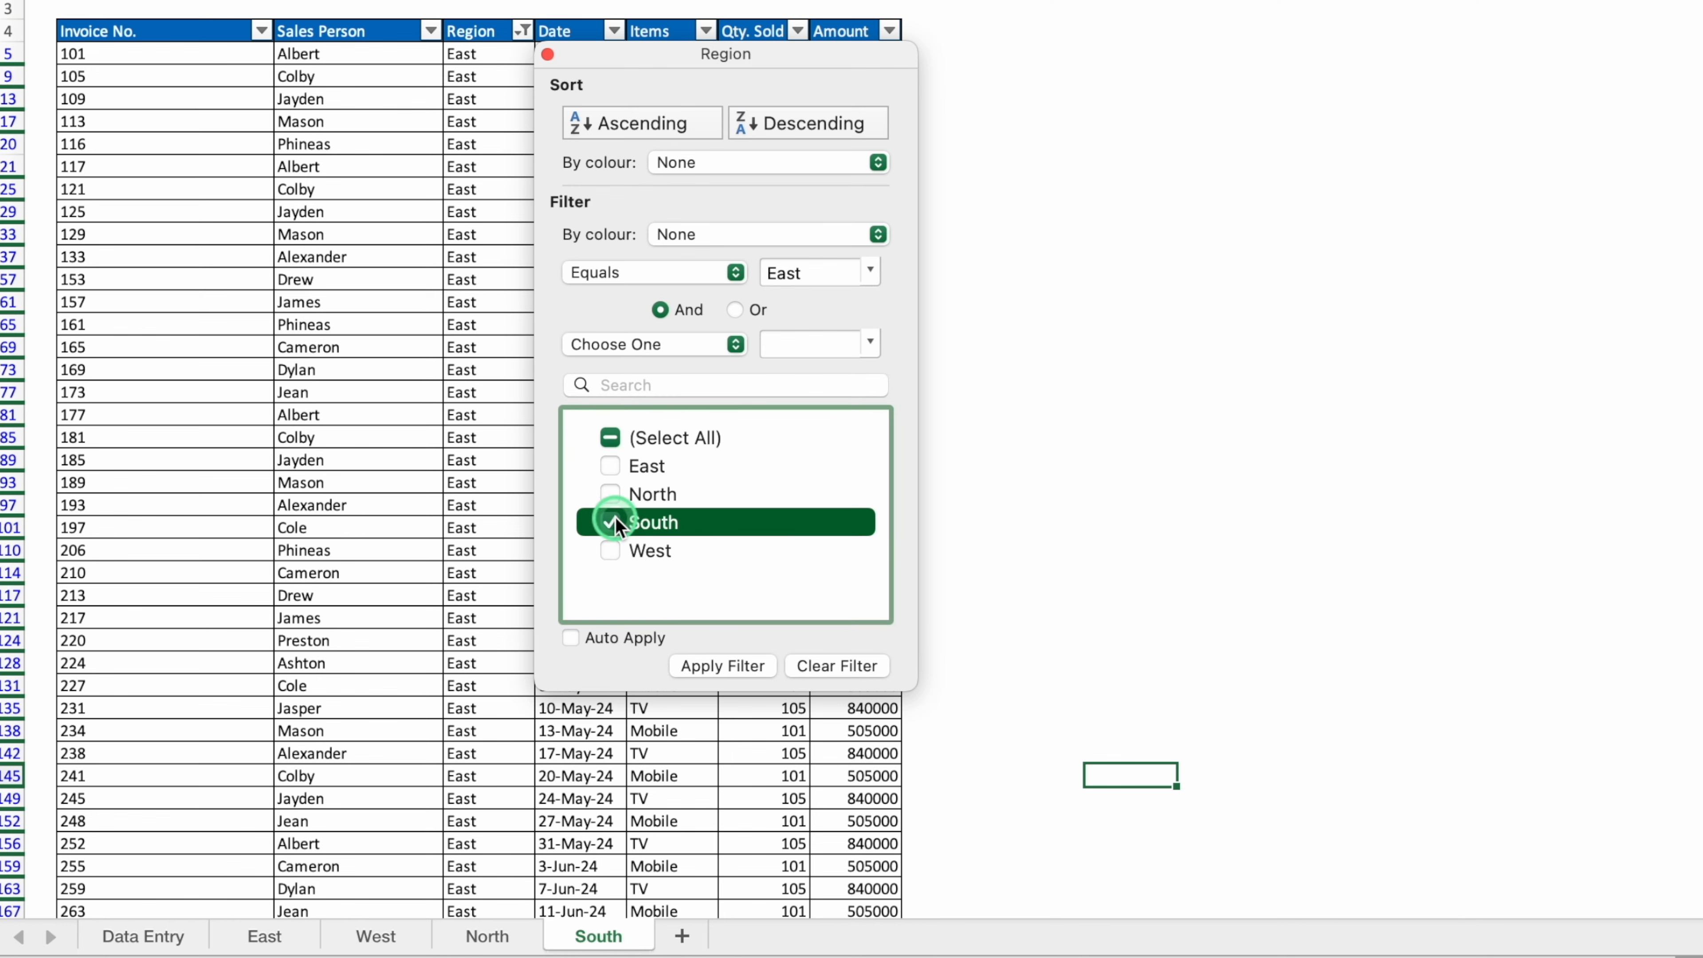
left_click(736, 666)
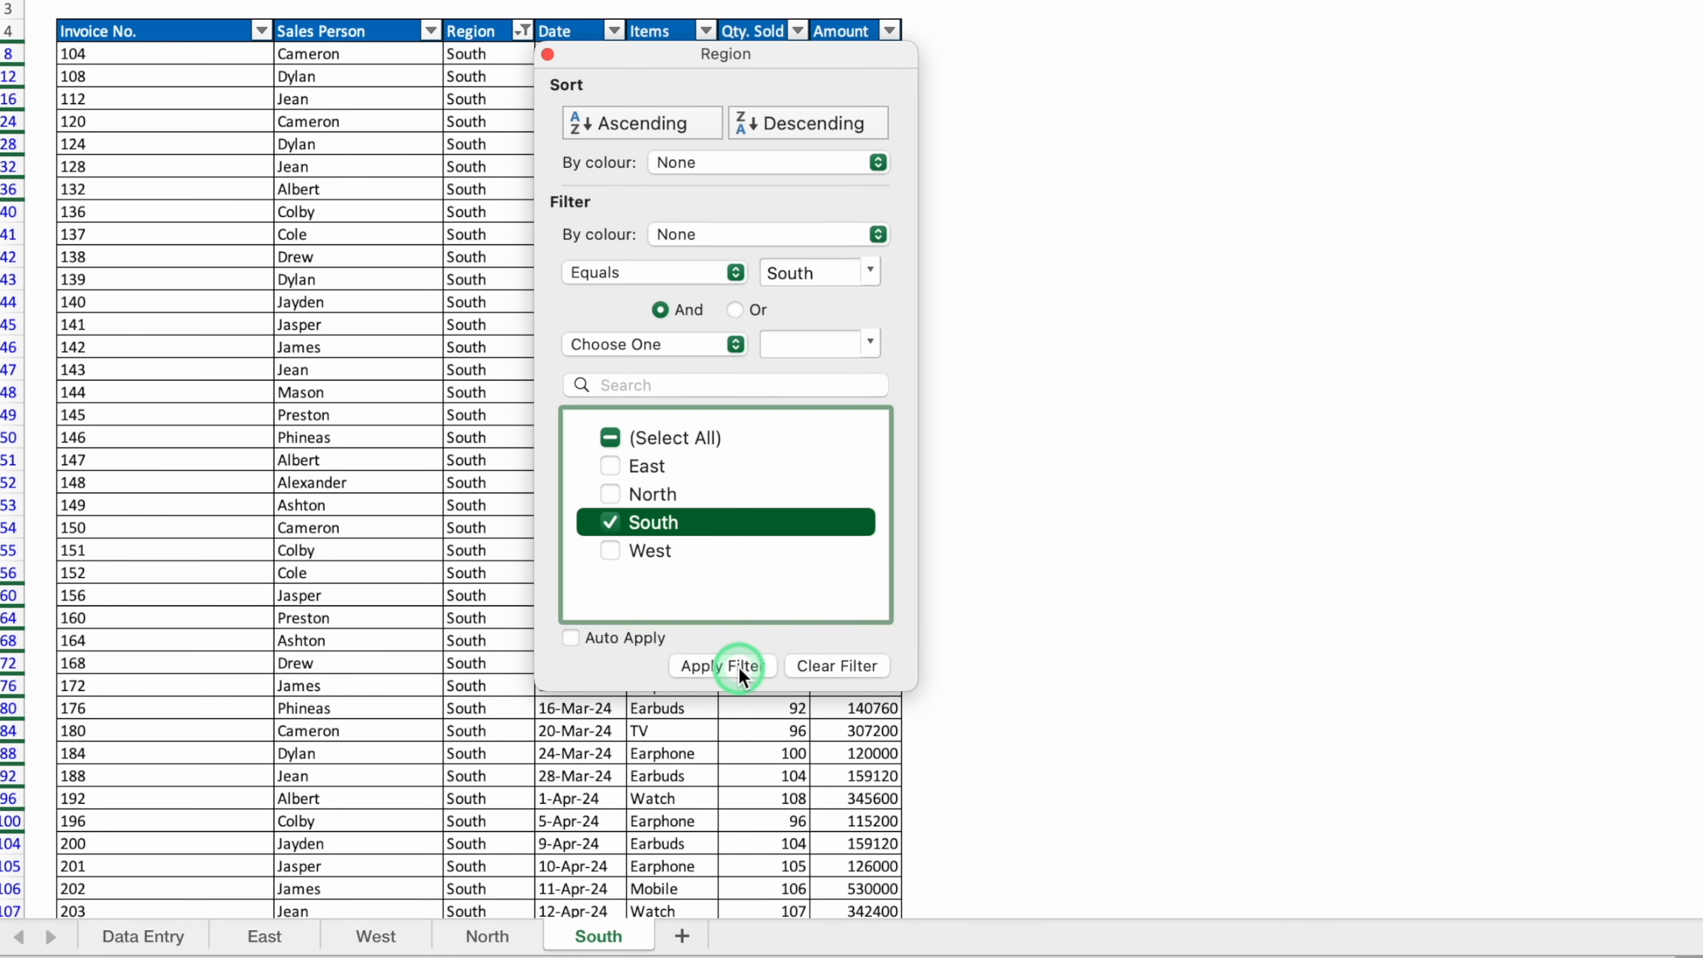
left_click(547, 53)
left_click(1127, 176)
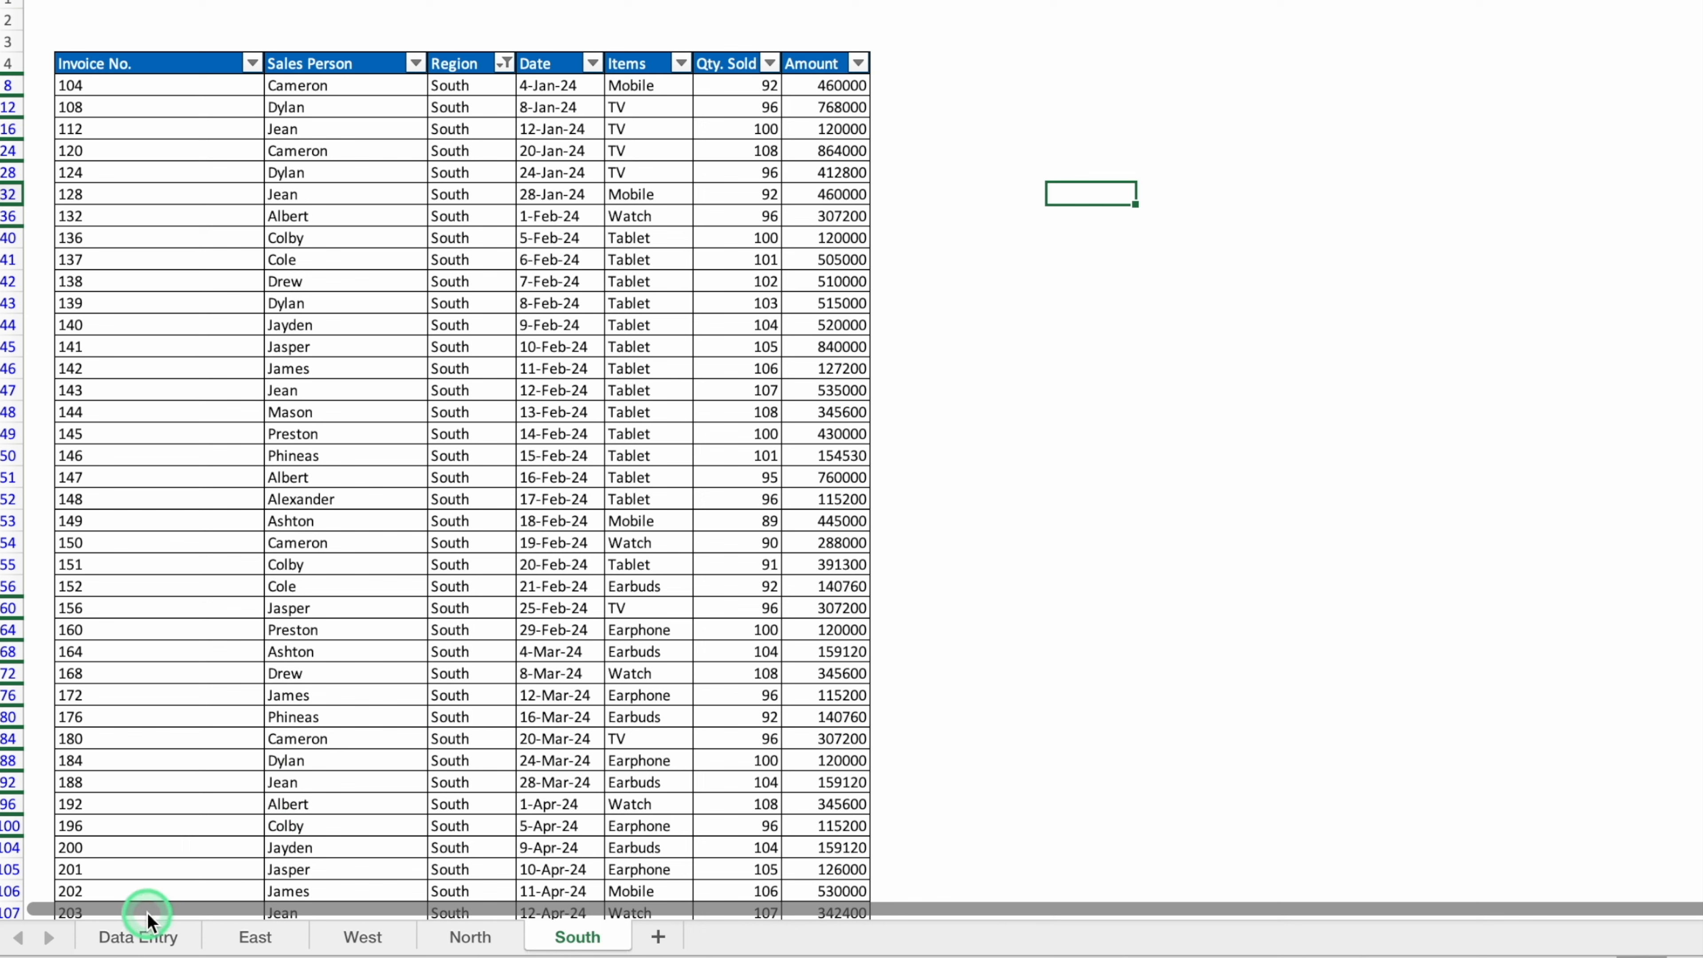
Review the Data Entry sheet and the East, West, North and South sheets in turn
left_click(139, 938)
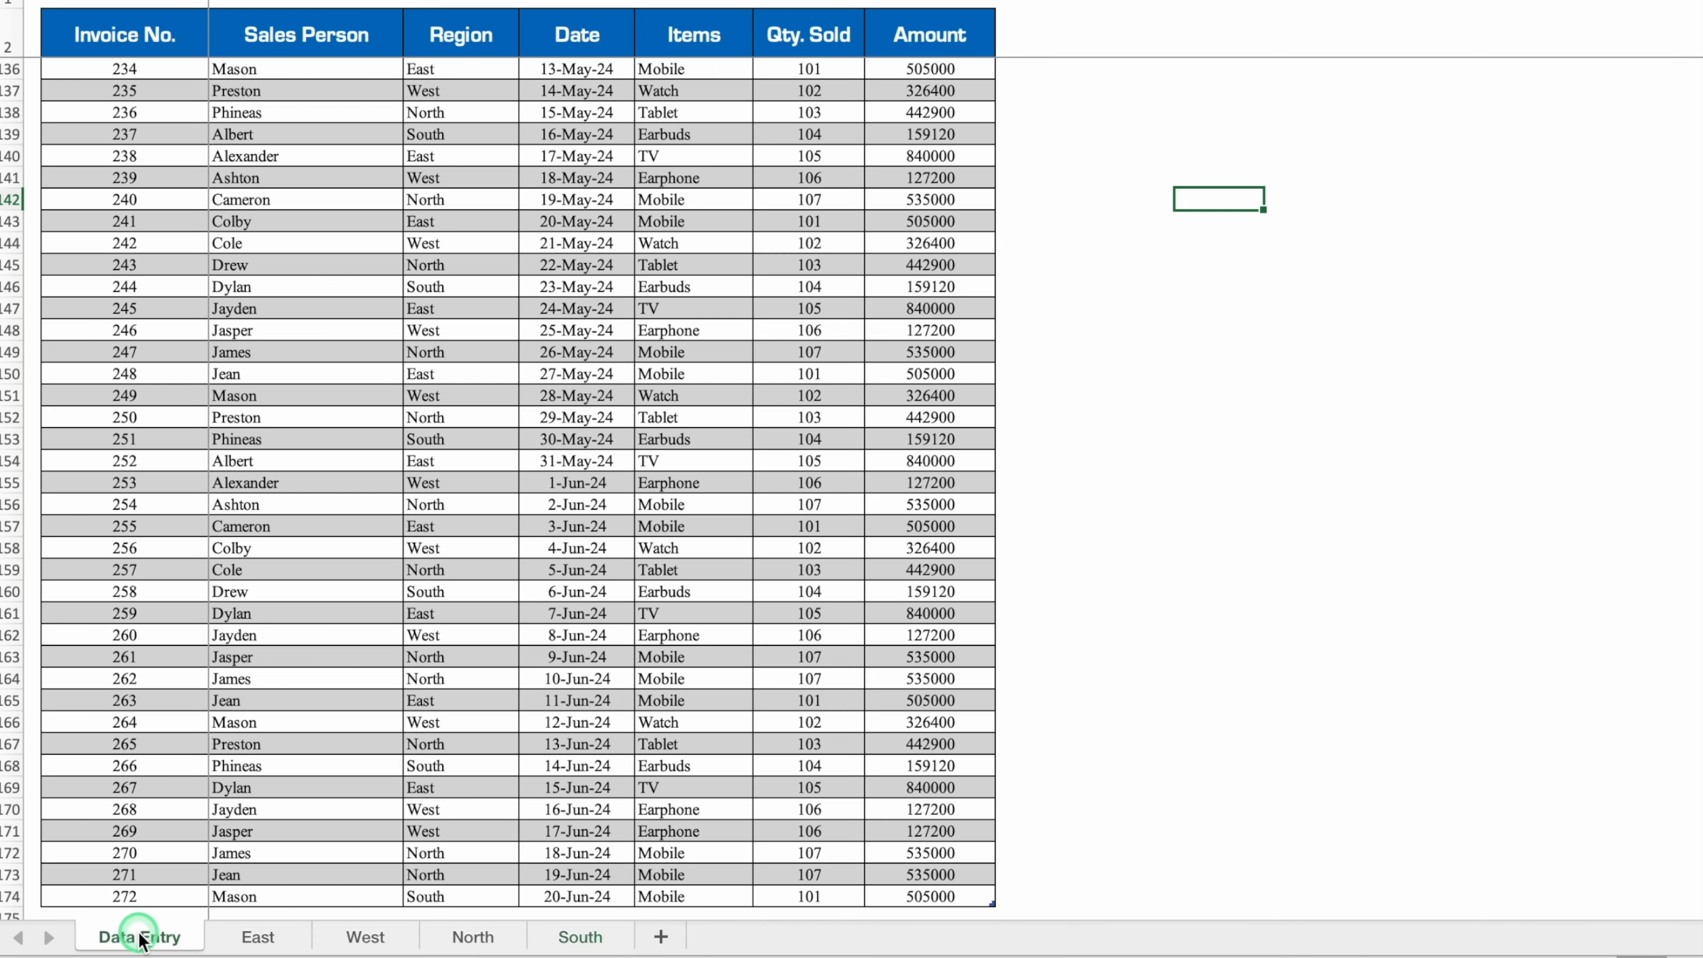
left_click(221, 934)
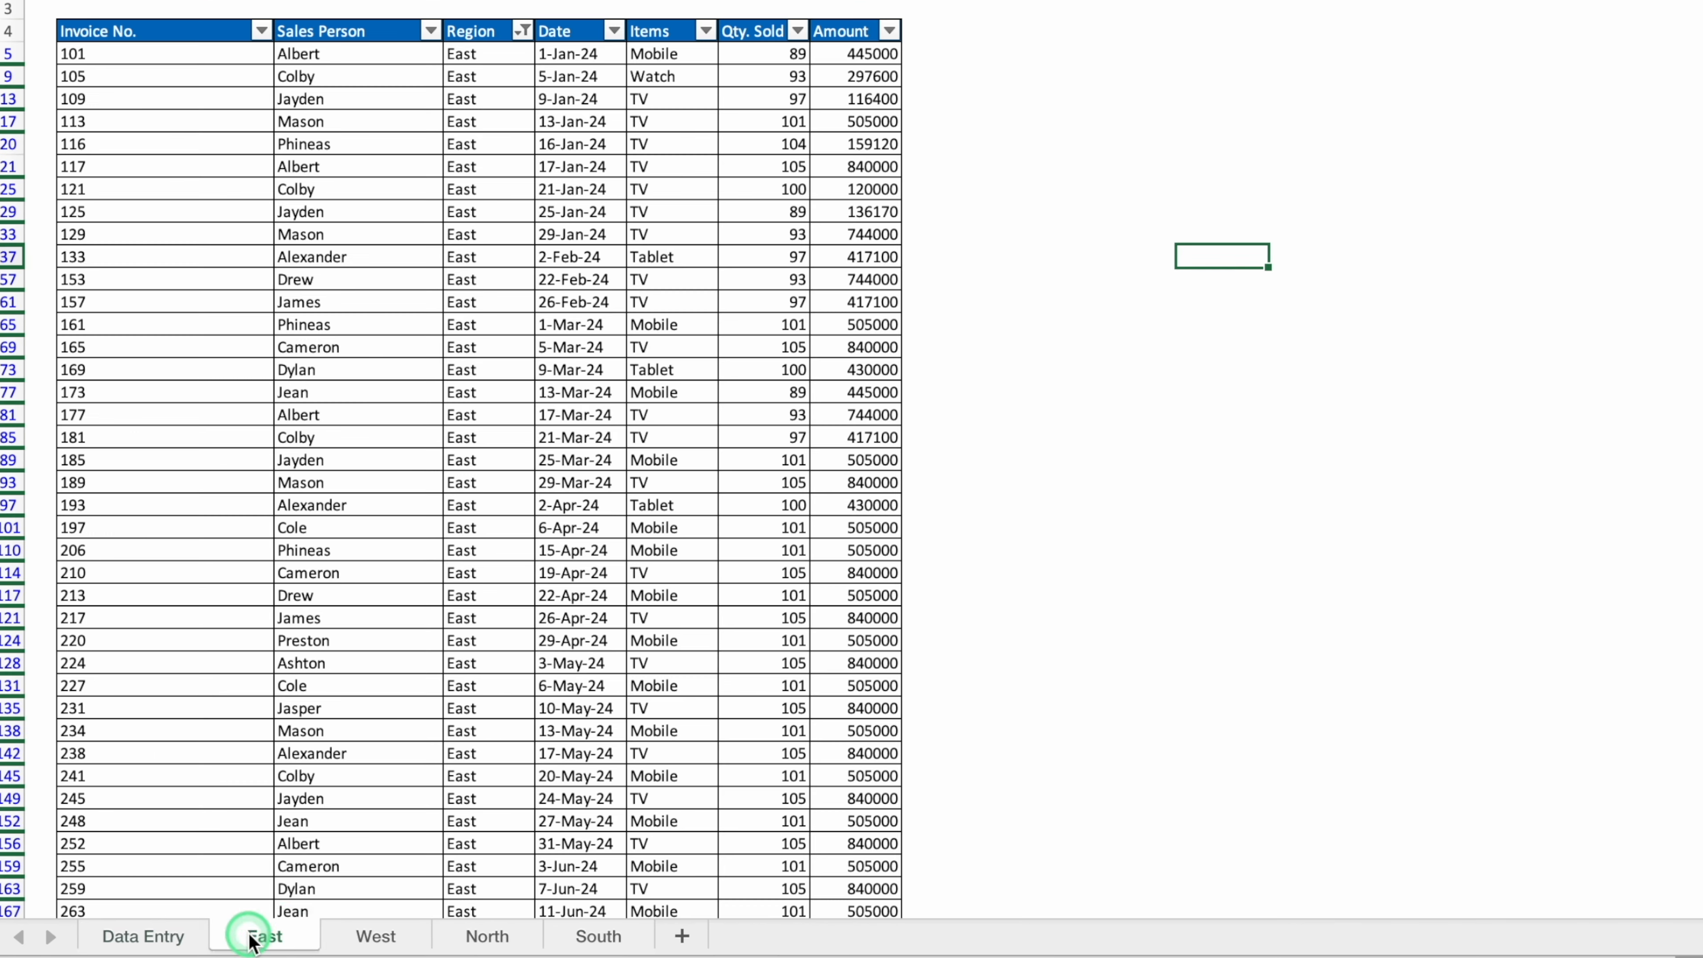
left_click(359, 934)
left_click(460, 934)
left_click(577, 935)
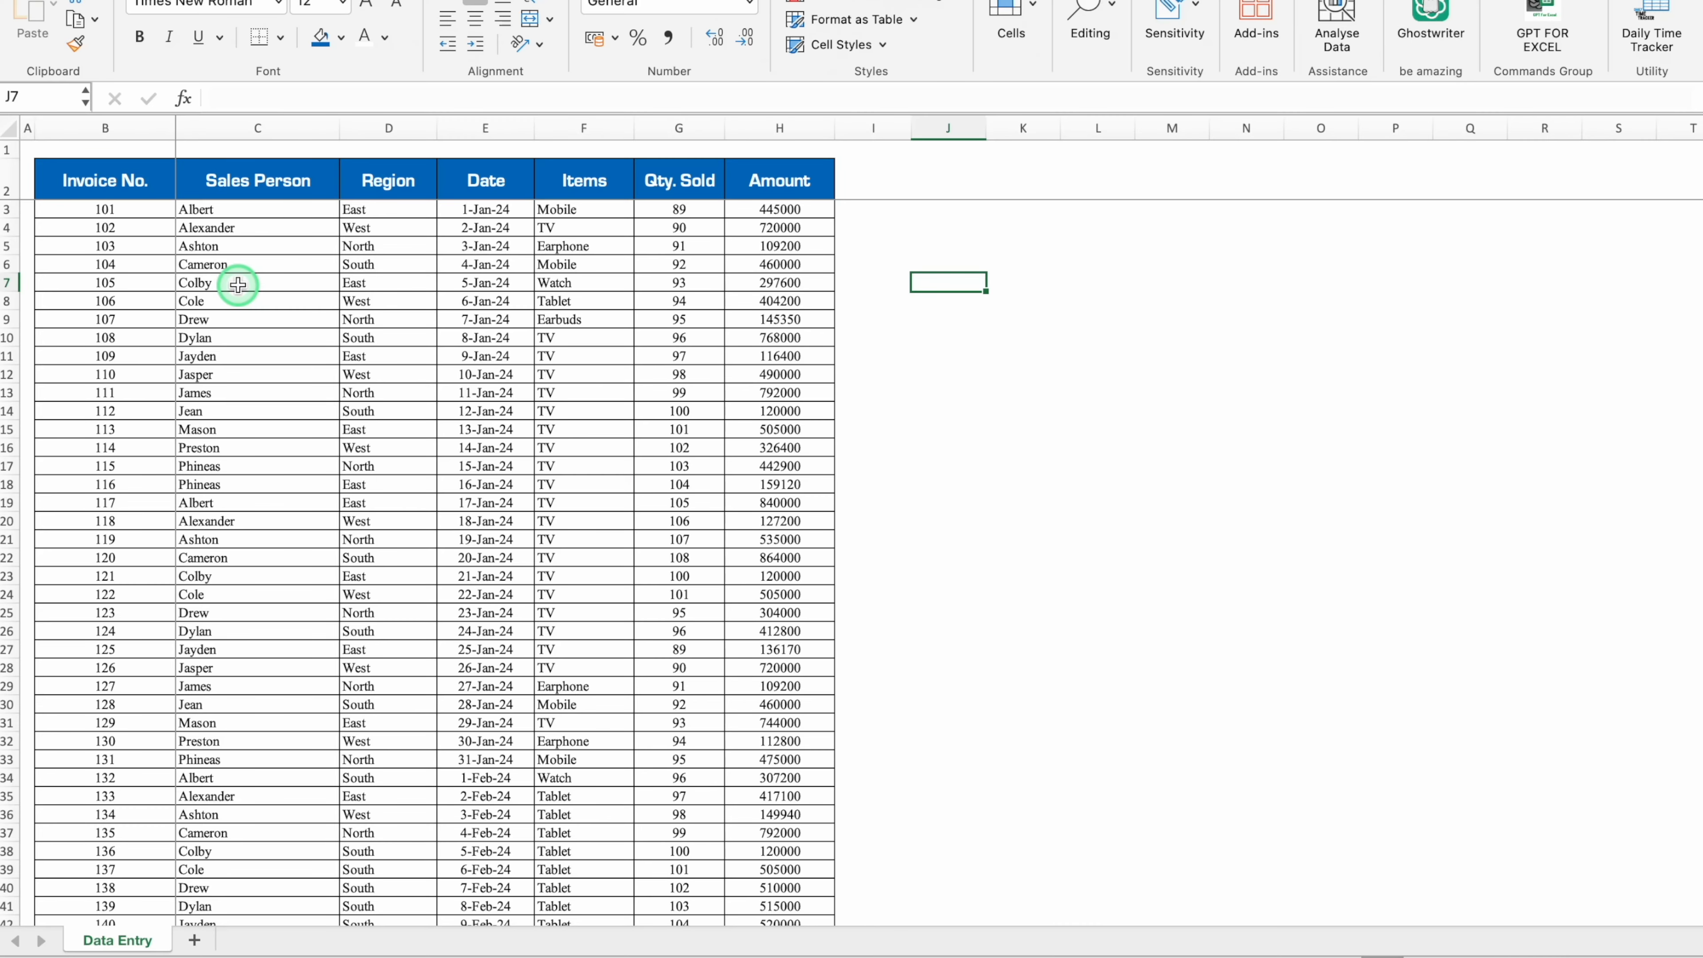
Add a new sheet and copy the header row B2:H2 from Data Entry into it at B4
left_click(195, 941)
left_click(125, 941)
left_click_drag(127, 179, 774, 173)
key("super+c")
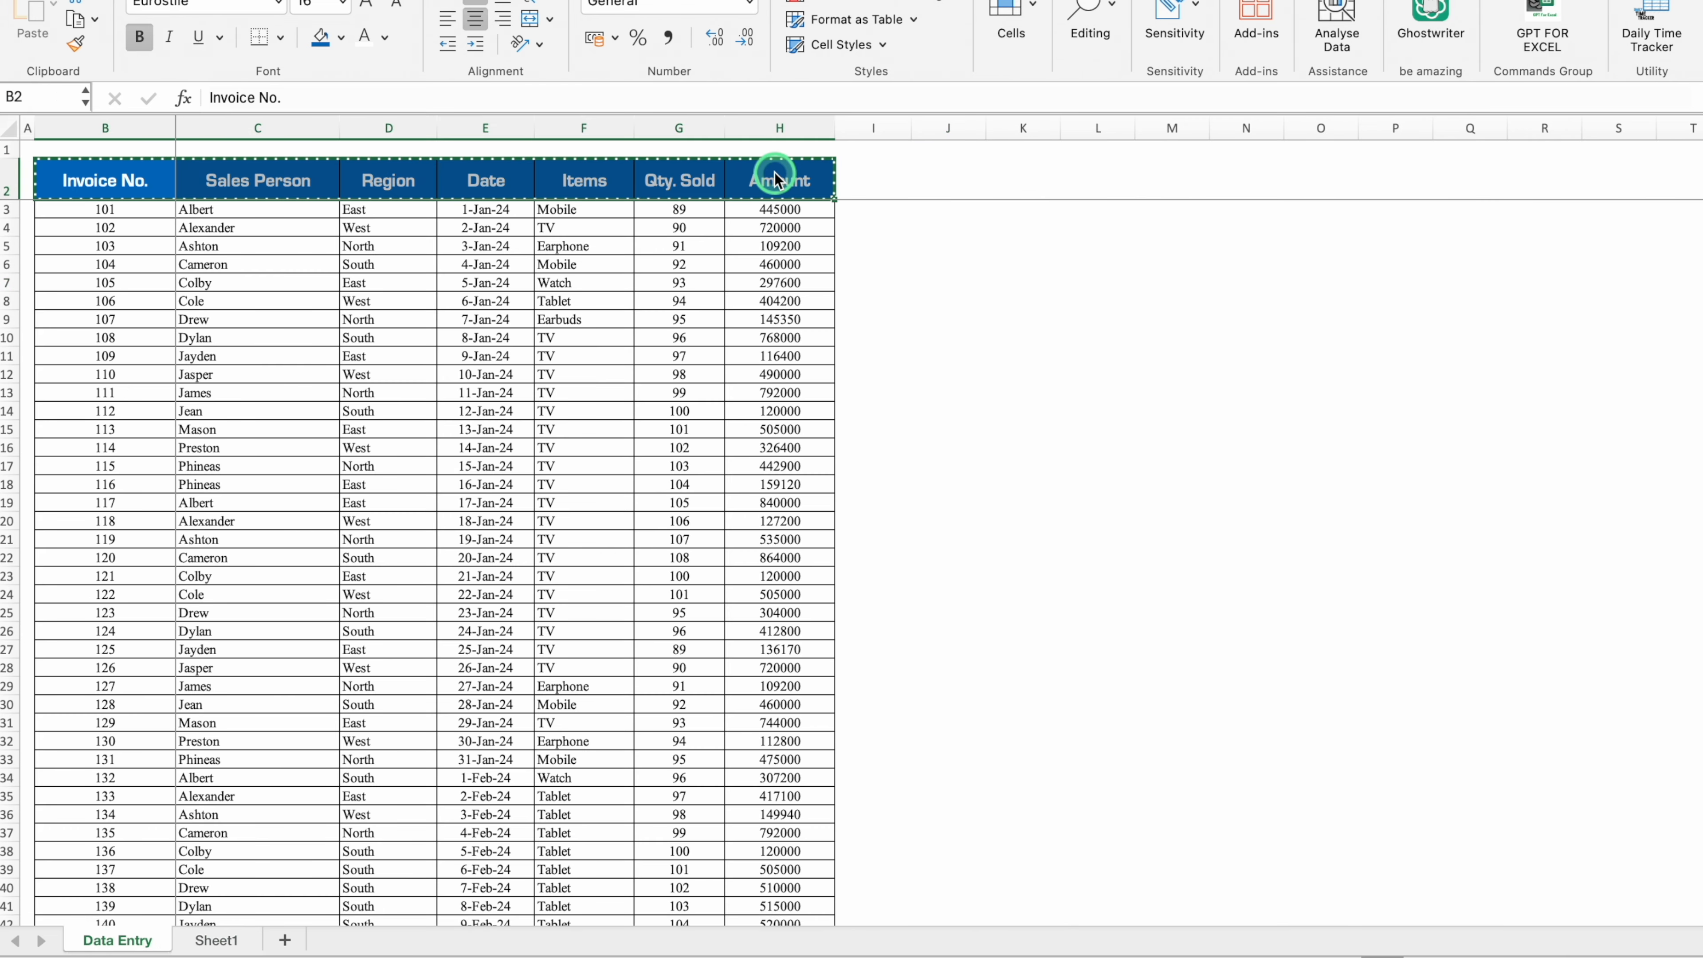
key("ctrl+Page_Down")
left_click(143, 209)
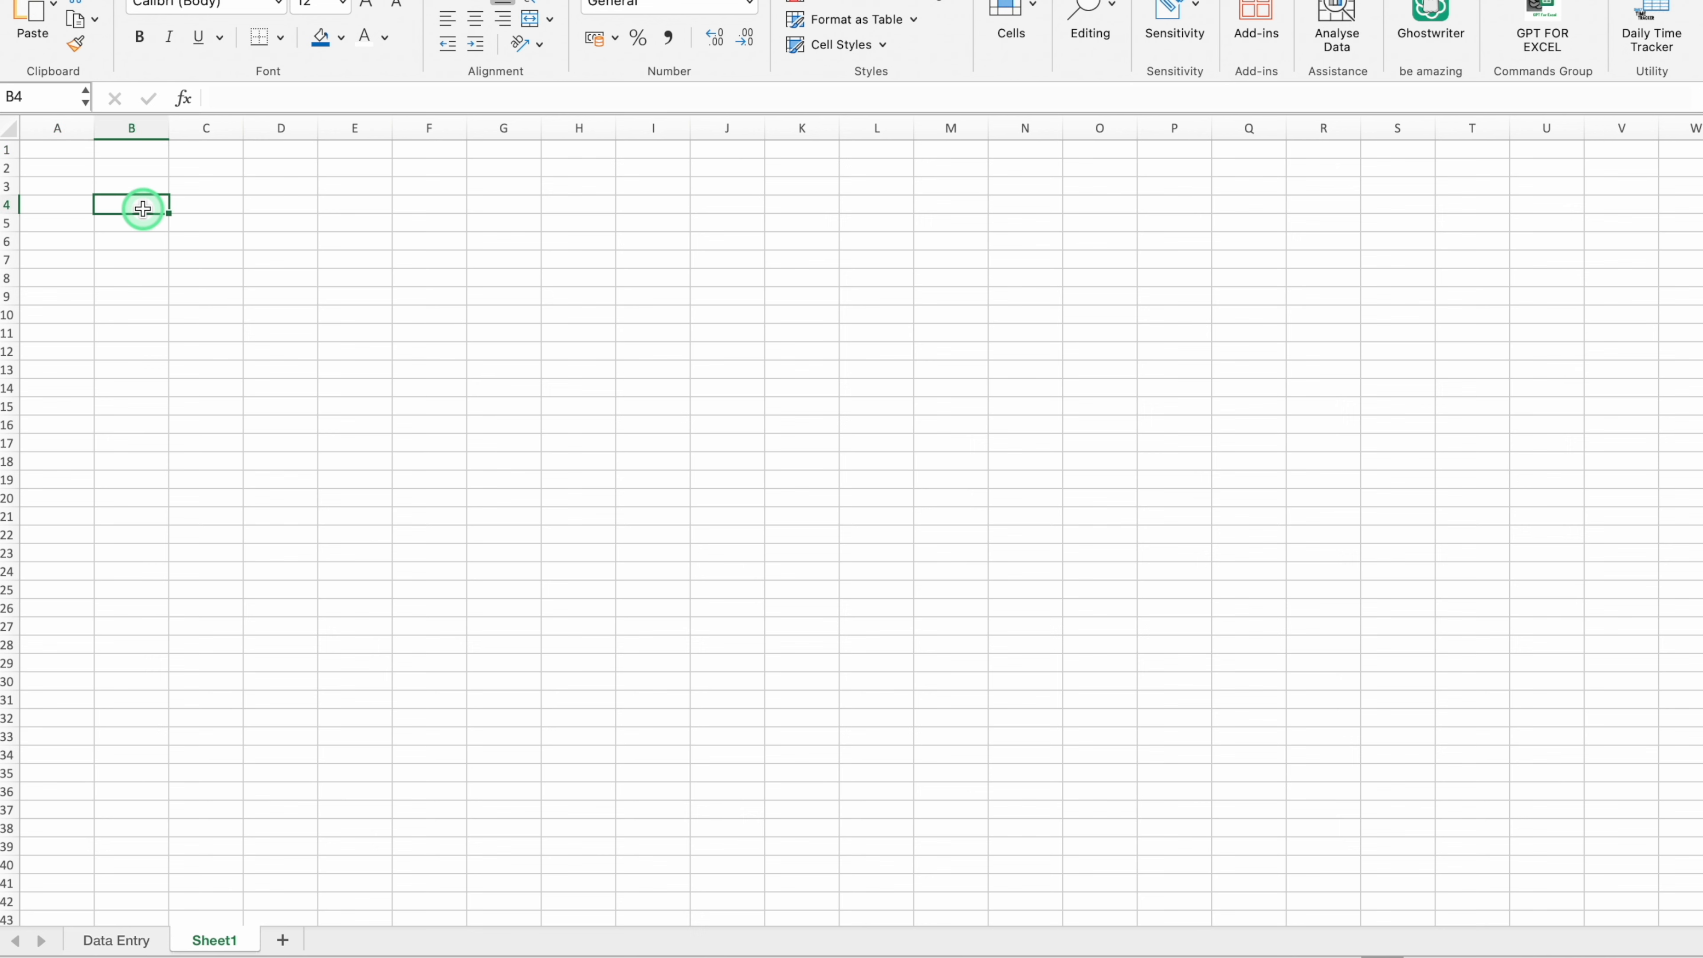
key("super+v")
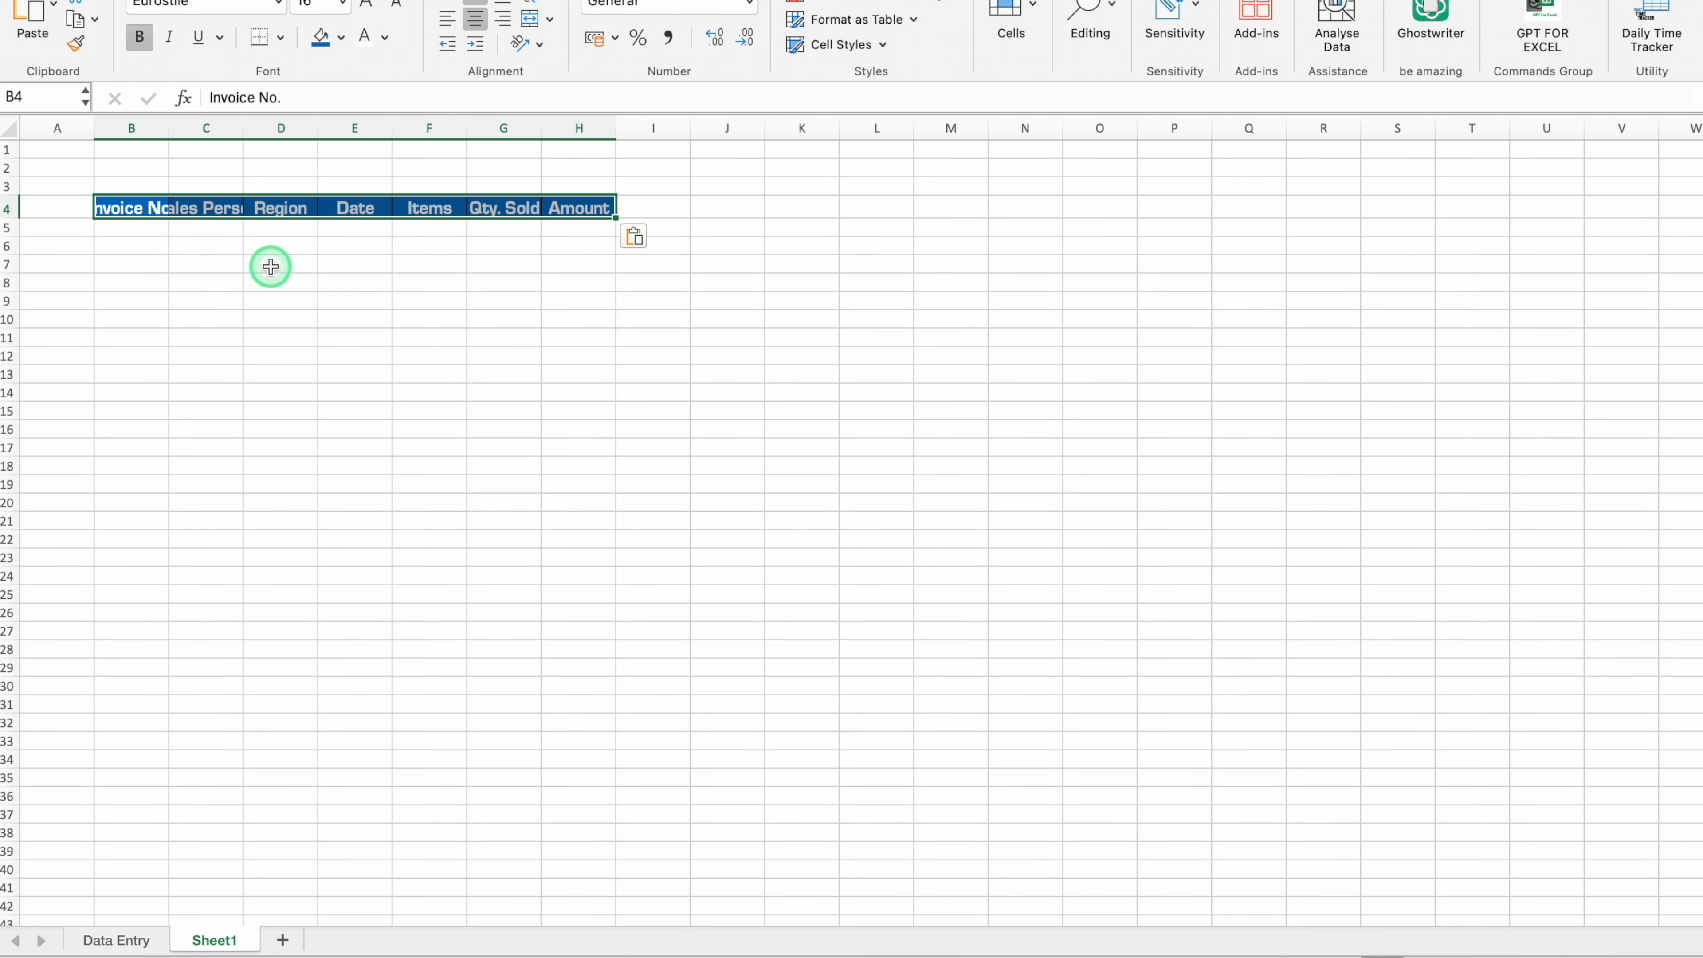
Widen columns B to H equally and turn off the gridlines on Sheet1
left_click_drag(132, 127, 711, 118)
left_click(579, 19)
left_click(628, 79)
left_click(564, 546)
Increase the height of header row 4 and enlarge its font to 18
left_click_drag(13, 278, 22, 305)
left_click(10, 286)
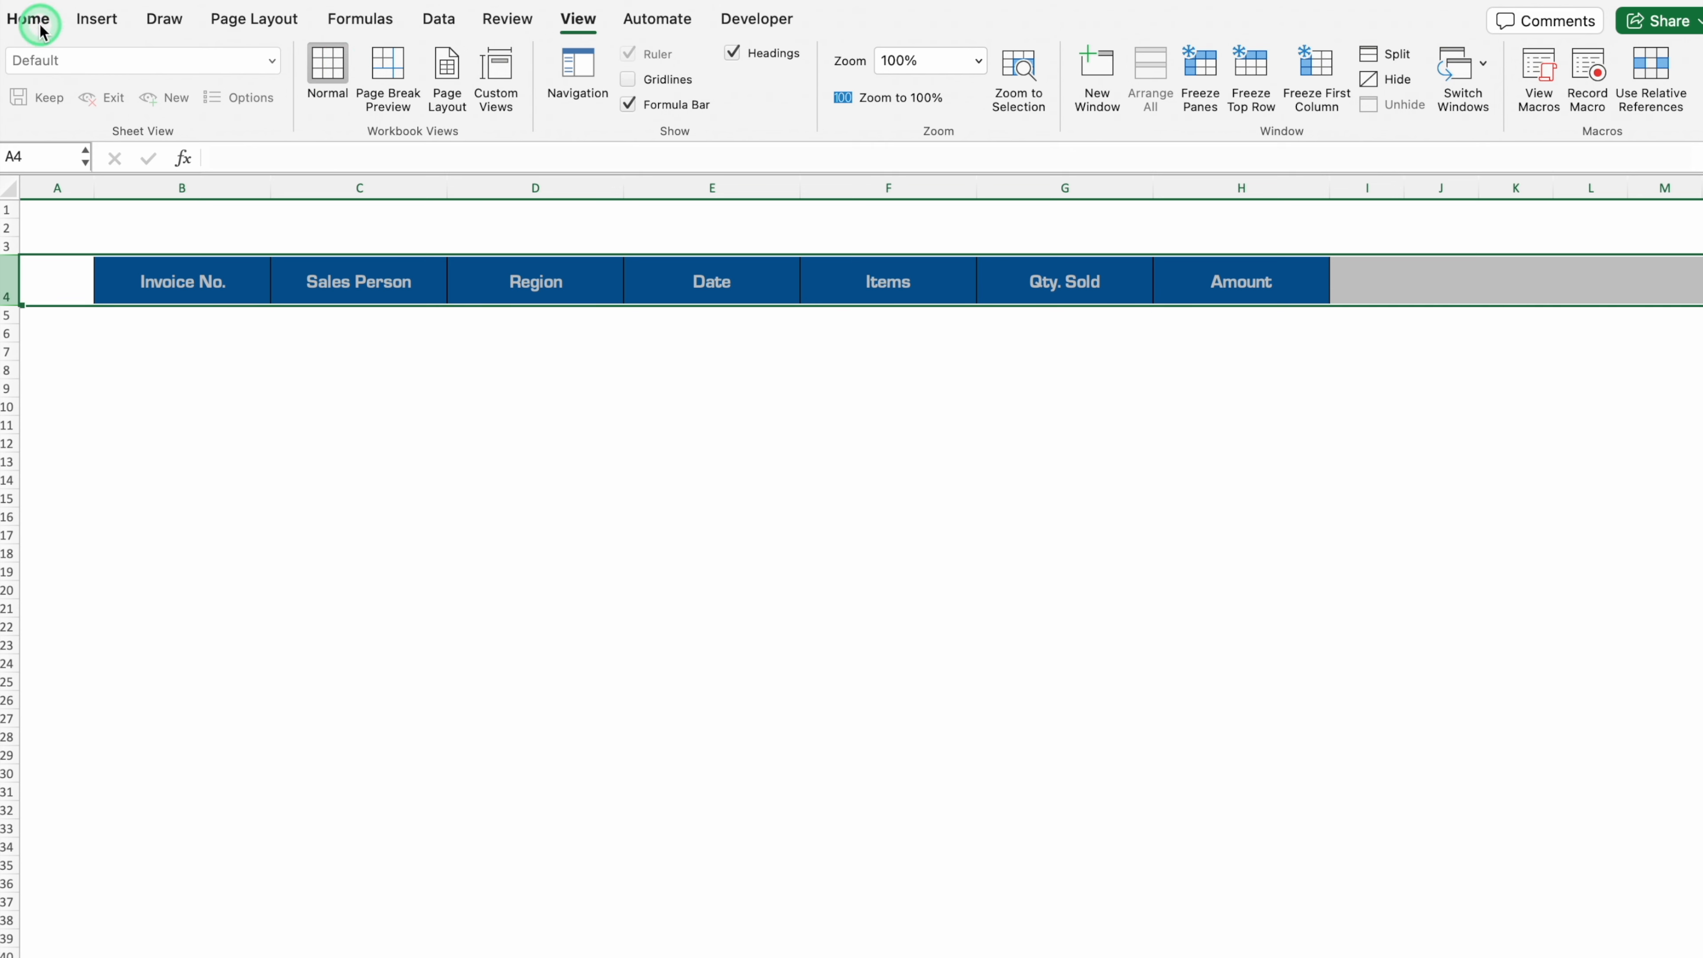
left_click(27, 18)
left_click(367, 64)
Insert a blank row above row 2
left_click(141, 224)
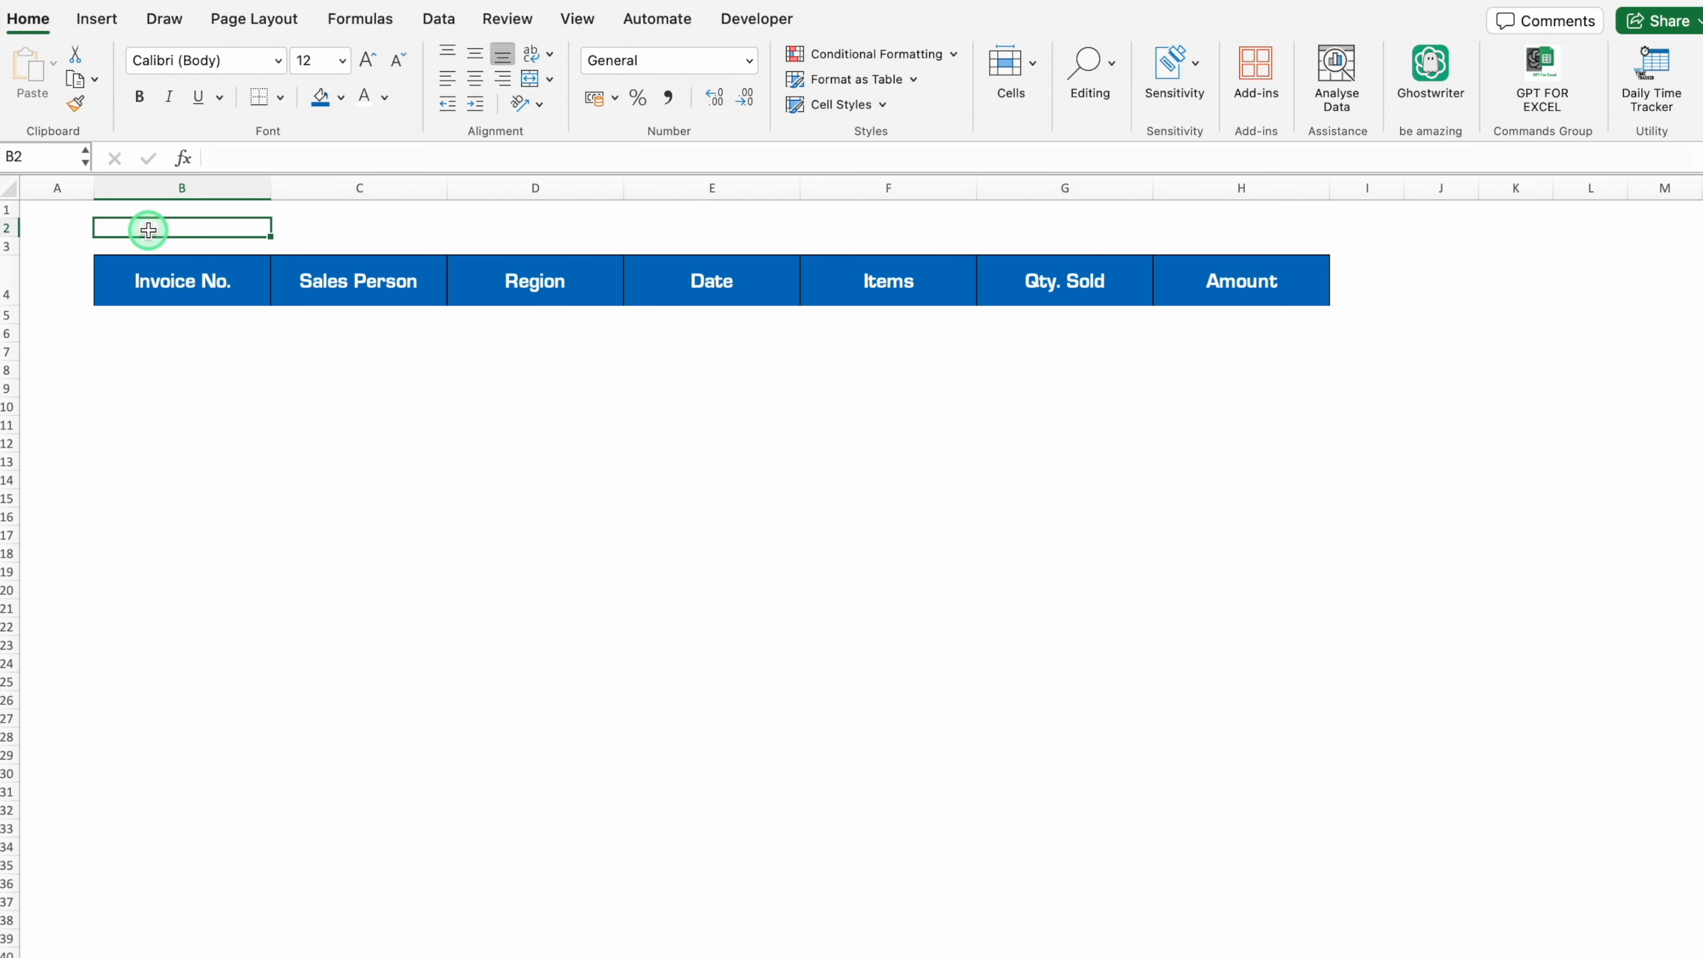
left_click(9, 226)
right_click(10, 226)
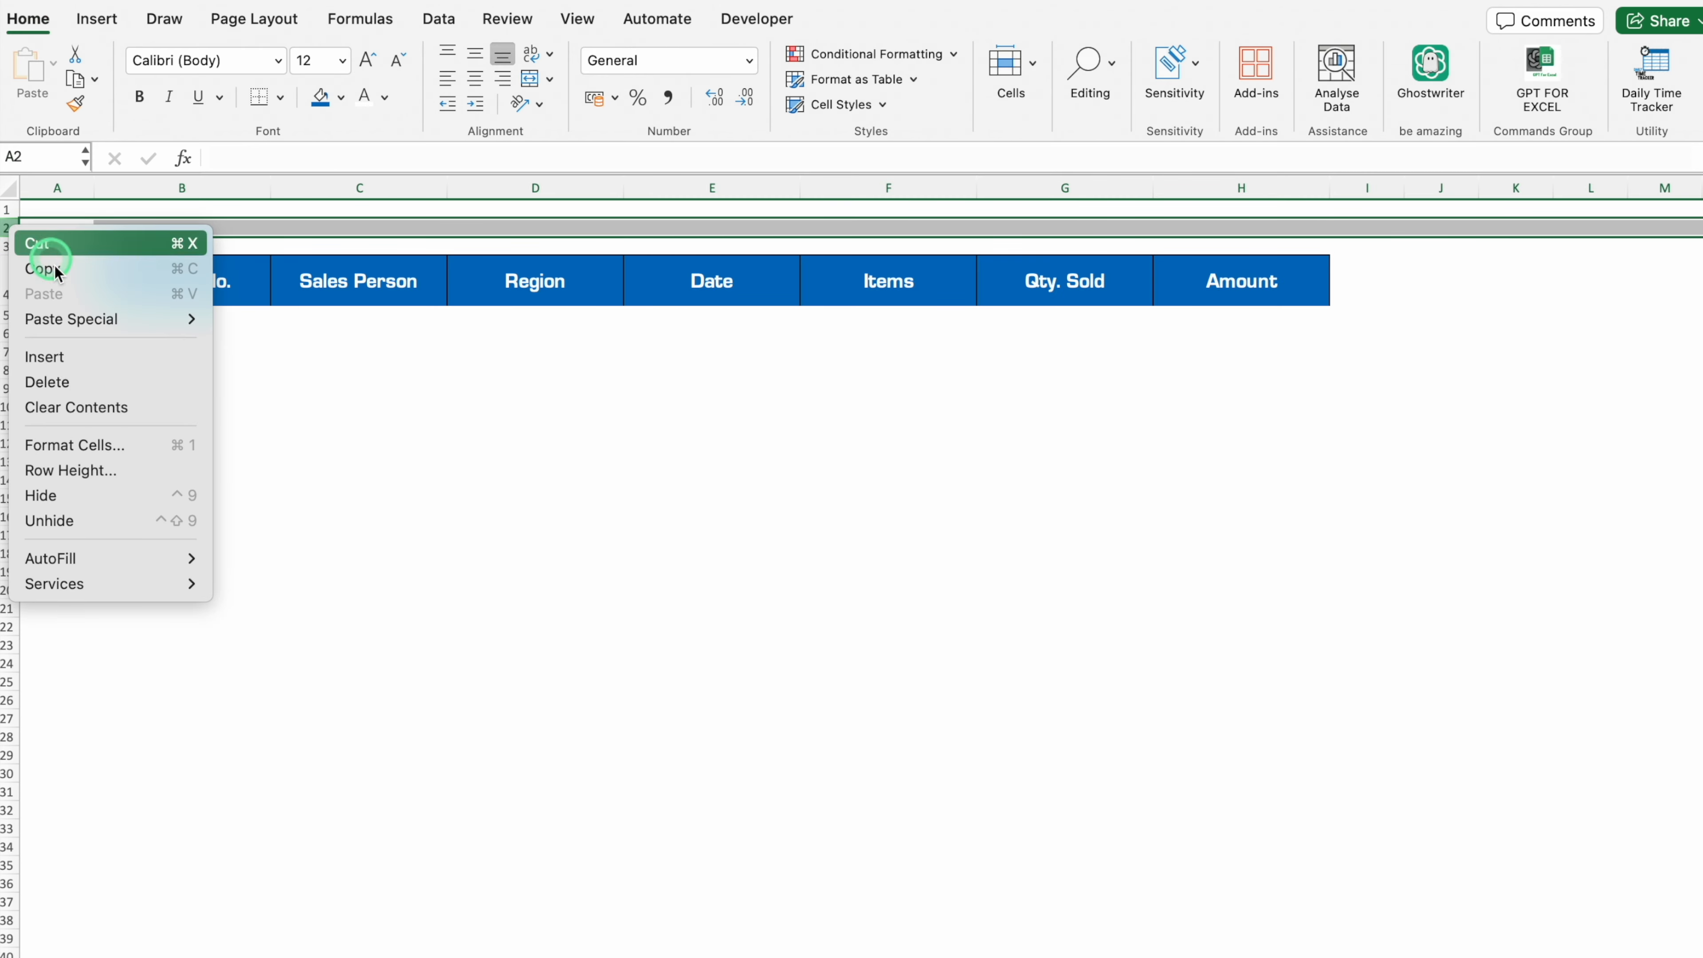
left_click(76, 353)
Copy the Sales Person header cell C5 into cell B2
left_click(384, 304)
key("super+c")
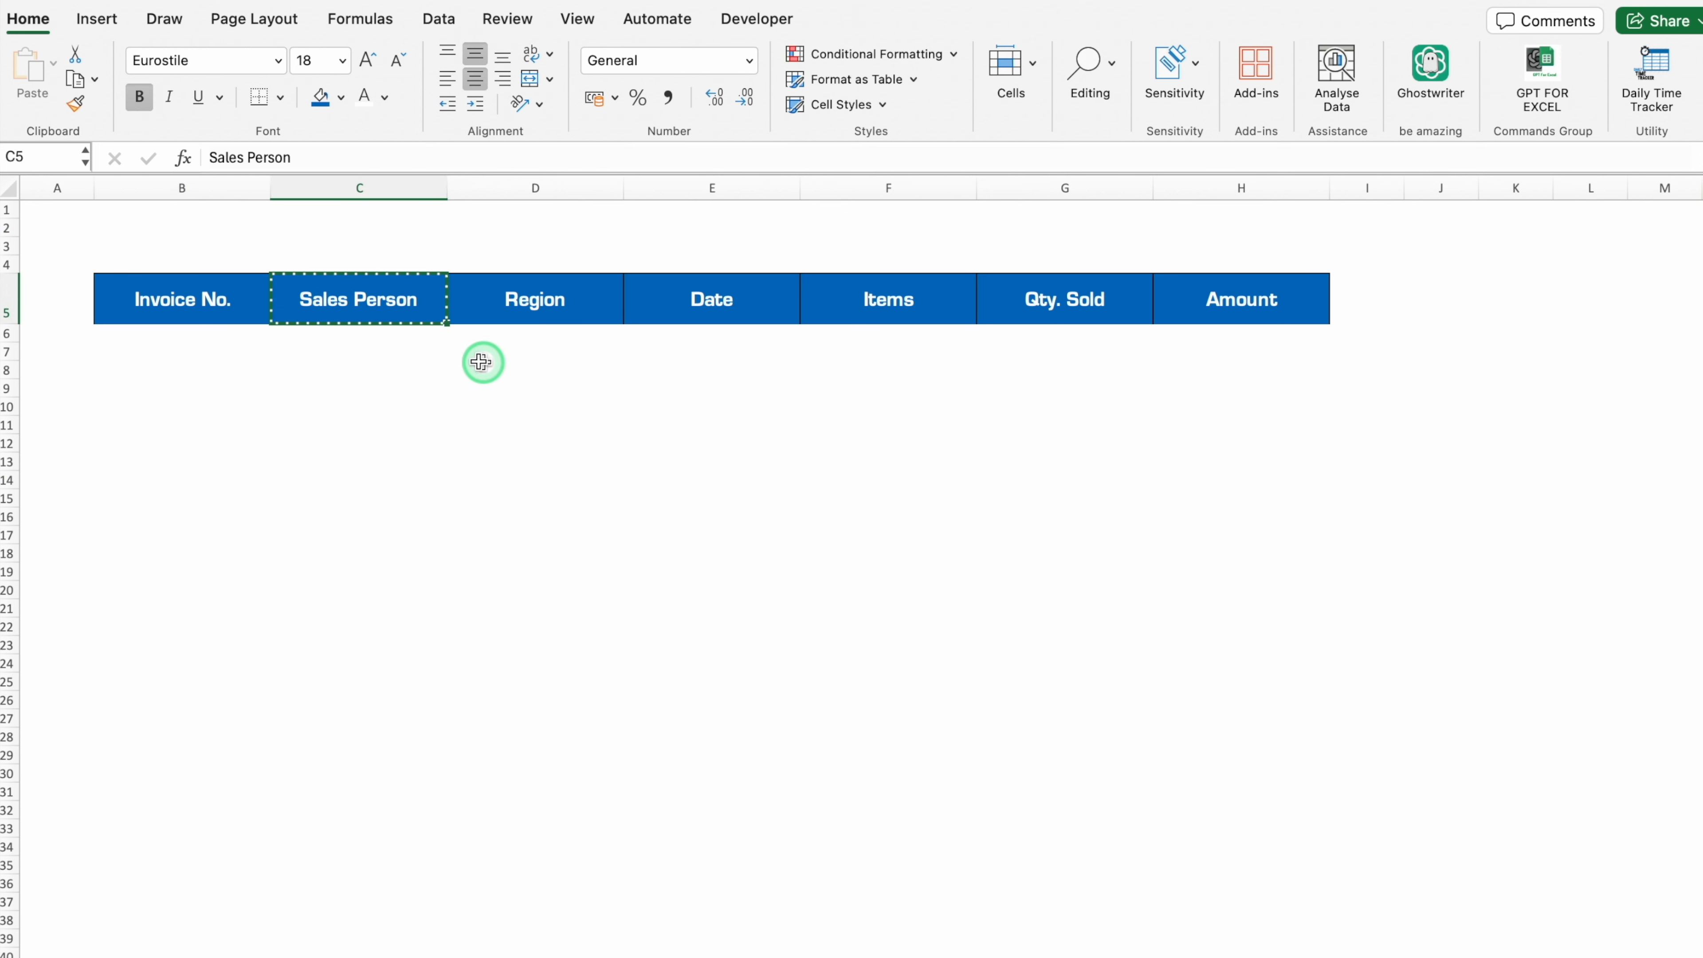
left_click(137, 233)
key("super+v")
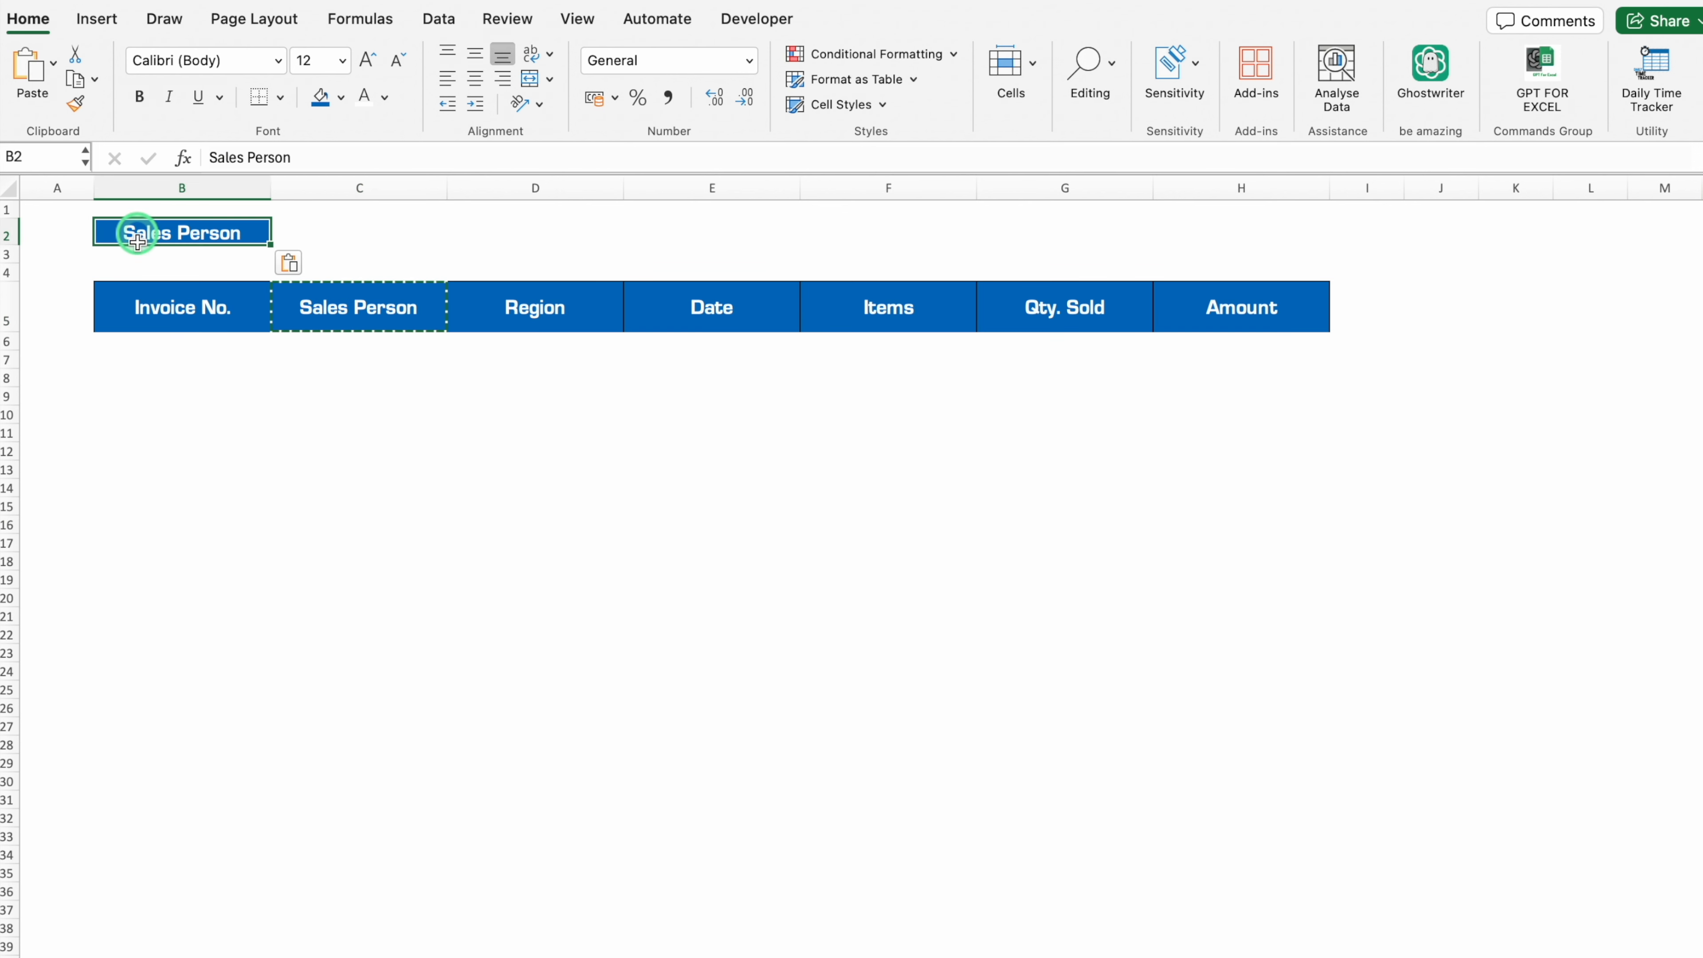
Increase the heights of rows 2 and 3, and enter the first sales person's name from the data sheet in cell B3
left_click_drag(10, 246, 12, 264)
left_click(257, 492)
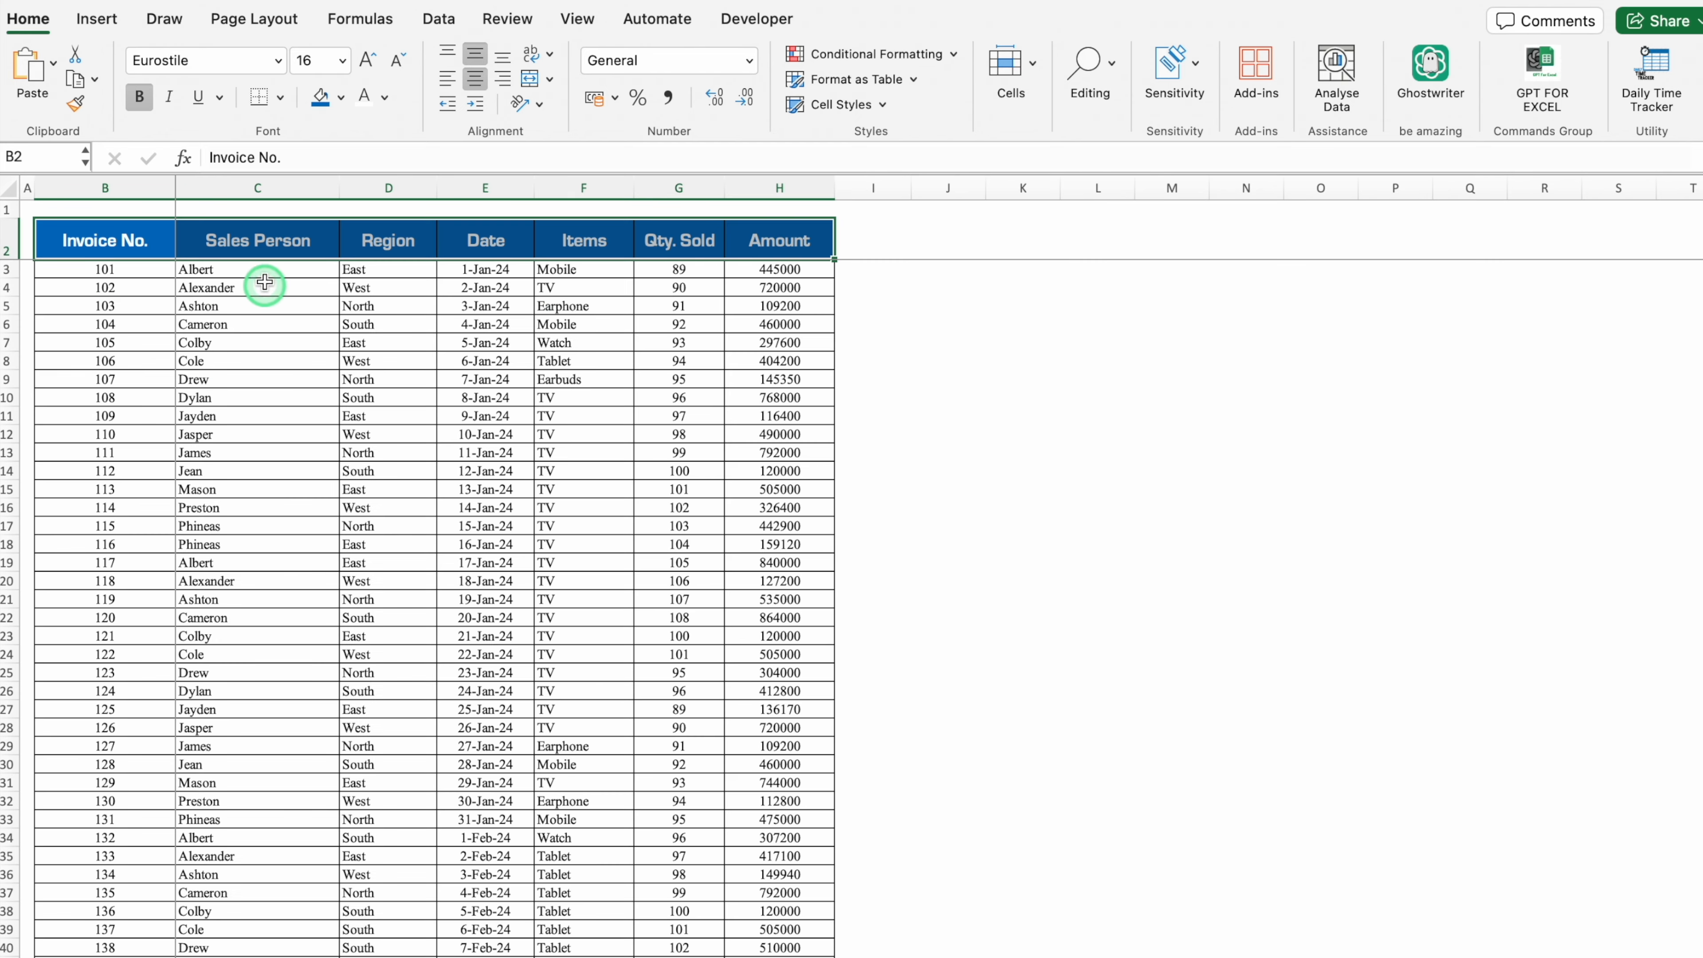
left_click(265, 272)
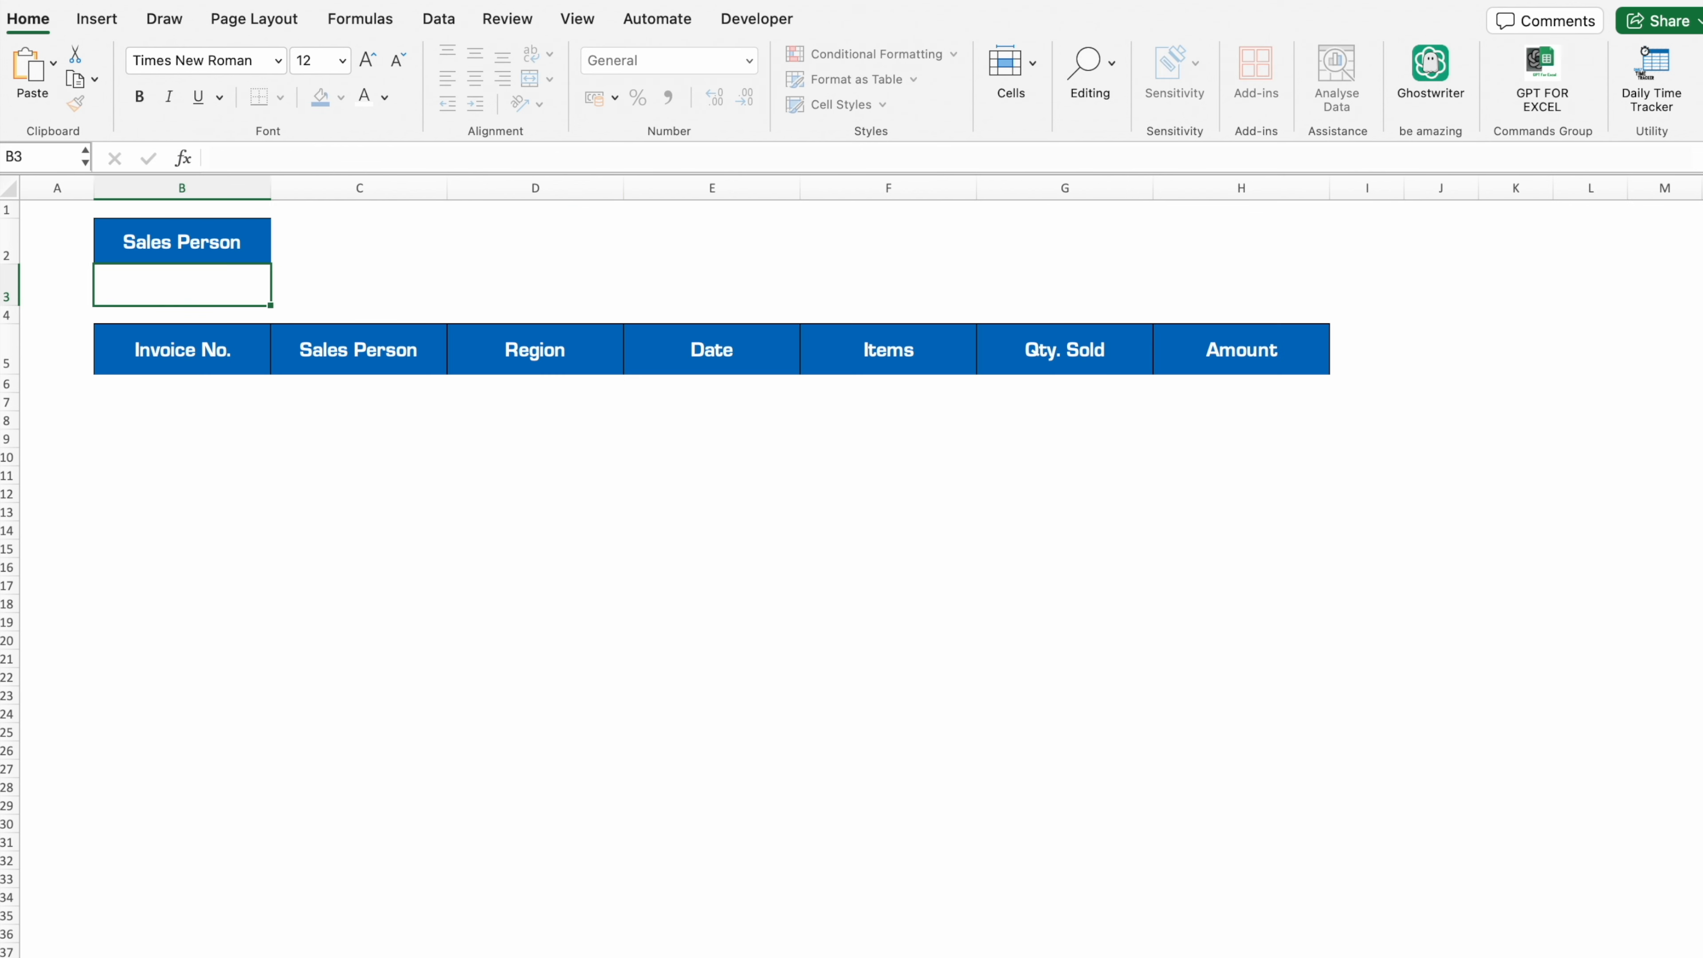
type("Albert")
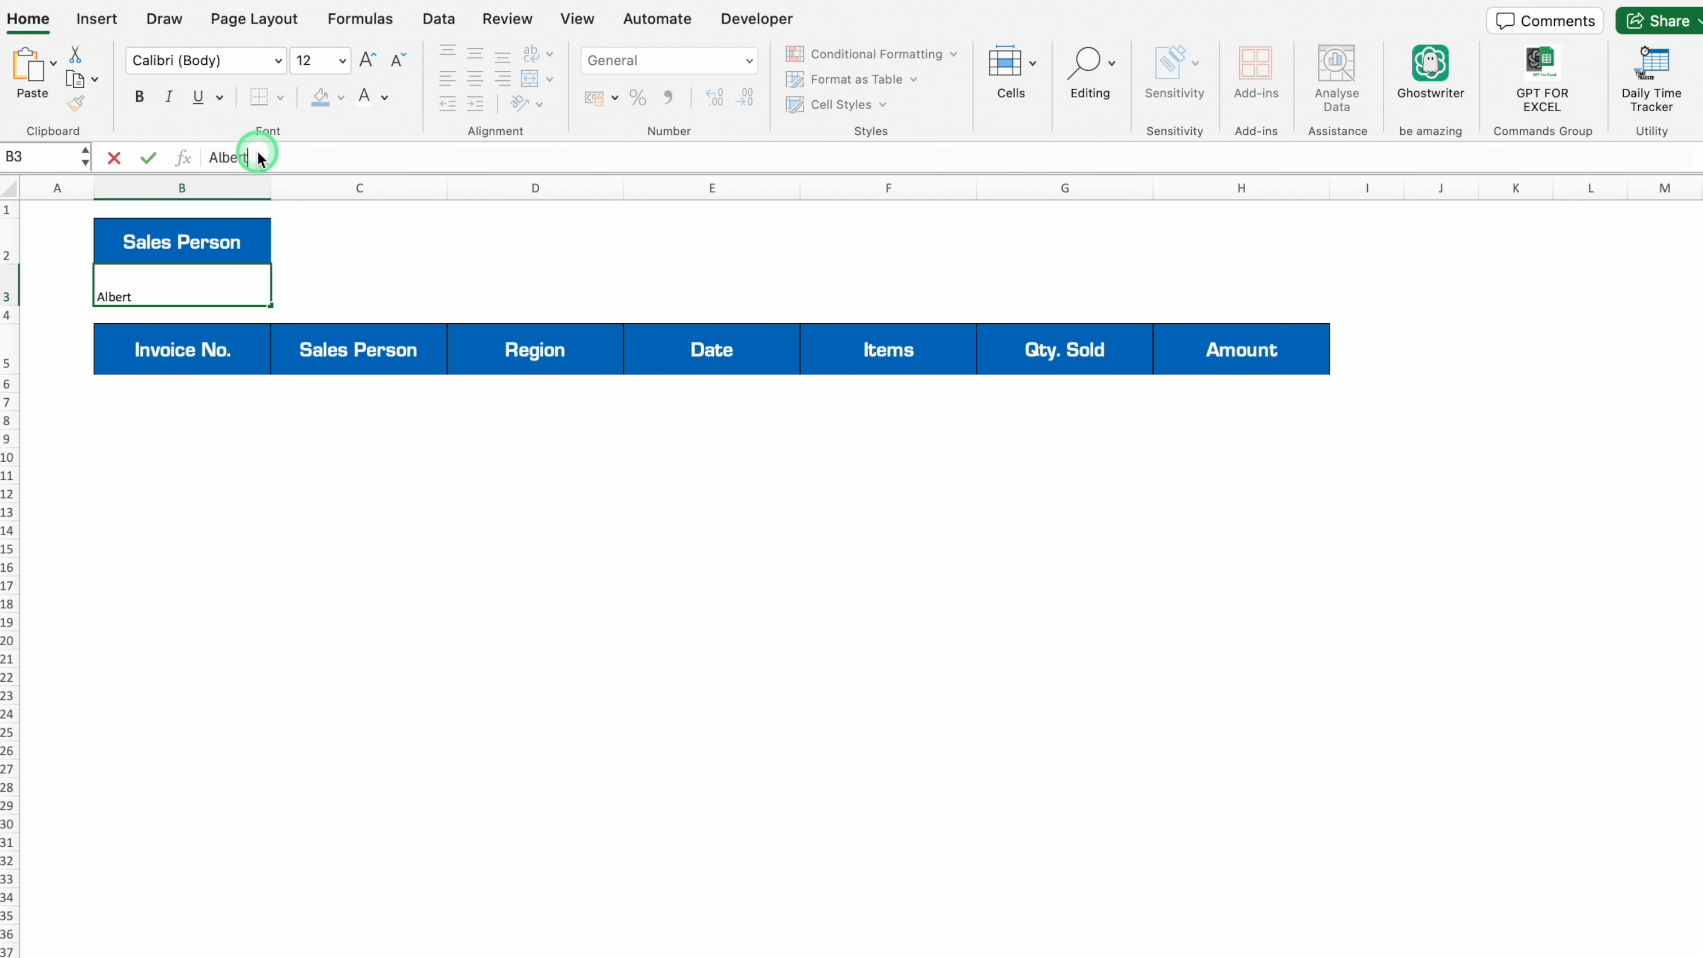
Centre cell B3 horizontally and vertically, and format it in bold Eurostile at size 22
left_click(198, 278)
left_click(474, 59)
left_click(475, 78)
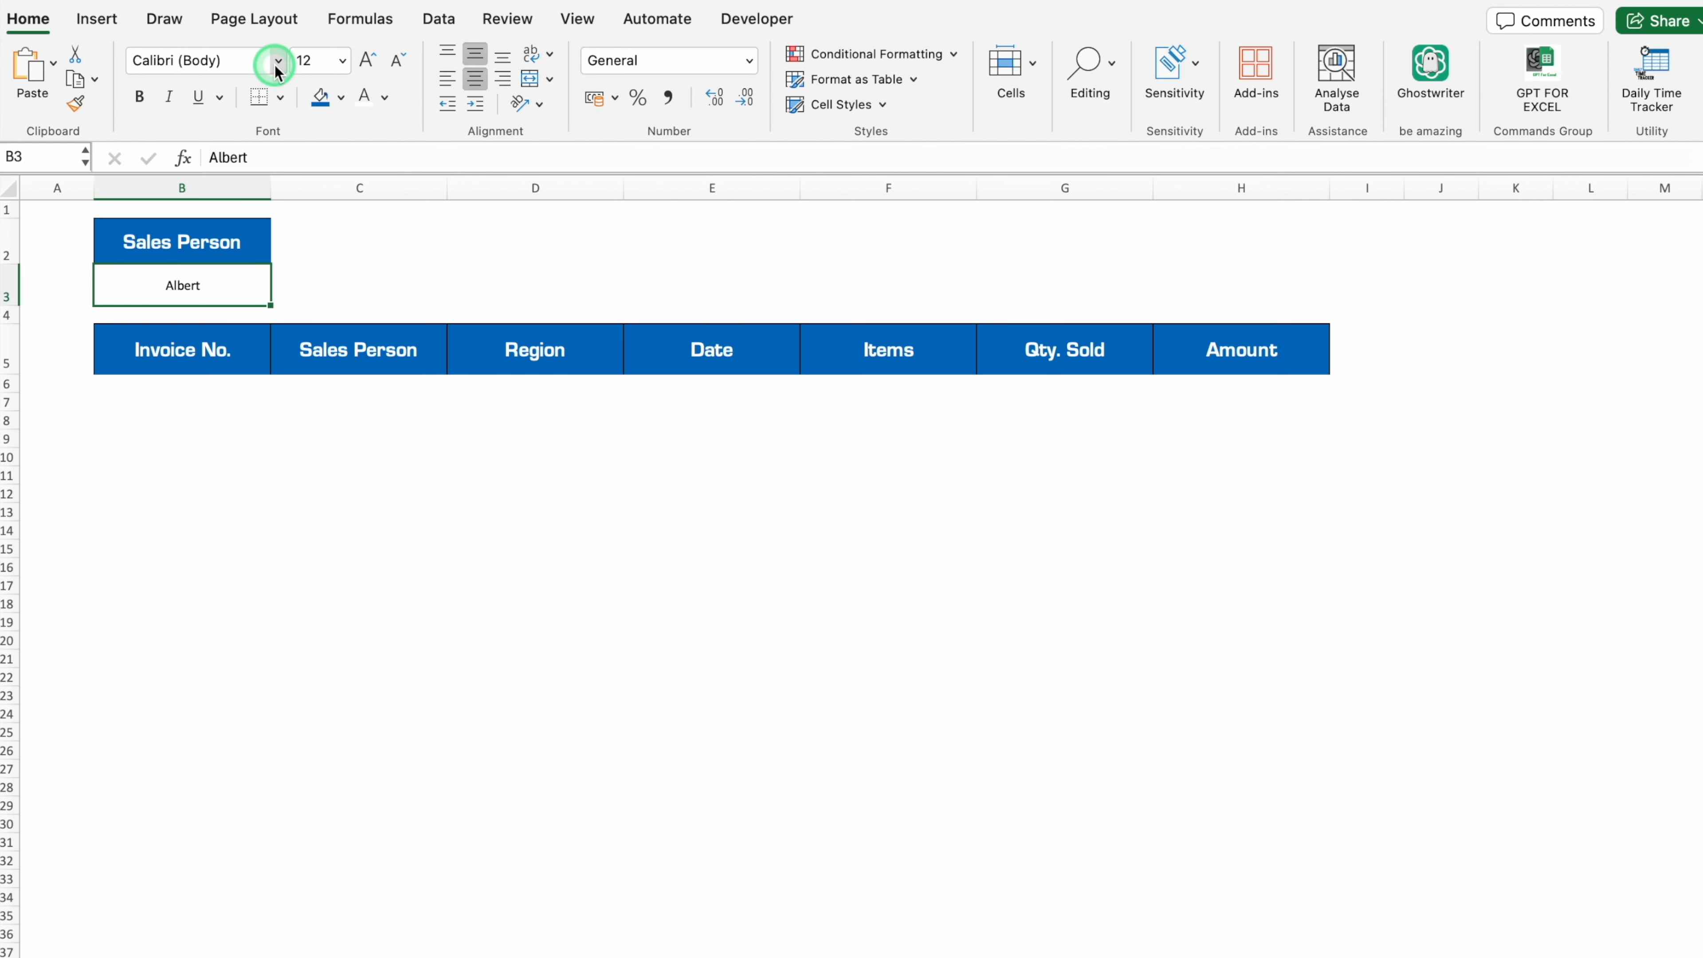
left_click(277, 61)
left_click(289, 220)
left_click(137, 97)
left_click(316, 61)
type("22")
key("Return")
left_click(297, 582)
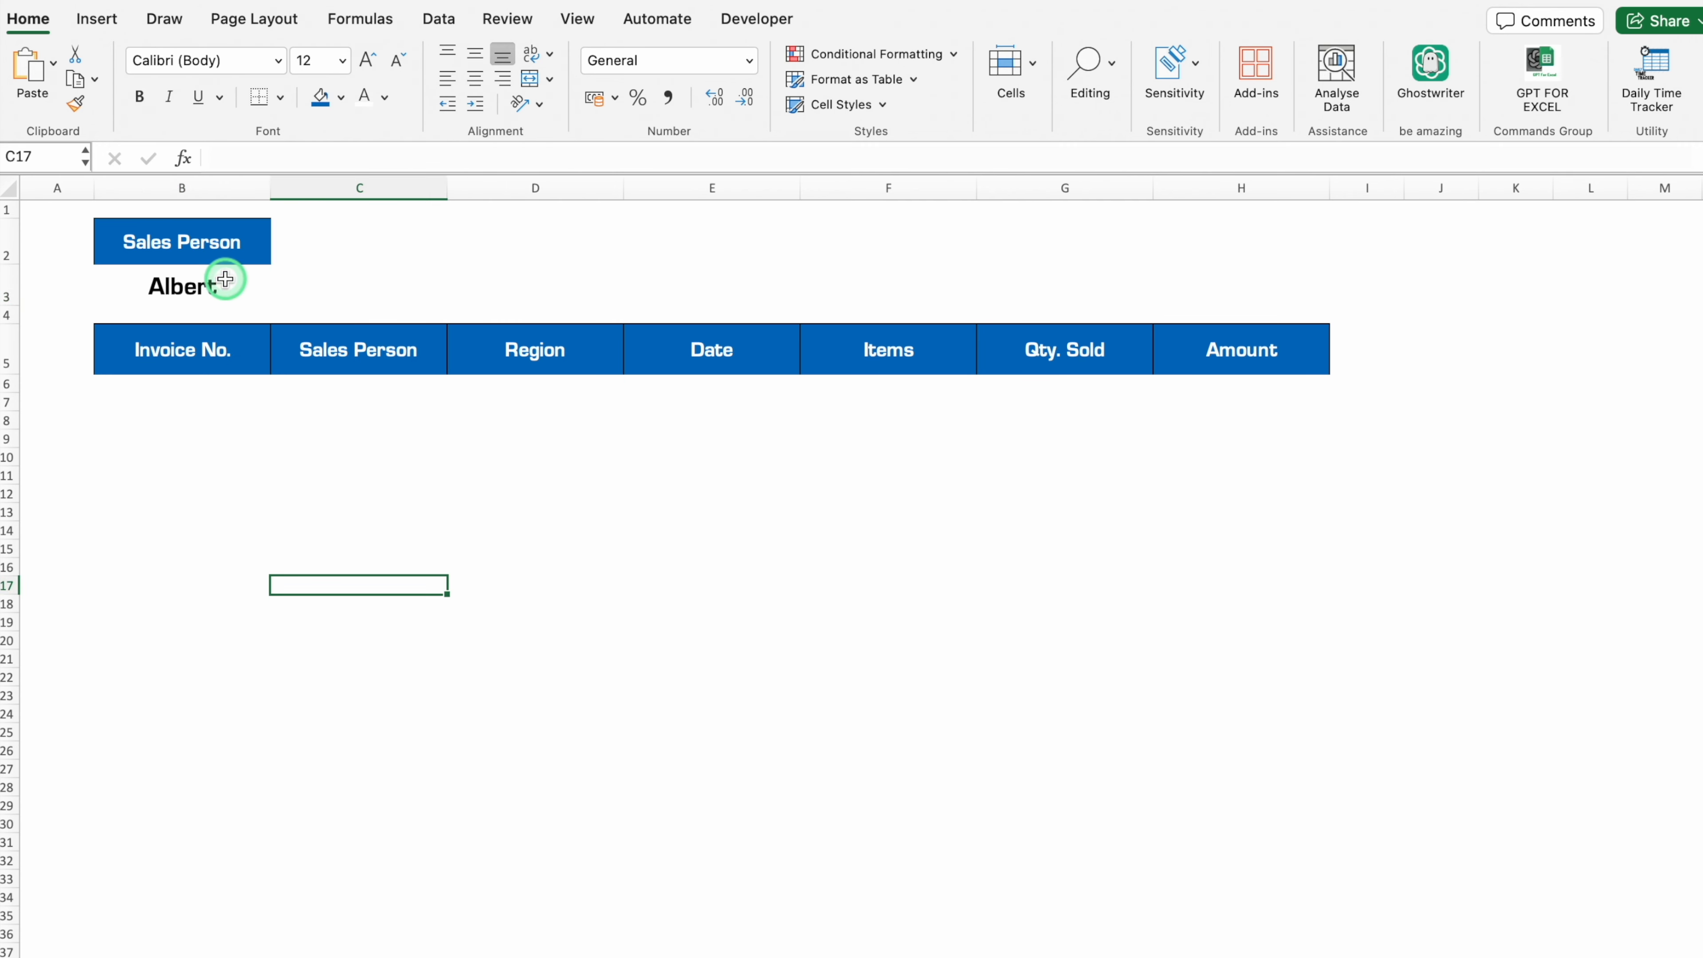
Apply All Borders to the sales person selector cell B3
left_click(224, 279)
left_click(284, 100)
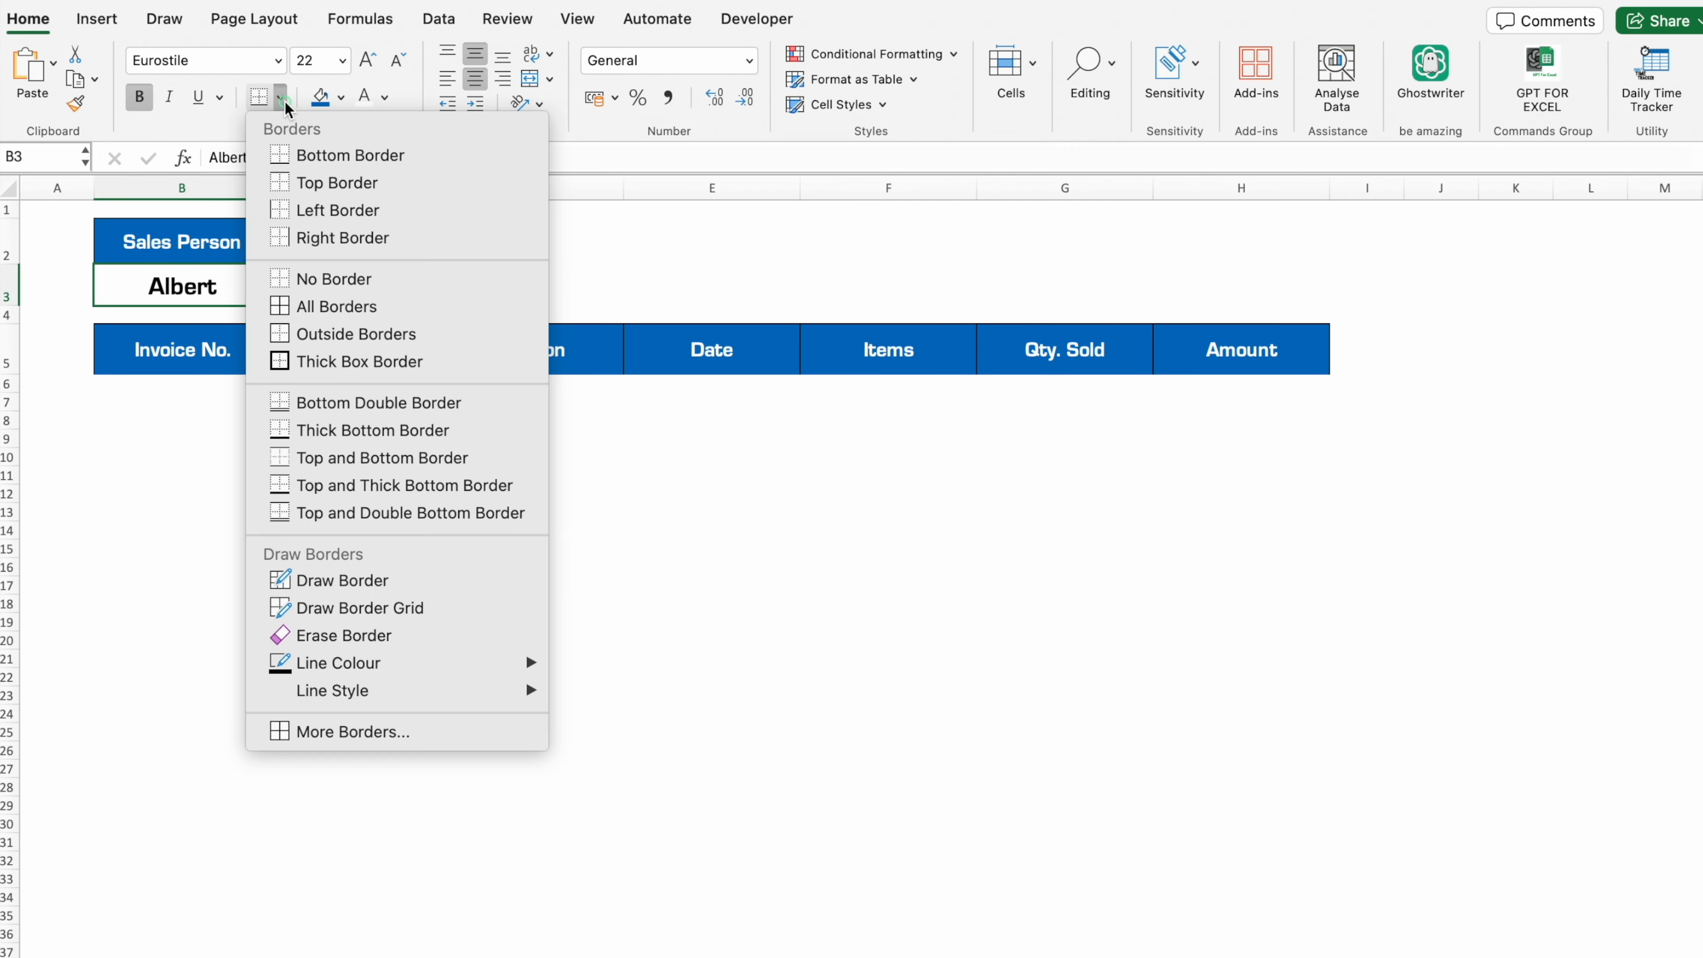
left_click(337, 306)
left_click(391, 603)
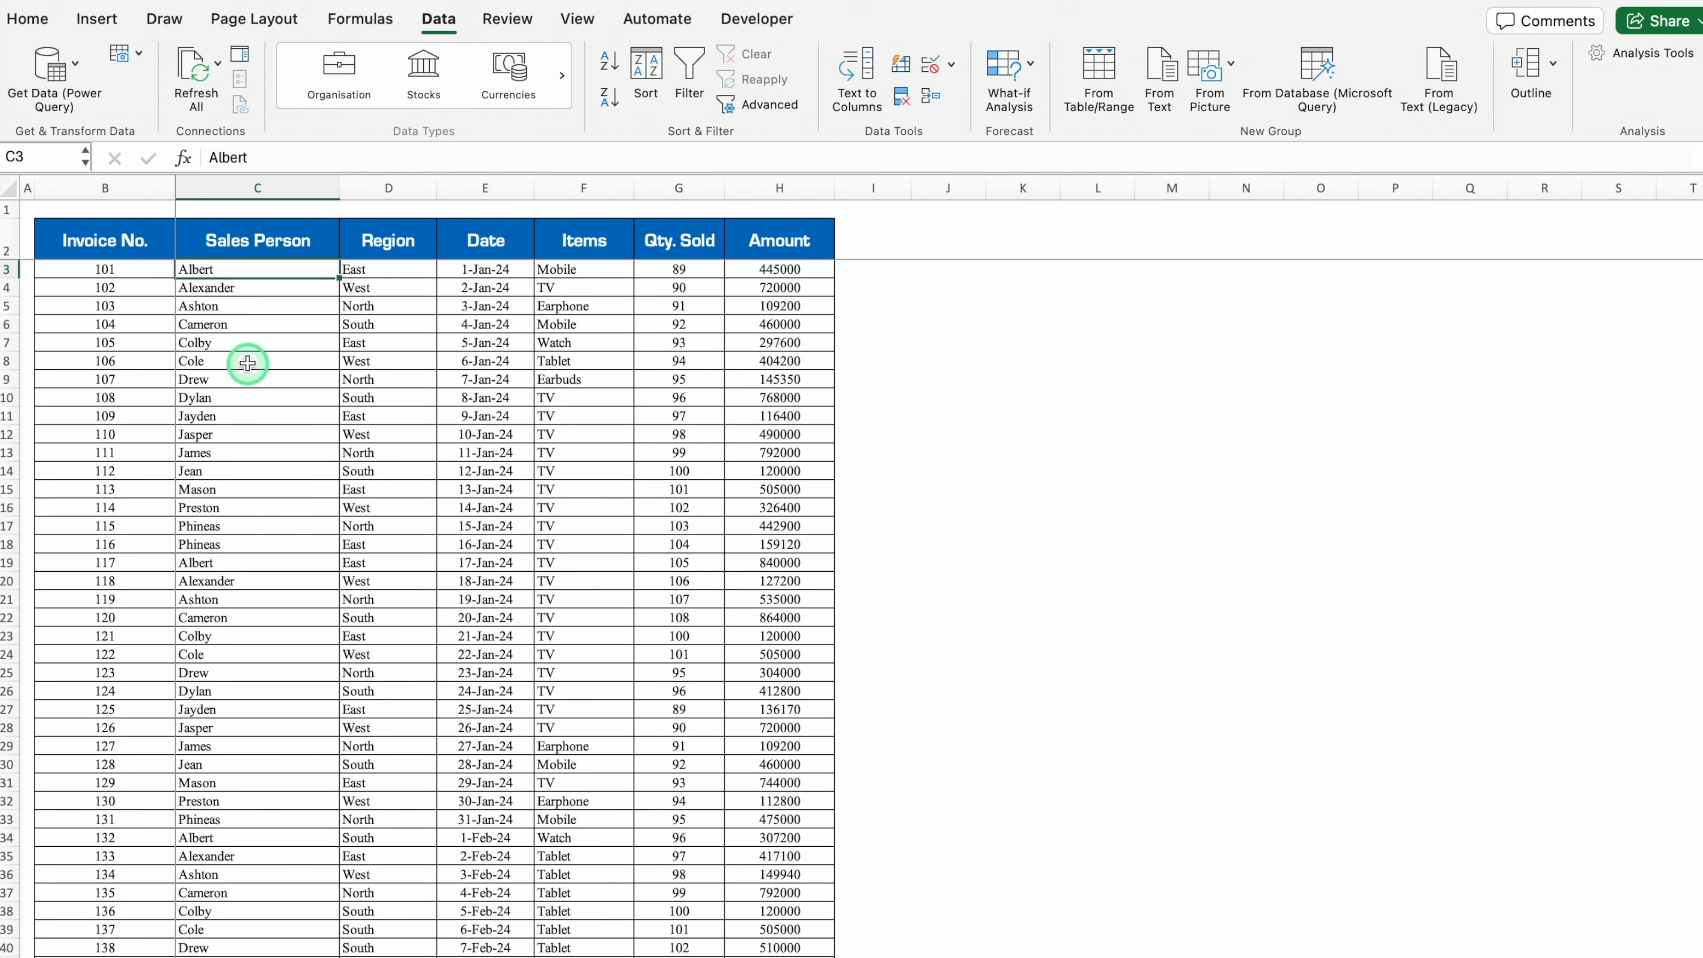
Convert the data sheet's range B2:H174 into a table with headers, and hide its filter buttons
left_click(245, 357)
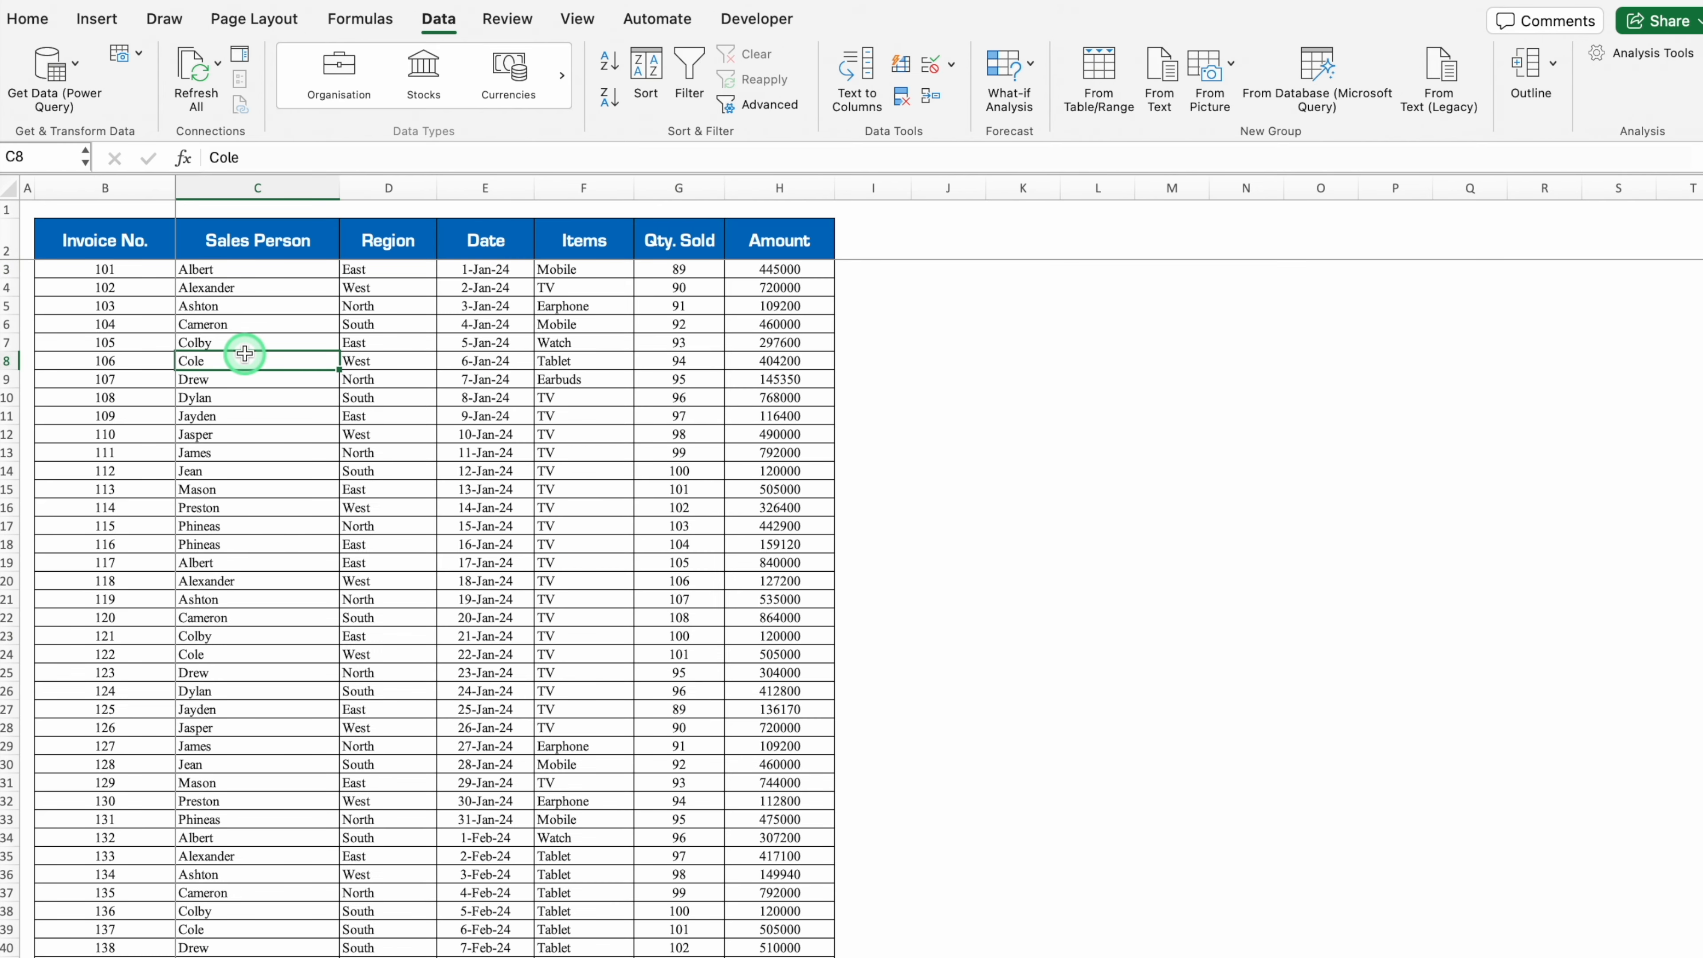
key("super+a")
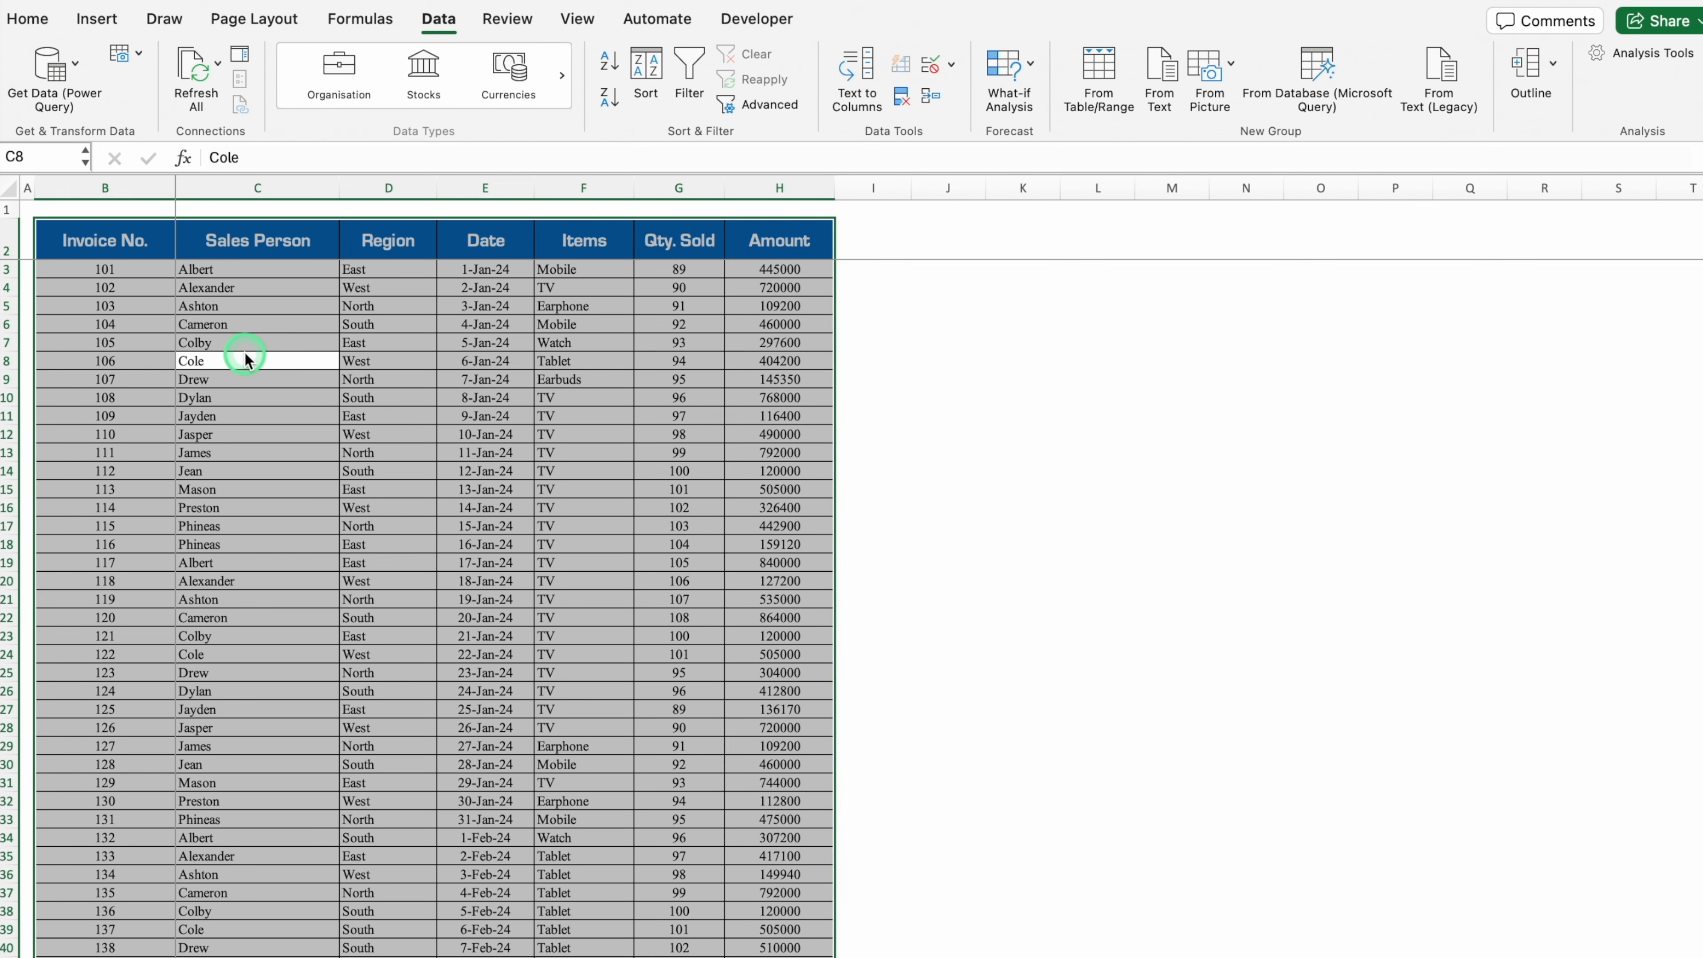
key("super+t")
scroll(234, 342, "down", 20)
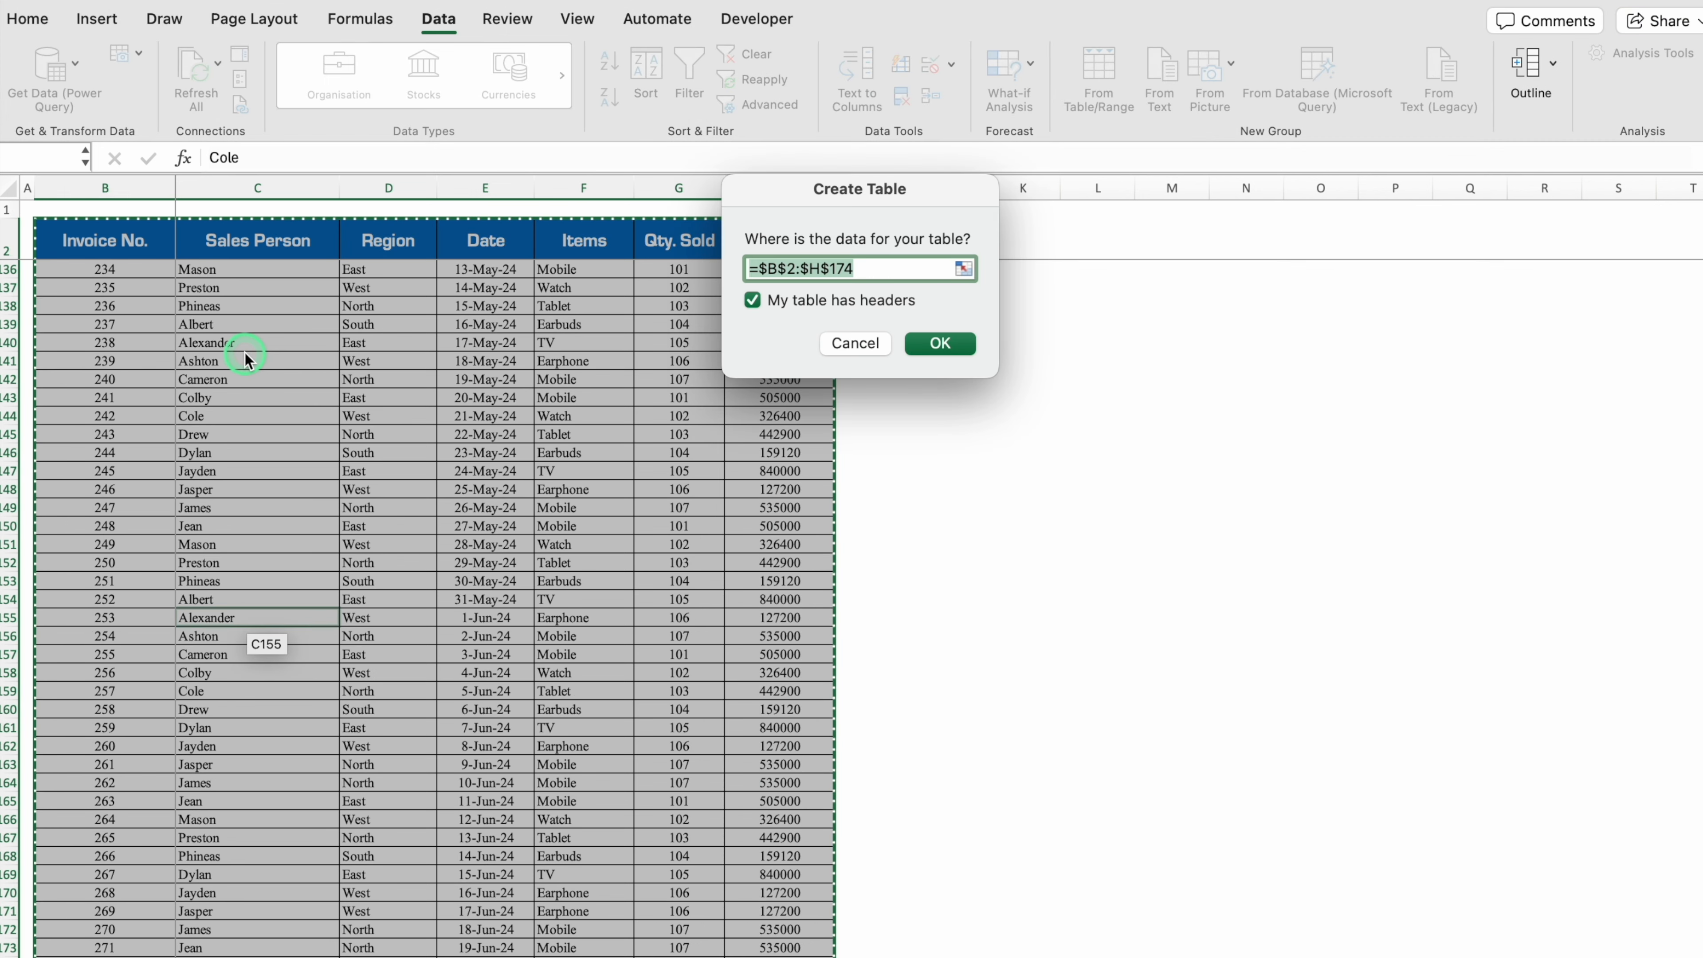
left_click(940, 343)
left_click(789, 54)
left_click(970, 395)
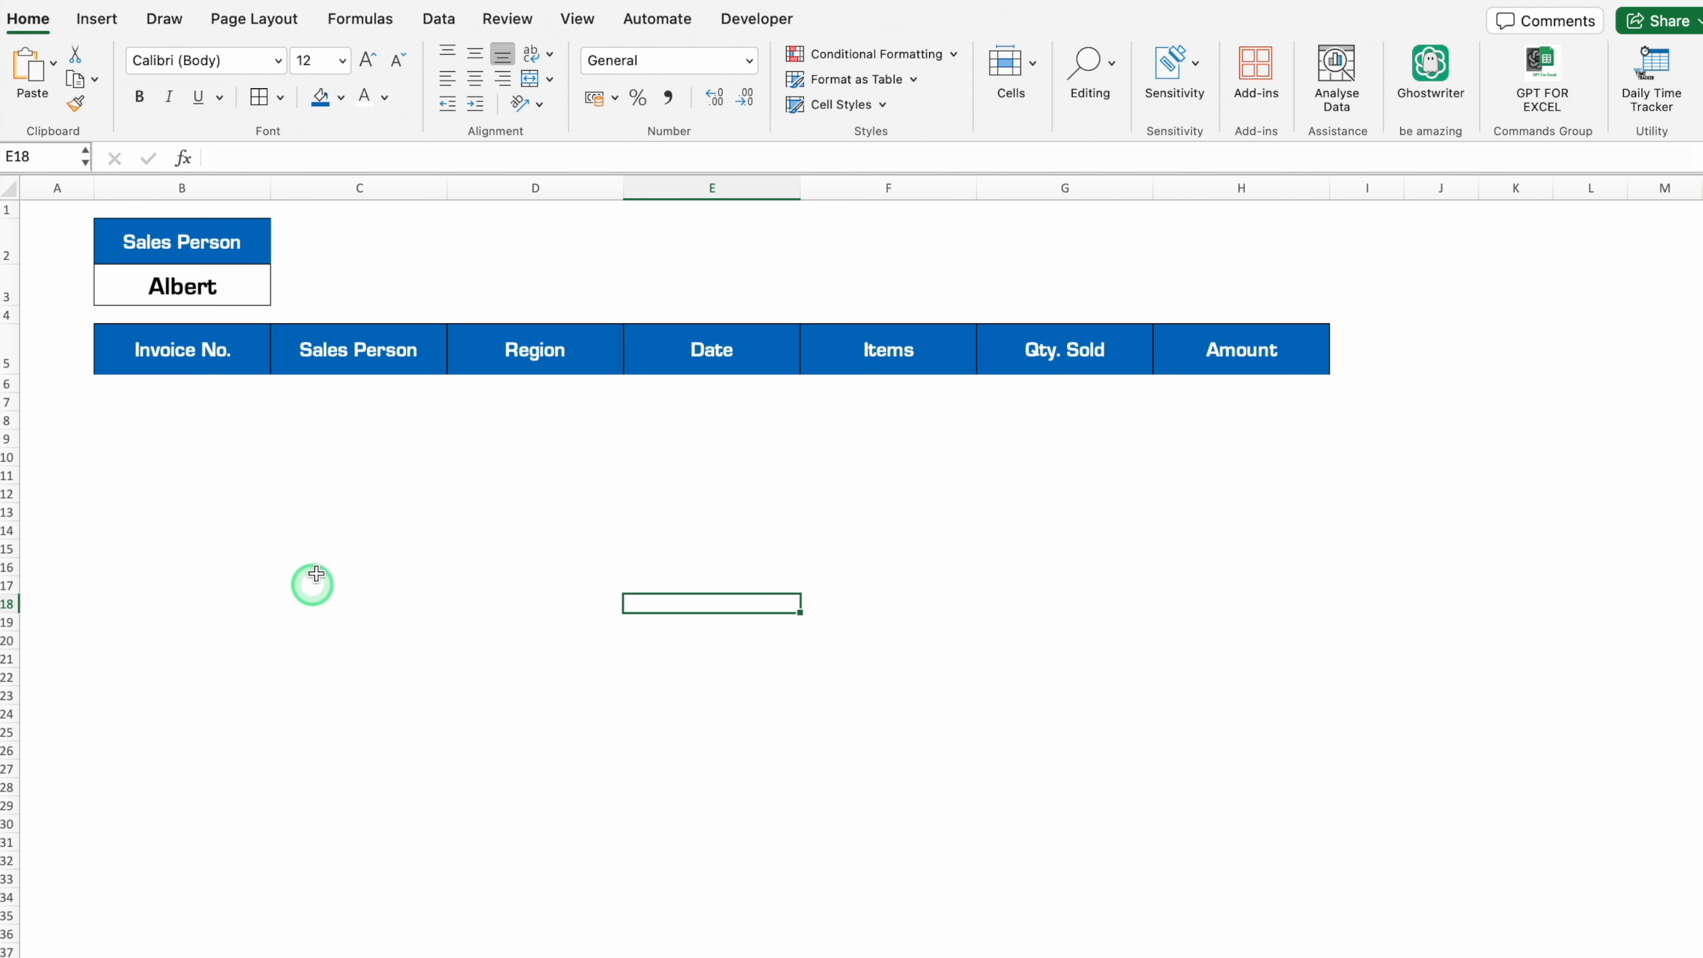
Select cell D2 on the report sheet and start recording a macro named Refresh, stored in This Workbook
left_click(510, 248)
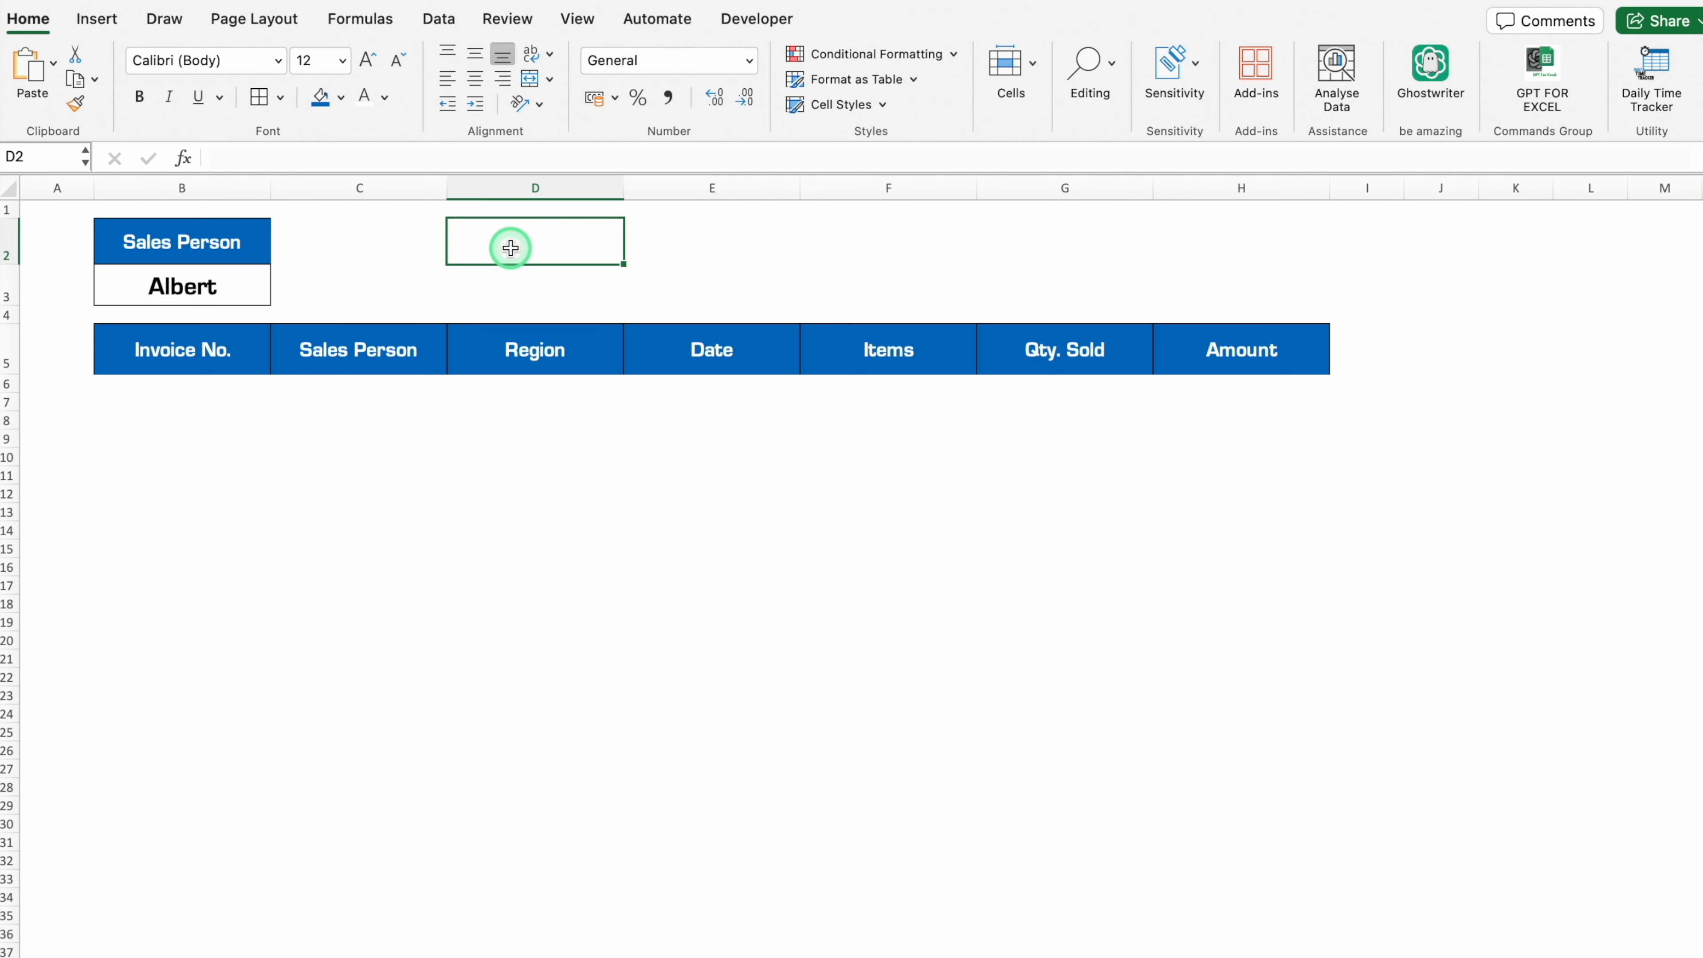
left_click(750, 21)
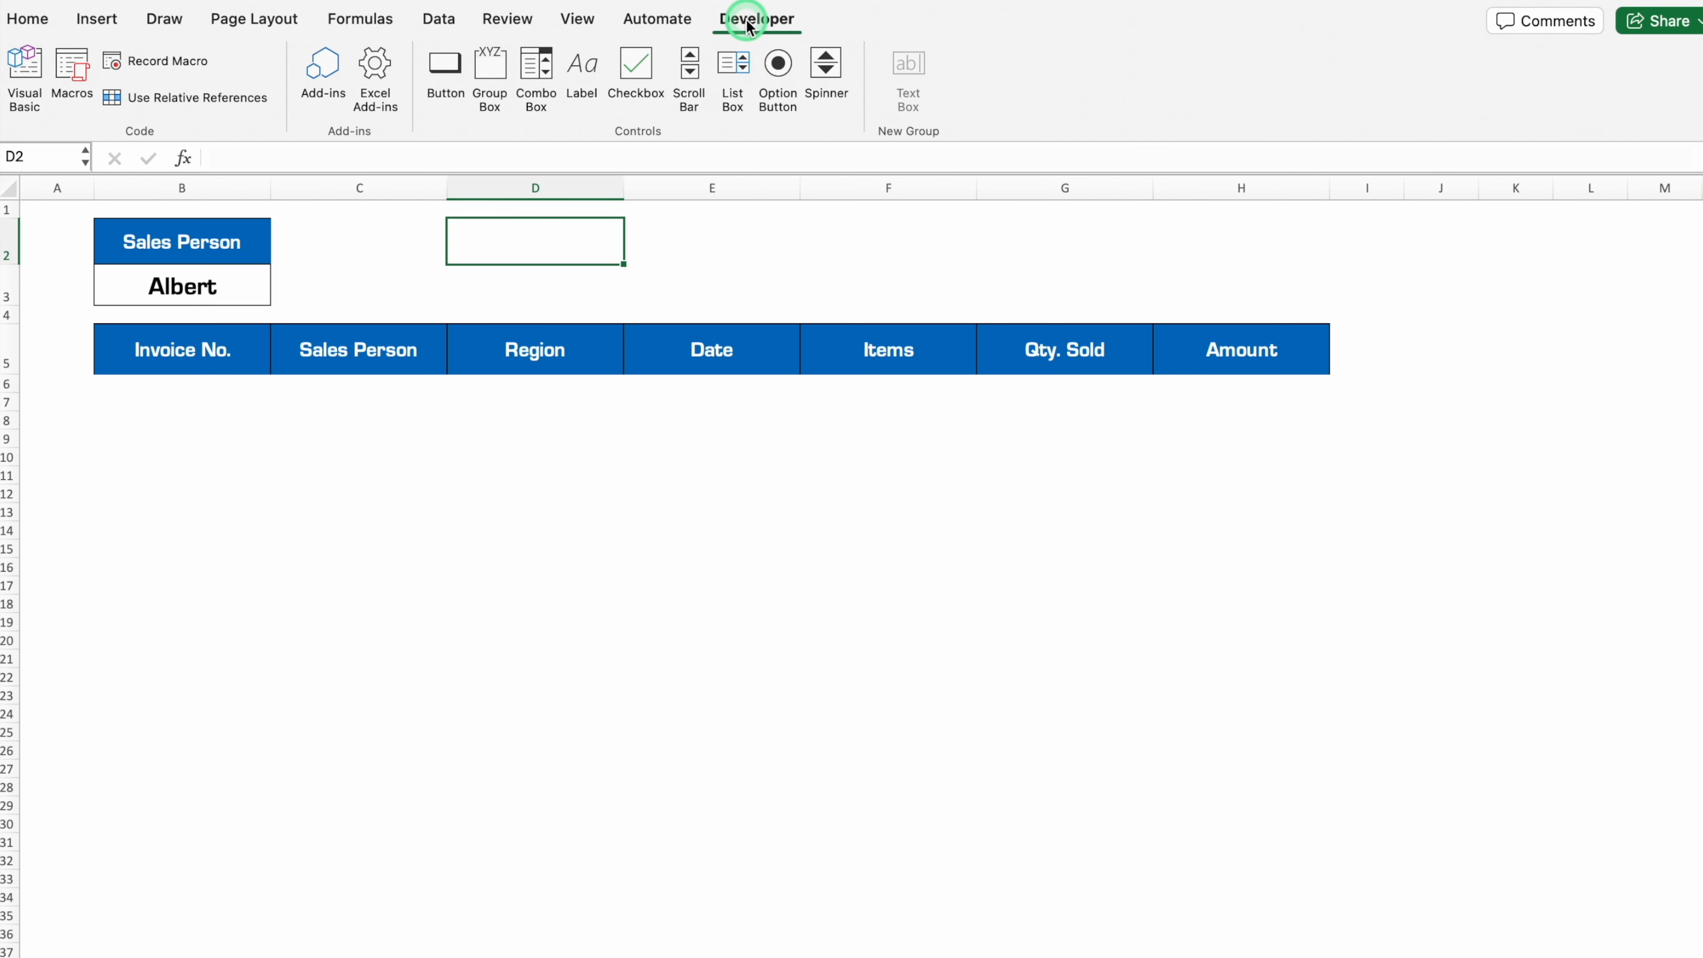
left_click(182, 60)
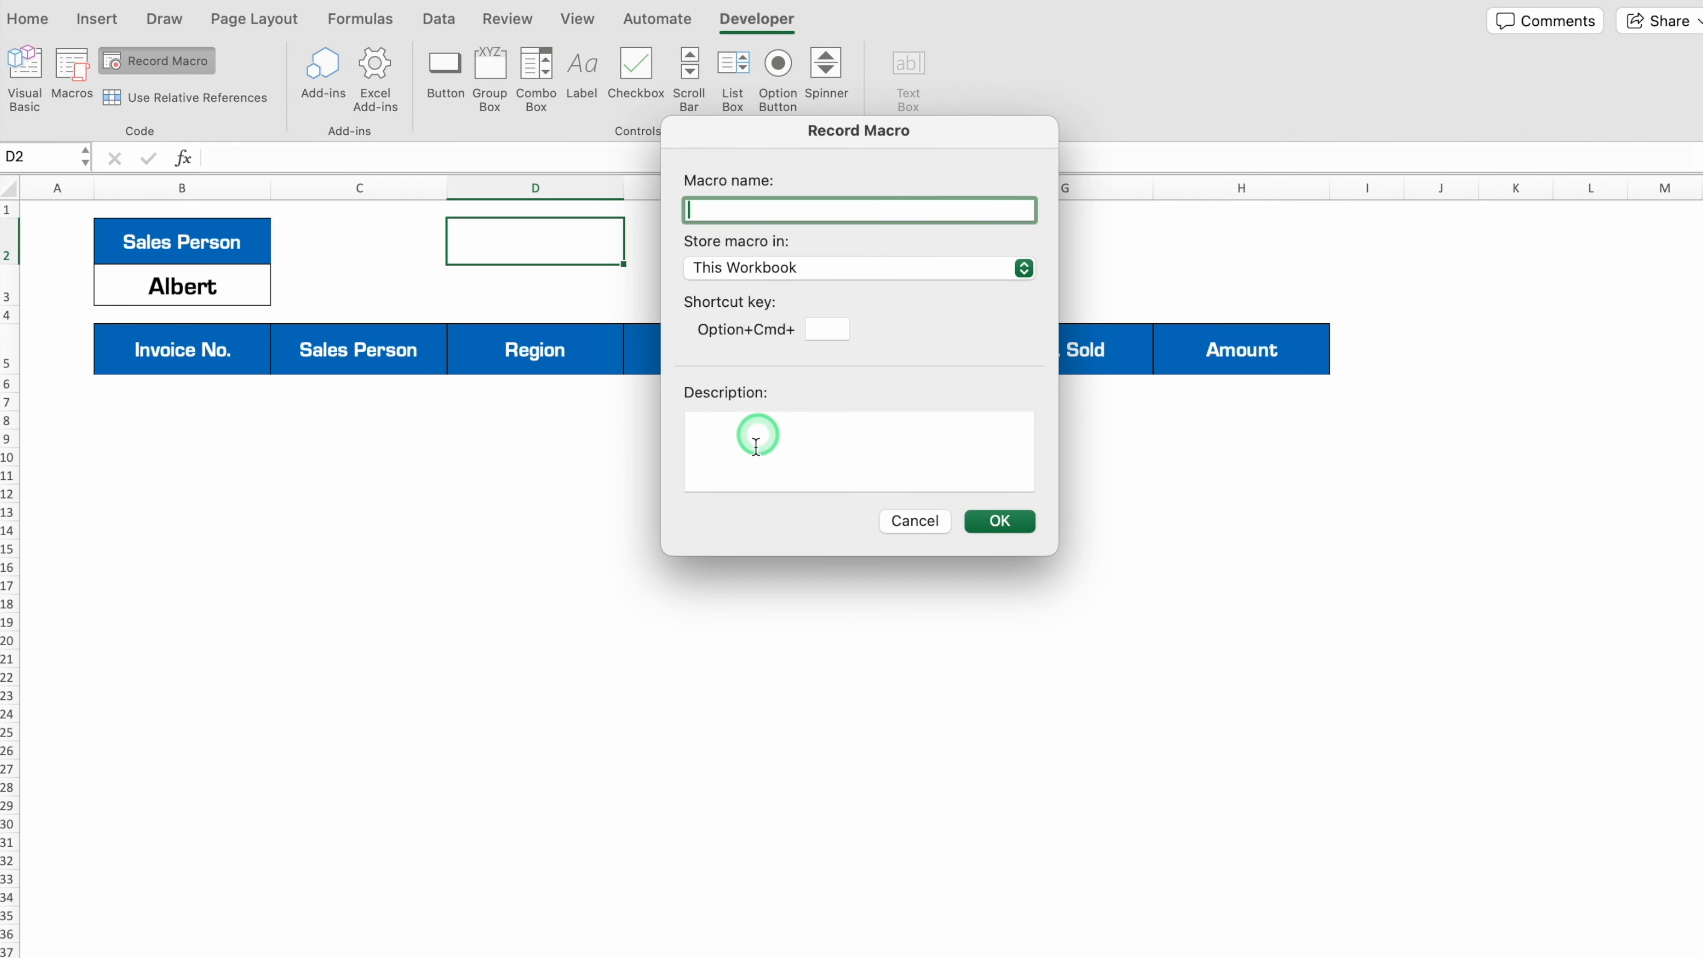
type("Refresh")
left_click(999, 521)
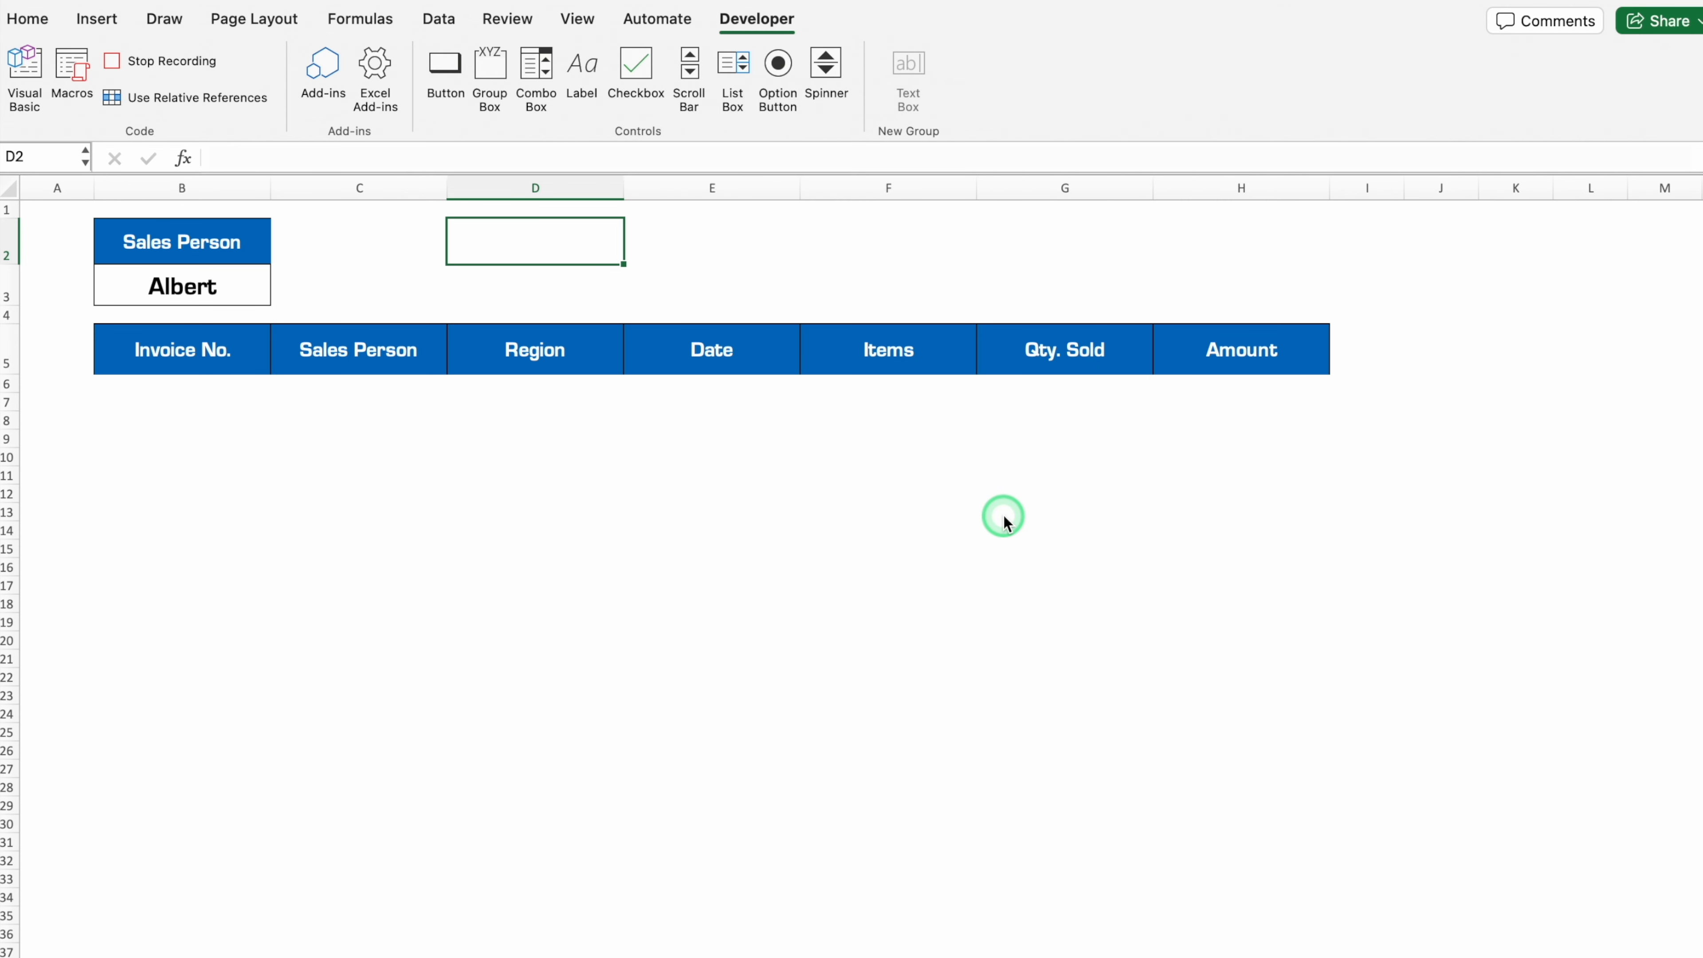
Set up an Advanced Filter that copies to another location, with Table1[#All] as the list range
left_click(438, 18)
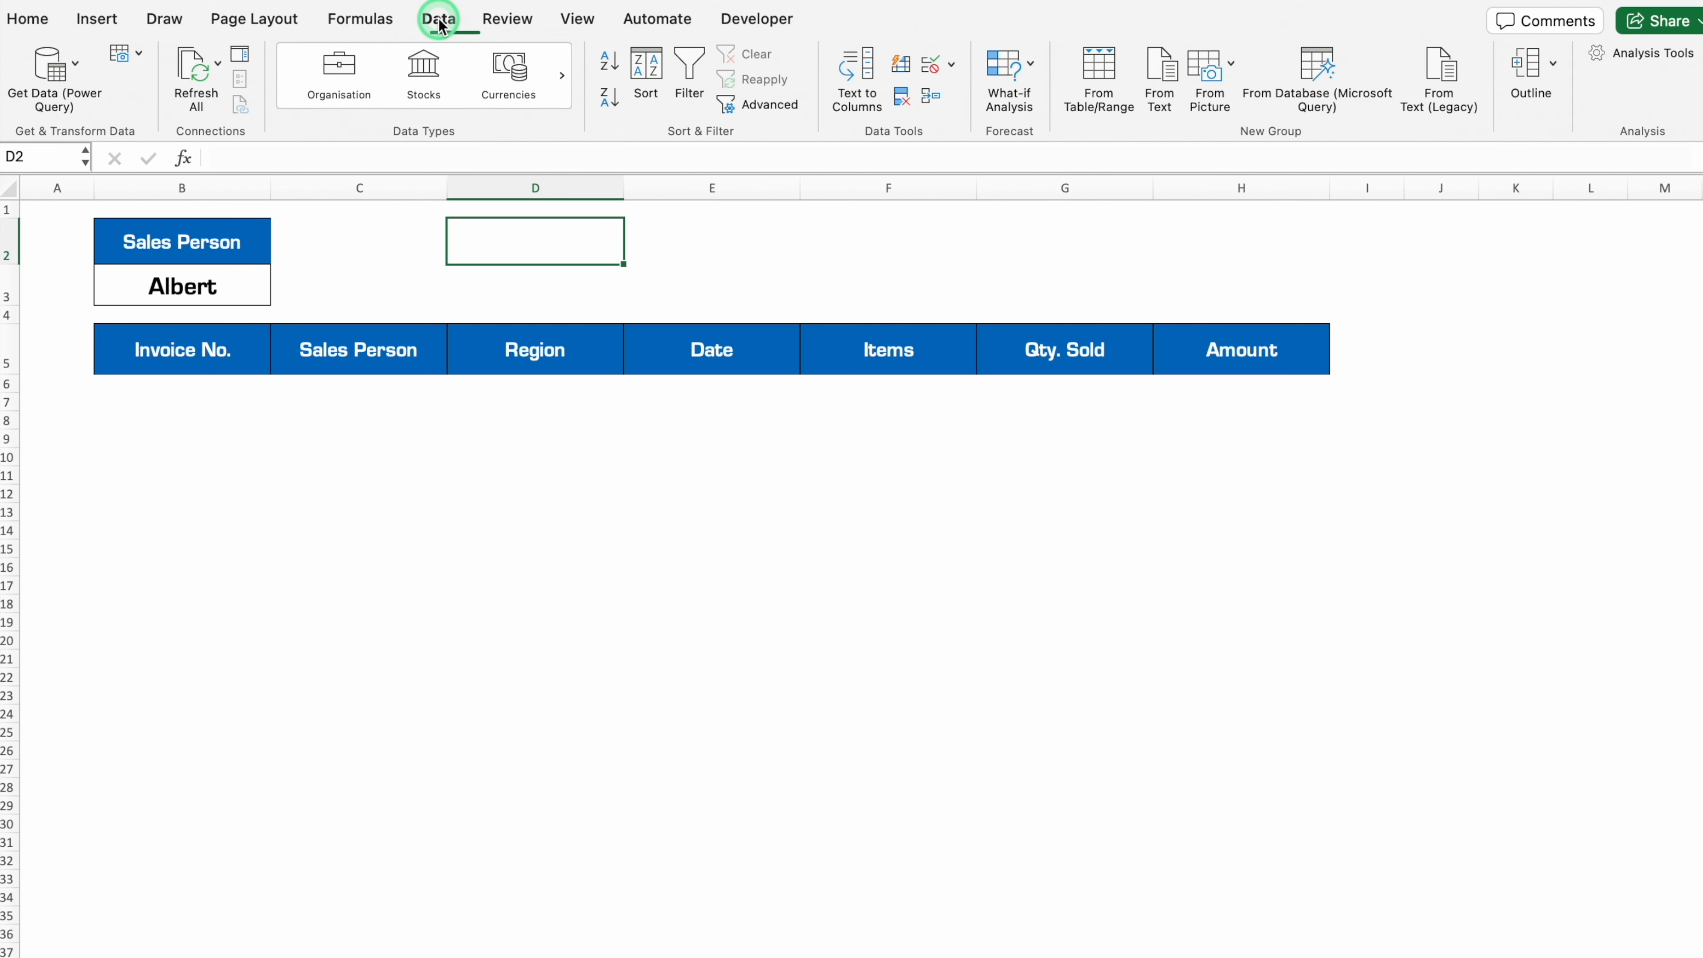
left_click(773, 108)
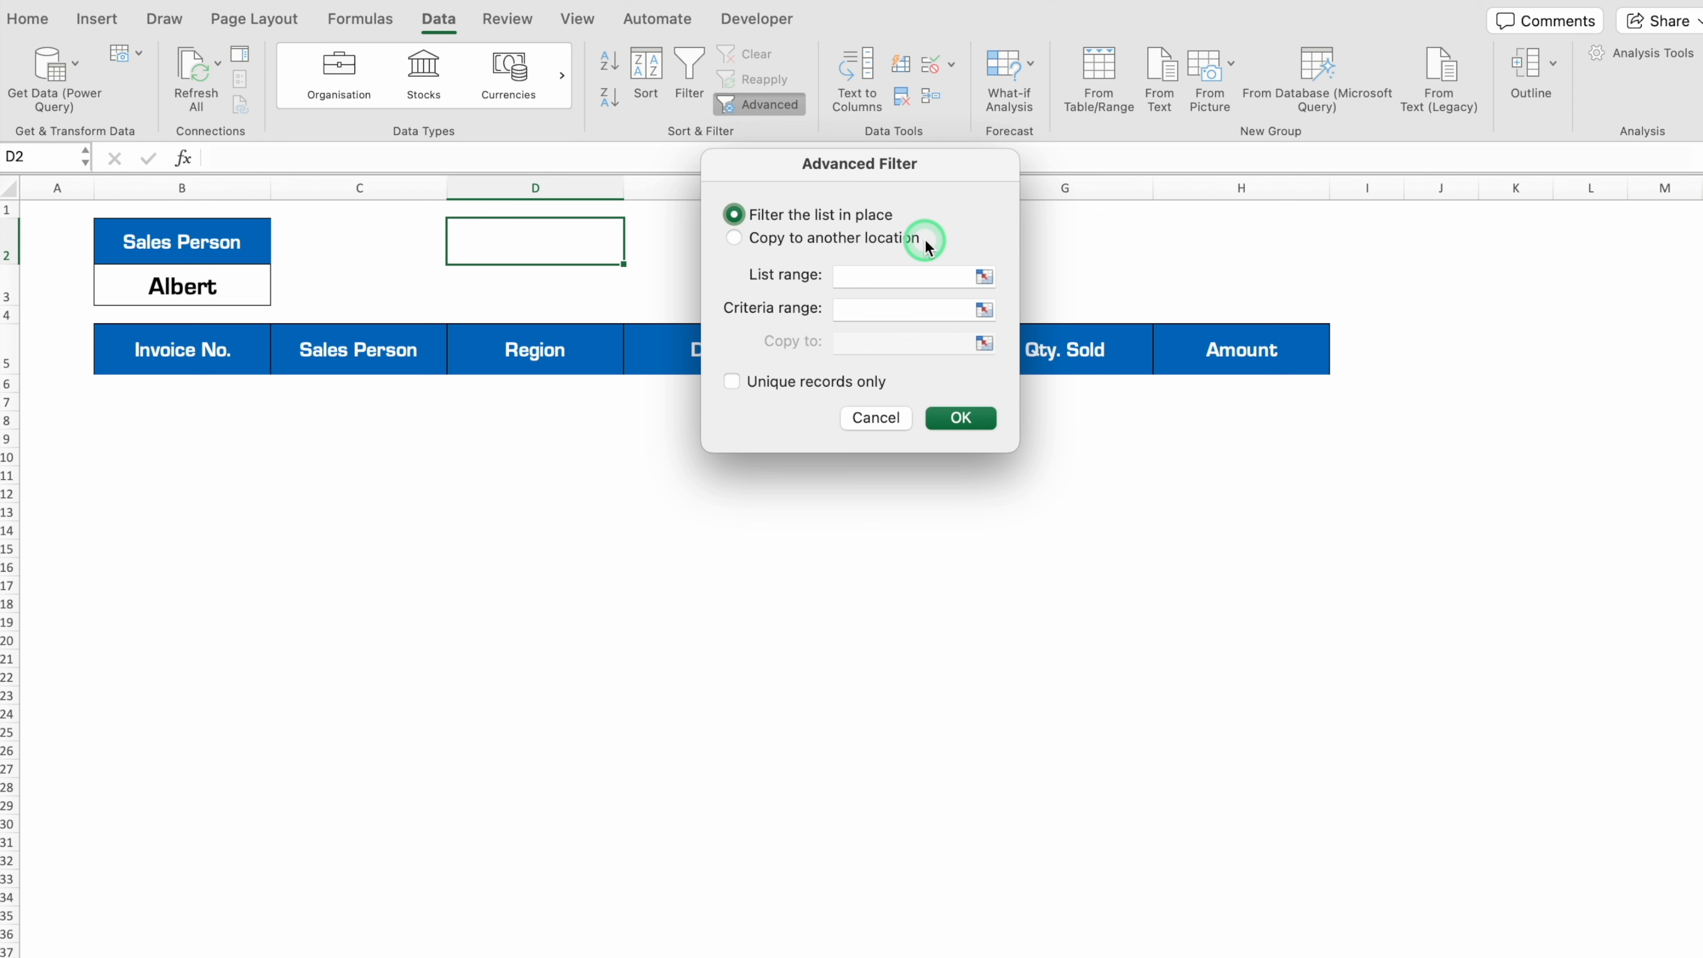
left_click(735, 239)
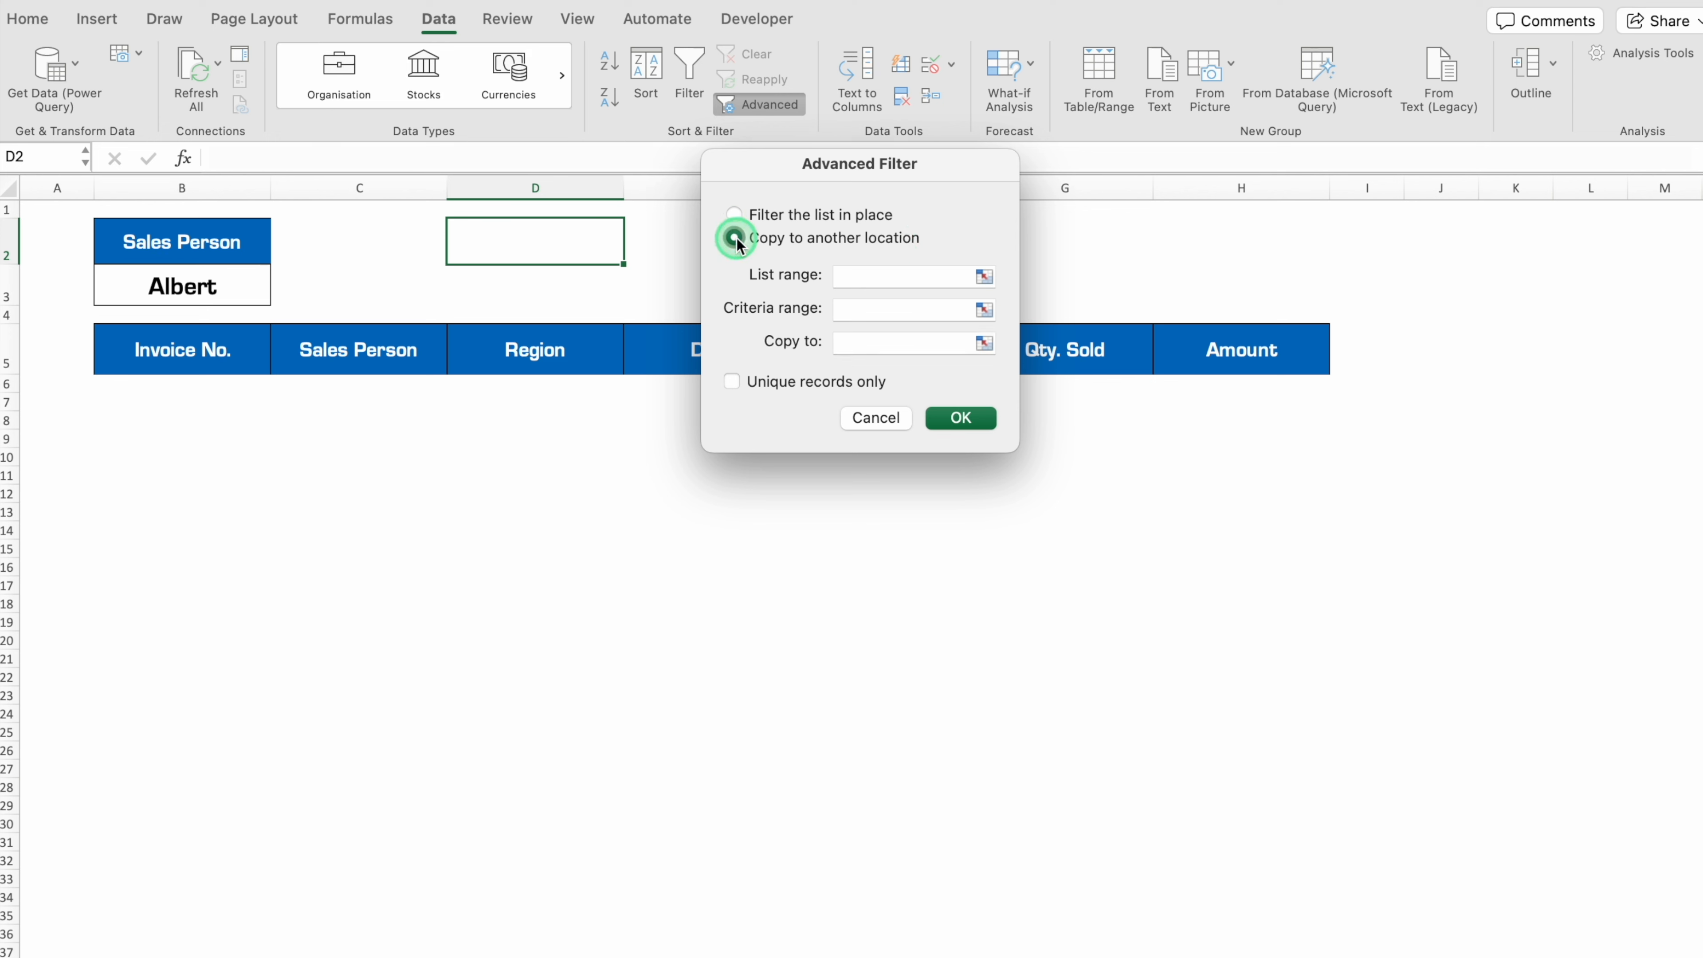
left_click(882, 275)
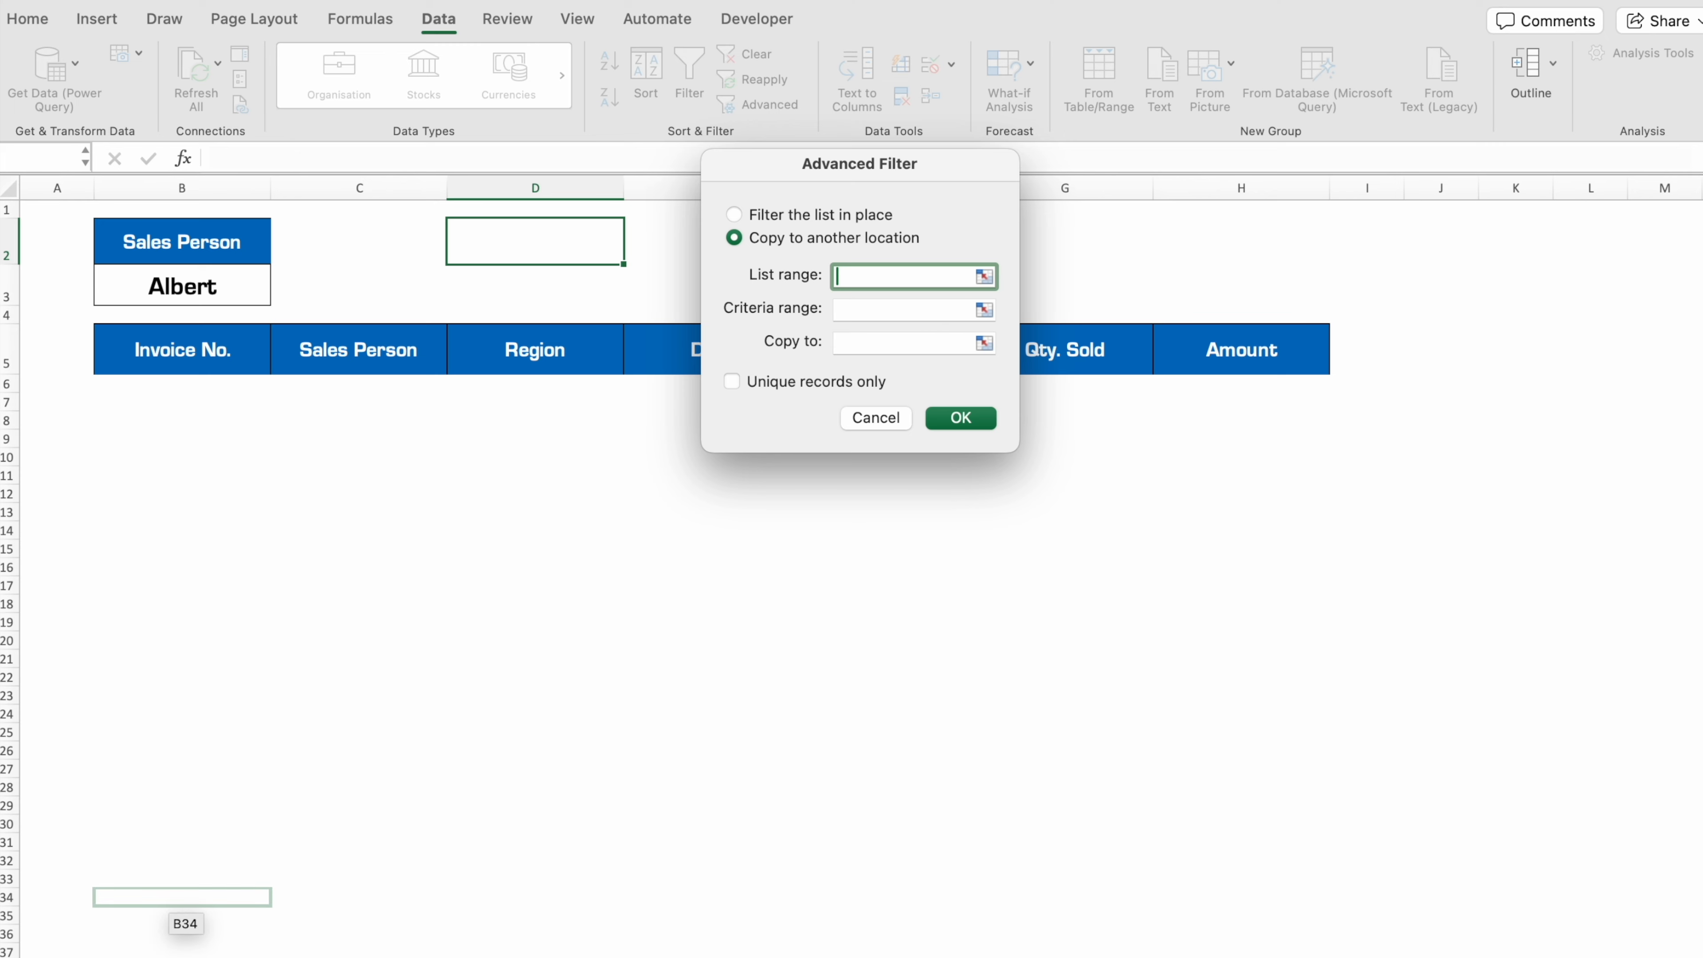
left_click(161, 956)
left_click(137, 243)
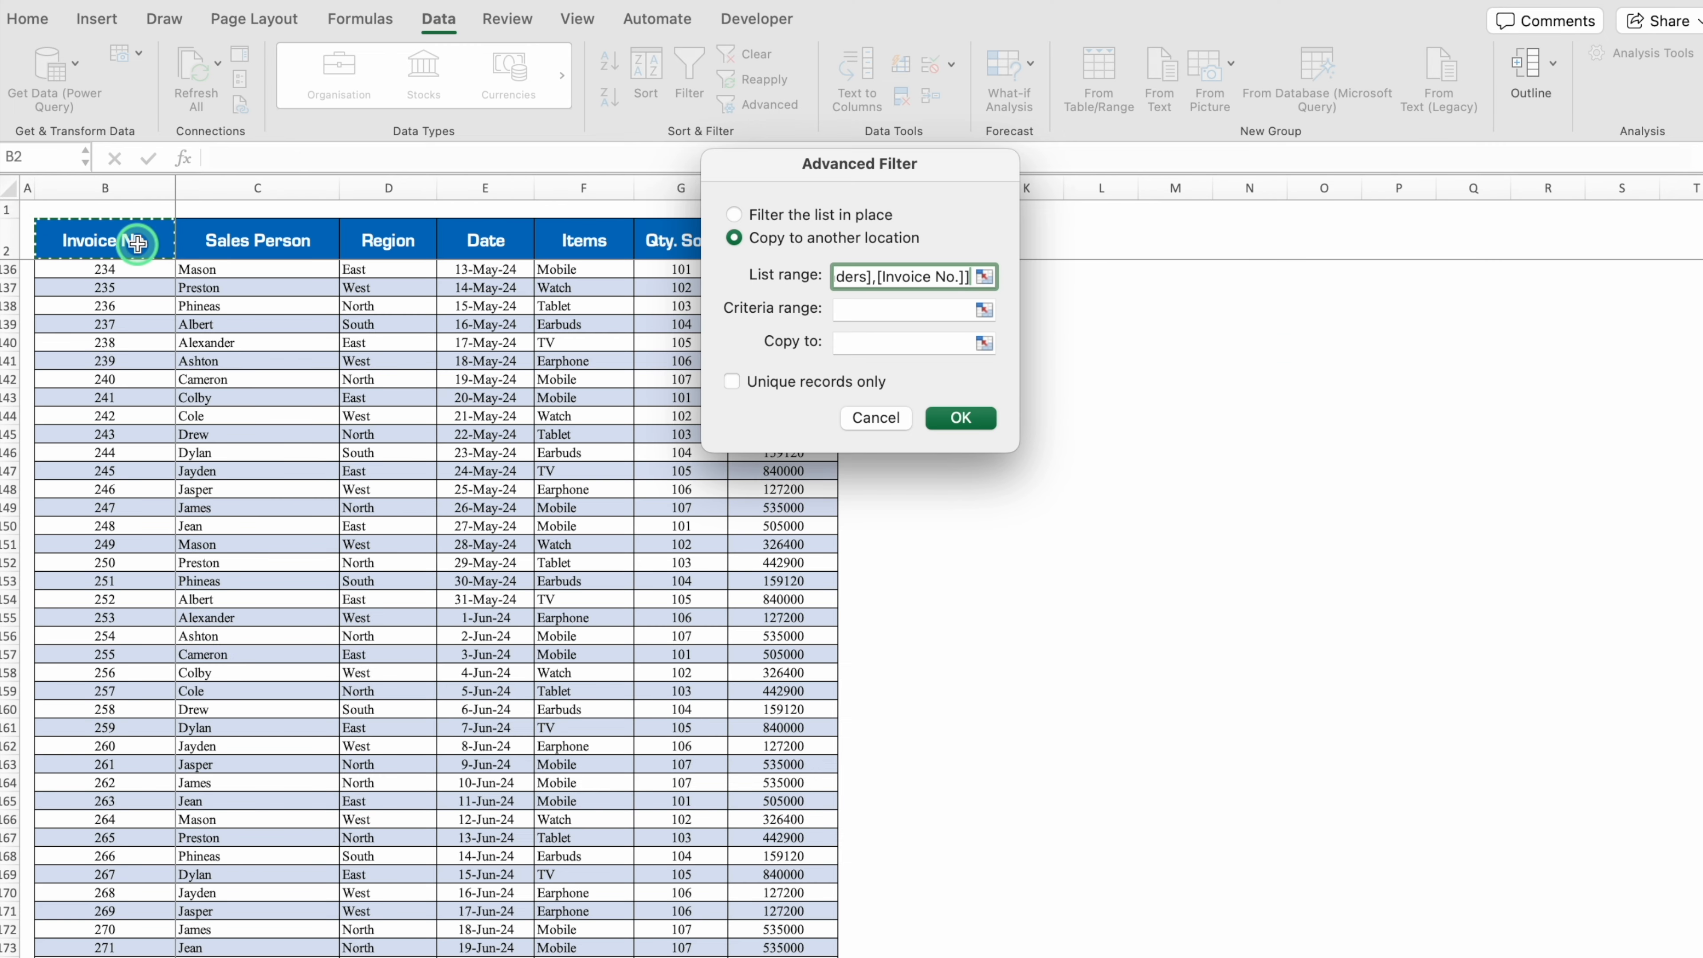
key("ctrl+shift+Right")
key("ctrl+shift+Down")
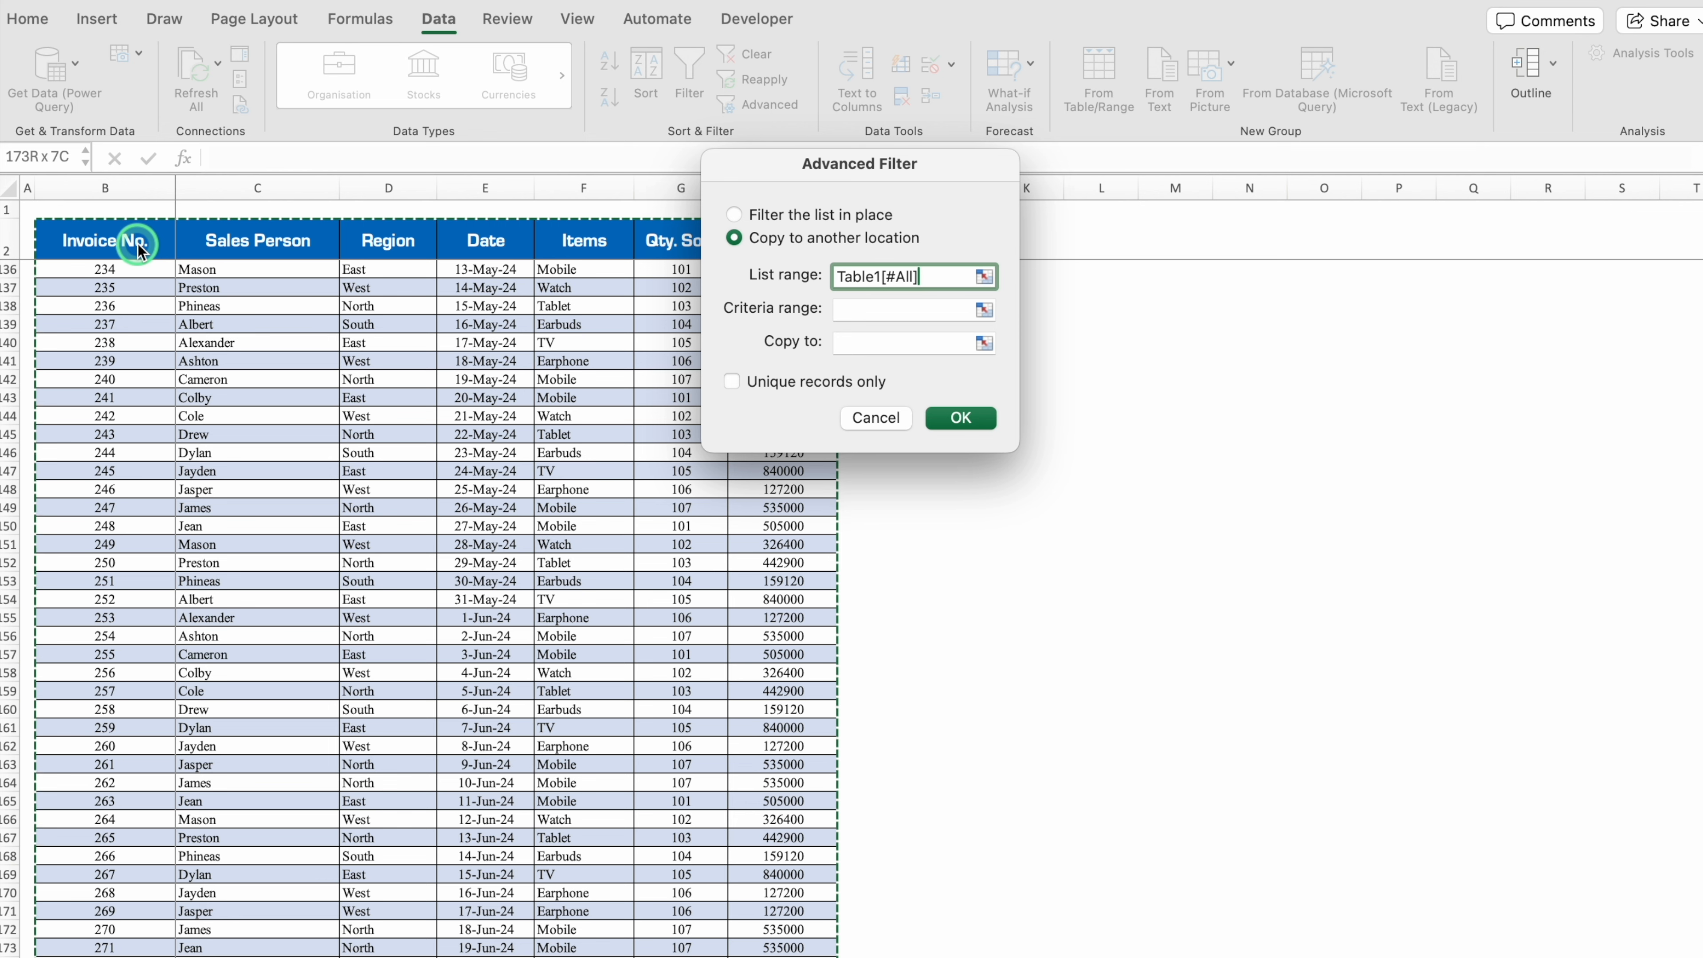
Set the criteria range to Sheet1!$B$2:$B$3 and the copy-to range to headers B5:H5, and run the filter
left_click(910, 298)
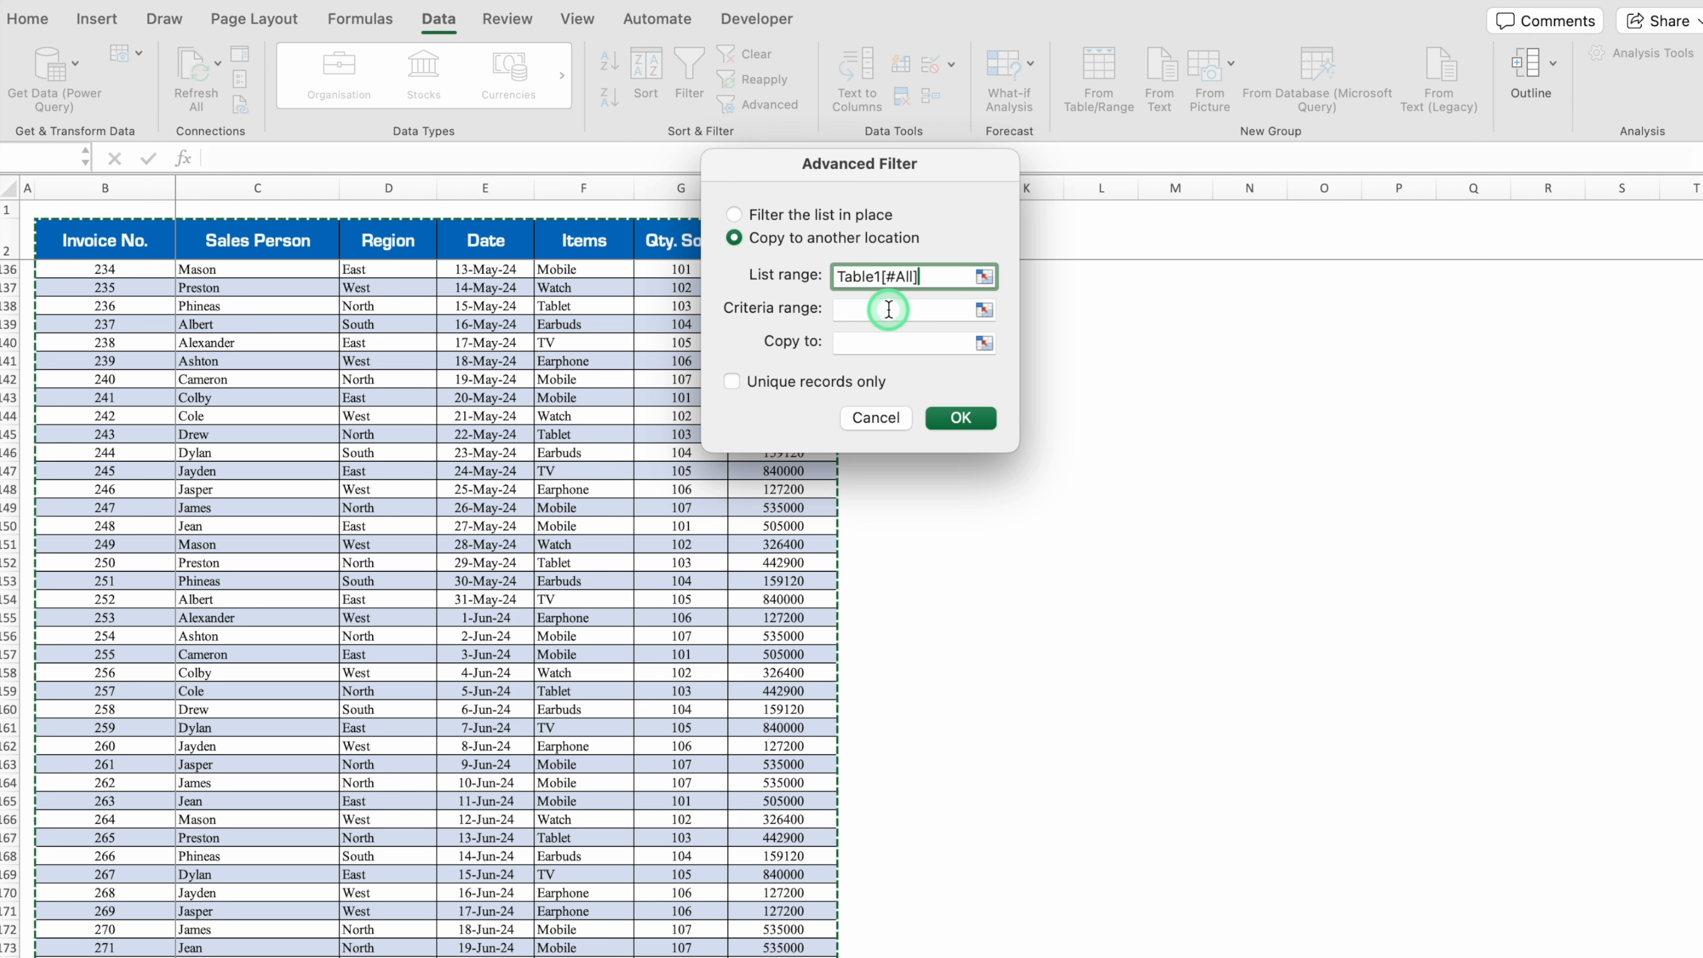
left_click(889, 311)
left_click(217, 241)
left_click_drag(217, 244, 220, 279)
left_click(868, 343)
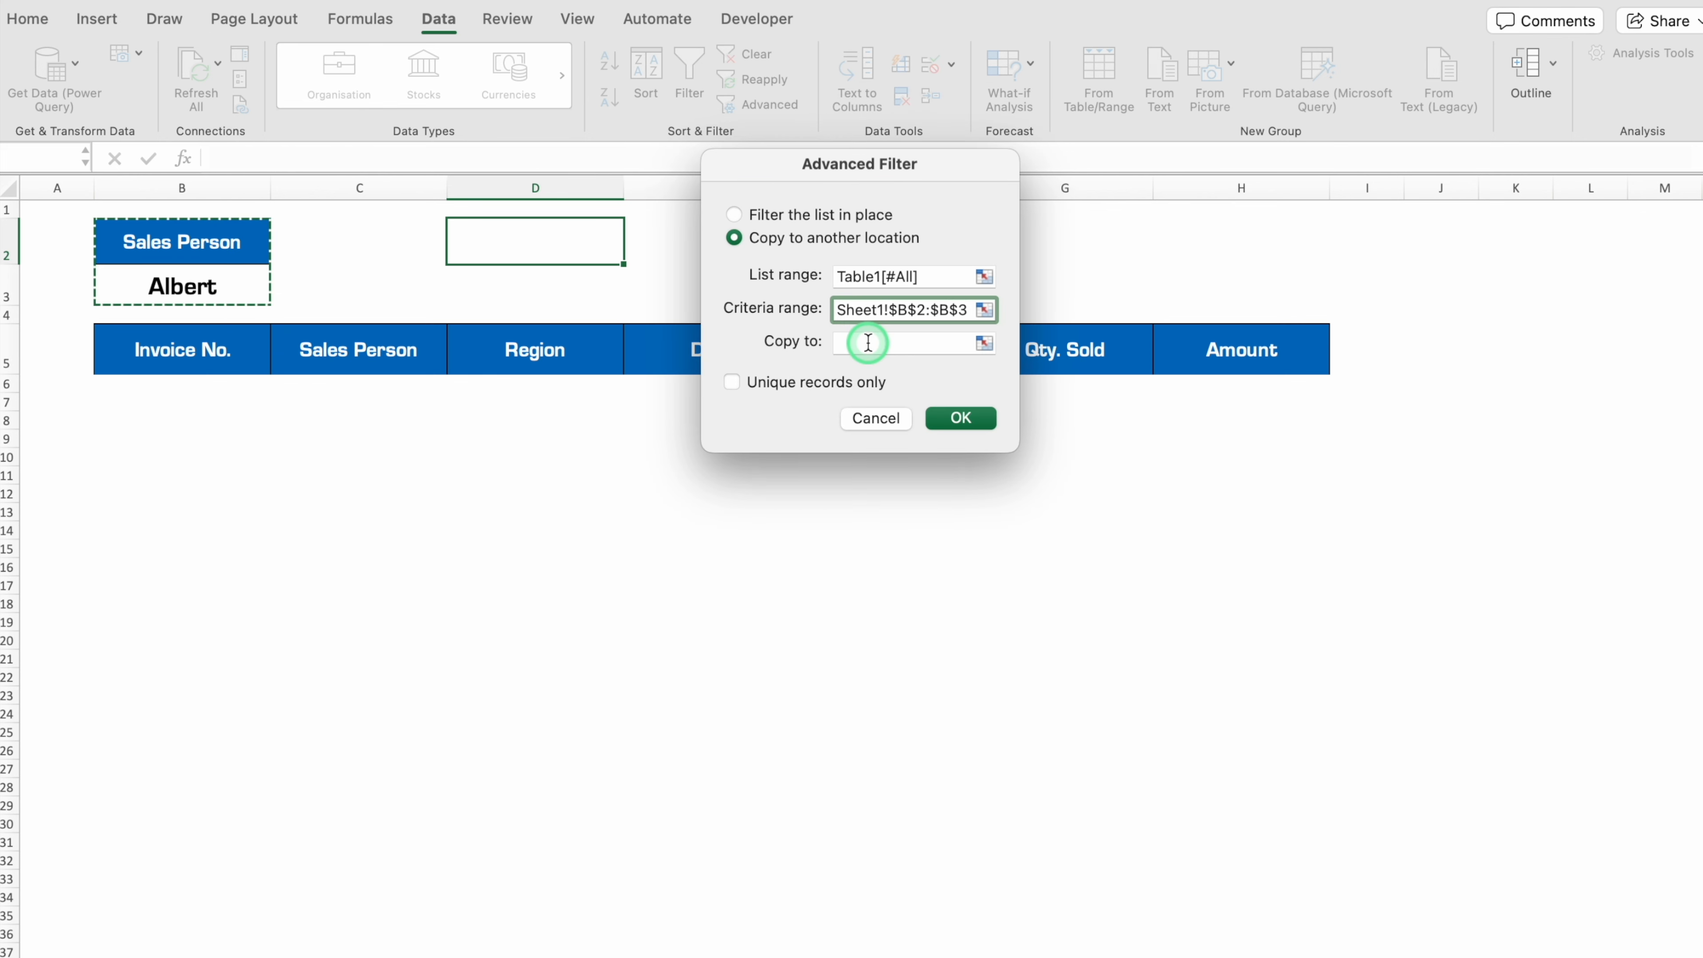
left_click_drag(178, 363, 1207, 342)
left_click(959, 419)
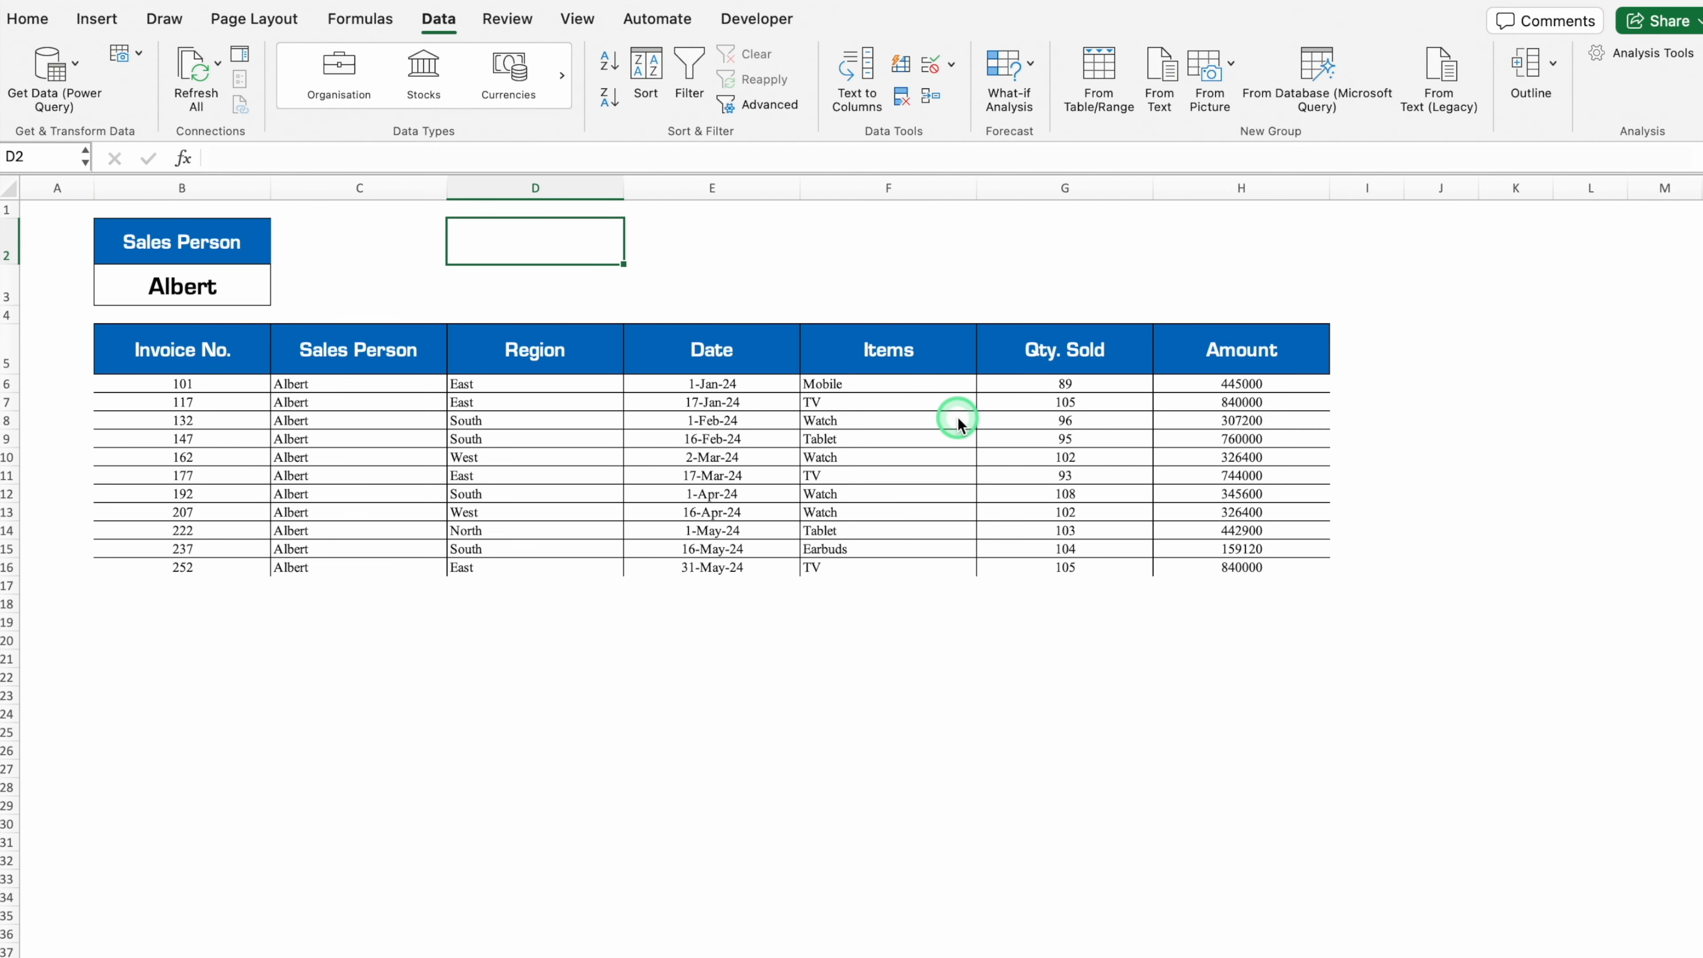
Remove all borders from the entire report sheet
key("super+a")
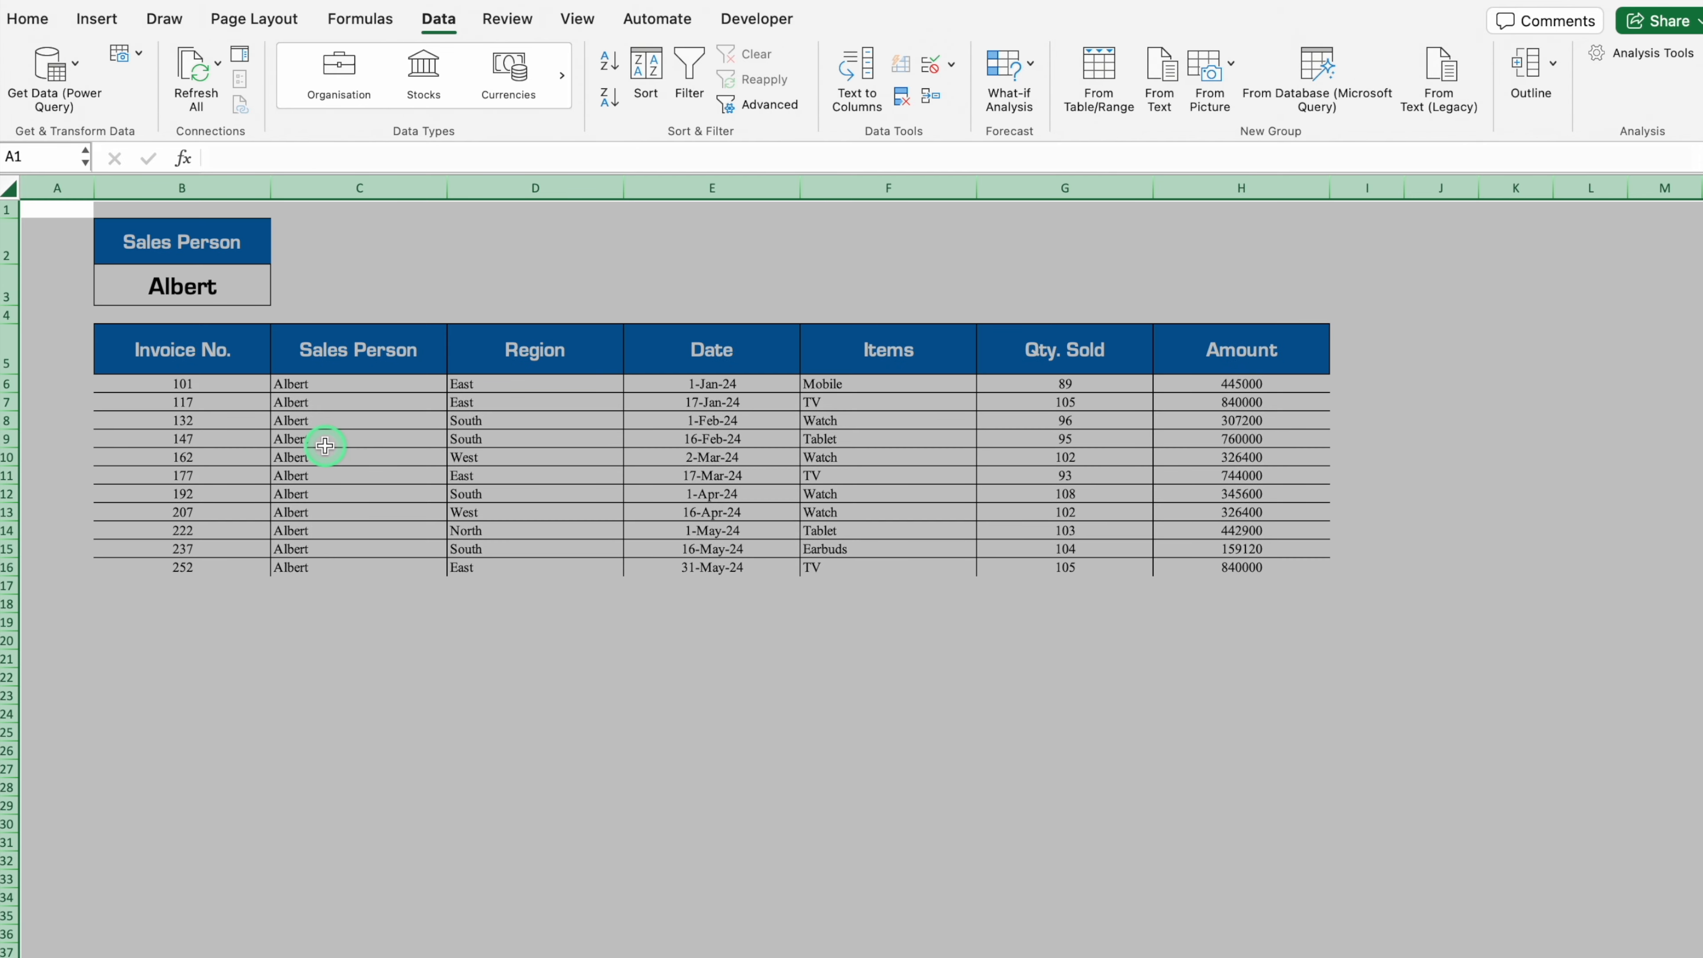
left_click(25, 16)
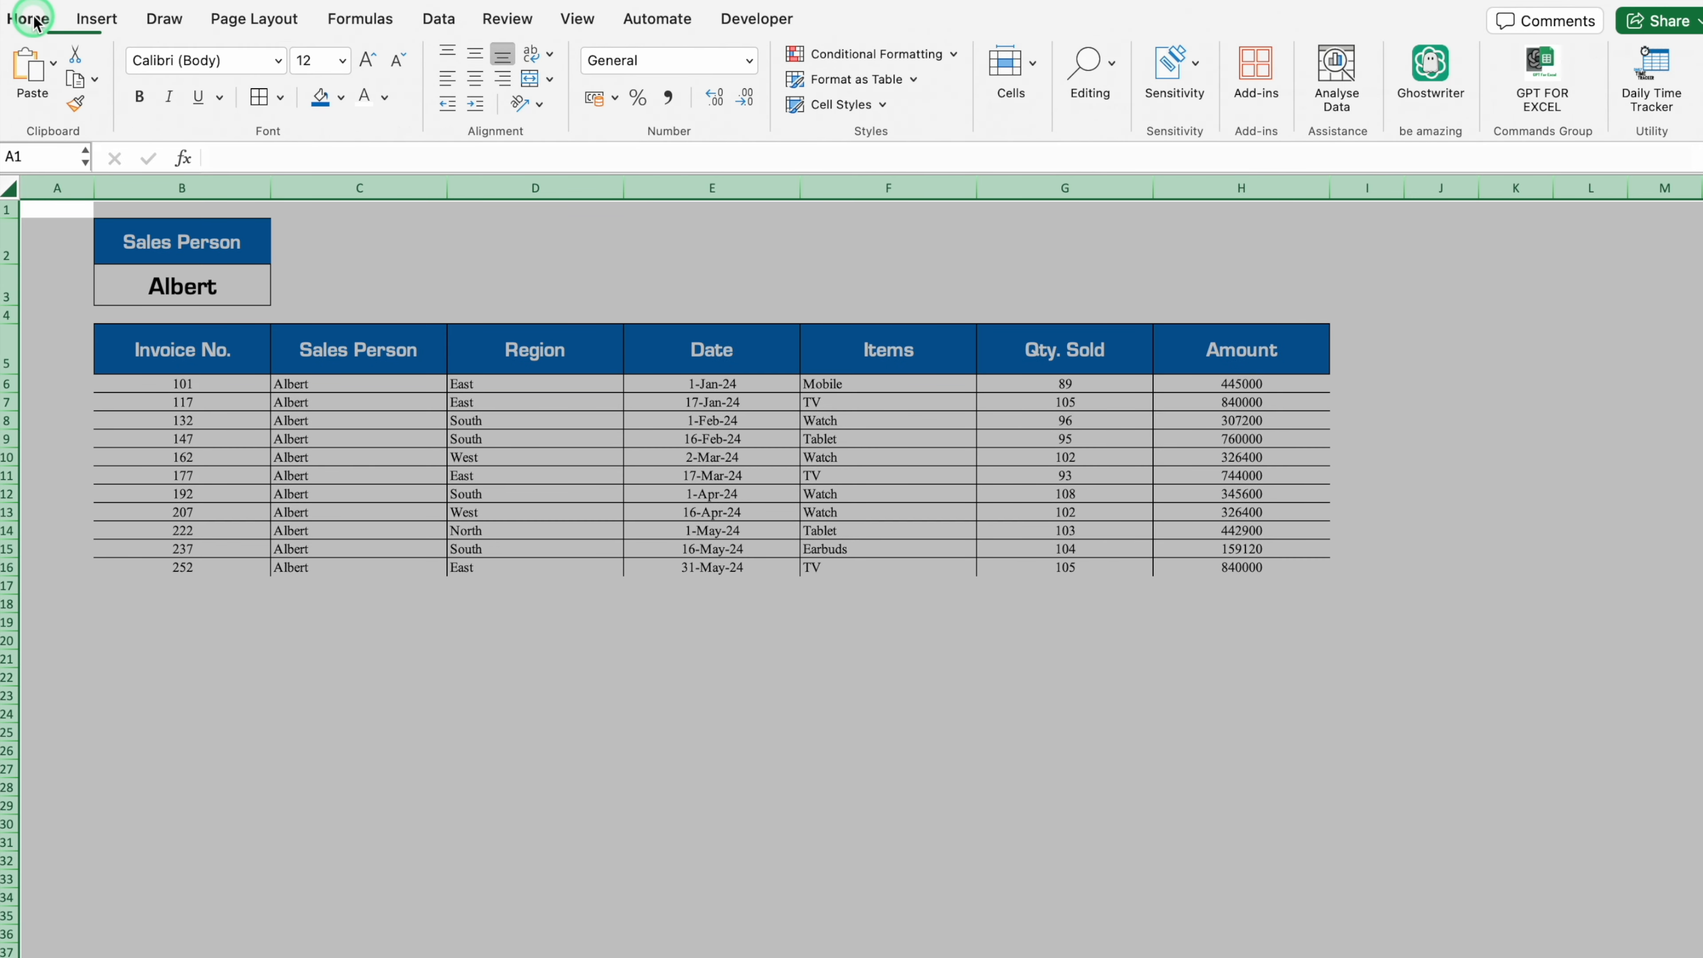
left_click(281, 98)
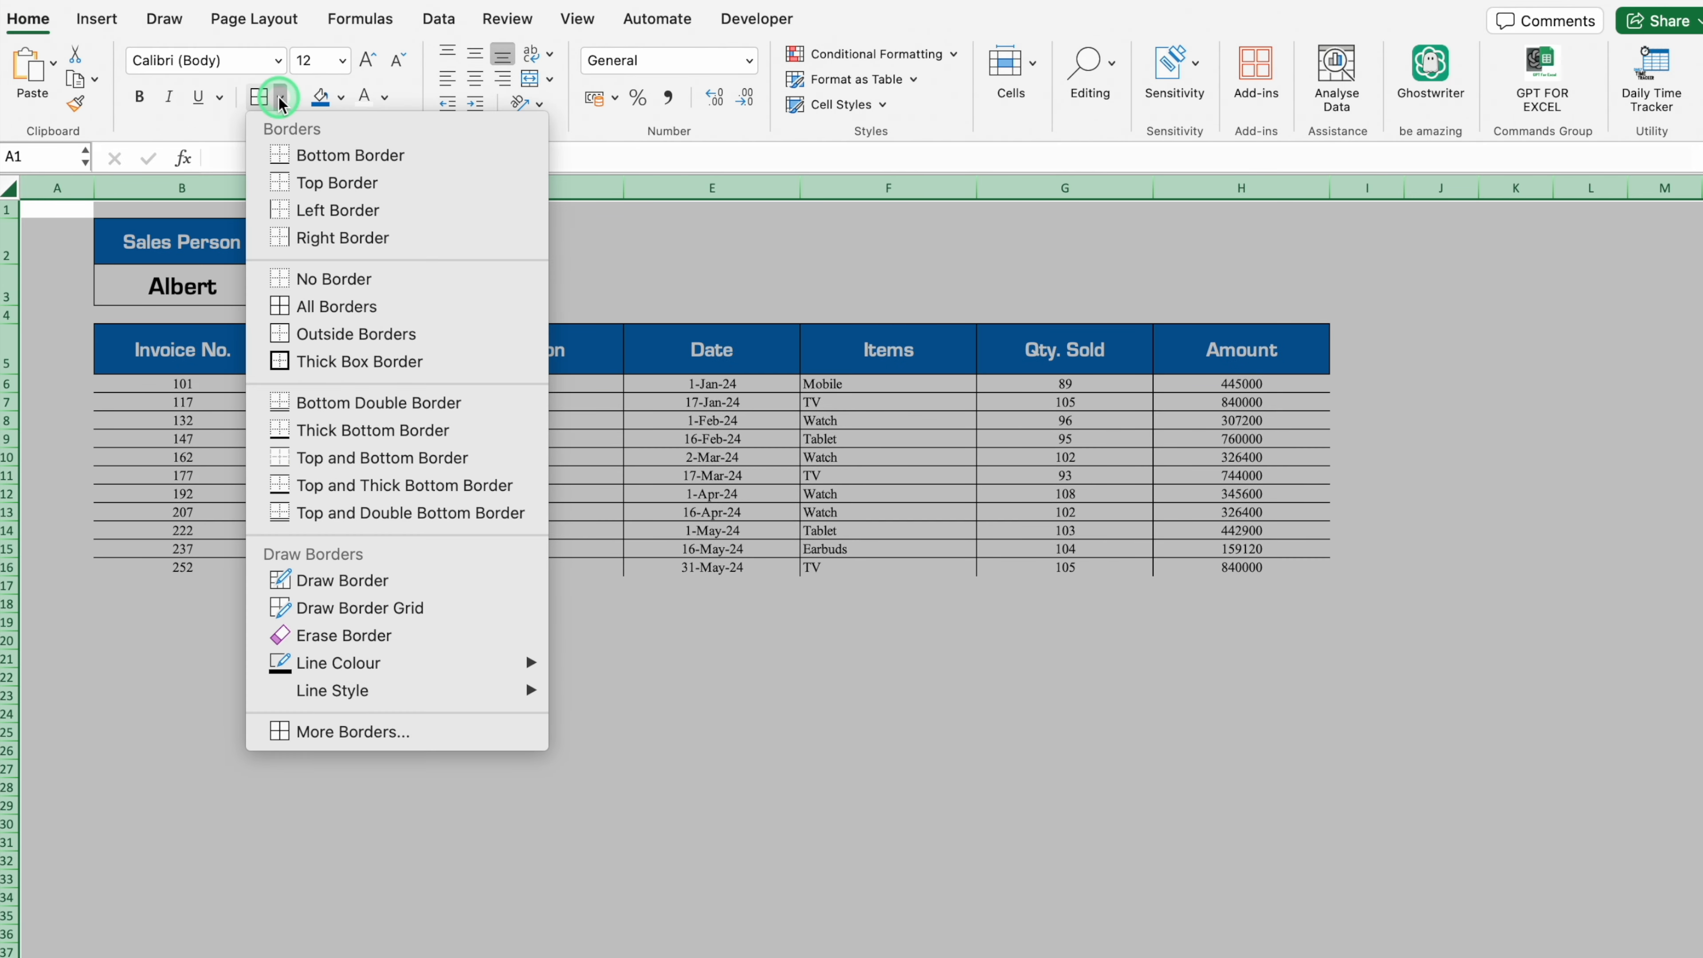
left_click(350, 279)
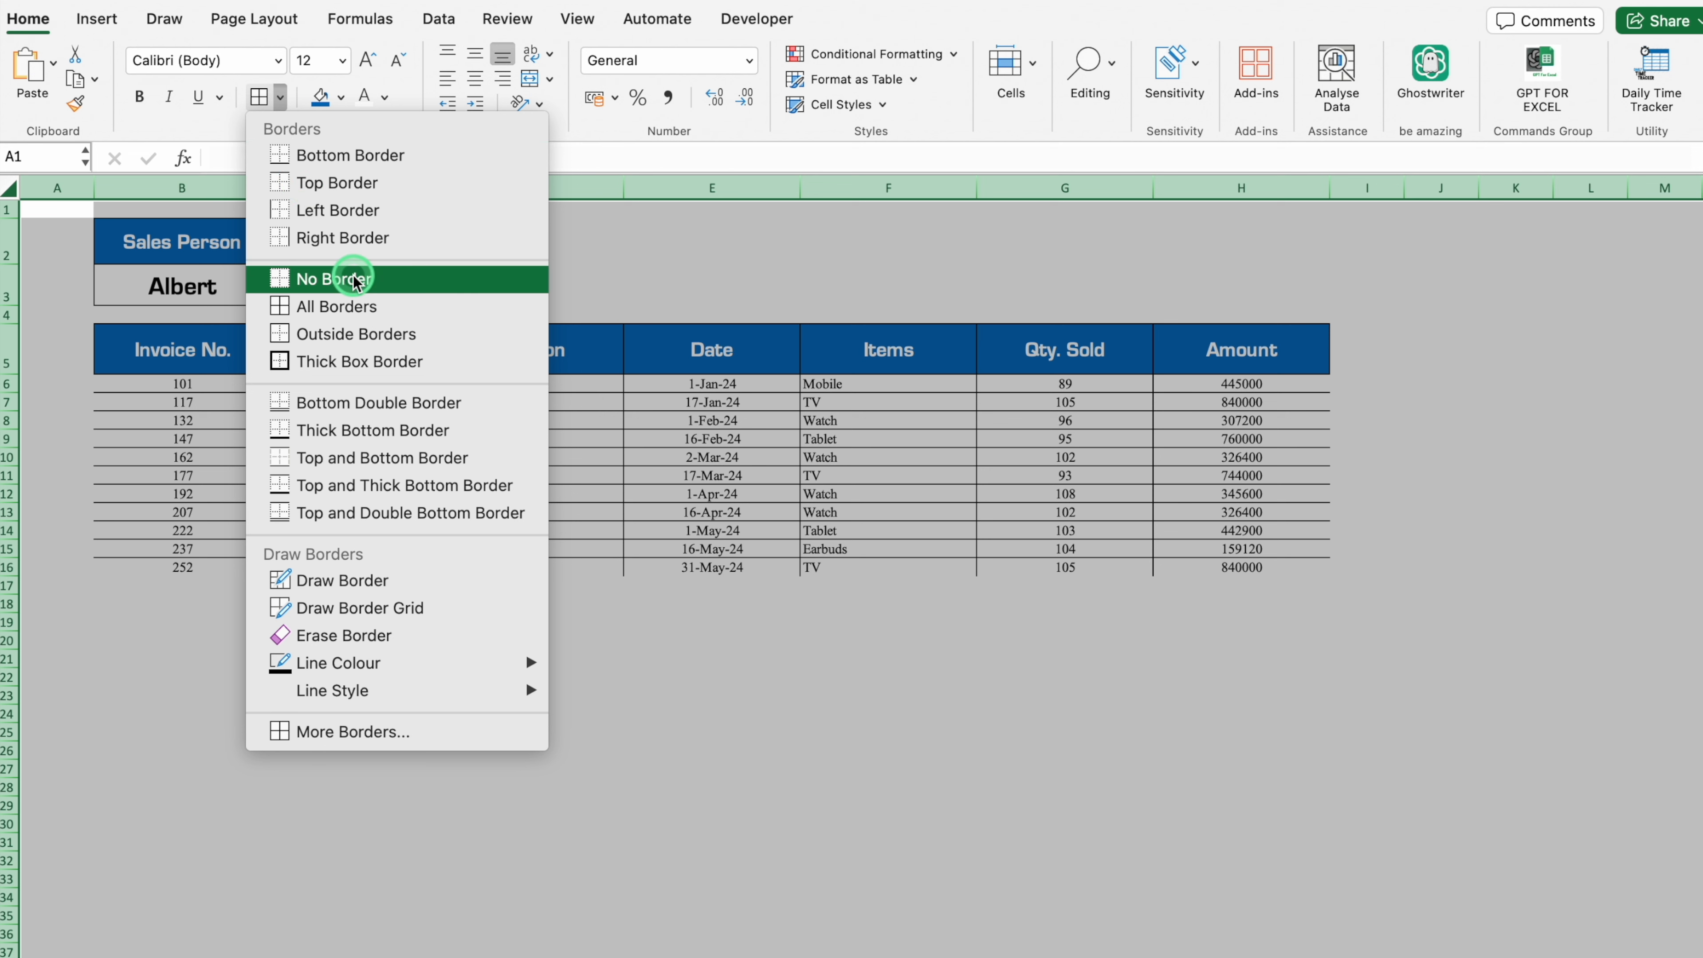
Start a Classic conditional formatting rule for the whole sheet that only formats cells containing No Blanks
left_click(898, 51)
left_click(877, 250)
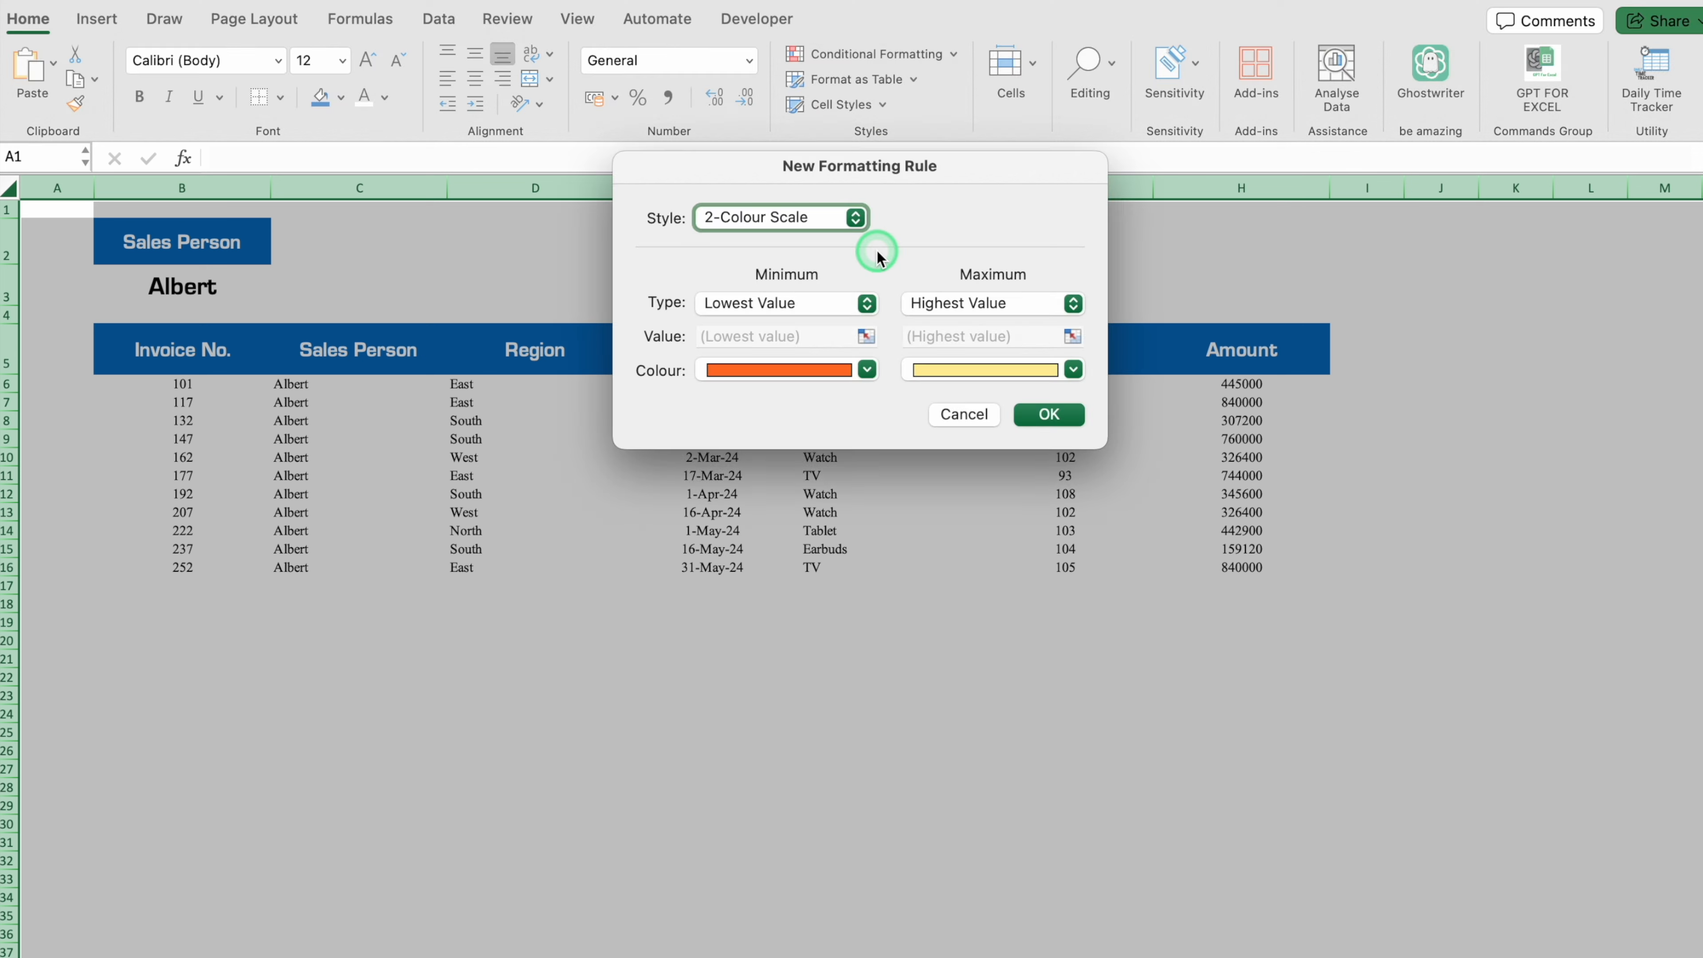
left_click(858, 217)
left_click(749, 317)
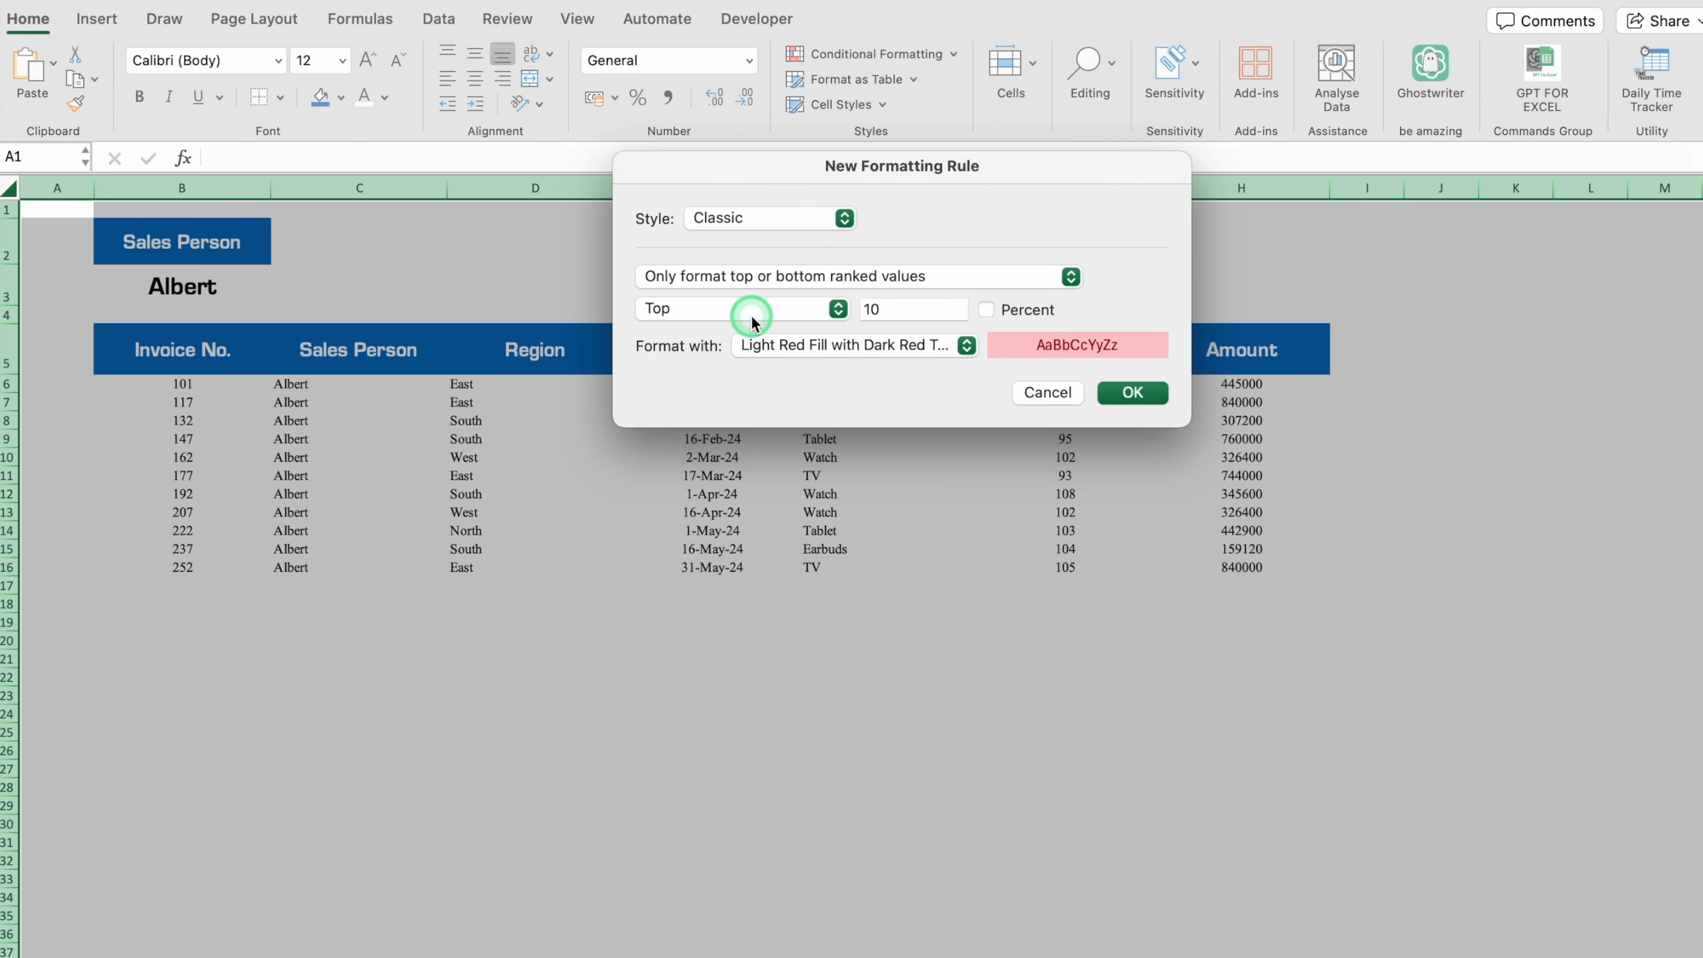
left_click(836, 286)
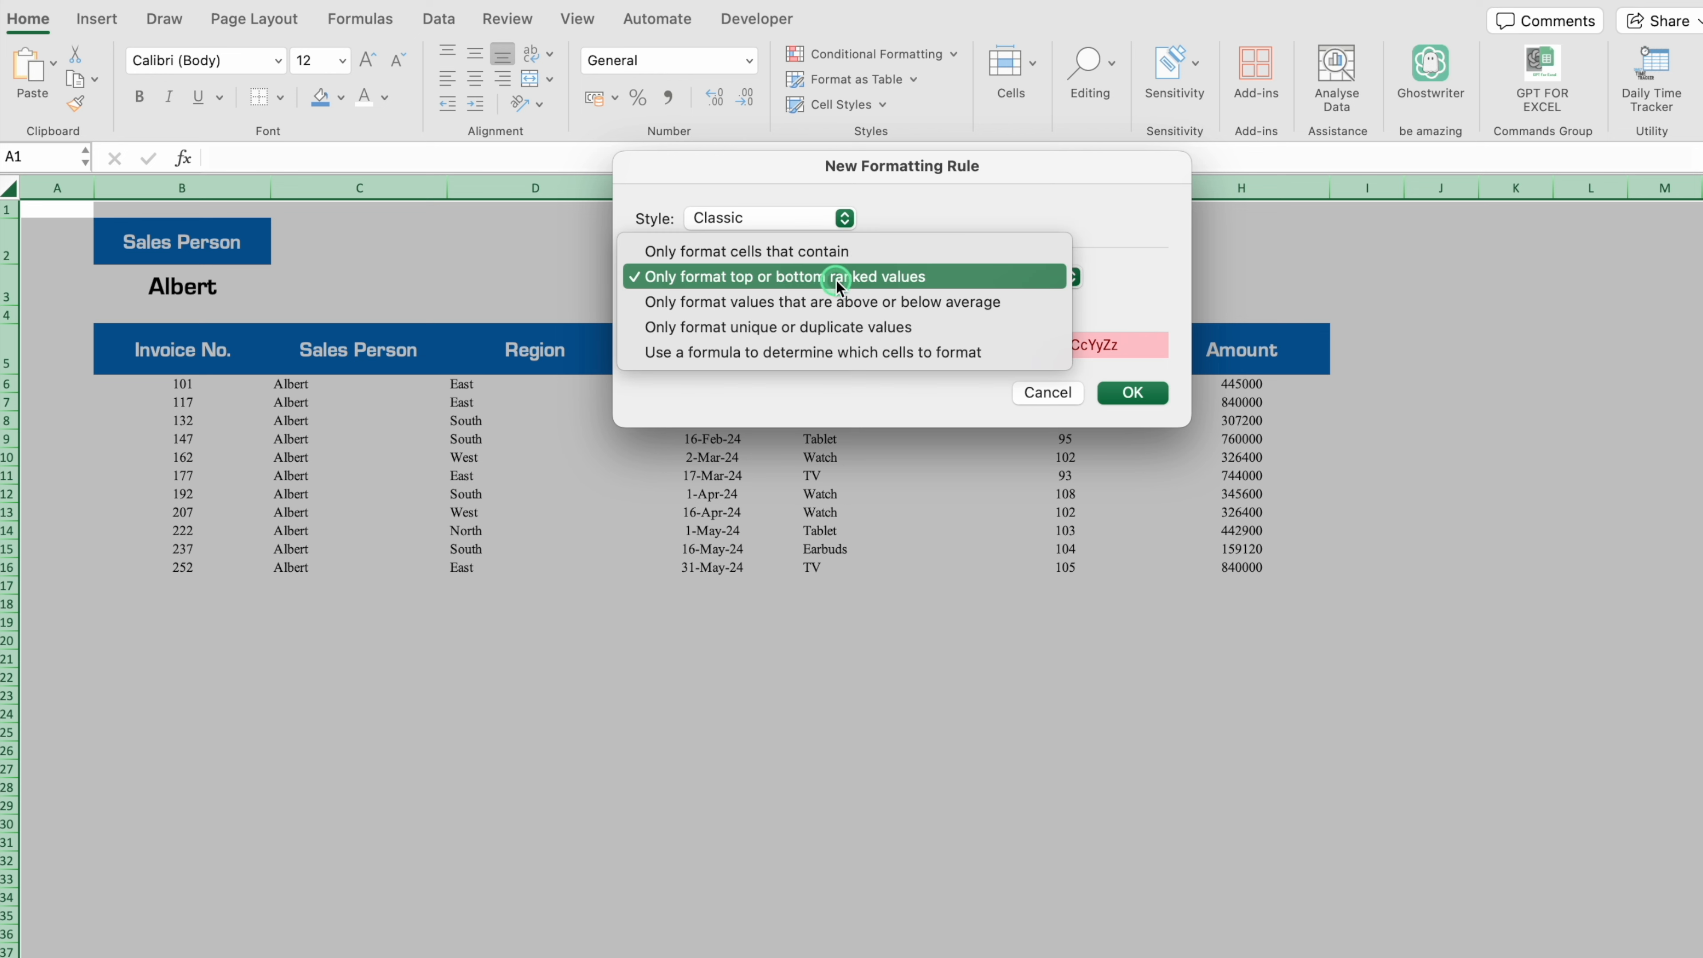
left_click(887, 261)
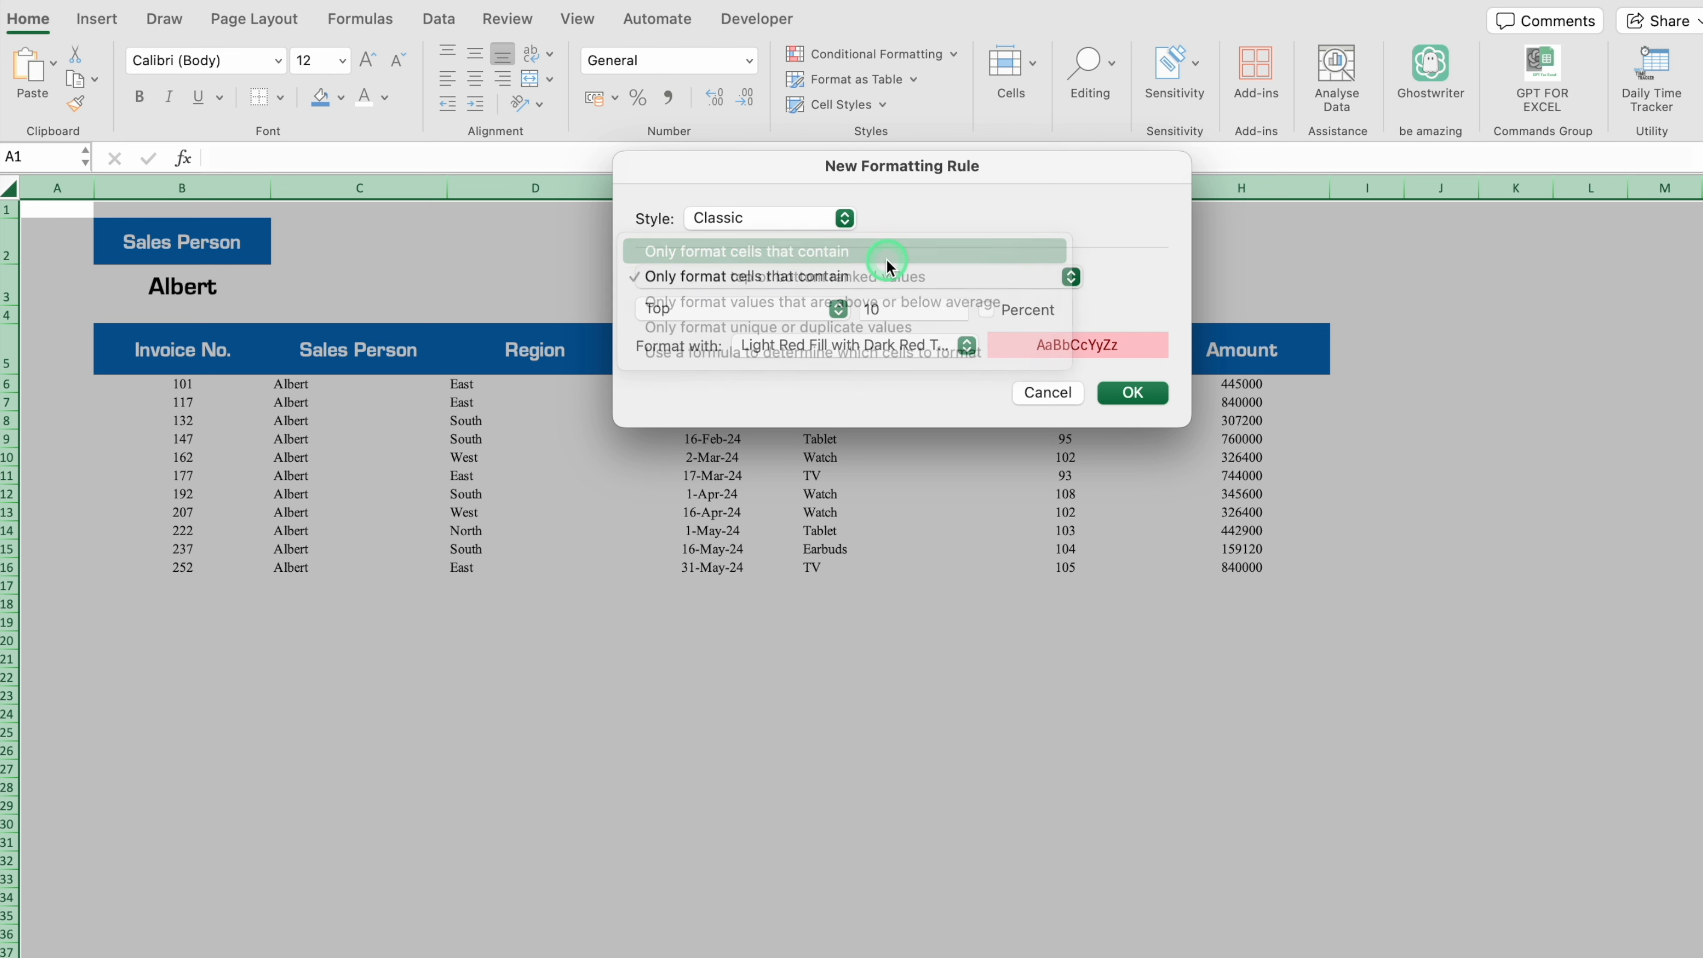
left_click(837, 309)
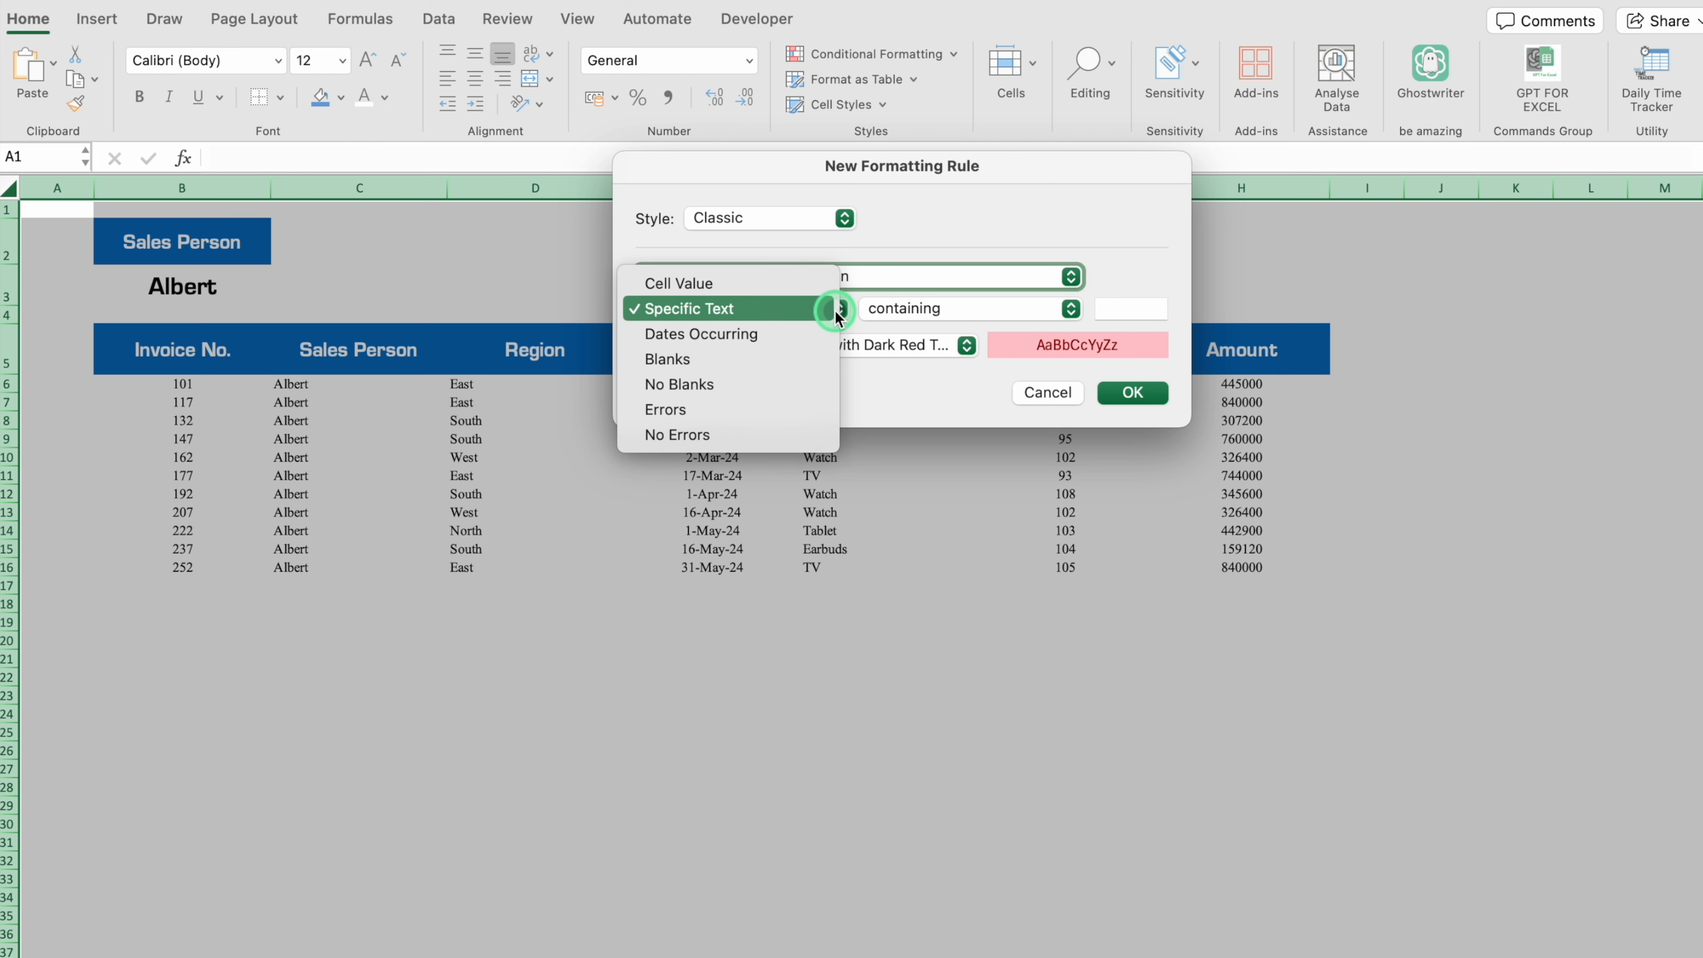
left_click(771, 384)
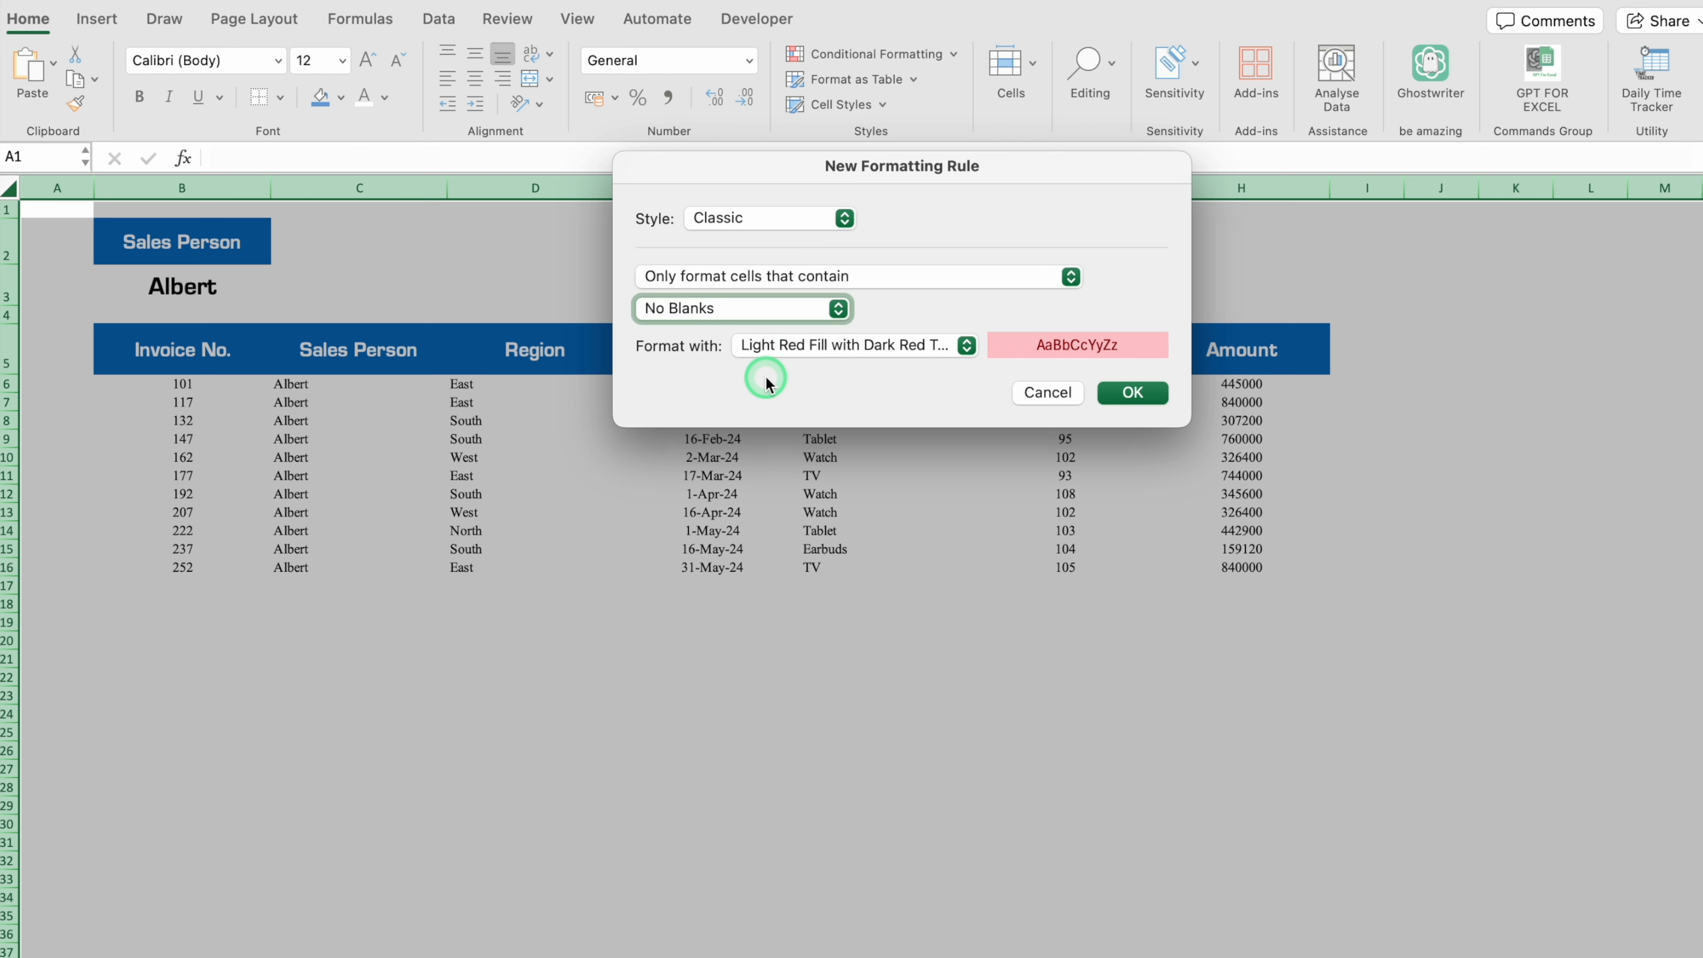
Give the No Blanks rule a customised format with an outline border and apply it to the whole sheet
left_click(968, 346)
left_click(878, 503)
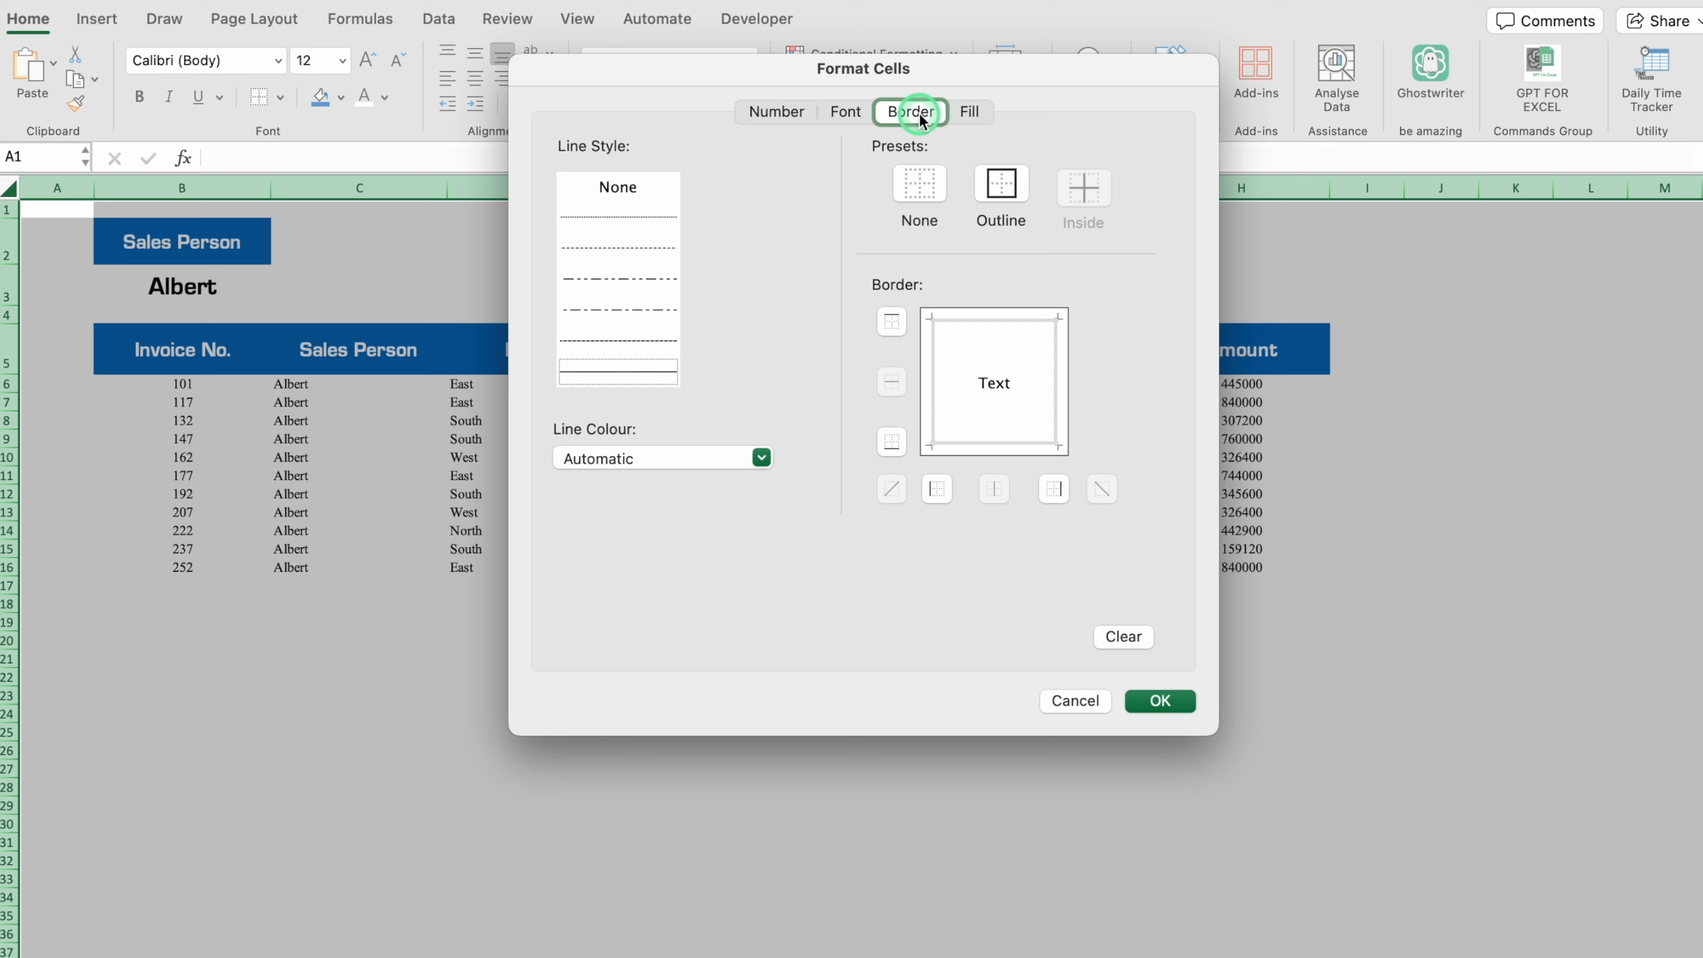
left_click(1000, 185)
left_click(1166, 701)
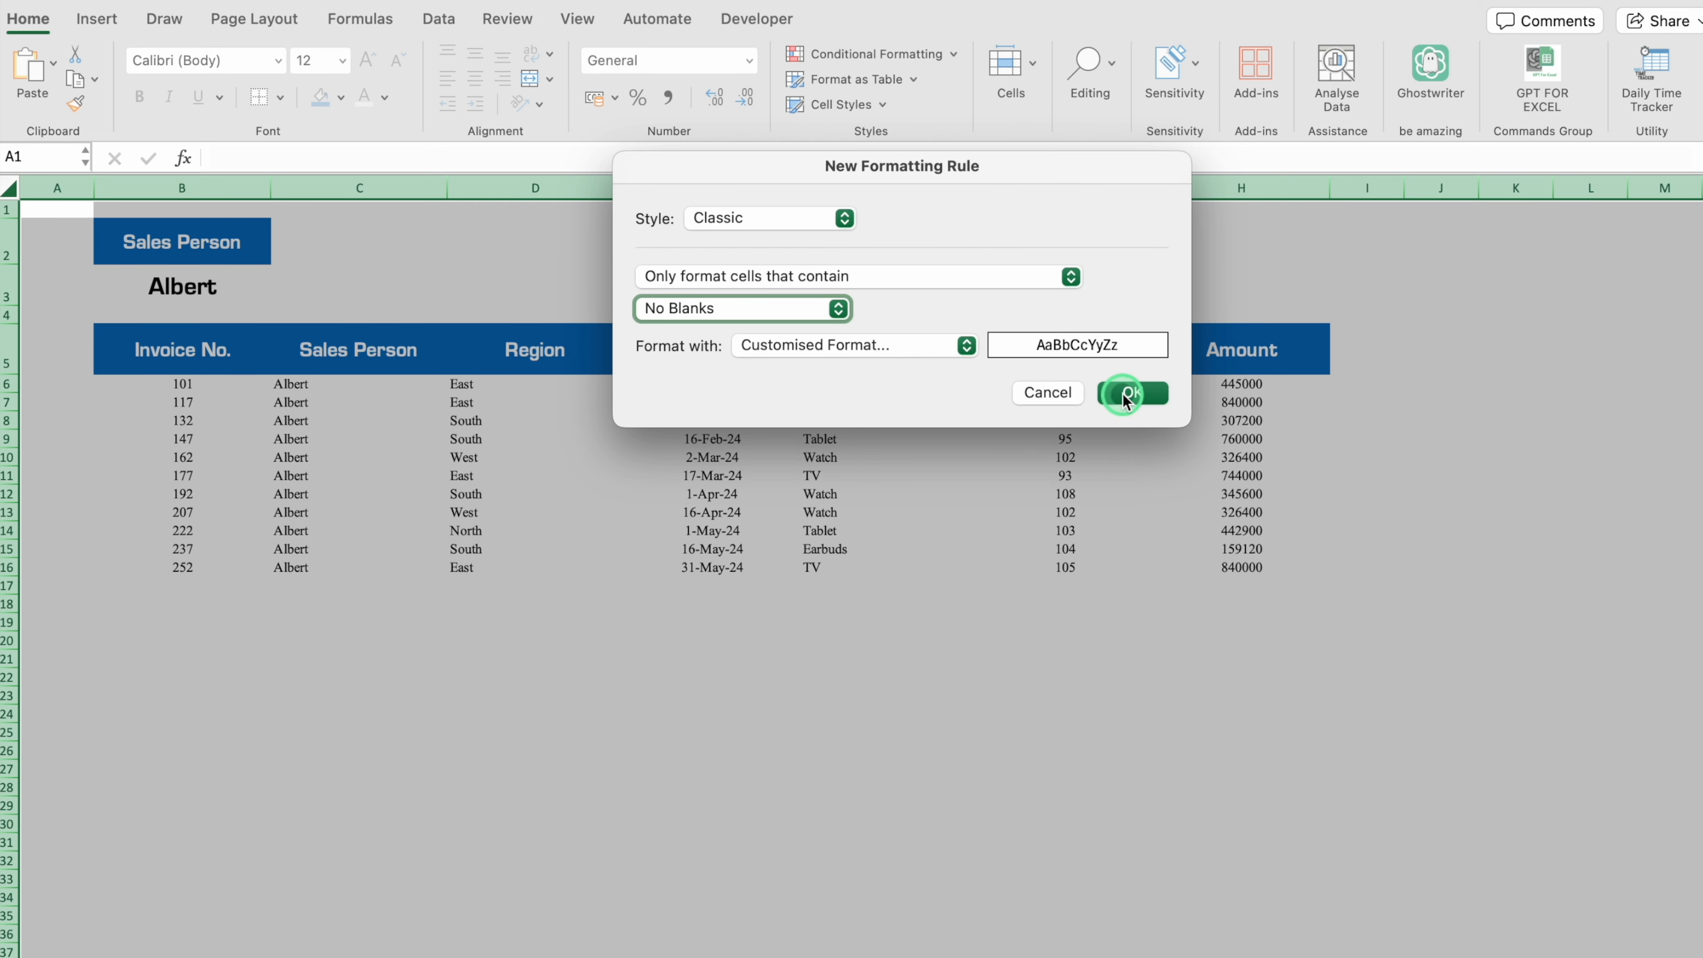
left_click(1124, 394)
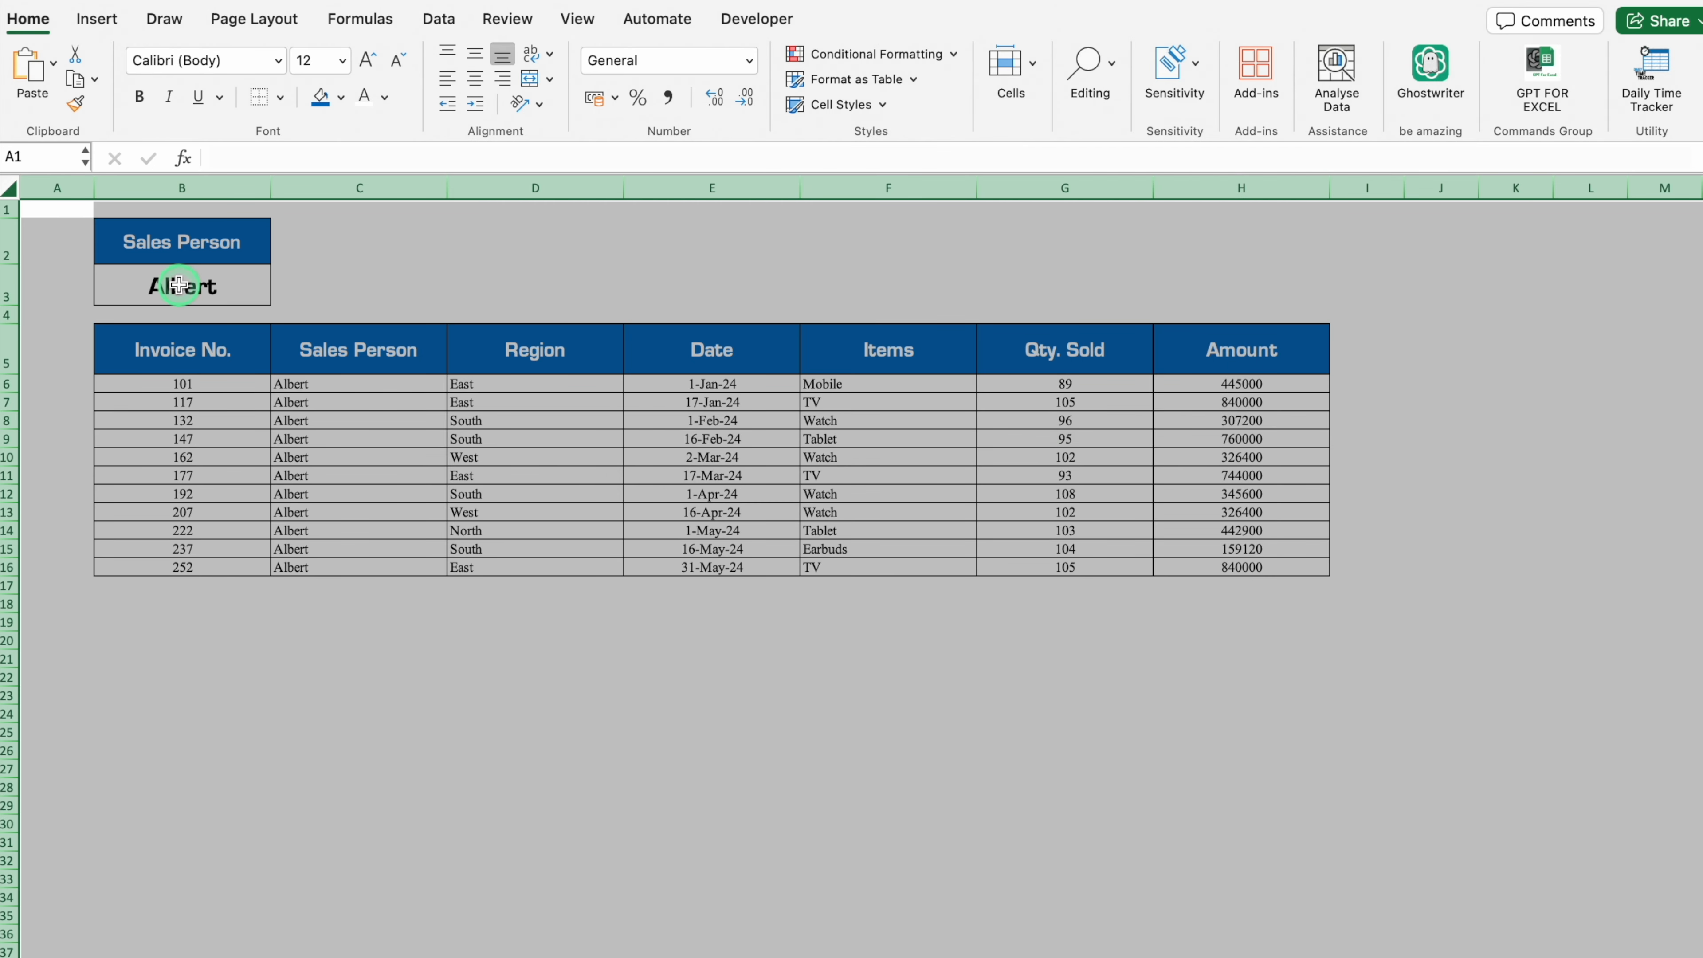
Select cell B3 and stop recording the Refresh macro
left_click(172, 285)
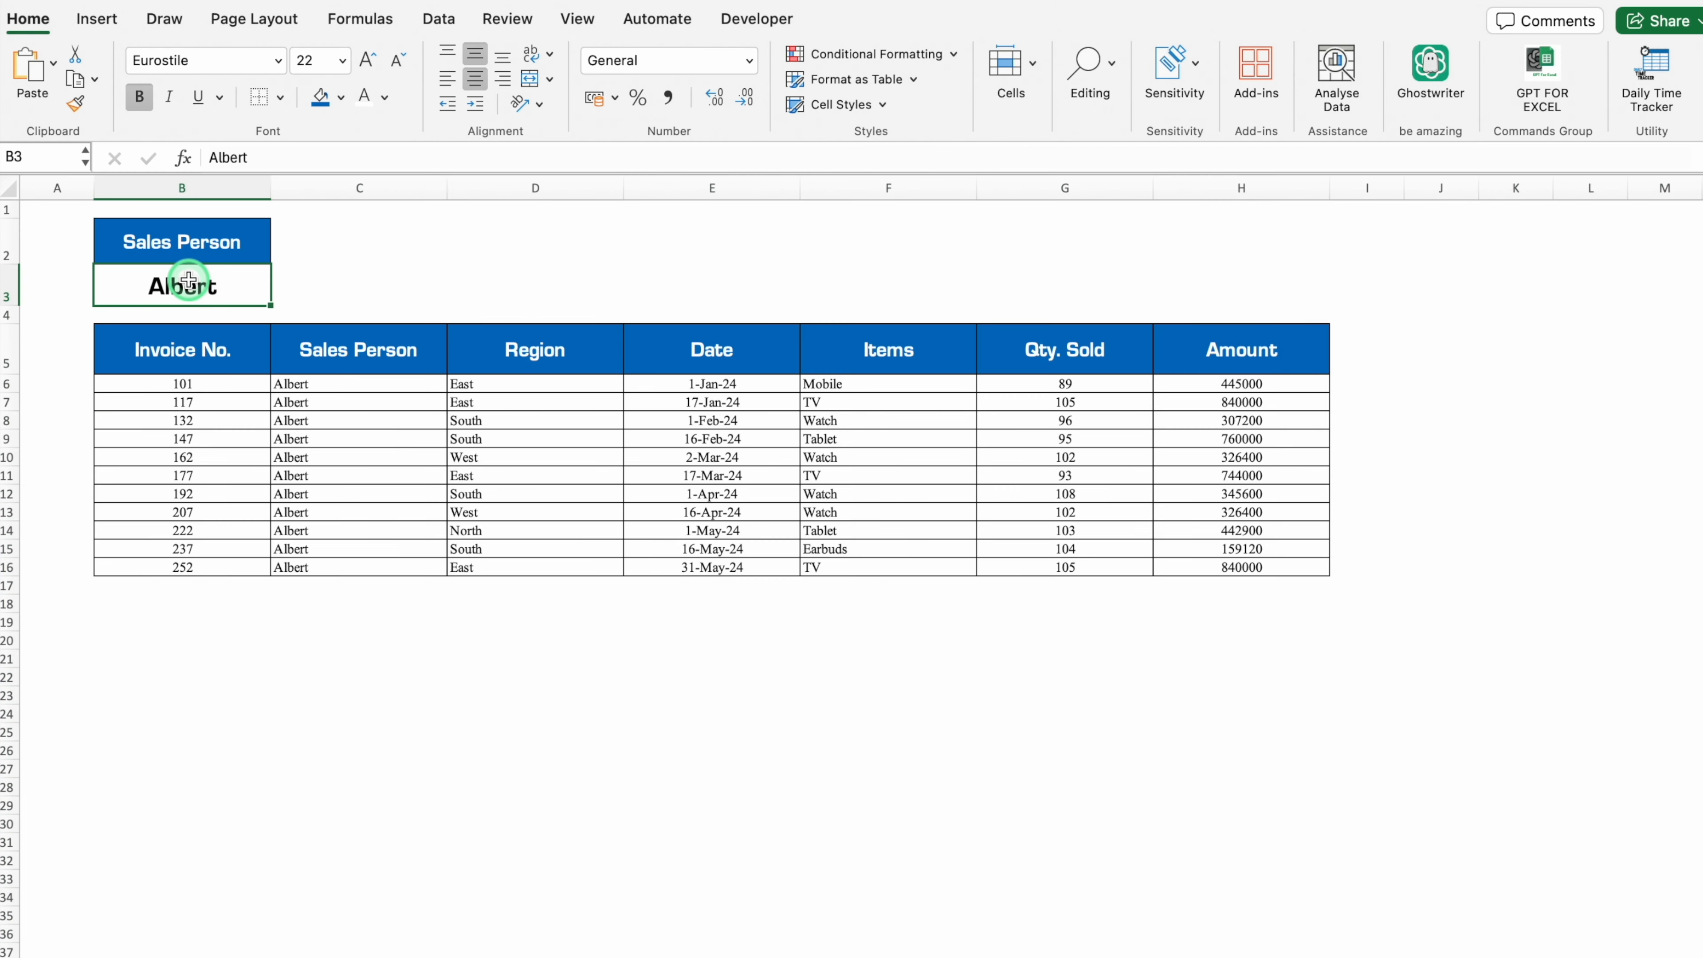
left_click(754, 27)
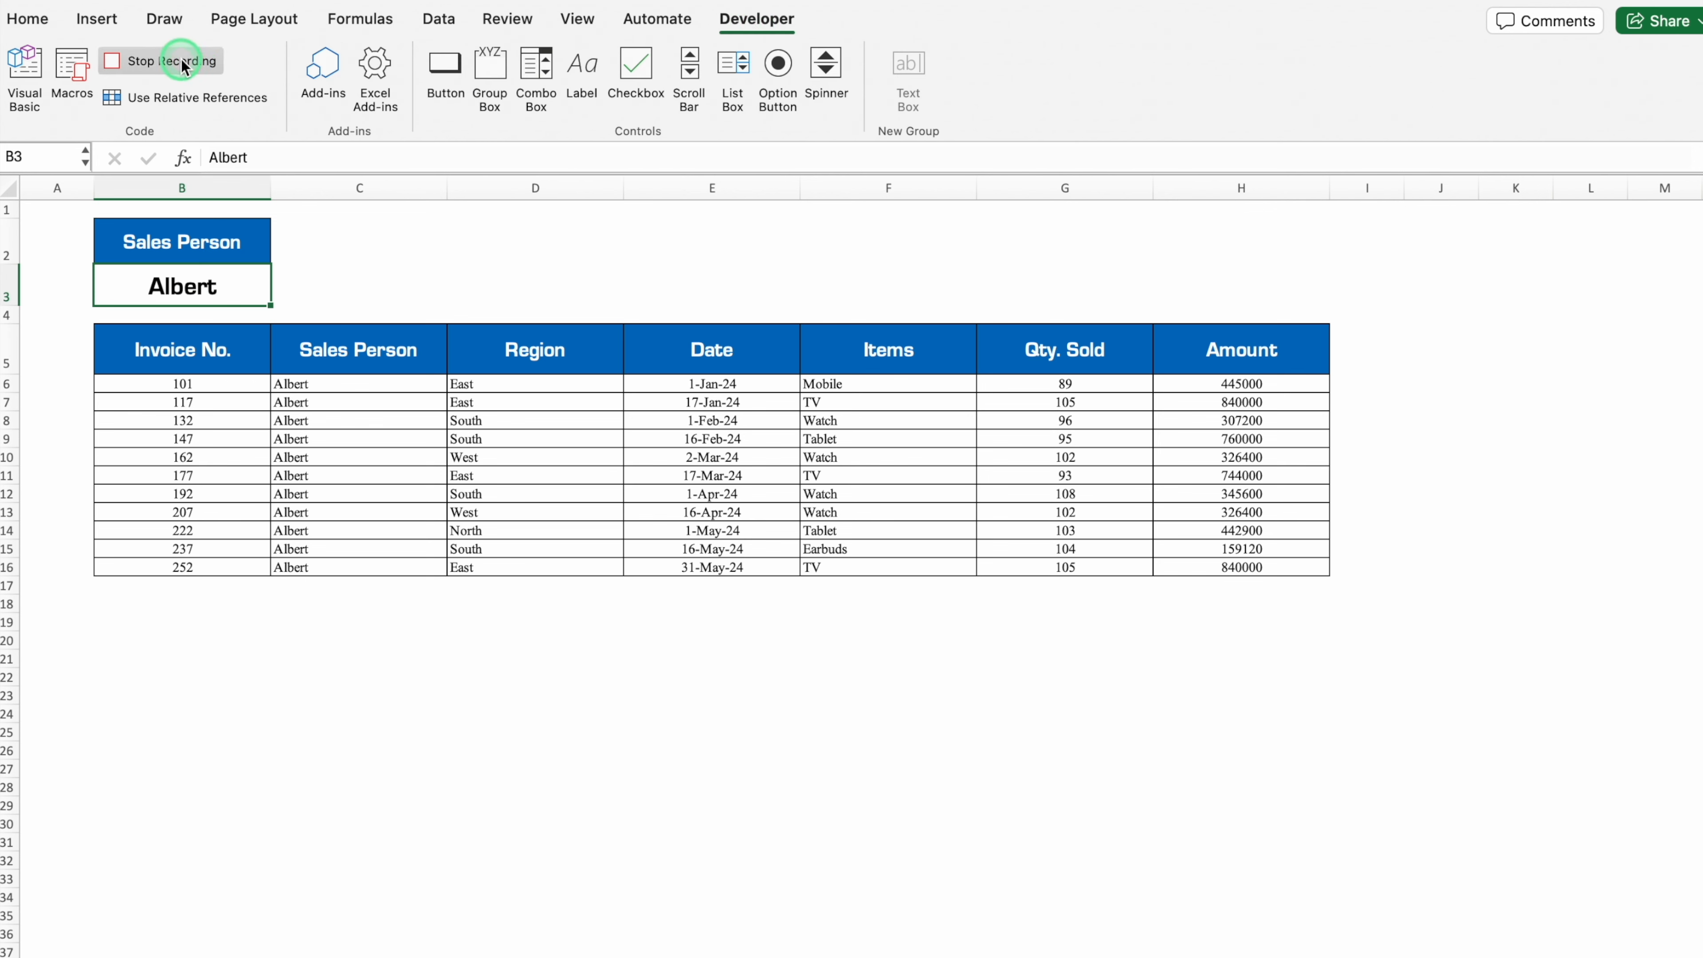
left_click(495, 250)
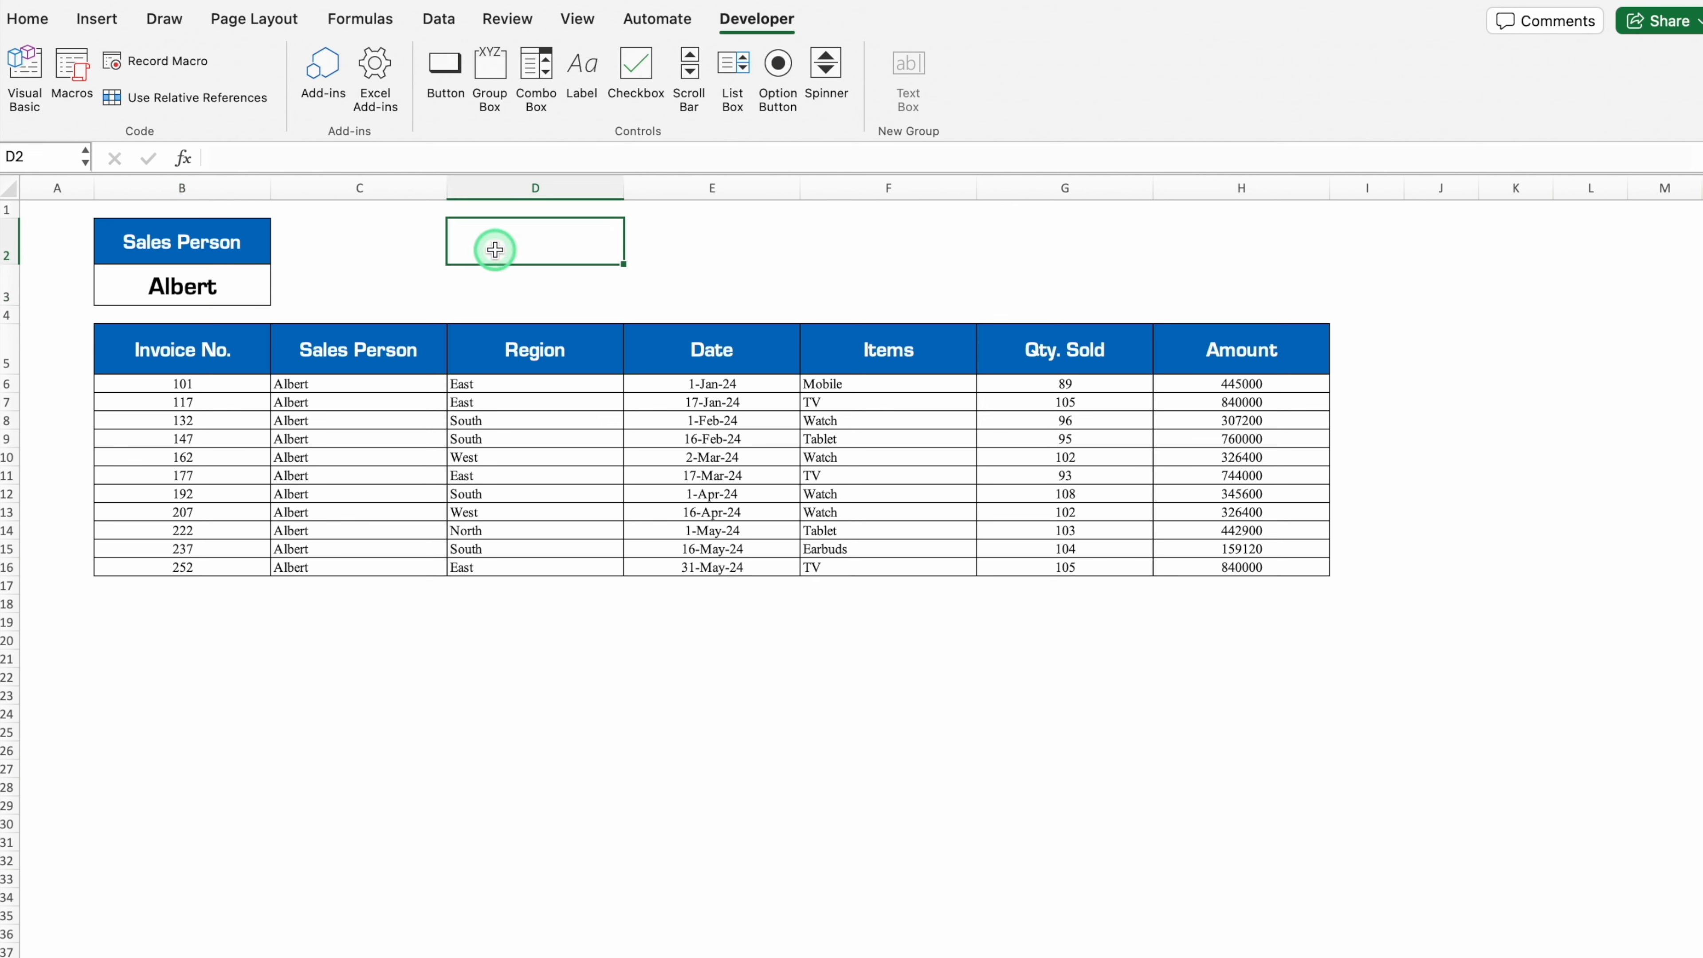
Draw a dark blue rectangle about 1" high and 3.79" wide beside the Sales Person cells and label it REFRESH
left_click(94, 18)
left_click(402, 79)
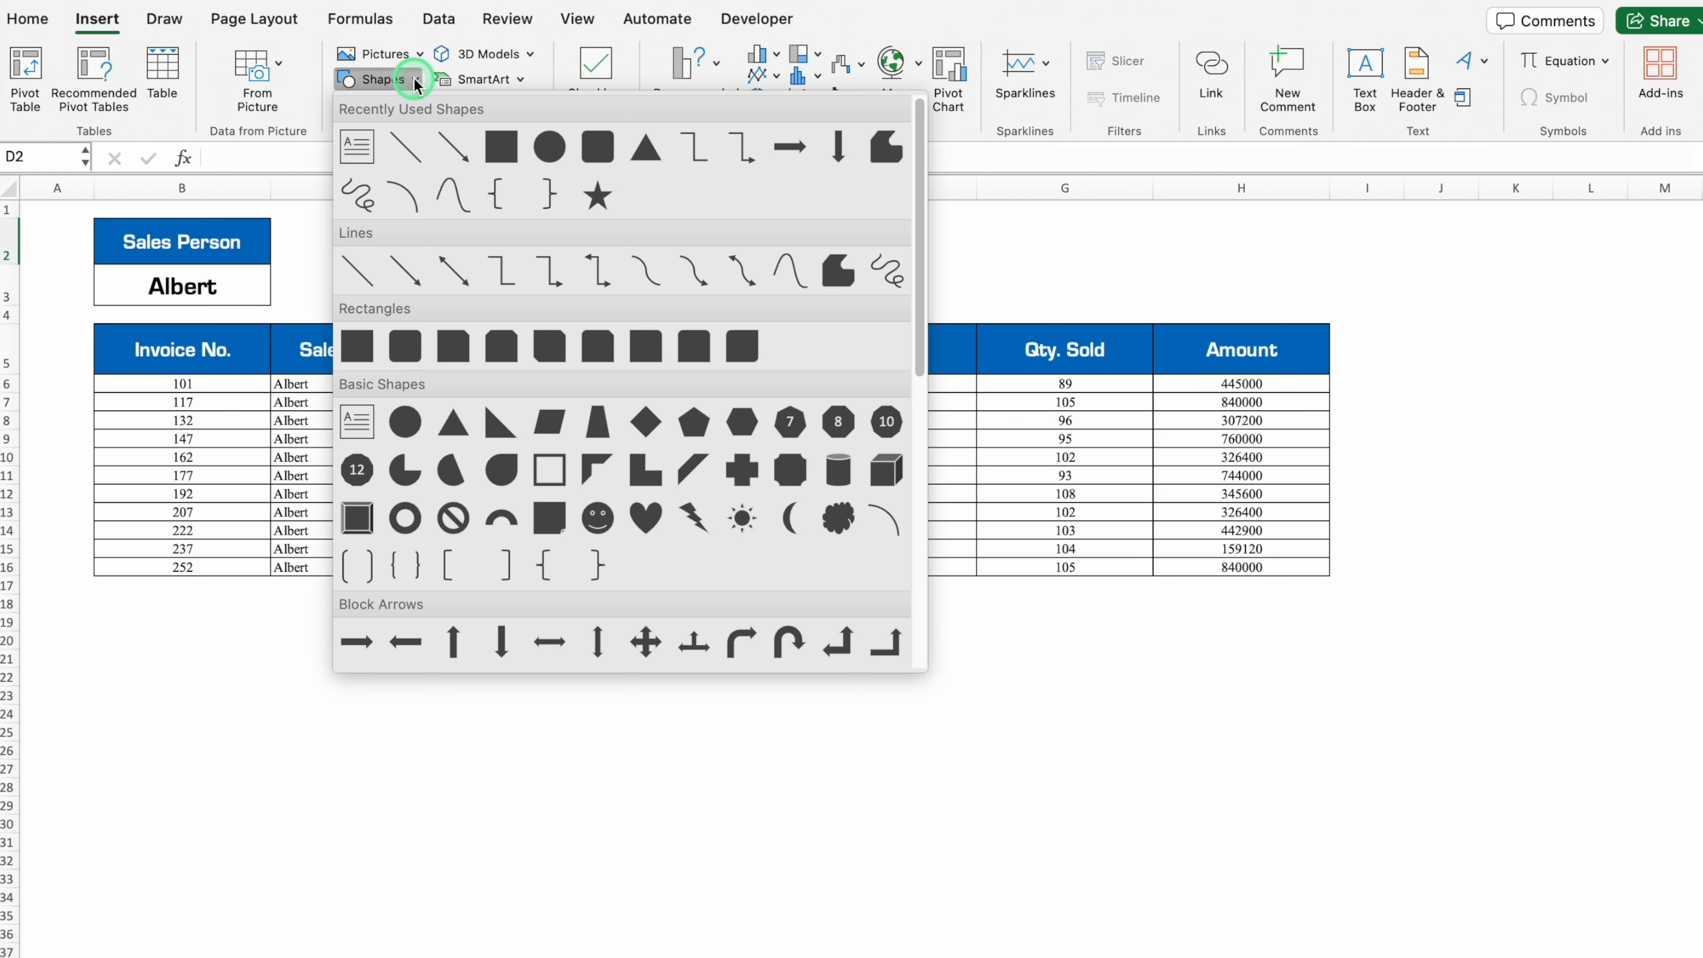
left_click(509, 148)
mouse_move(410, 242)
left_mouse_down()
mouse_move(722, 323)
mouse_move(559, 279)
left_mouse_up()
left_click(395, 83)
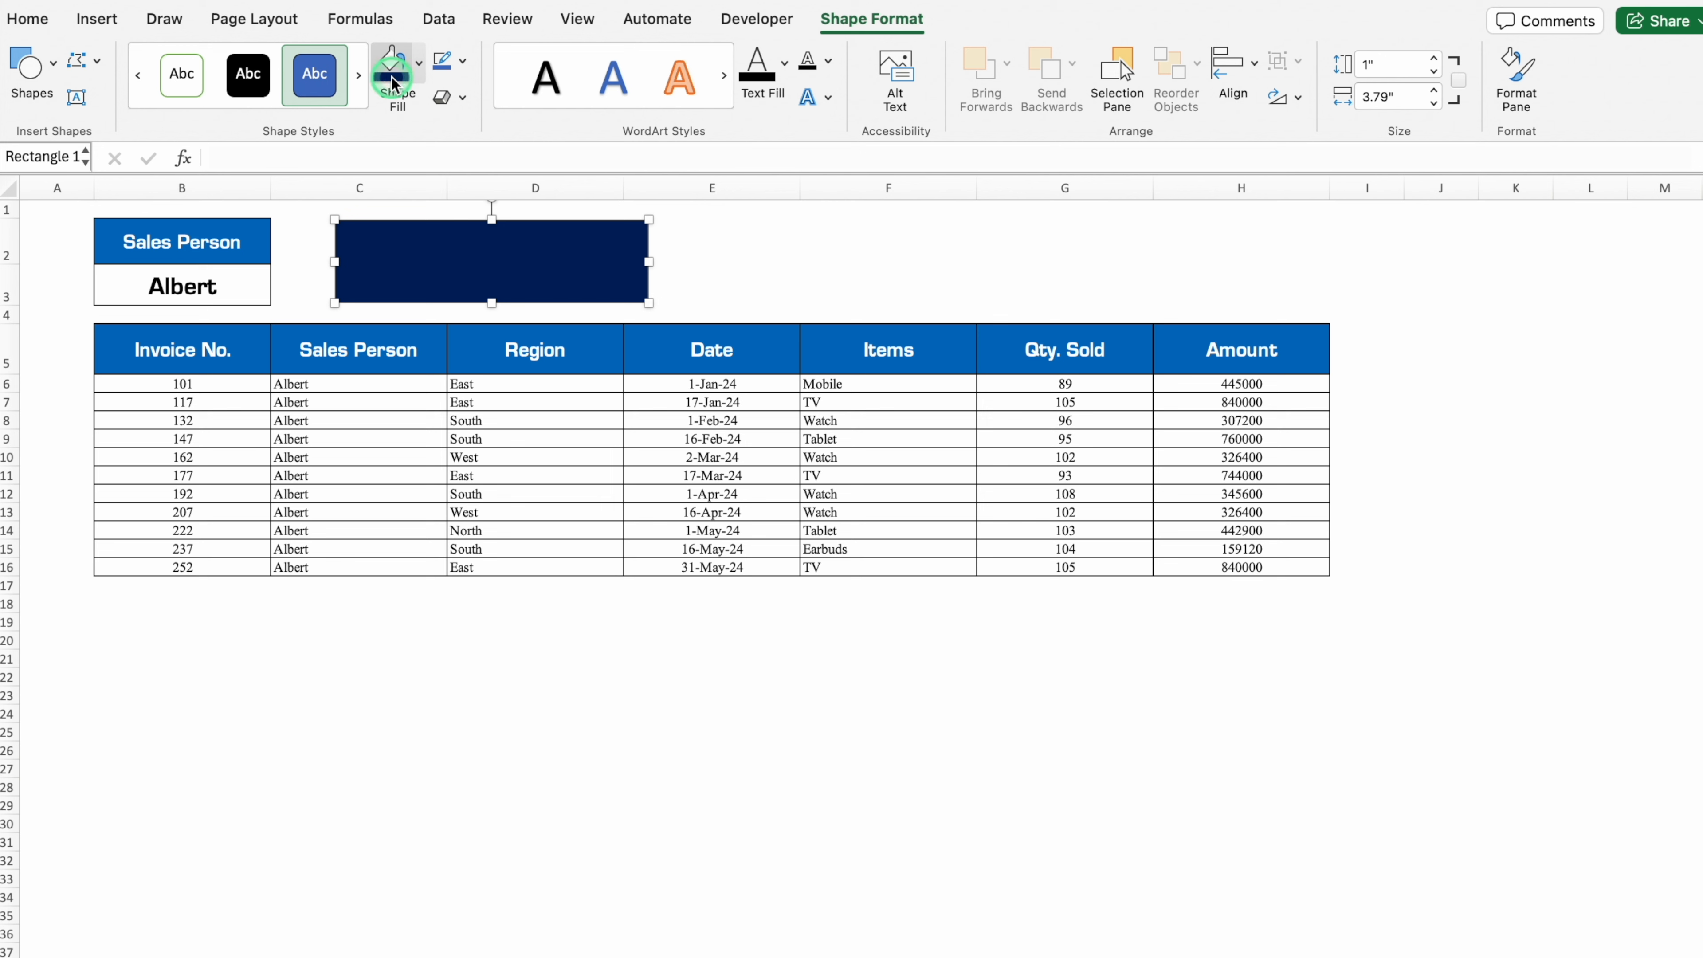
left_click(451, 262)
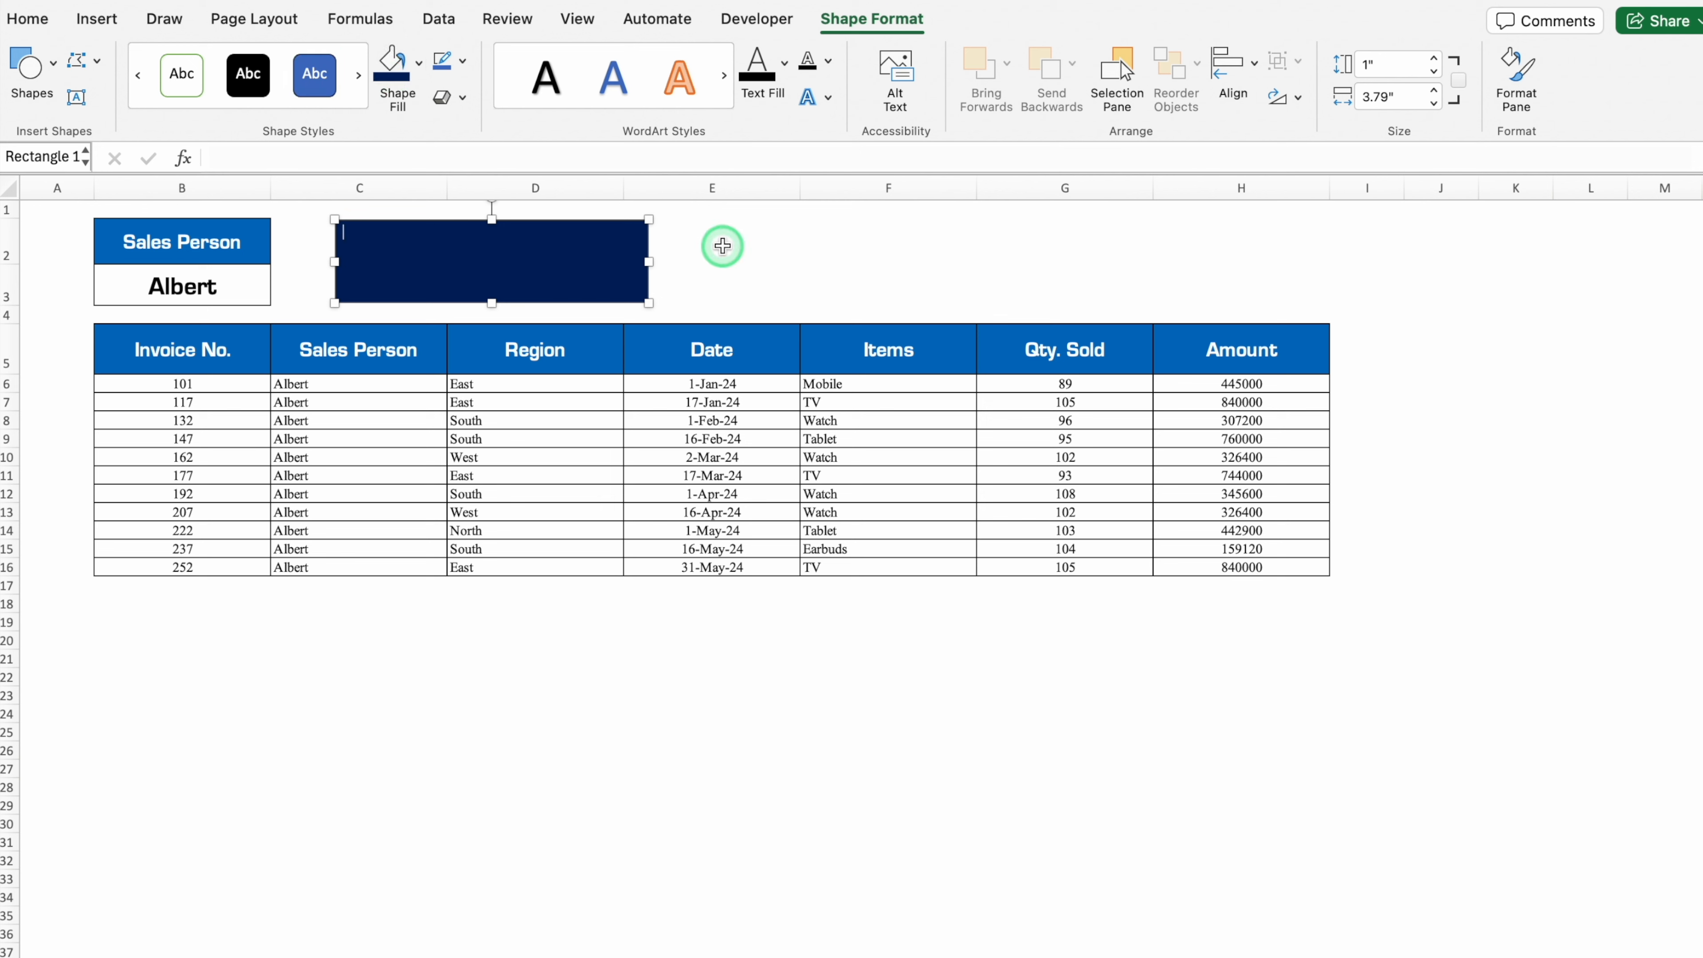
type("REFRESH")
Centre the REFRESH label horizontally and vertically in the rectangle and format it in bold Eurostile, size 36
left_click(27, 19)
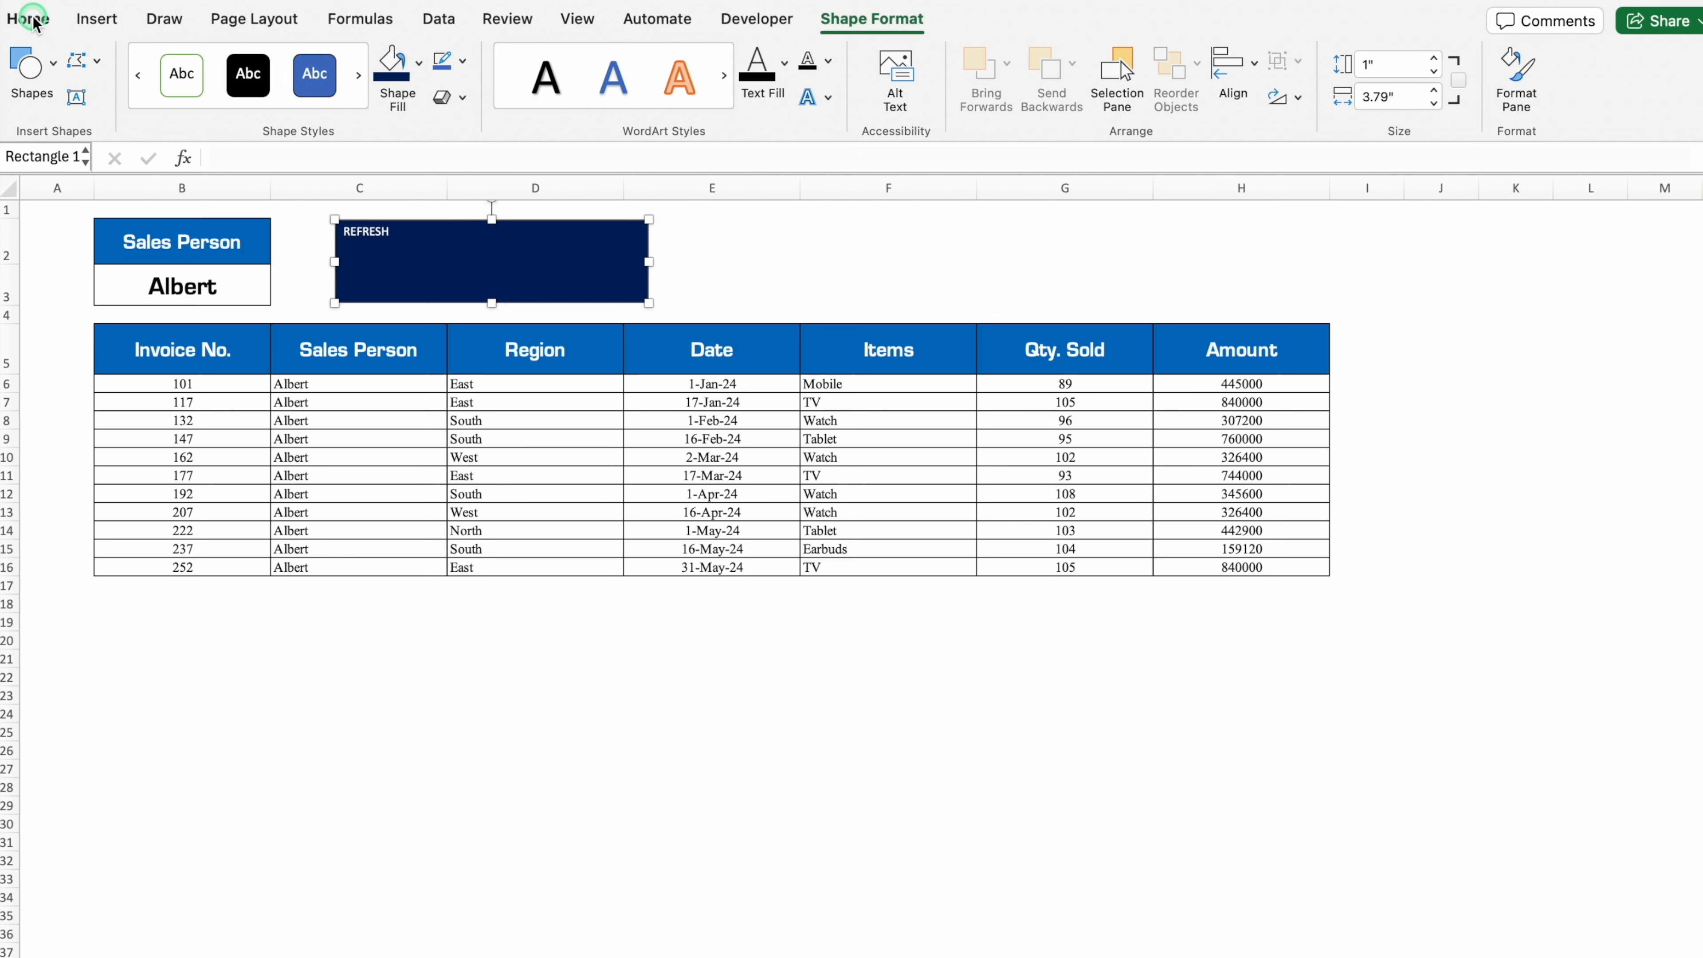
left_click(475, 78)
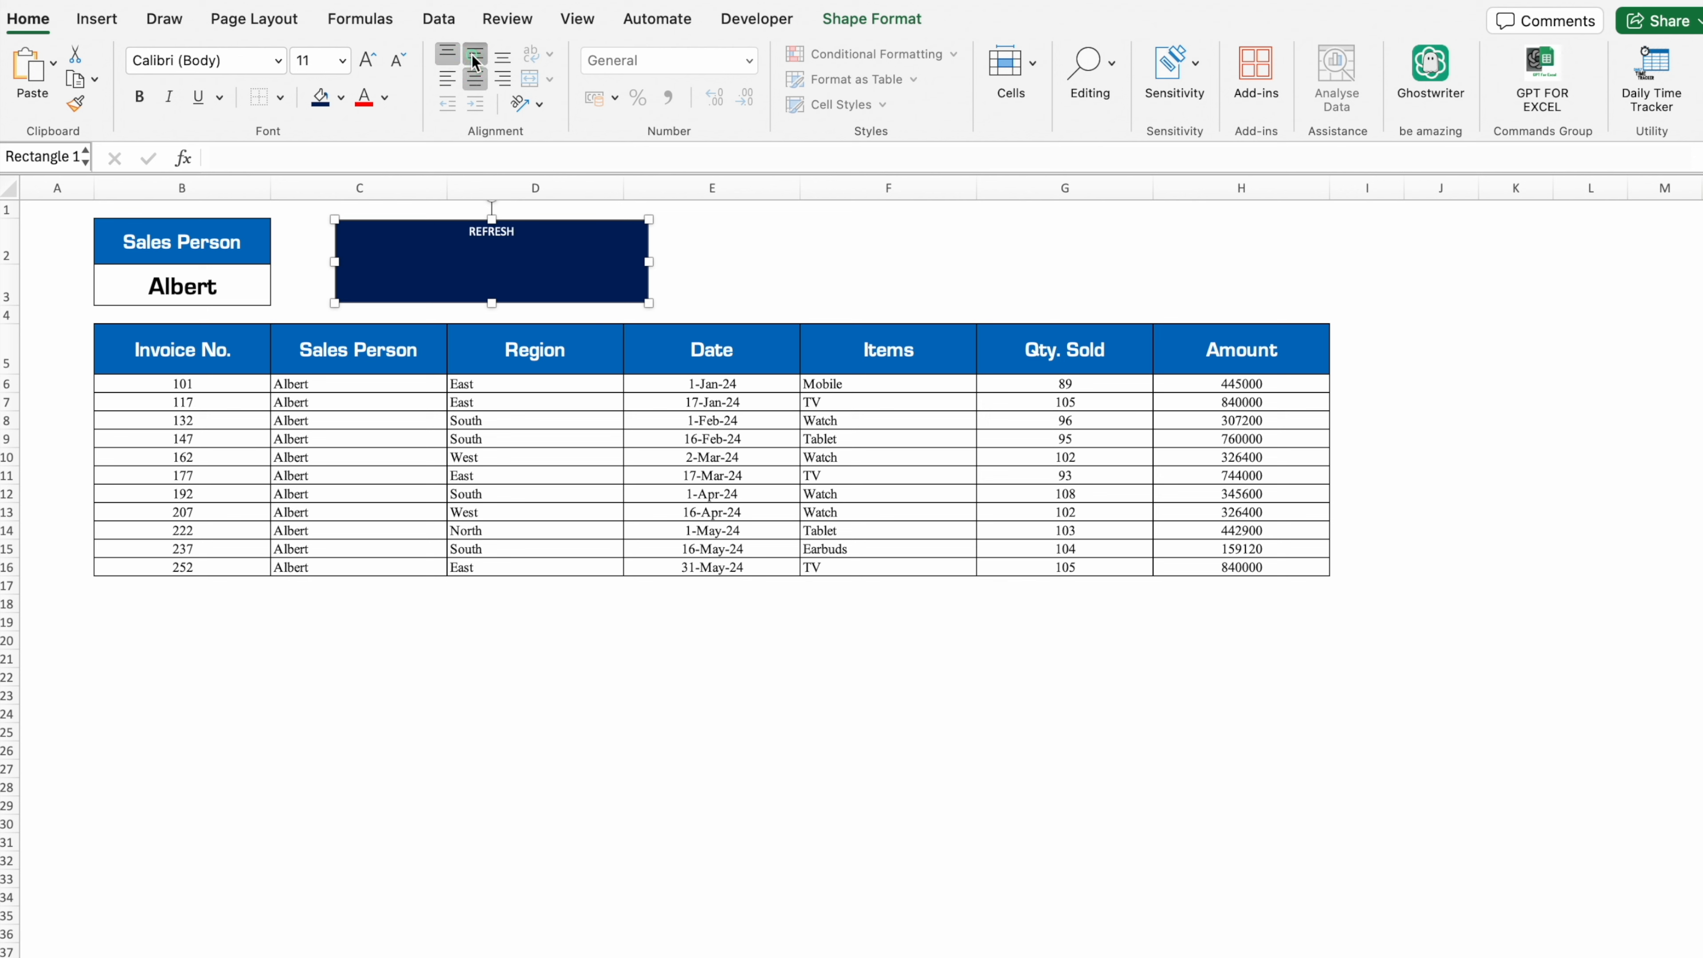
left_click(473, 59)
left_click(343, 62)
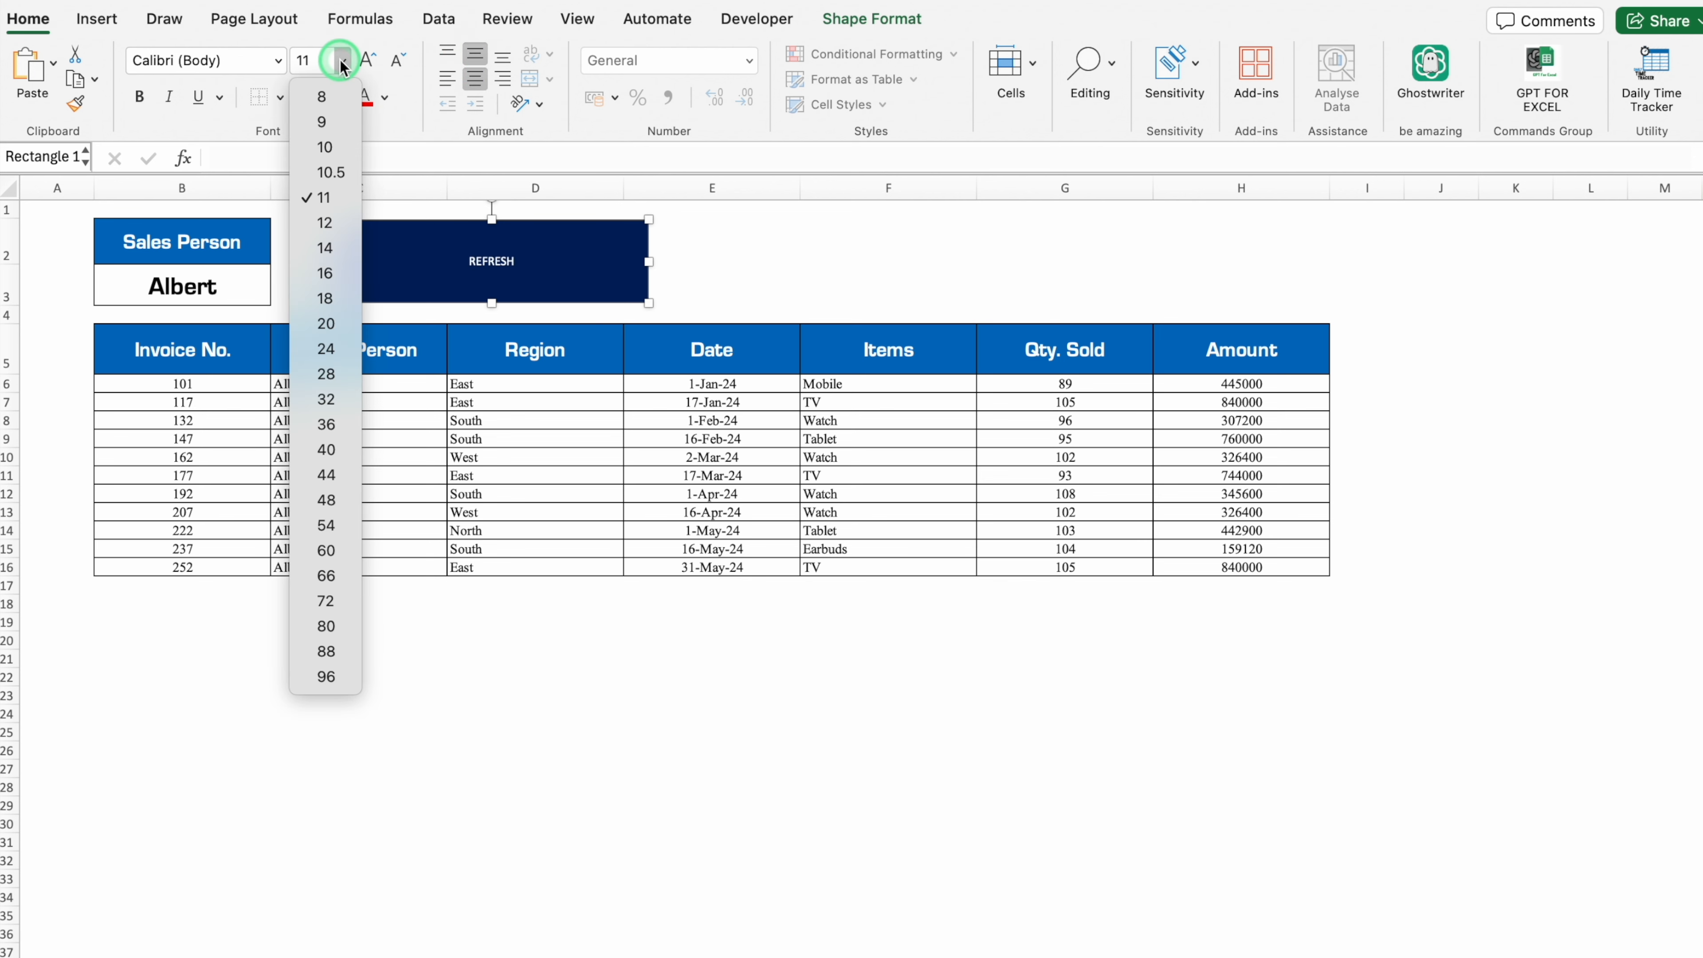
left_click(326, 374)
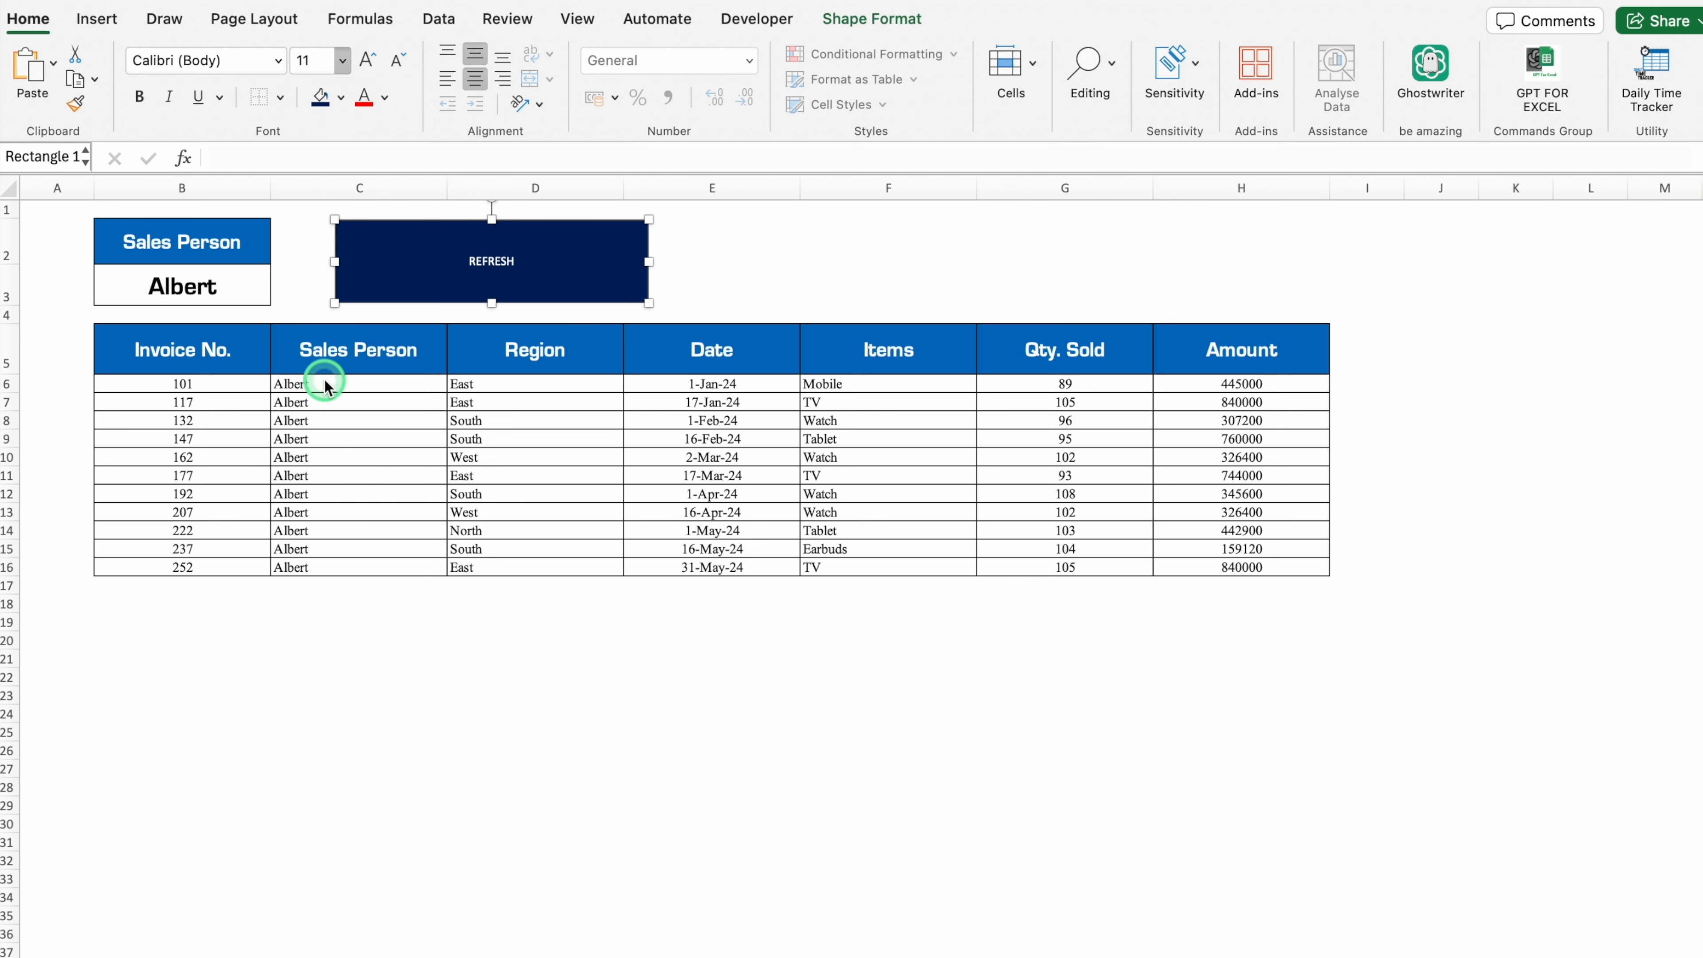
left_click(278, 62)
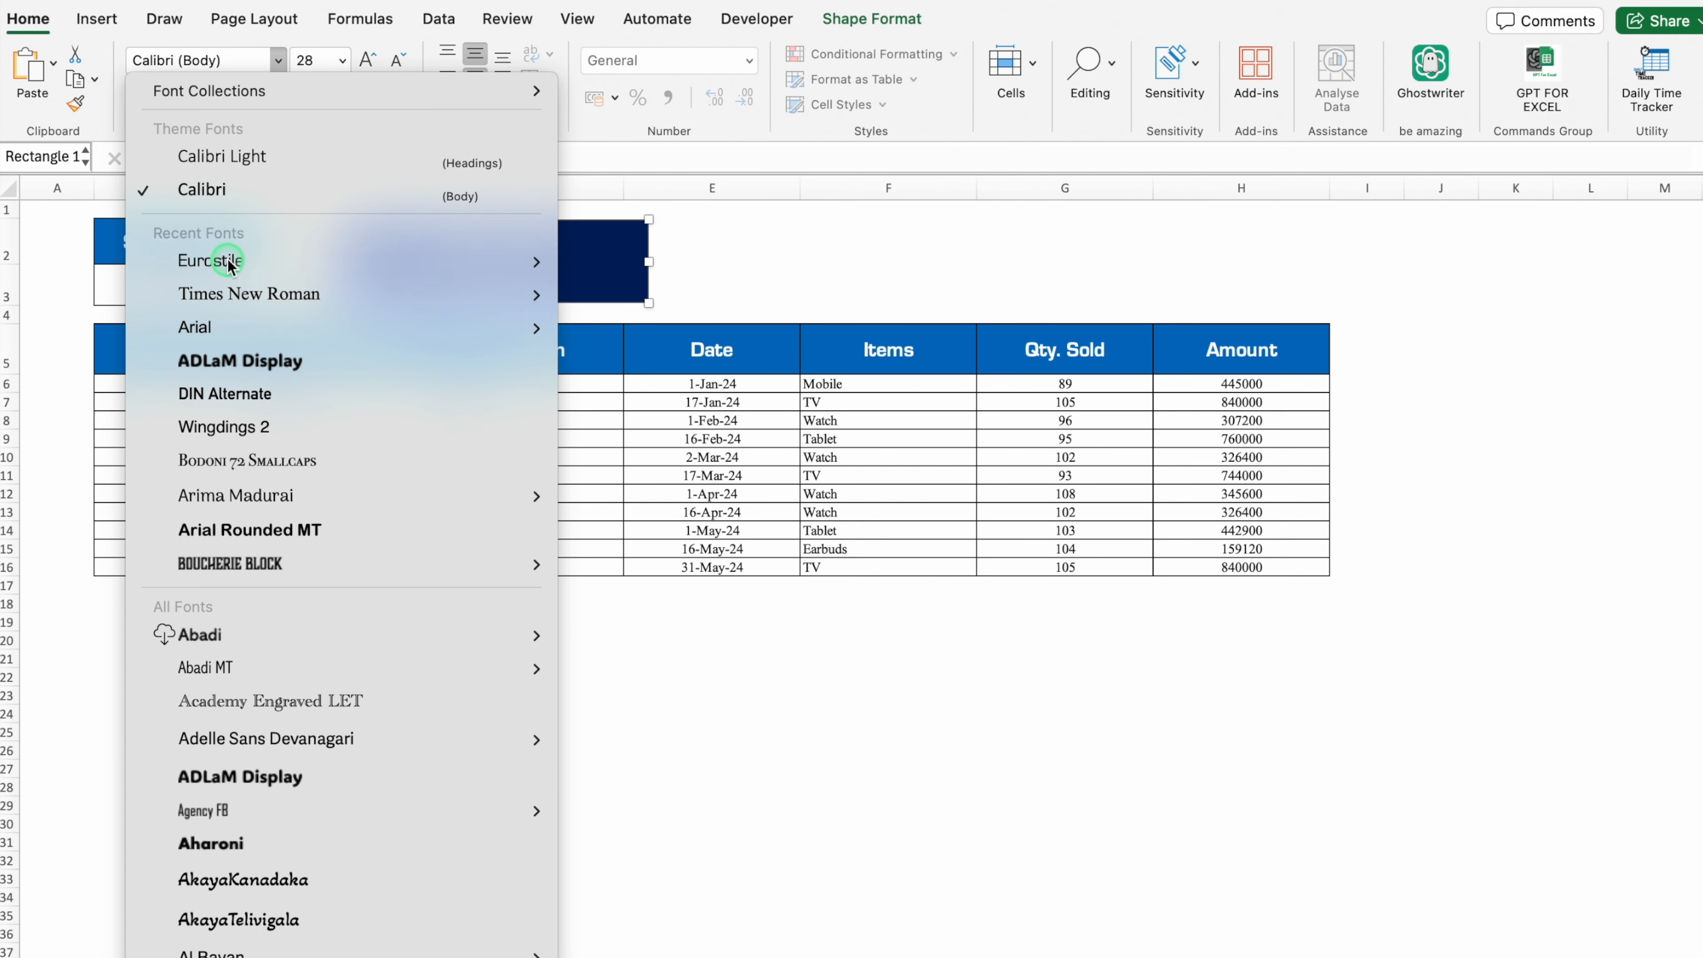
left_click(283, 260)
left_click(139, 97)
key("Escape")
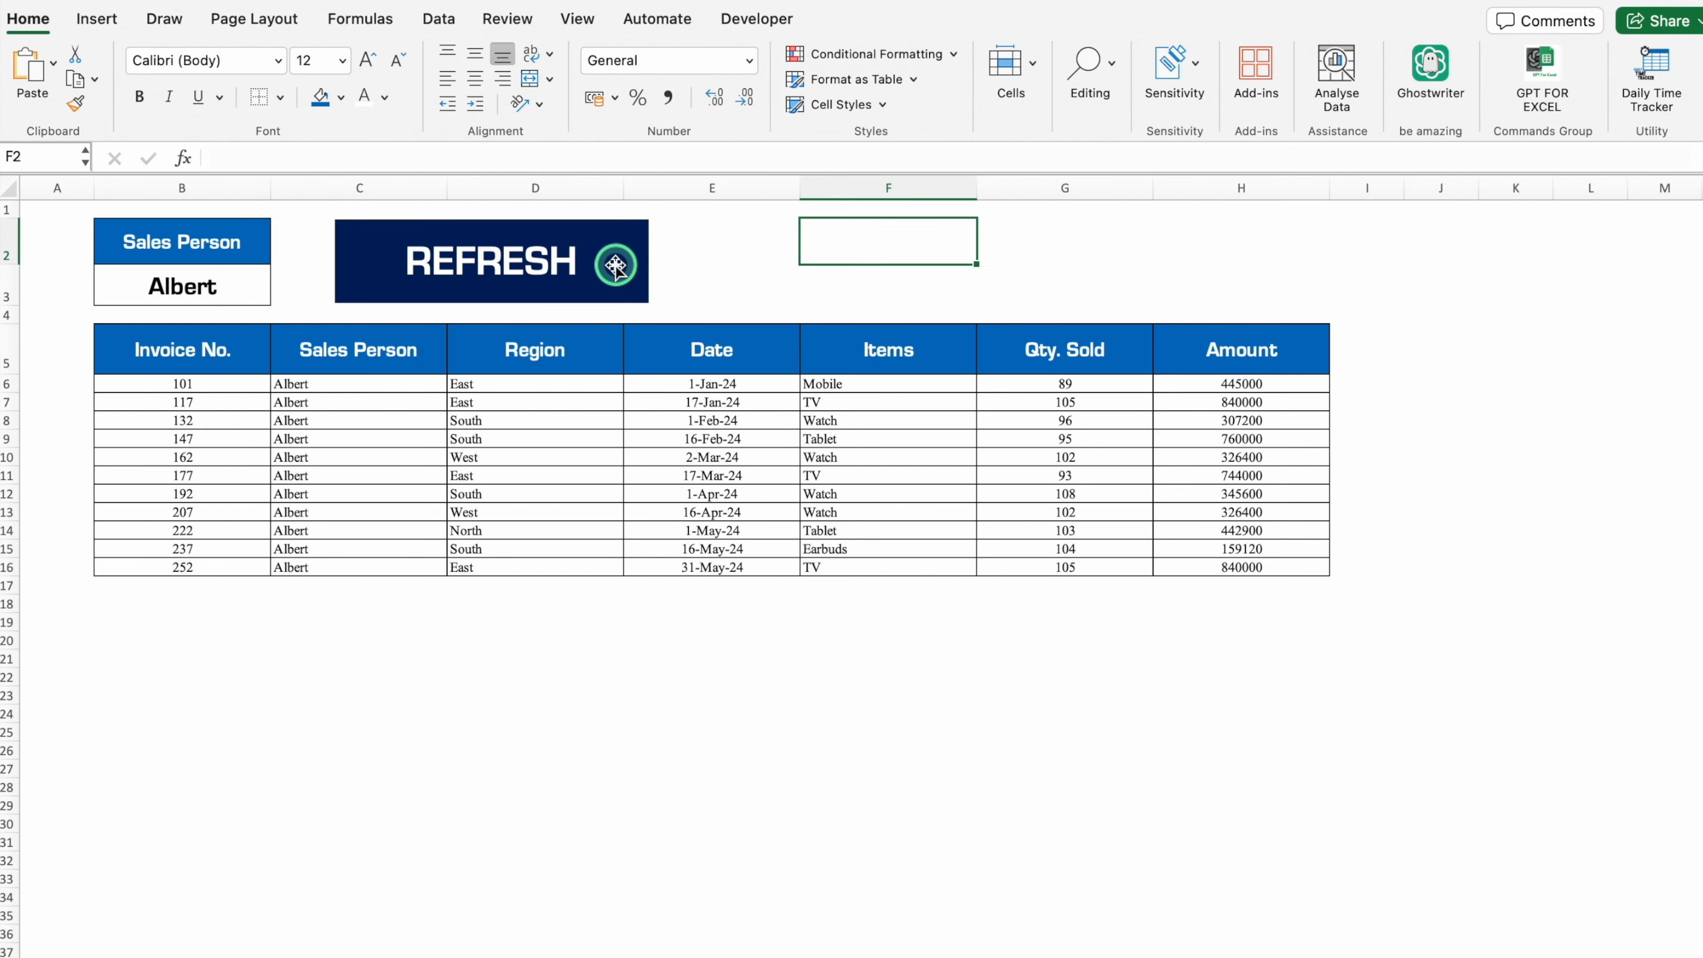
Assign the Refresh macro to the REFRESH rectangle
left_click(611, 263)
right_click(612, 268)
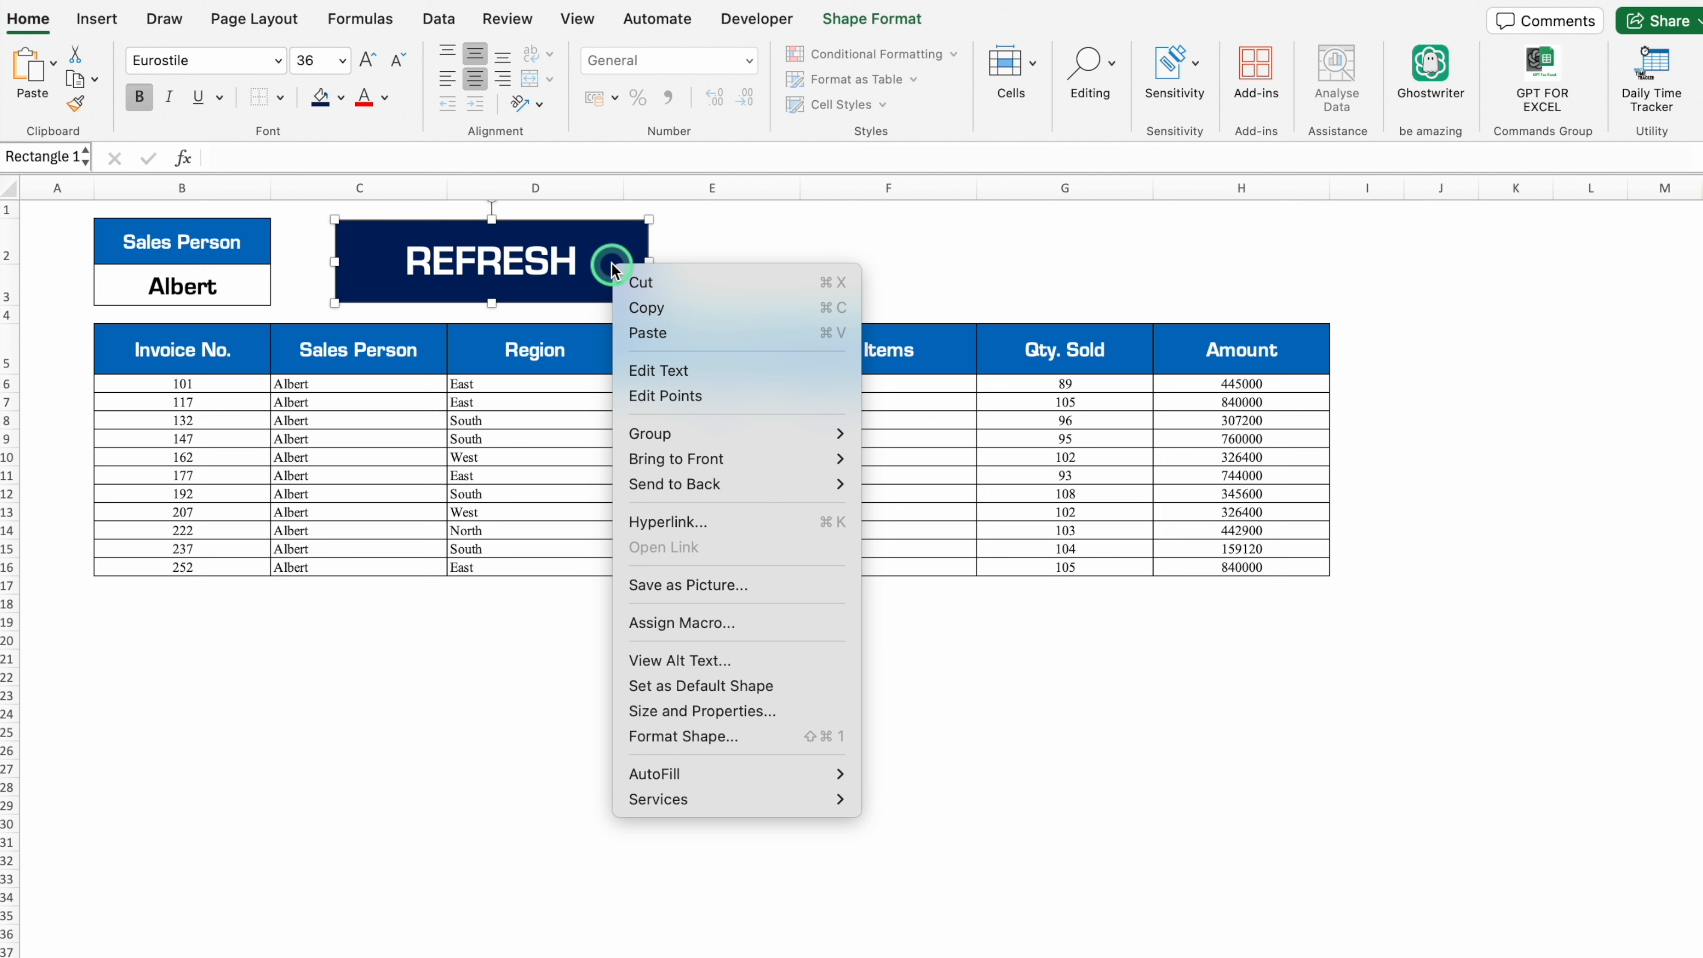
left_click(679, 617)
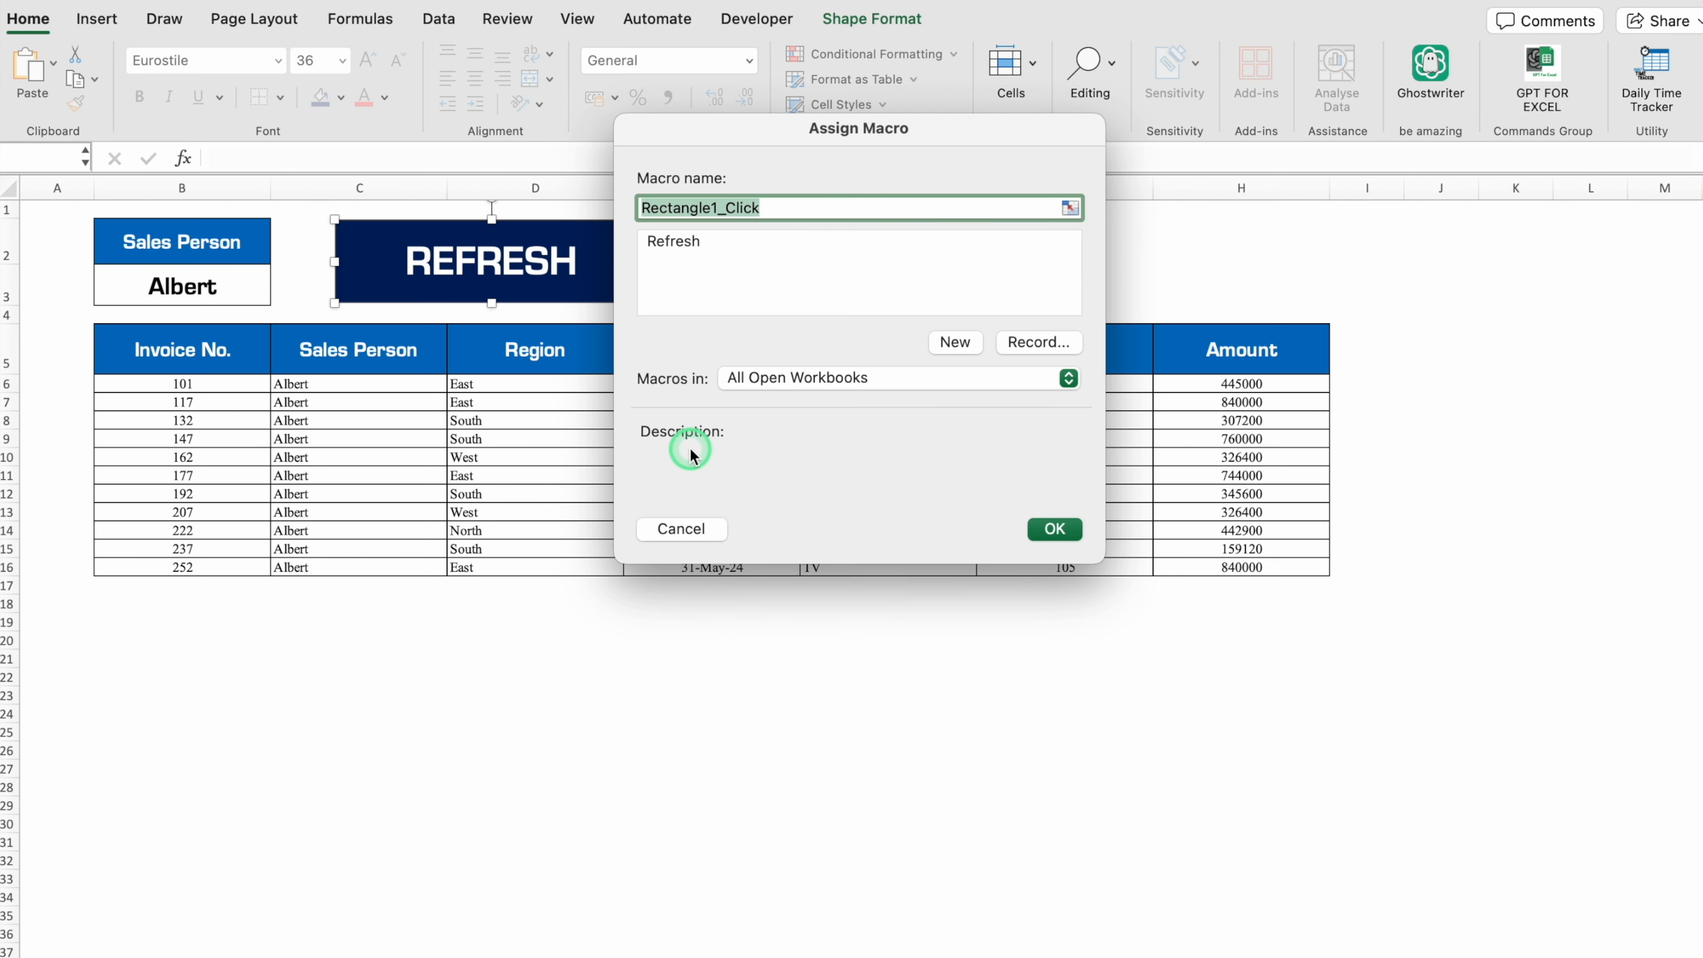
left_click(669, 243)
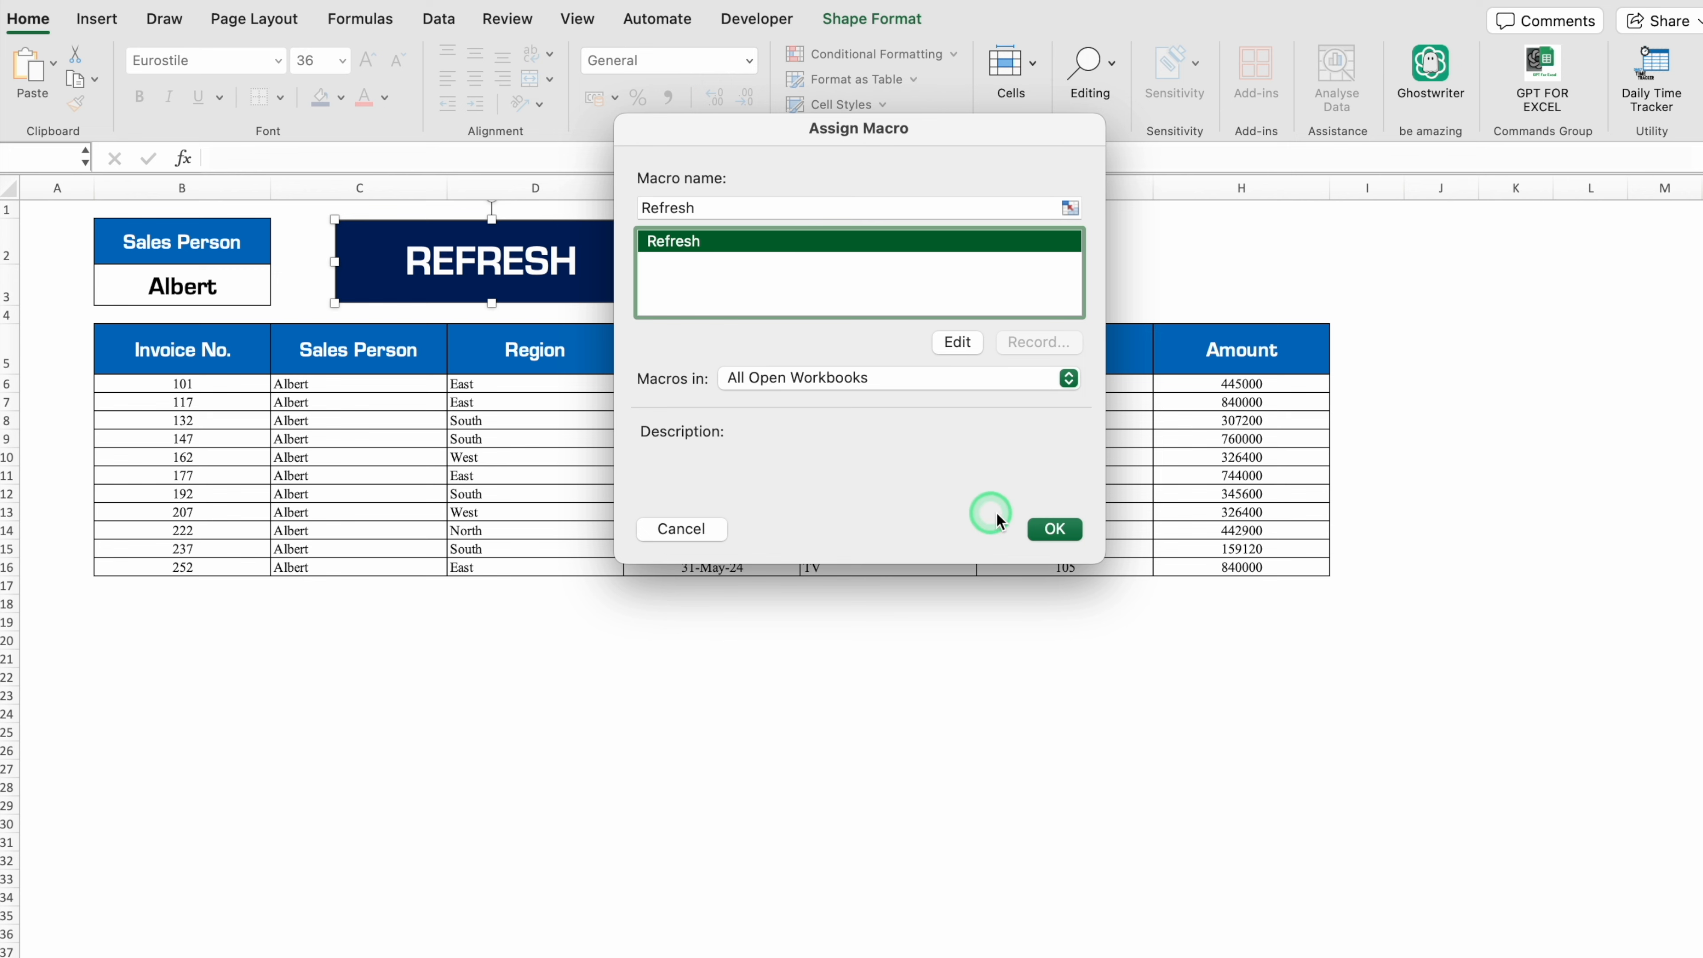
left_click(1052, 527)
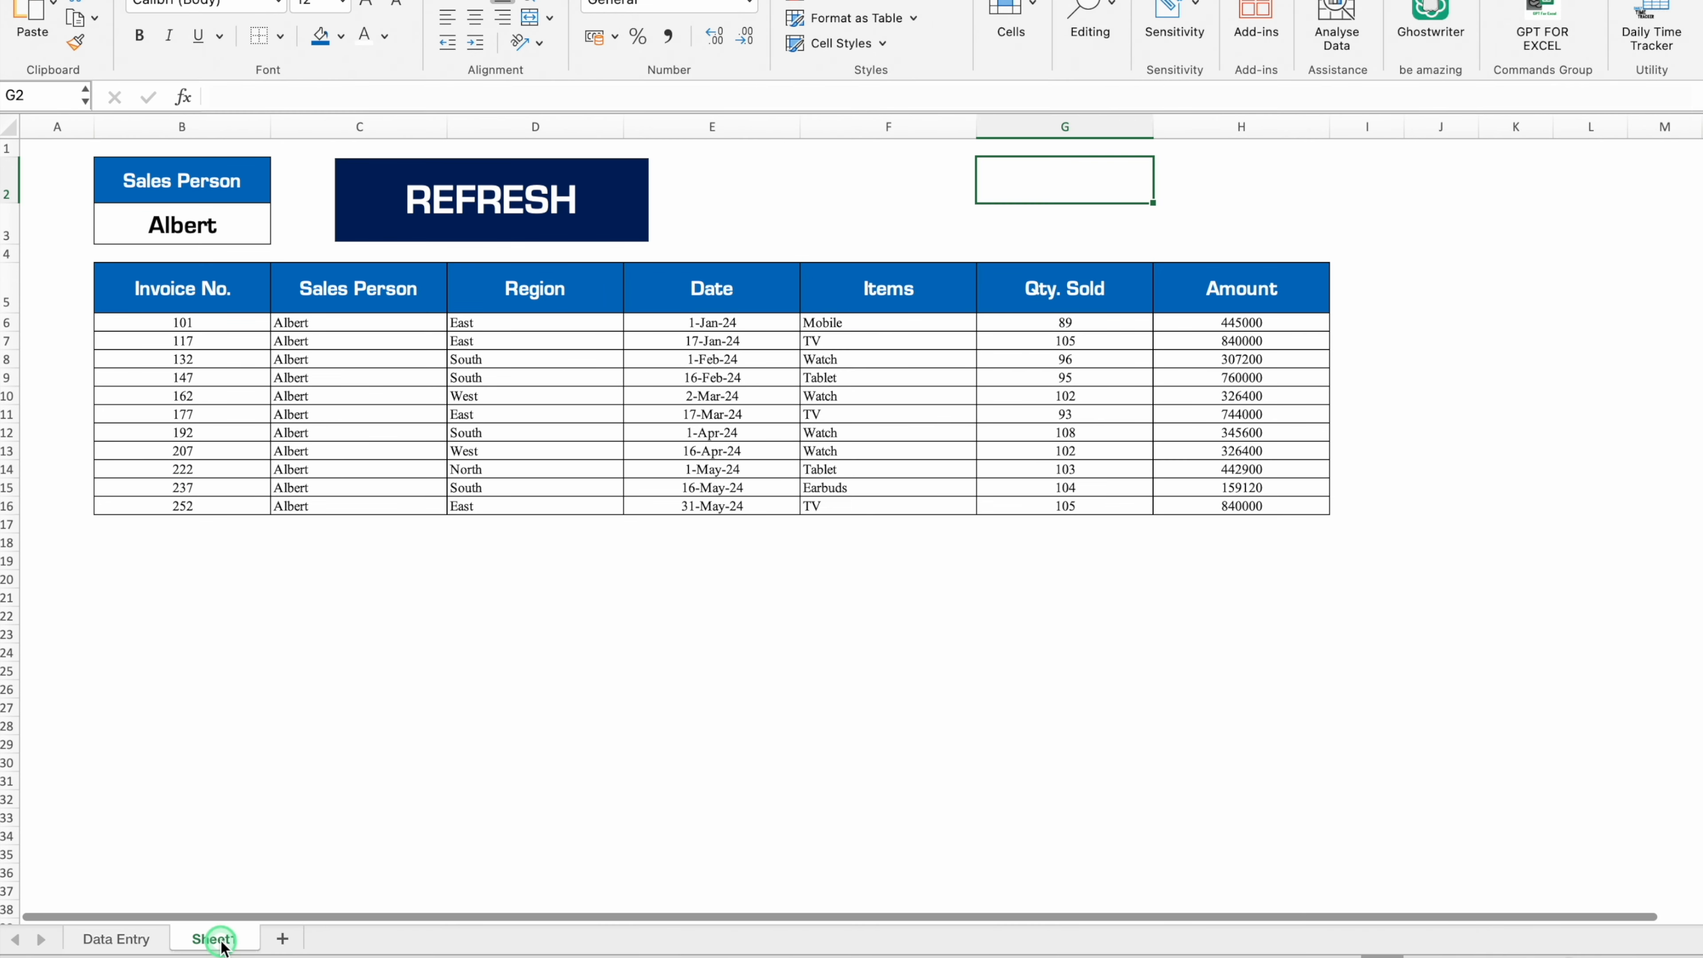
Rename Sheet1 after the sales person in B3 and create a copy of the sheet at the end of the workbook
type("Albert")
key("Return")
right_click(224, 936)
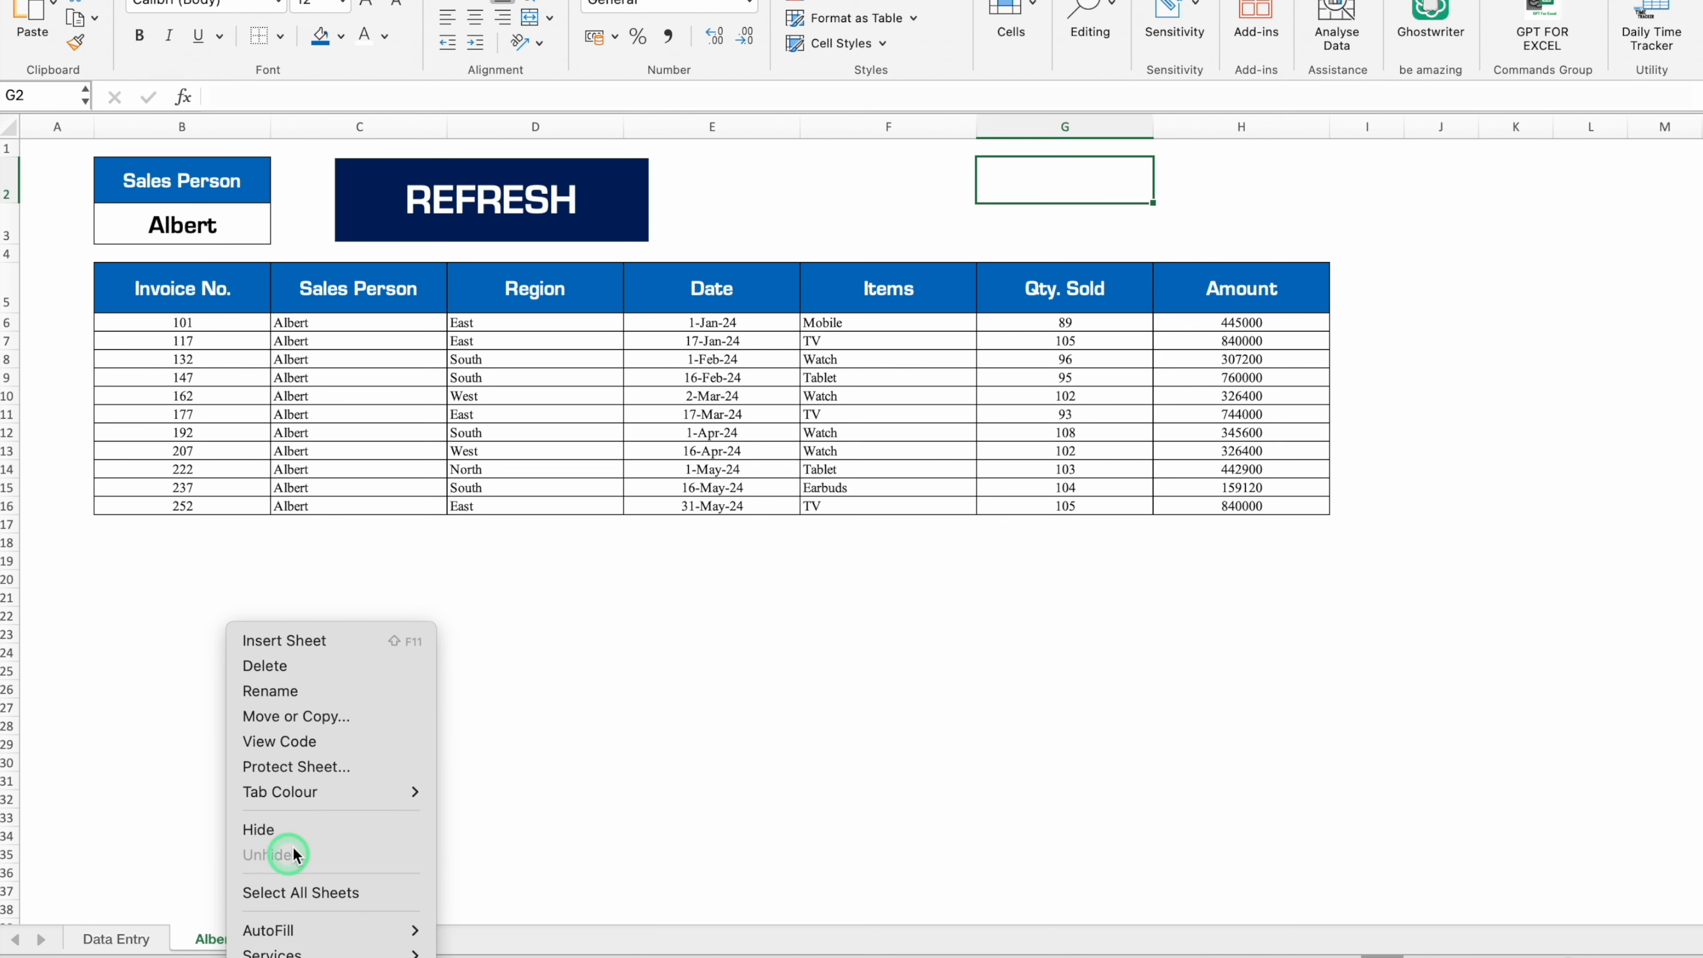
left_click(292, 726)
left_click(268, 719)
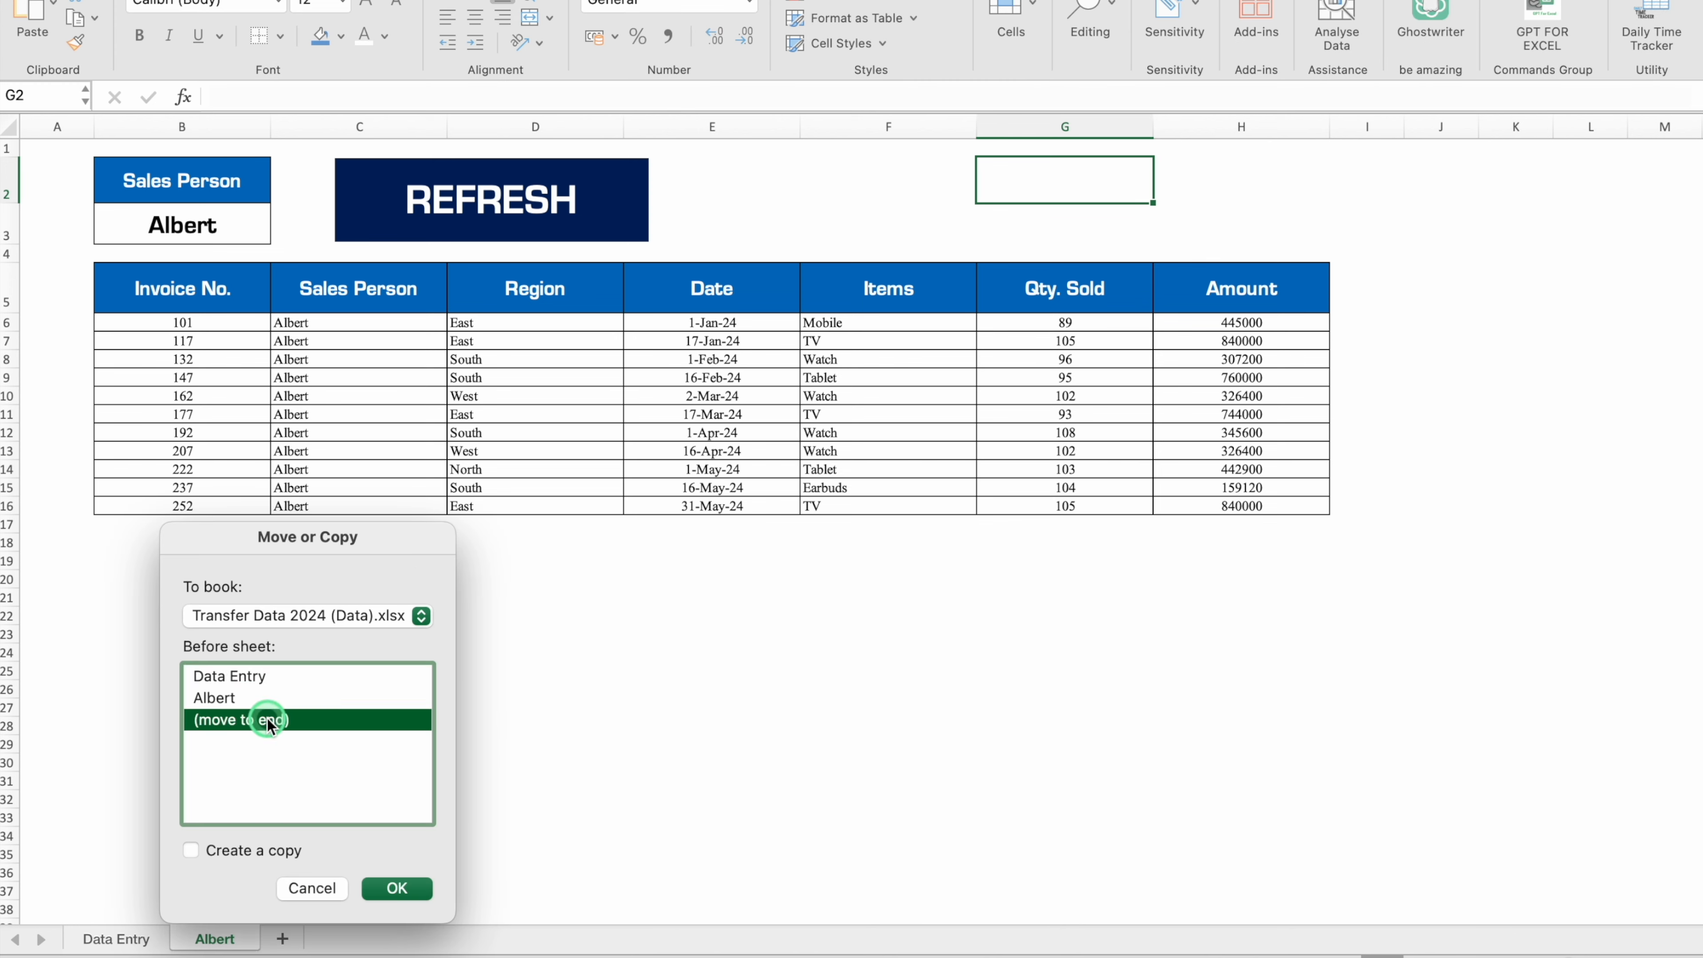
left_click(396, 889)
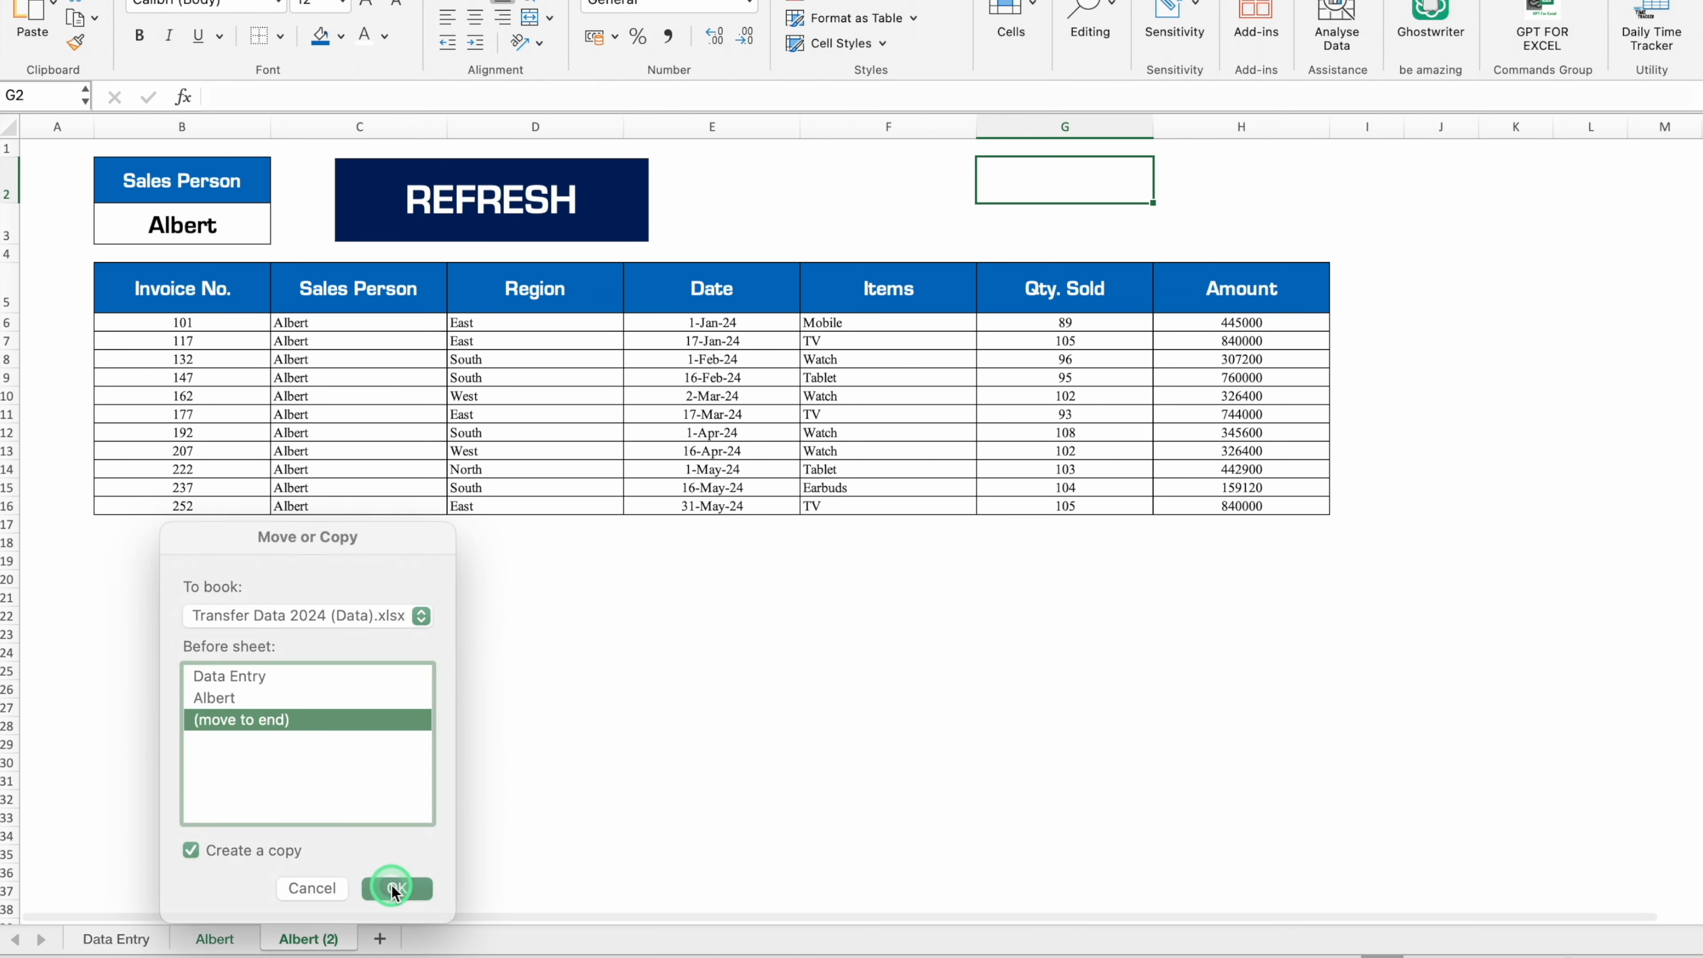
Copy the Sales Person column C of the Data Entry sheet into column L
left_click(115, 938)
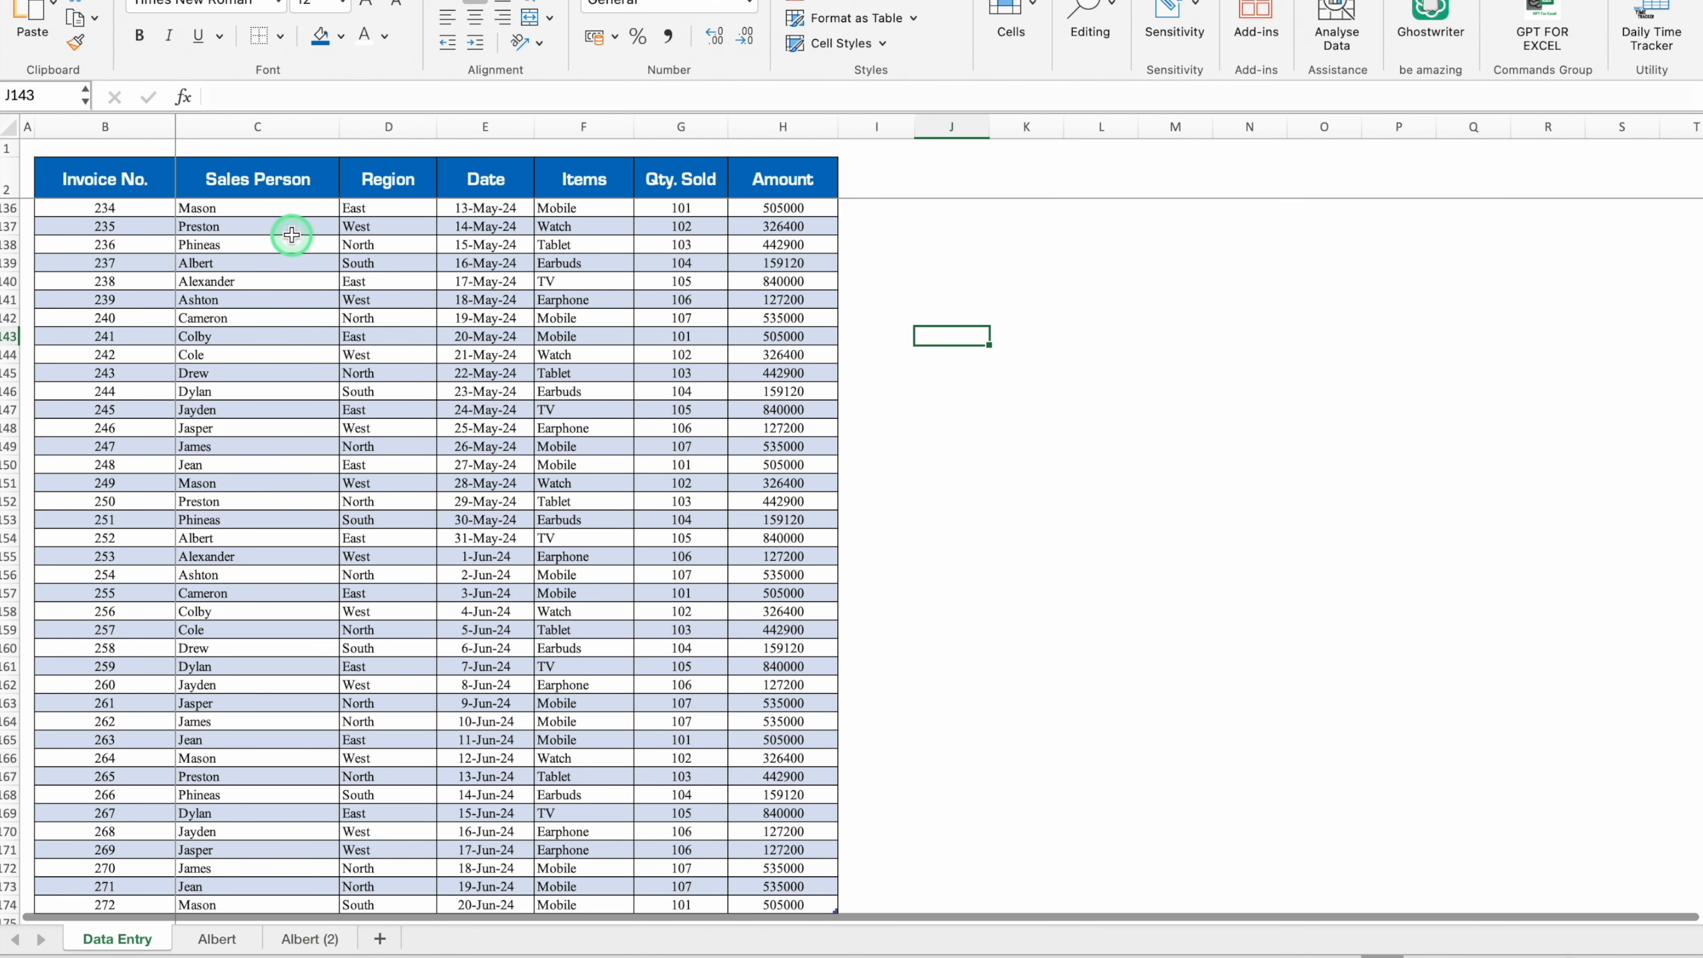
scroll(285, 228, "up", 20)
left_click(236, 126)
key("super+c")
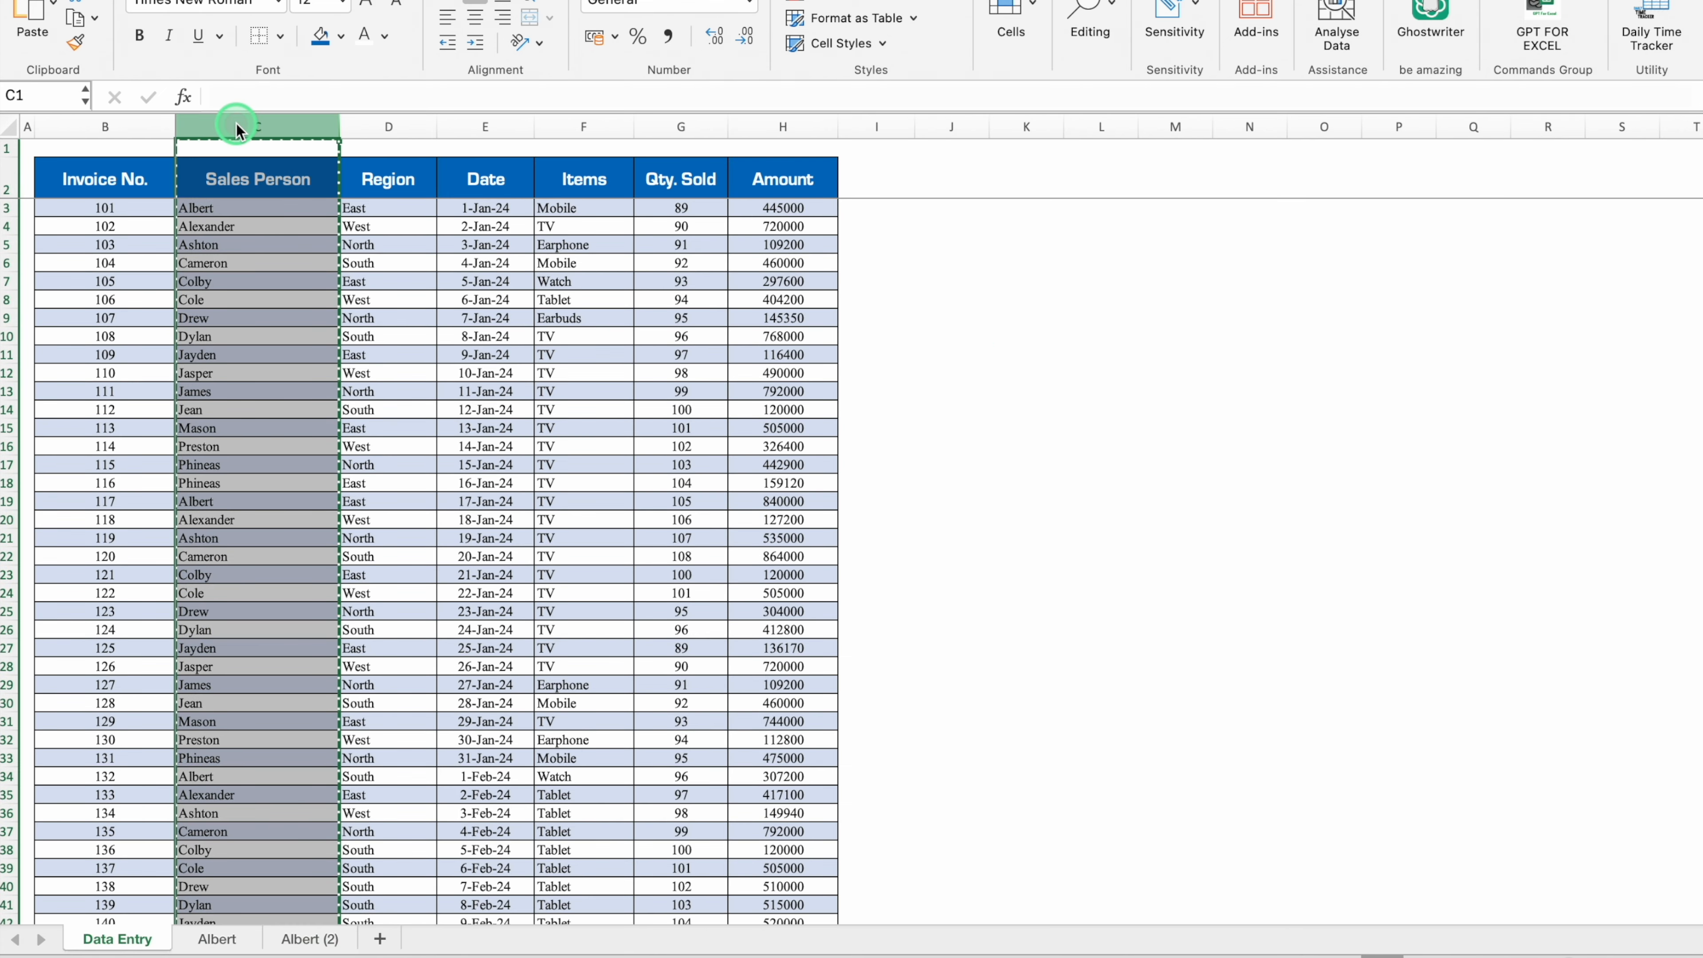
left_click(1100, 126)
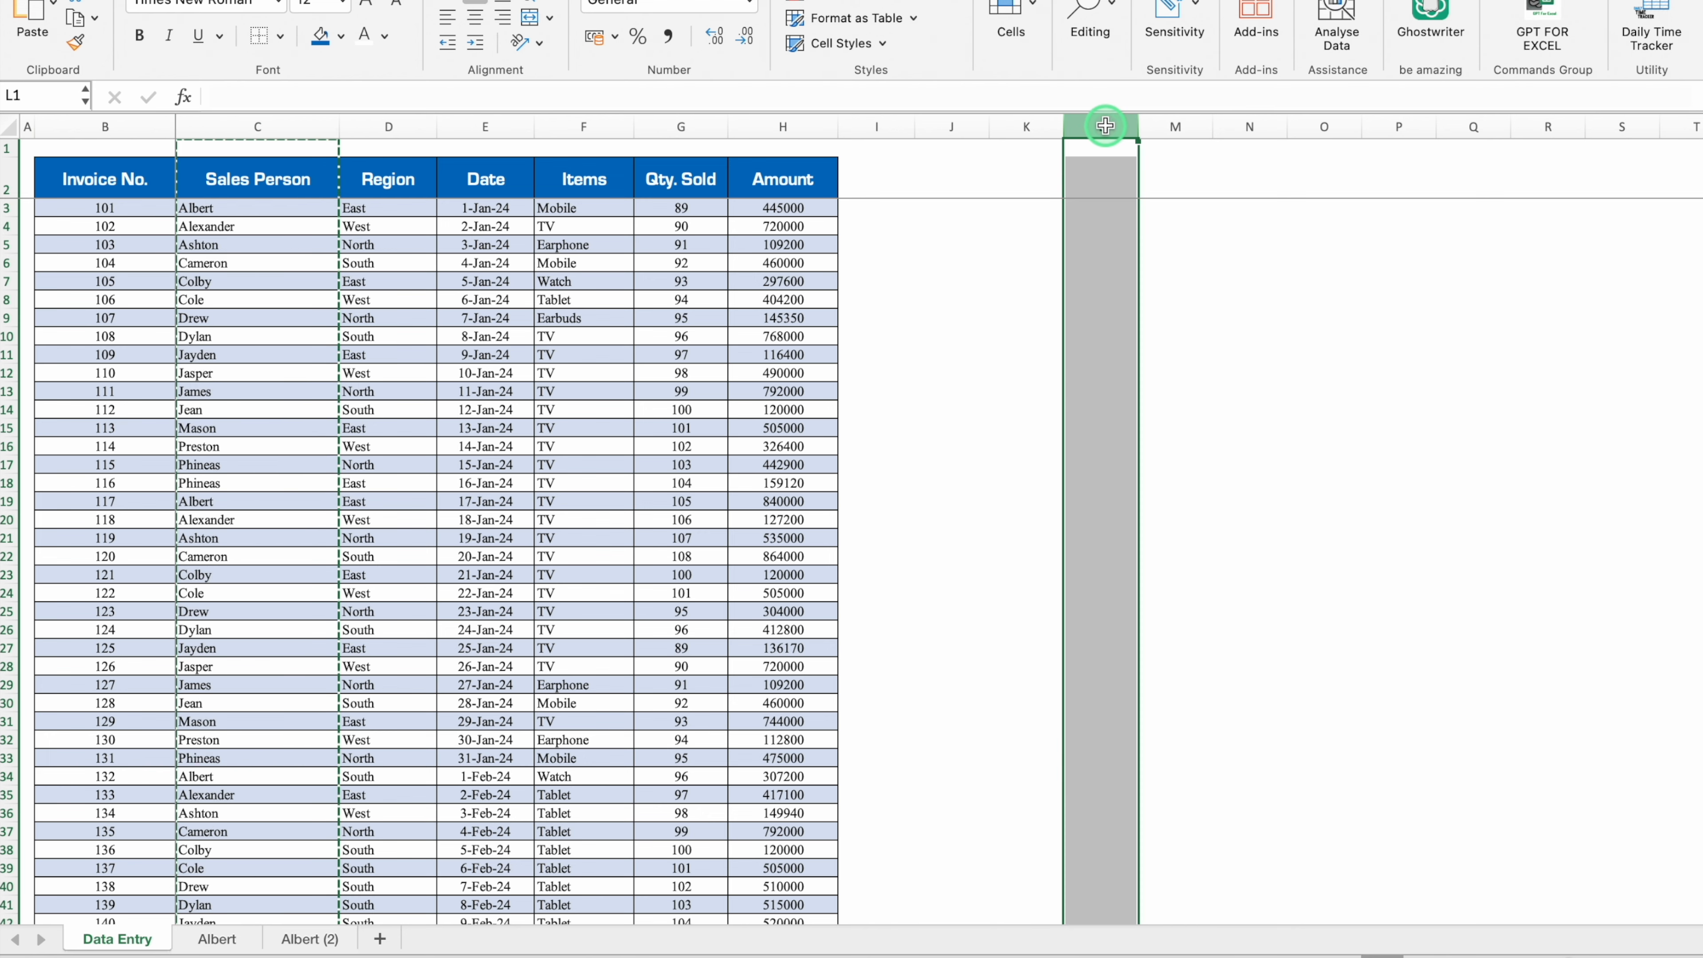
key("super+v")
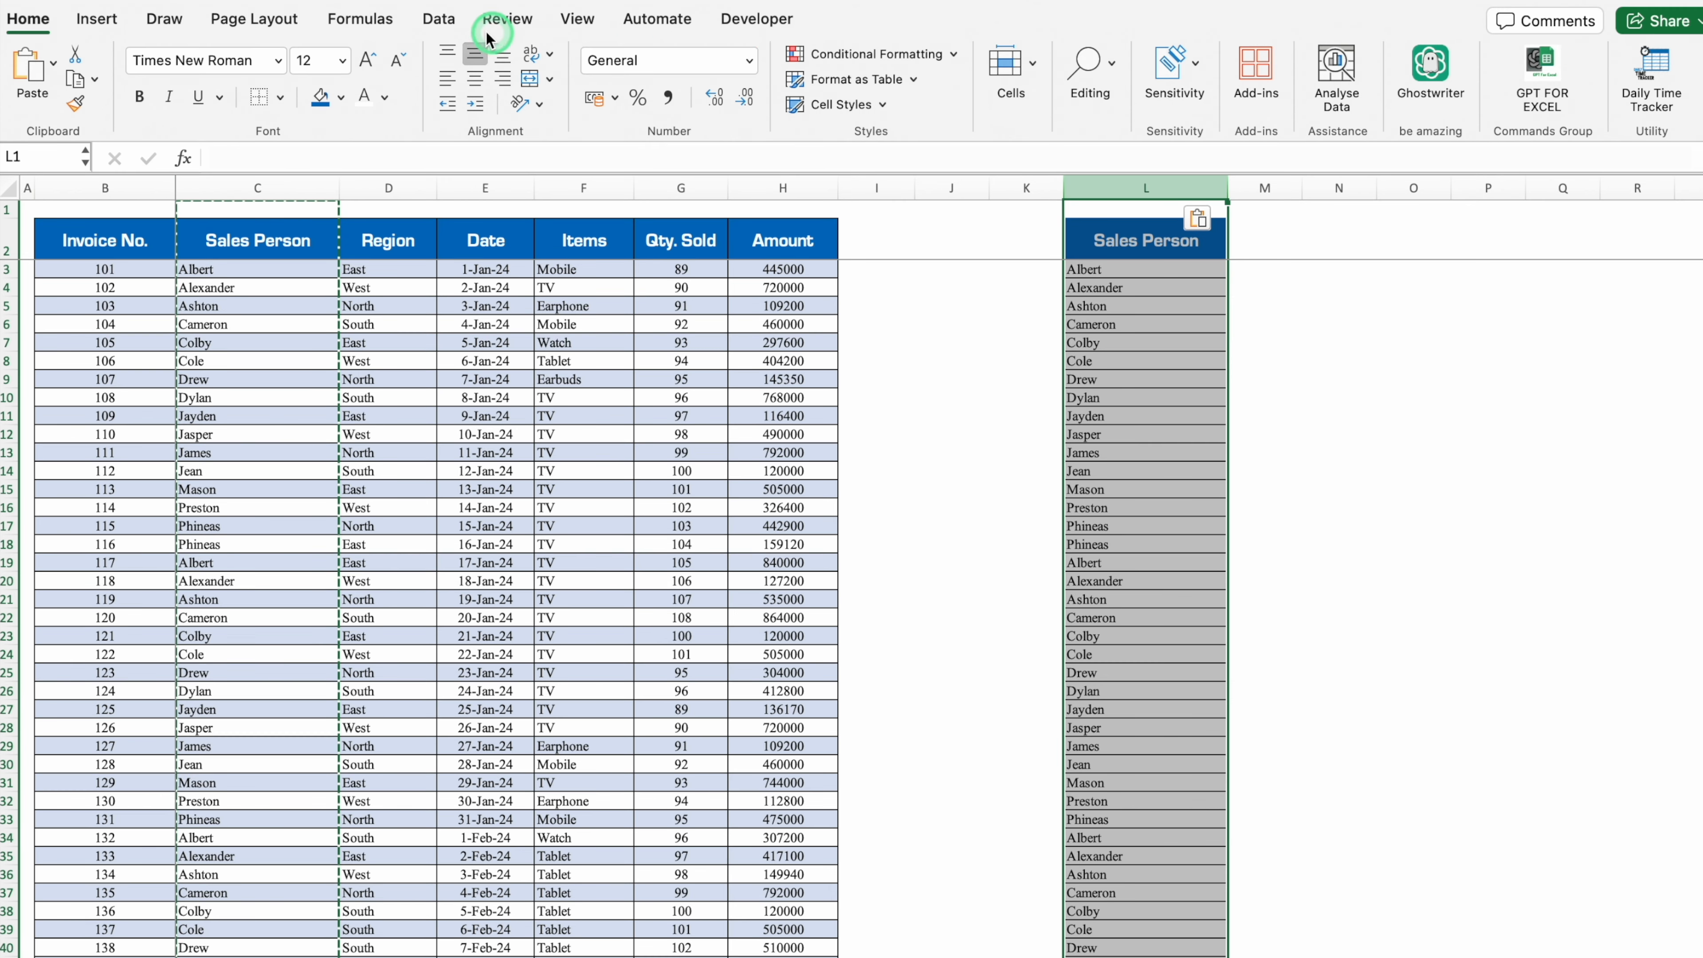
Remove the duplicates from column L, treating the list as having headers
left_click(438, 18)
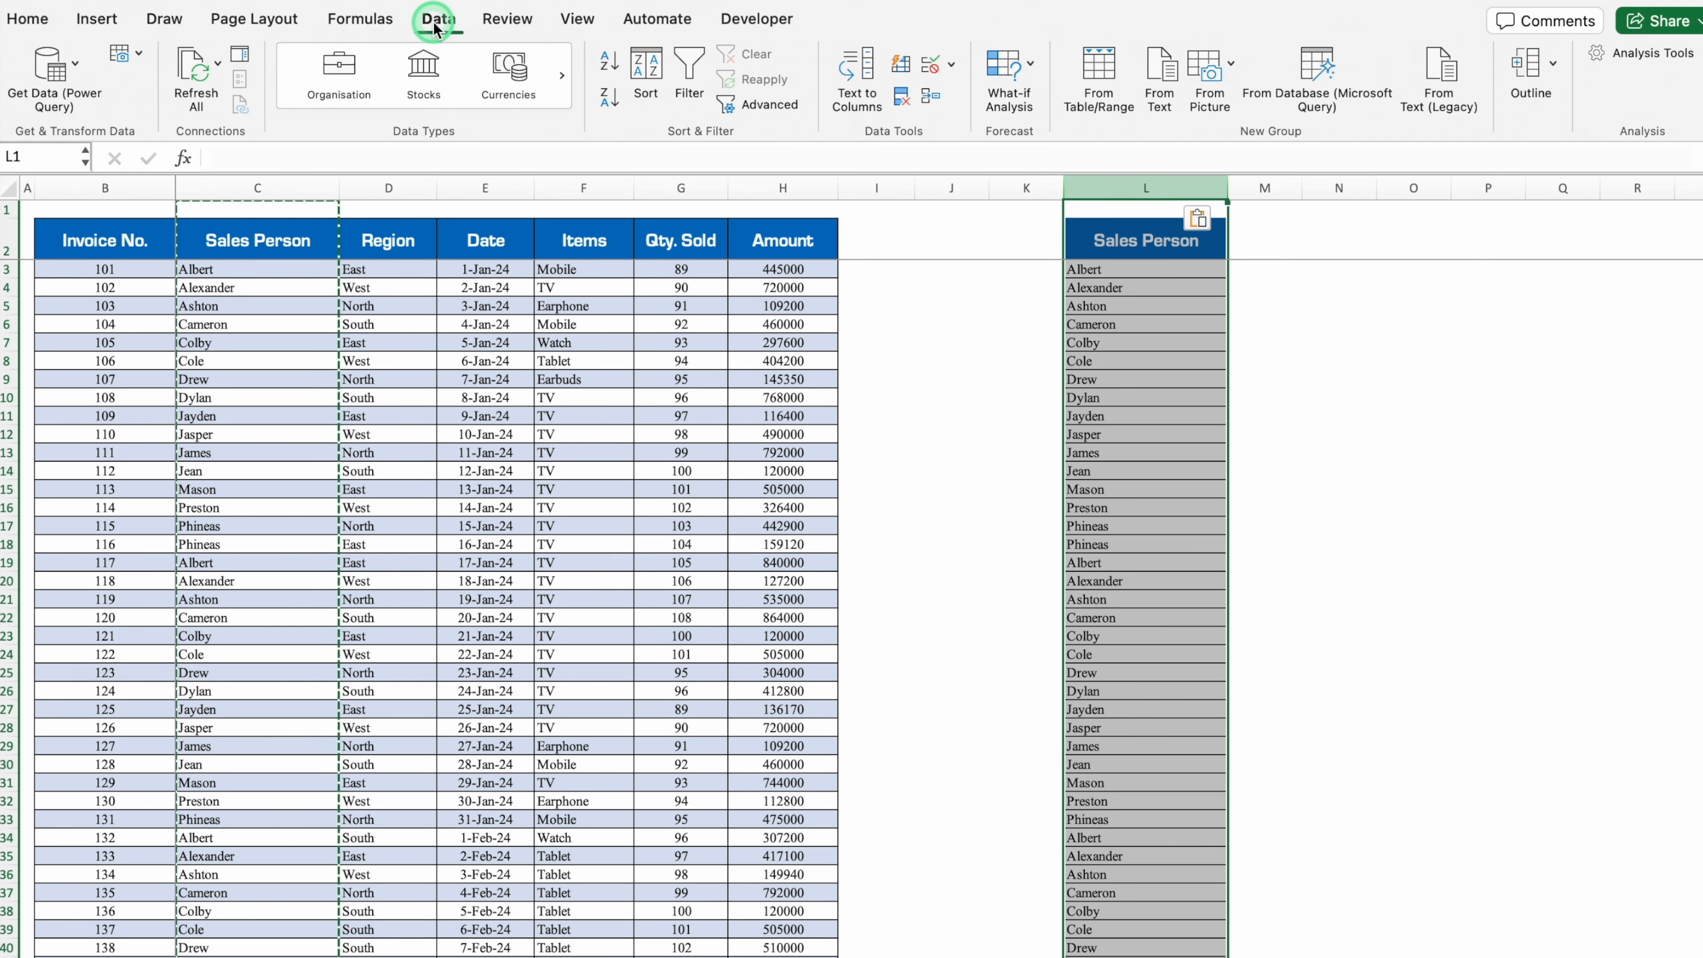
left_click(902, 100)
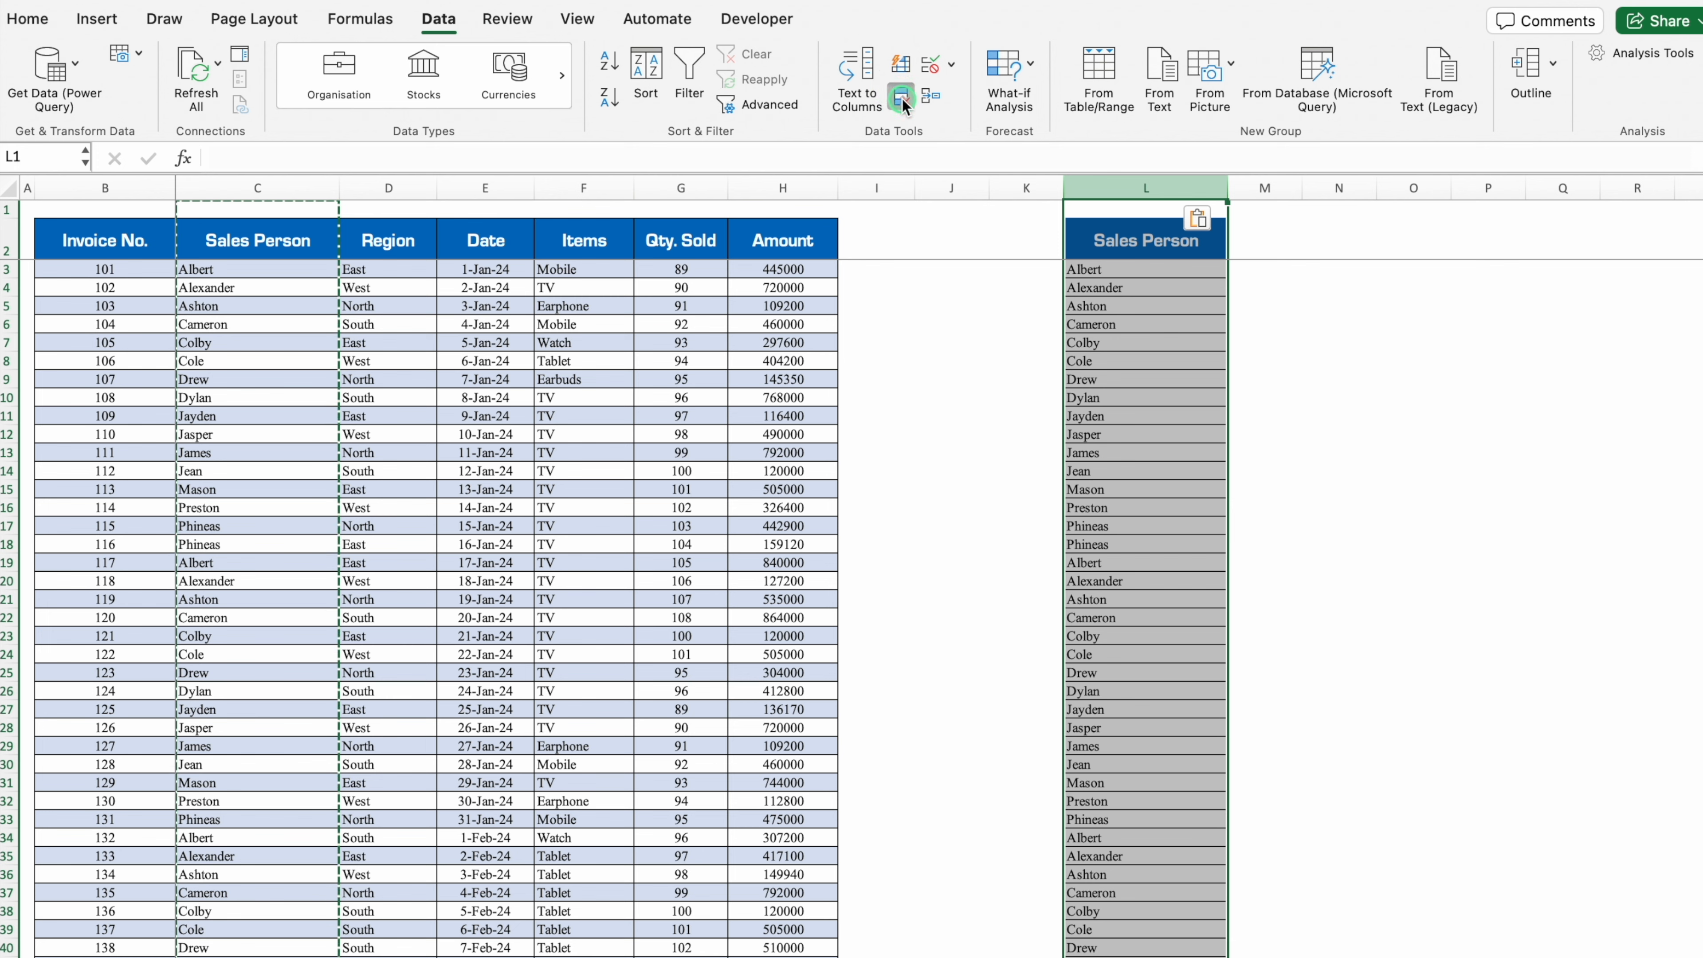
left_click(1269, 253)
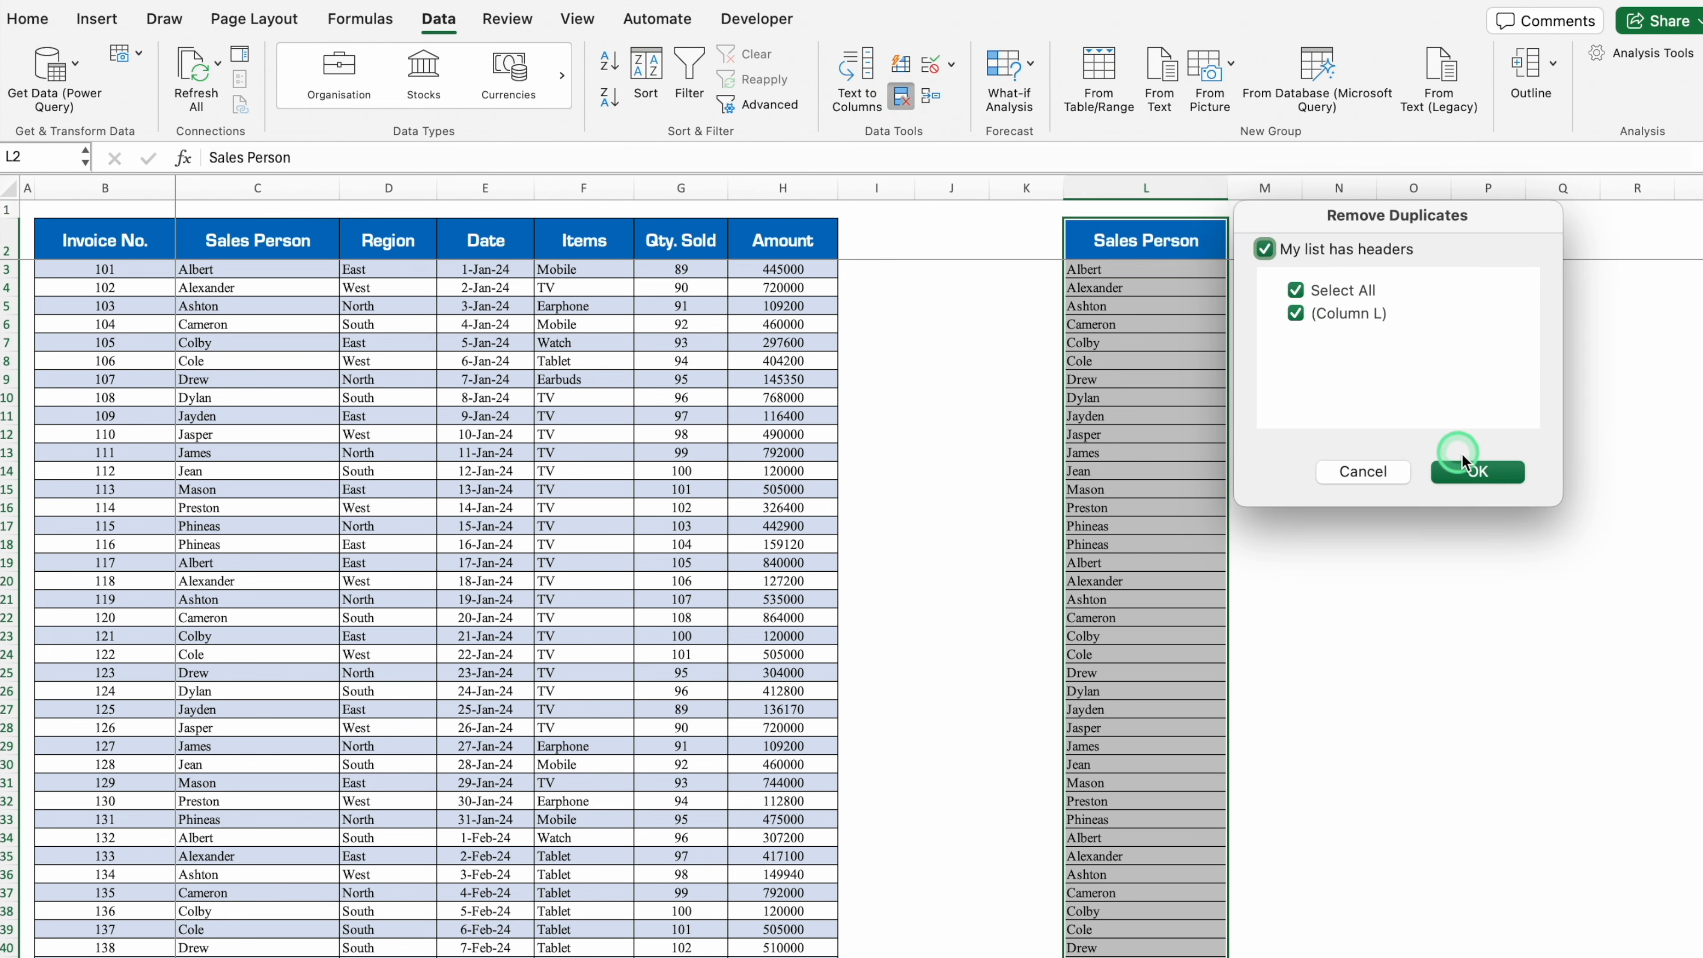
left_click(1480, 473)
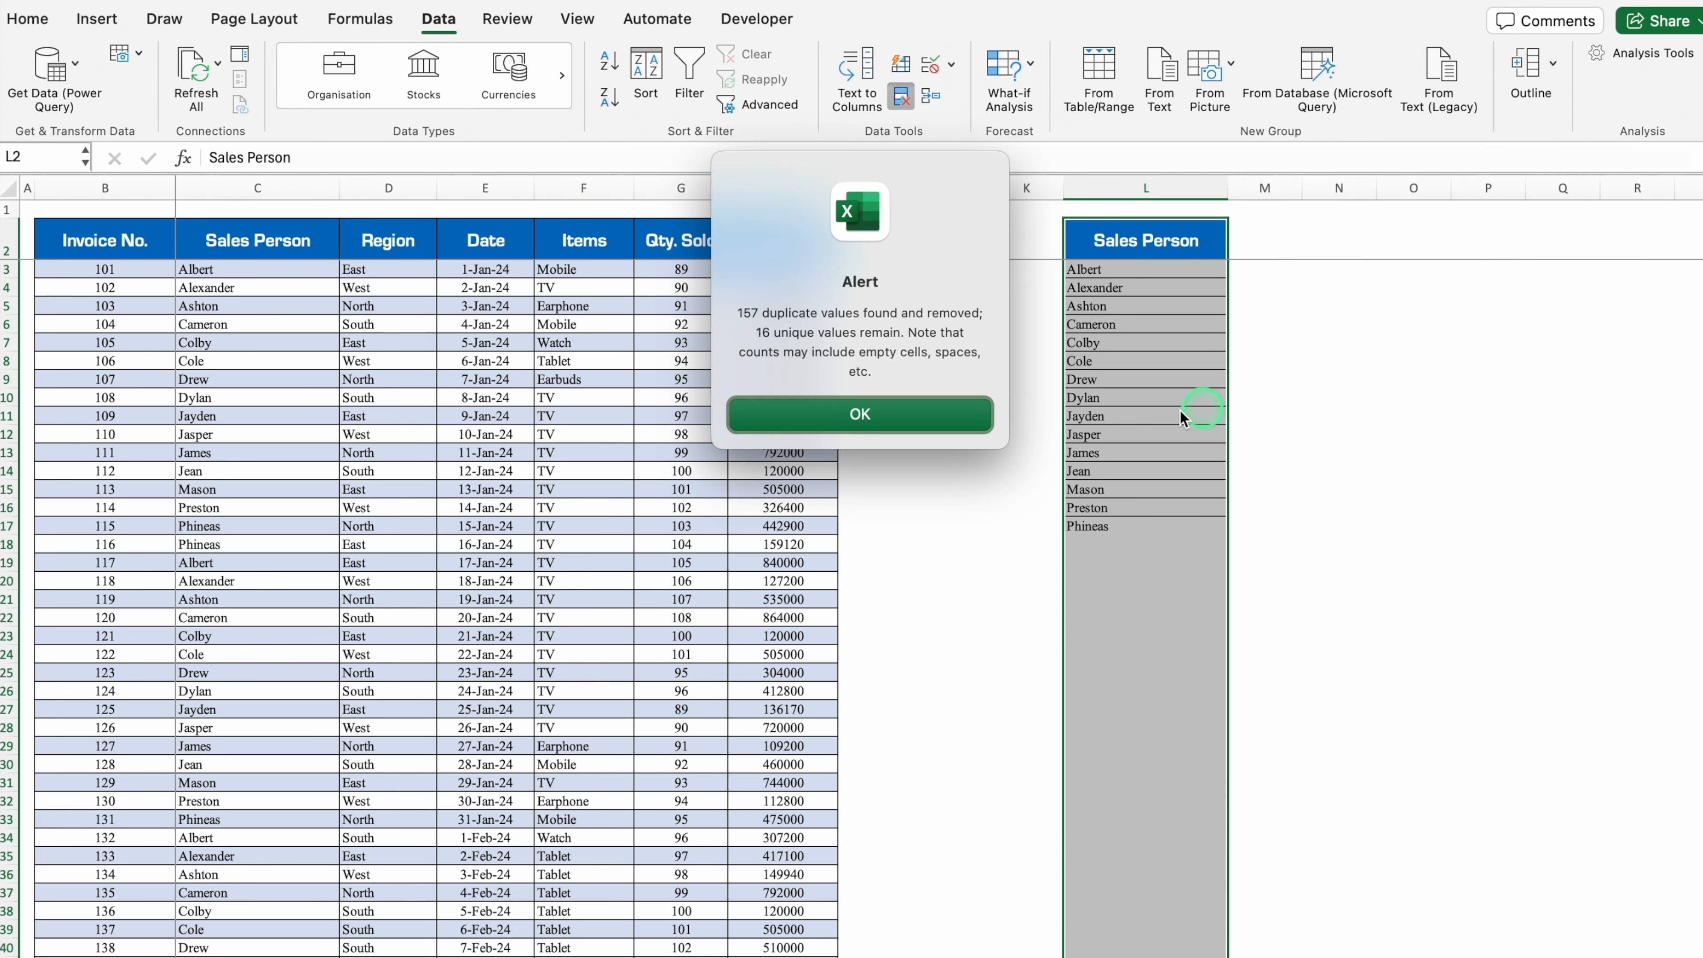
left_click(1350, 402)
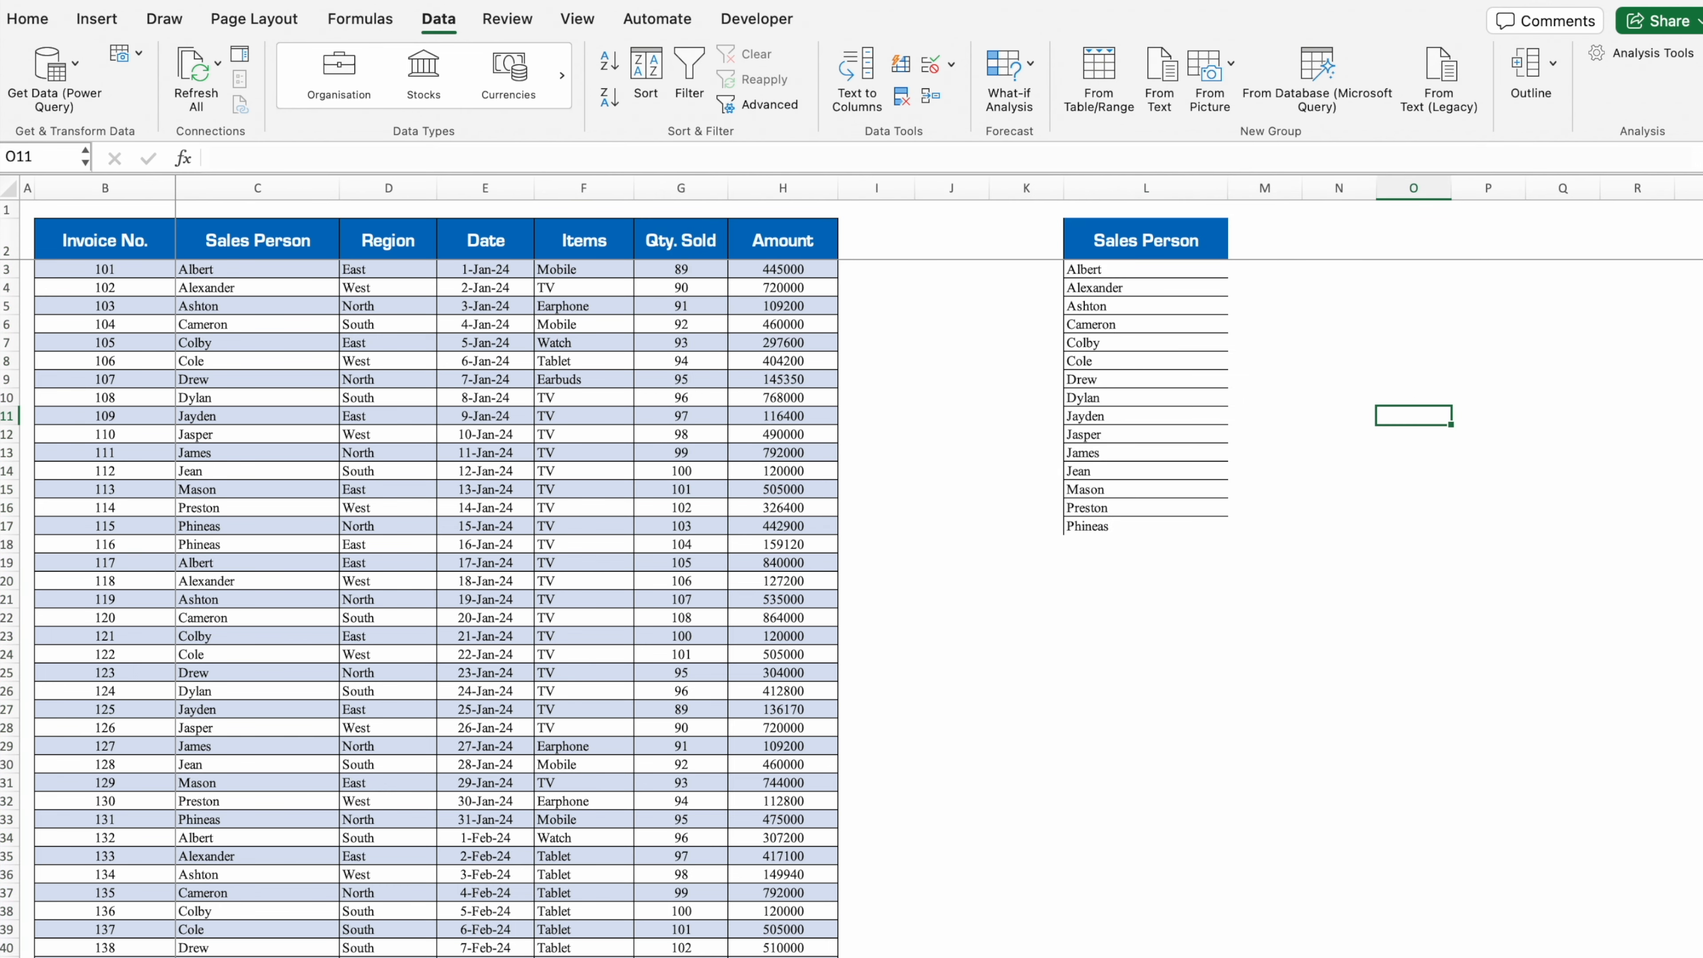
Clear the Sales Person cell B3 on the report sheet and start choosing the allowed value type in its Data Validation
key("ctrl+Page_Down")
left_click(153, 286)
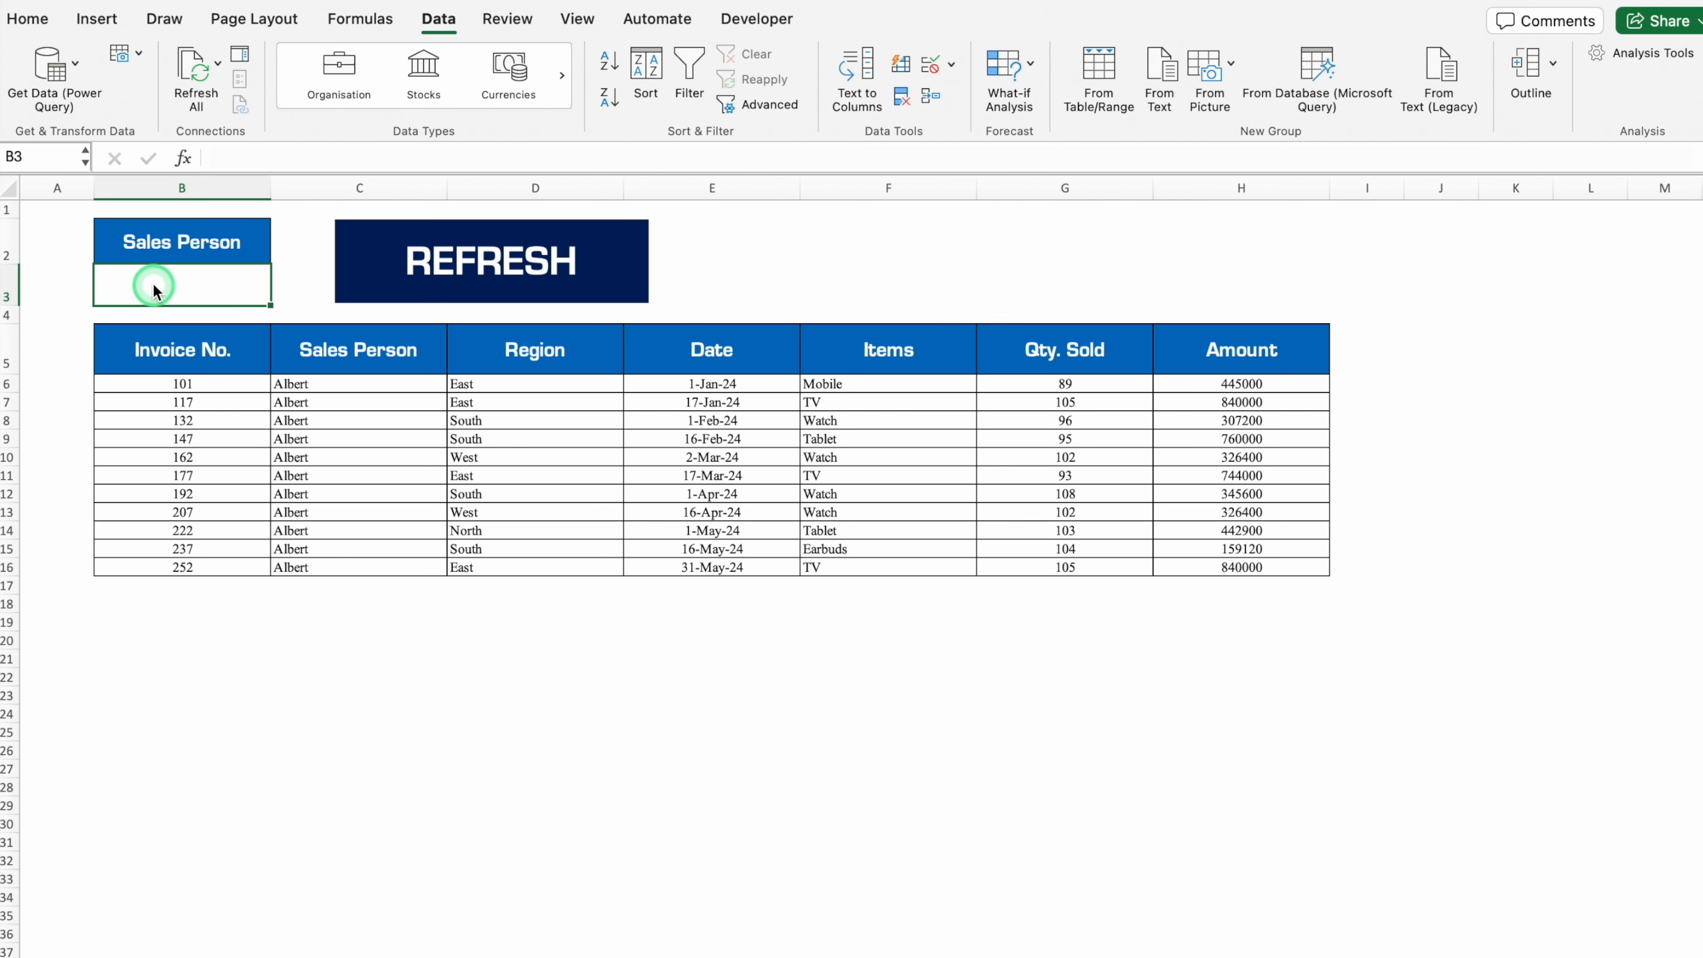
left_click(951, 64)
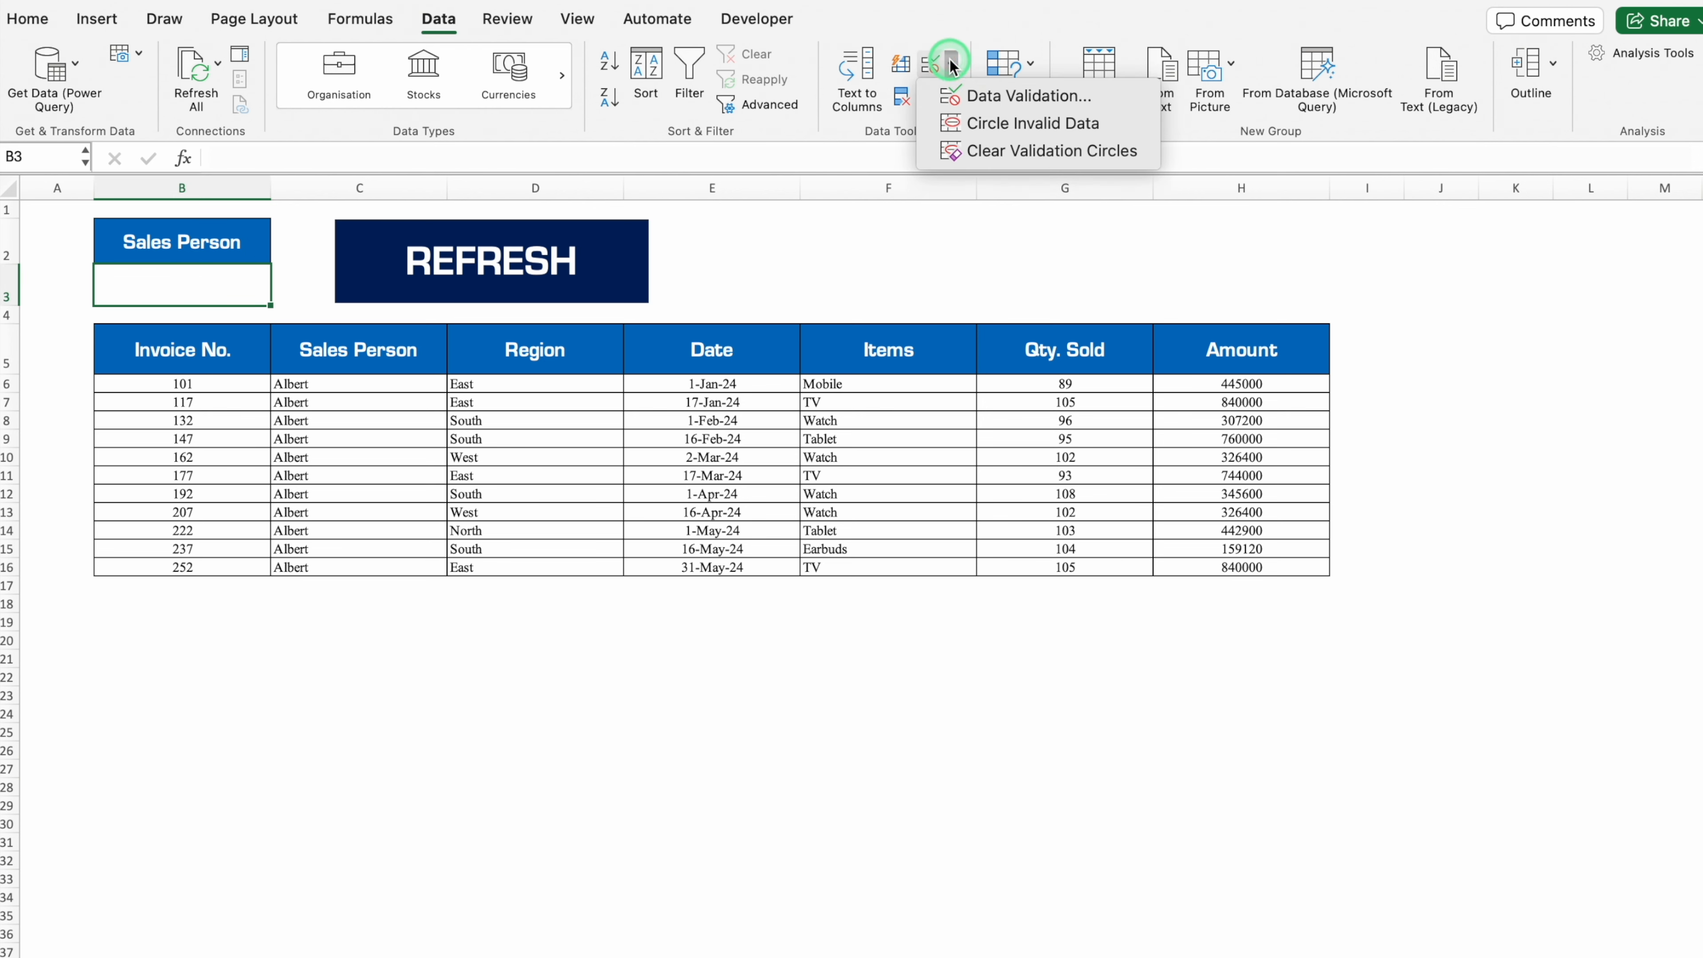
left_click(945, 96)
left_click(869, 263)
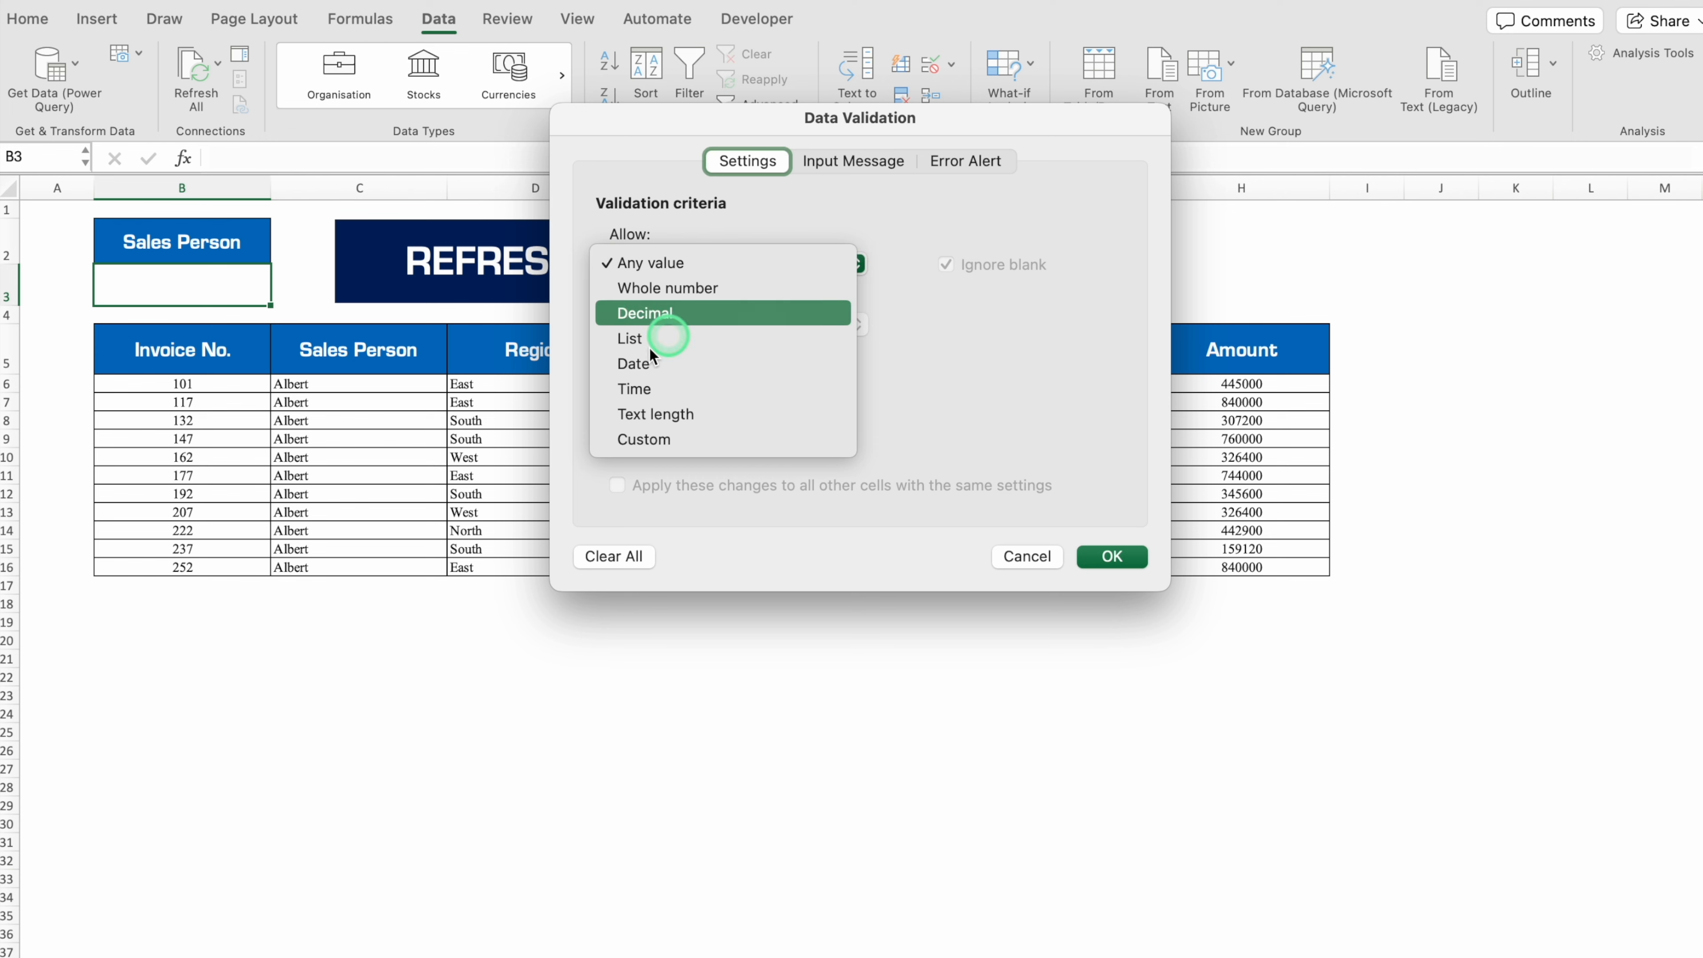
Restrict cell B3 to a drop-down list sourced from the separate Sales Person list on the Data Entry sheet
left_click(670, 333)
left_click(679, 387)
left_click(158, 886)
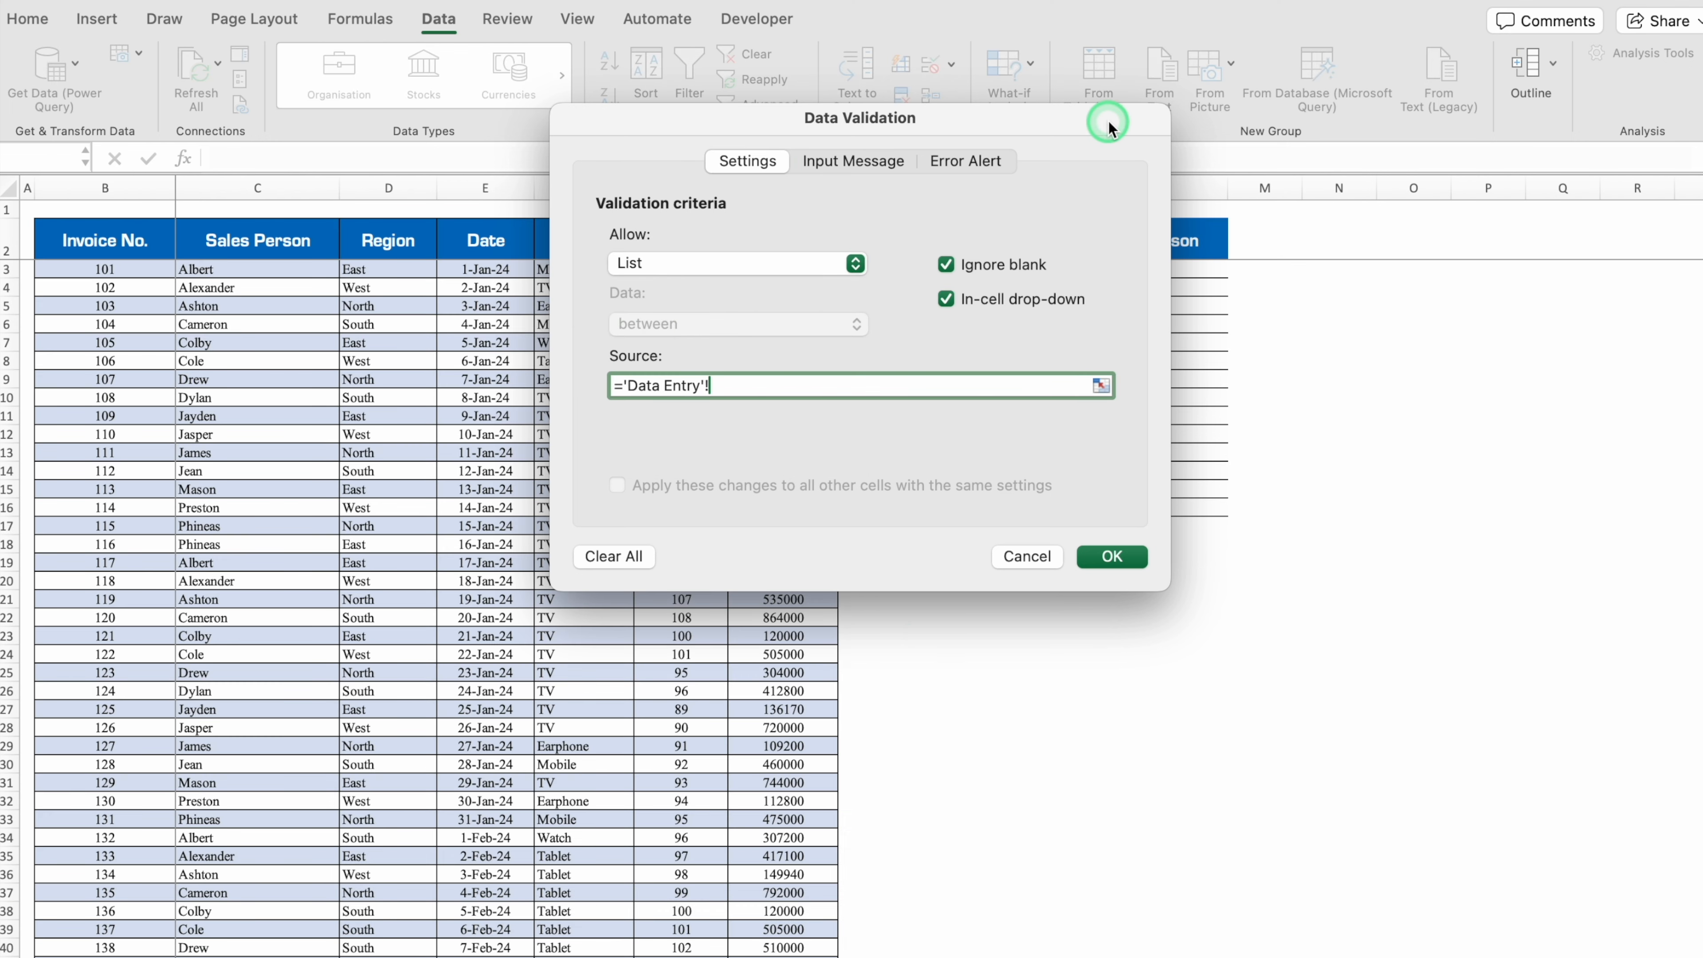
left_click_drag(1108, 123, 831, 165)
left_click(1162, 273)
left_click_drag(1162, 273, 1189, 631)
left_click(842, 601)
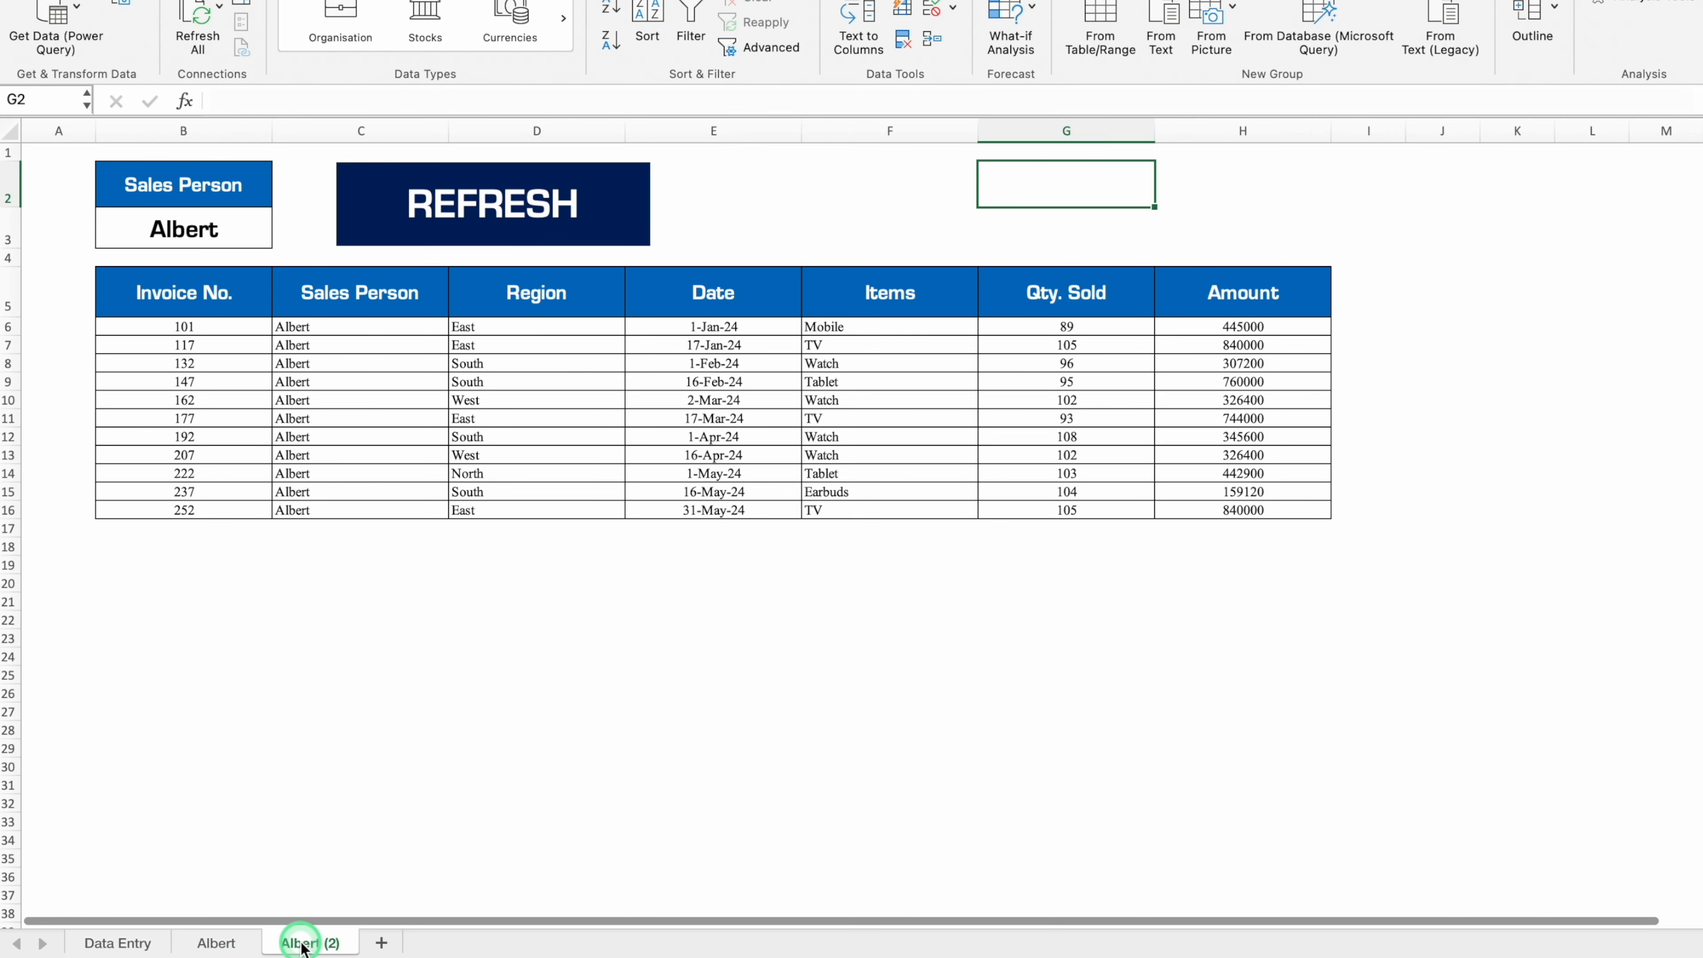
Delete the duplicate sales person sheet marked (2) from the workbook
right_click(299, 943)
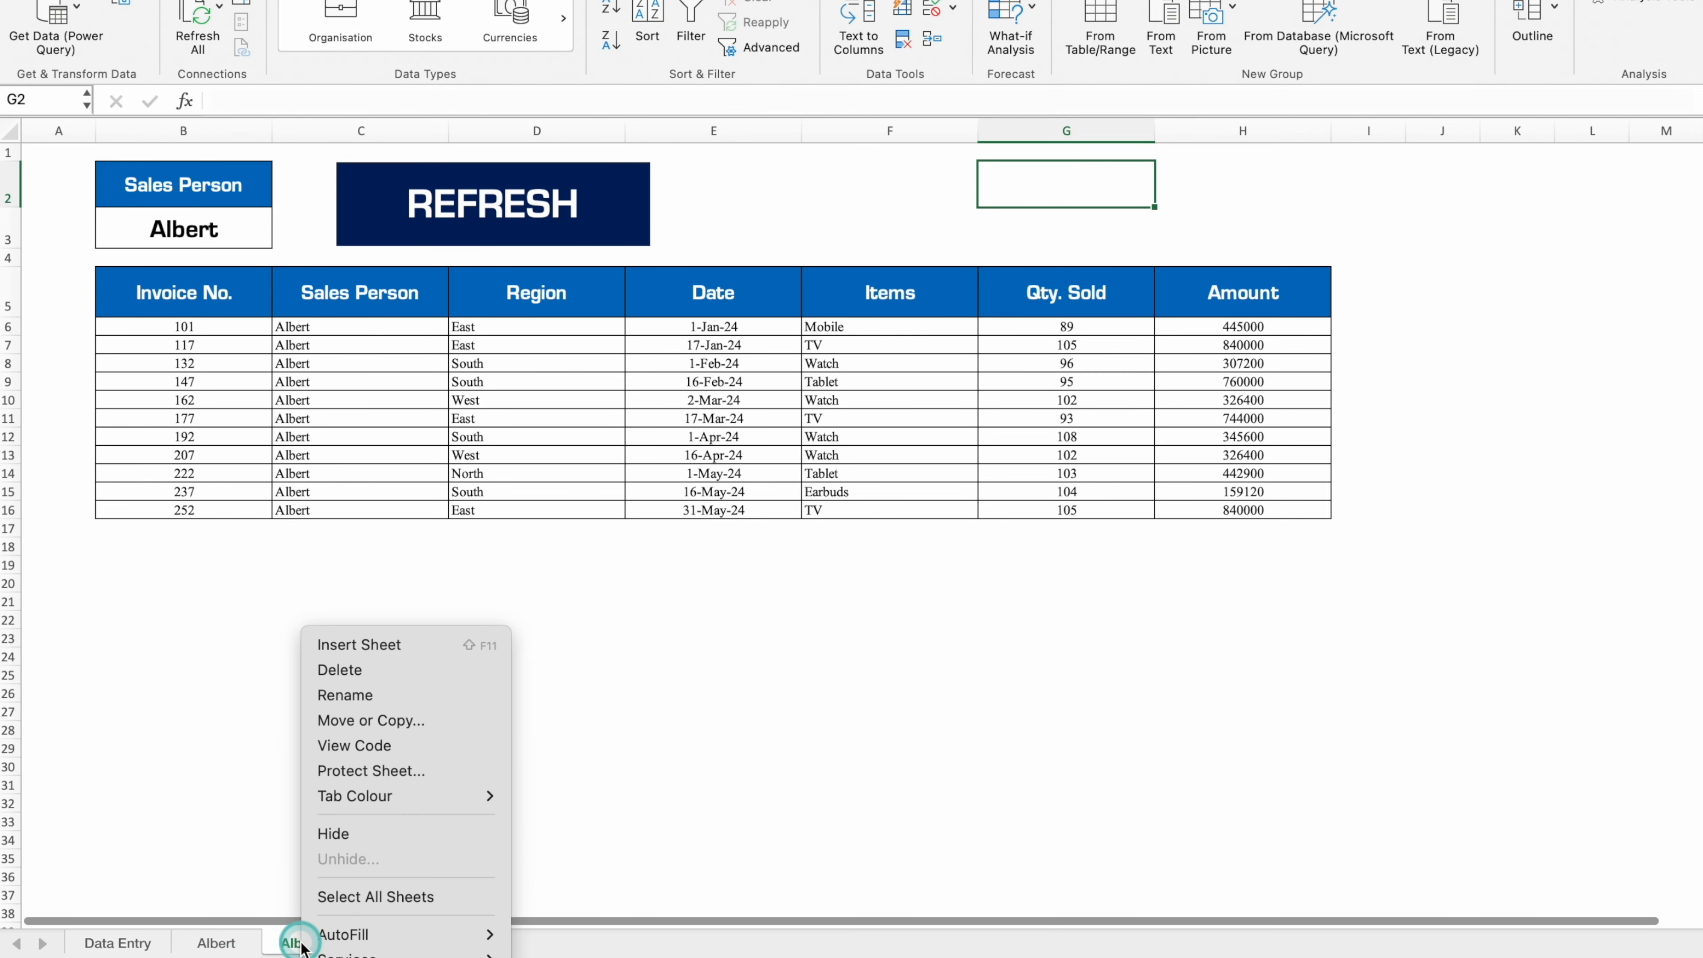
left_click(344, 674)
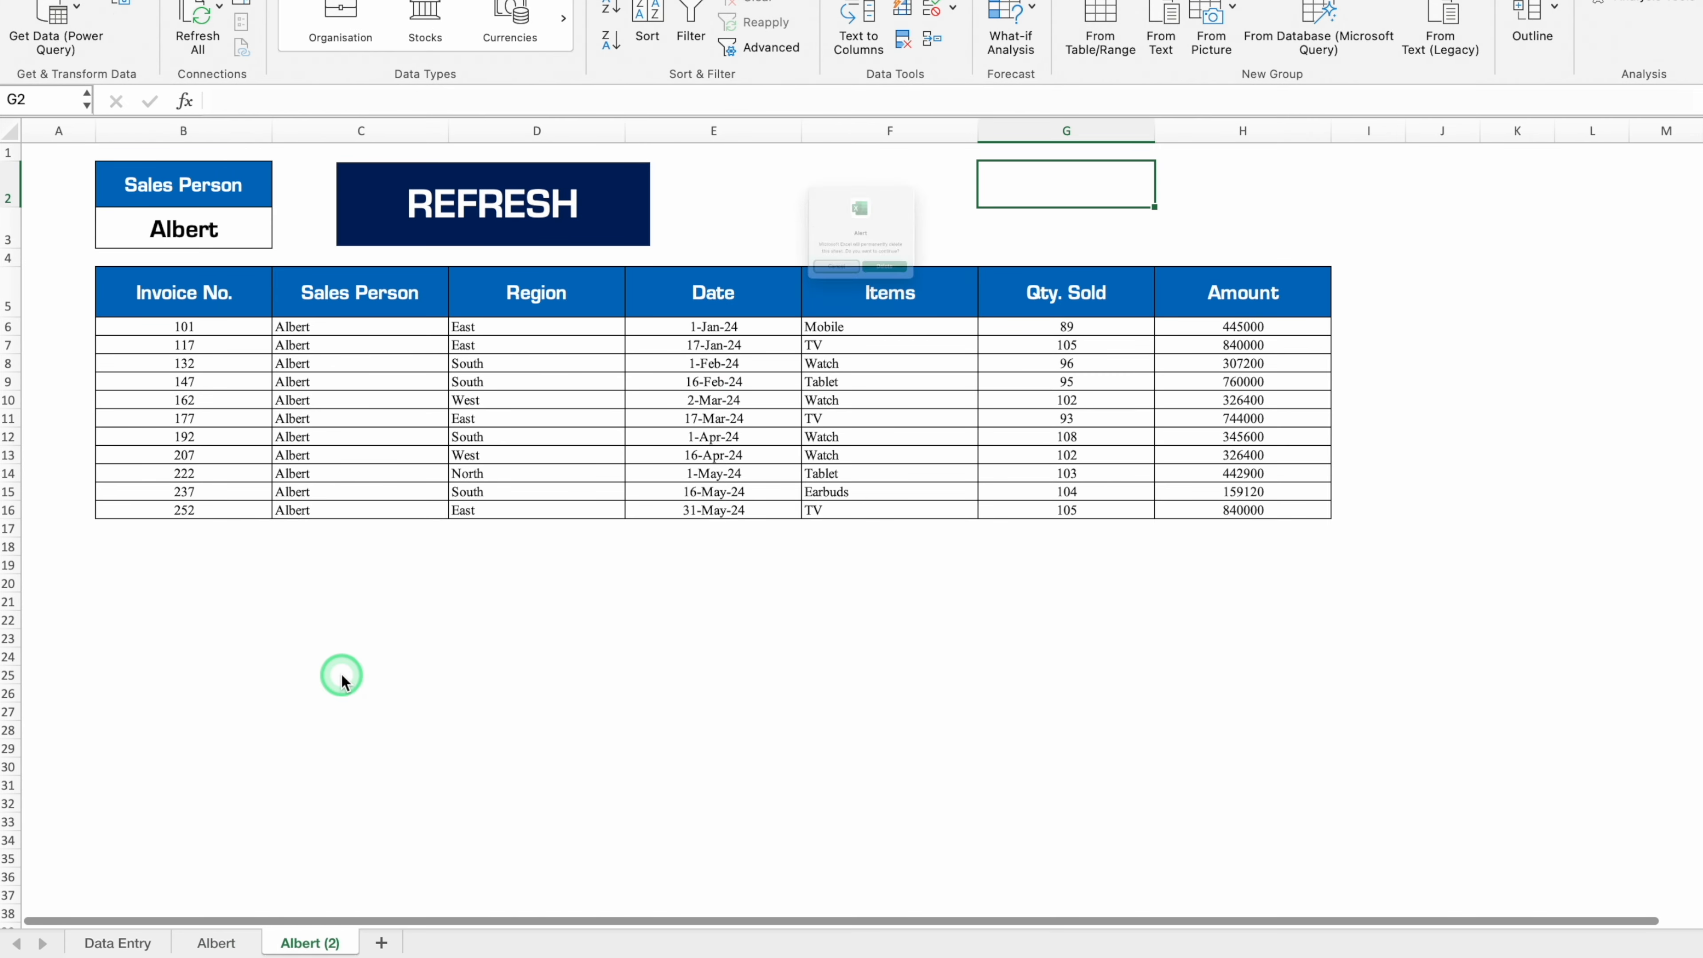
left_click(949, 325)
Choose the first sales person from the drop-down list in cell B3
left_click(280, 237)
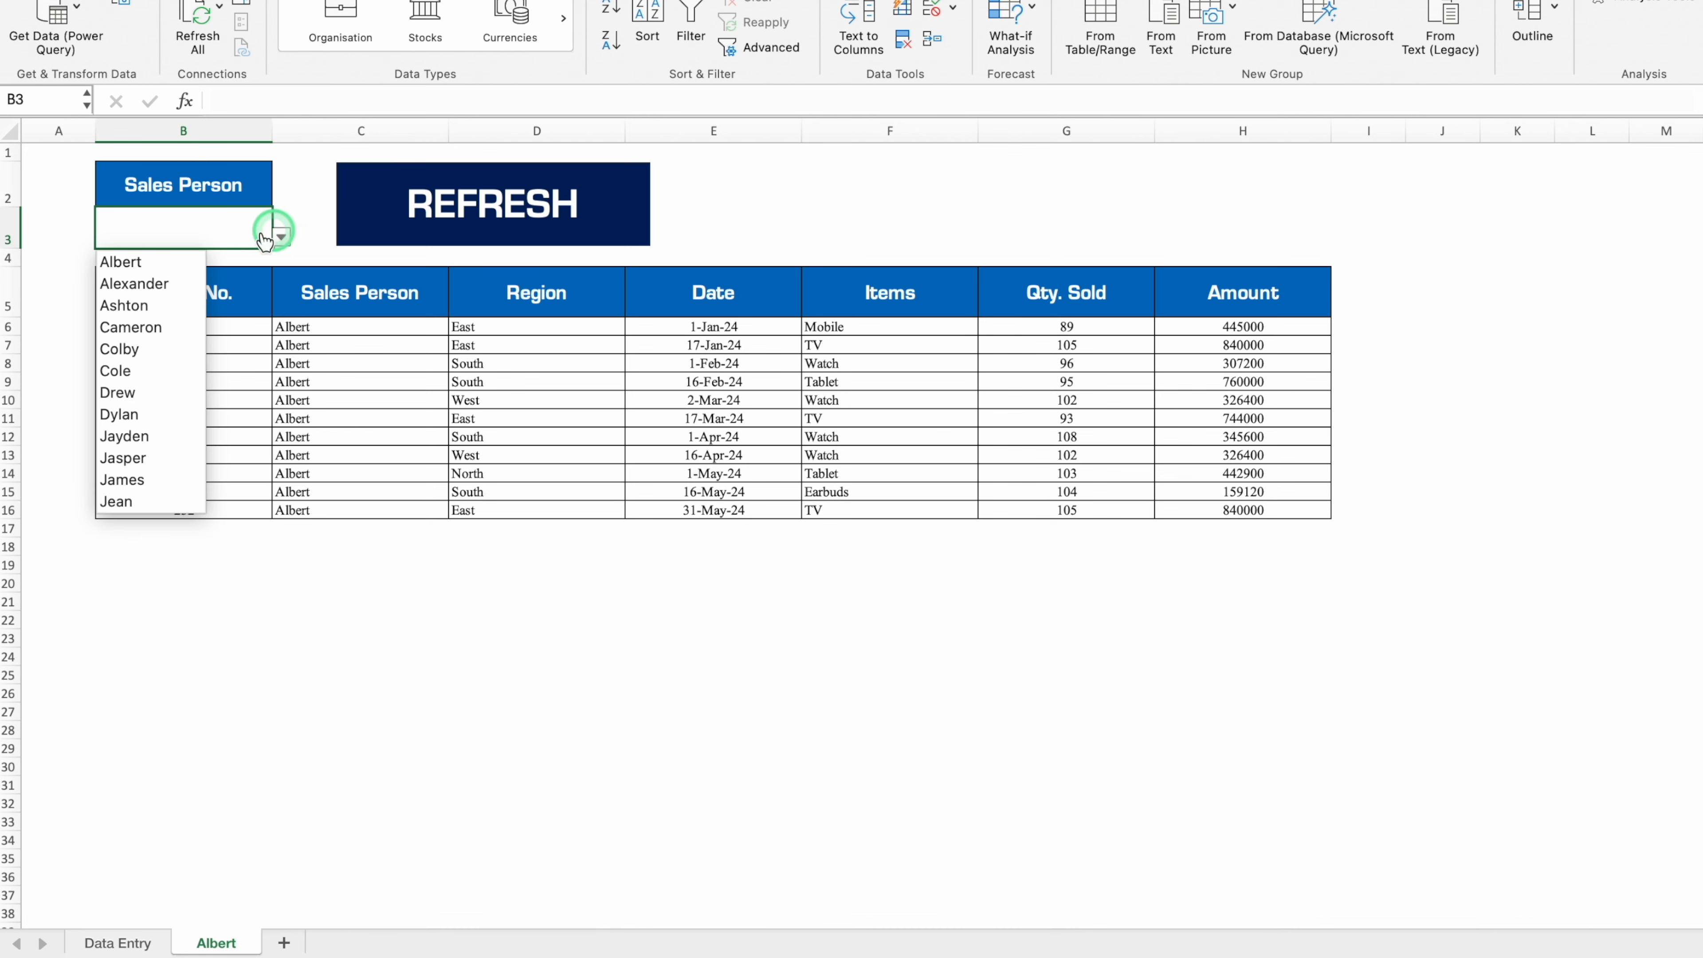
left_click(125, 259)
left_click(229, 656)
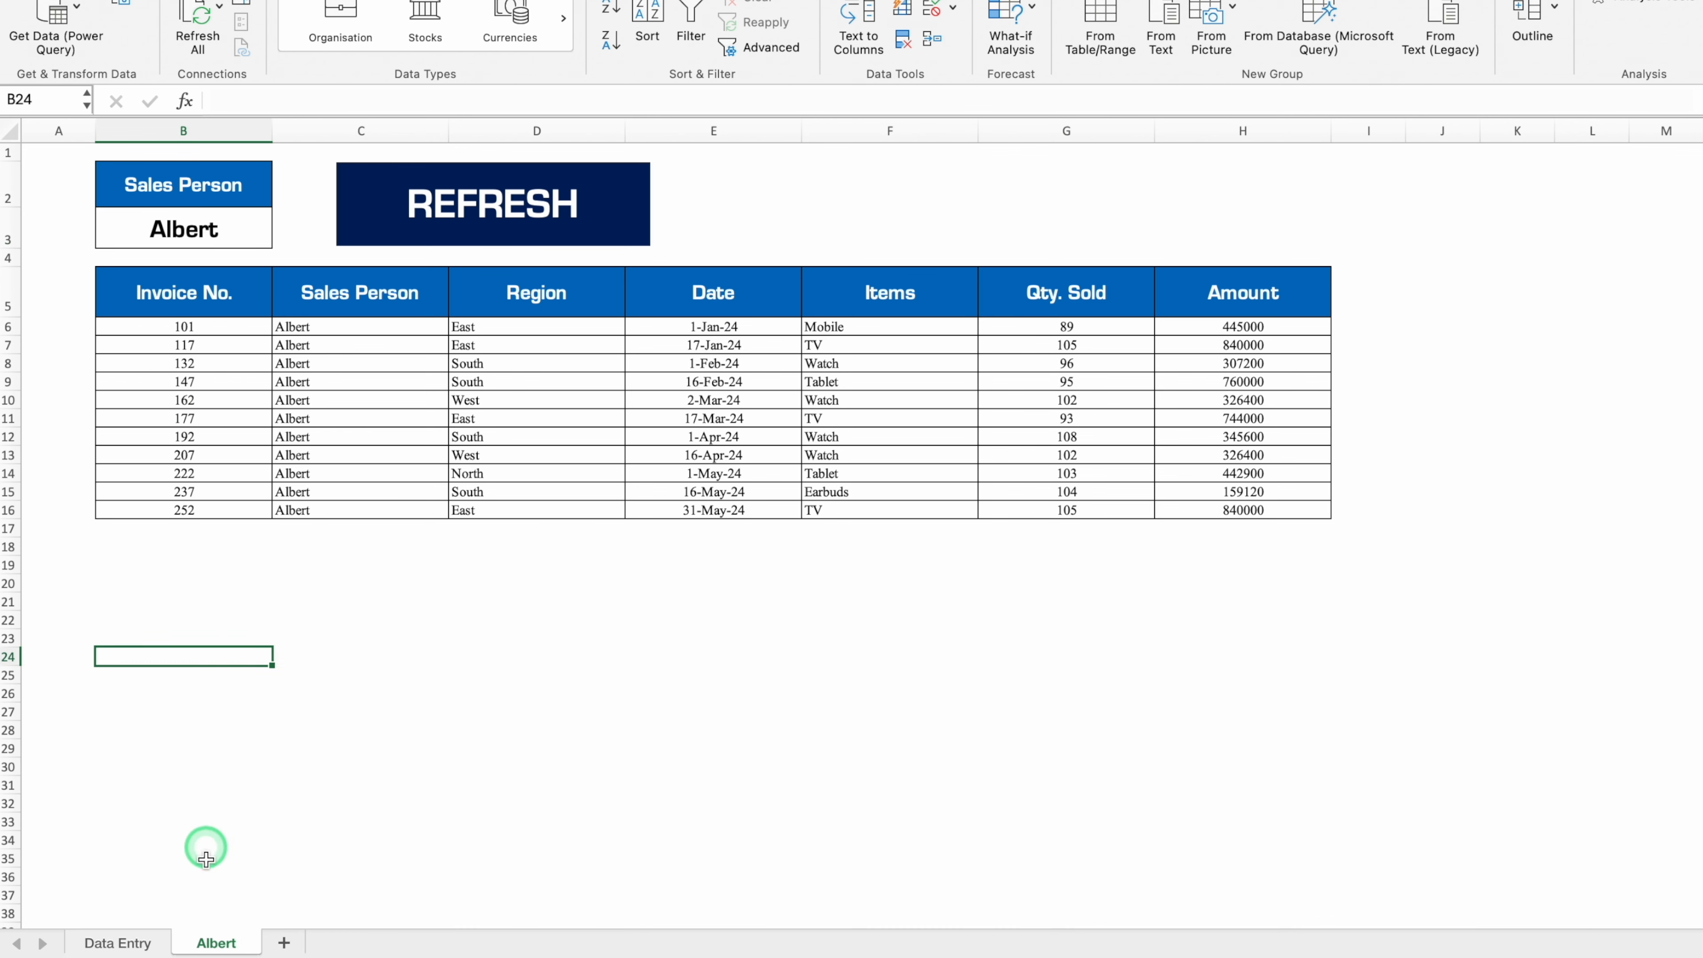
Create a copy of the current sales person sheet at the end of the workbook
right_click(215, 940)
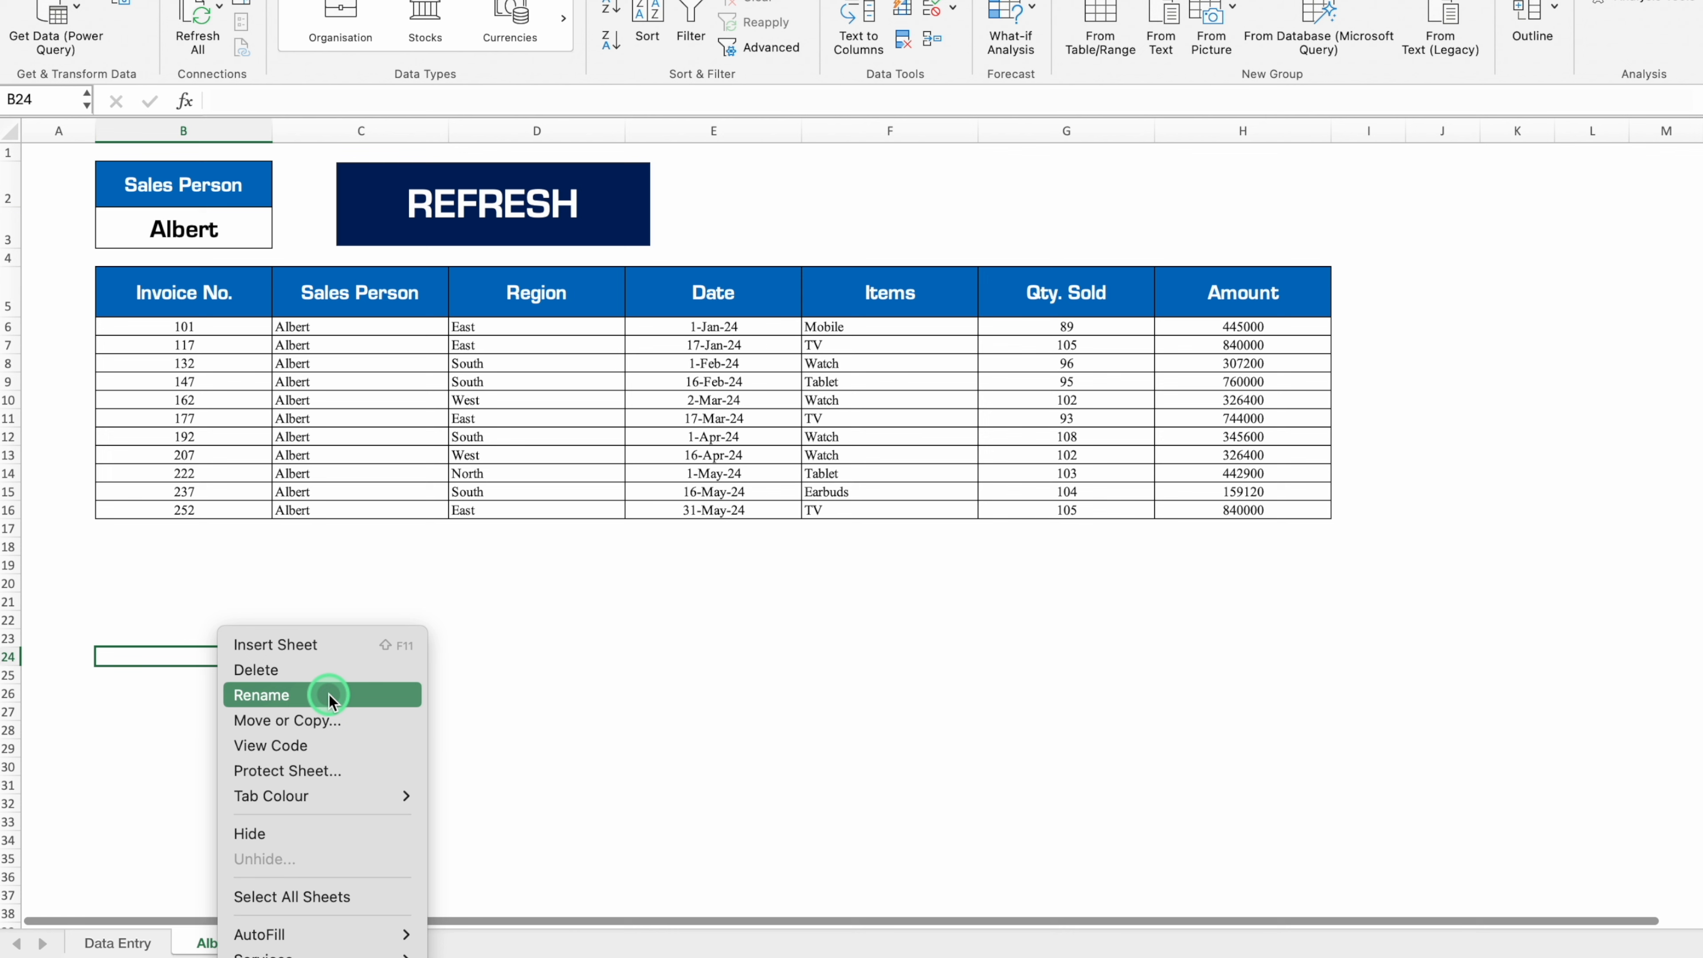
left_click(335, 720)
left_click(301, 723)
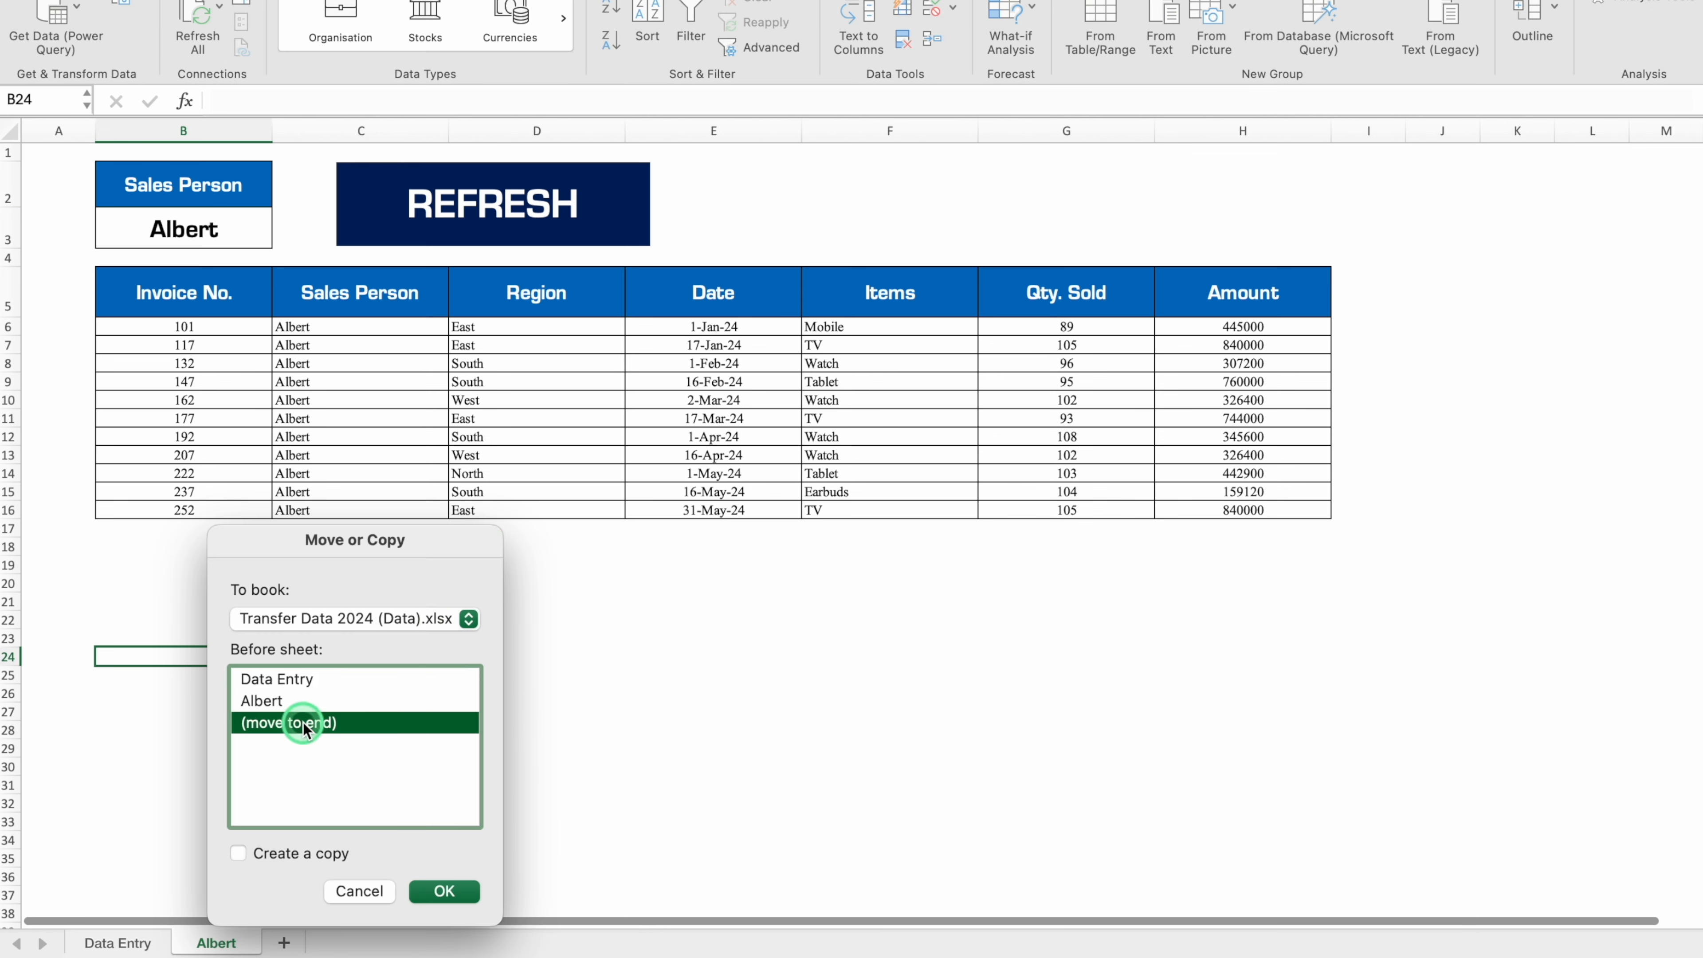
left_click(427, 892)
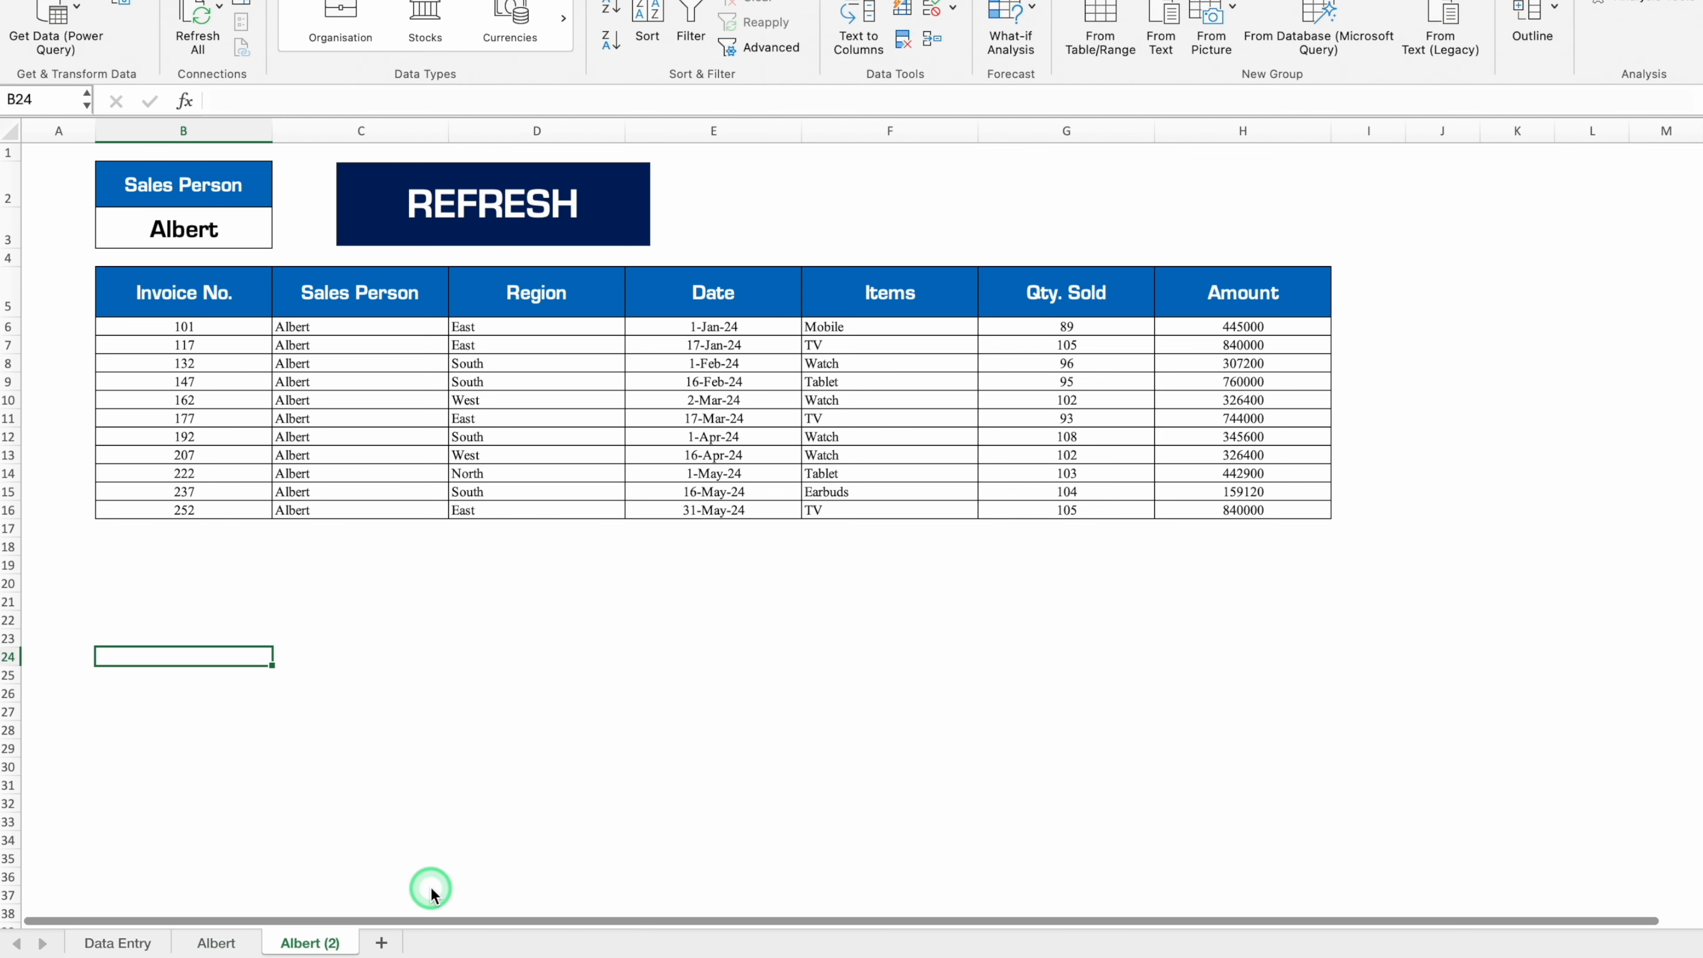
Choose the second sales person in B3 of the copied sheet and refresh the table with that person's data
left_click(265, 225)
left_click(282, 236)
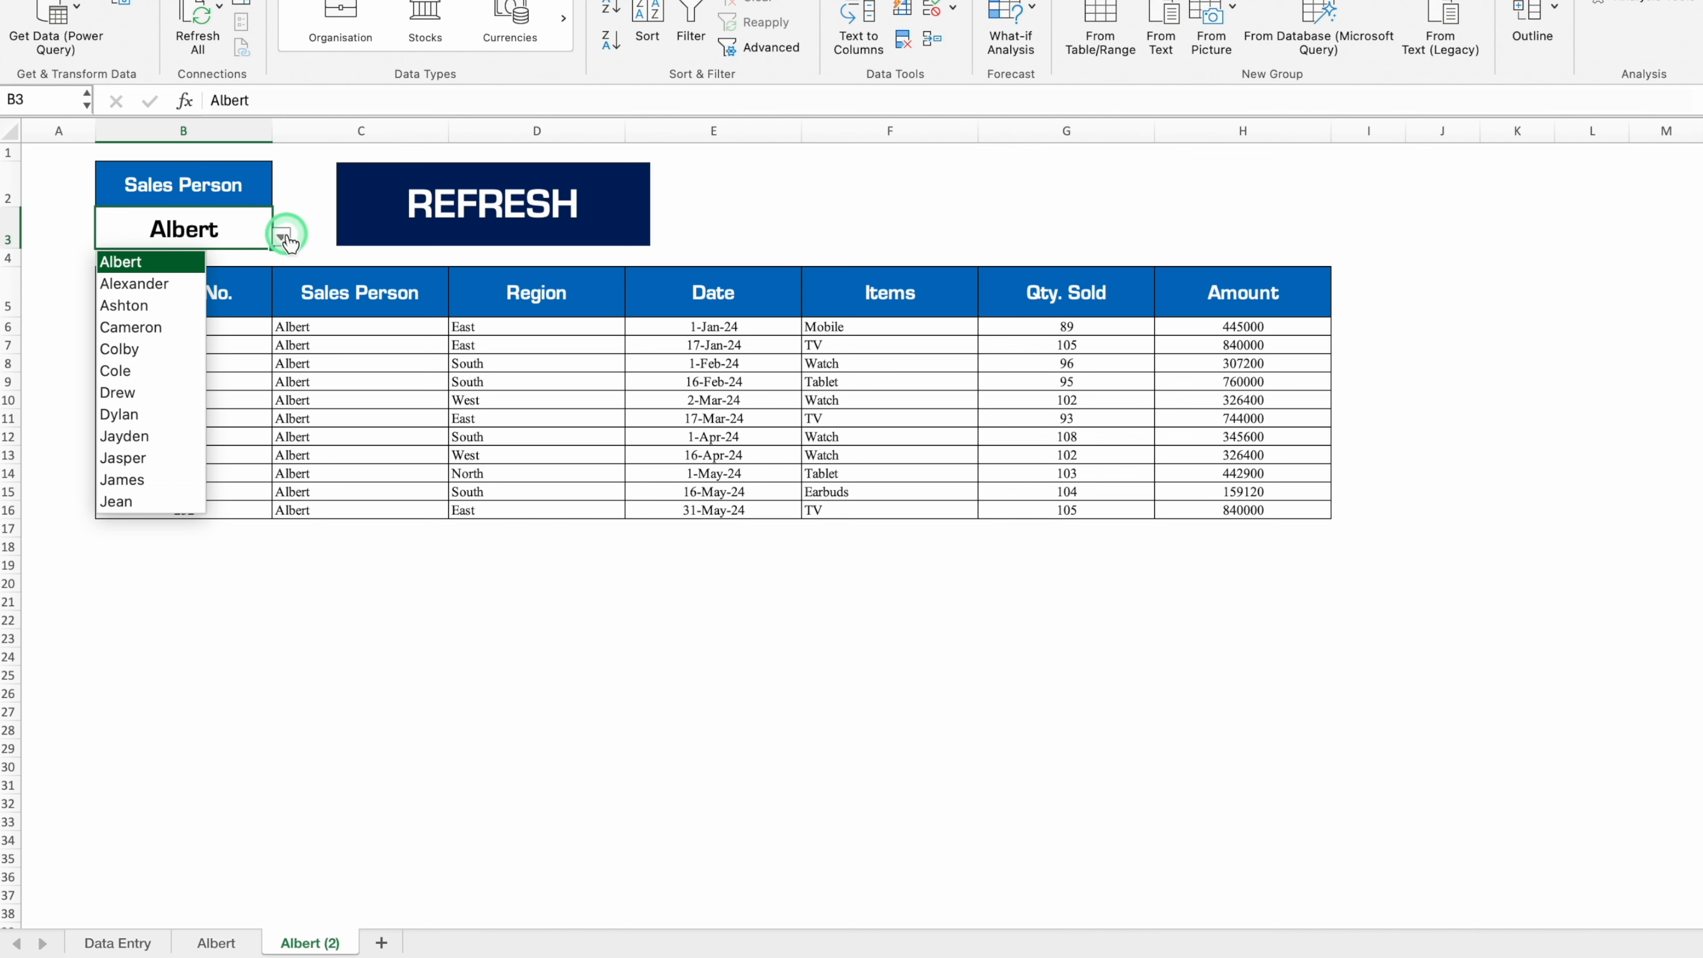
left_click(171, 284)
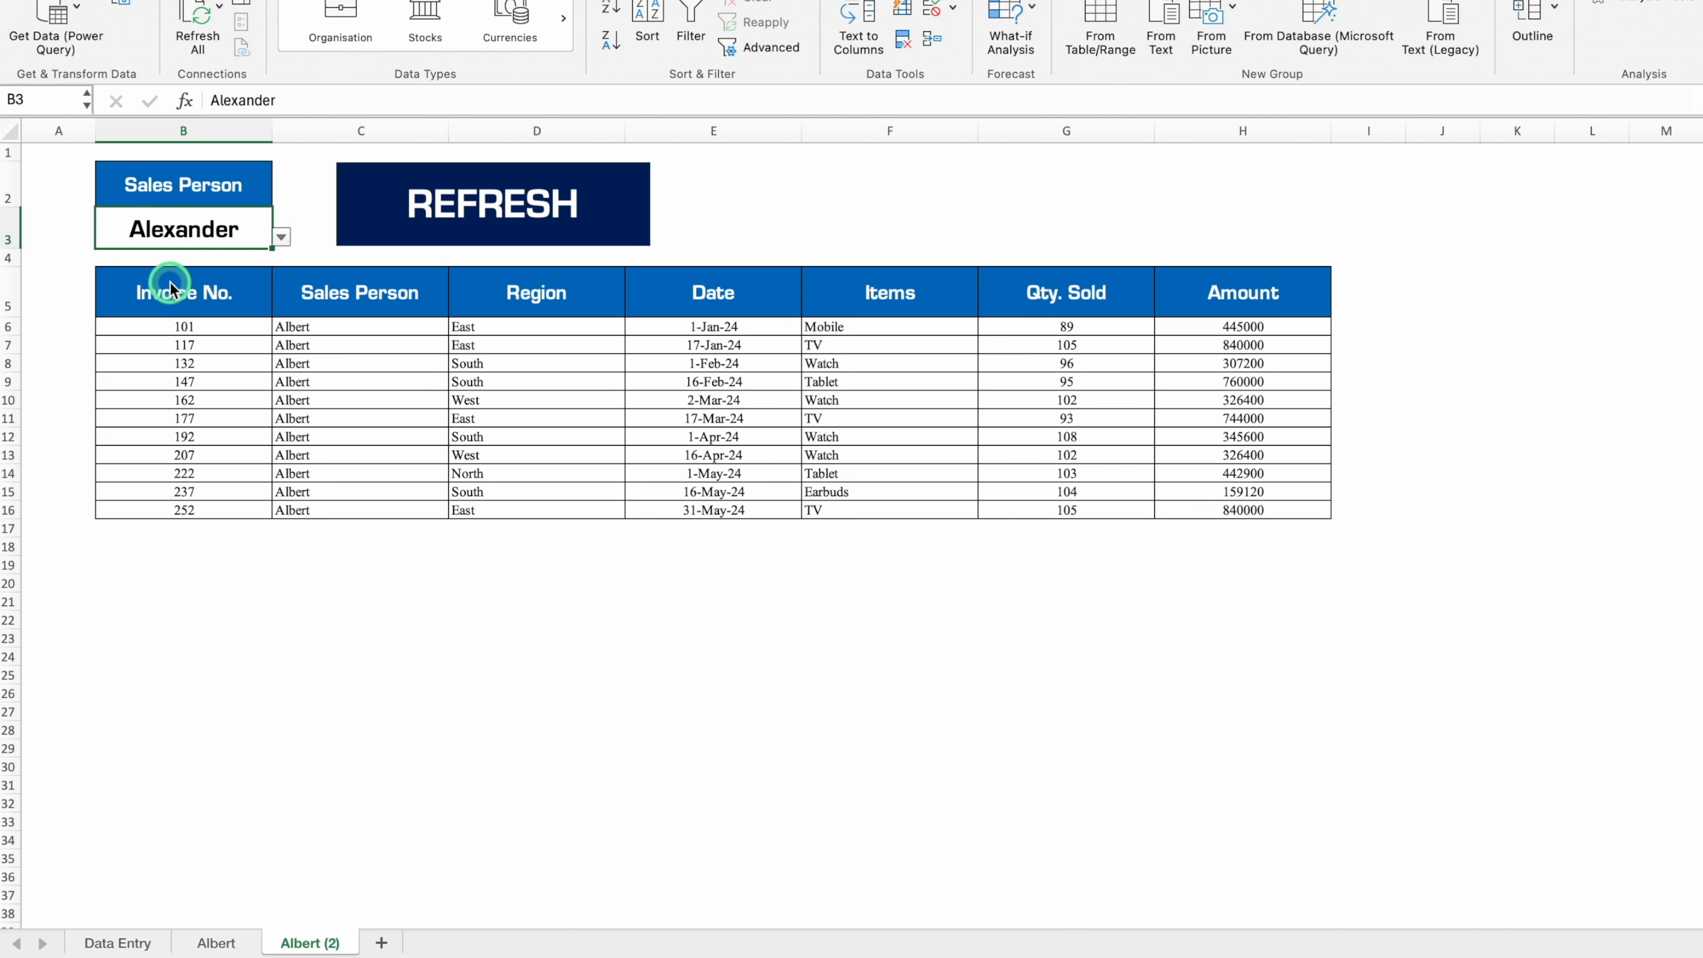
left_click(496, 216)
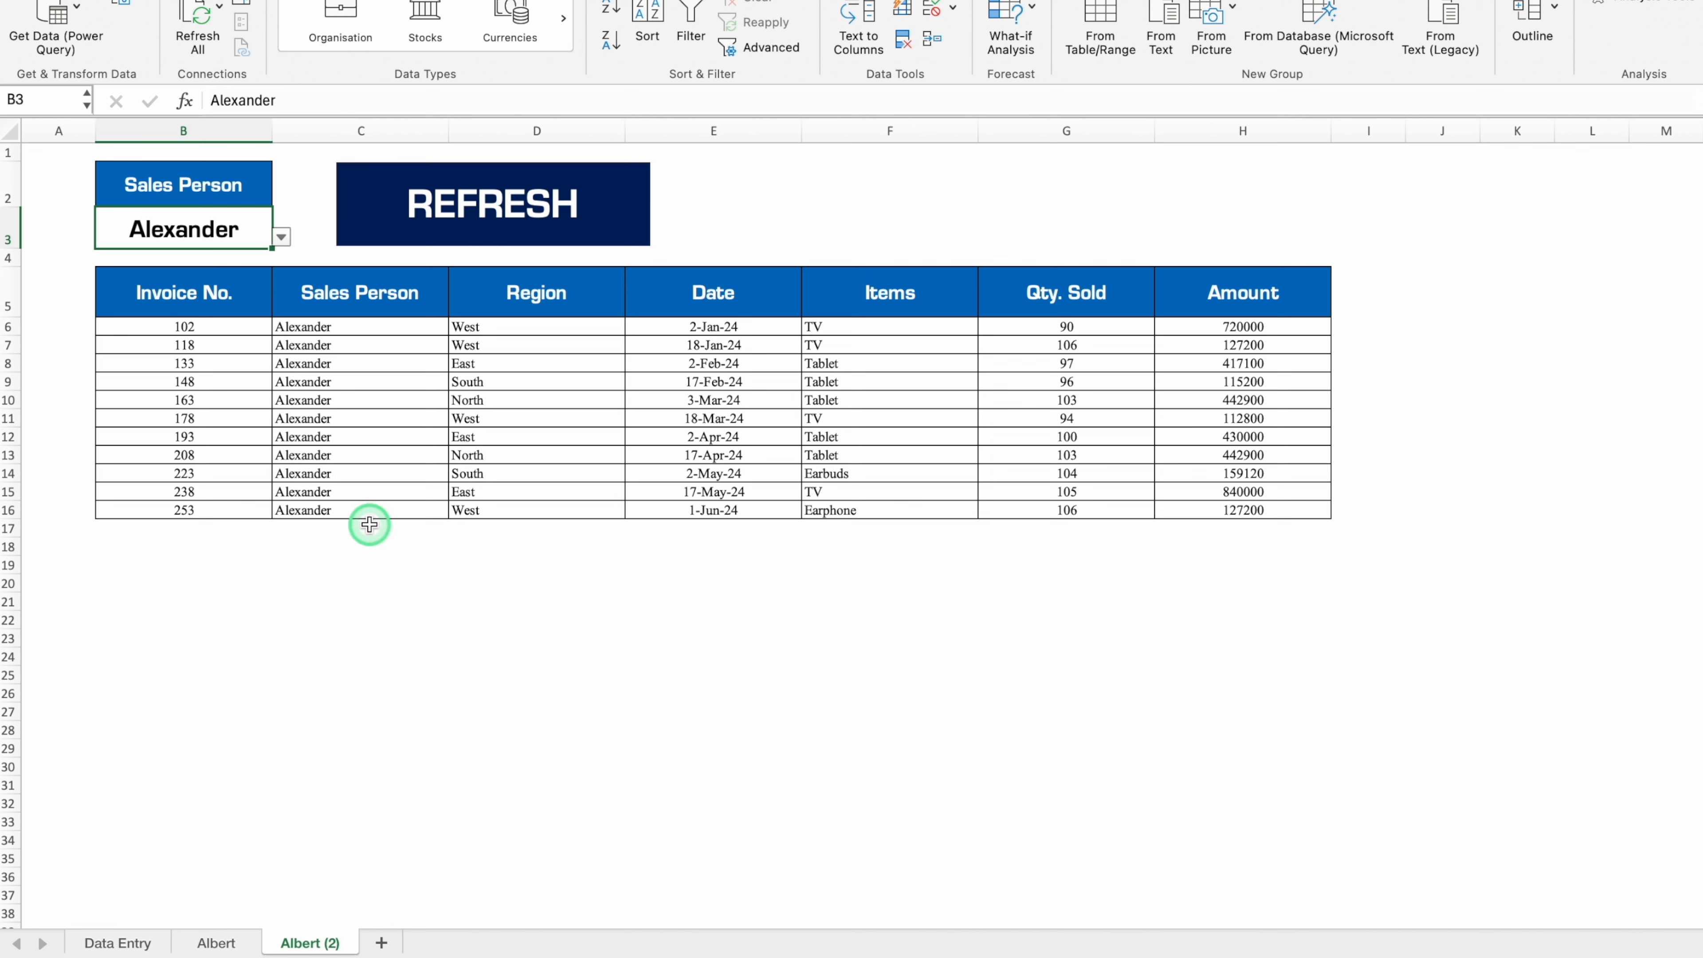
Rename the copied sheet with the first name of the sales person selected in B3
double_click(309, 943)
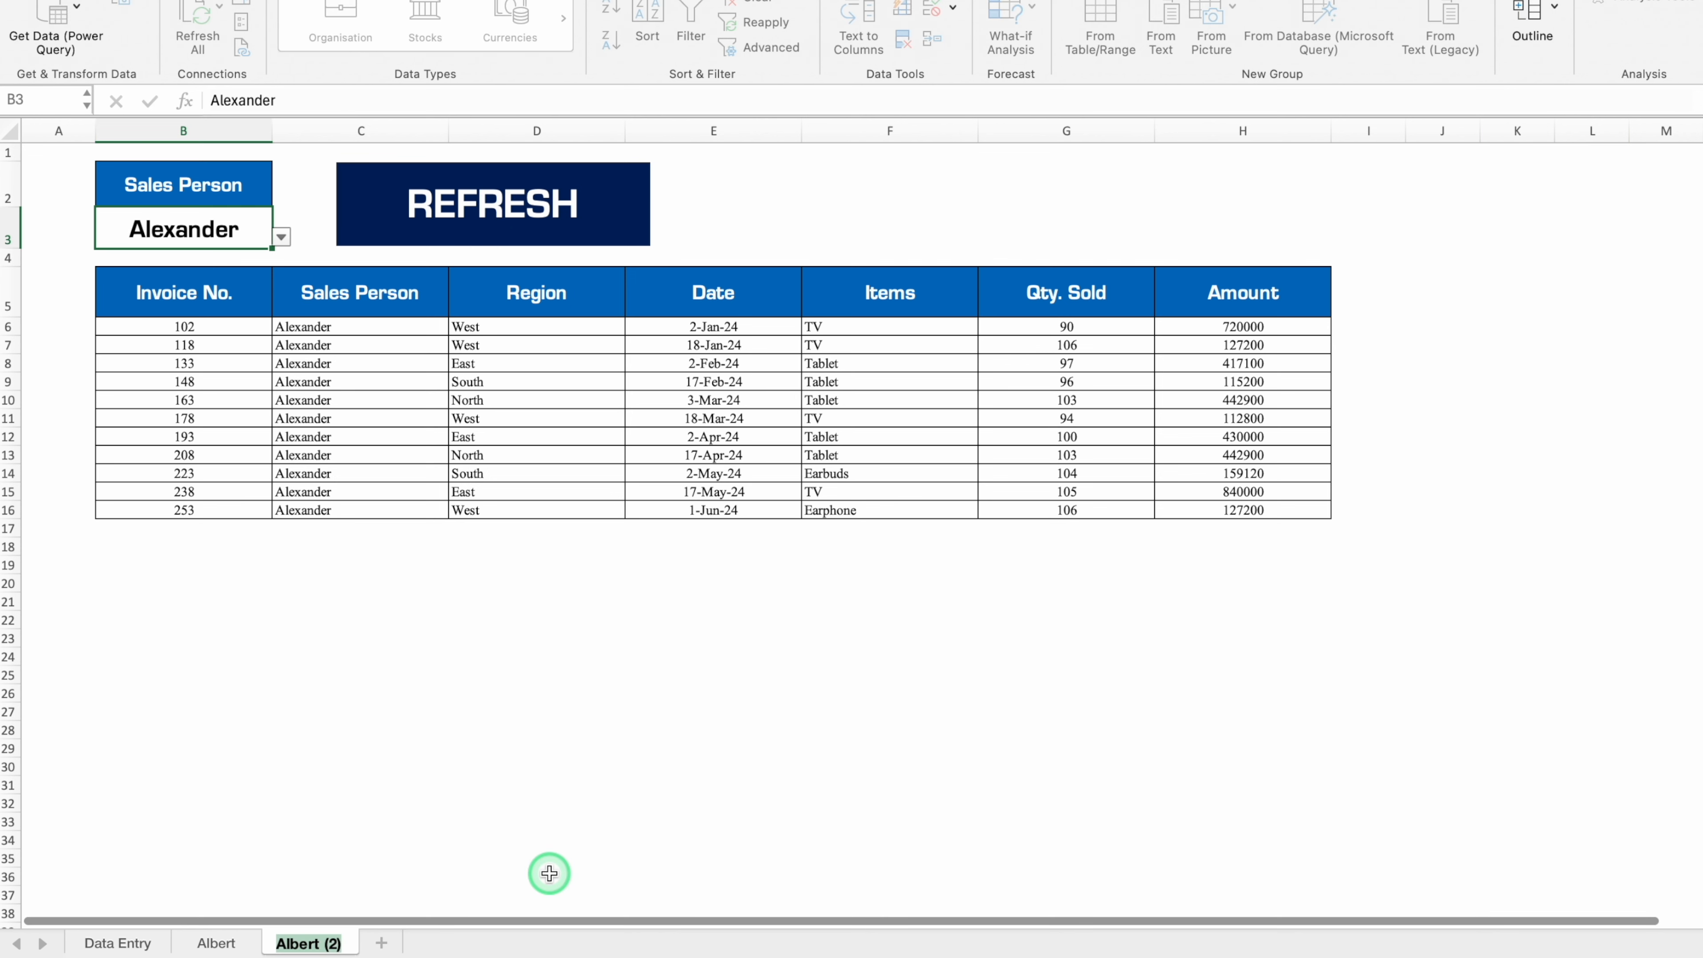
type("Alexander")
left_click(536, 840)
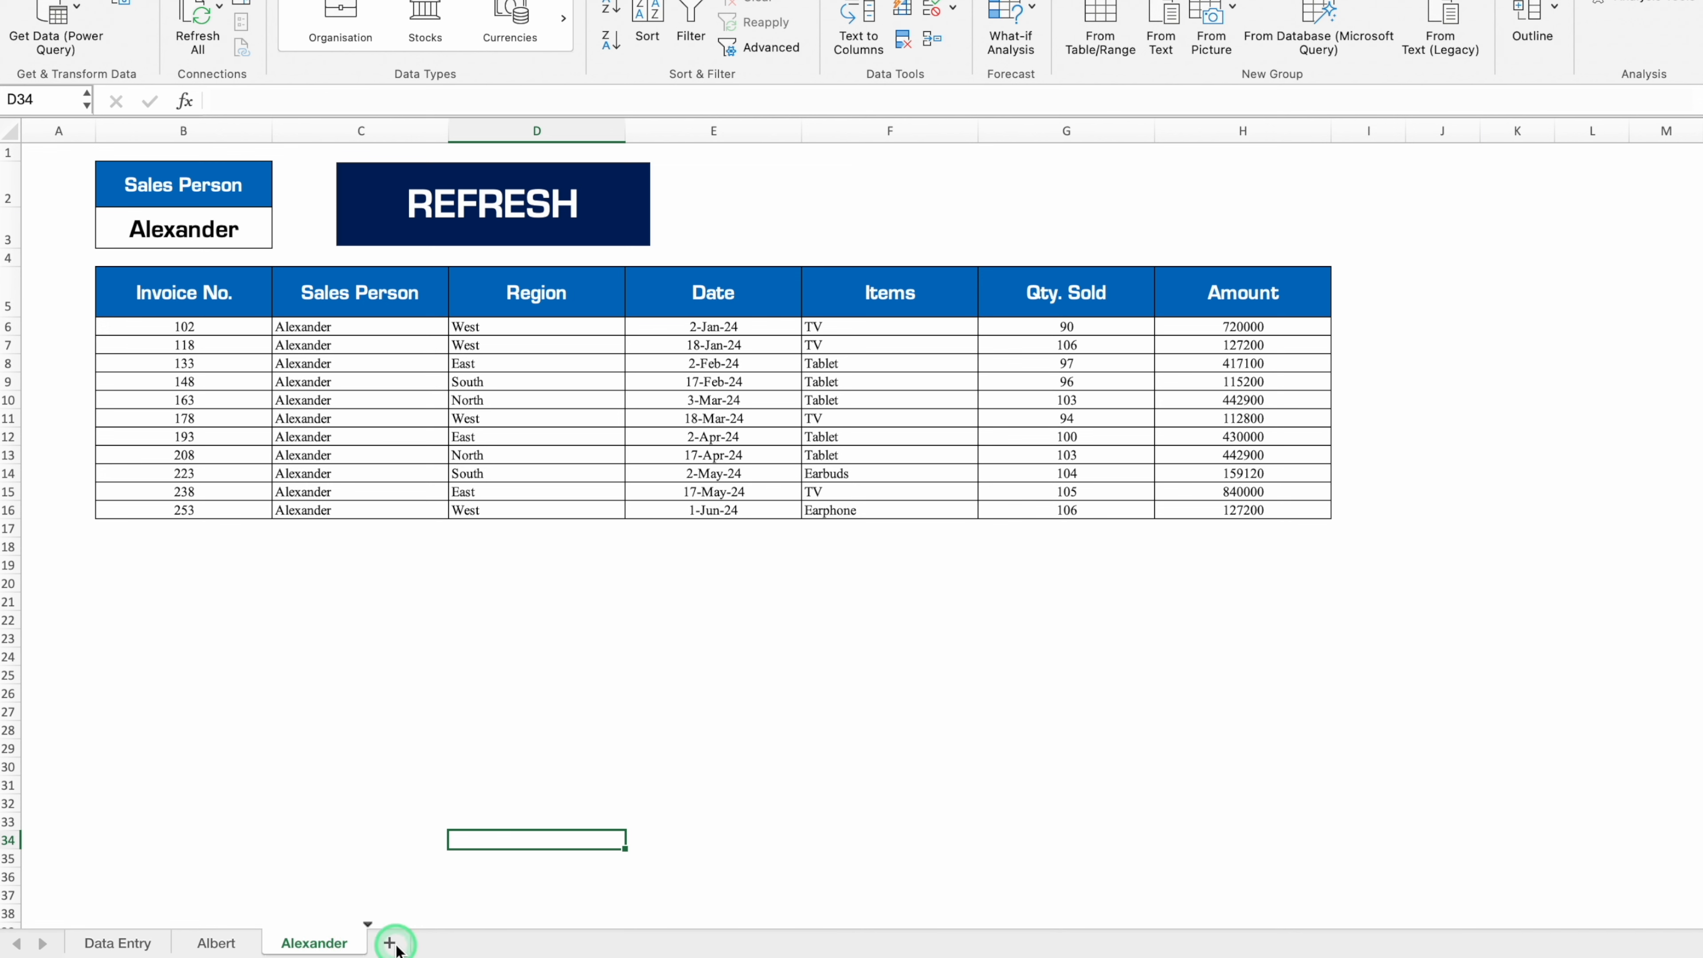
Duplicate the renamed sheet, choose the third sales person in B3 of the copy and refresh its table
left_click_drag(395, 946, 396, 946)
left_click(231, 223)
left_click(281, 236)
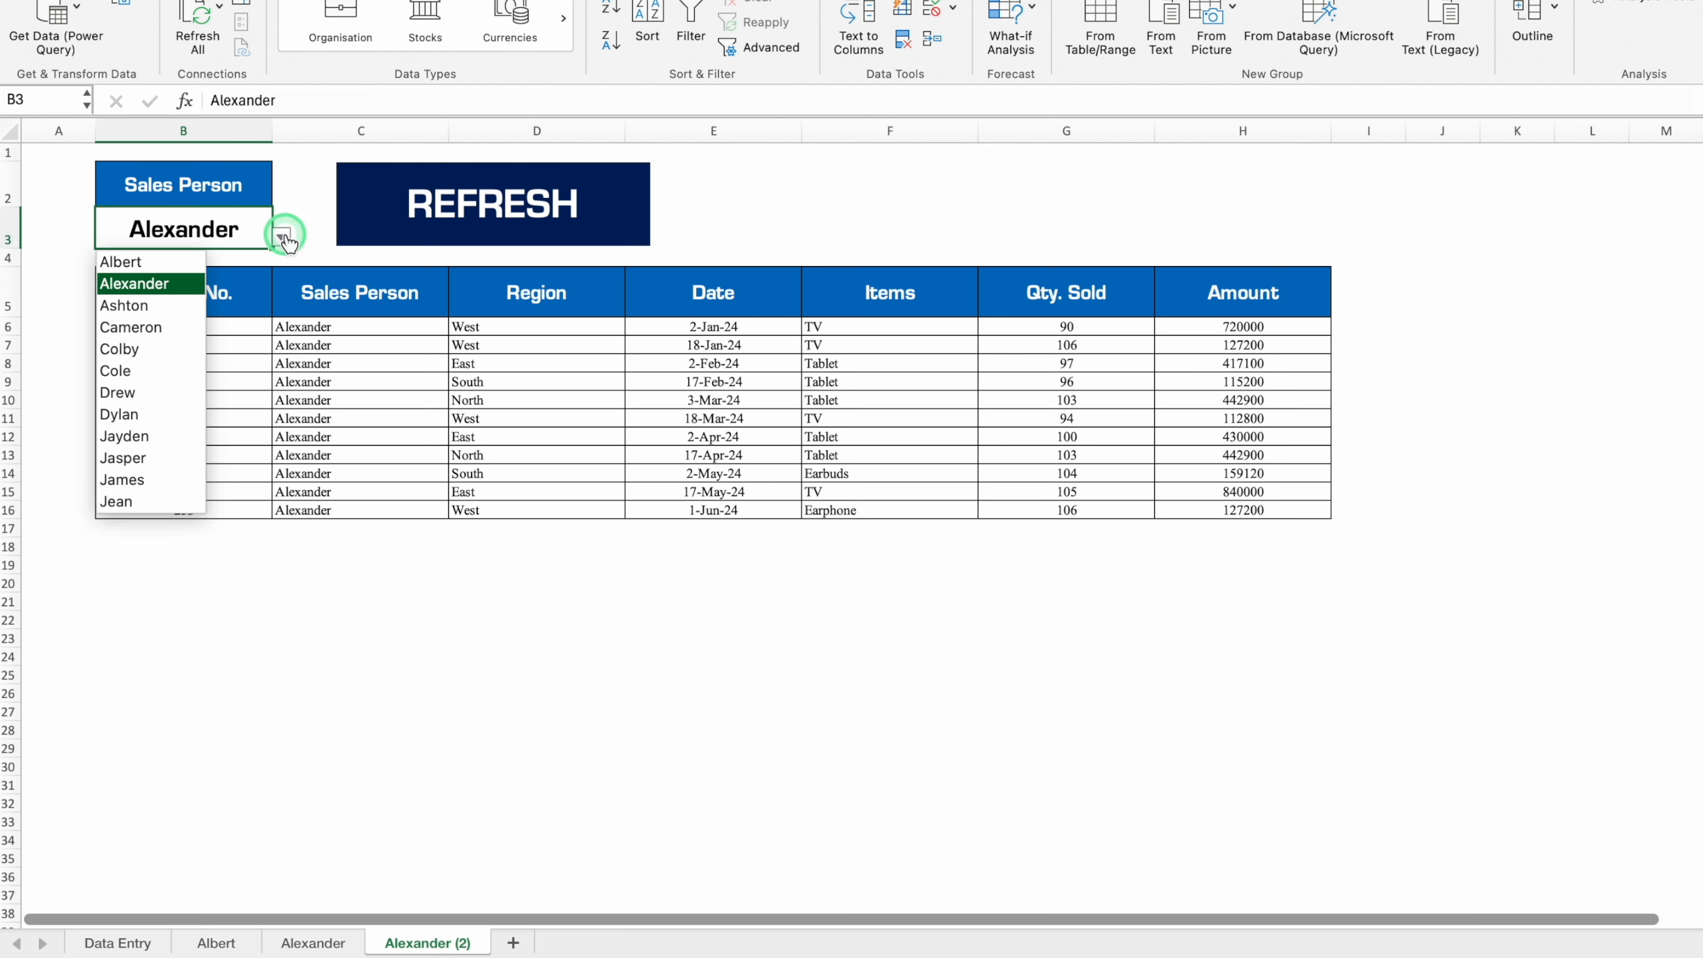
left_click(134, 306)
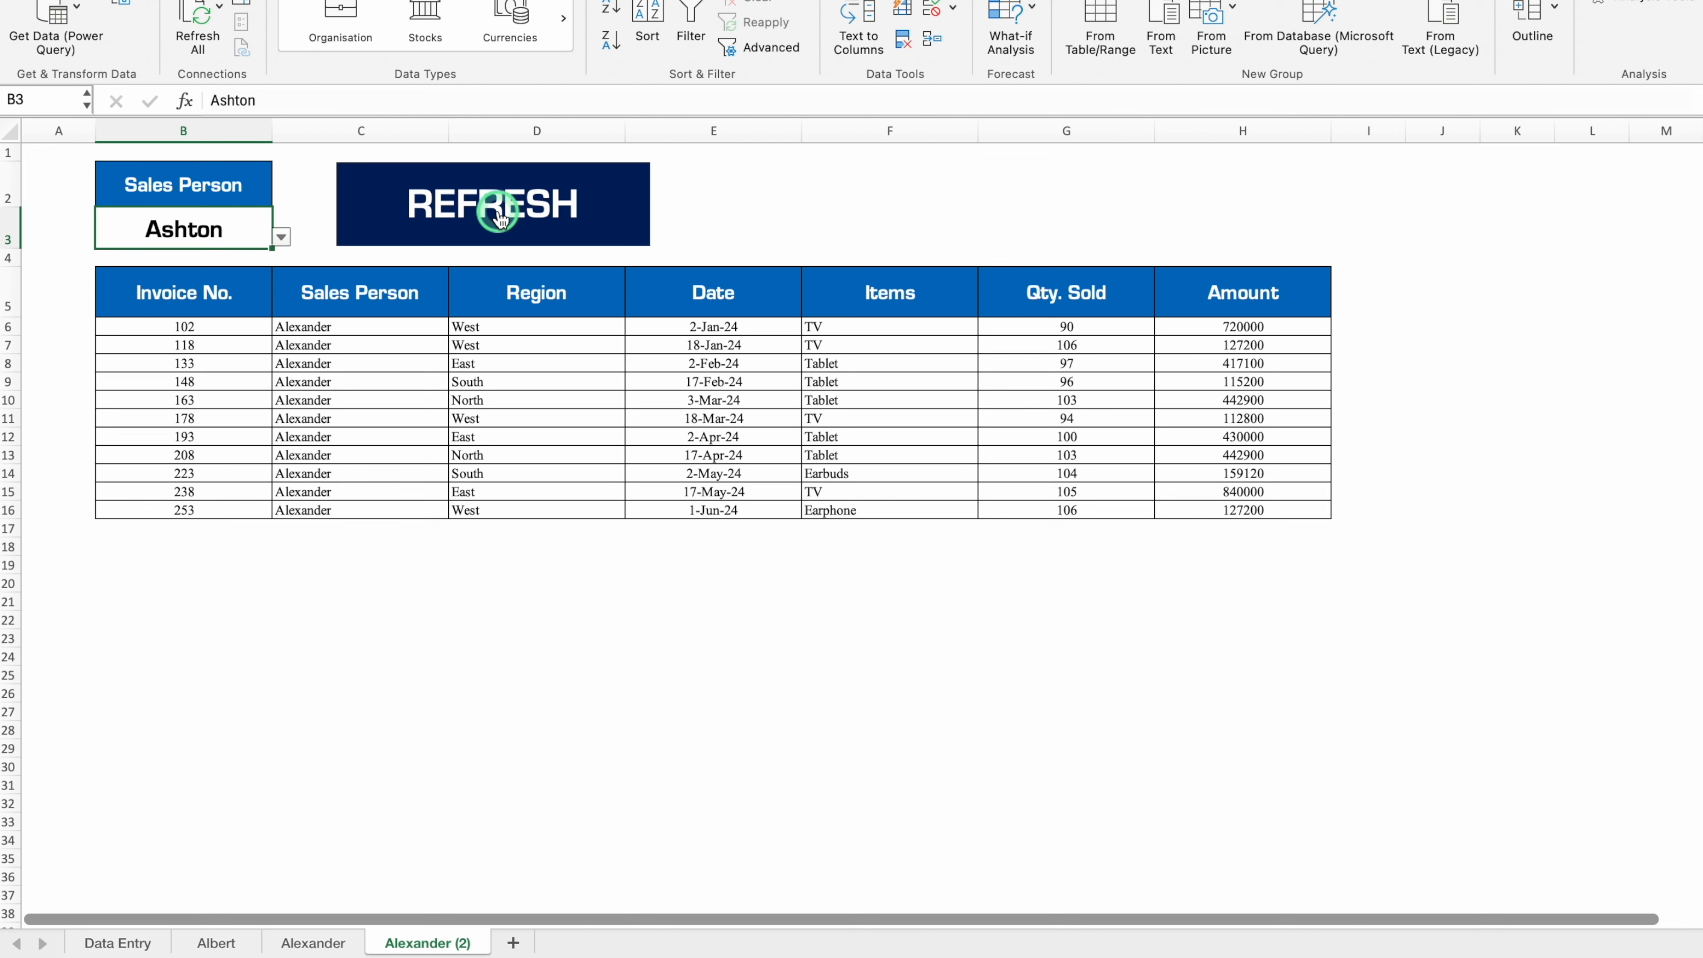
left_click(497, 216)
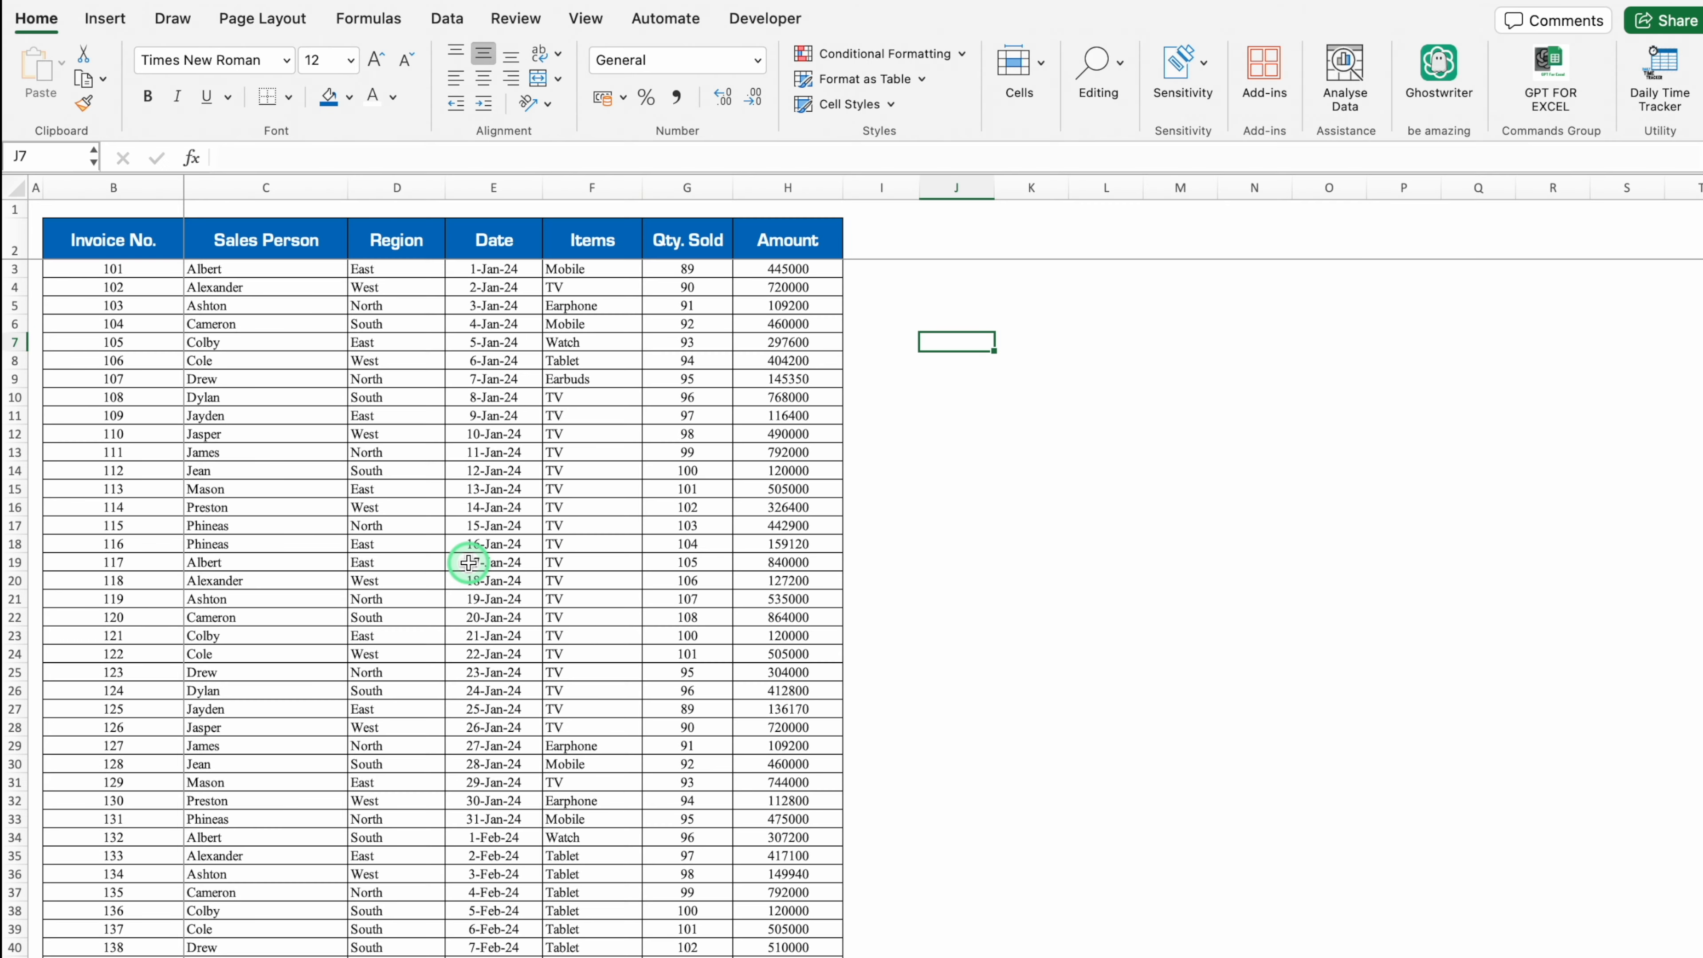
Copy the header row B2:H2 of the Data Entry table and paste it at B5 on the blank sheet
left_click_drag(72, 241, 768, 241)
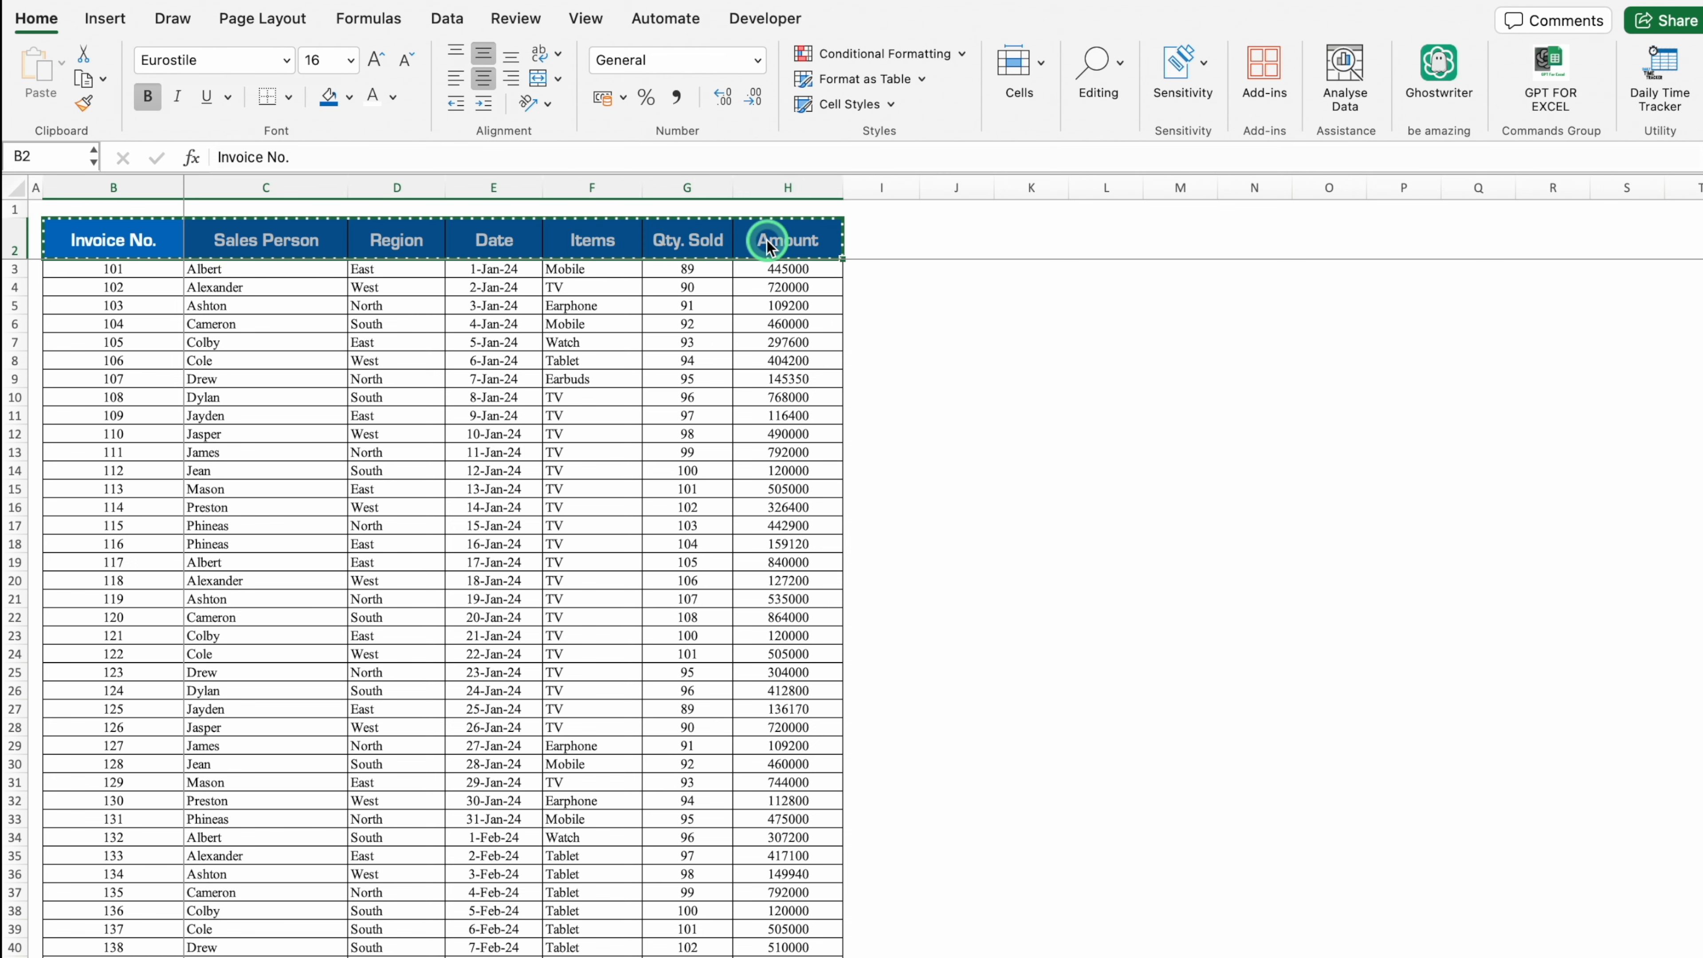
key("super+c")
left_click(270, 957)
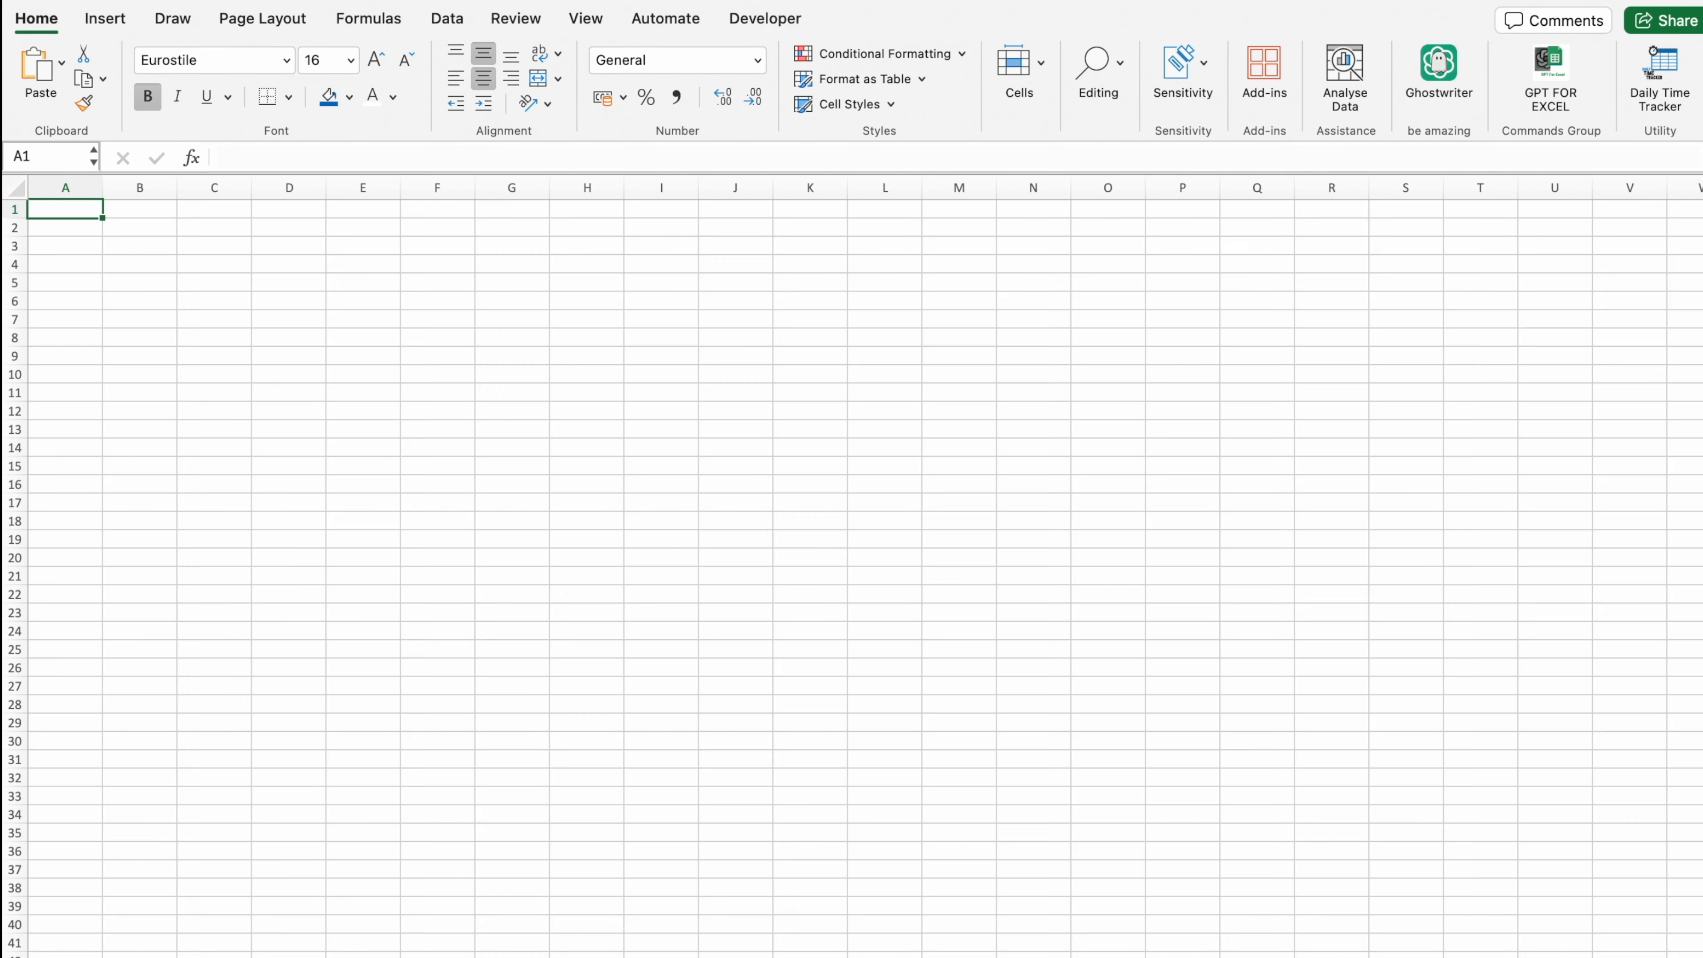
left_click(126, 284)
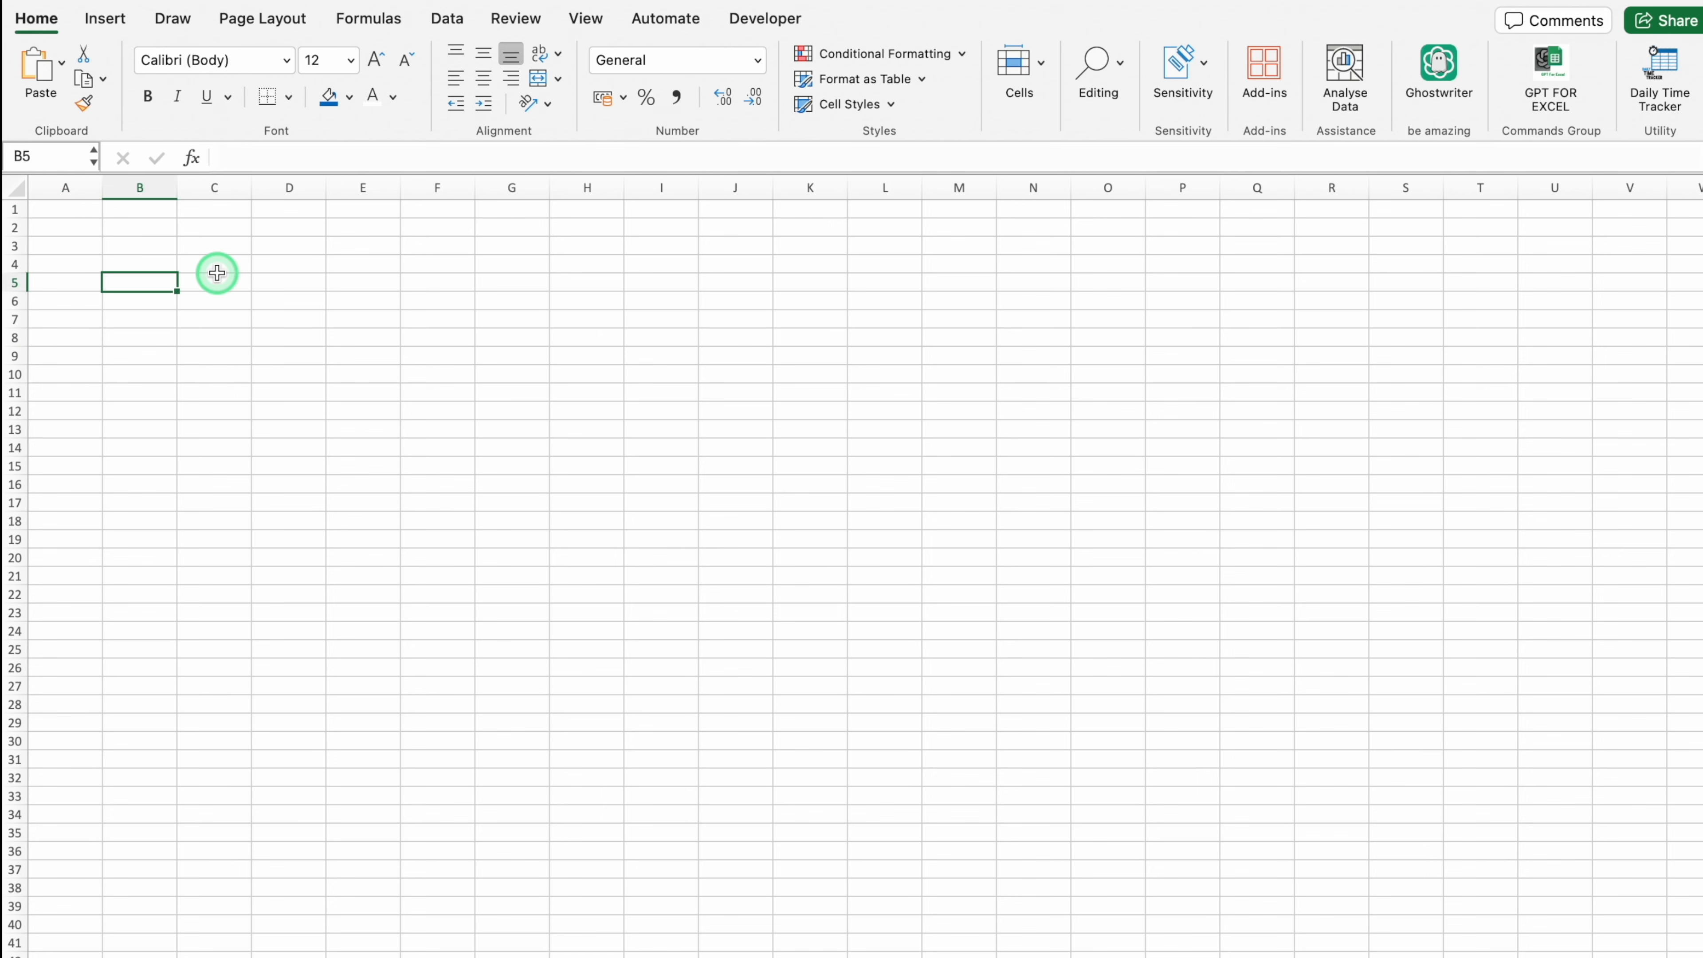
key("super+v")
Narrow column A to a thin margin and widen columns B through H equally so the headers fit
left_click_drag(163, 196, 64, 196)
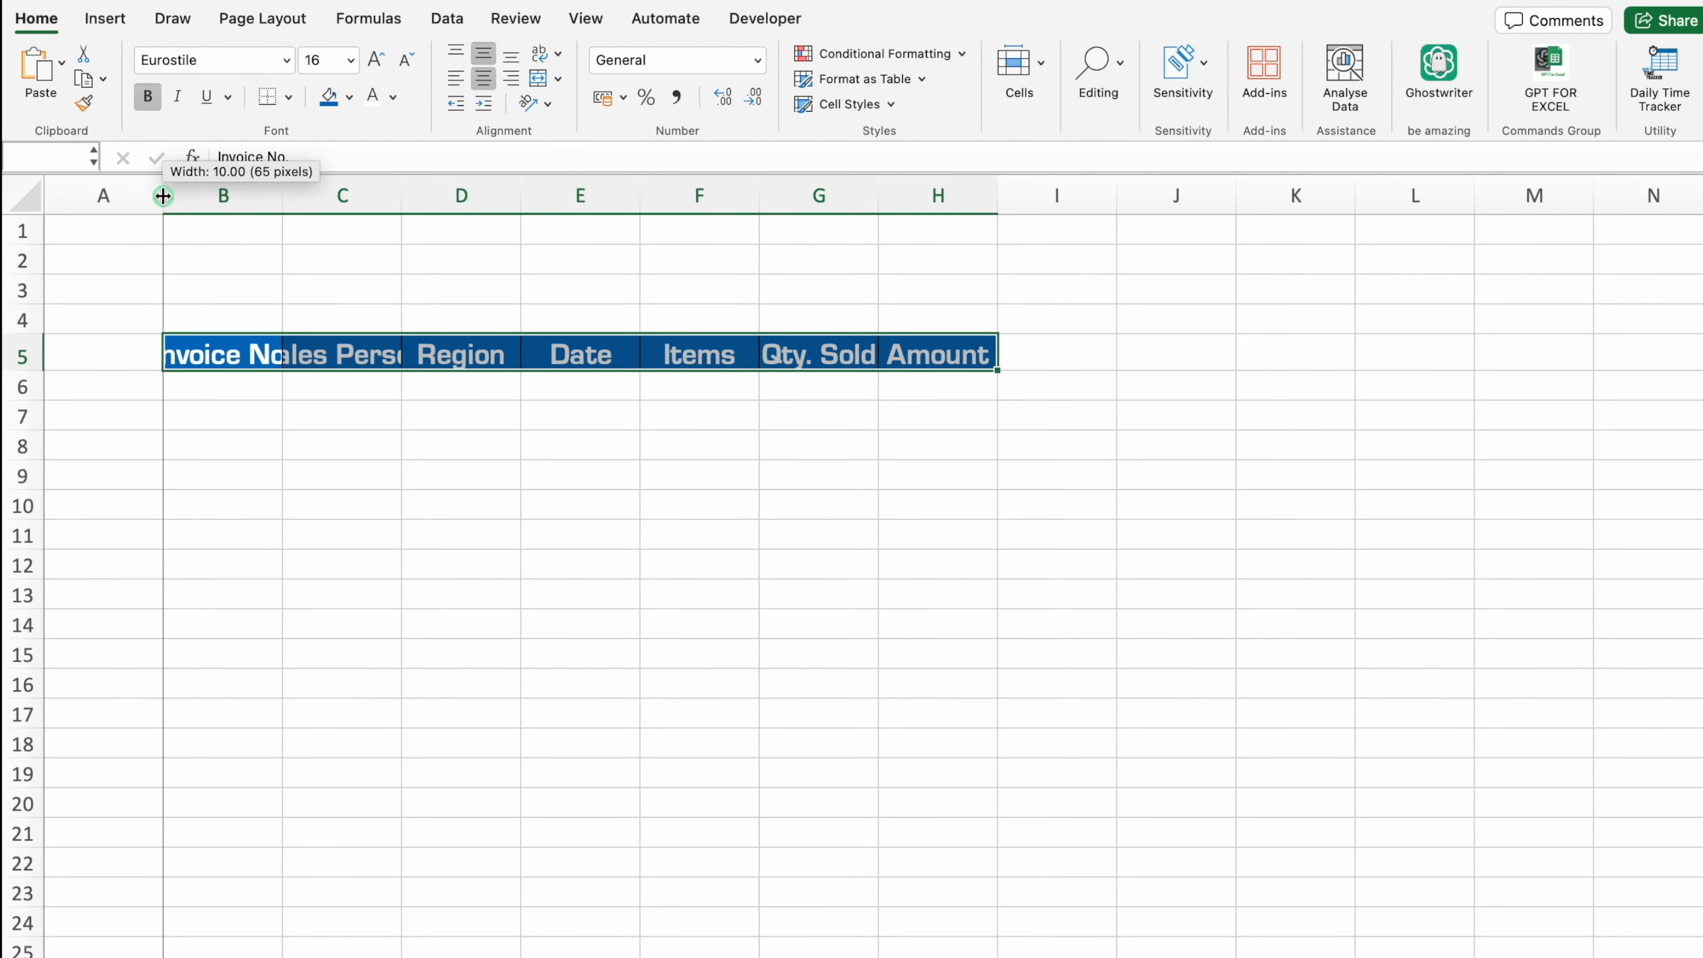
left_click_drag(176, 196, 806, 247)
left_click_drag(899, 195, 900, 195)
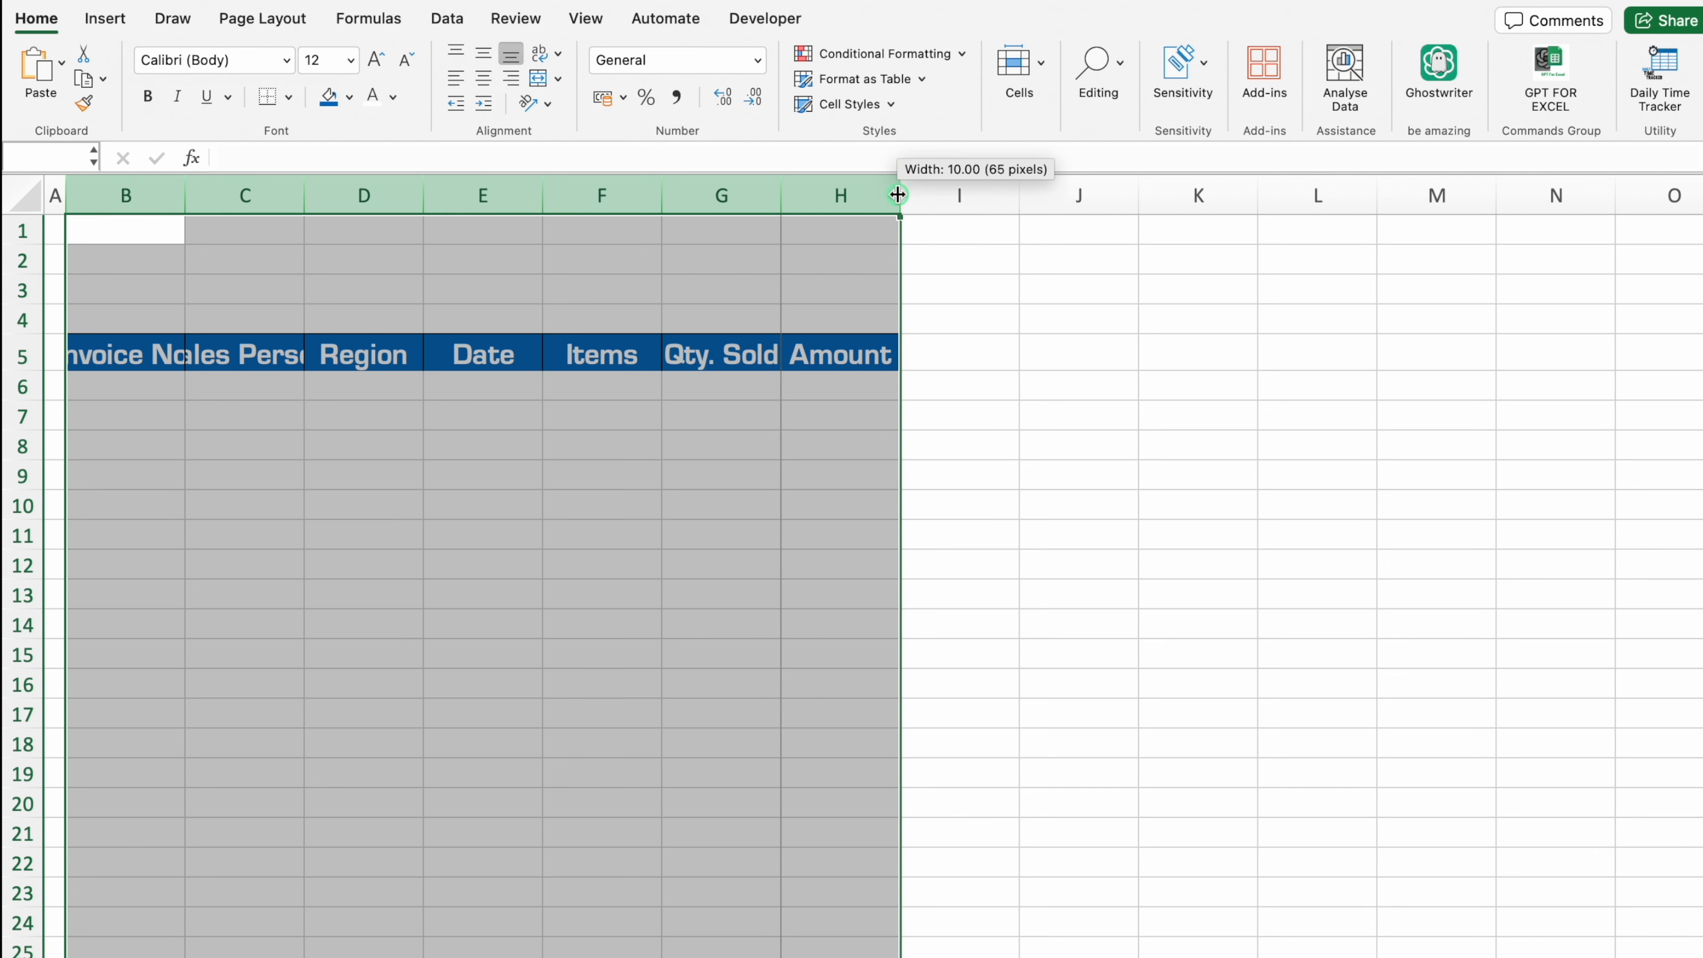
left_click_drag(899, 195, 973, 195)
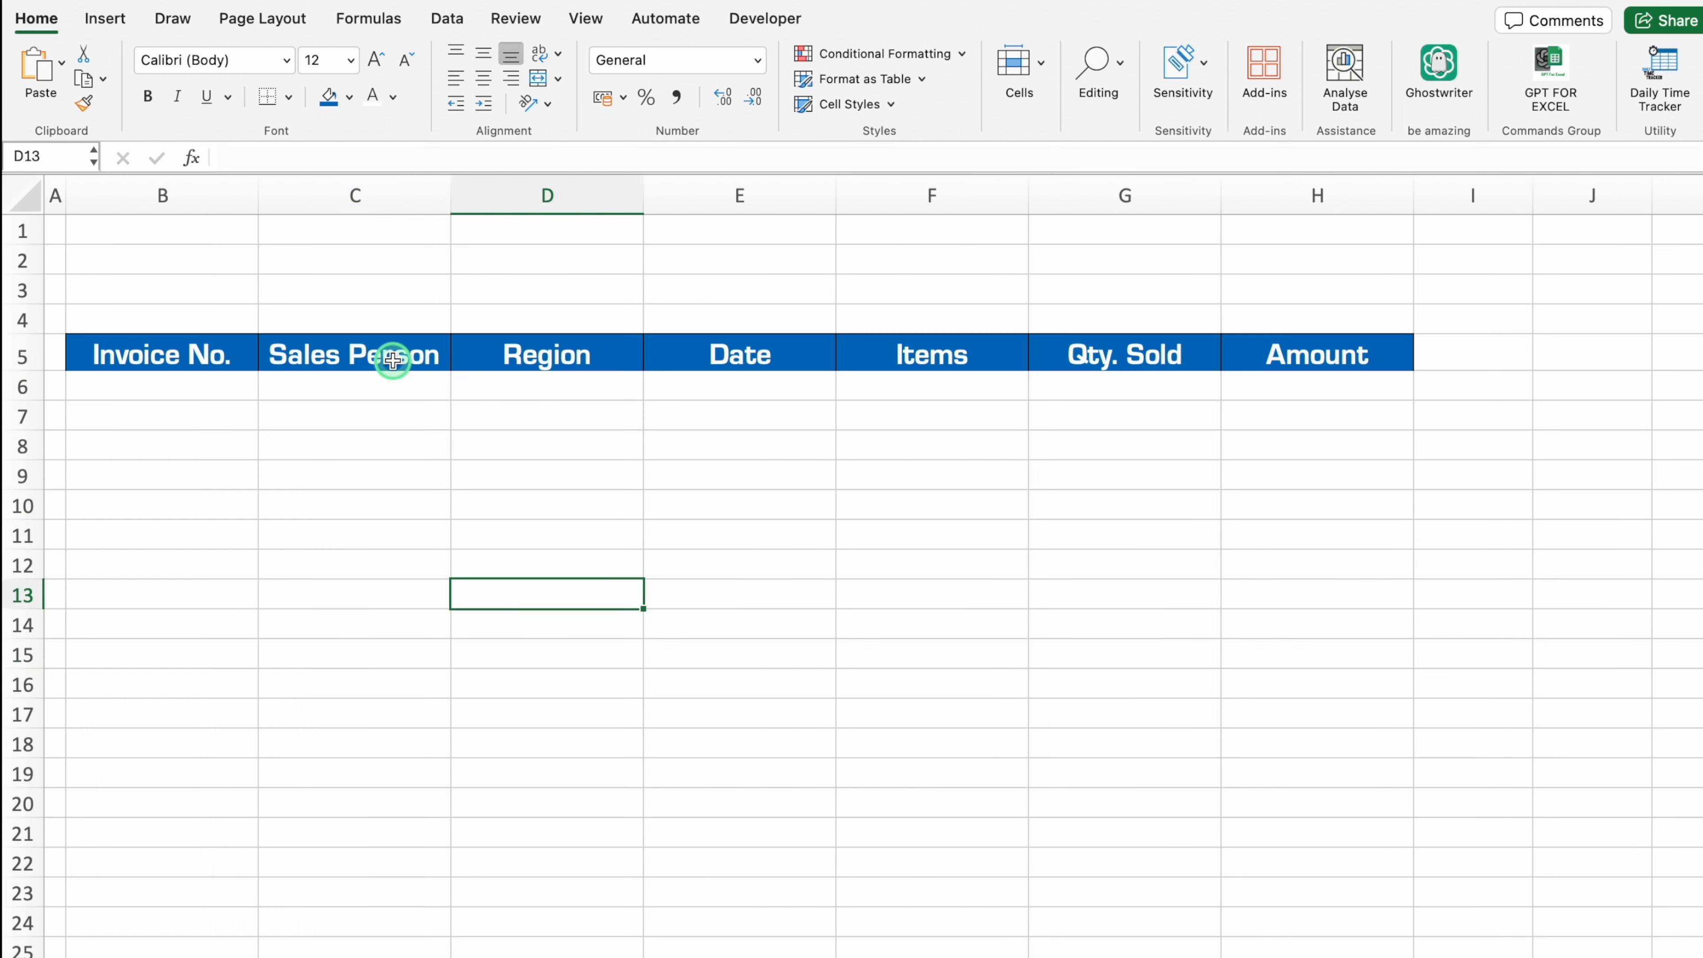
Copy the Sales Person header into B2 and merge and centre it across B2:C2
left_click(393, 360)
key("super+c")
left_click(140, 255)
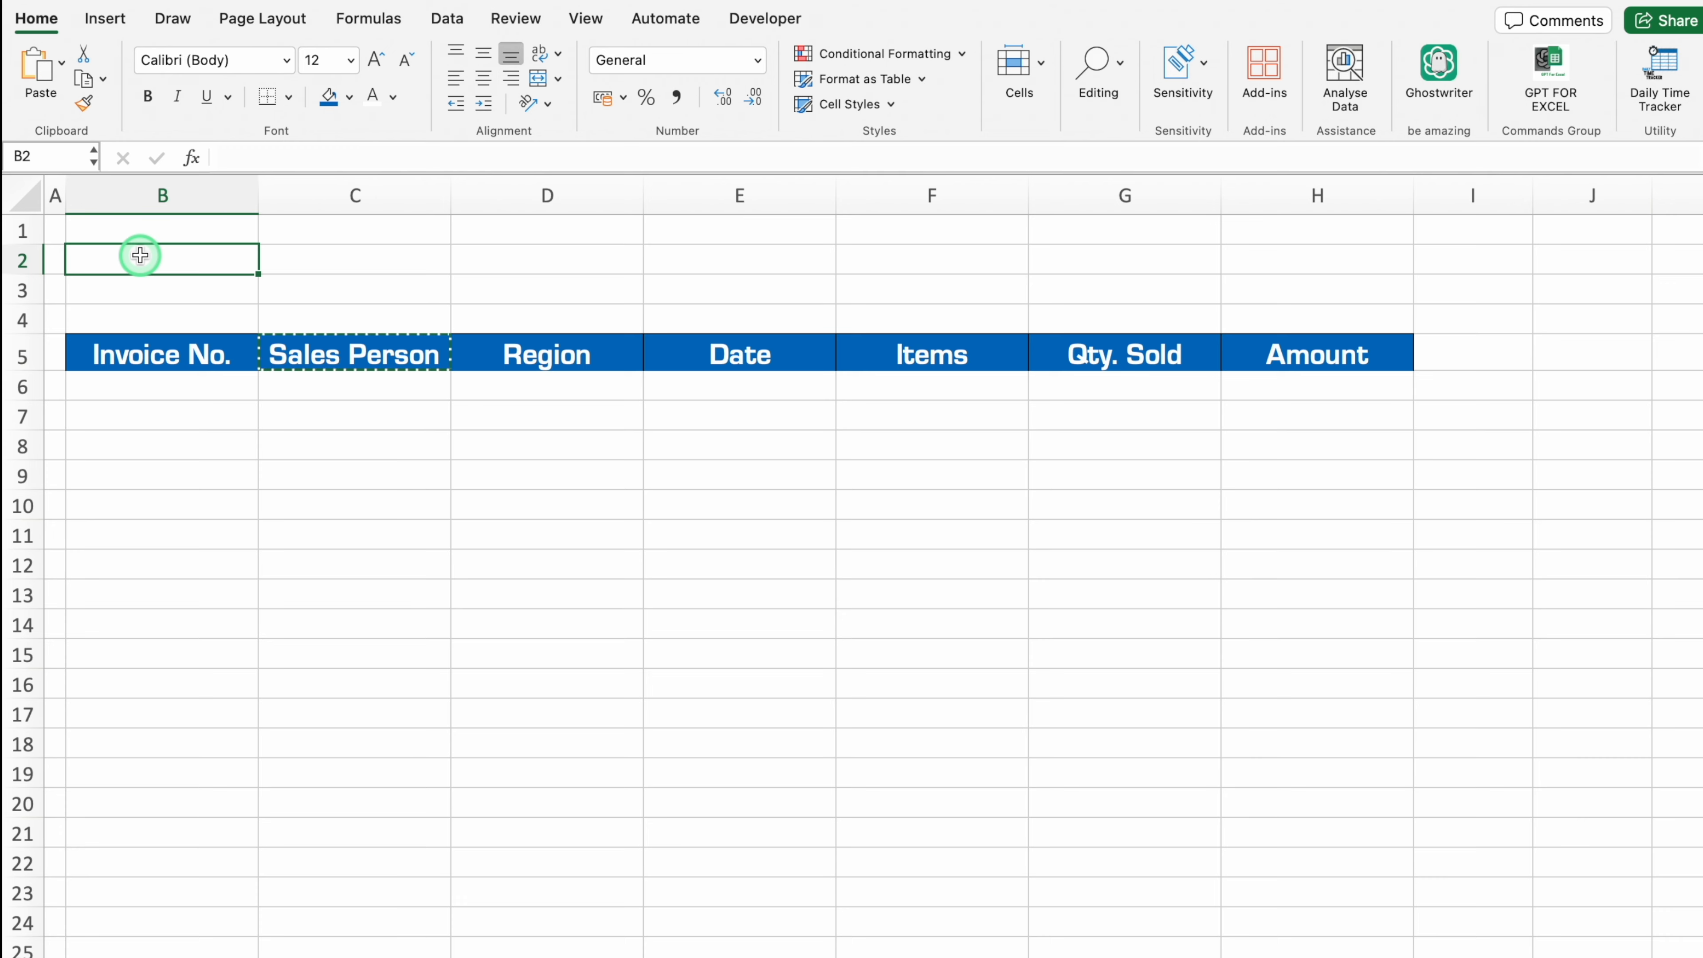
key("super+v")
left_click_drag(173, 261, 325, 263)
left_click(542, 80)
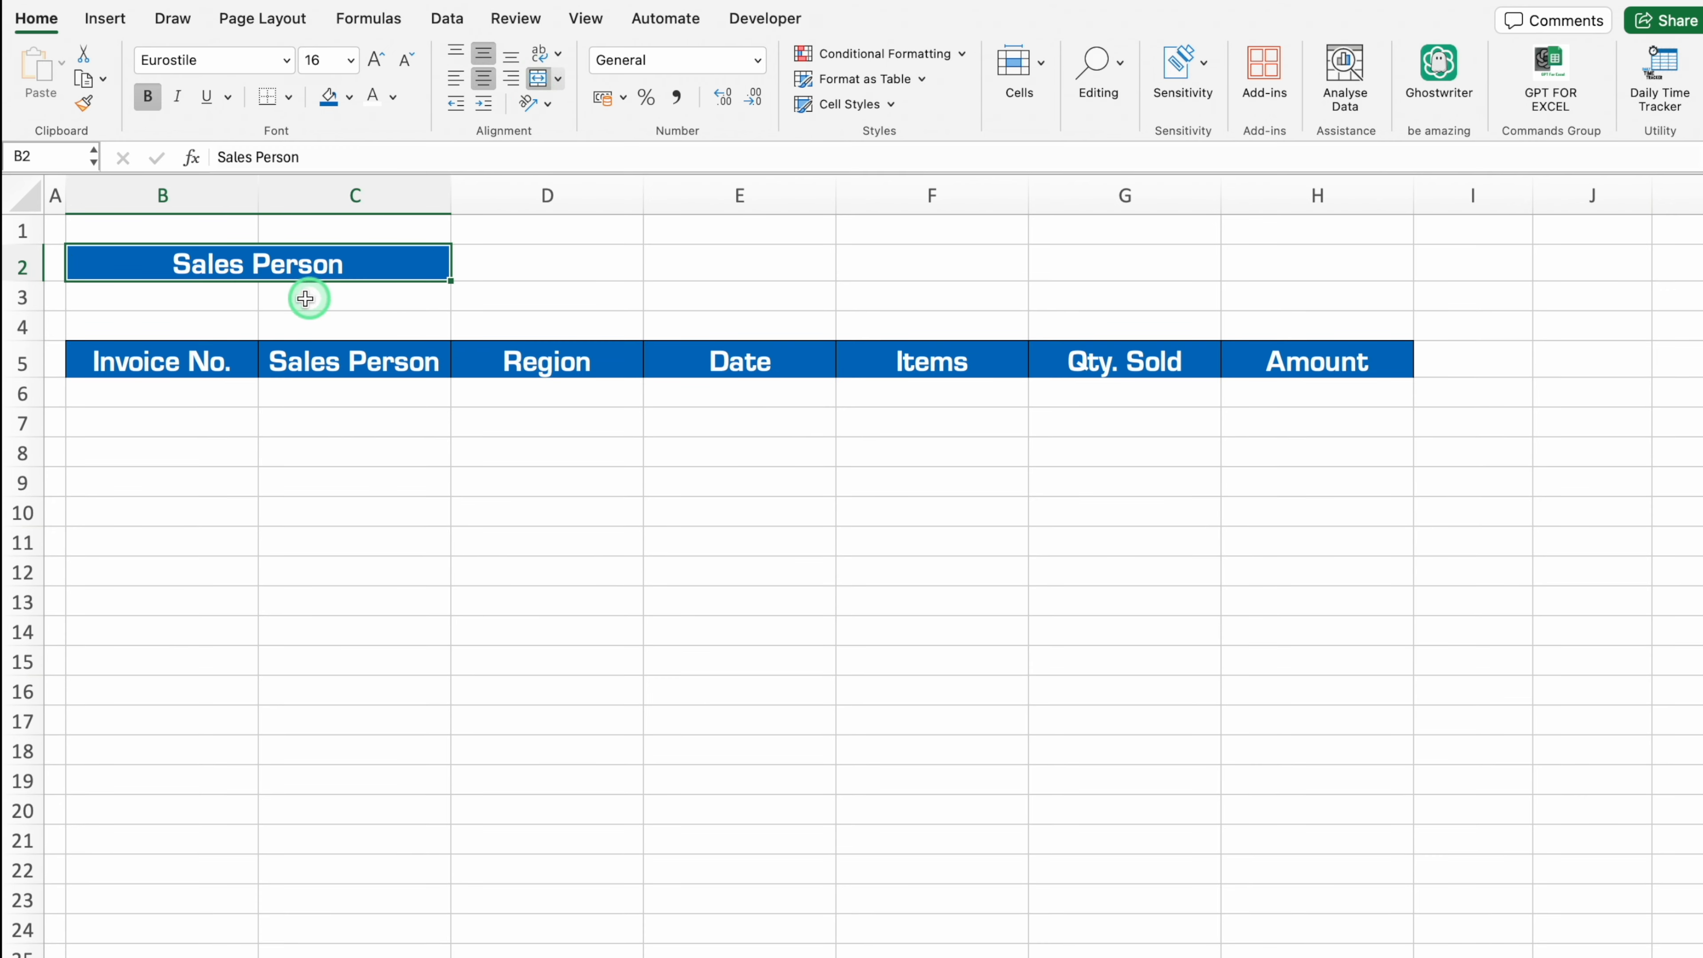
Merge and centre B3:C3 below the Sales Person label and change the merged cell's font colour
left_click_drag(210, 295, 335, 296)
left_click(529, 88)
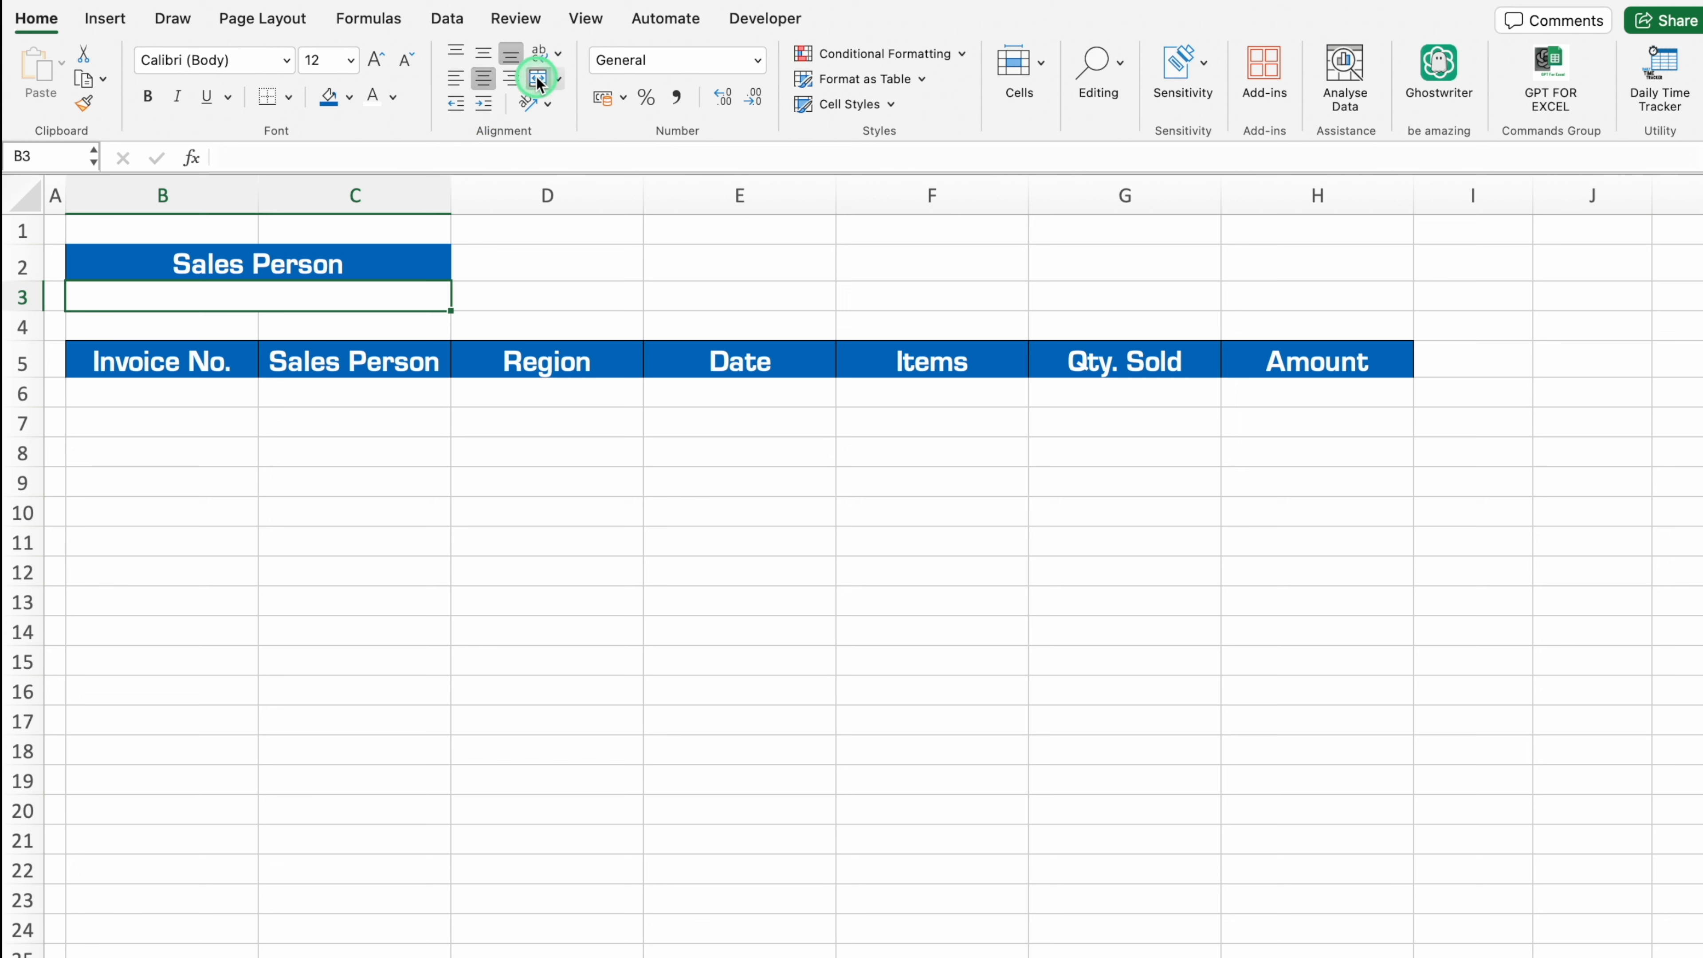
left_click(393, 96)
left_click(530, 356)
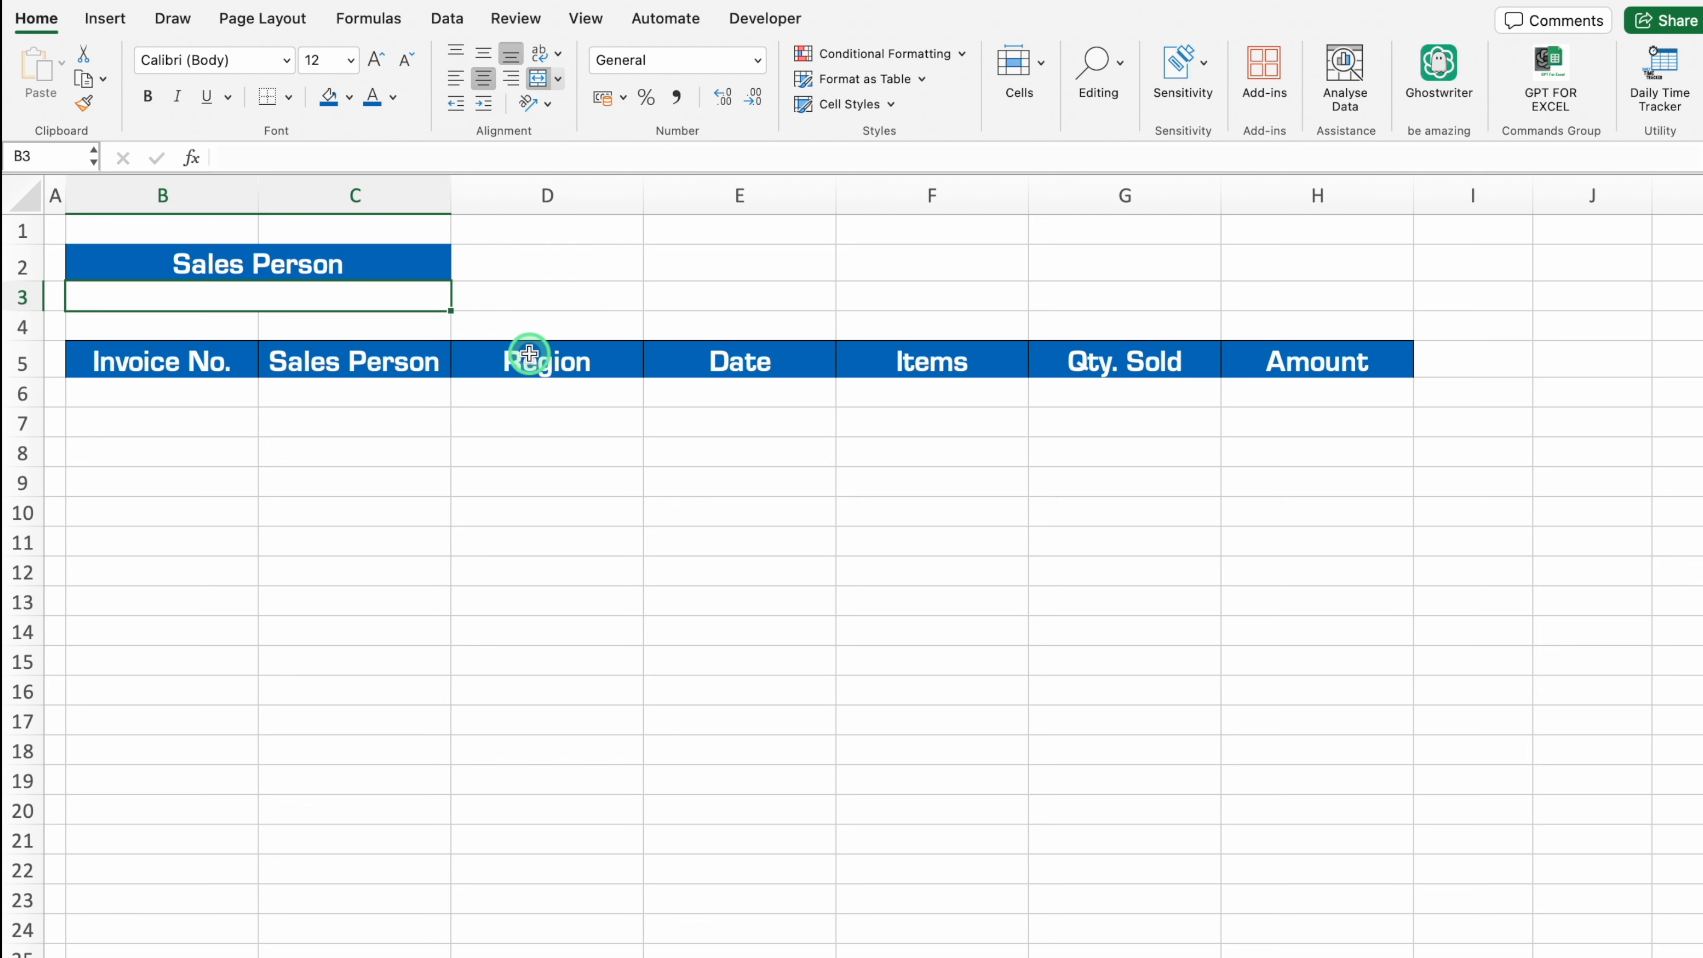
Hide the gridlines on the new sheet
left_click(581, 20)
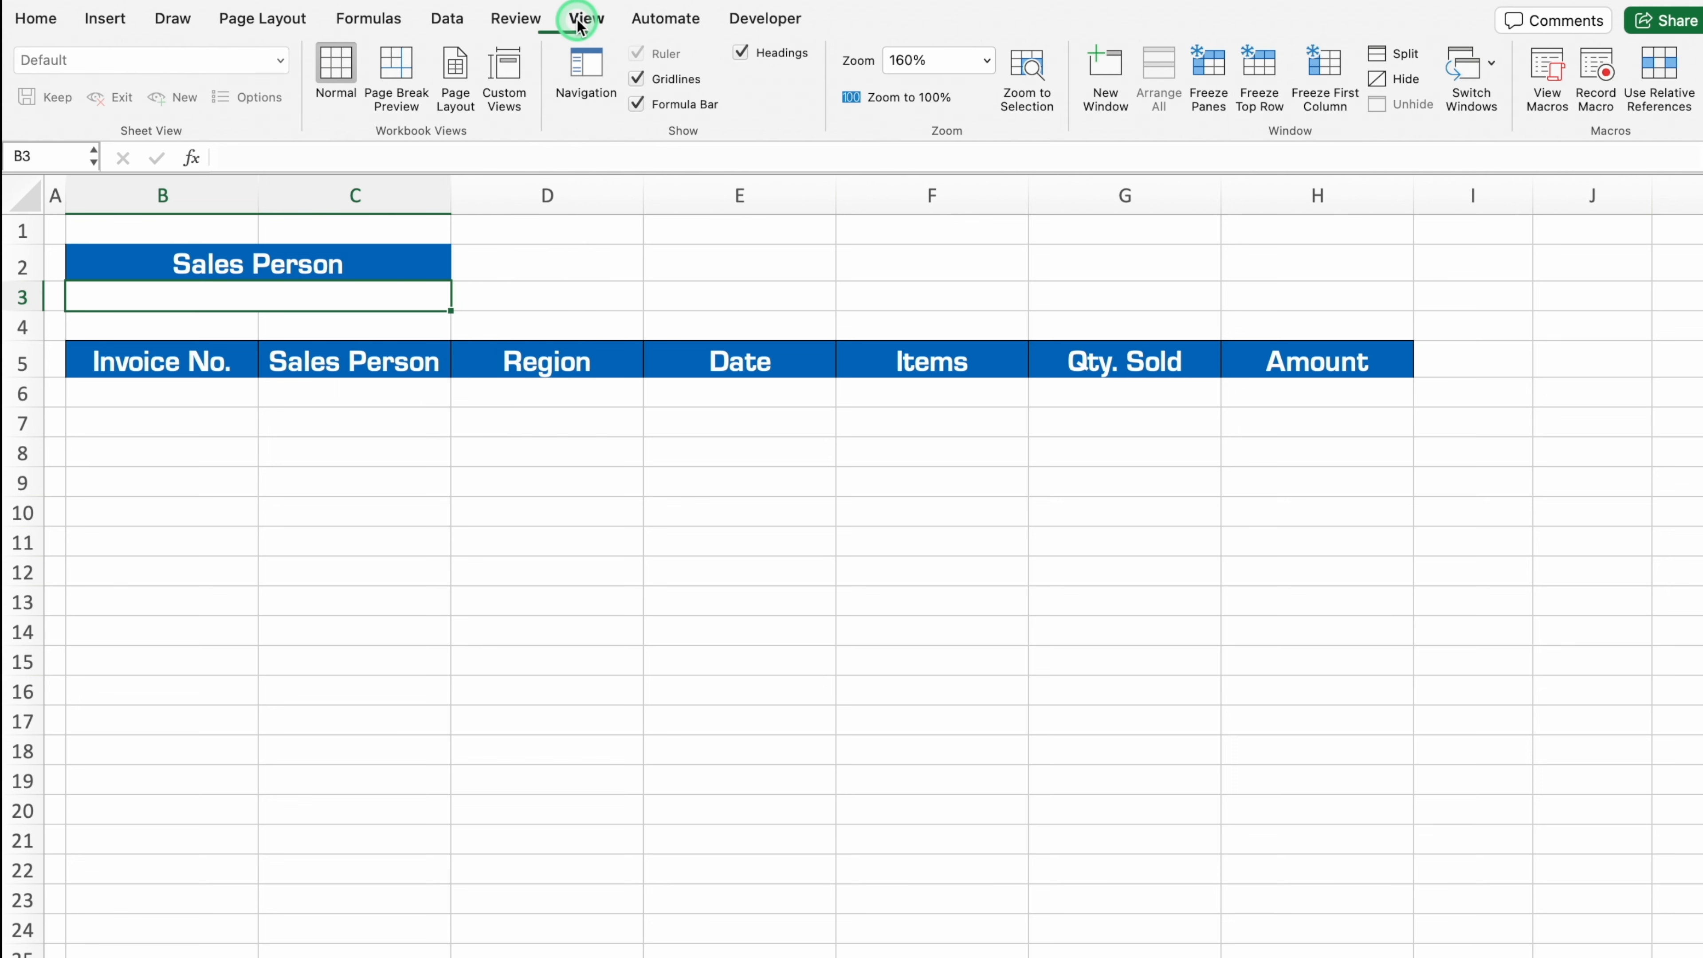
left_click(637, 79)
left_click(494, 507)
Add list data validation to B3, sourced from the Data Entry sheet's Sales Person values from C3 down to the last record
left_click(297, 298)
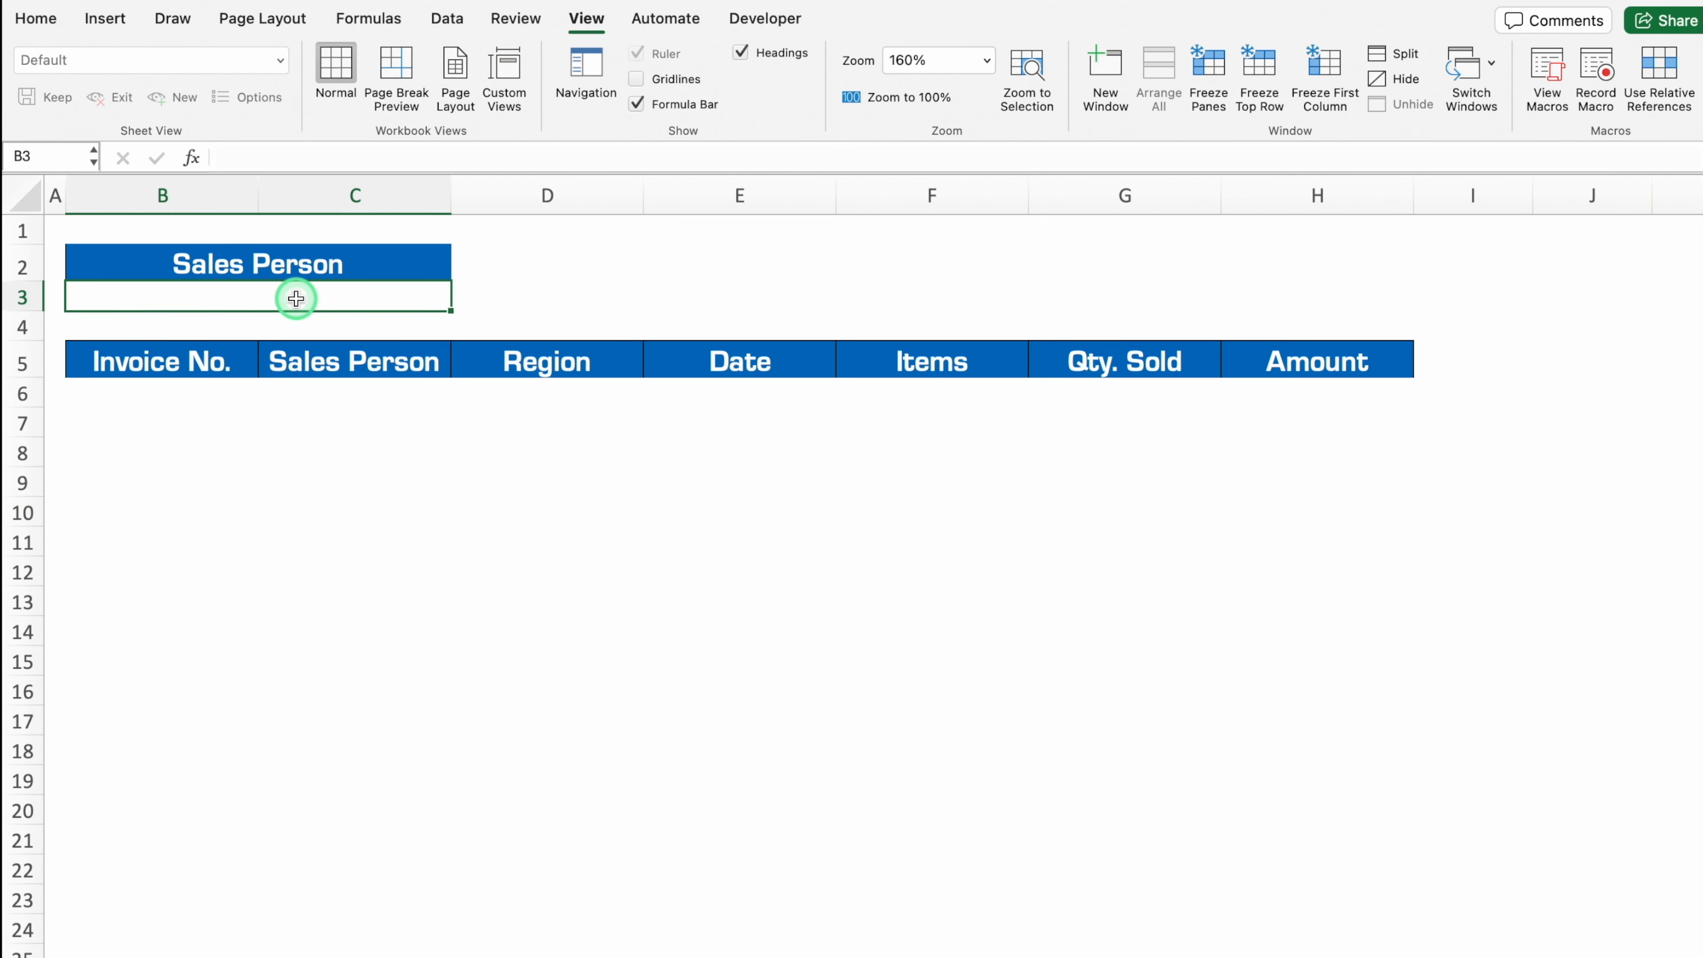
left_click(446, 18)
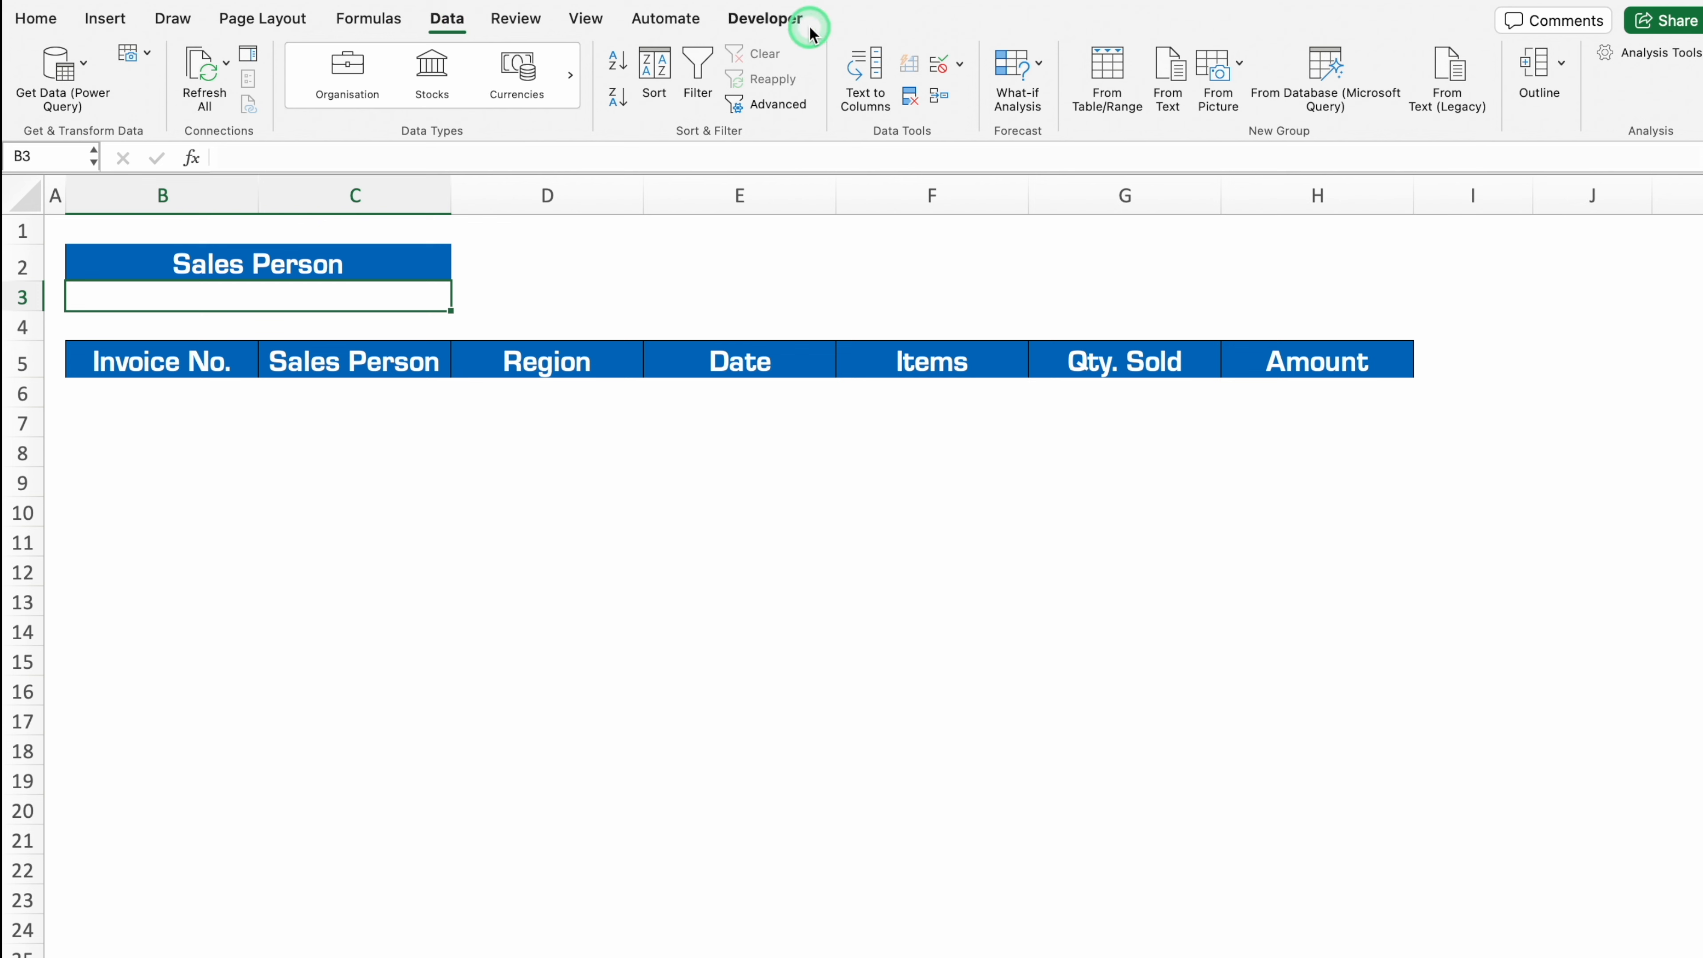
left_click(954, 65)
left_click(1009, 96)
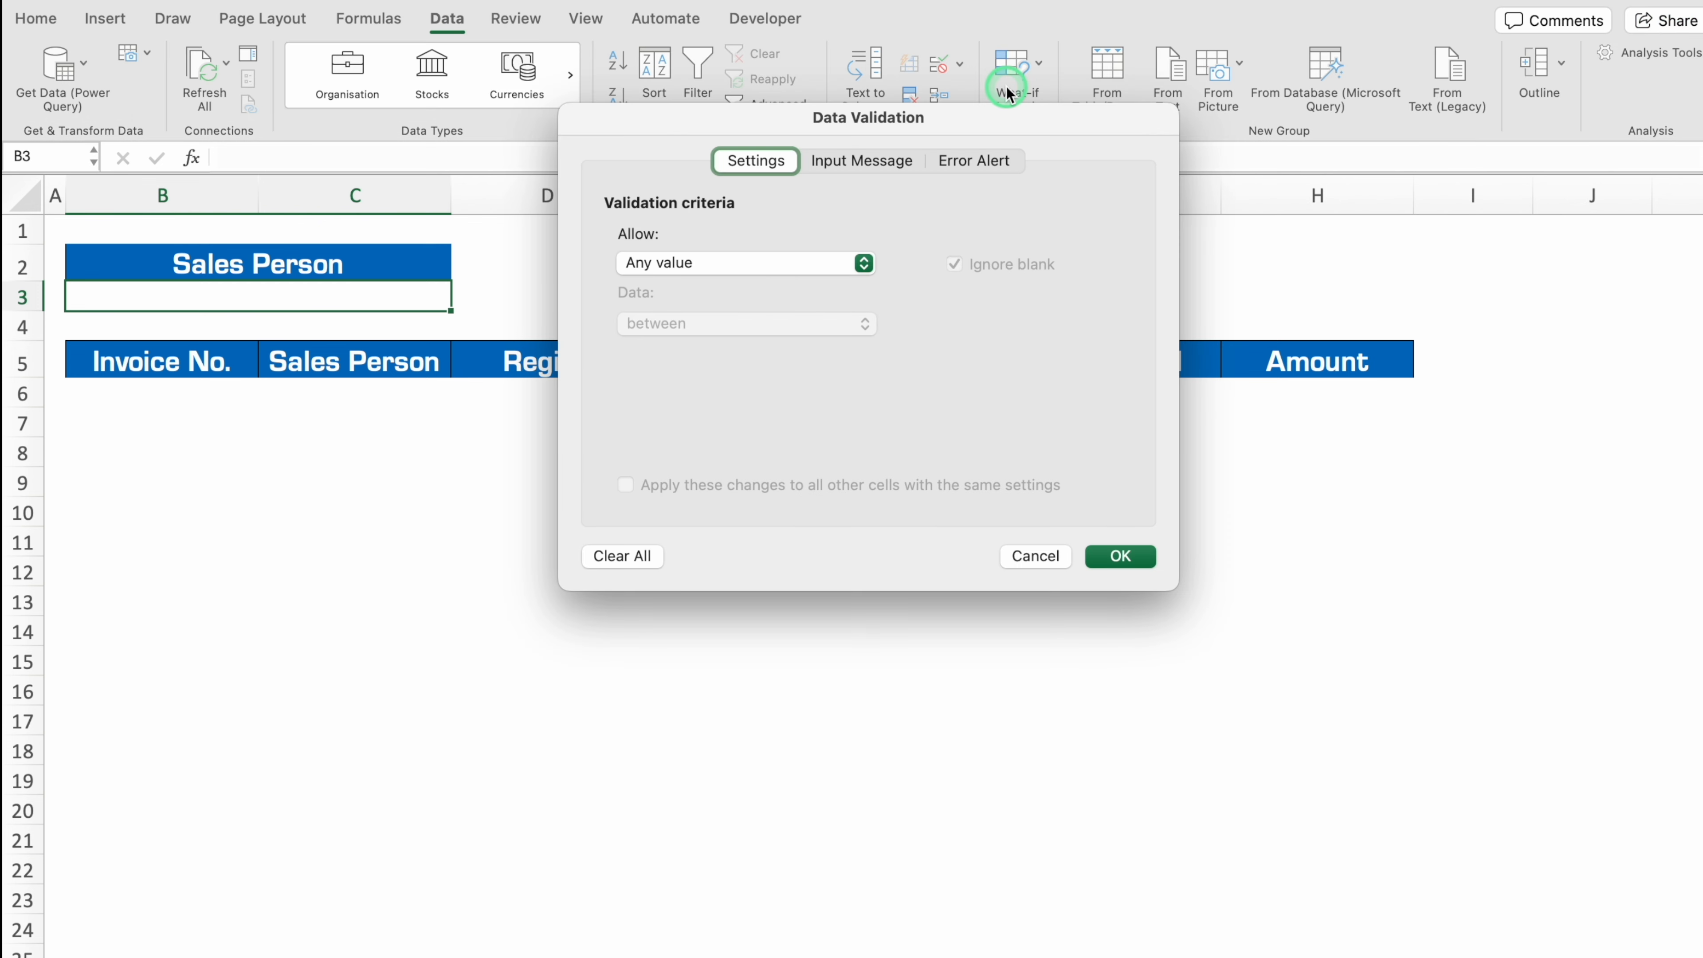
left_click(760, 262)
left_click(715, 335)
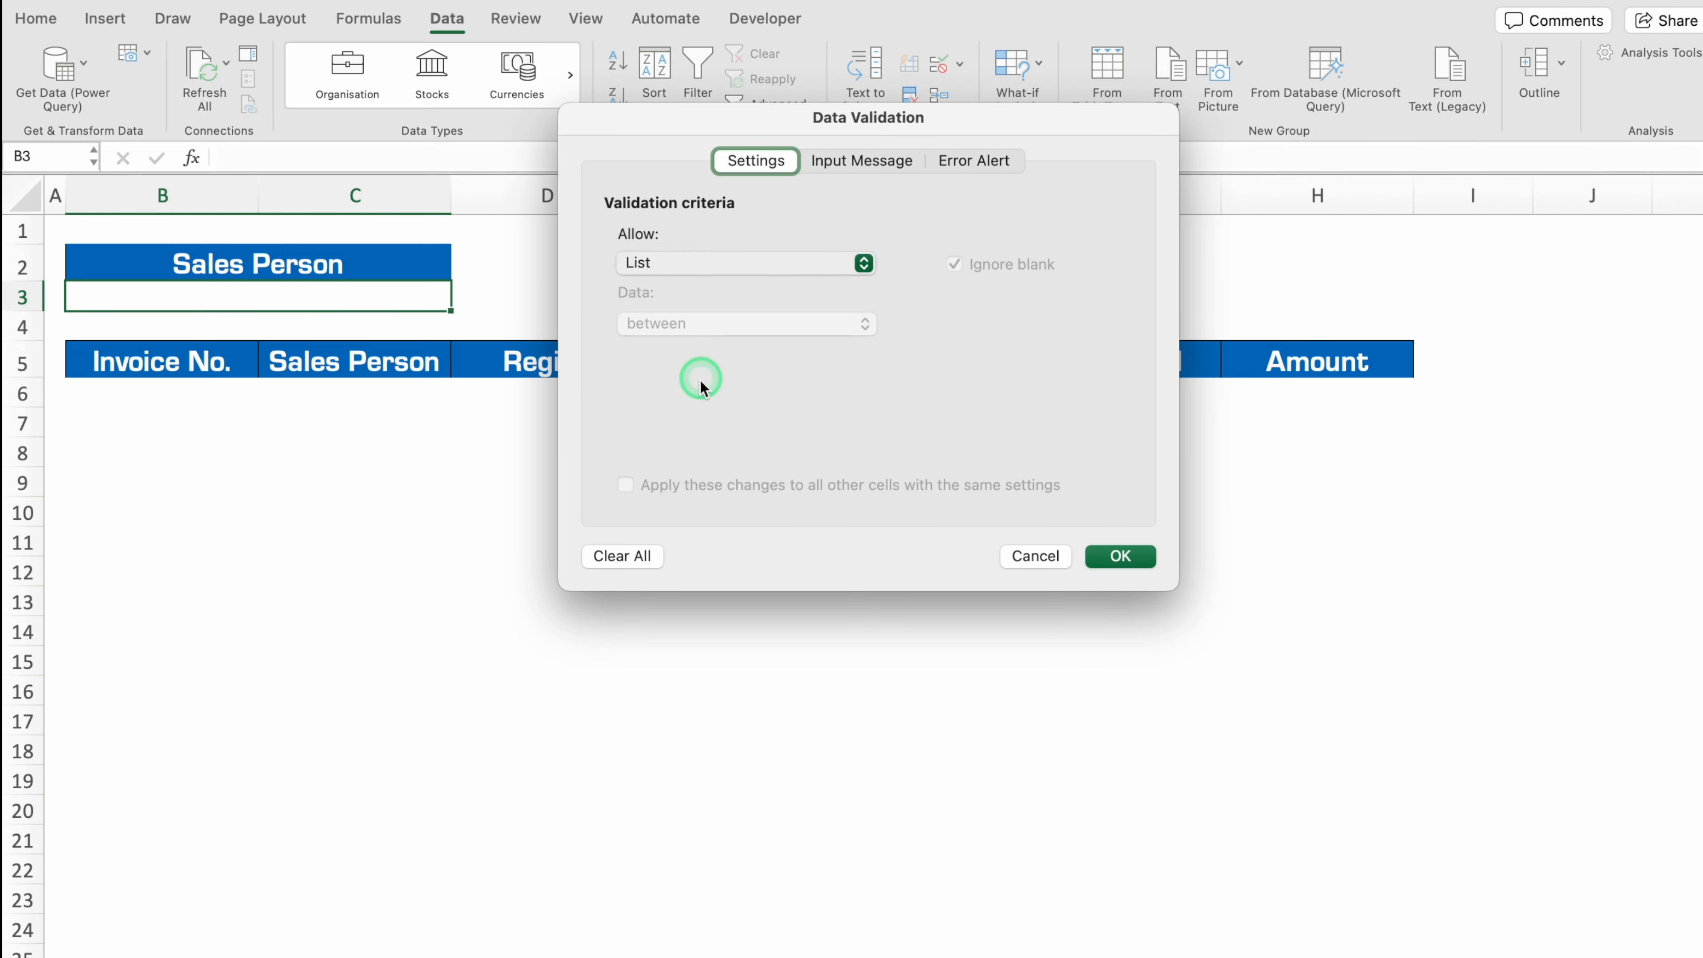
left_click(695, 379)
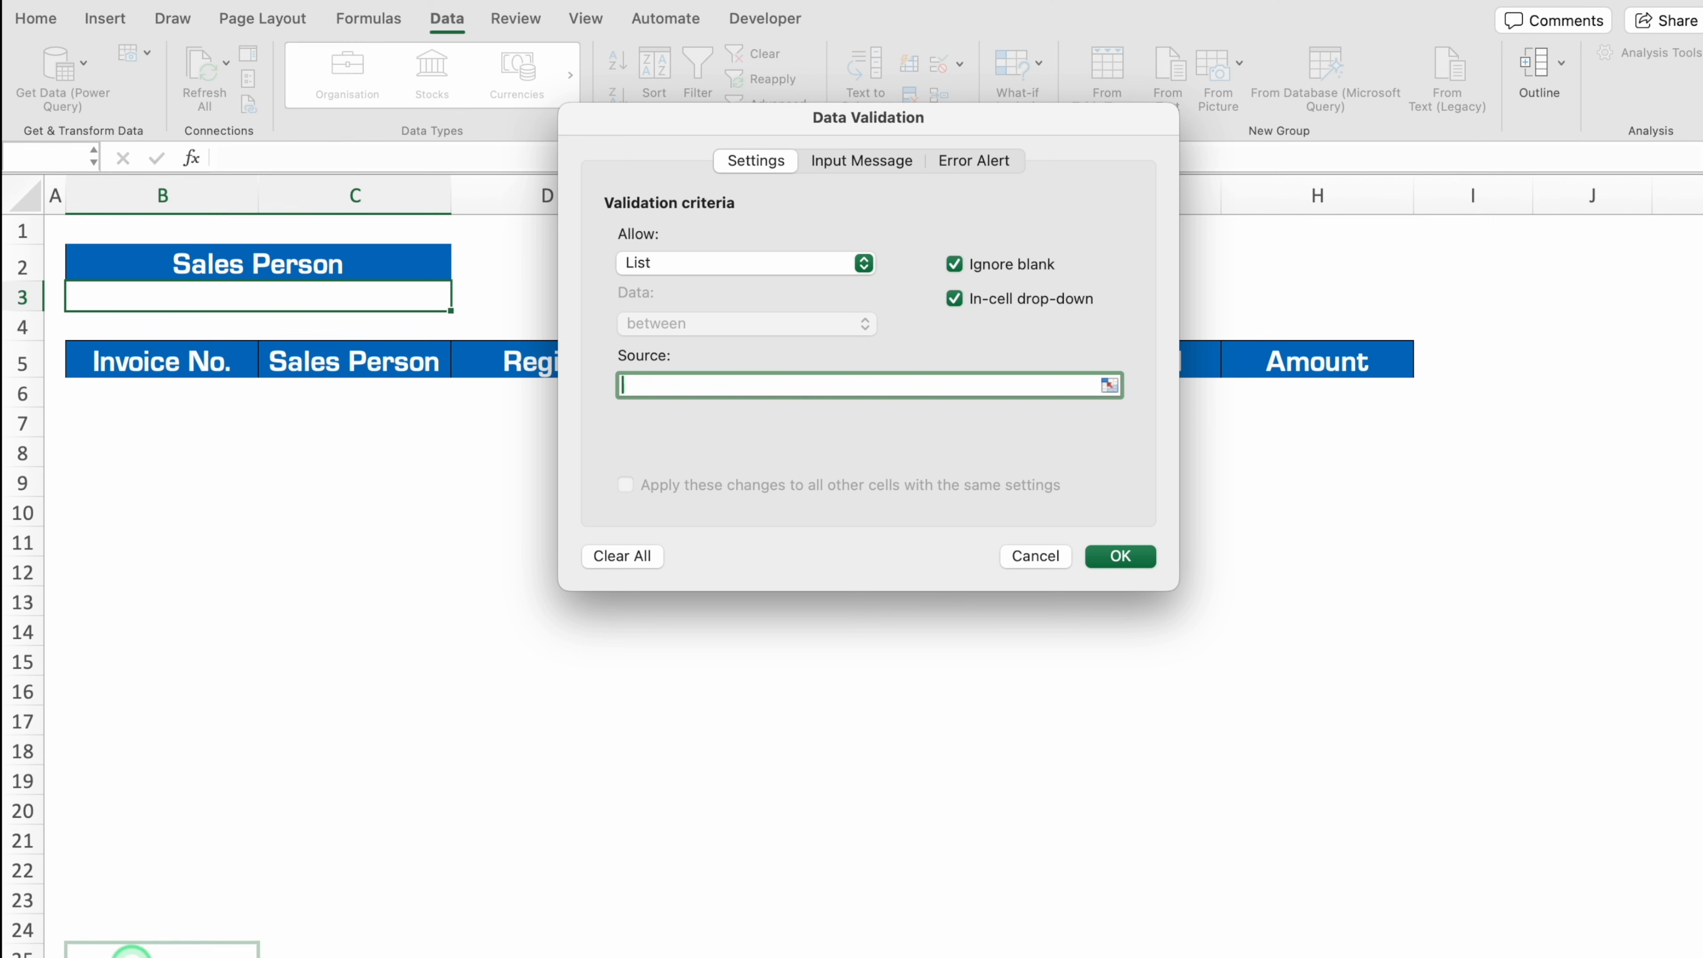
left_click(154, 956)
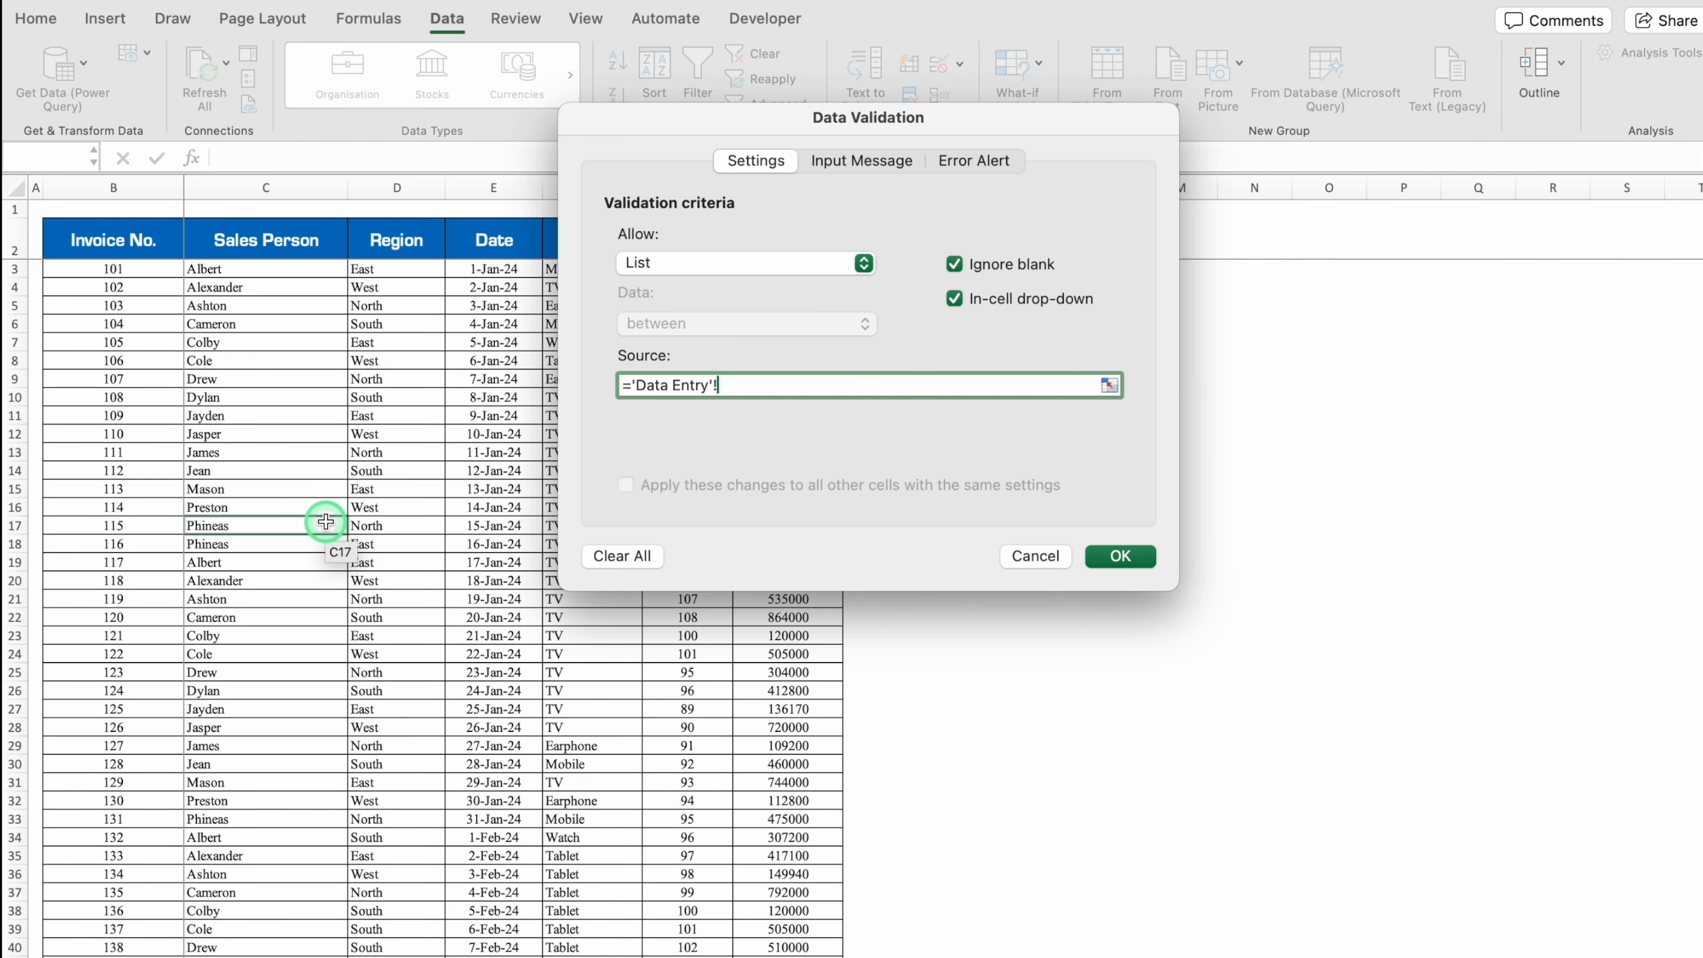
left_click(244, 272)
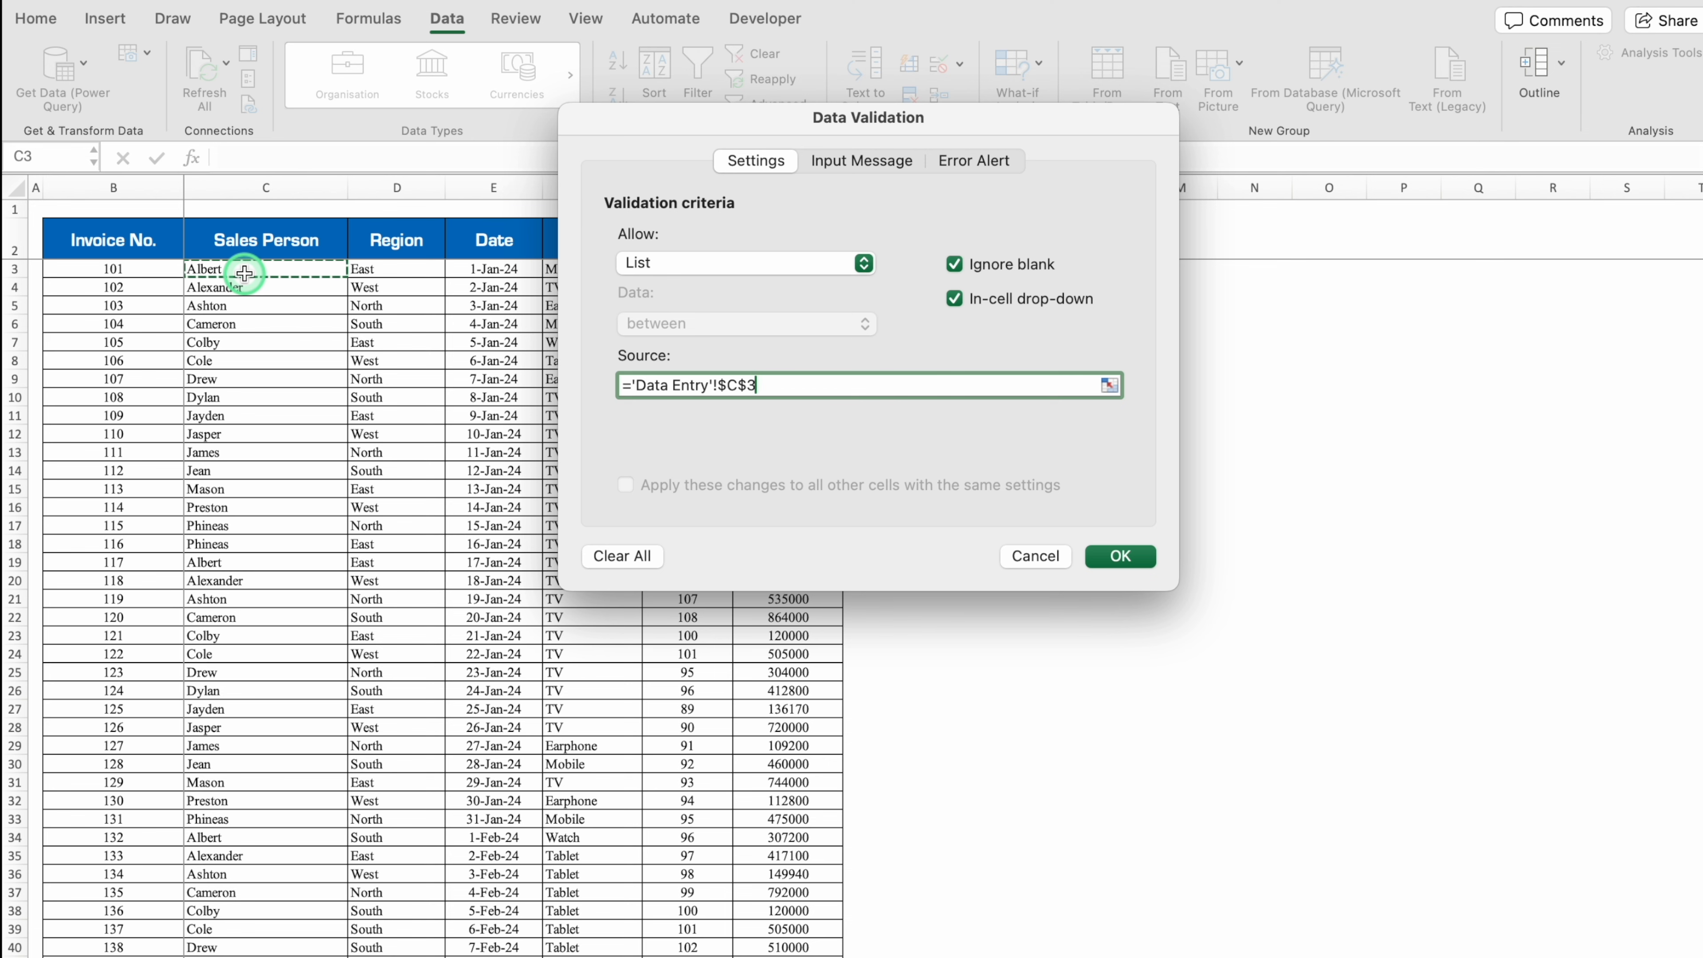
key("ctrl+shift+Down")
left_click(1124, 556)
Choose the first sales person in B3's drop-down and format the cell in bold Eurostile with a larger font size
left_click(460, 302)
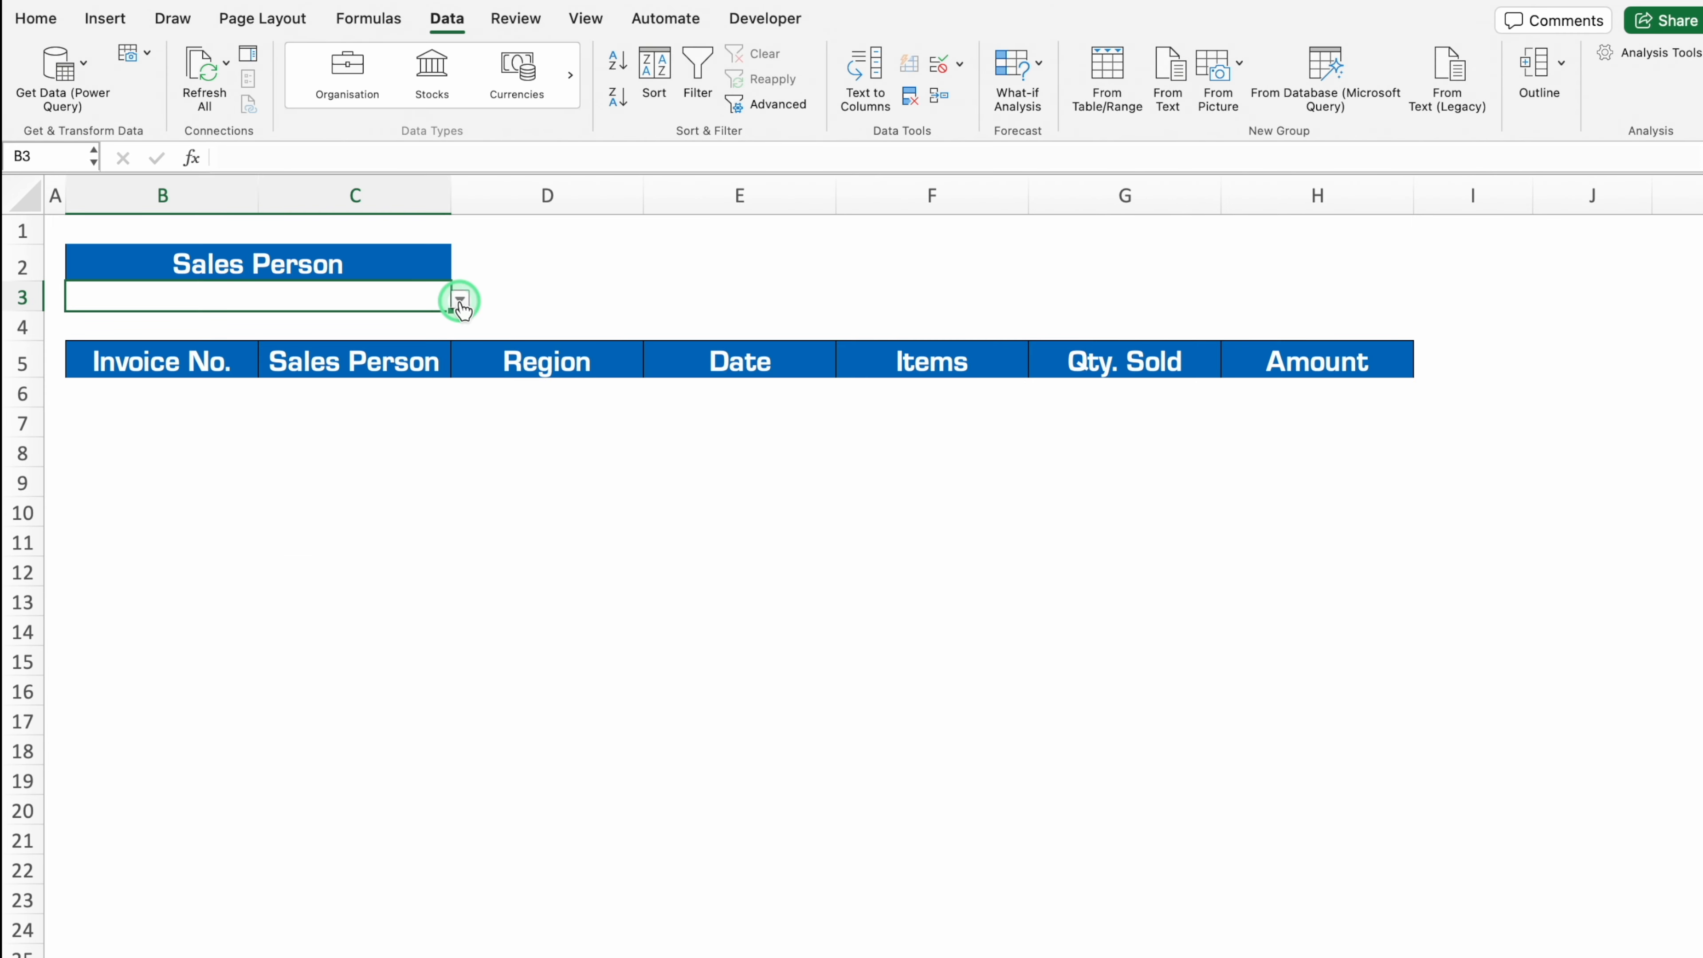
left_click(149, 327)
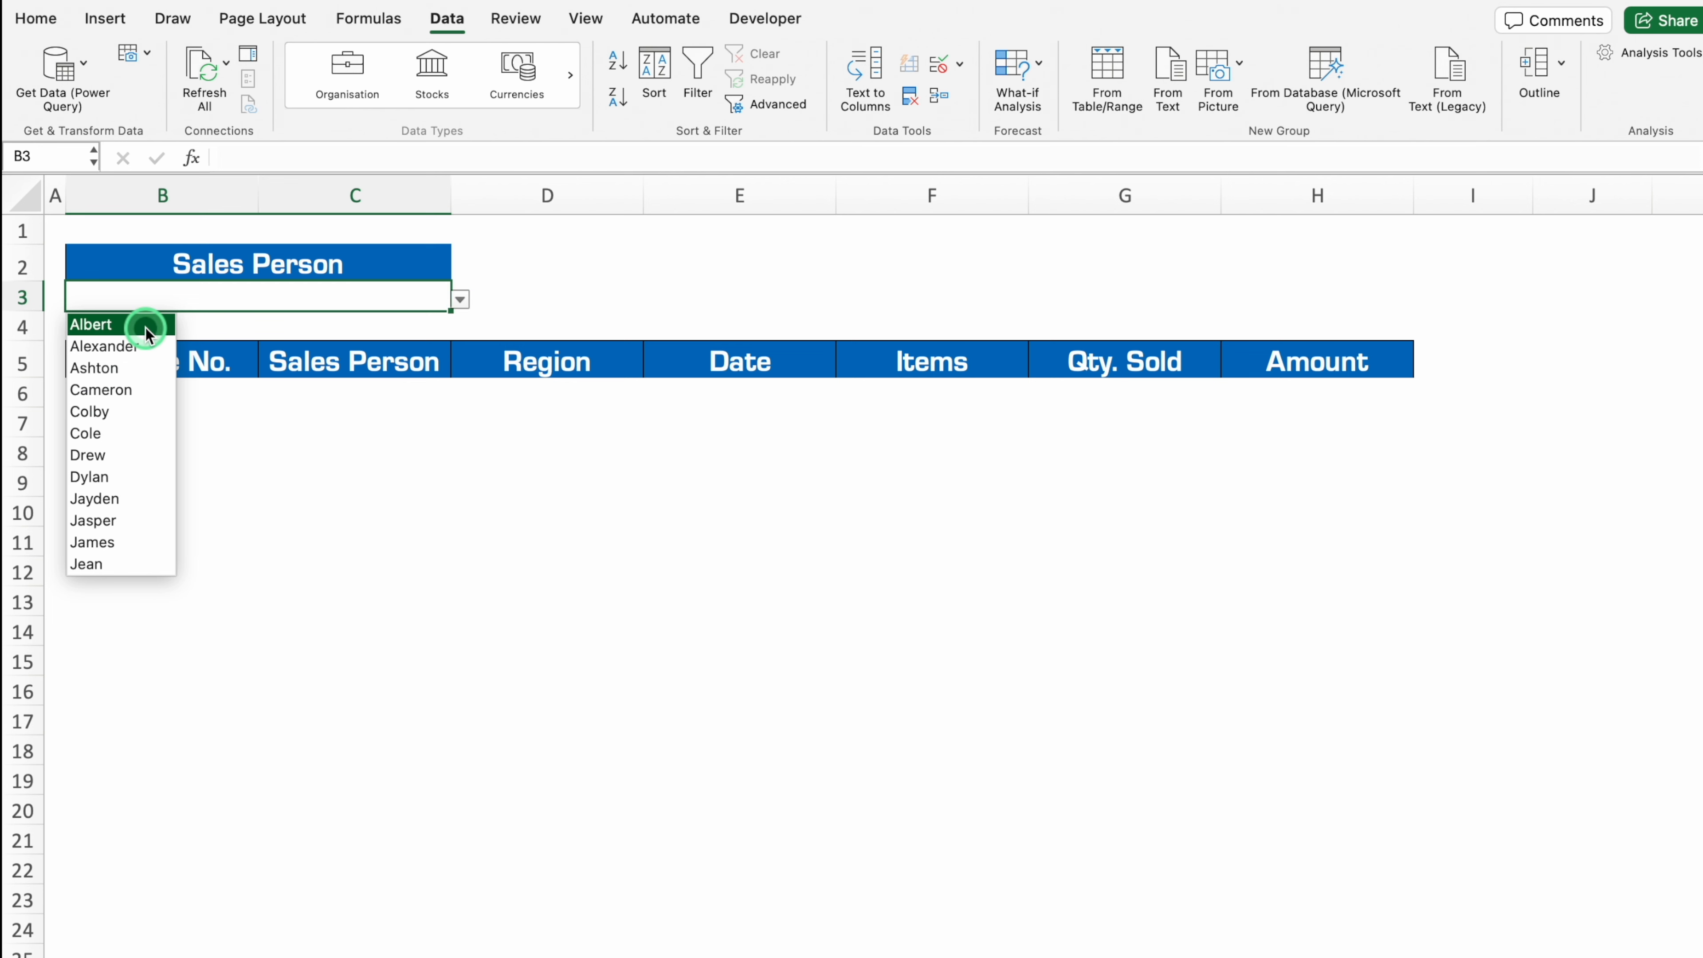
left_click(36, 18)
left_click(286, 60)
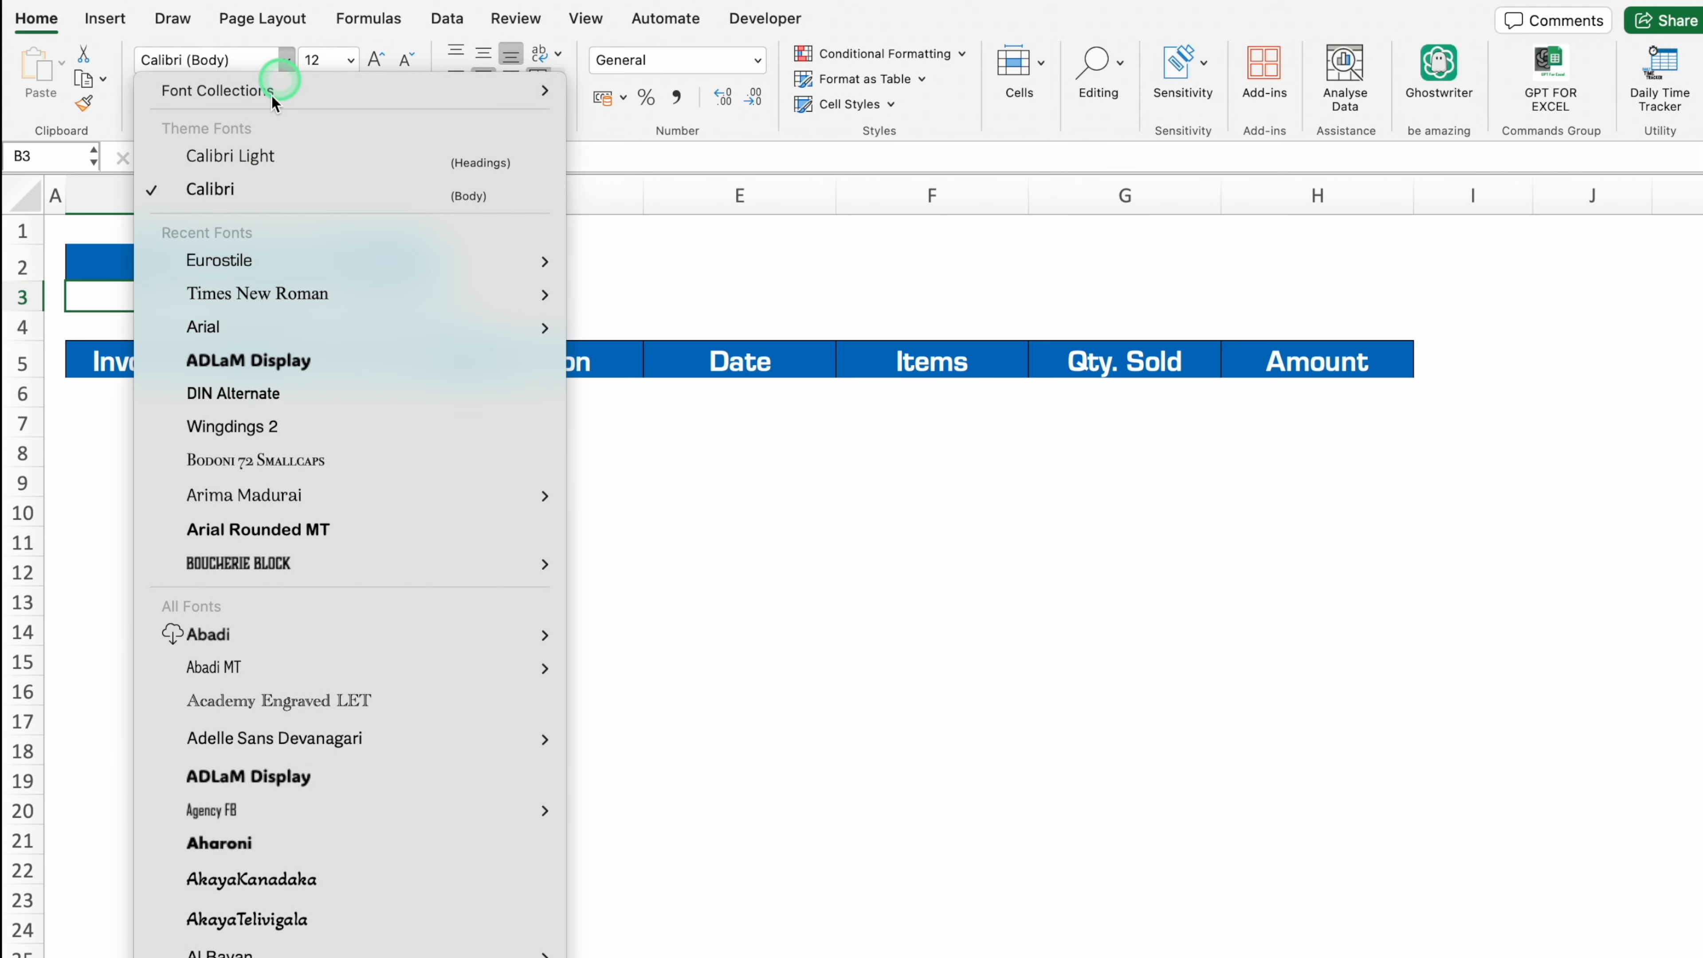
left_click(320, 259)
left_click(148, 96)
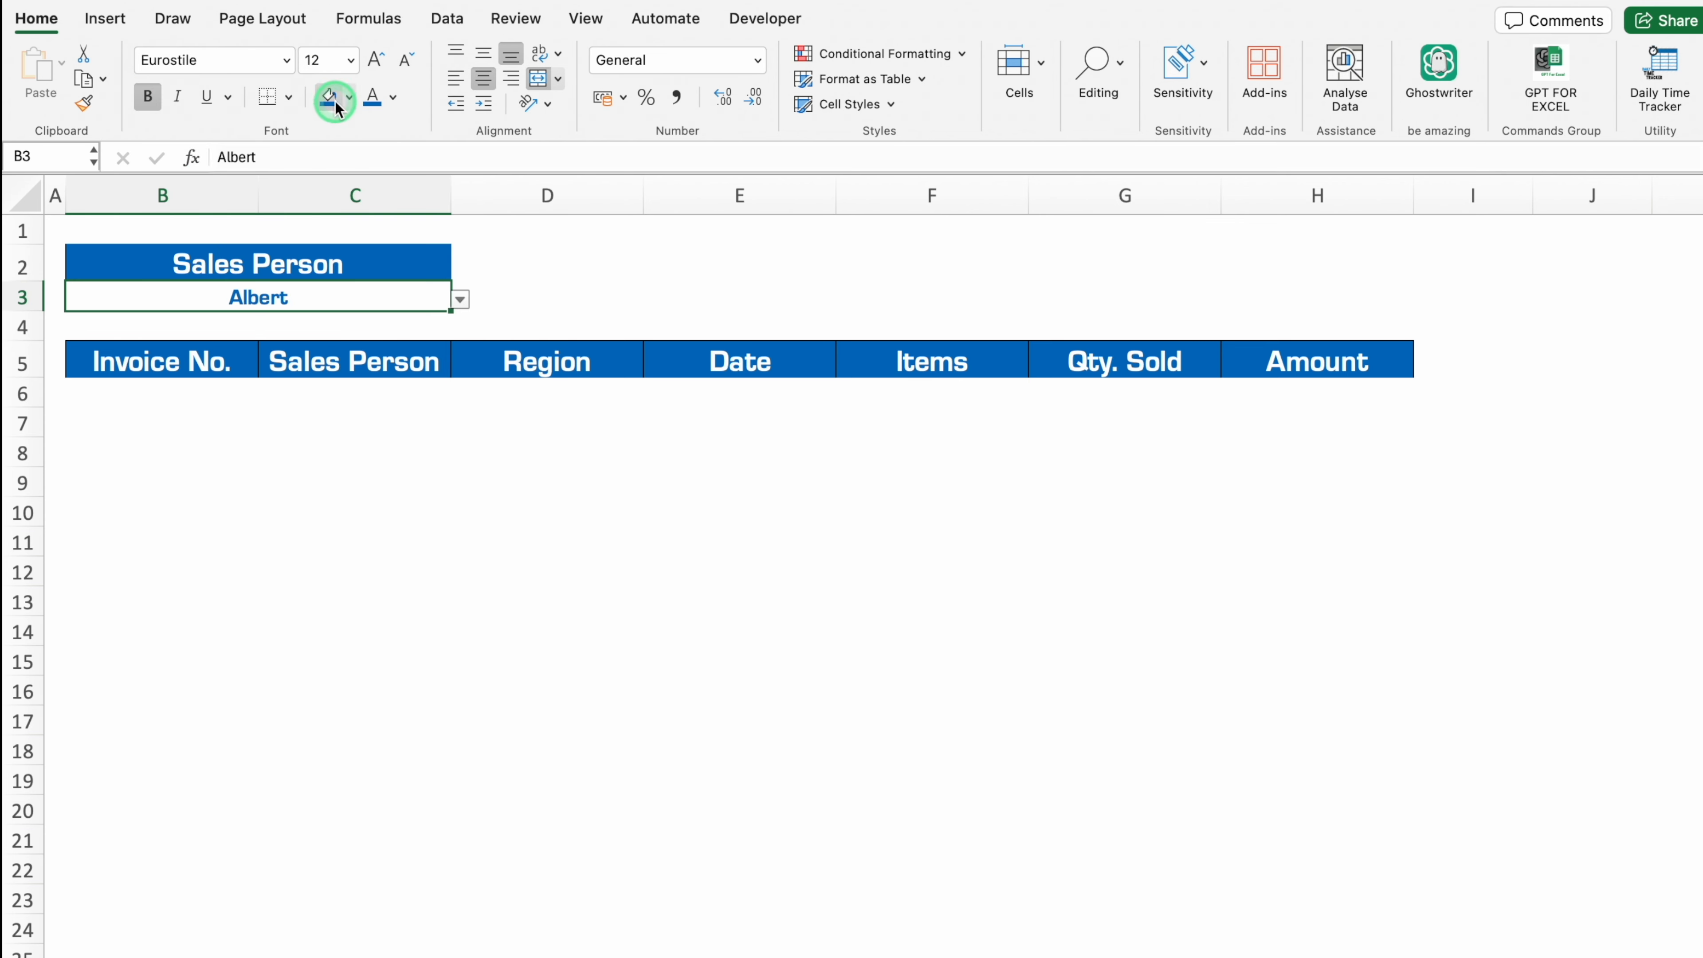
left_click(376, 61)
left_click(416, 579)
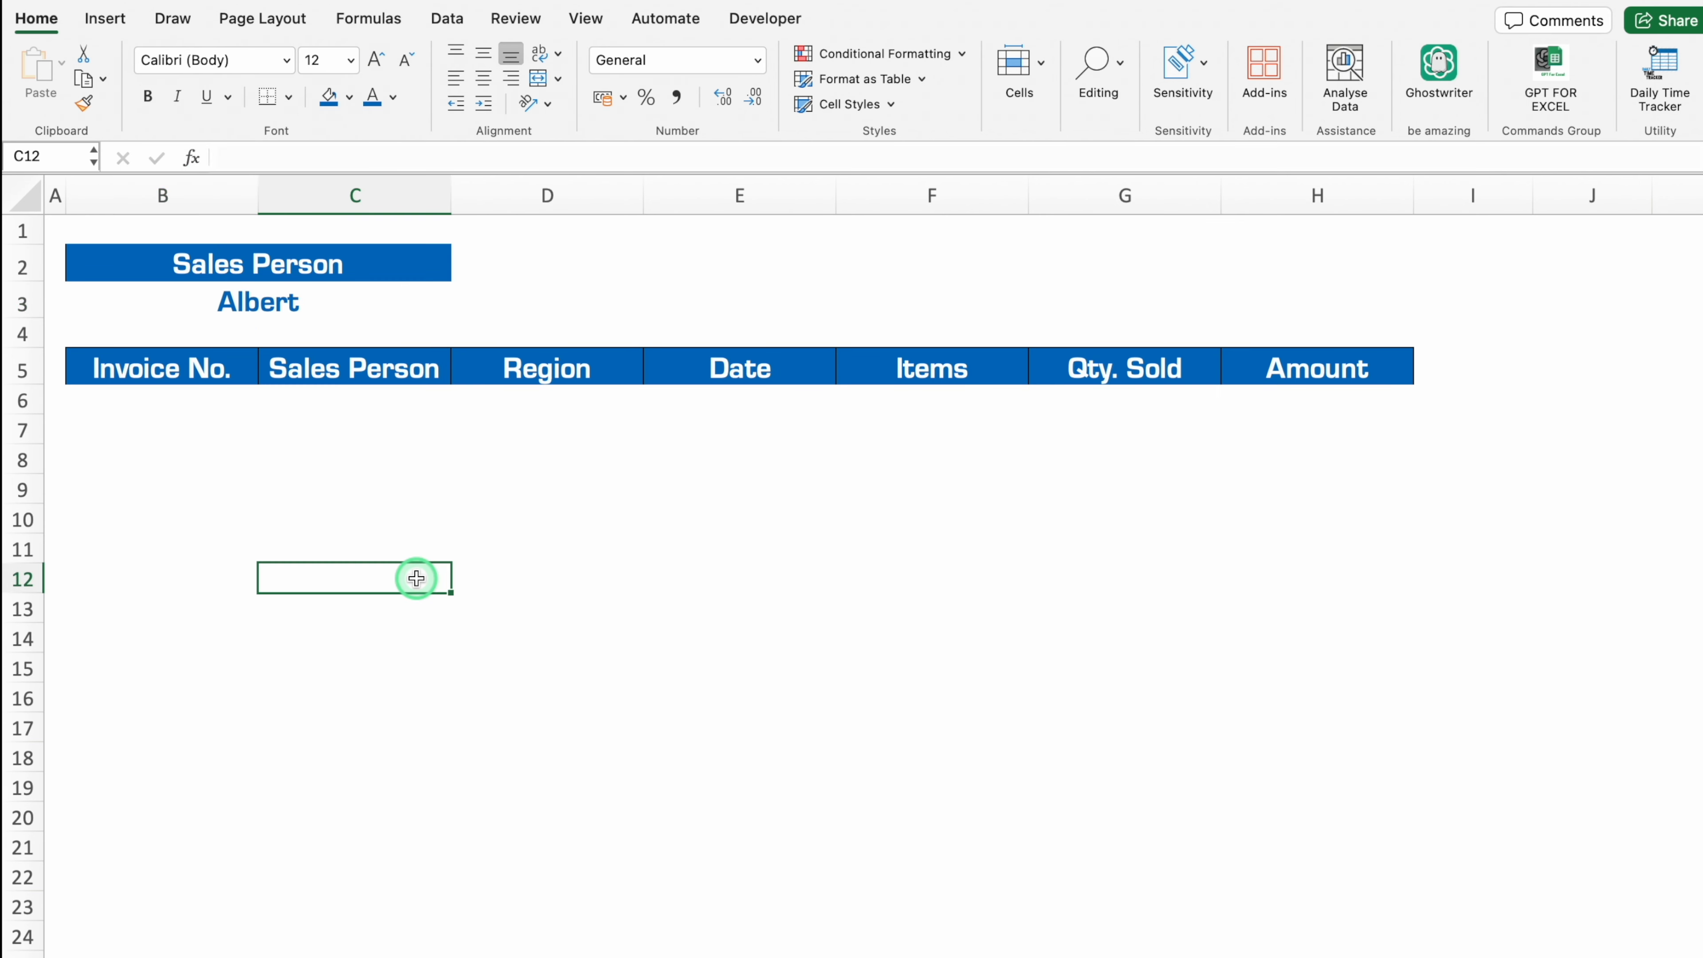
Apply all borders to the Sales Person label and the selection cell below it, B2:C3
left_click_drag(261, 263, 261, 306)
left_click(289, 95)
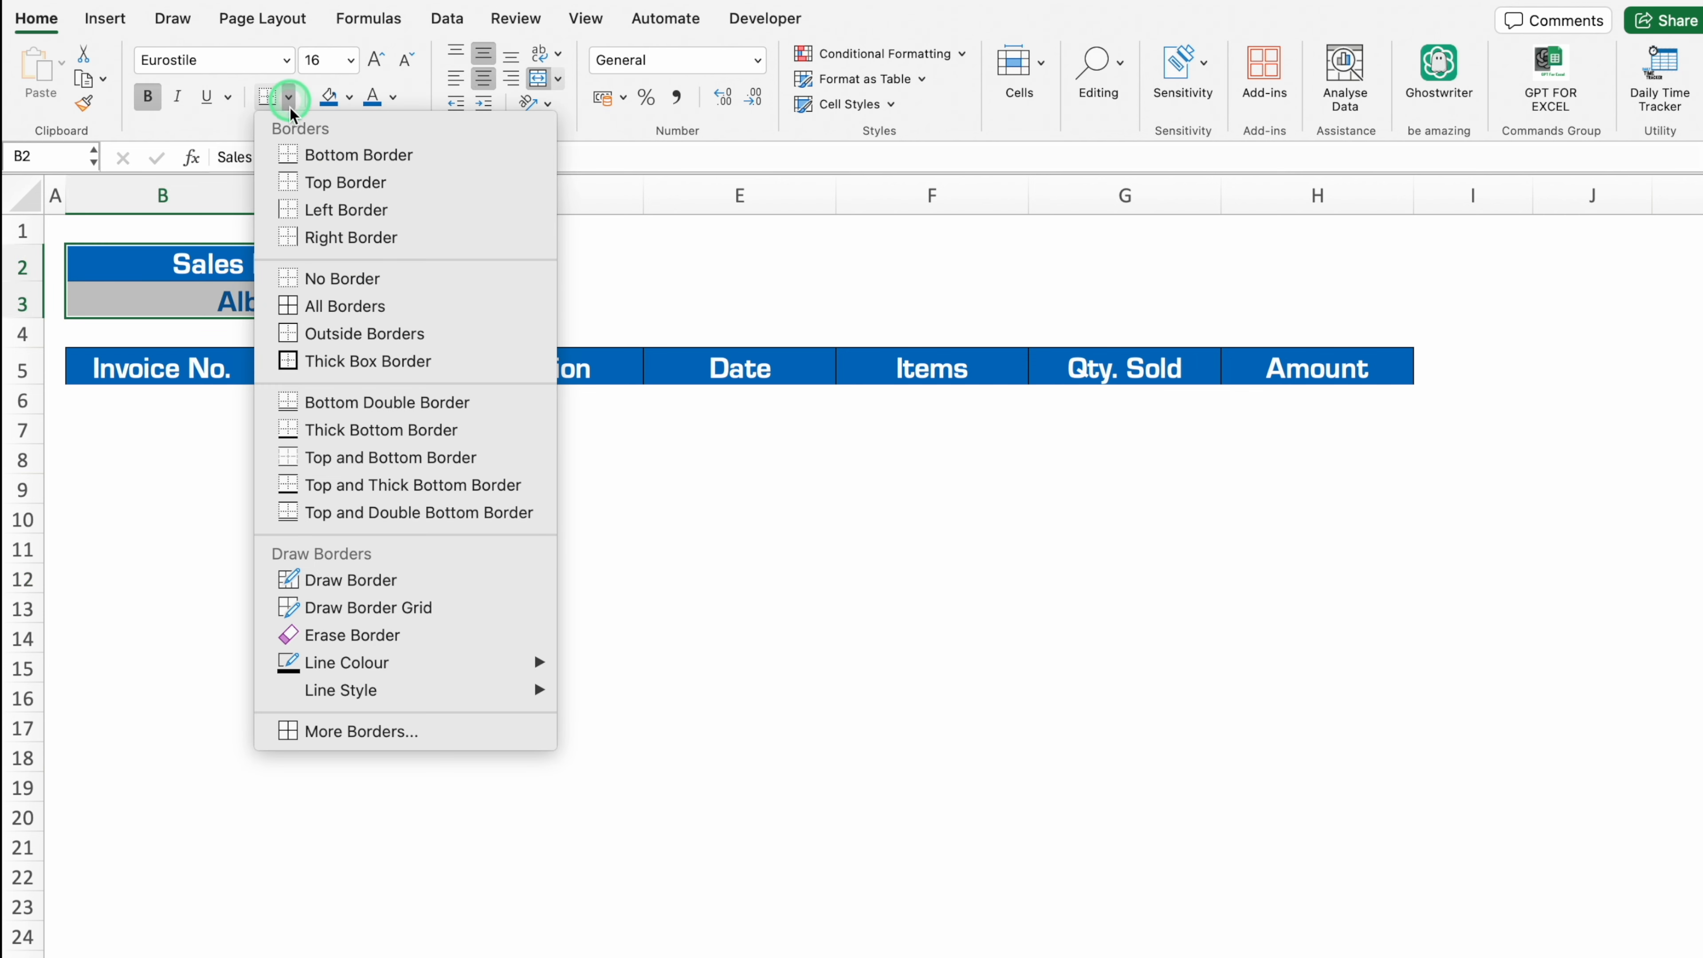
left_click(333, 314)
left_click(354, 698)
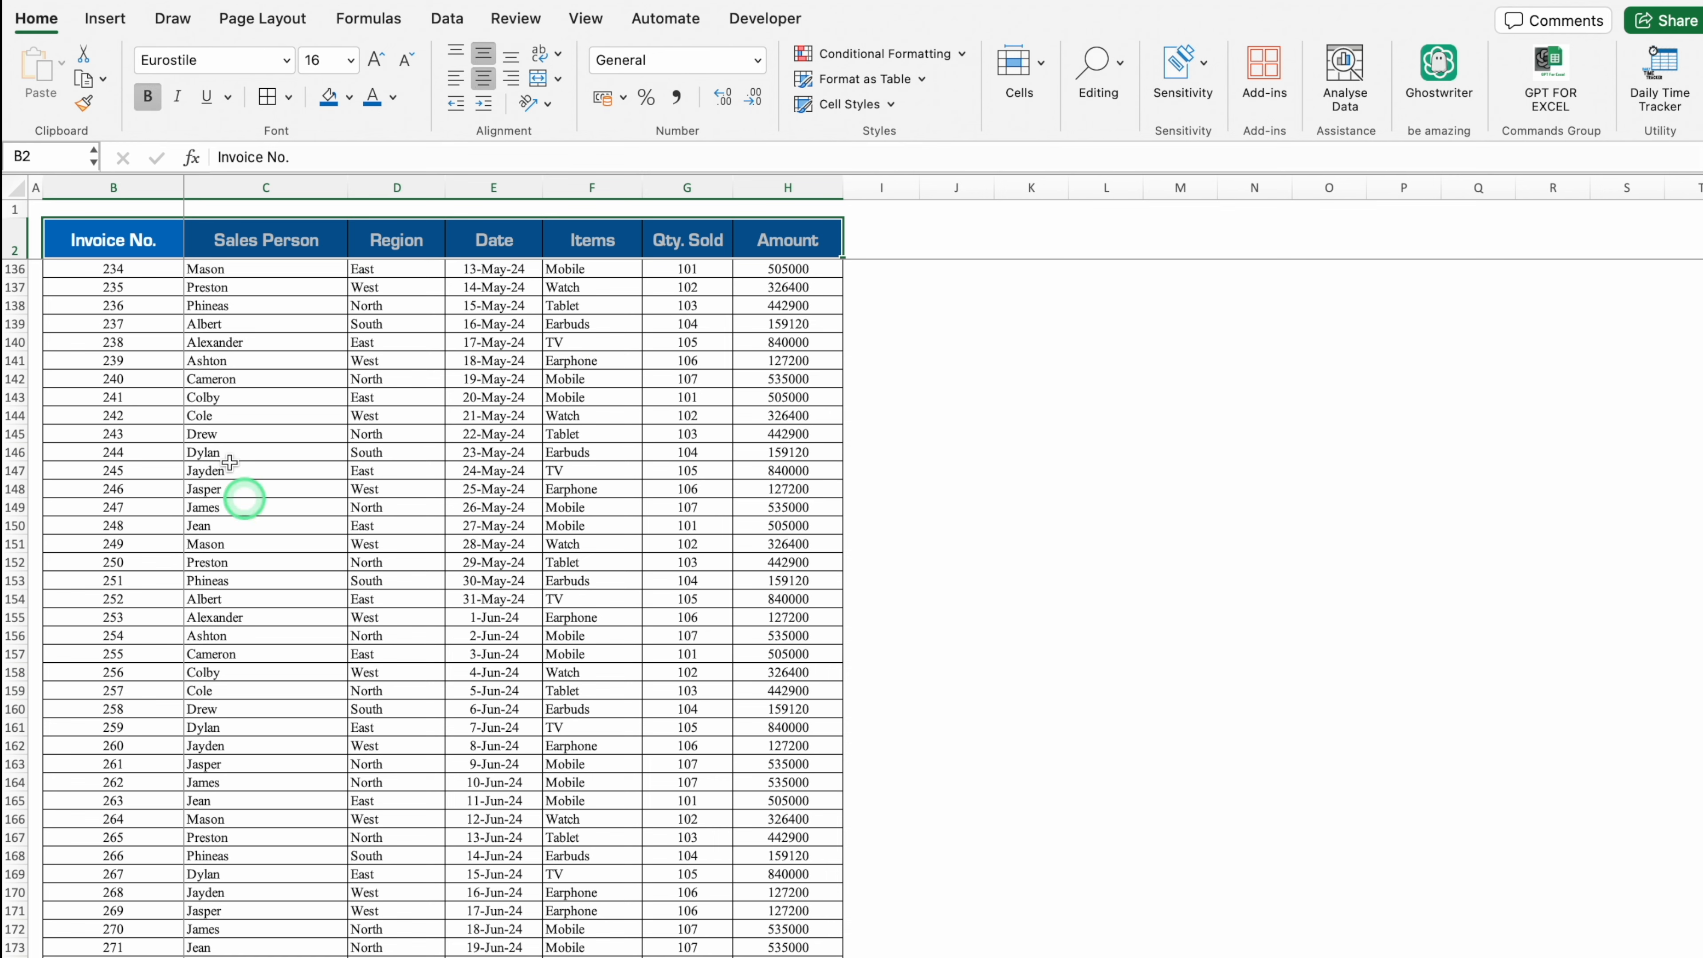
Convert the Data Entry range $B$2:$H$174 into a table with headers
scroll(852, 607, "up", 20)
left_click(170, 269)
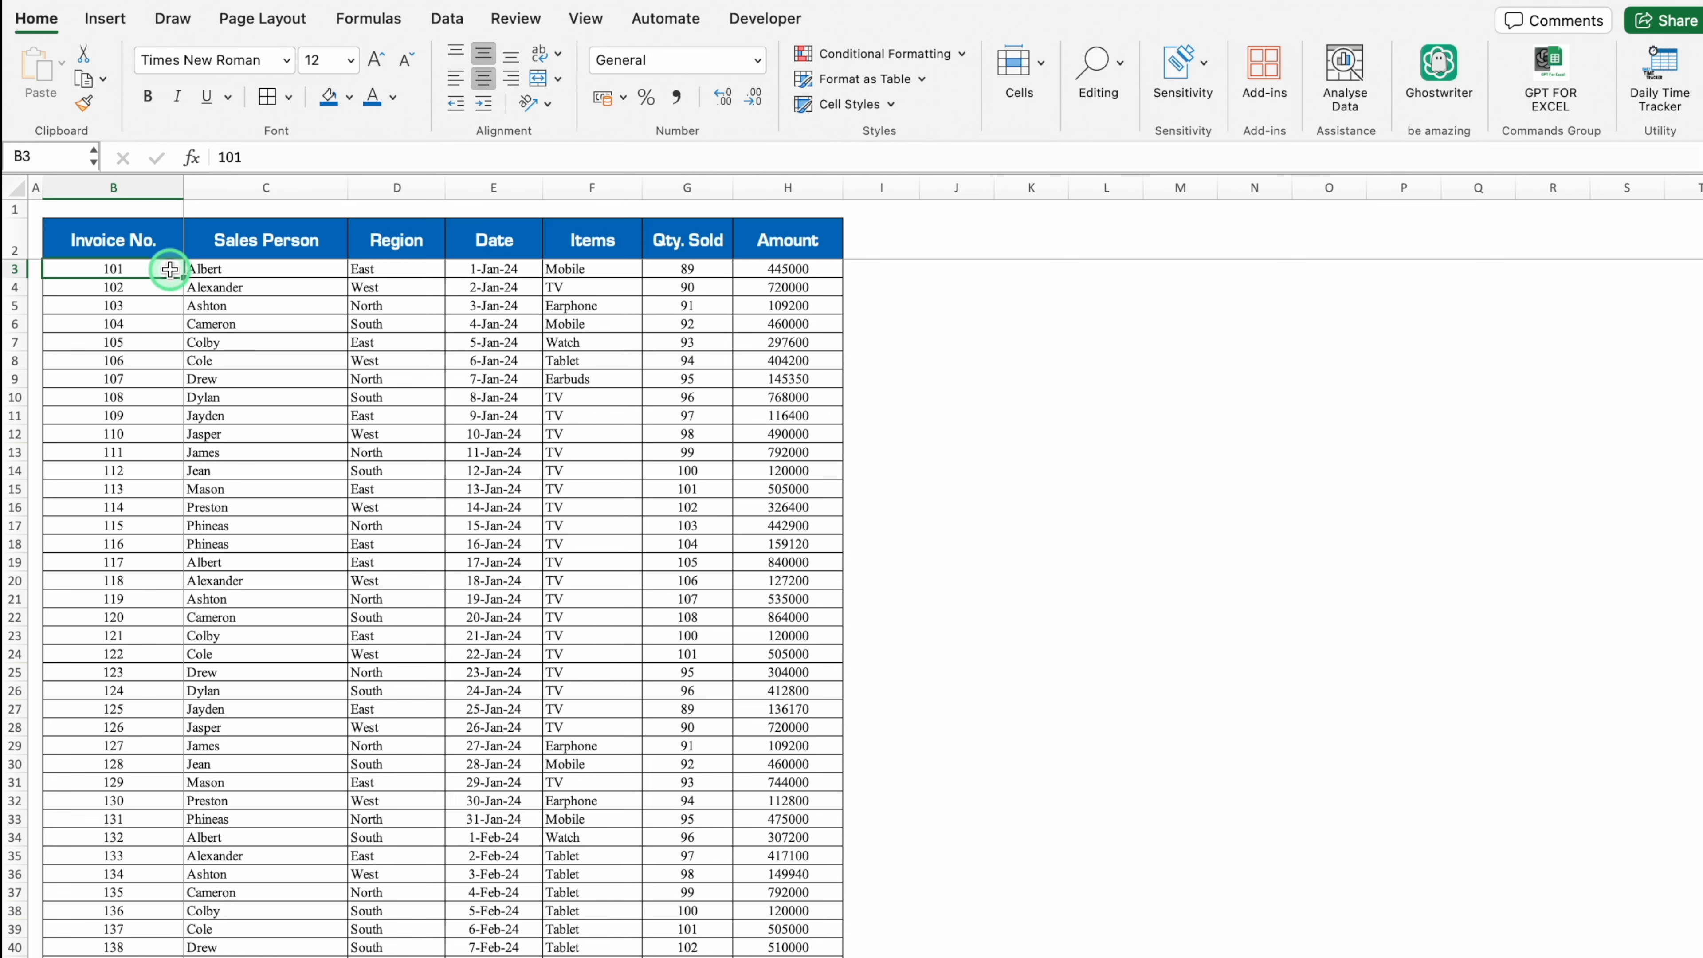
key("ctrl+a")
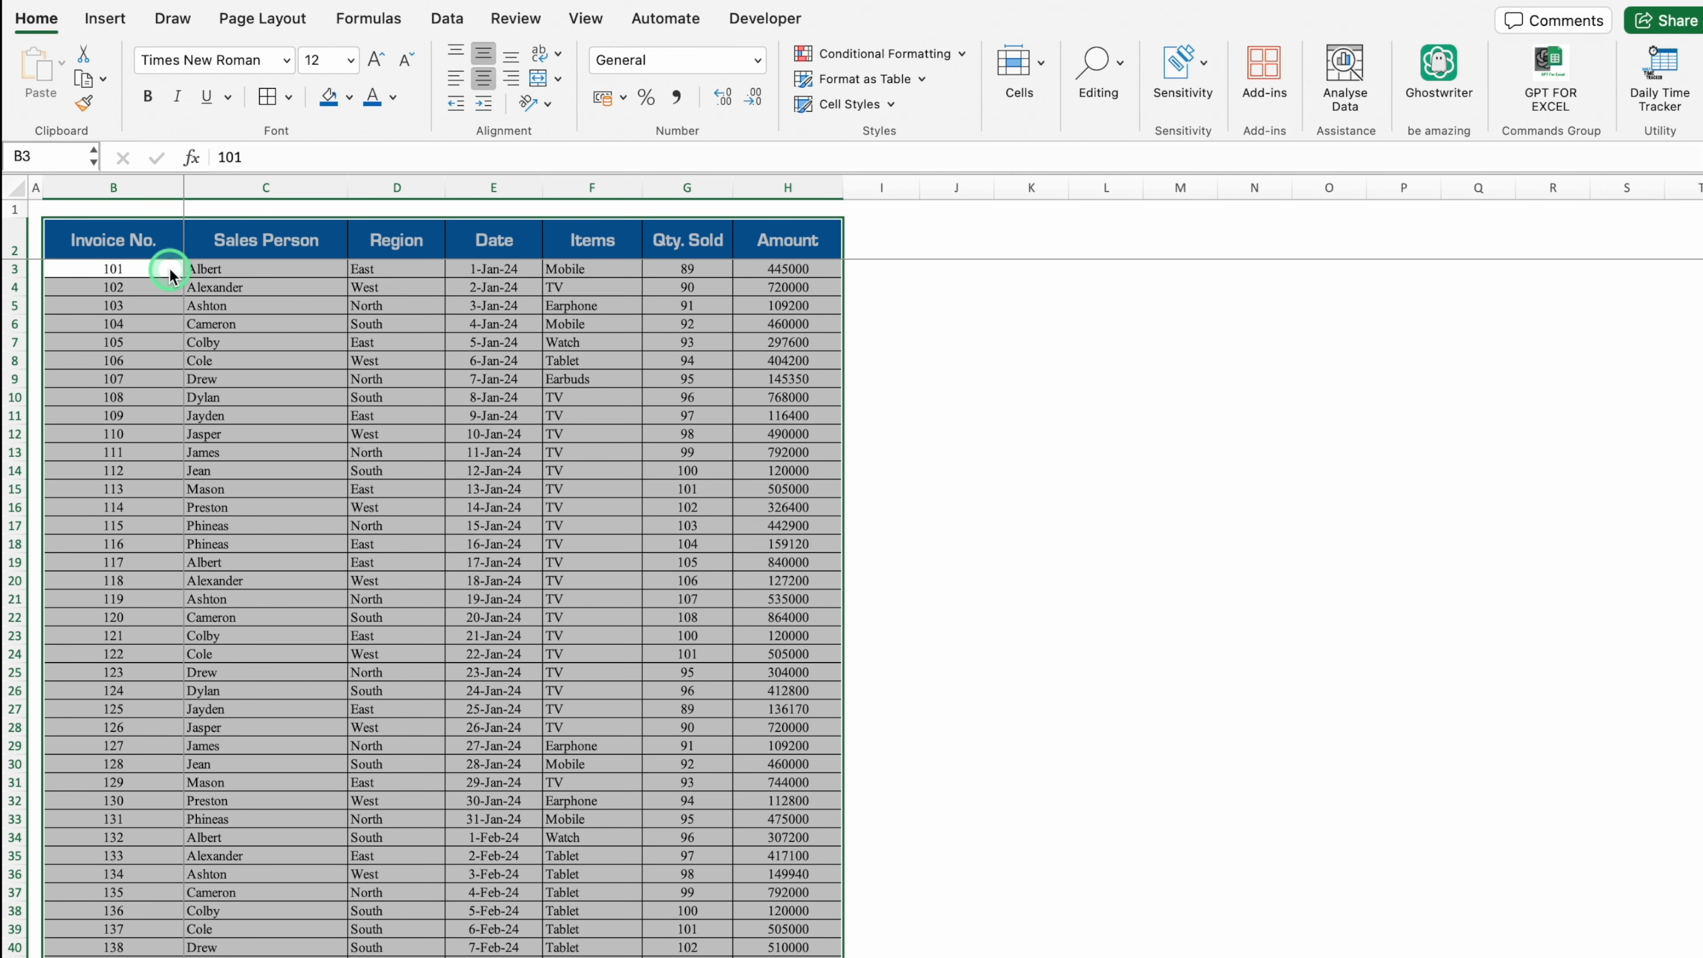
key("ctrl+t")
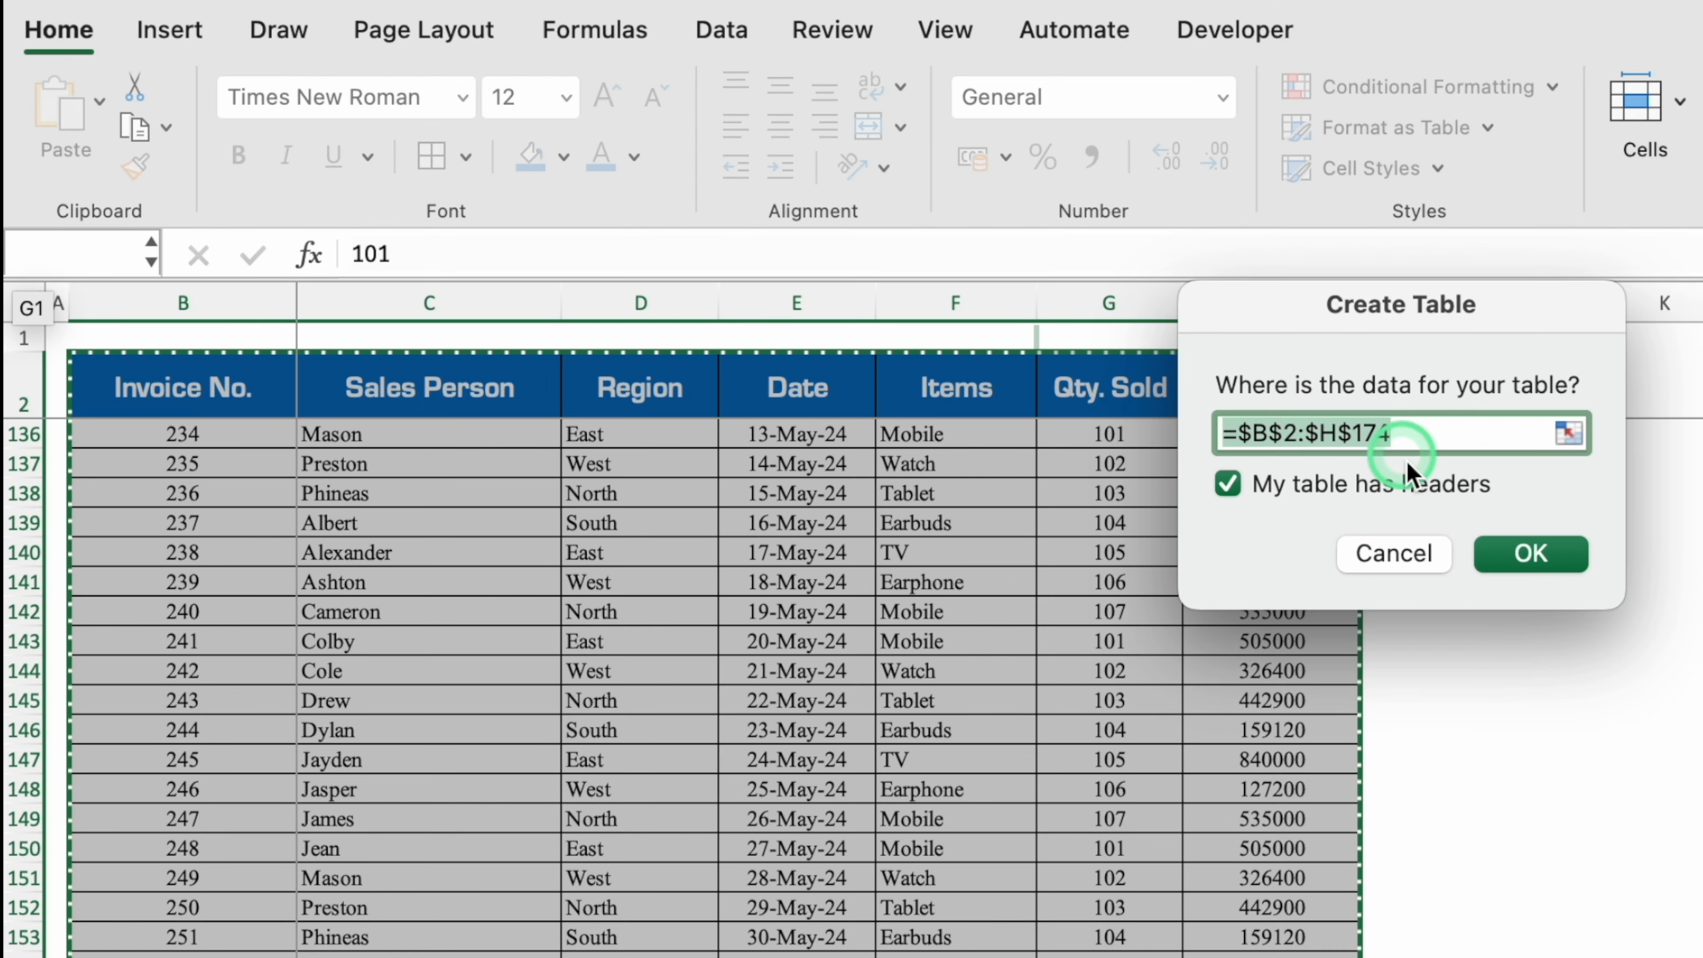
left_click(1531, 553)
left_click(1622, 552)
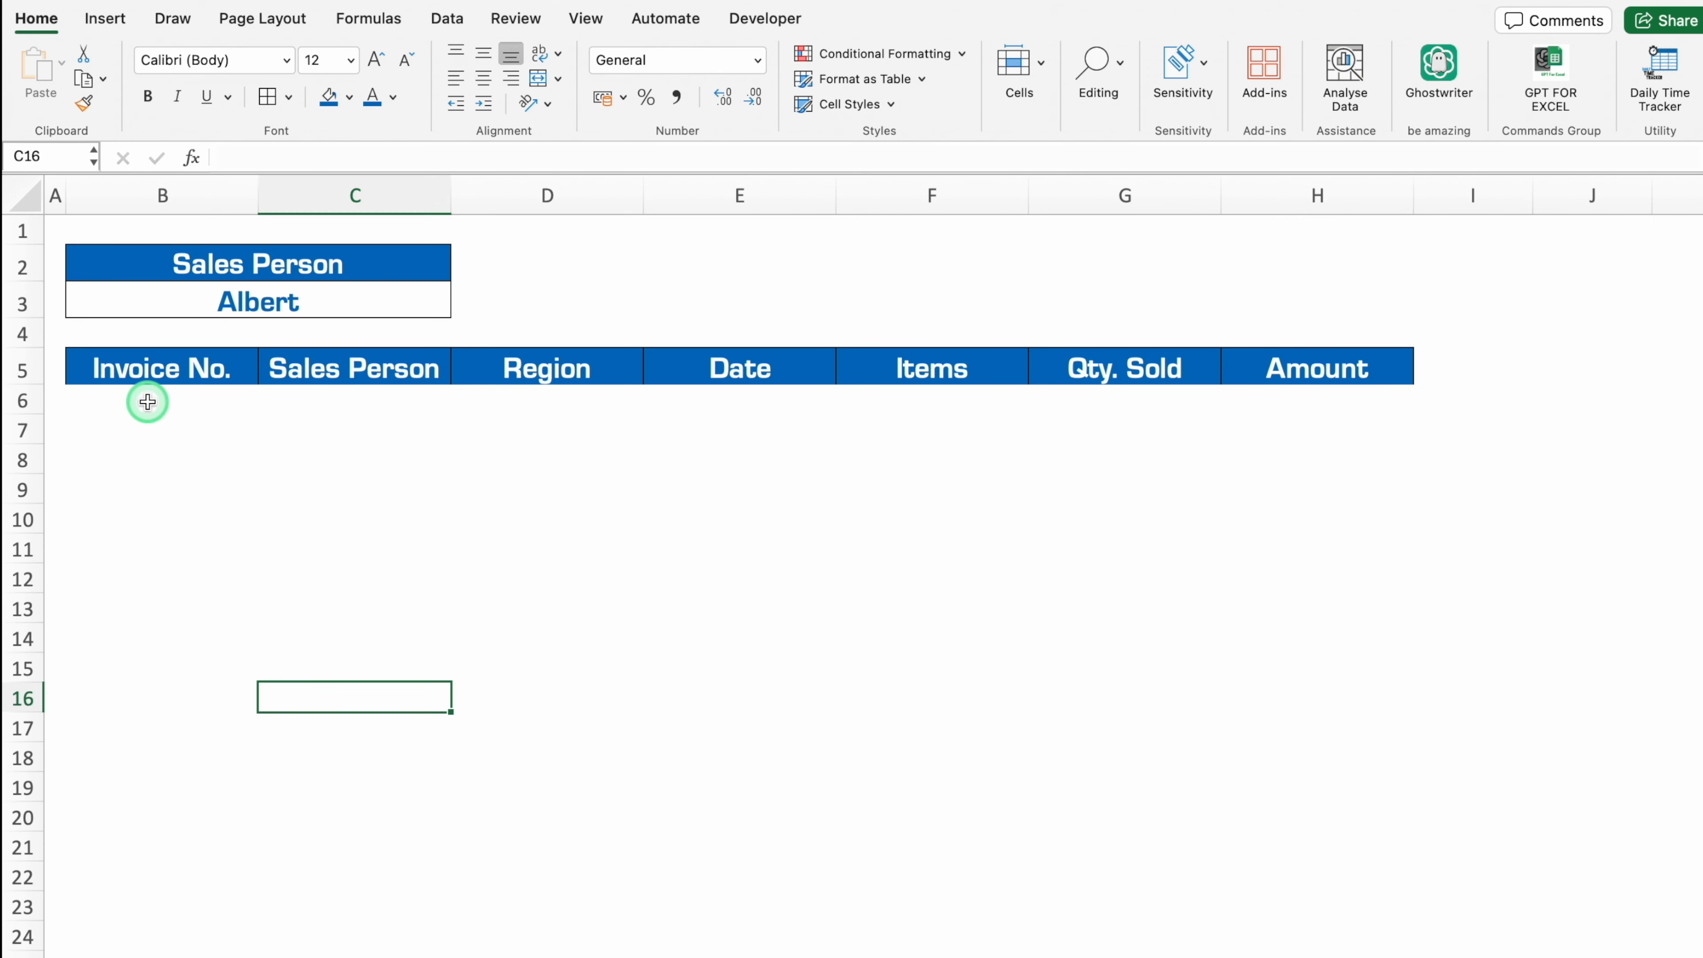
Start a FILTER formula in B6 of Sheet1 with the absolute array 'Data Entry'!$B:$H
left_click(148, 401)
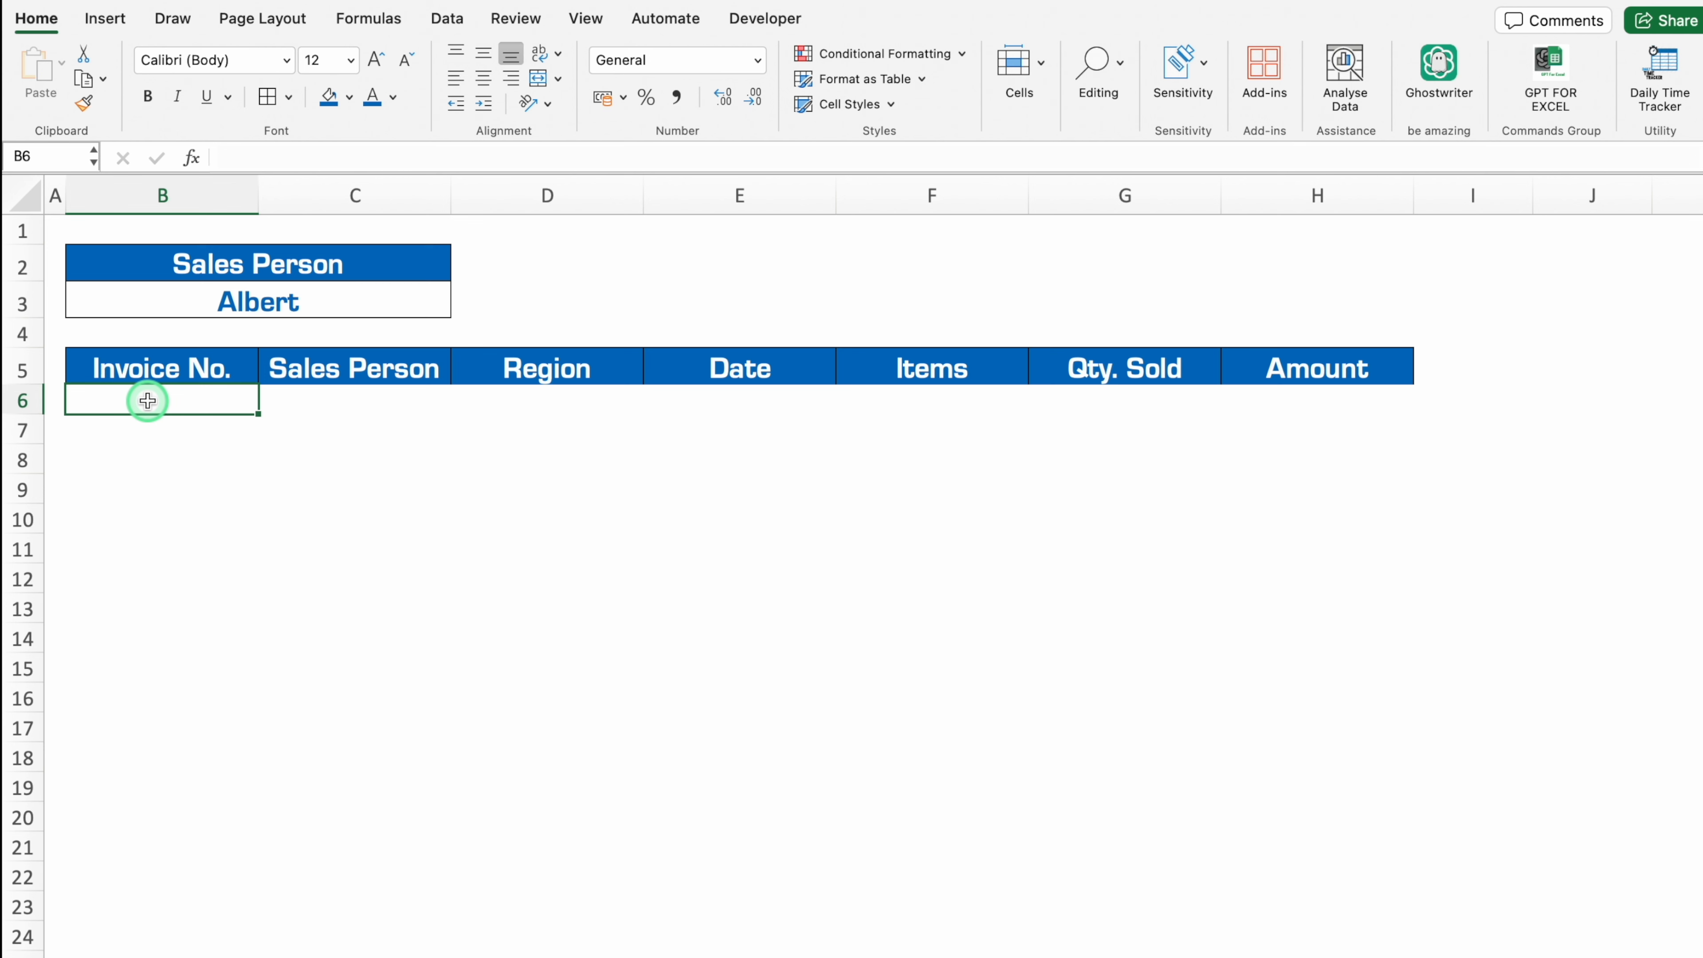
type("=")
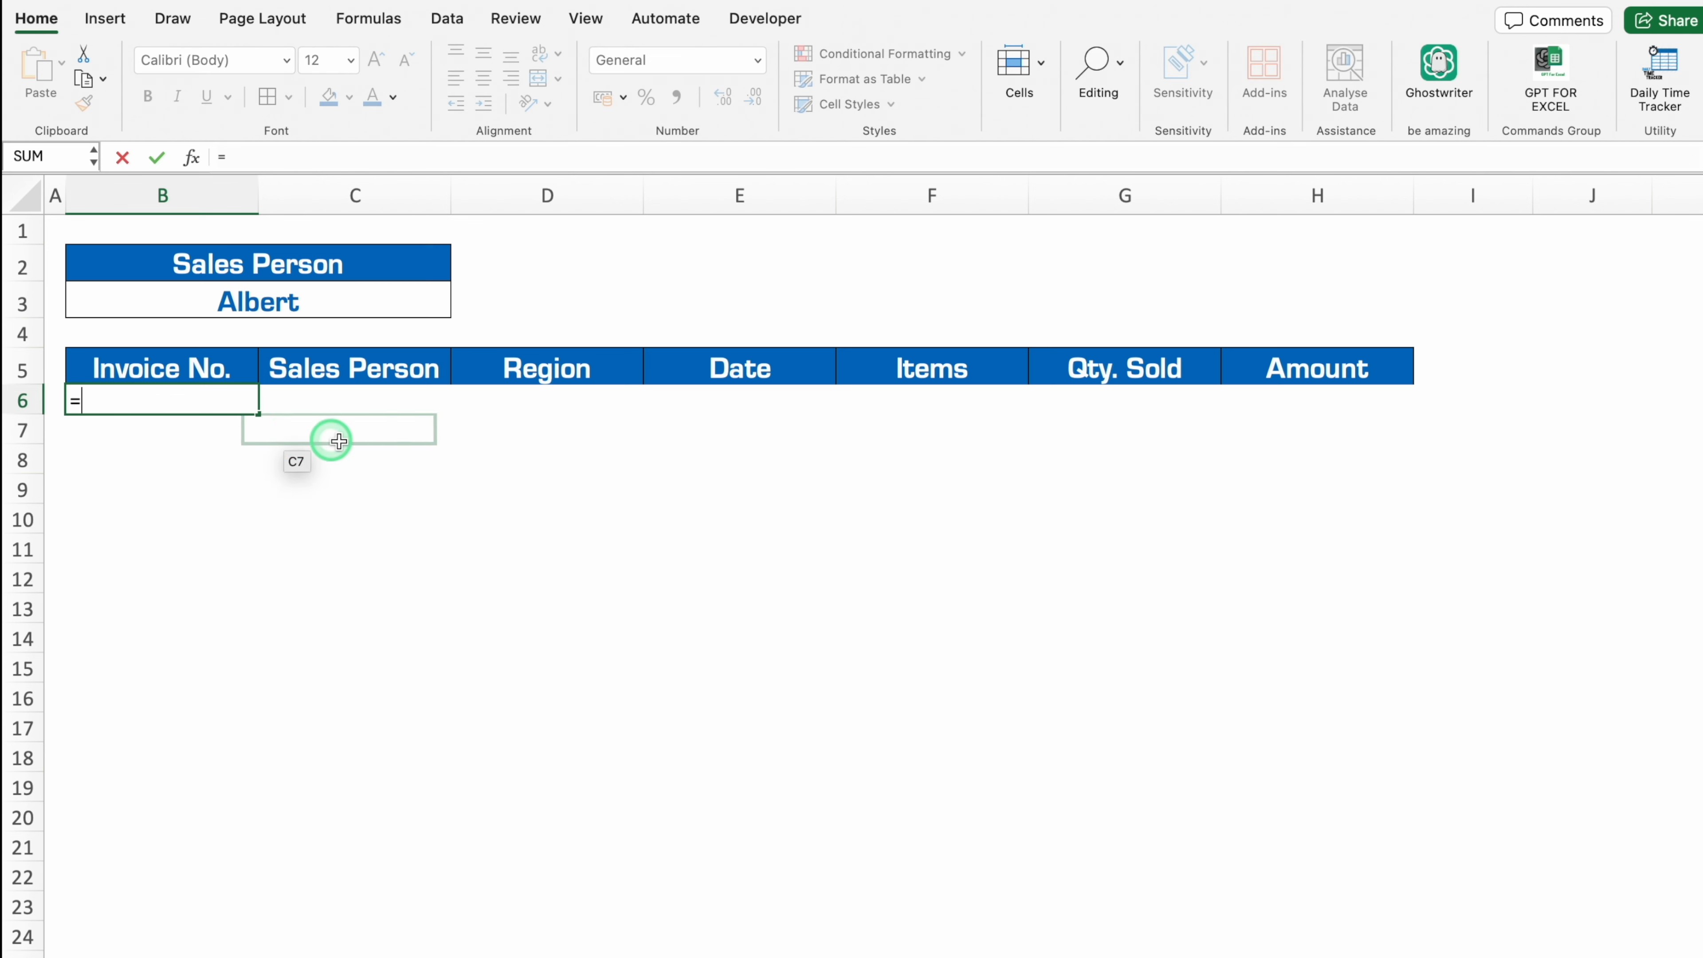
type("filte")
double_click(127, 451)
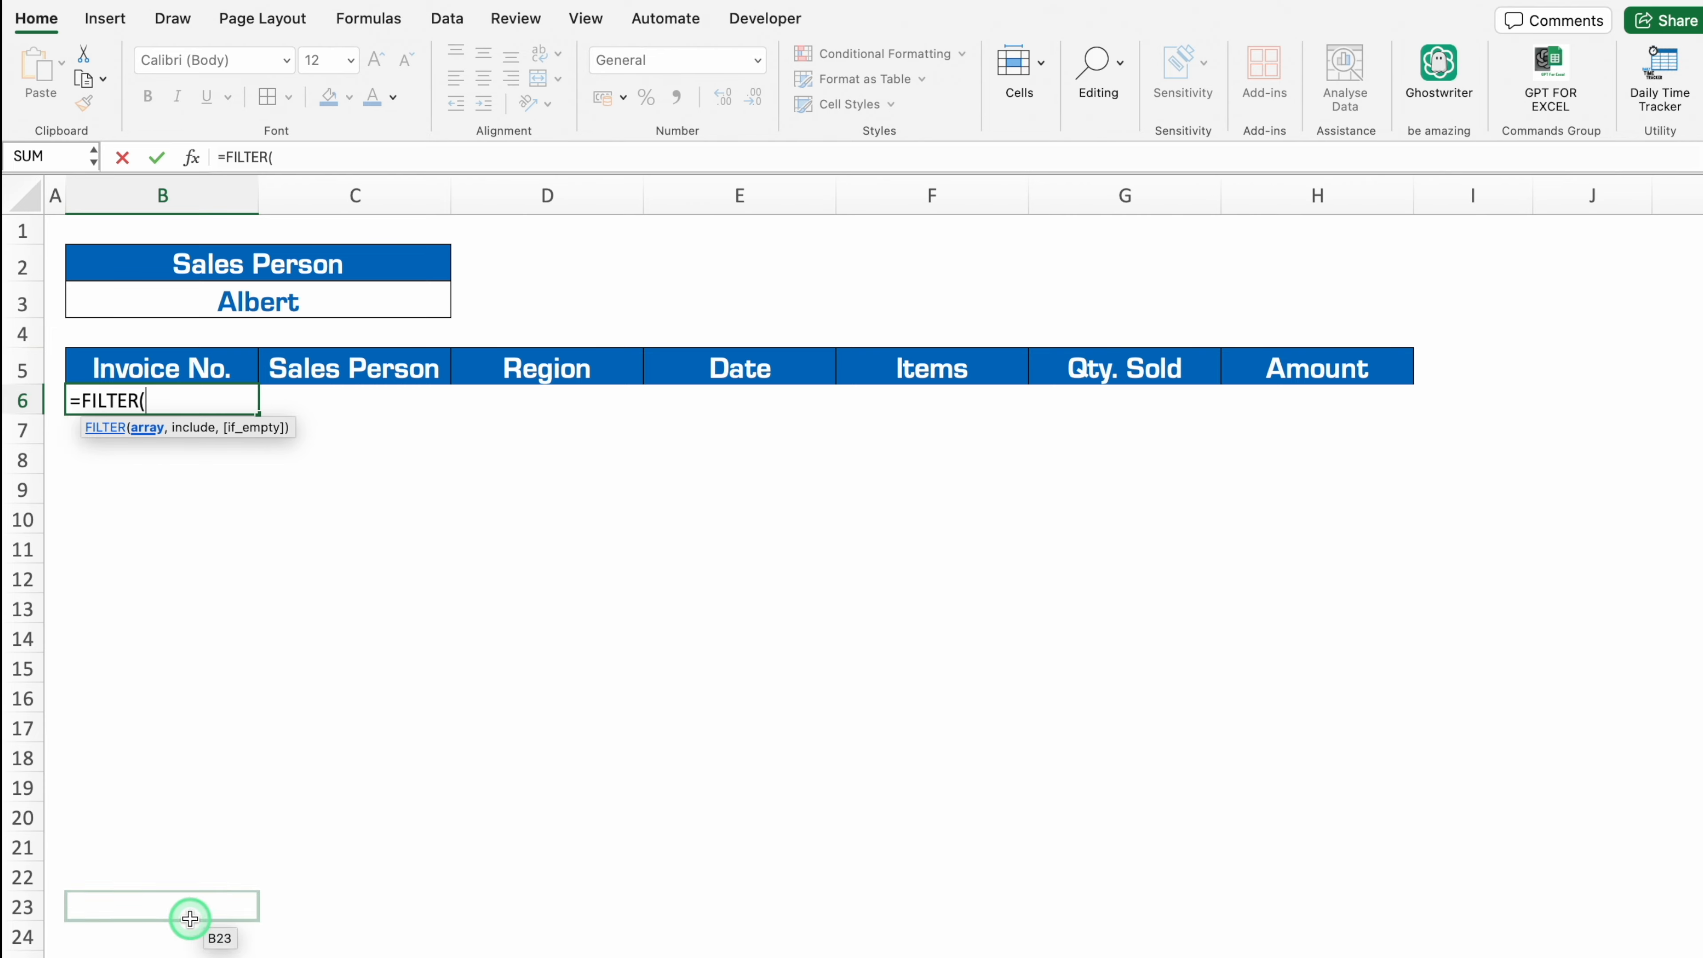
key("ctrl+Page_Up")
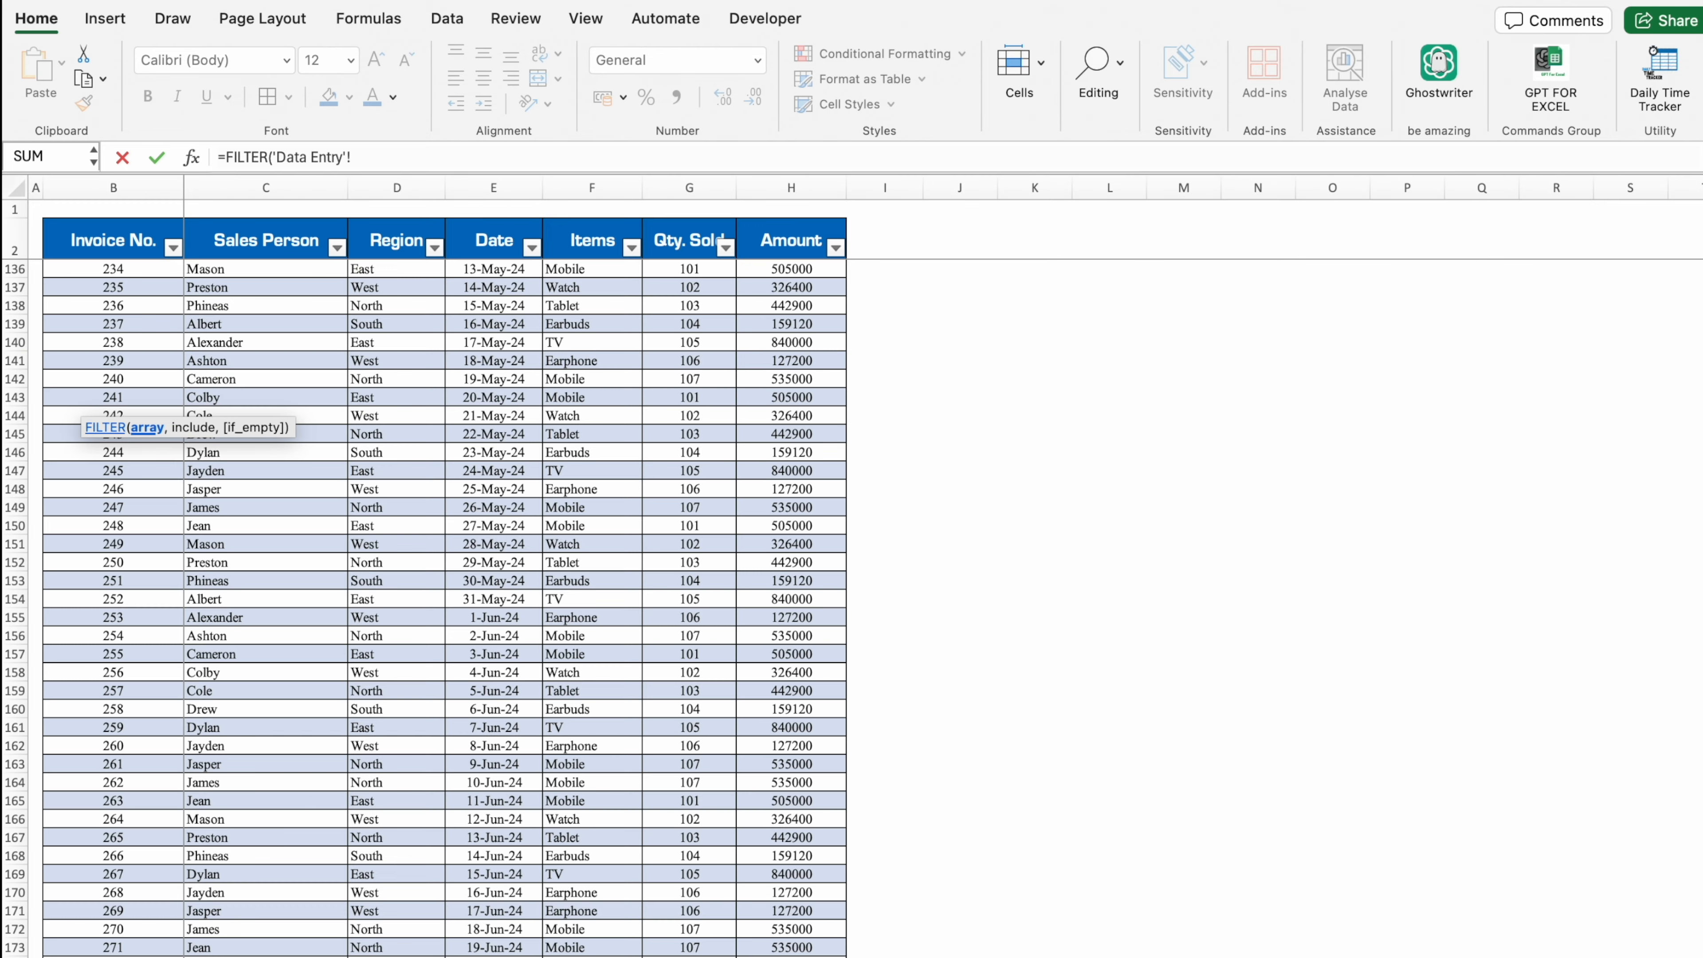
left_click_drag(113, 188, 797, 190)
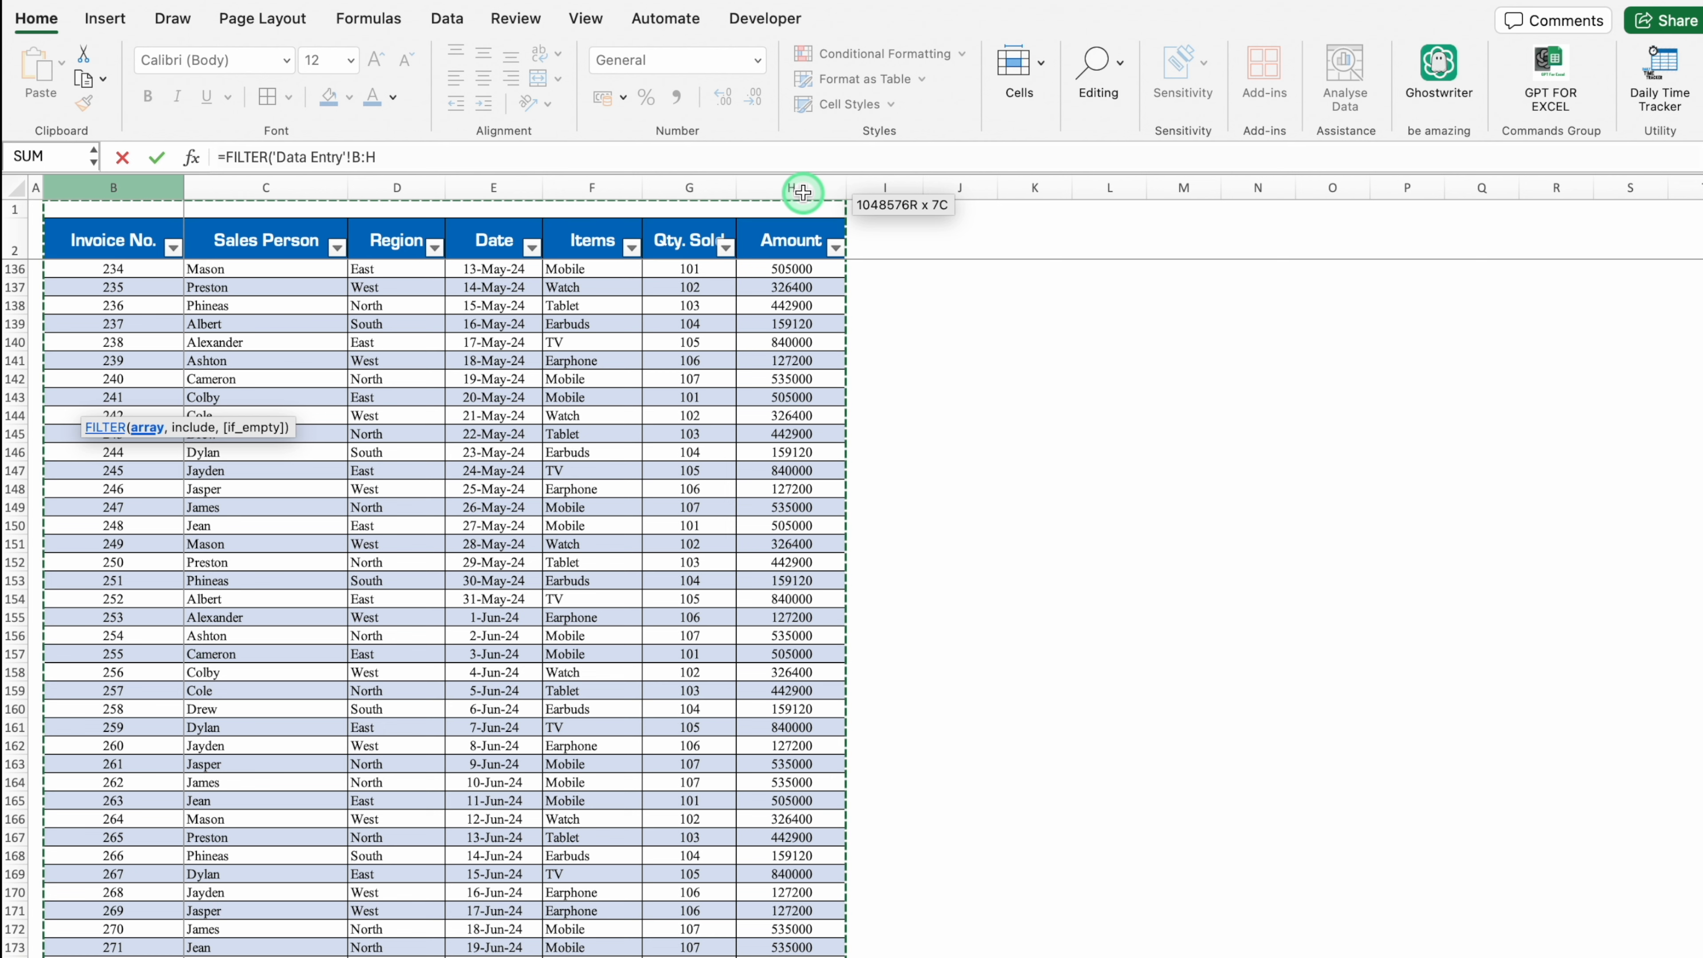
key("F4")
type(",")
Complete the FILTER formula with the condition 'Data Entry'!$C:$C=Sheet1!B3 and enter it
left_click(311, 362)
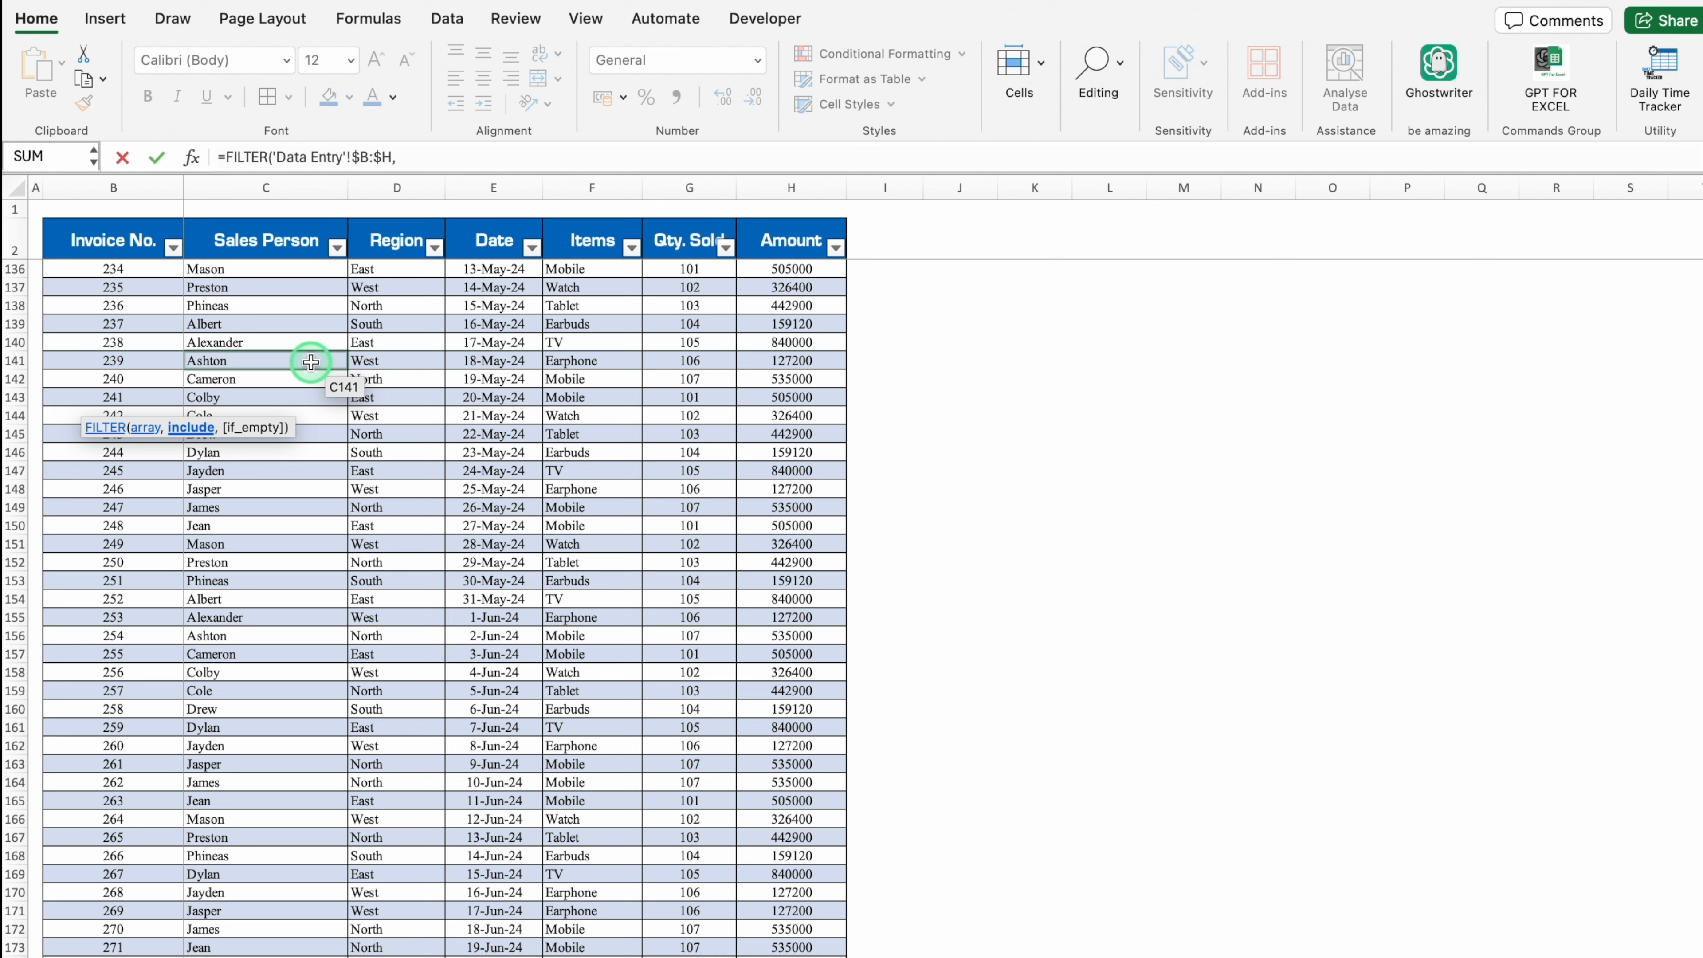
left_click(262, 188)
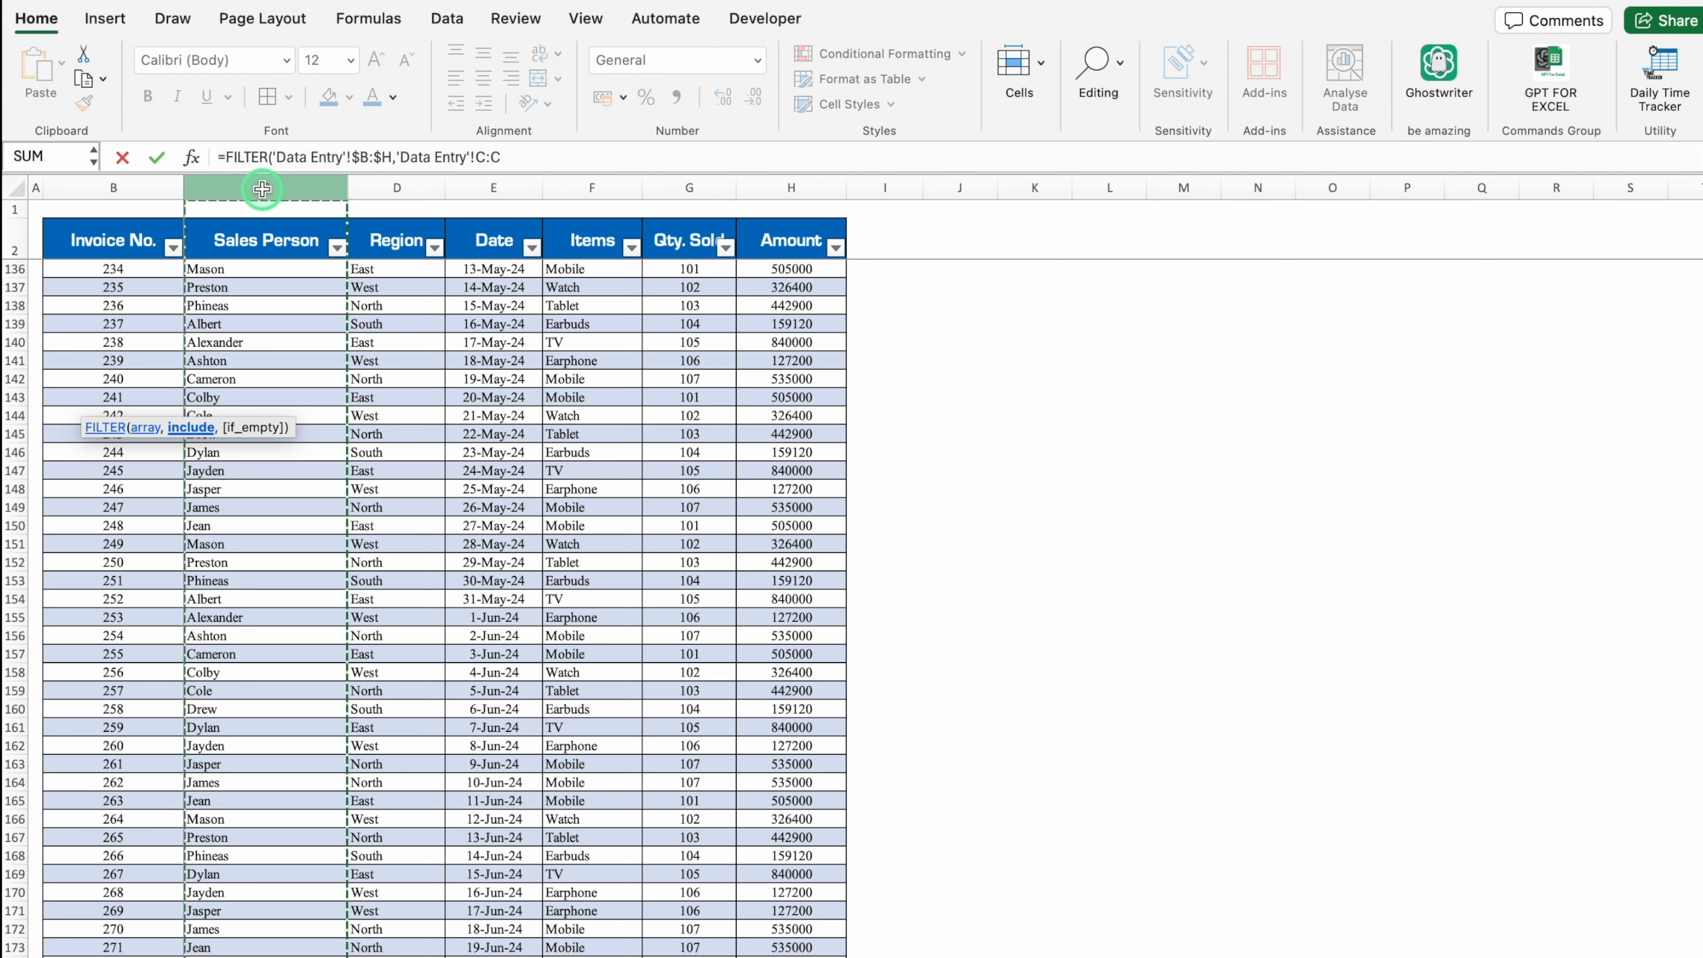
key("F4")
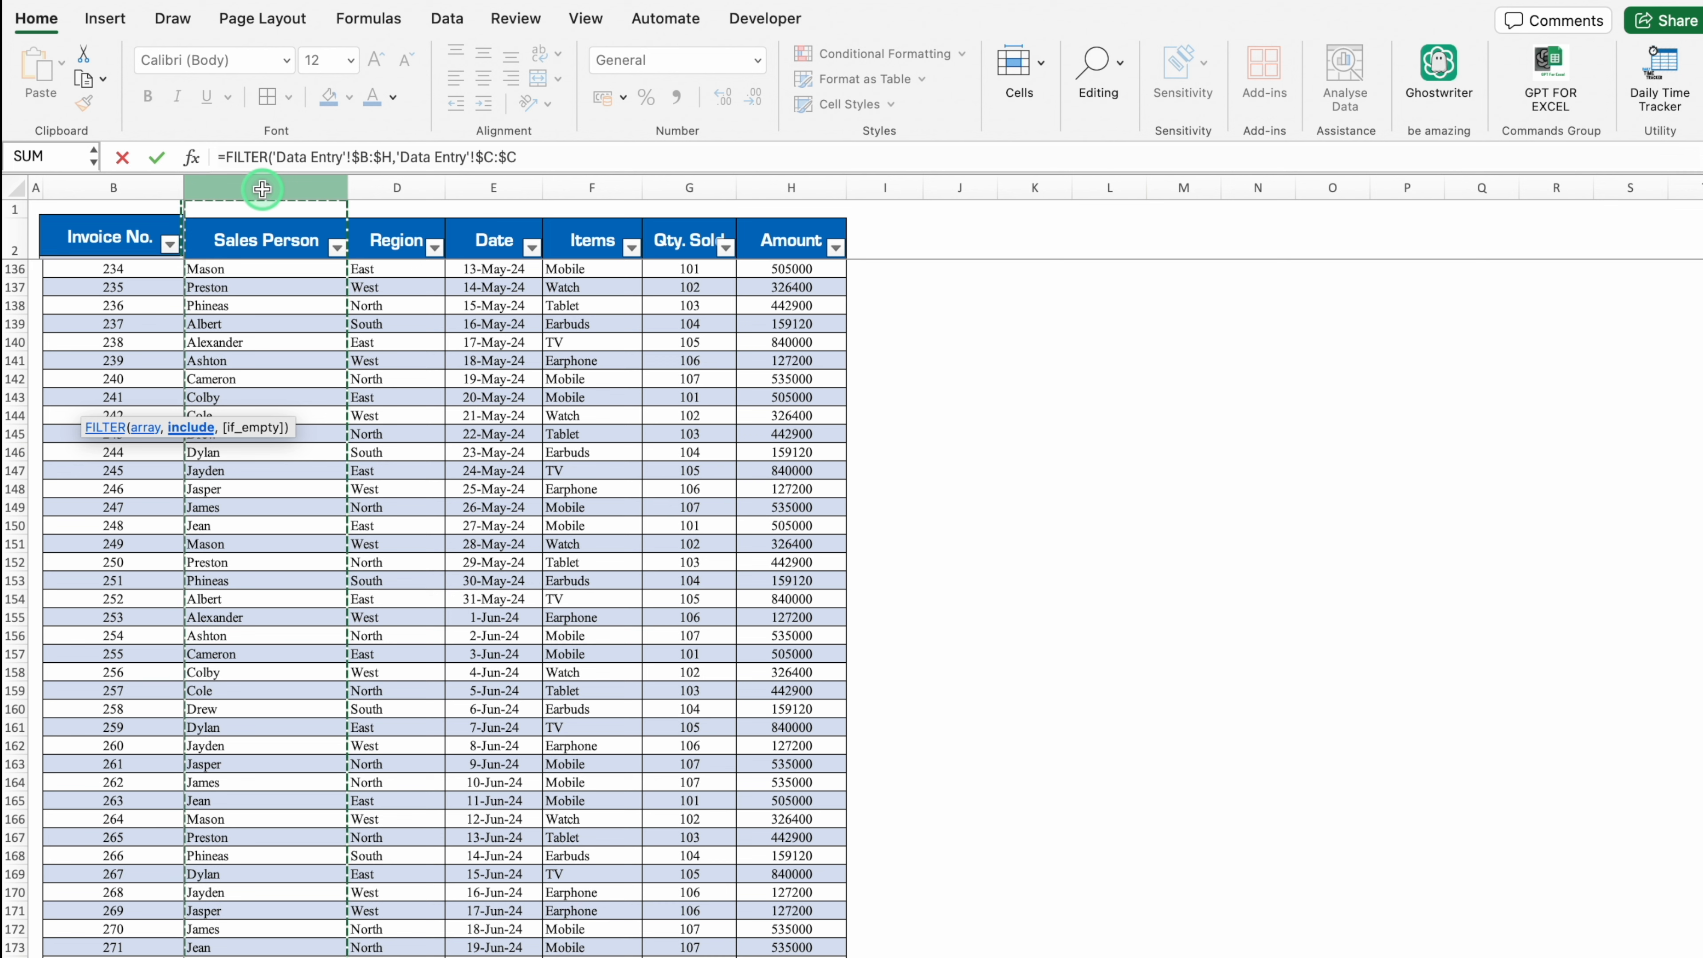
type("=")
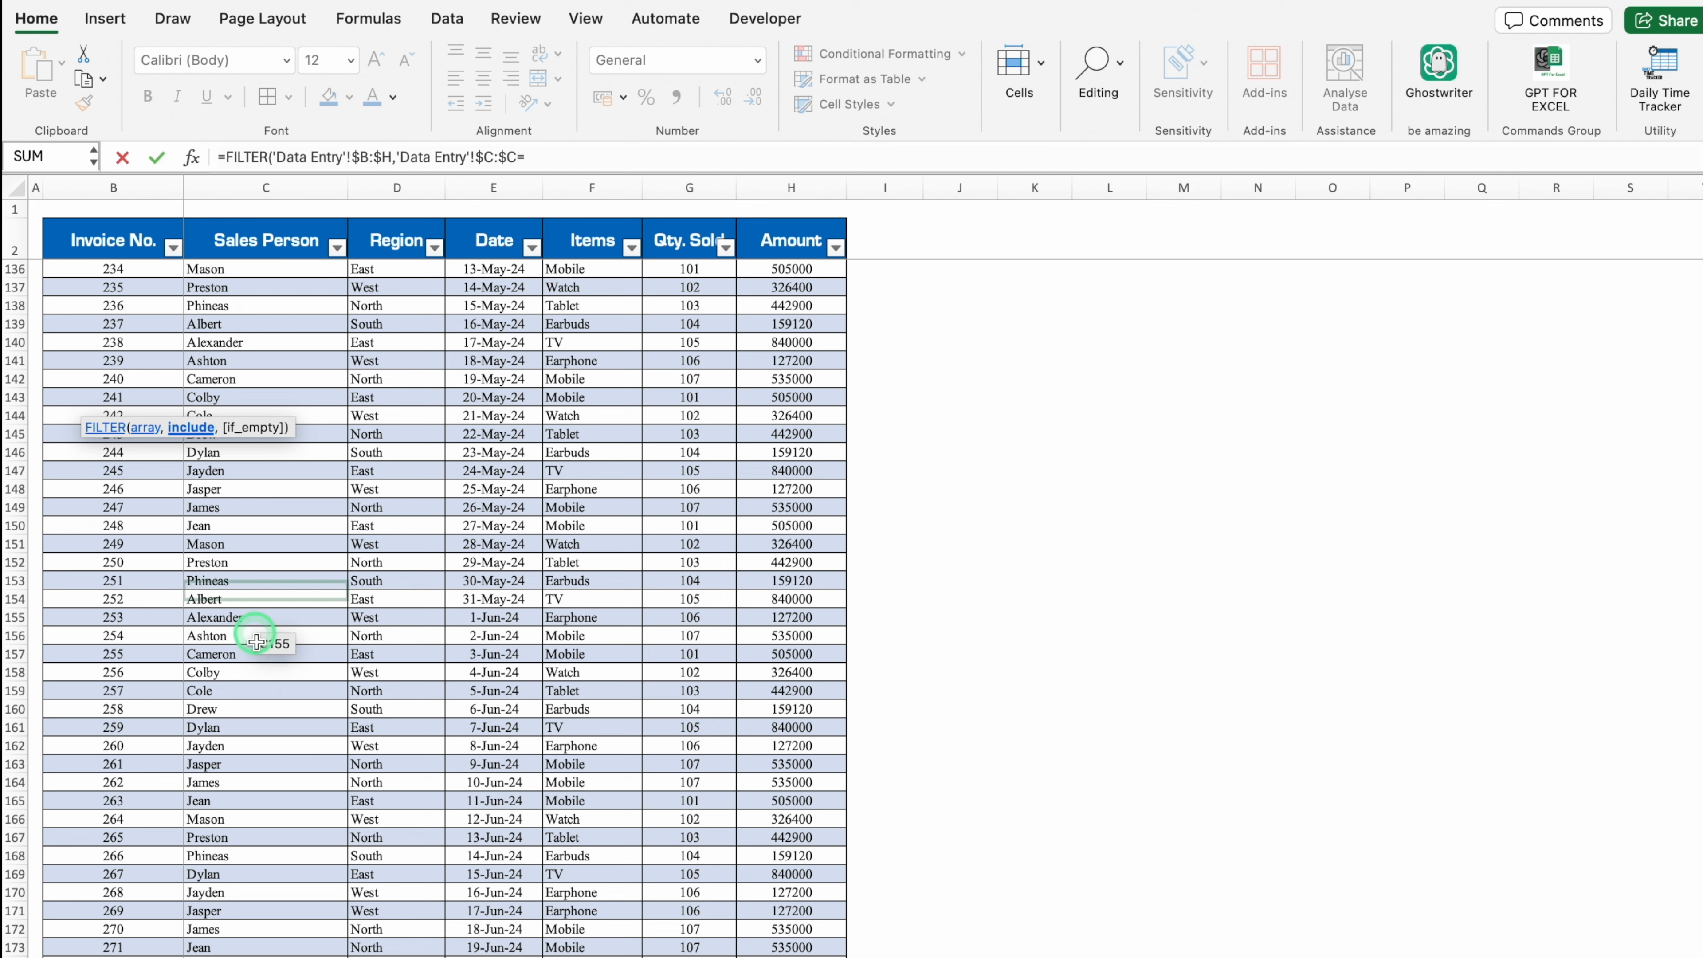
left_click(218, 955)
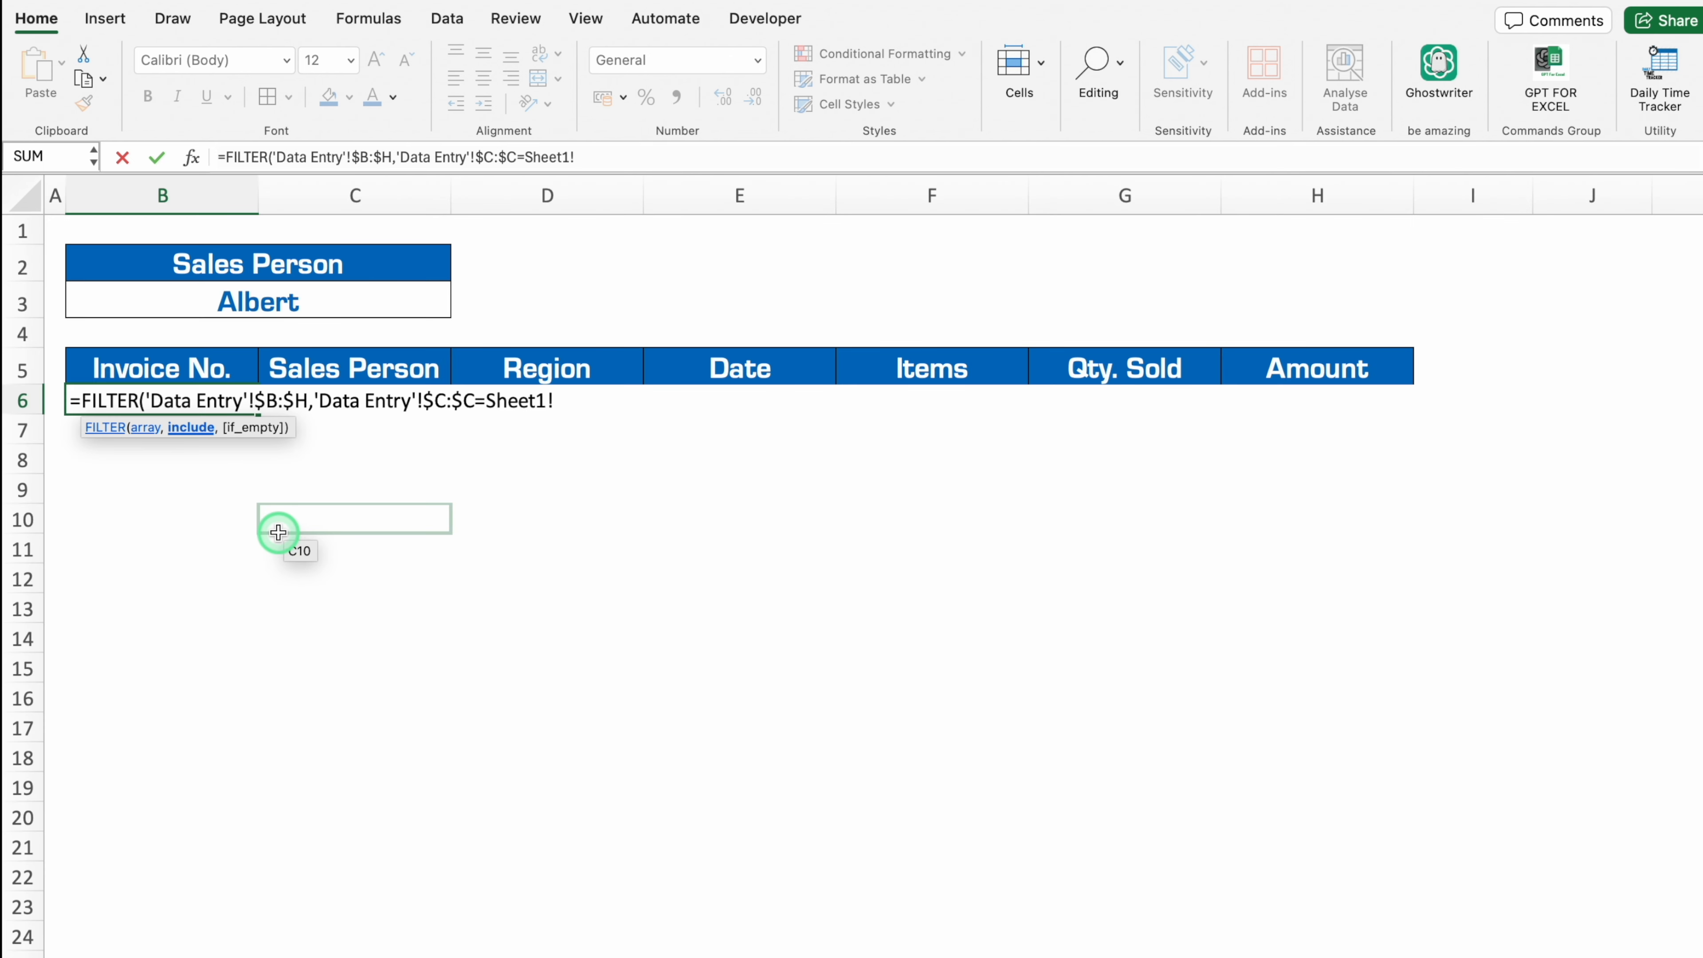
left_click(240, 308)
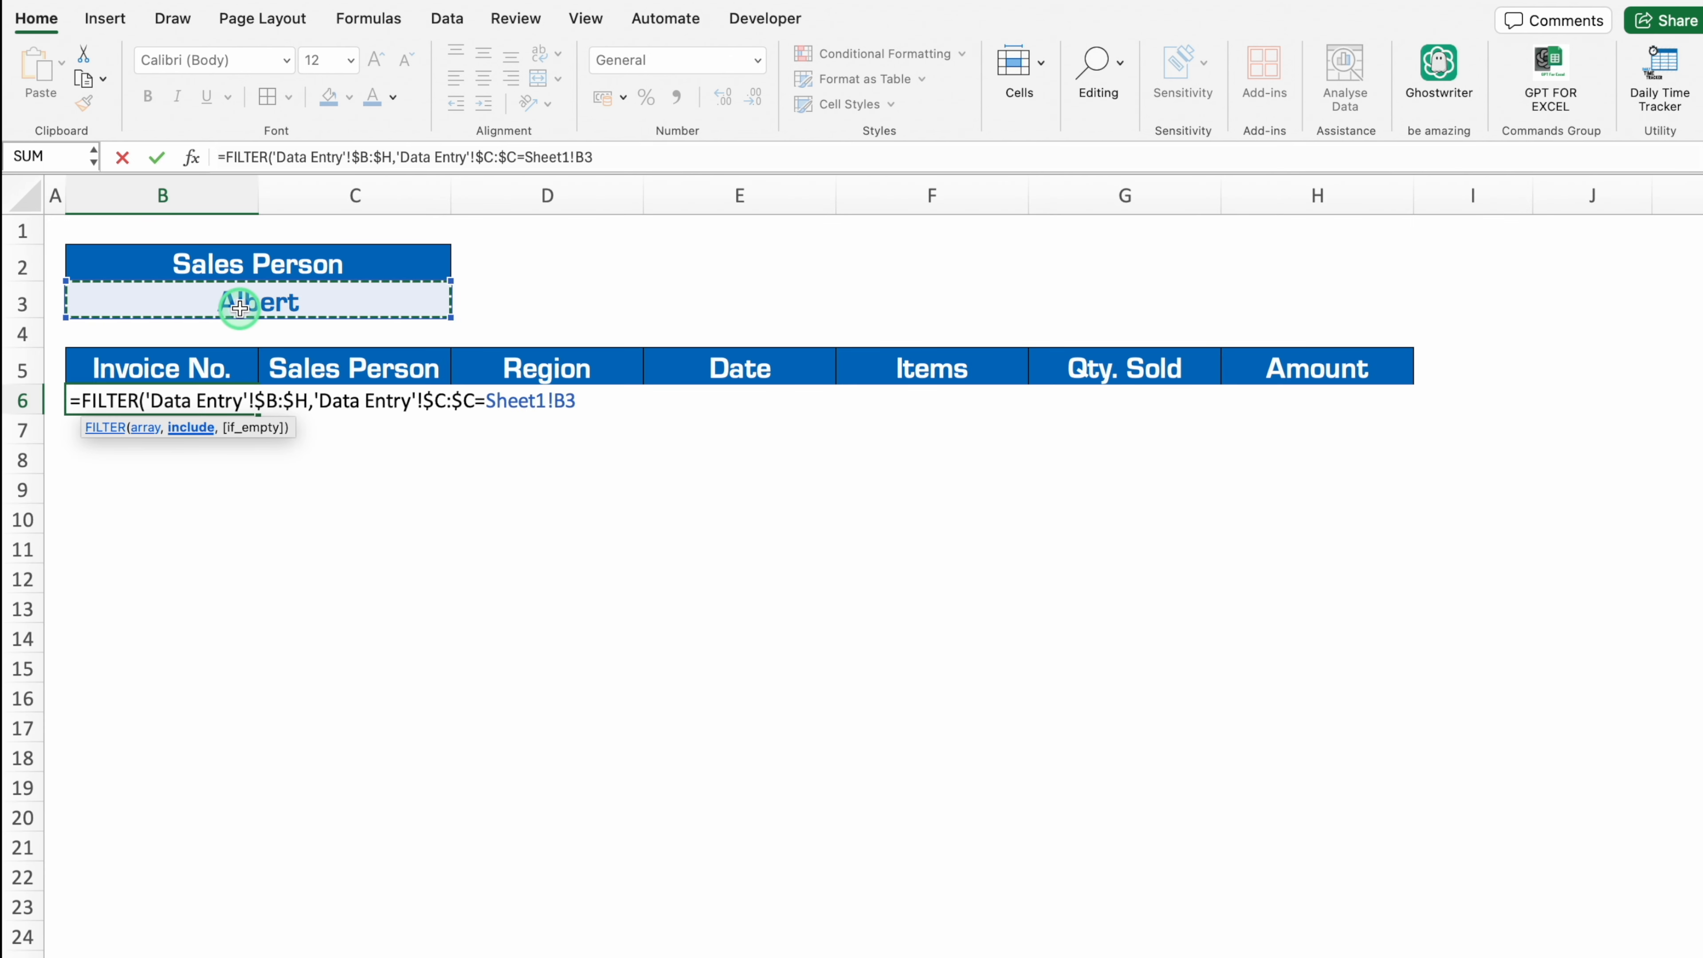
type(")")
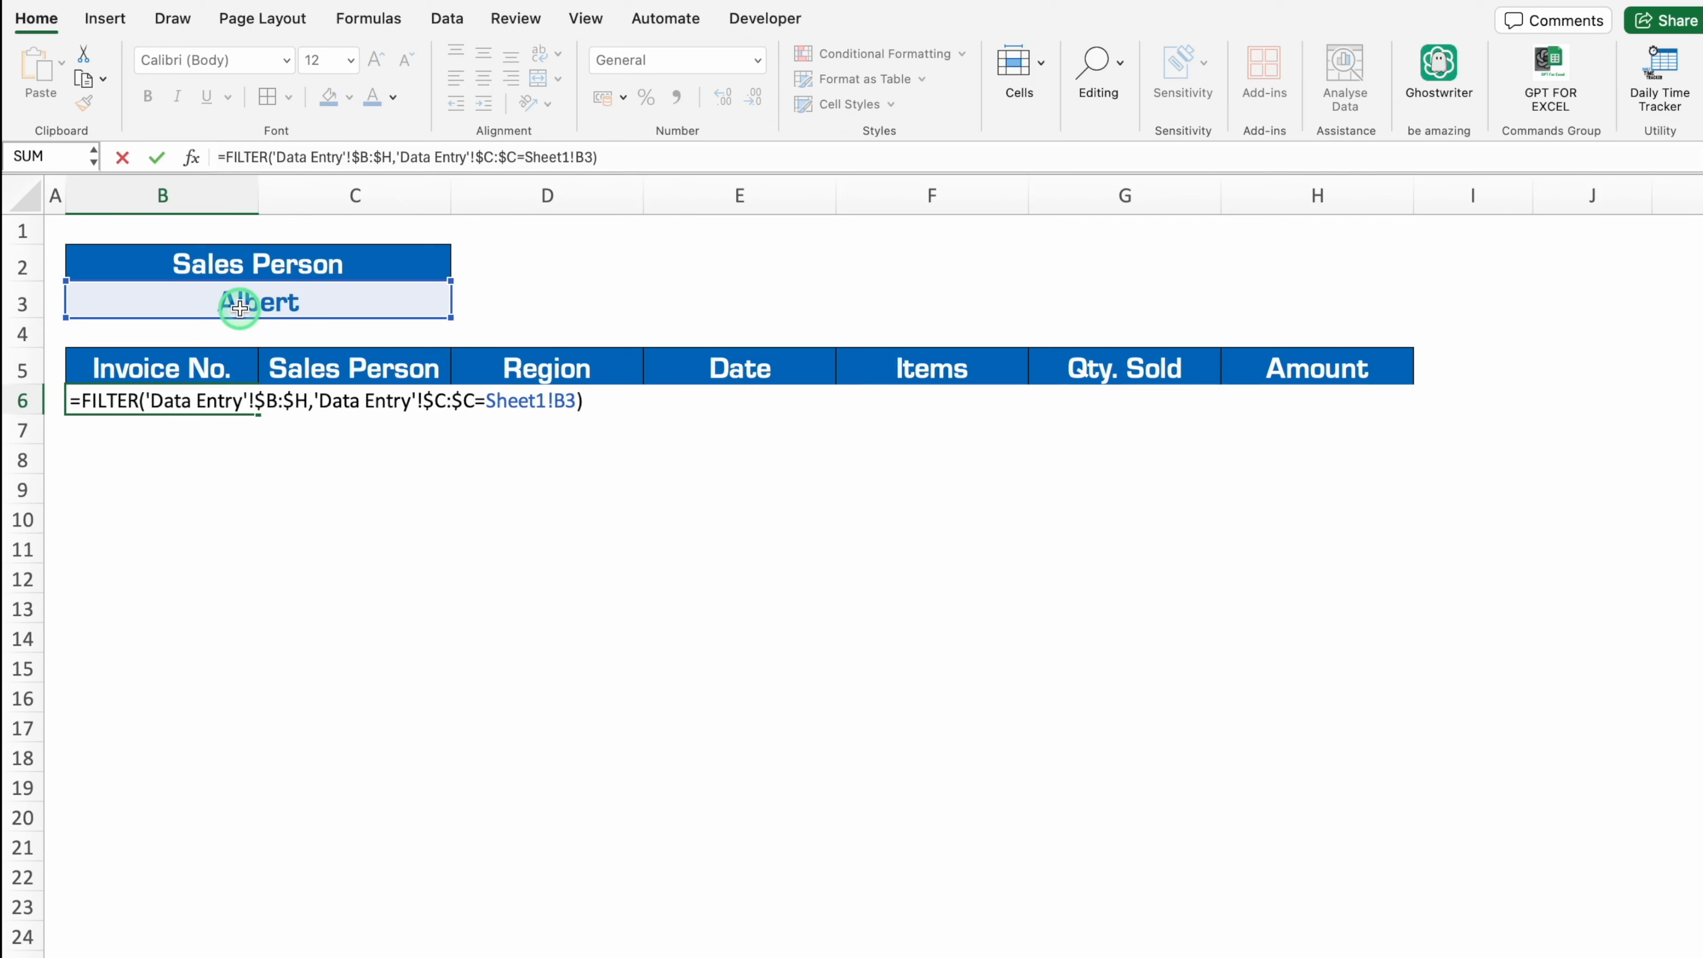
key("Return")
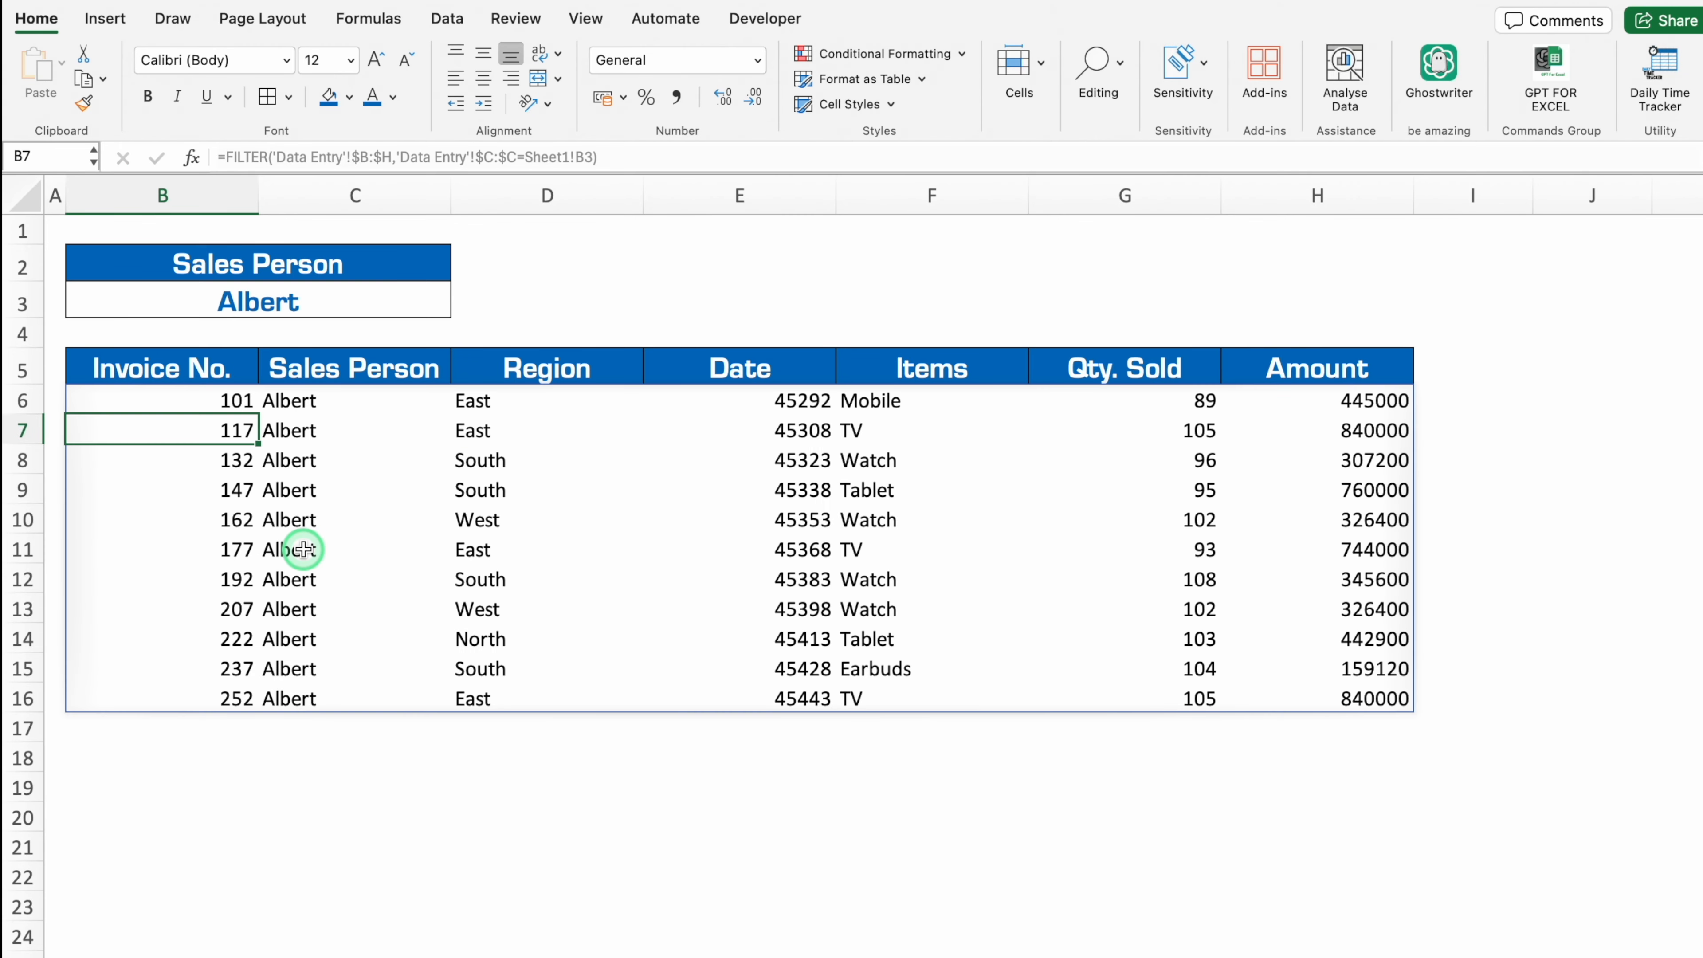
Centre the contents of columns B through H horizontally and vertically
left_click(161, 196)
left_click_drag(327, 184, 1274, 203)
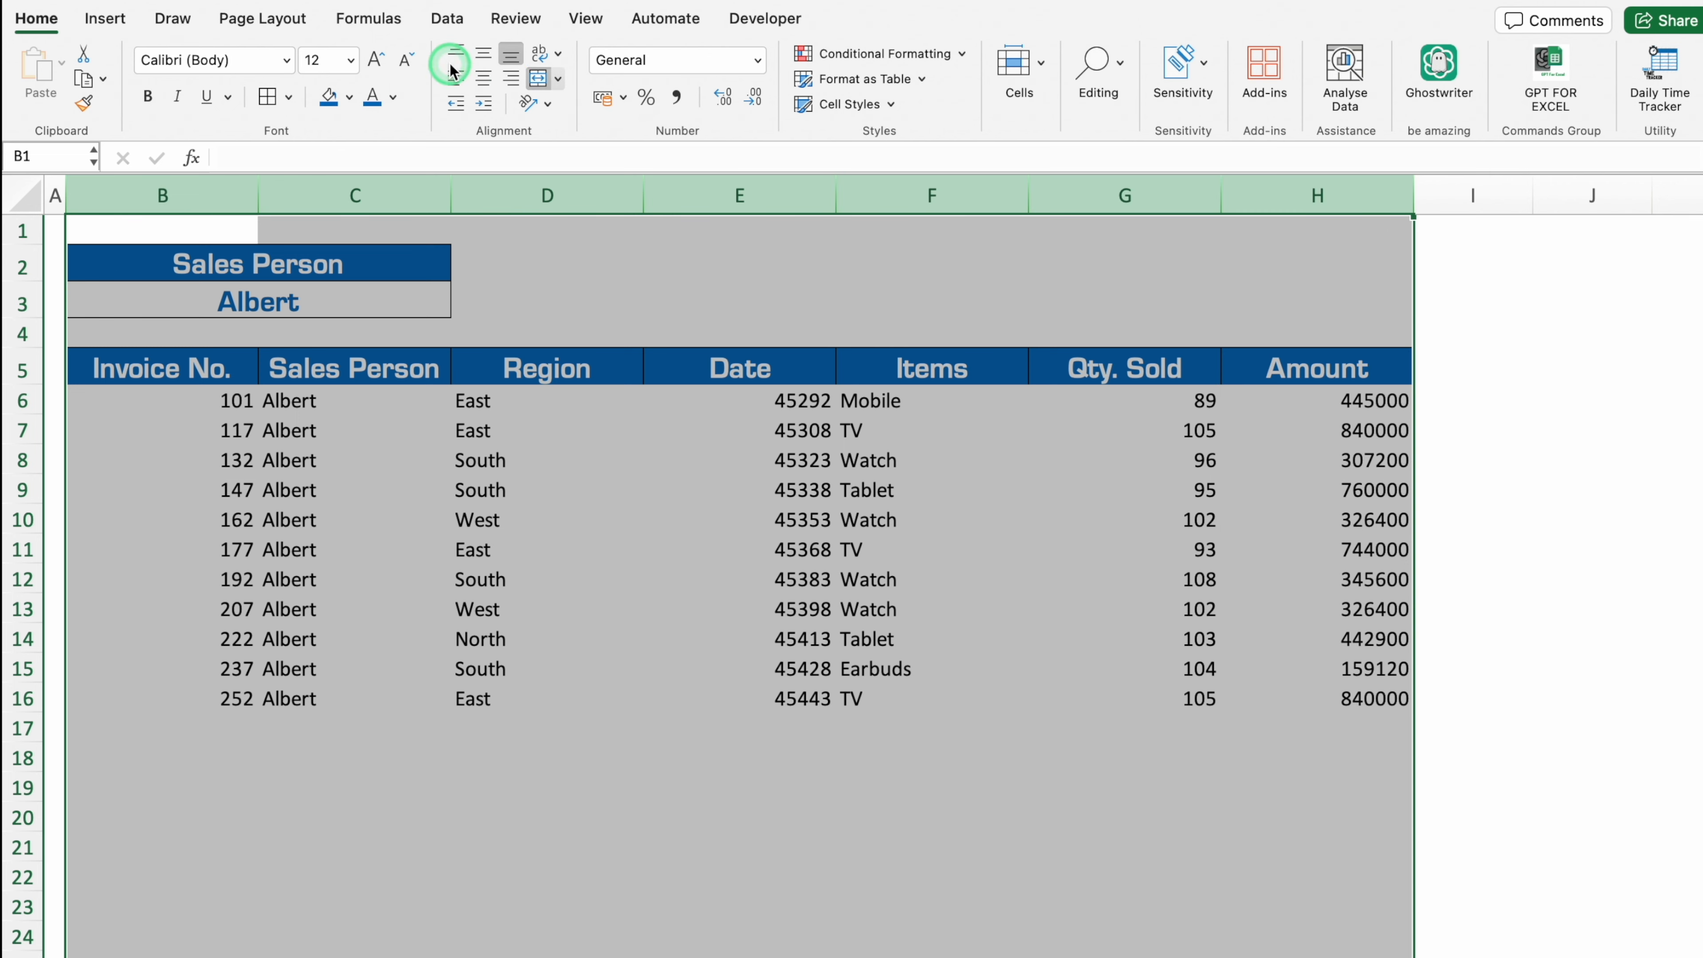
left_click(484, 79)
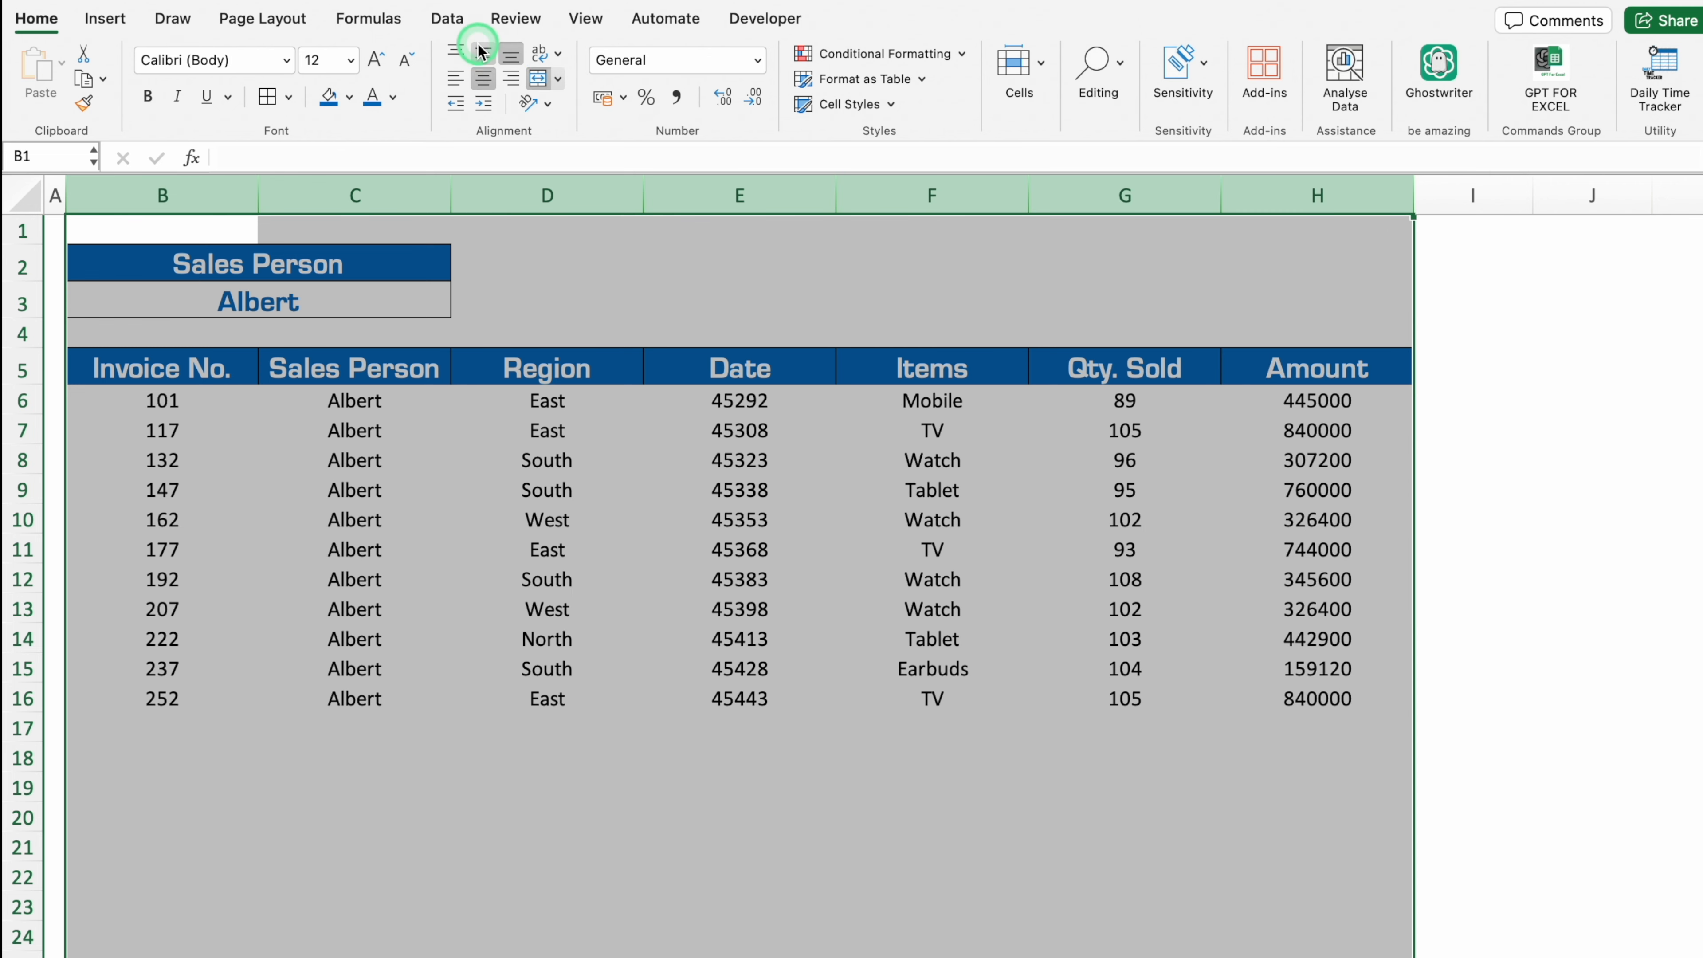
left_click(932, 263)
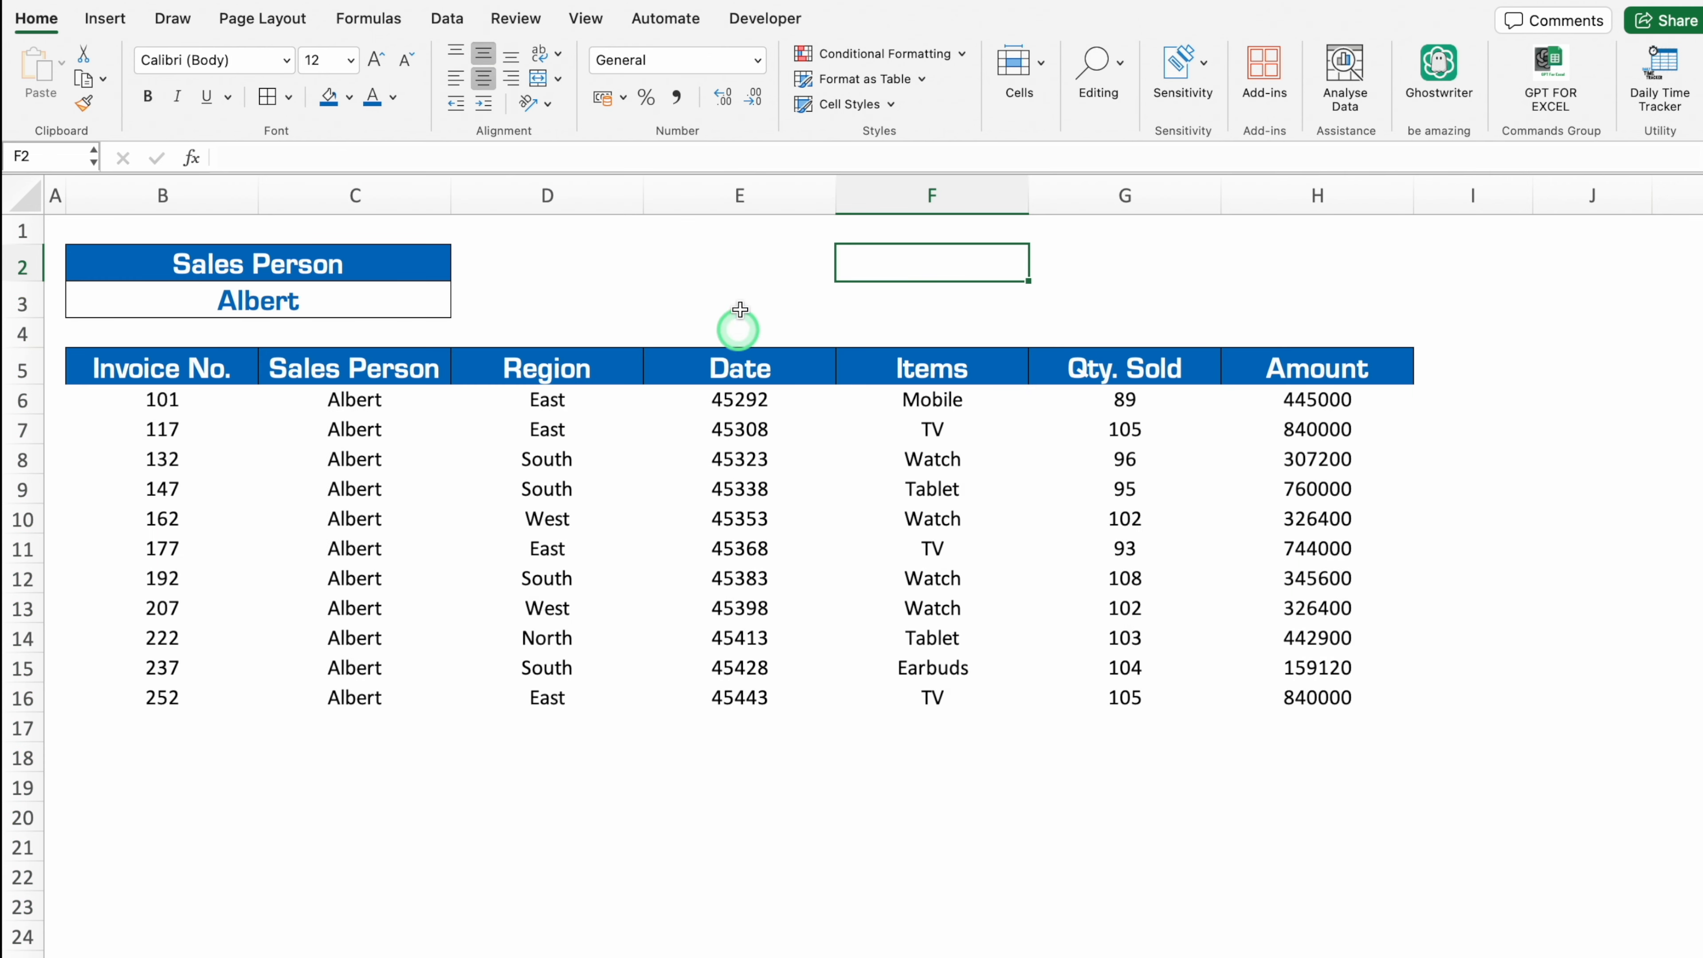
Format the Date column E with the 14-Mar-12 date type
left_click(735, 195)
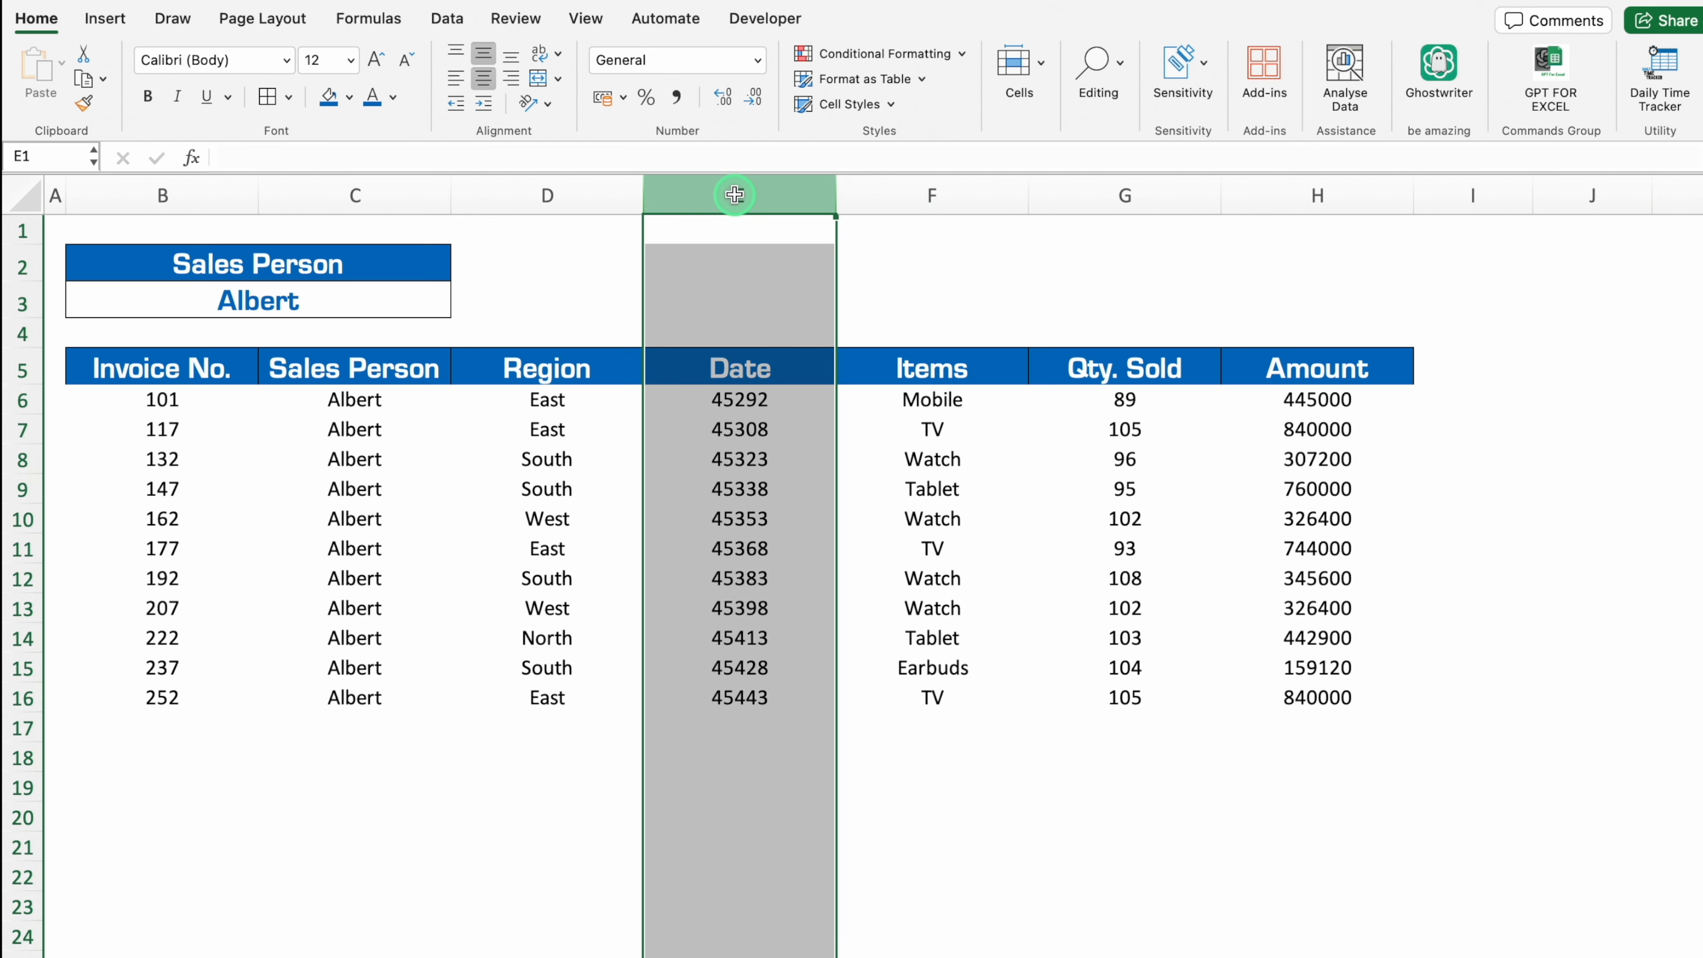
key("super+1")
left_click(589, 258)
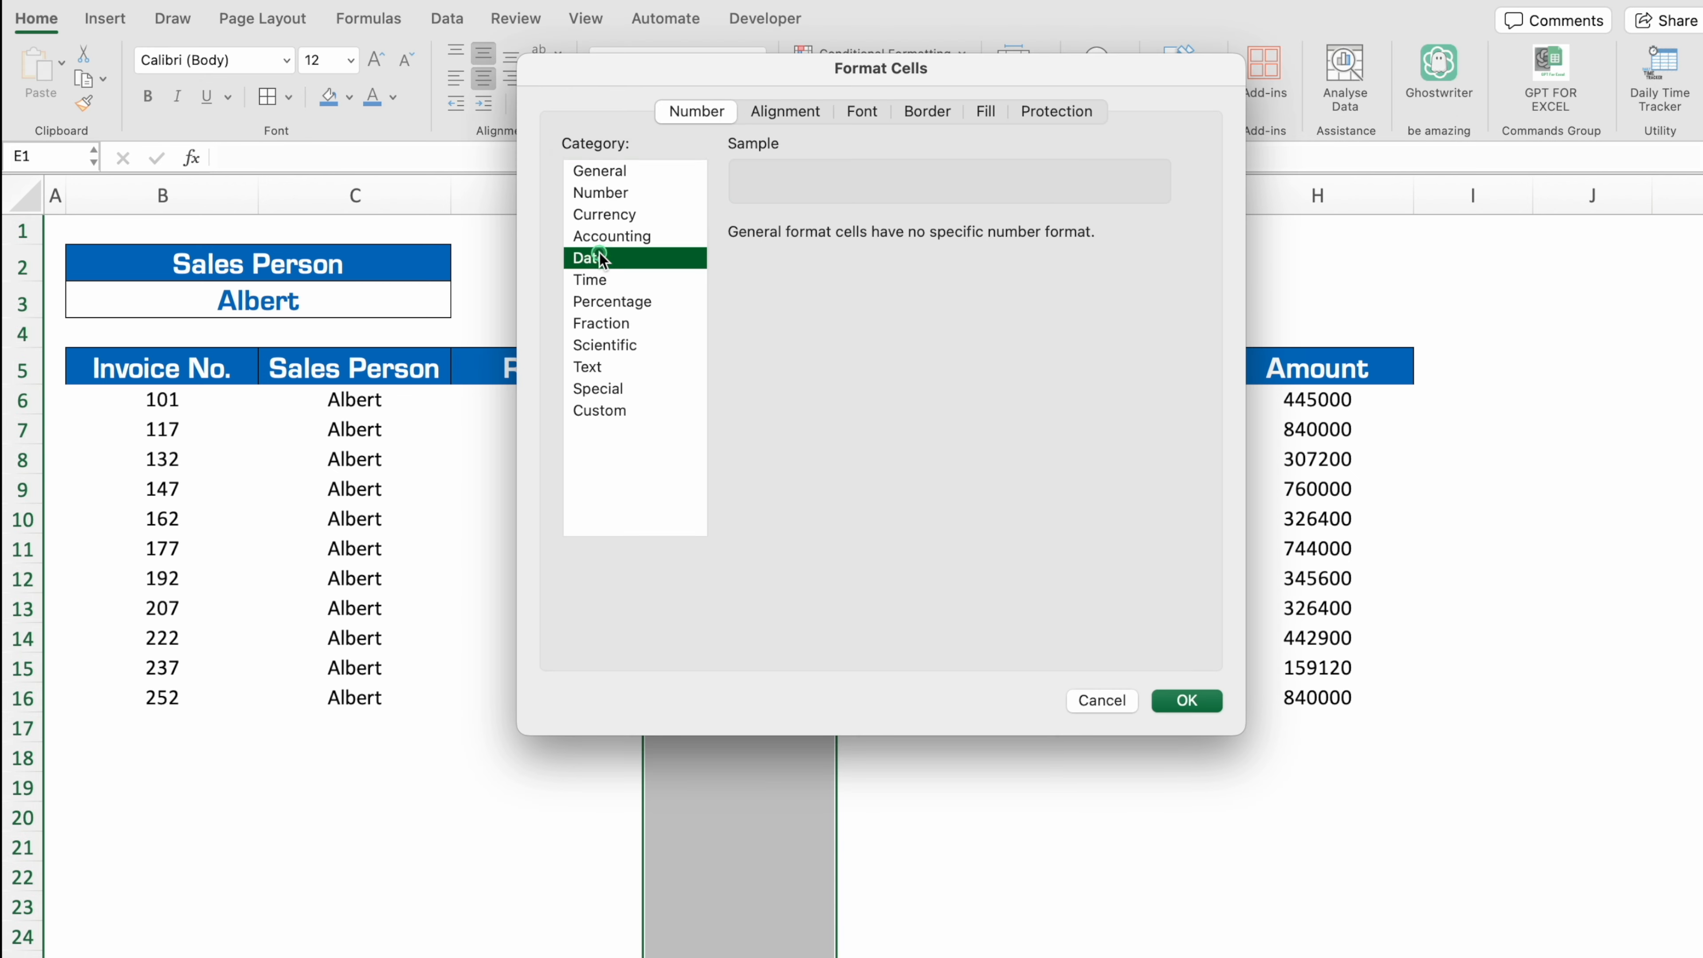
left_click(778, 372)
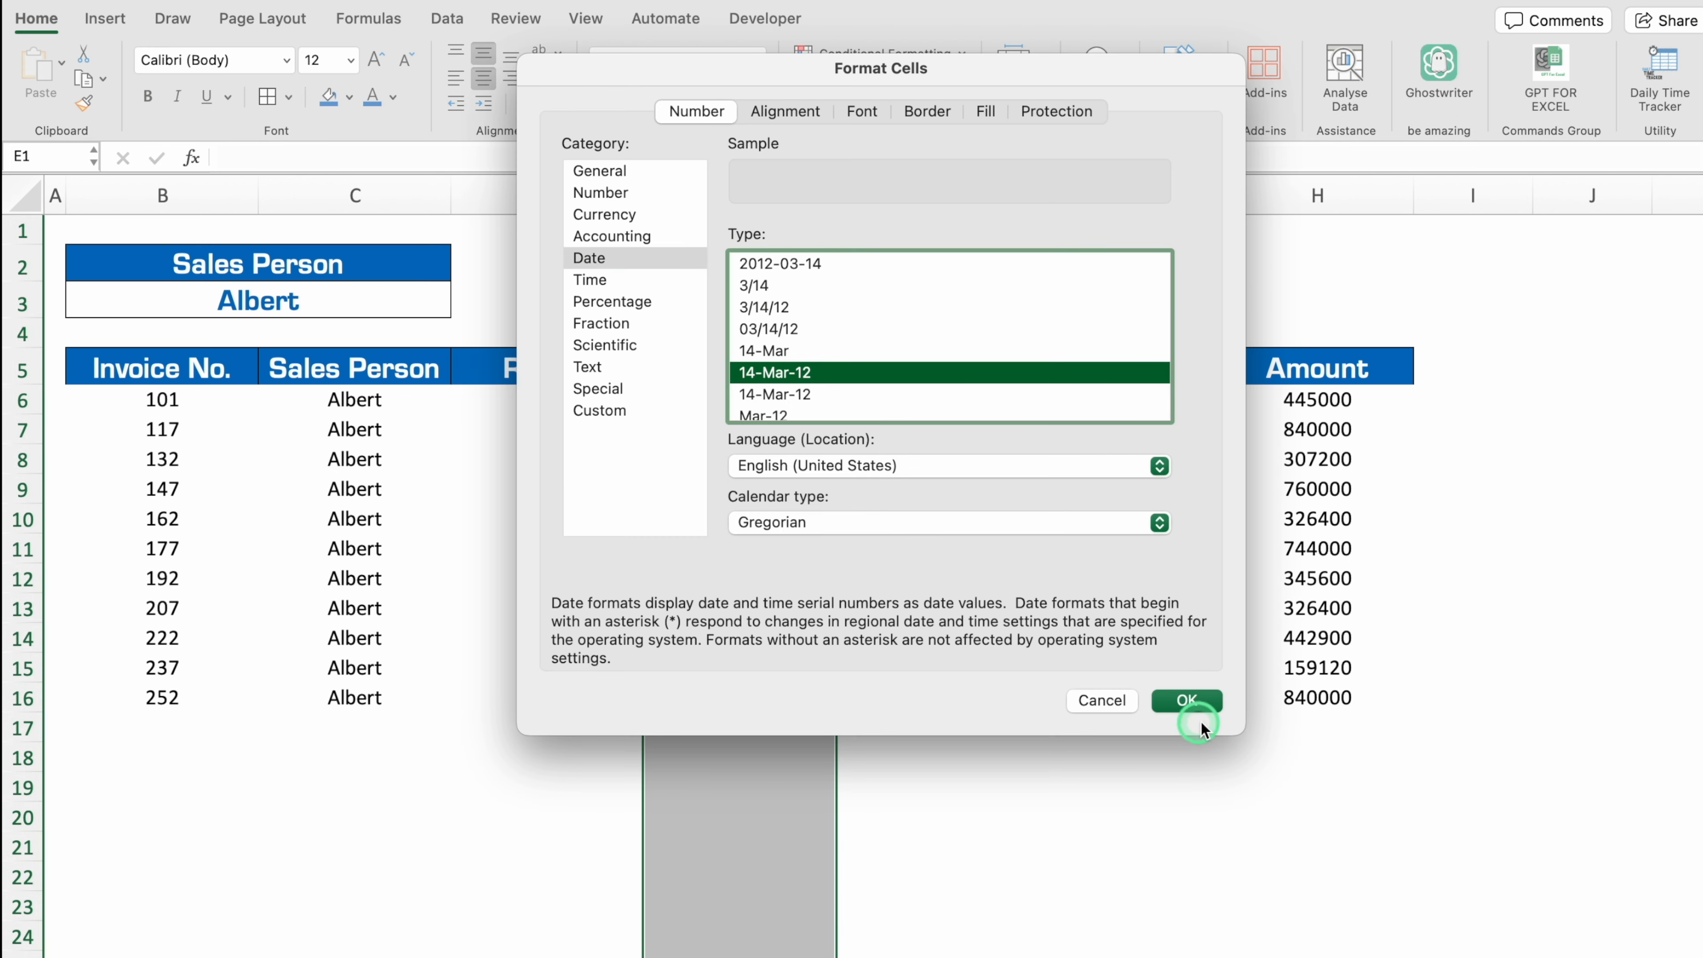
left_click(1186, 701)
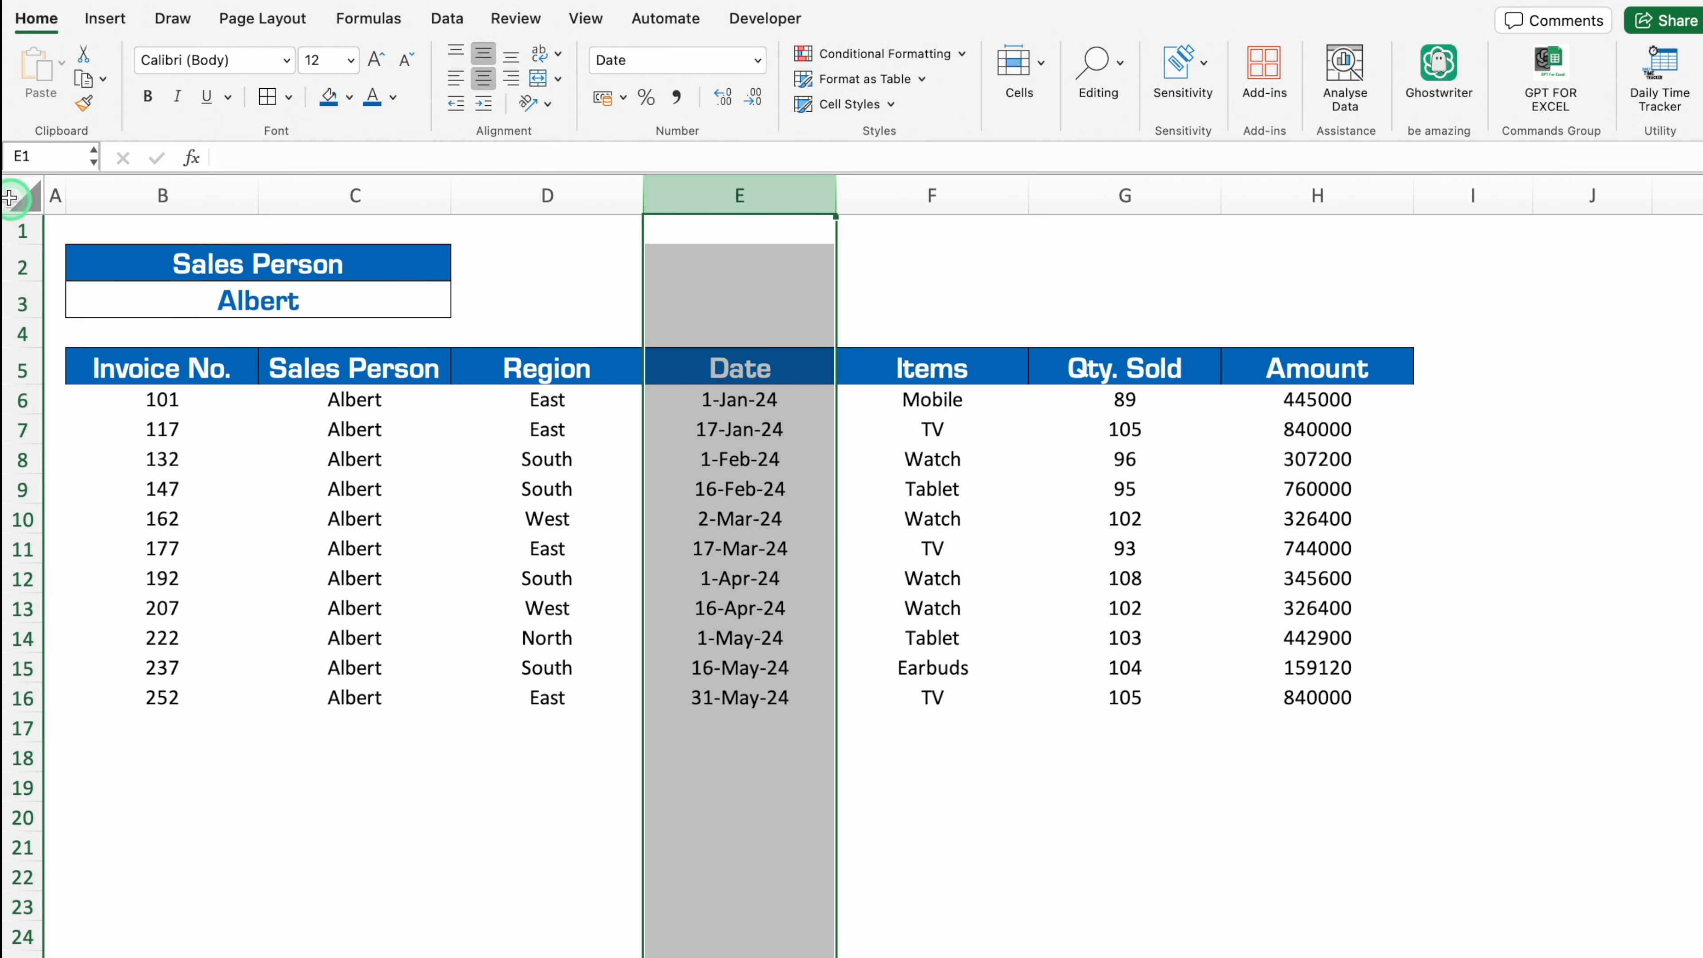
Start a Classic conditional formatting rule for the whole sheet that only formats cells that contain No Blanks
left_click(22, 194)
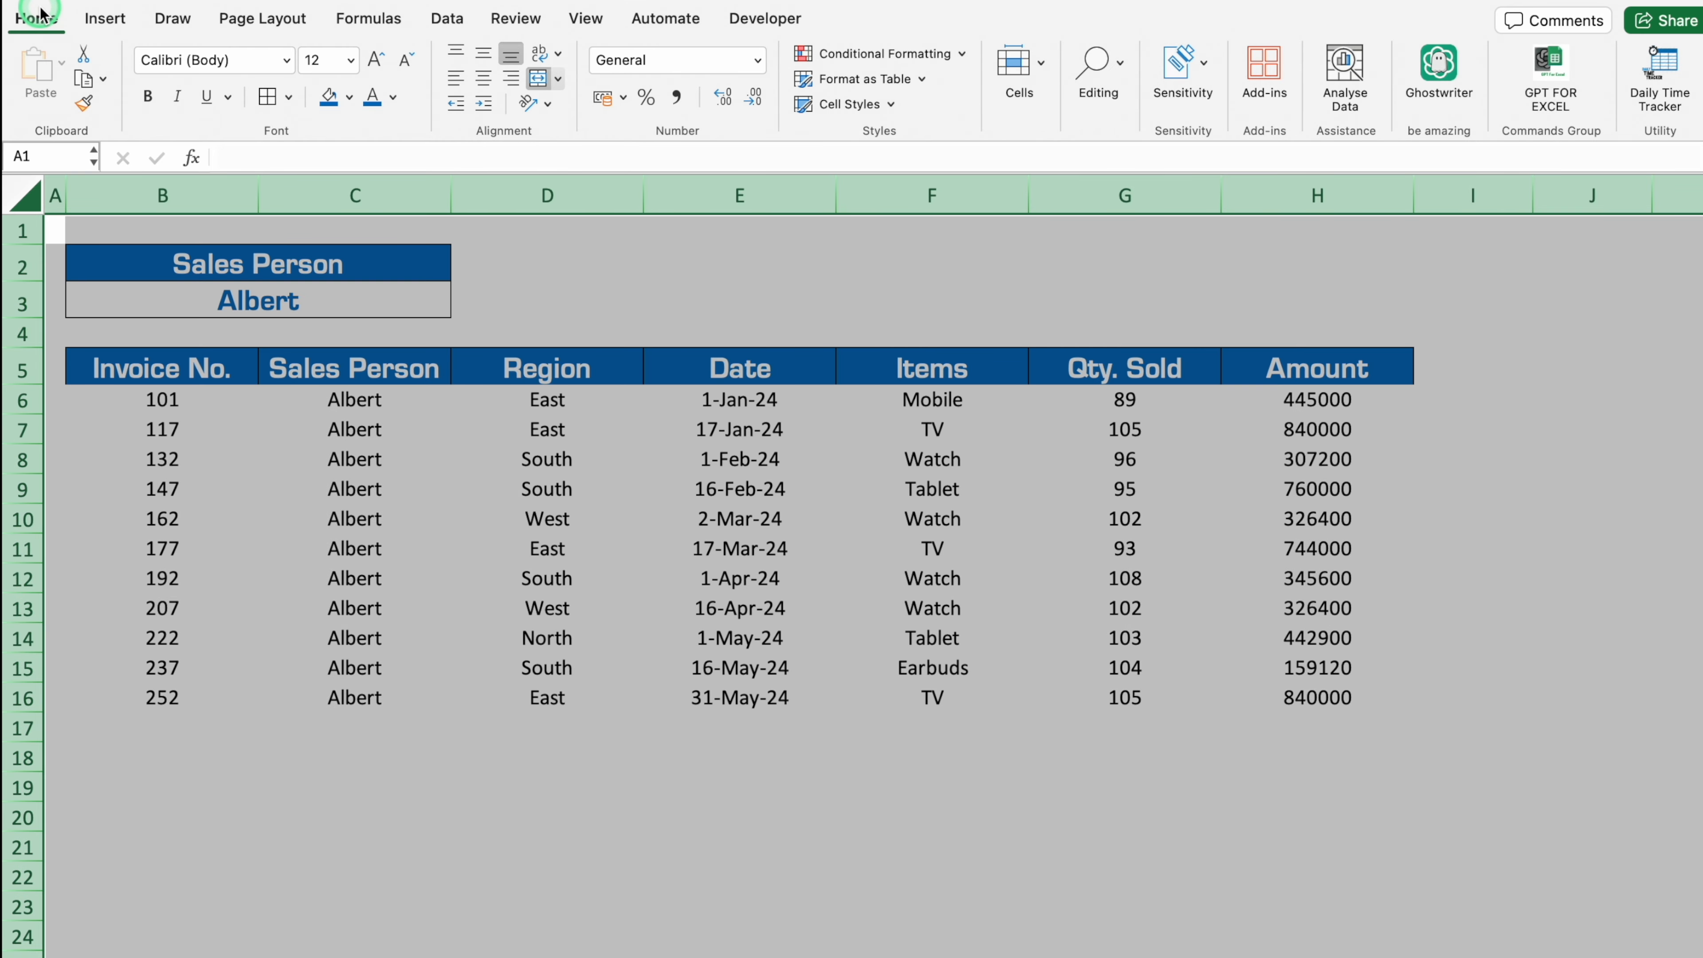
left_click(892, 54)
left_click(865, 247)
left_click(848, 217)
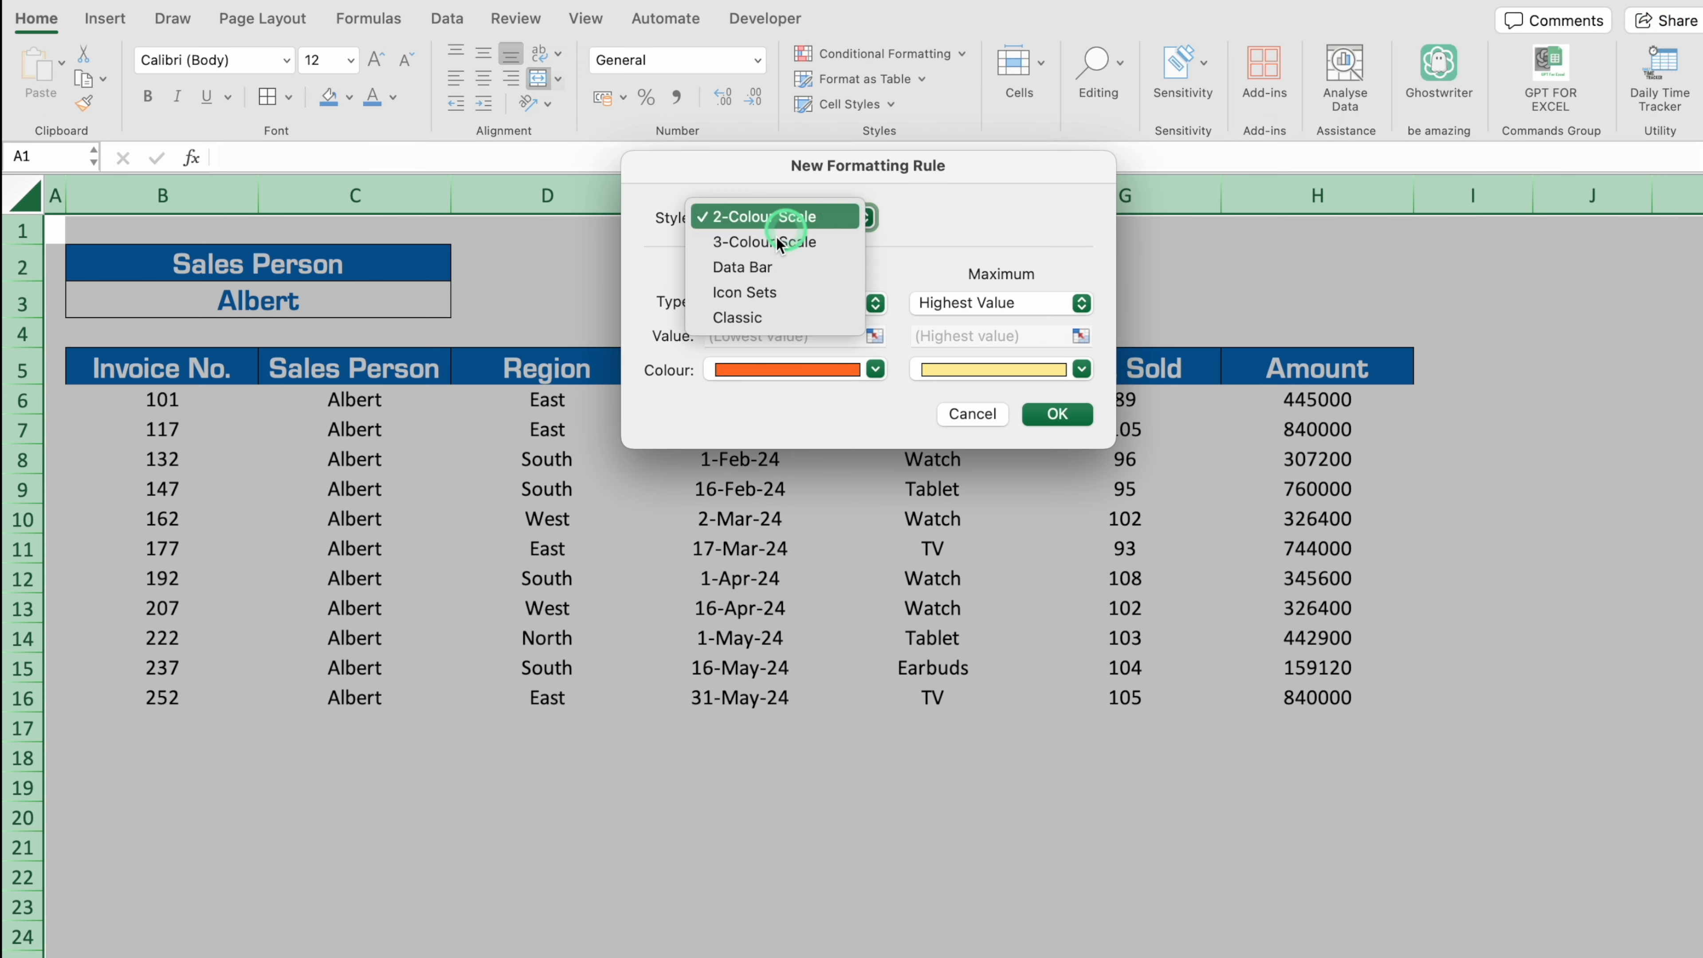
left_click(756, 315)
left_click(854, 278)
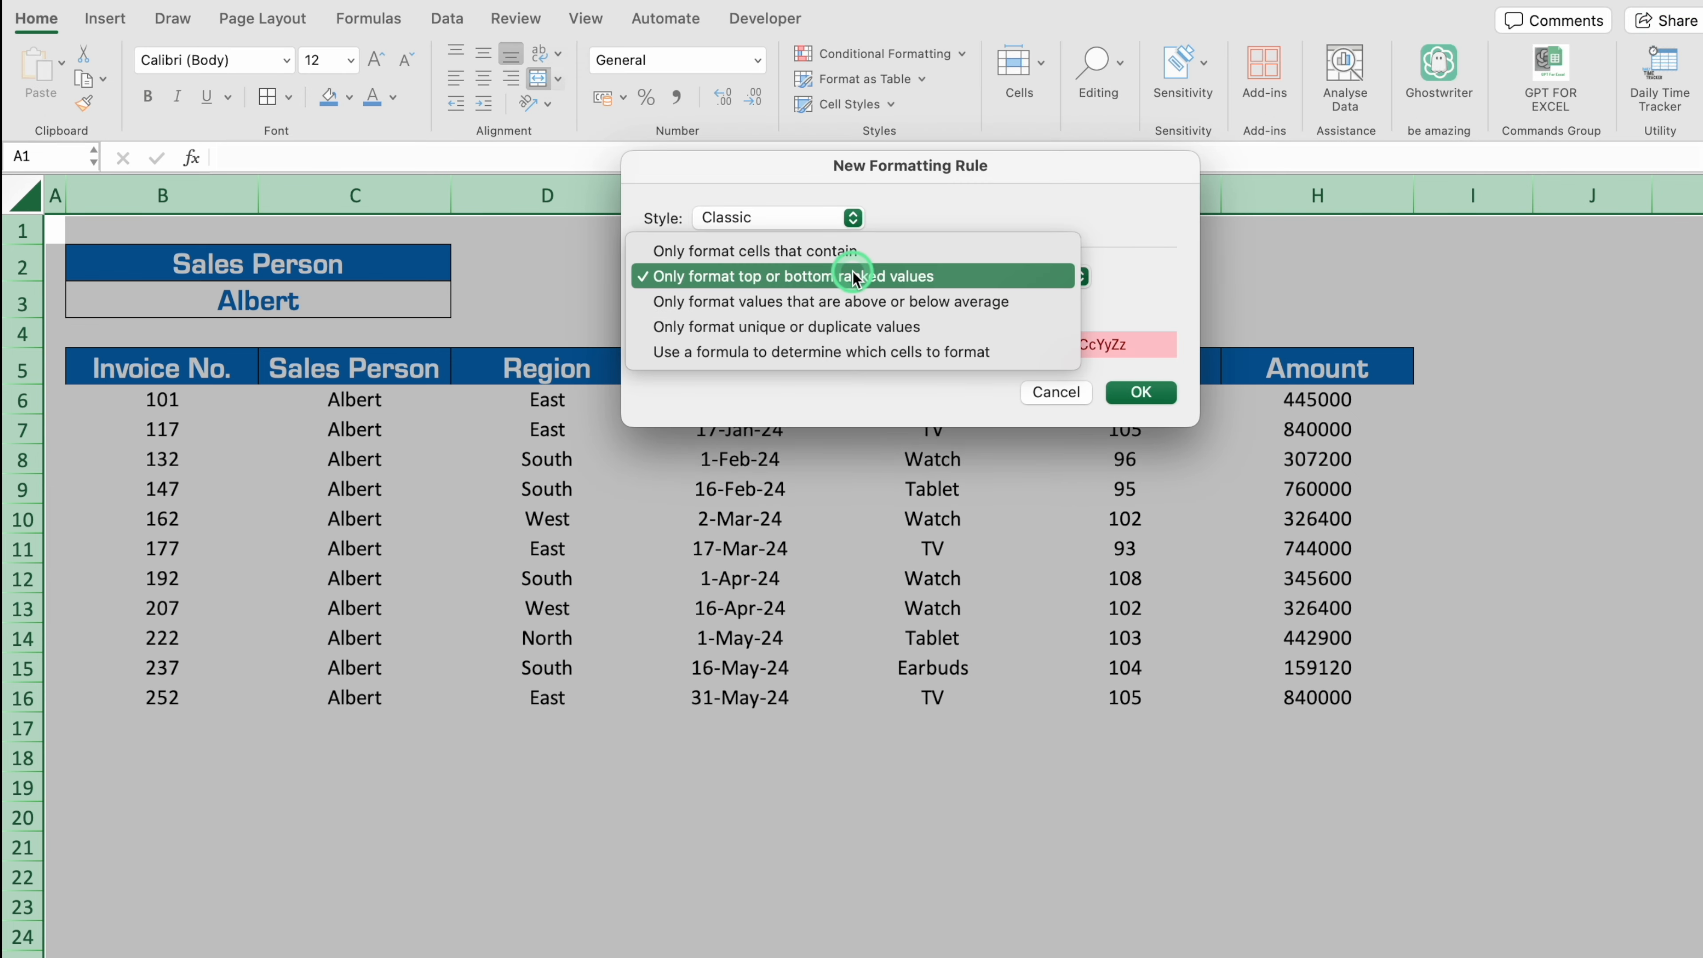
left_click(899, 255)
left_click(846, 310)
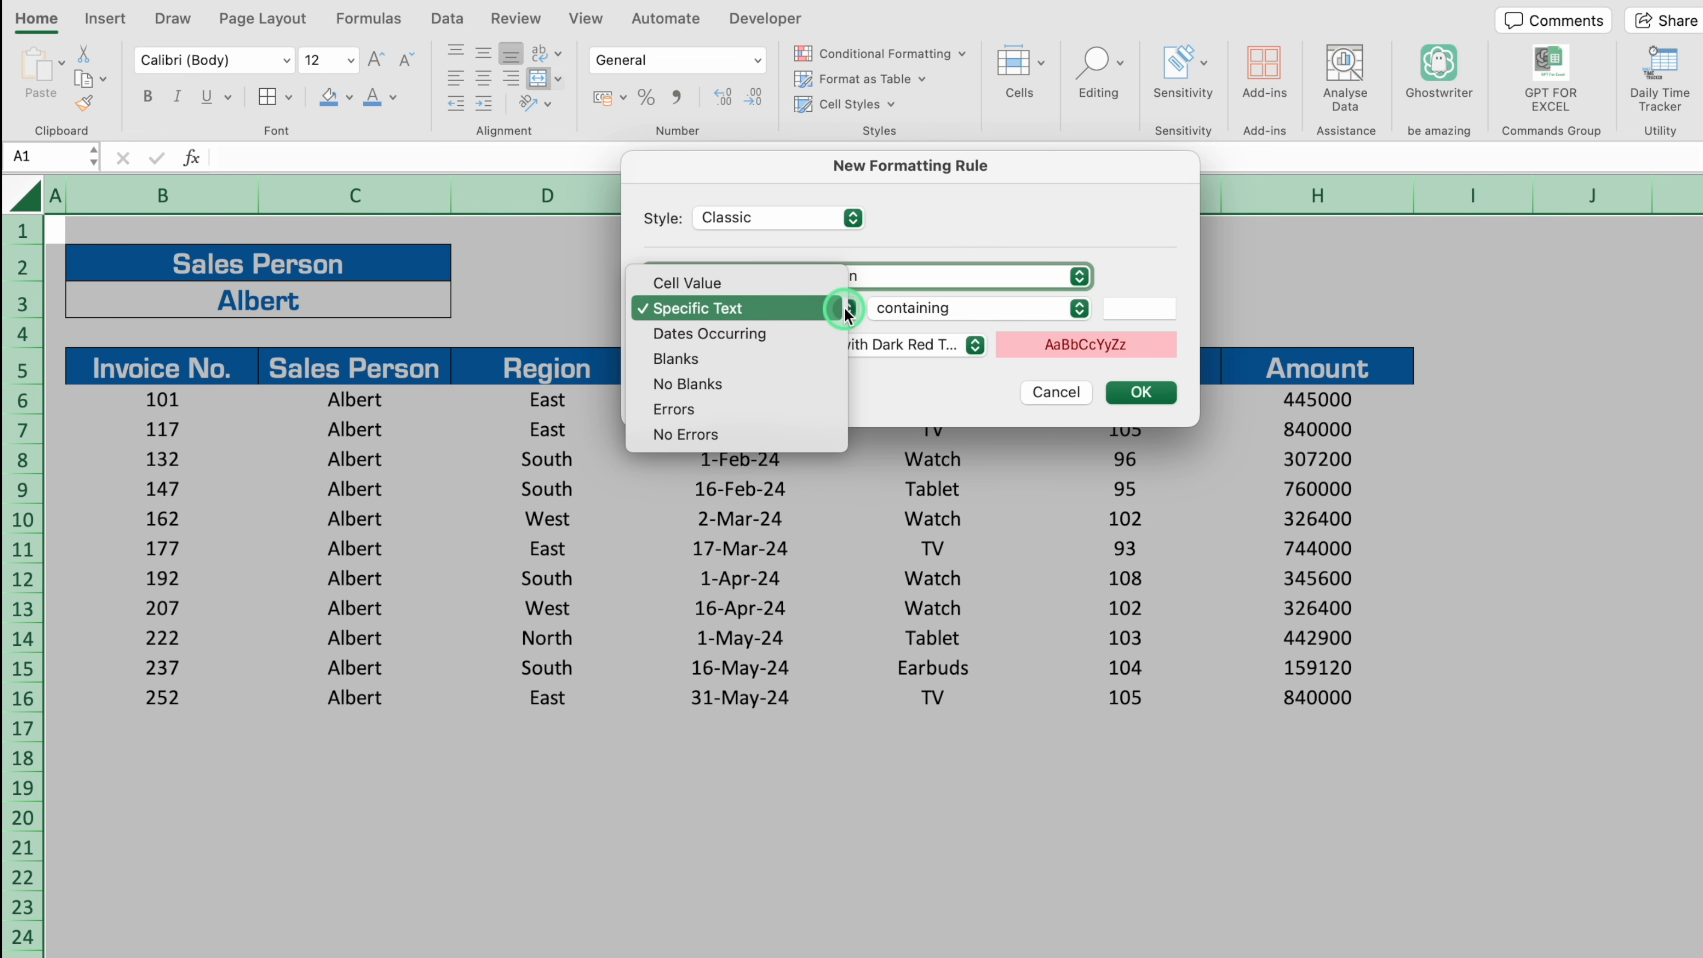
left_click(769, 385)
Give the conditional formatting rule a customised format with an Outline border and apply it
left_click(975, 344)
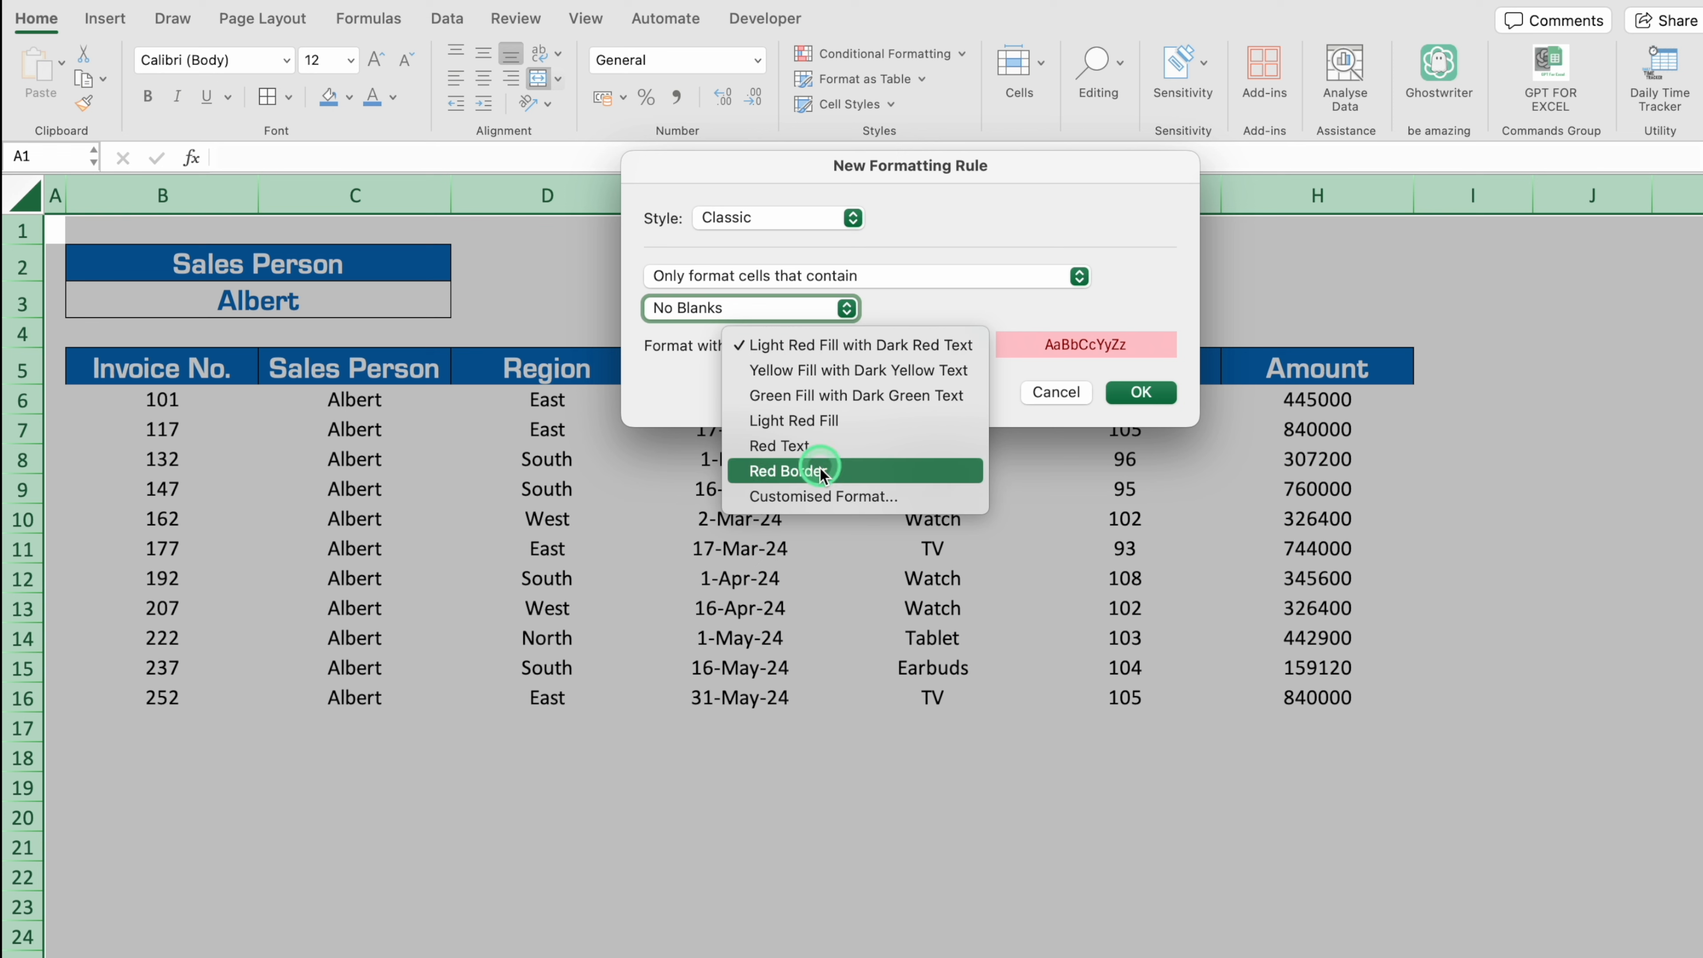
left_click(823, 497)
left_click(934, 114)
left_click(1013, 184)
left_click(1087, 556)
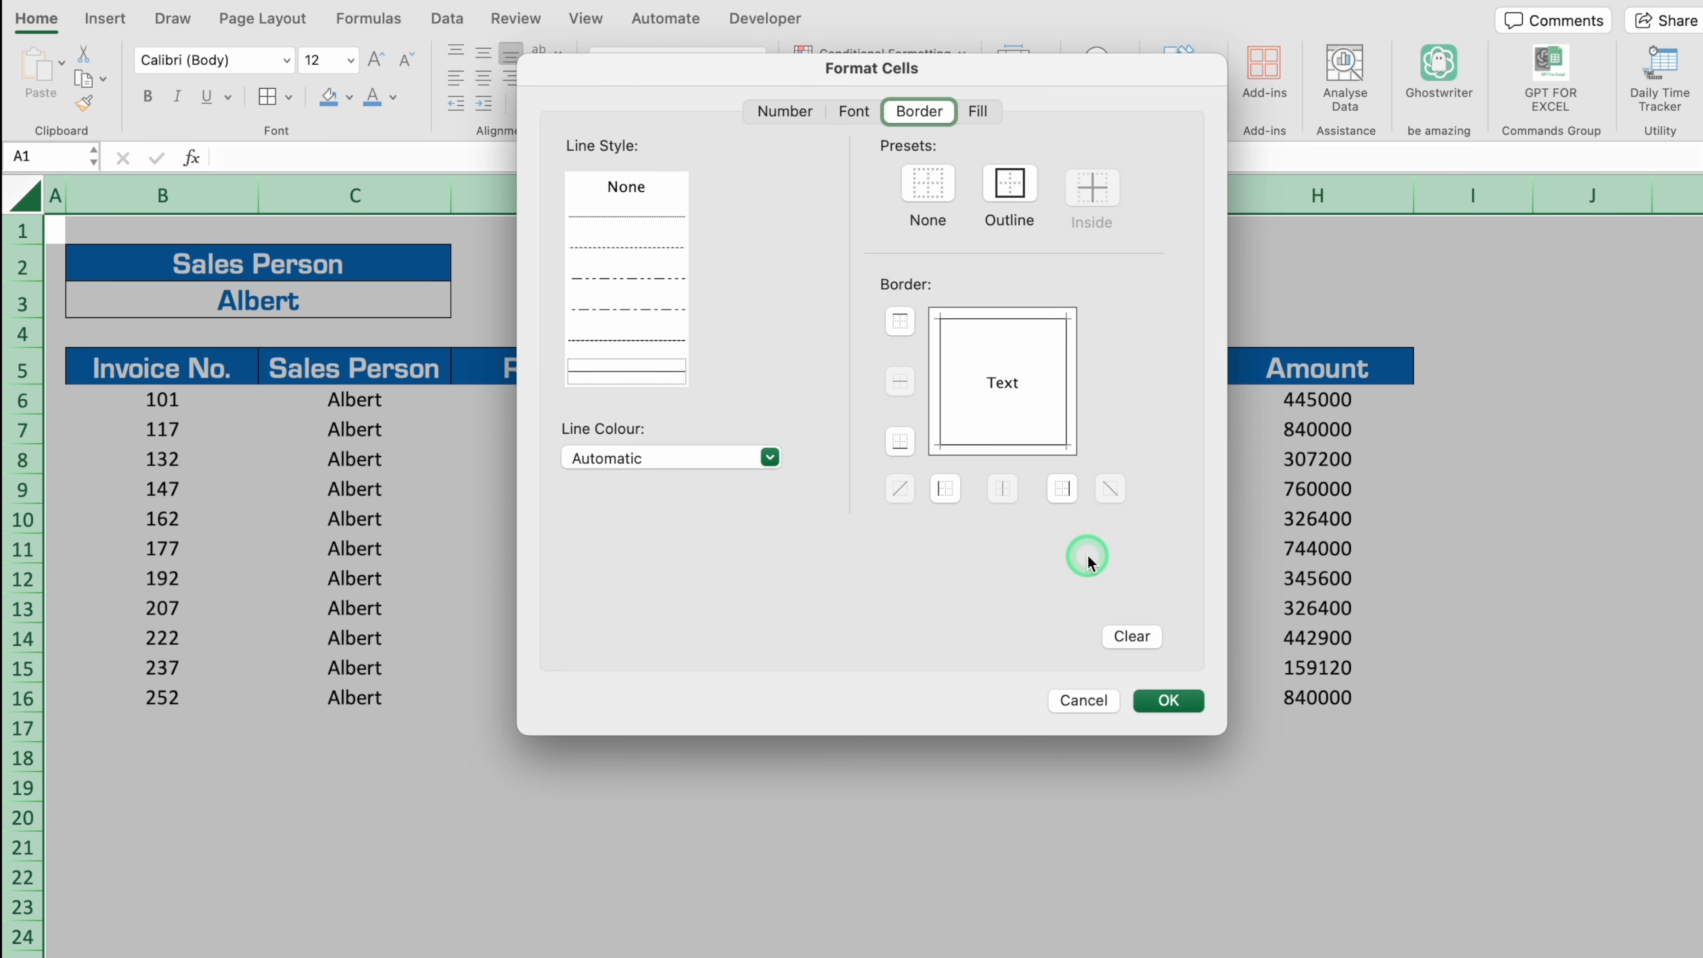
left_click(1167, 700)
left_click(1143, 388)
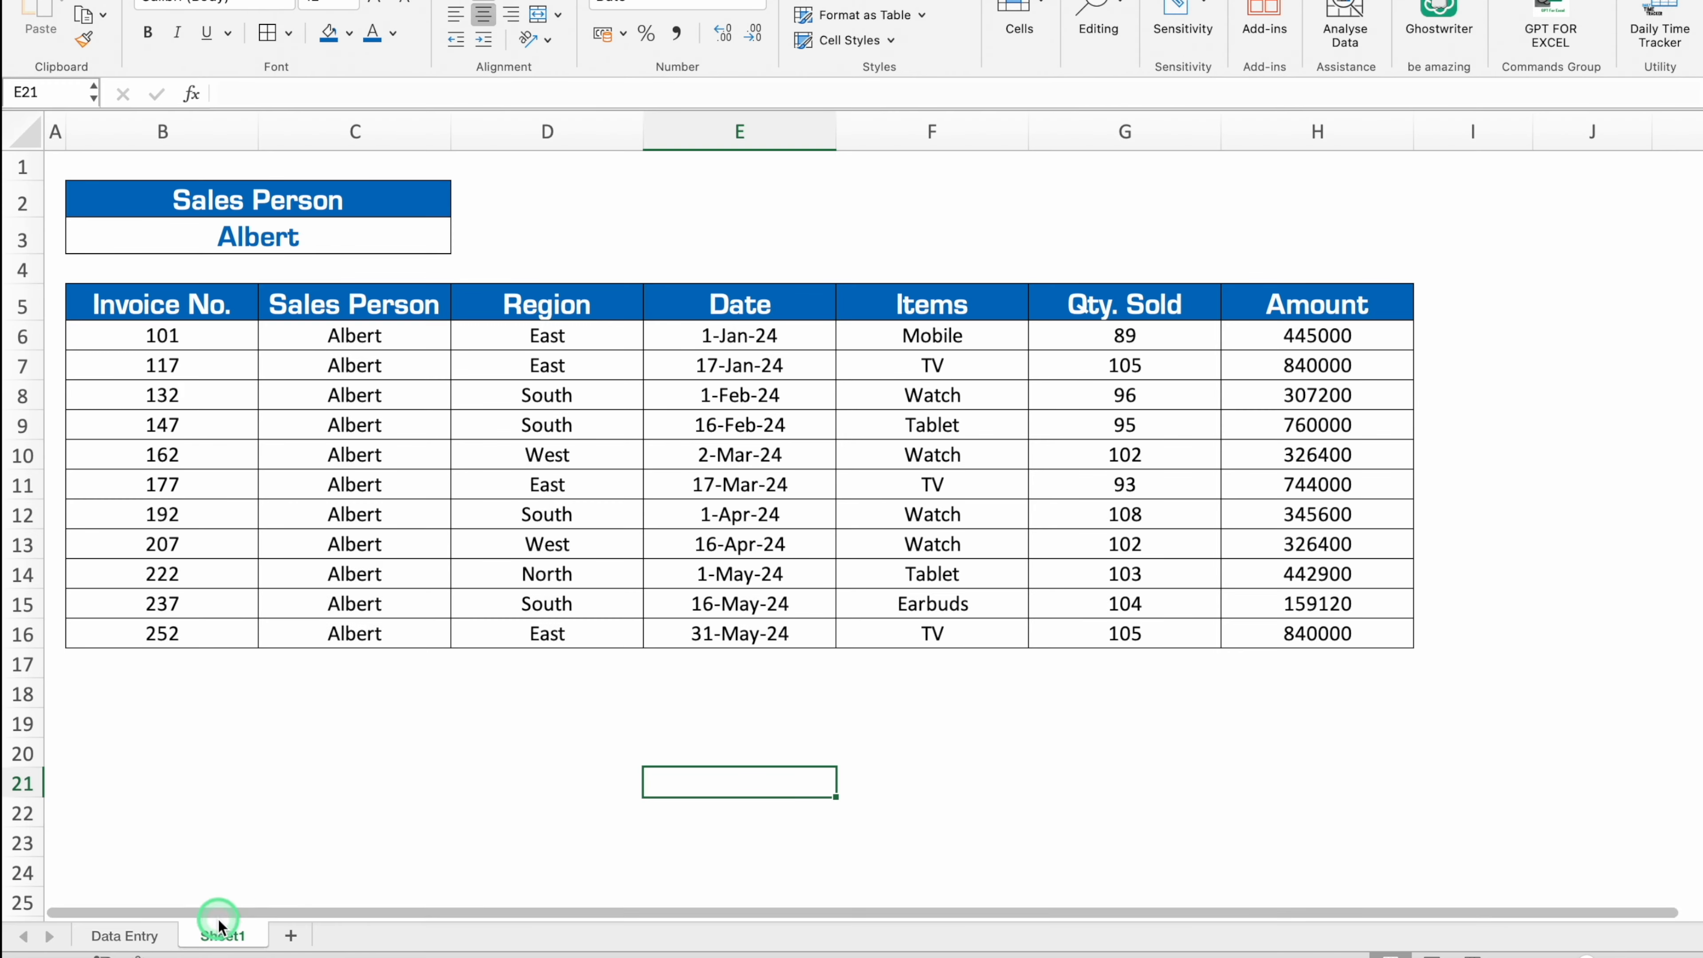
Rename Sheet1 after the sales person selected in B3 and duplicate the sheet beside it
type("Albert")
left_click(513, 736)
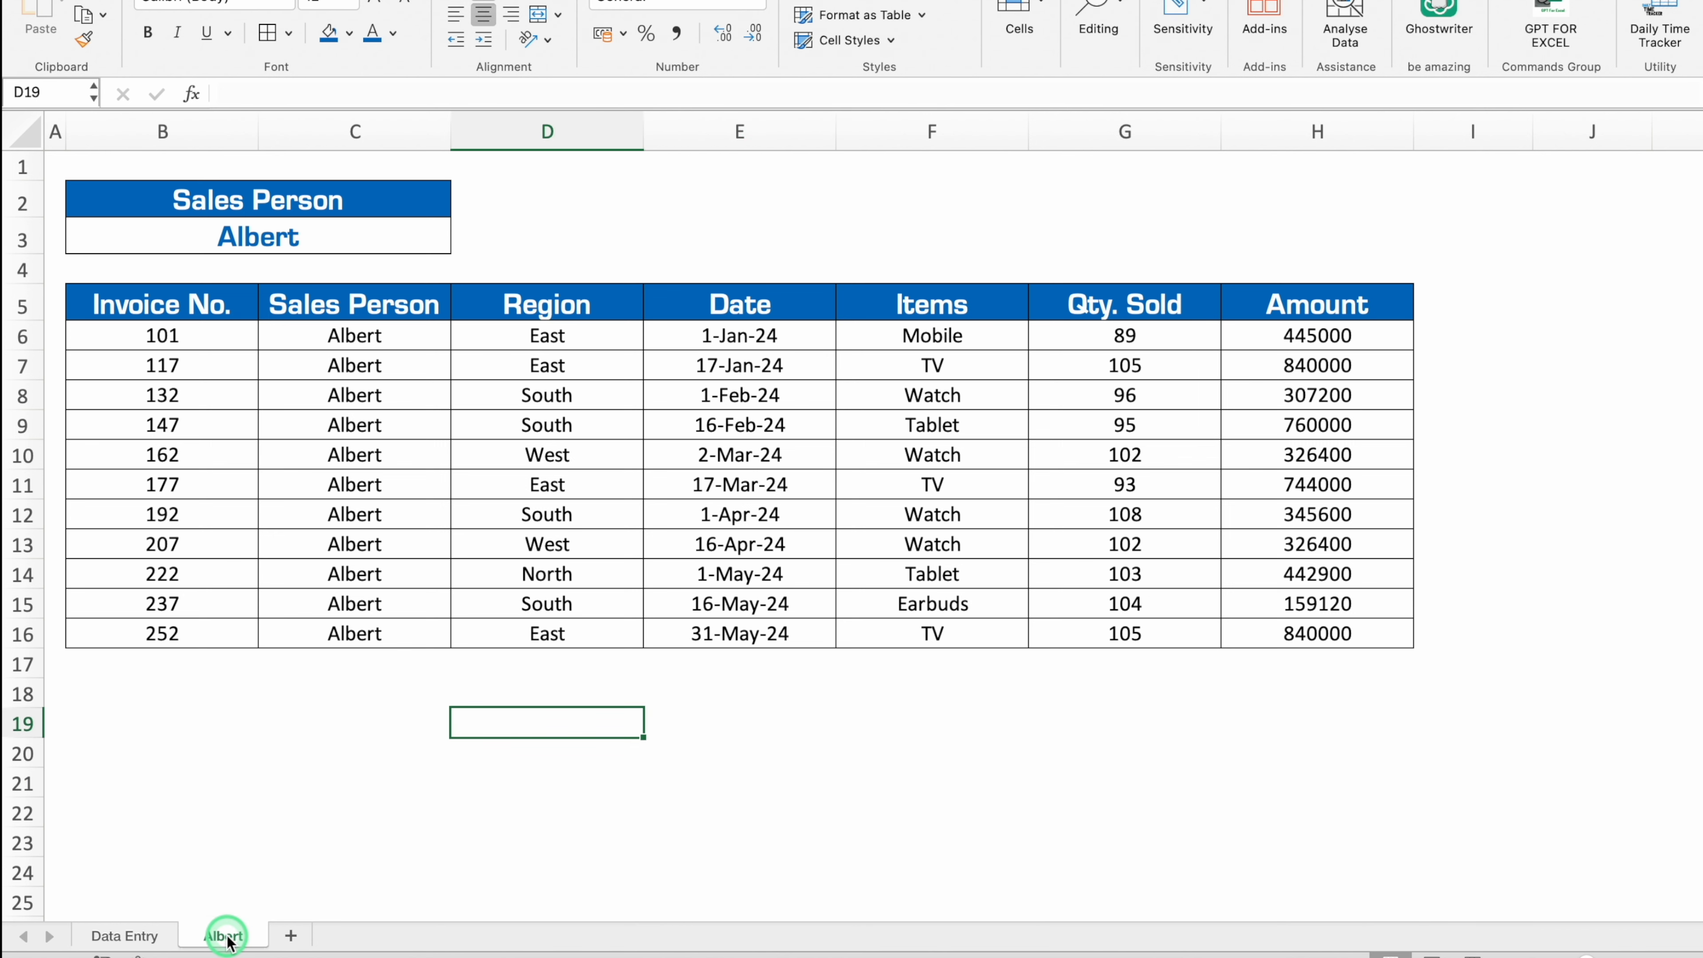
left_click_drag(278, 936, 278, 936)
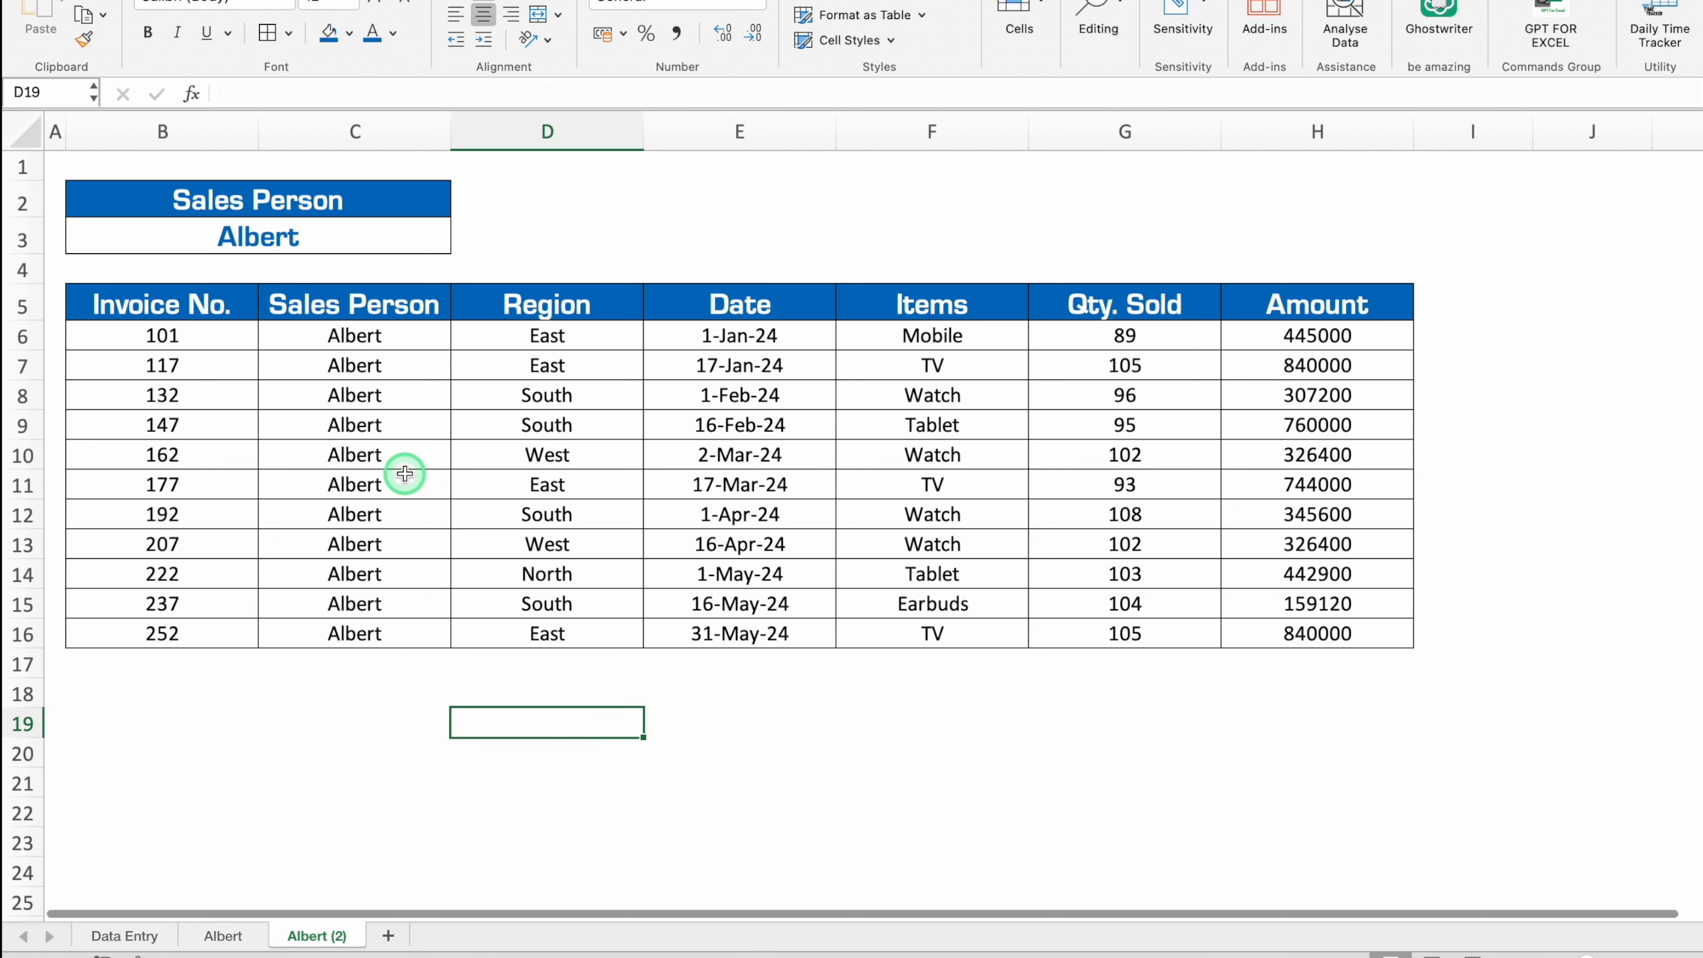
Choose the second sales person from the copied sheet's B3 drop-down and rename that sheet after them
left_click(320, 231)
left_click(461, 245)
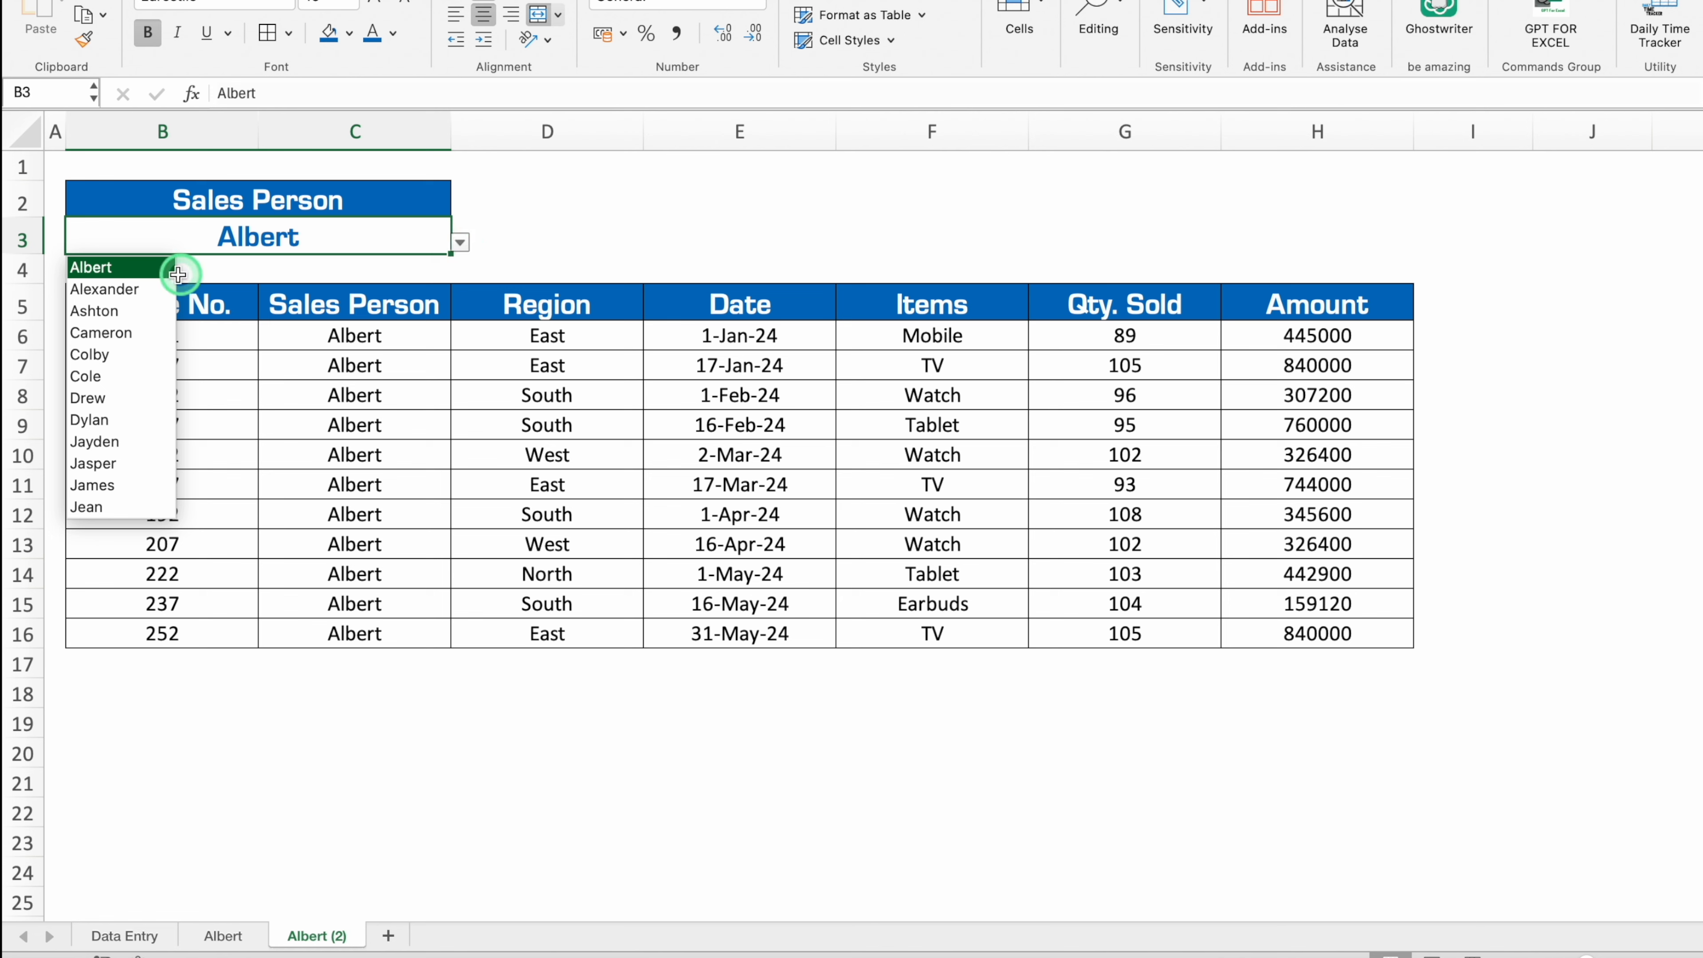
left_click(141, 287)
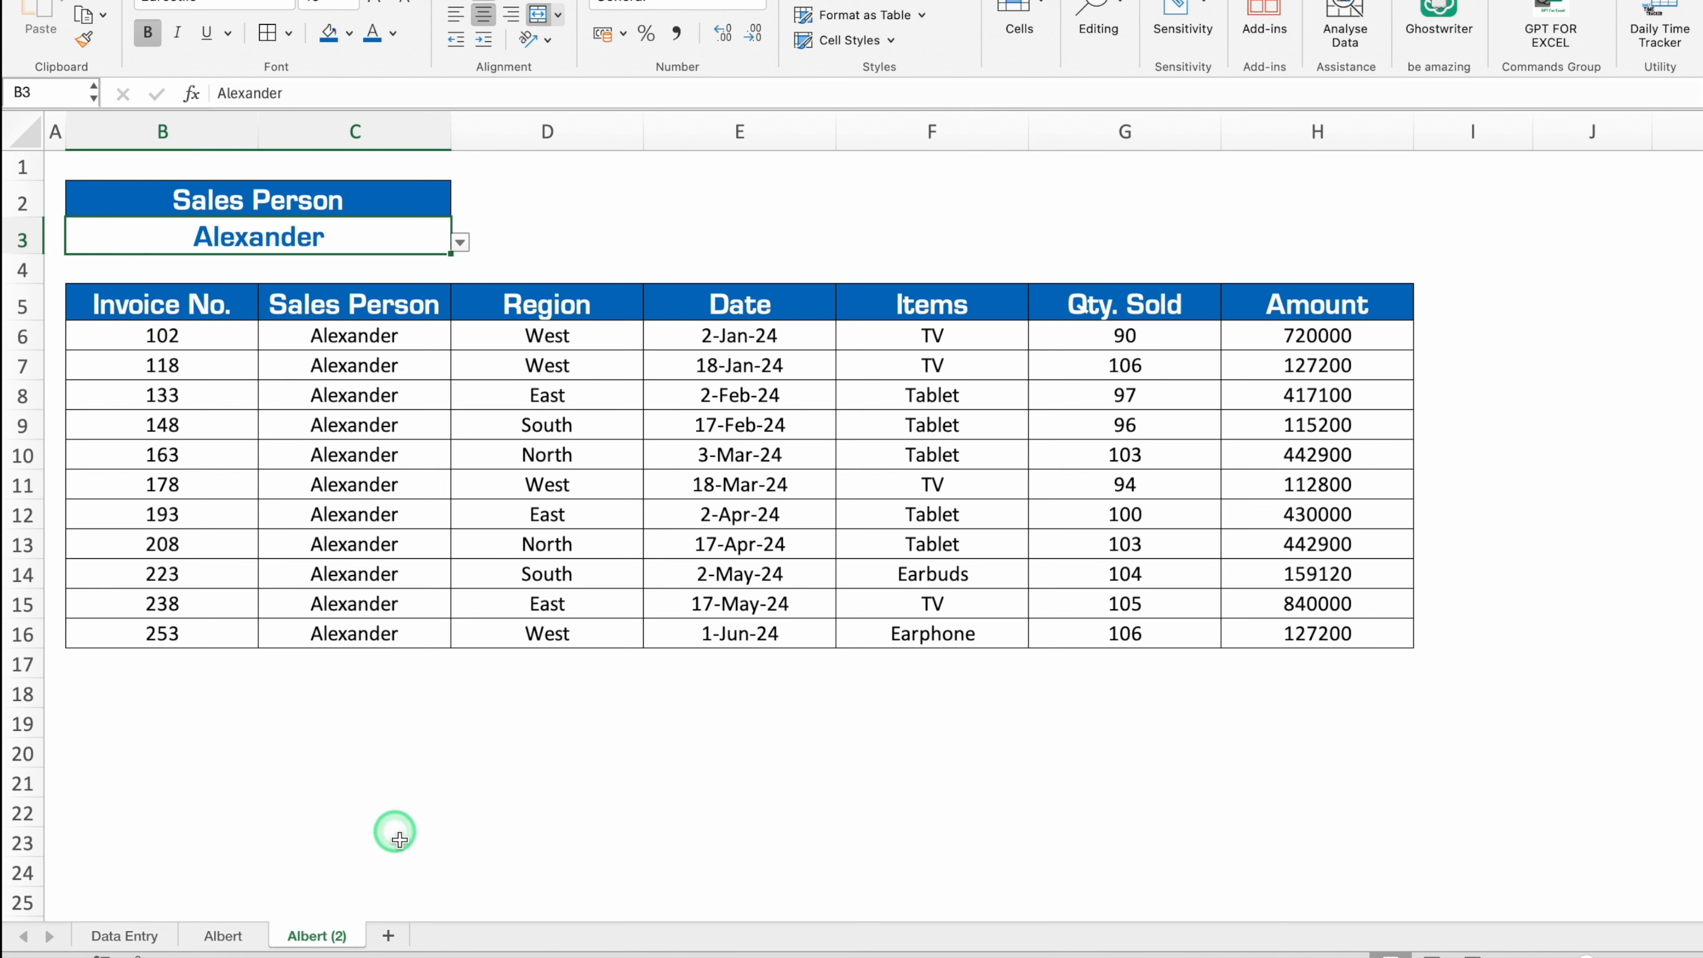
double_click(323, 937)
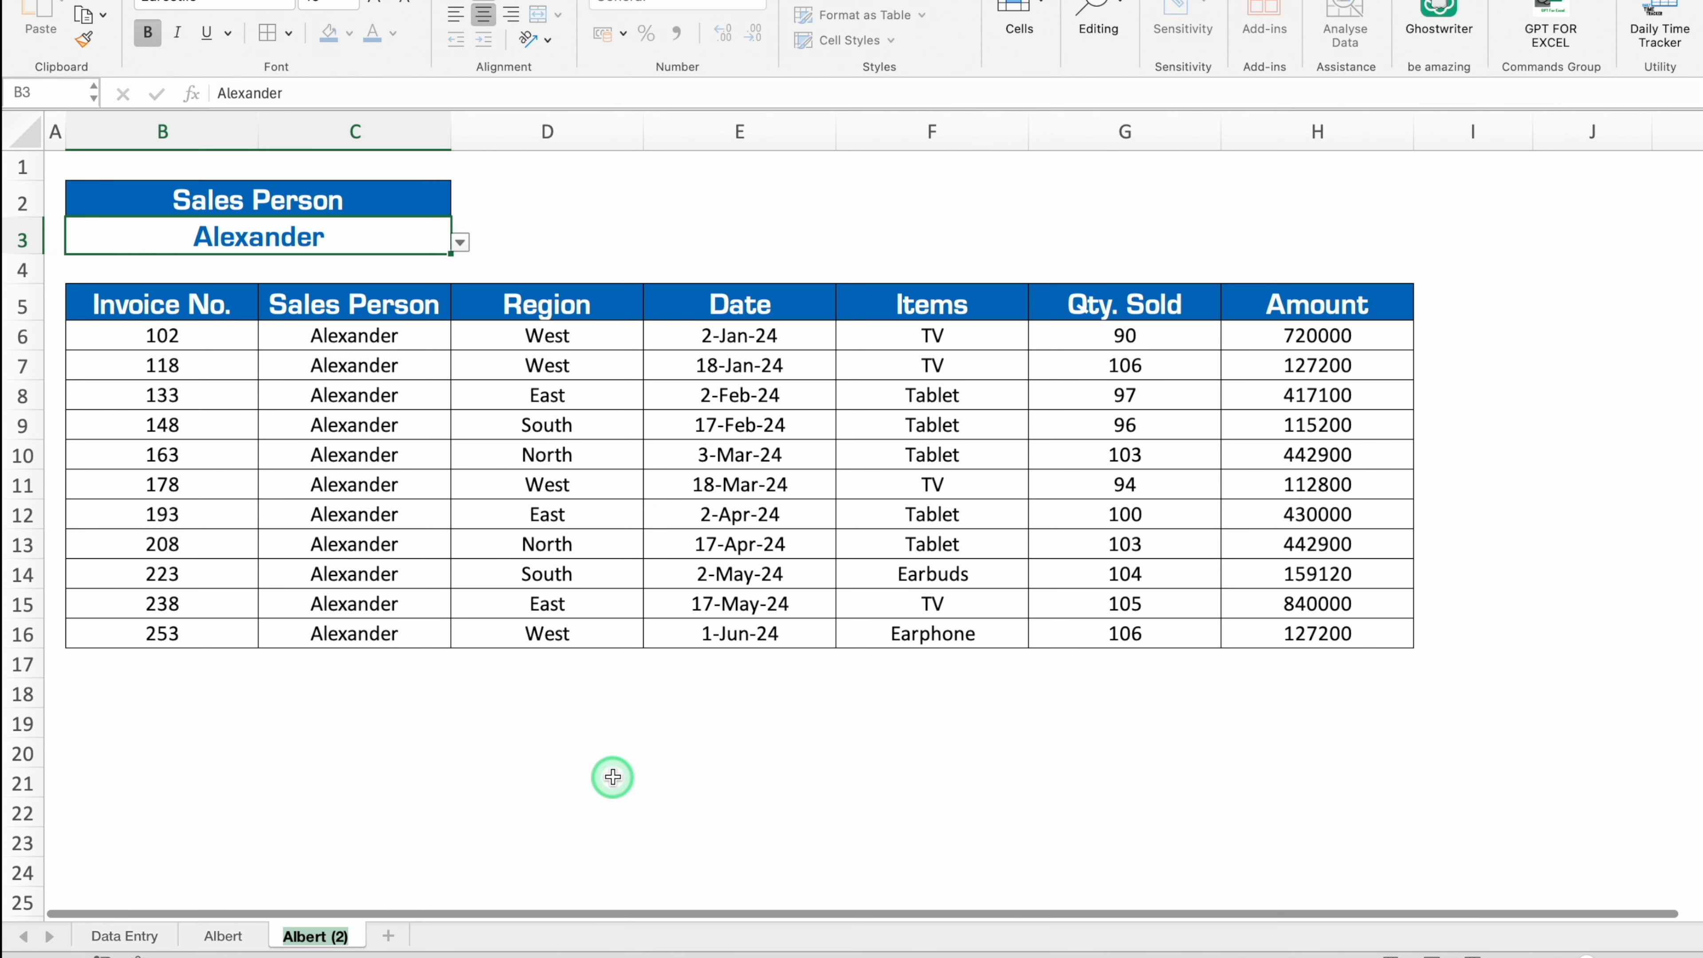
type("Alexander")
key("Return")
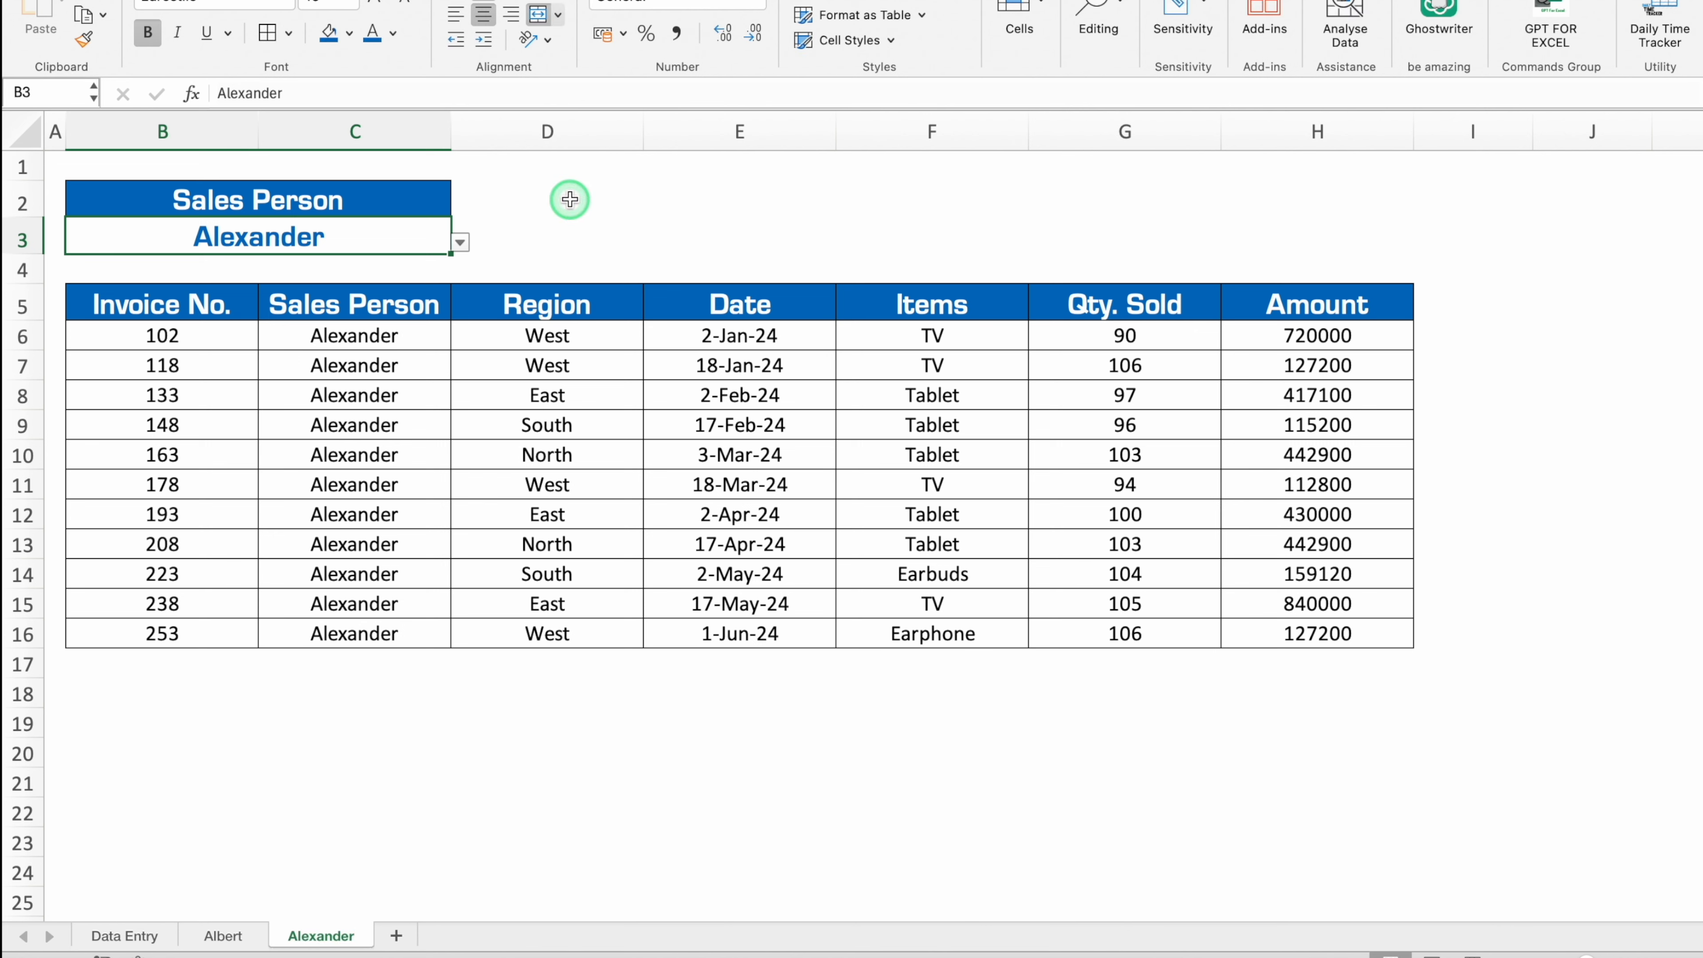
left_click(460, 243)
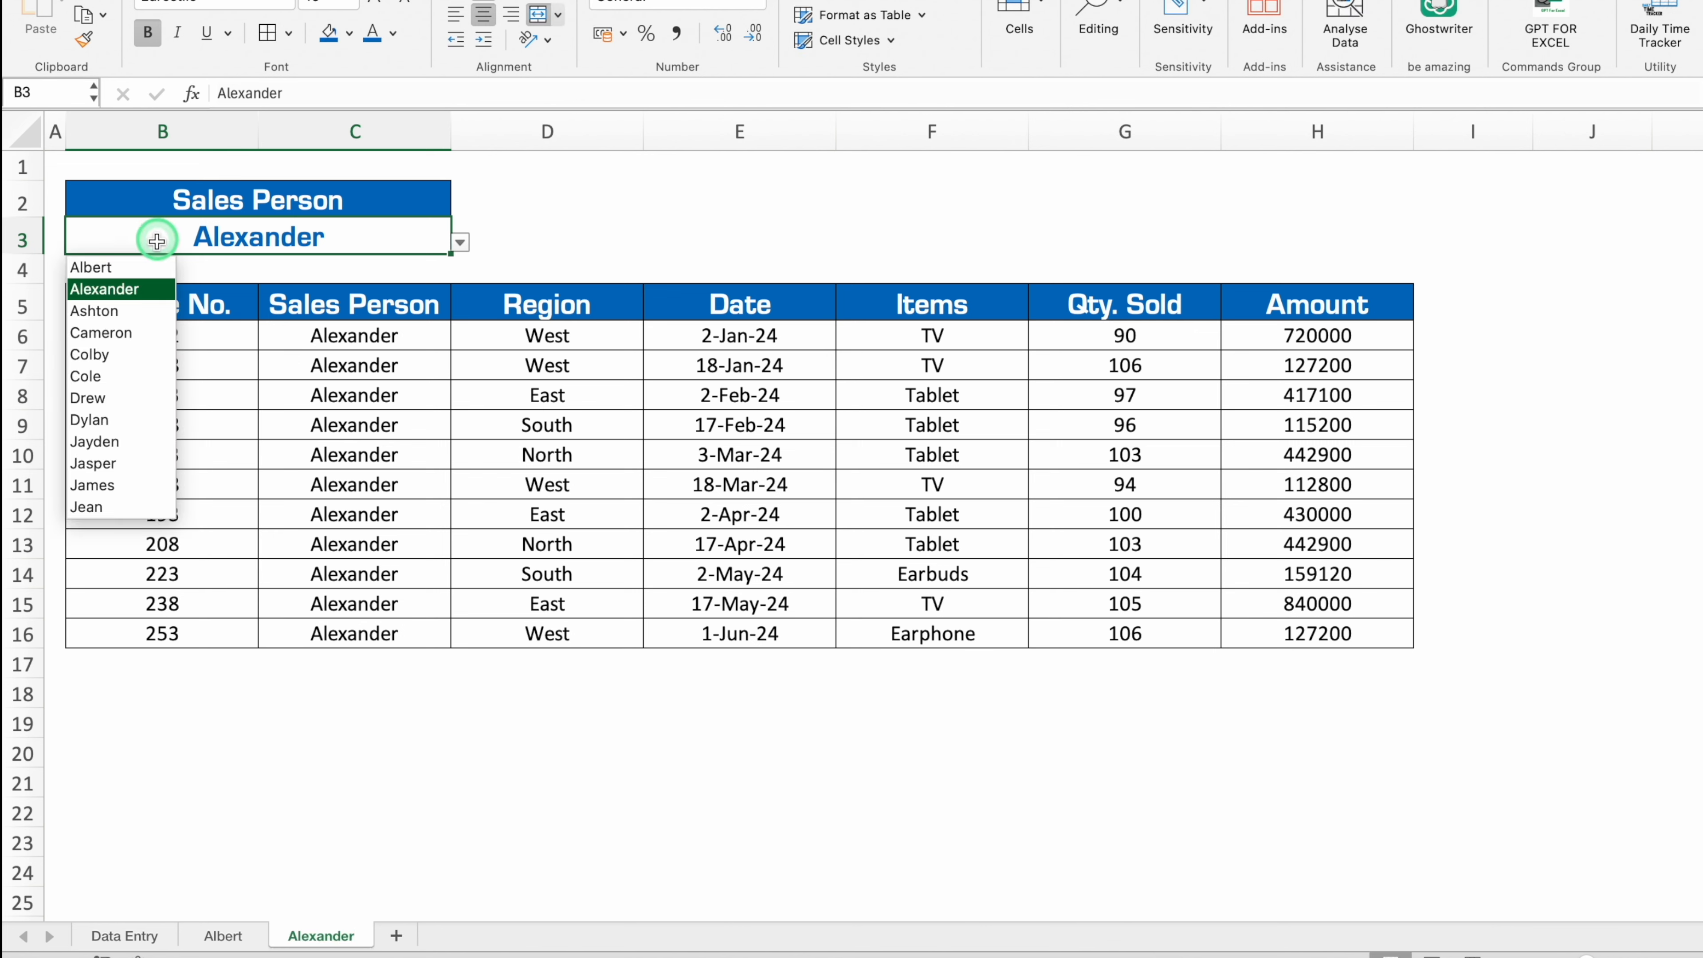
left_click(288, 679)
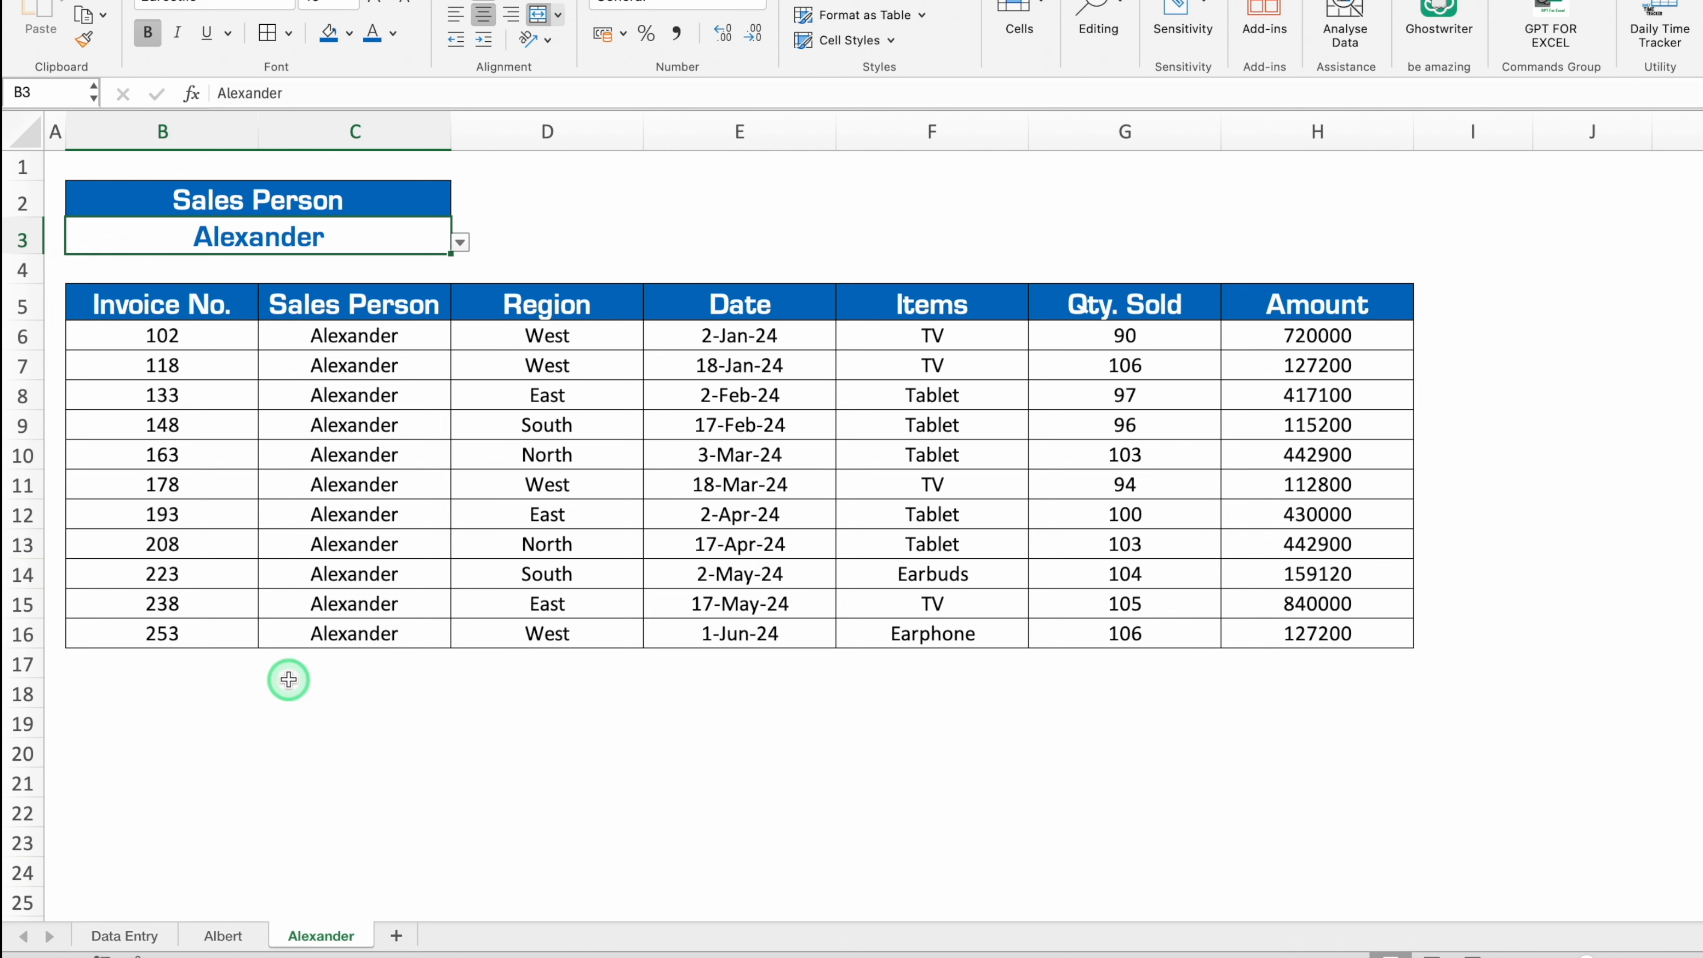
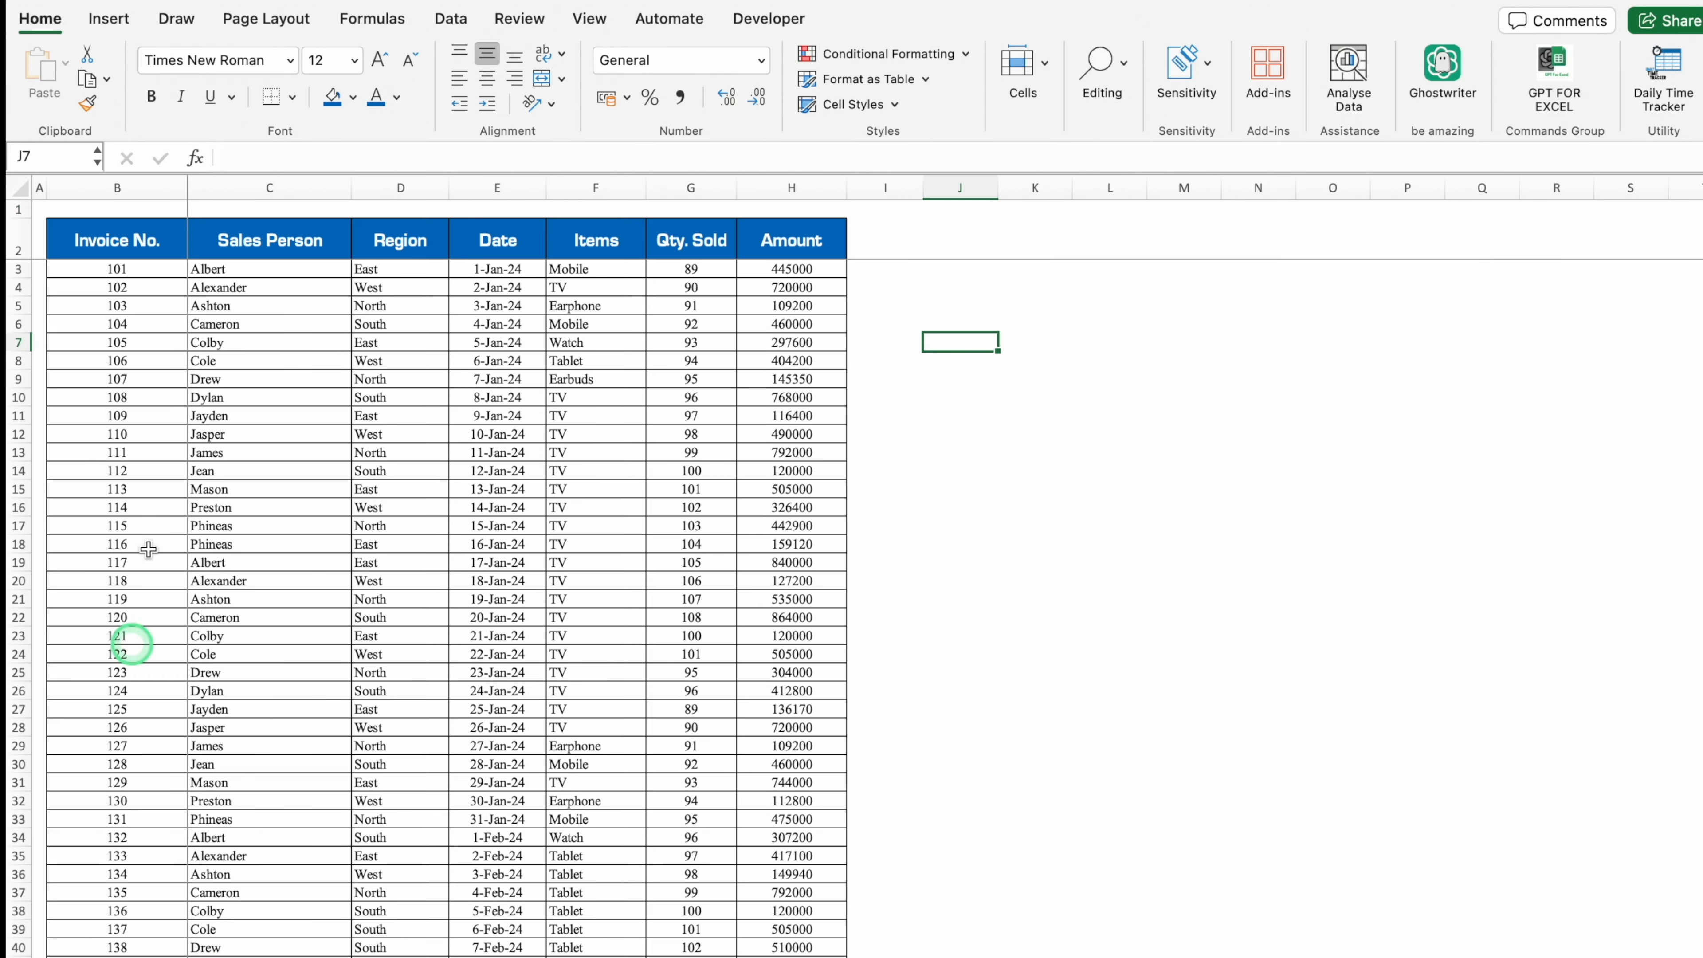
Copy the Invoice No. to Amount headers to C5 of a blank sheet, with column A narrowed and columns C to I widened
left_click_drag(124, 241, 763, 239)
key("super+c")
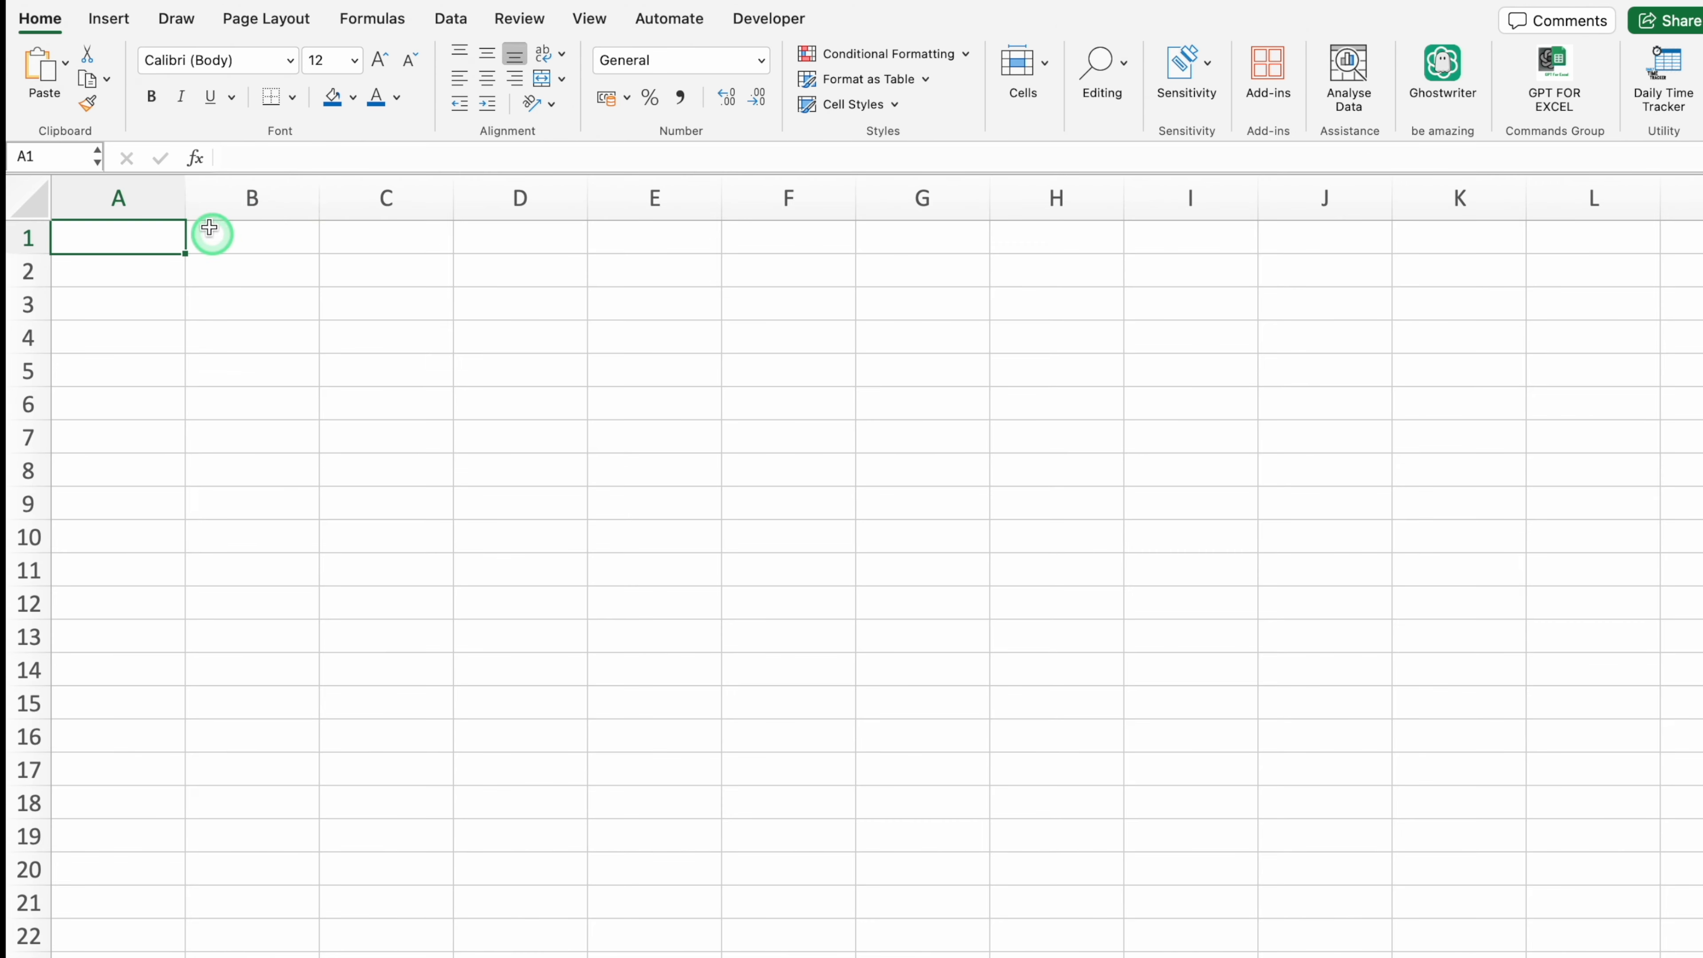
left_click_drag(186, 198, 78, 201)
left_click(281, 371)
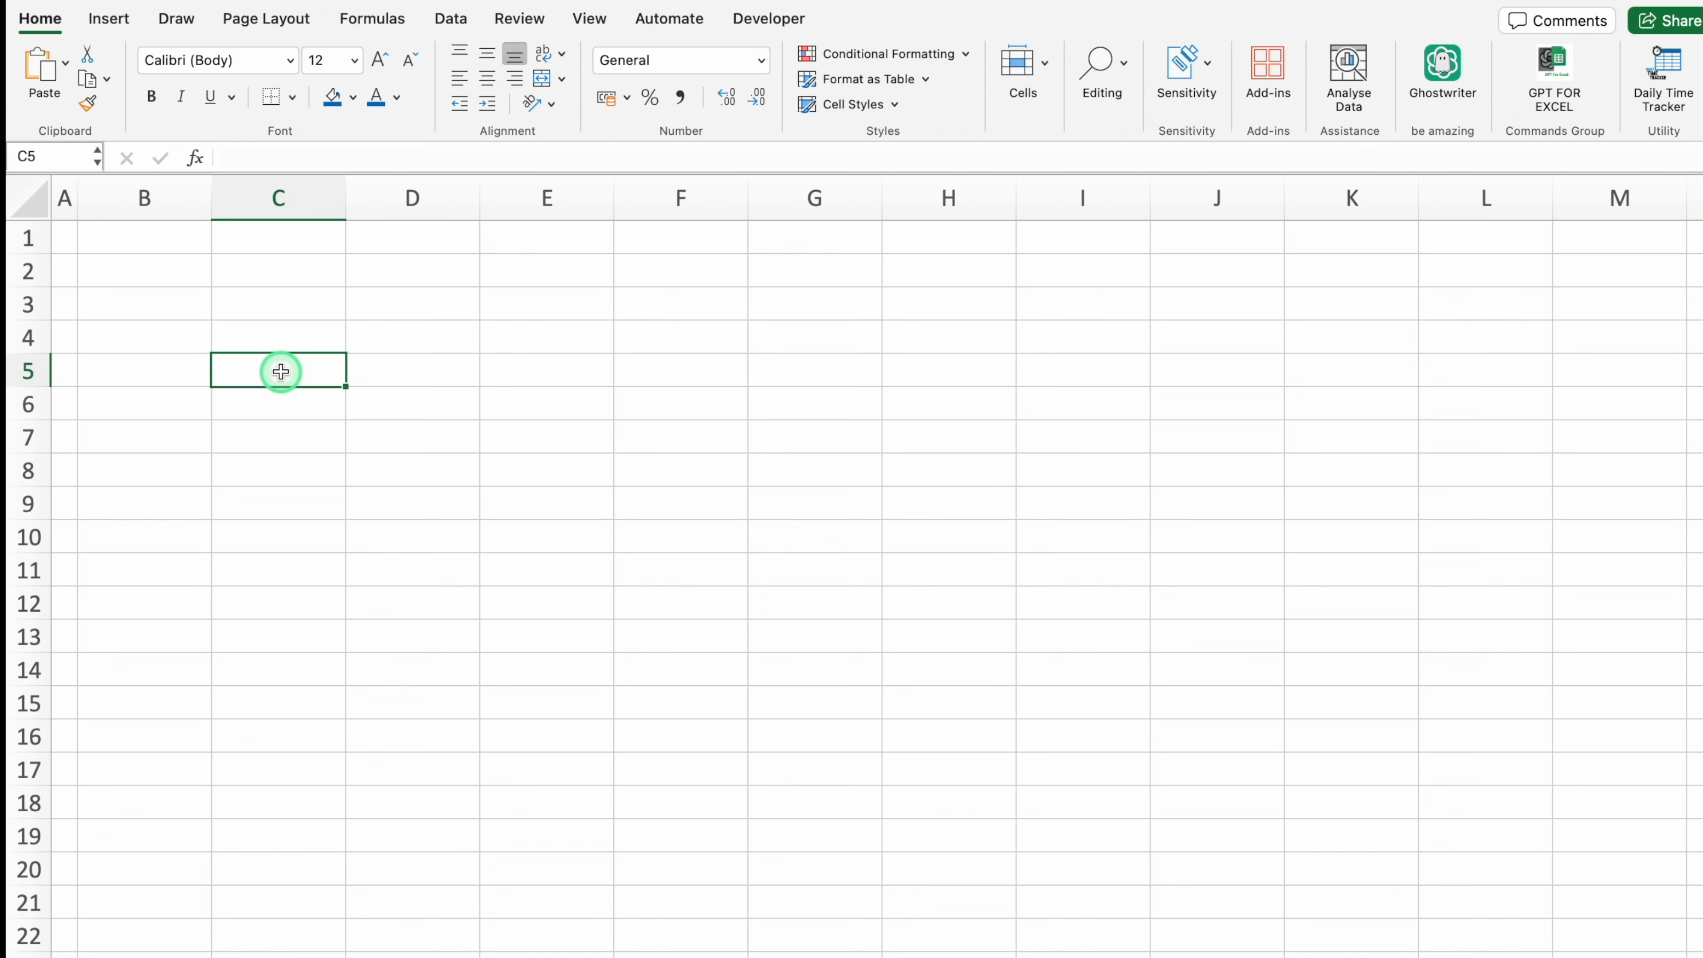
key("super+v")
left_click_drag(318, 208, 1187, 186)
left_click(488, 544)
Add a Helper header in B5 using the Invoice No. header's style, with a red fill
left_click(269, 376)
key("super+c")
left_click(160, 370)
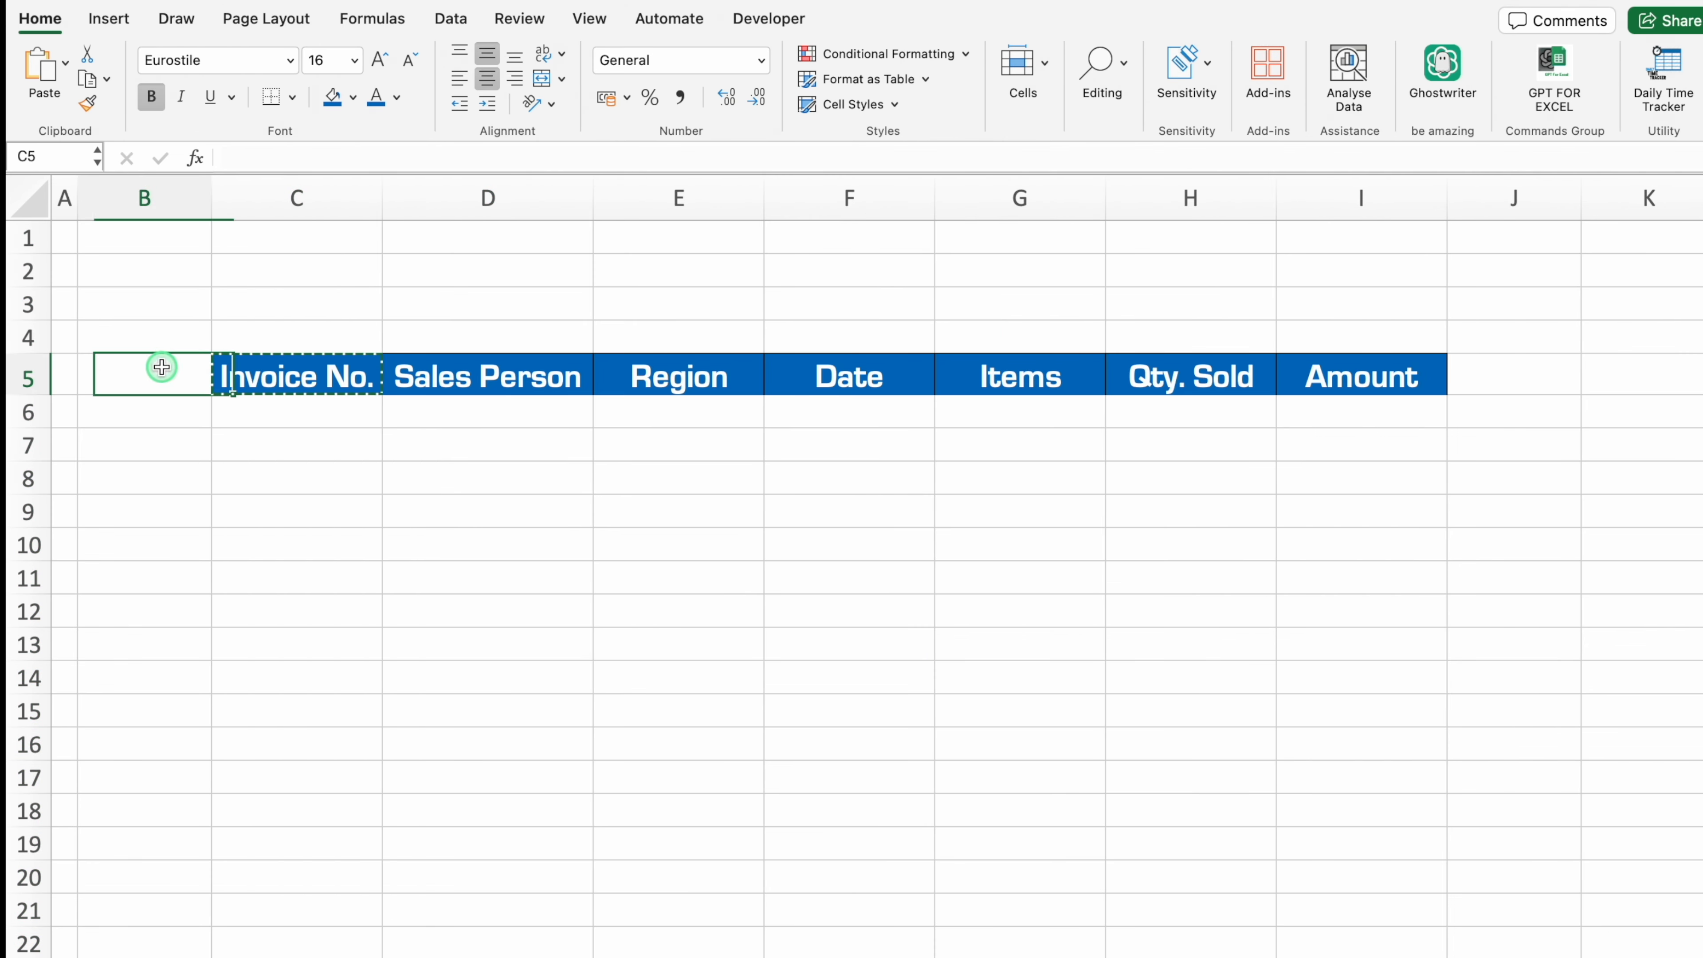
key("super+v")
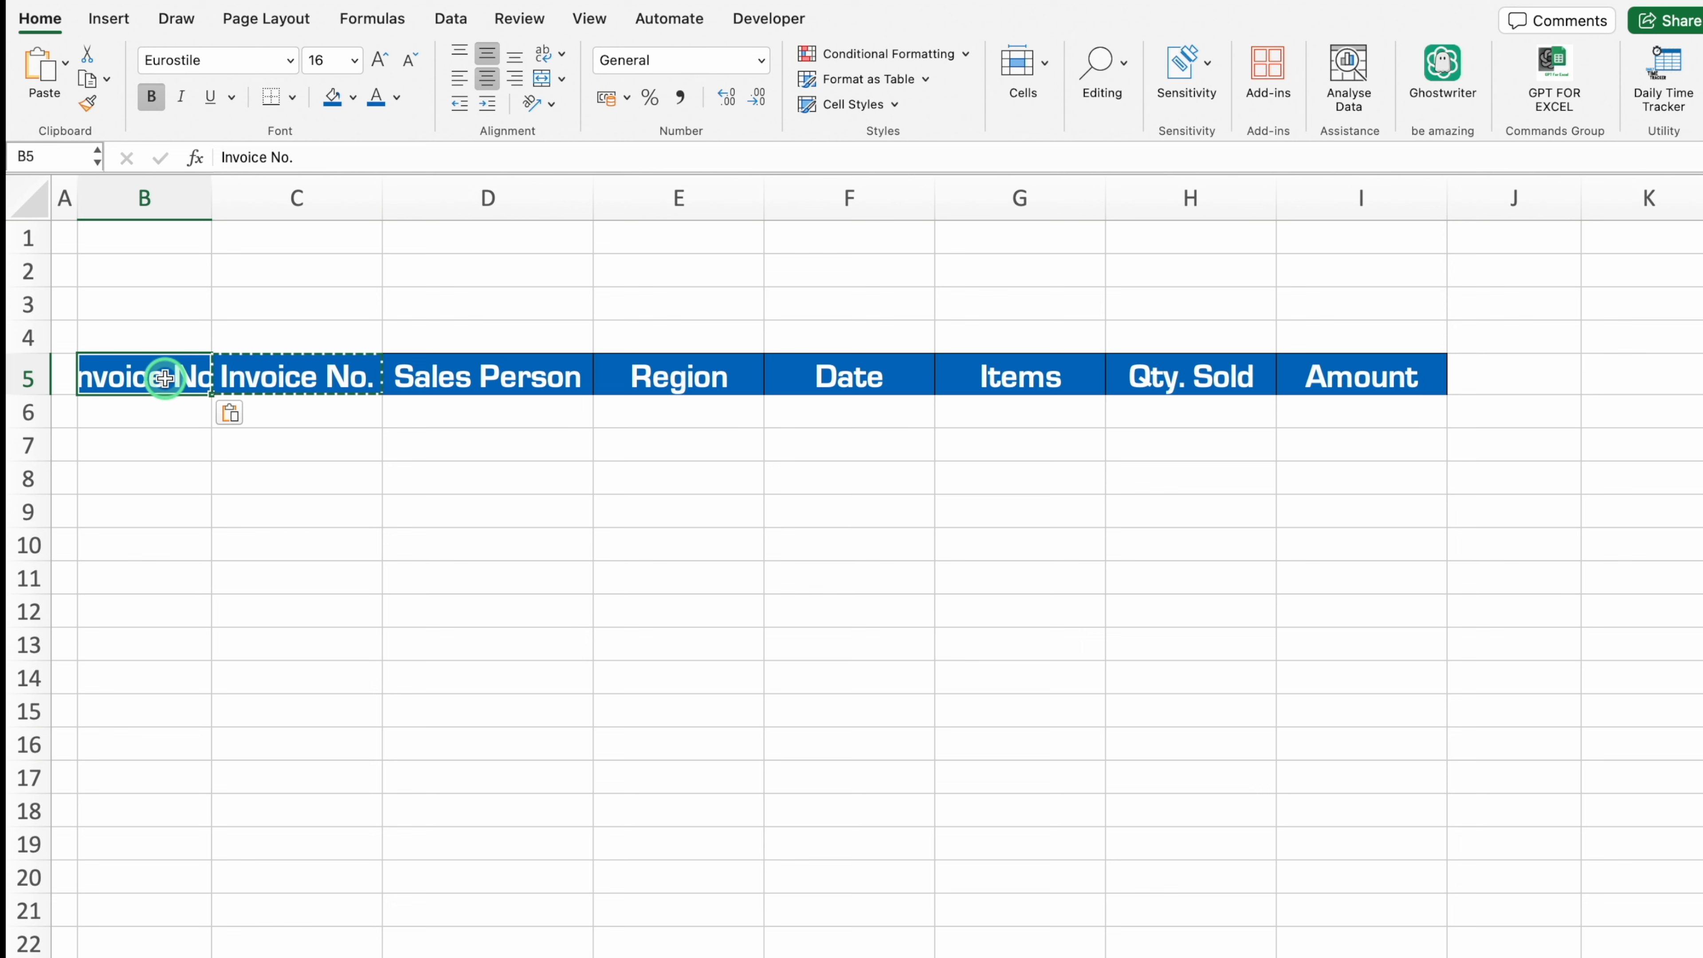
type("Helper")
key("Return")
left_click(191, 389)
left_click(352, 97)
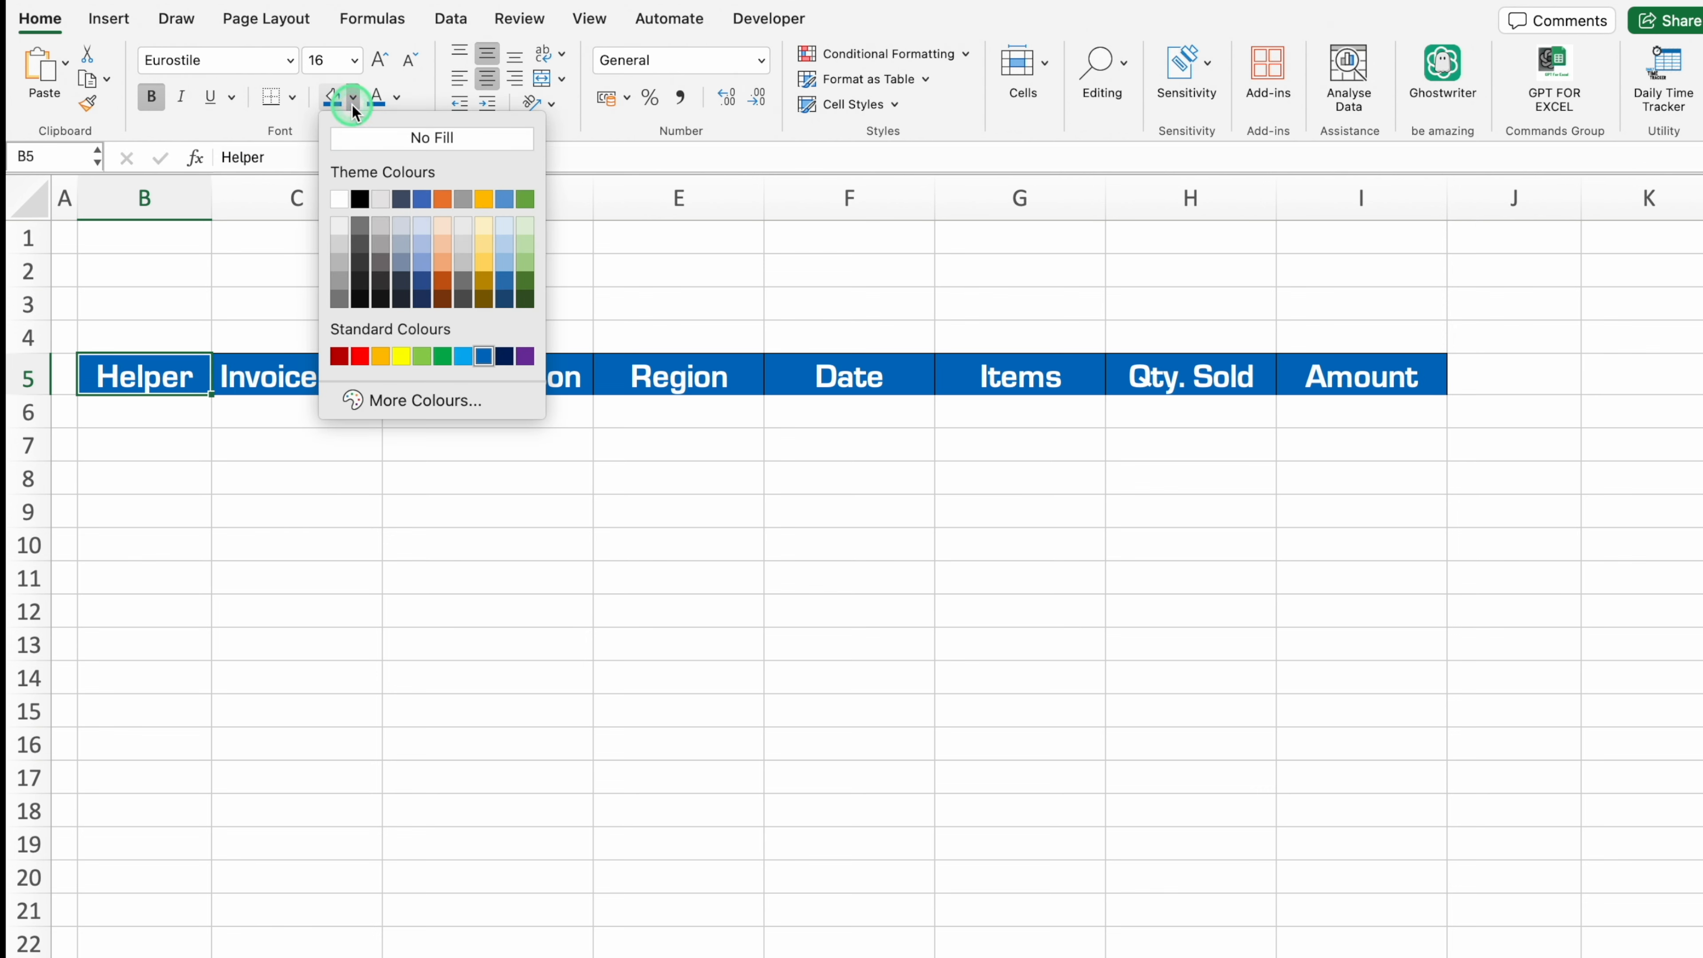
left_click(363, 356)
Copy the Region header to C2 and merge it across C2:D2
left_click(676, 376)
key("super+c")
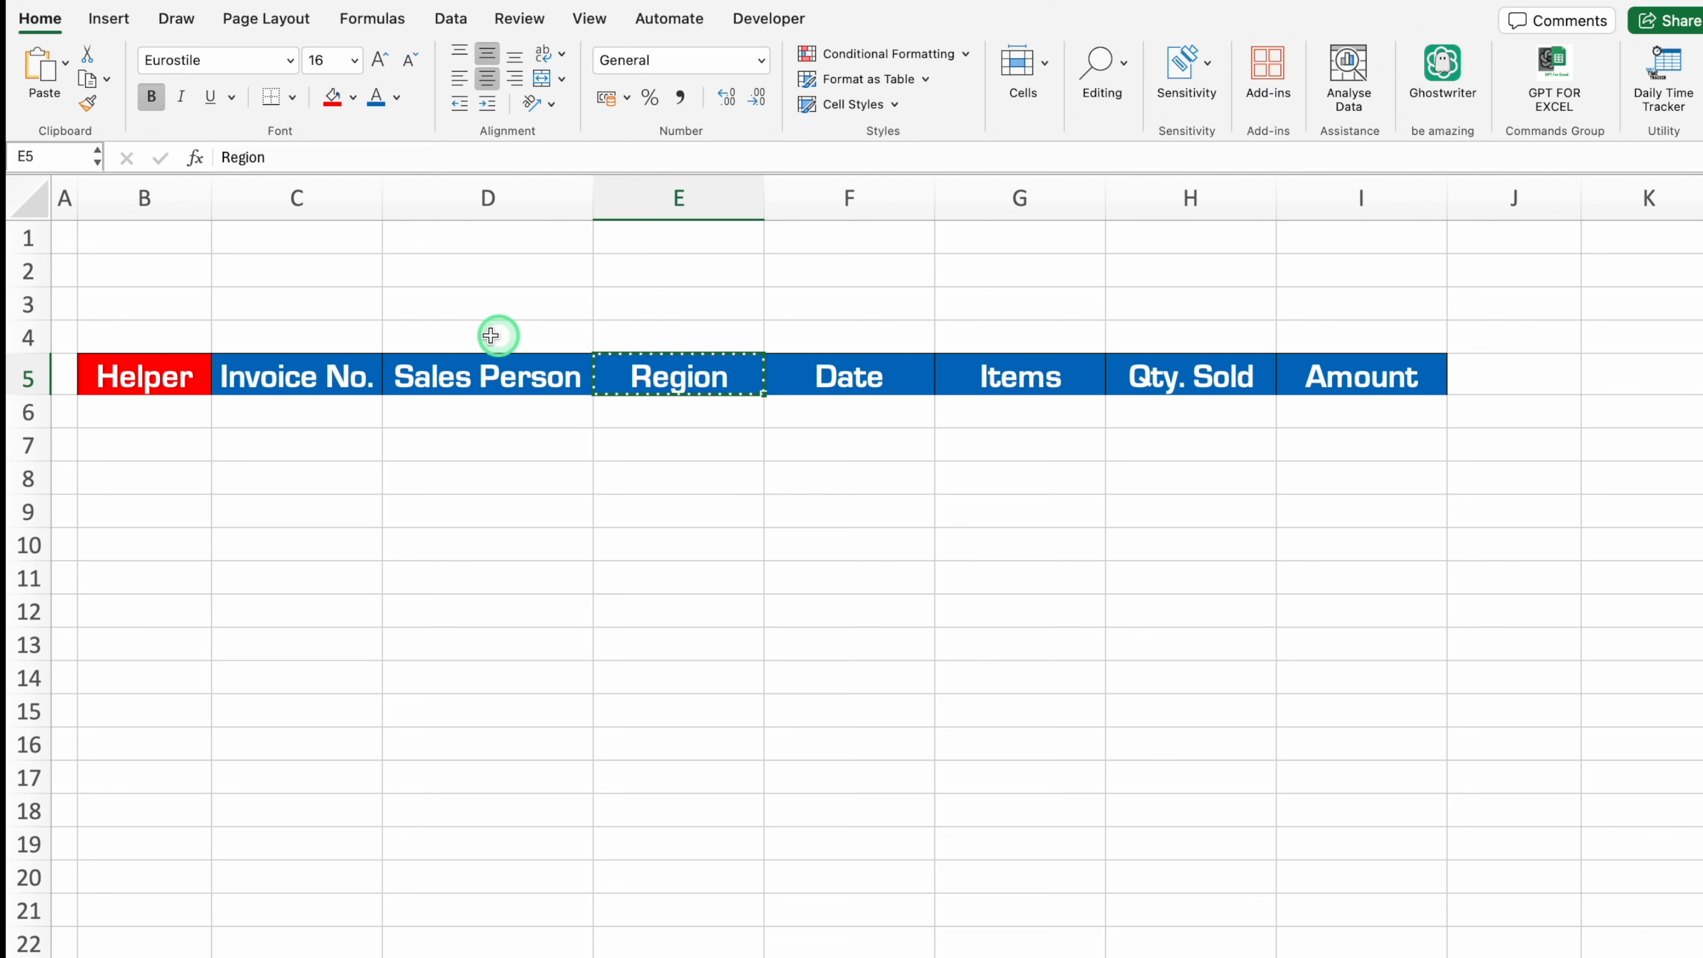
left_click(305, 270)
key("super+v")
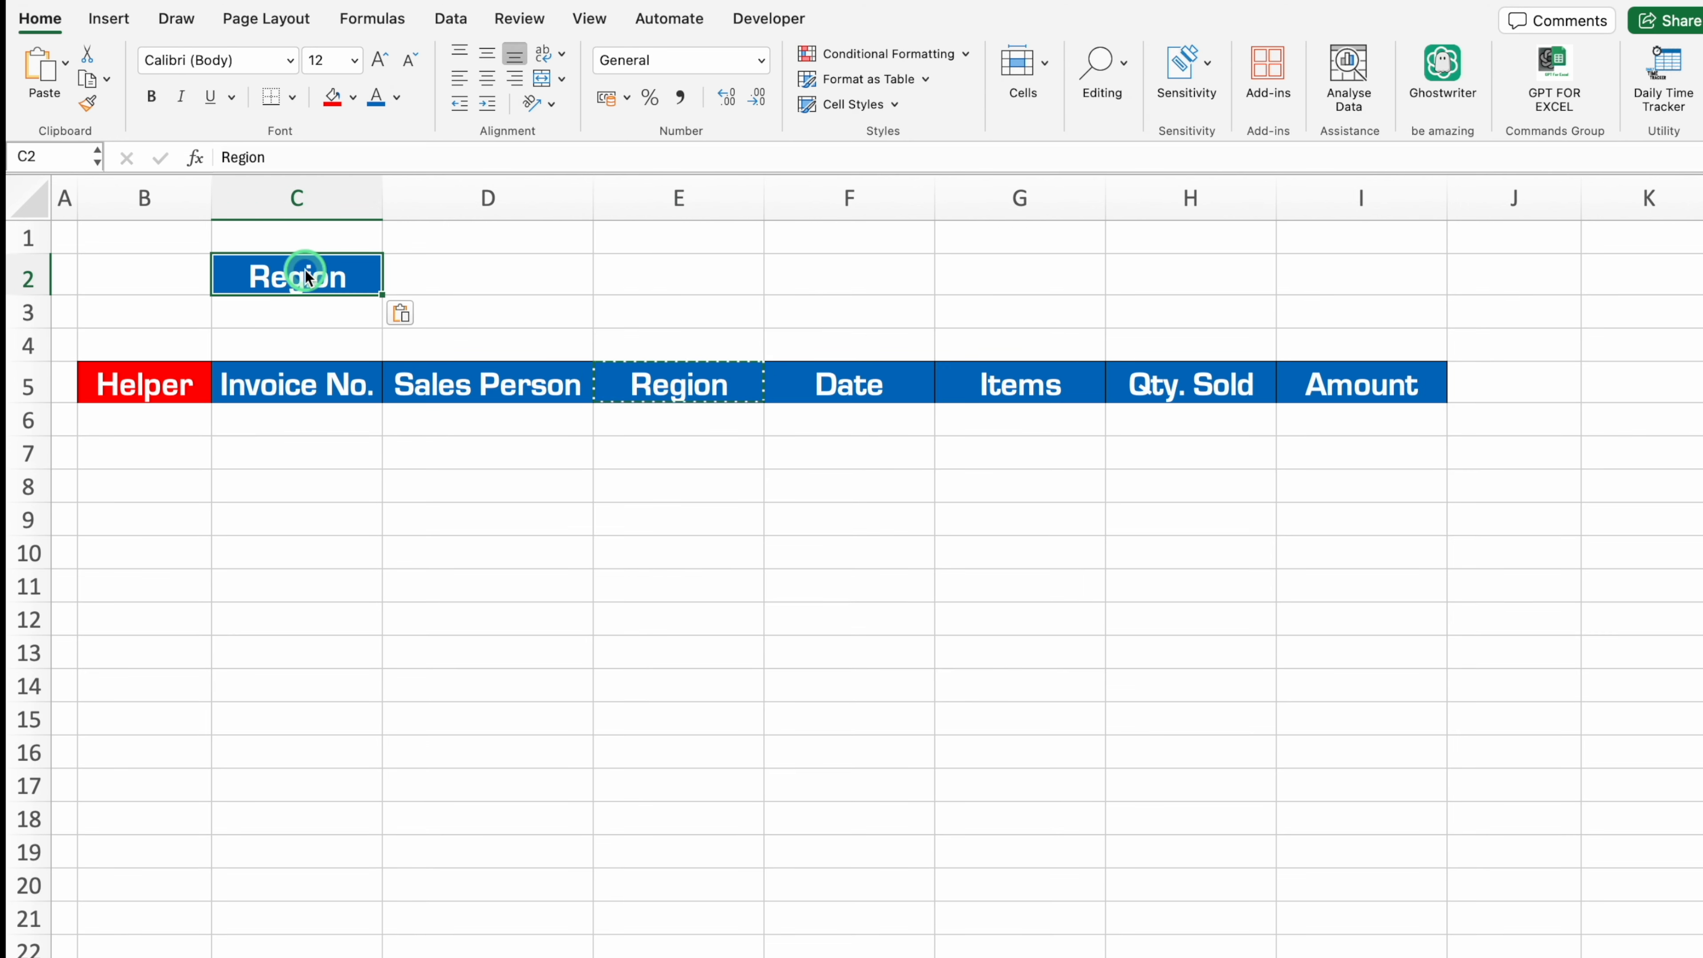
left_click_drag(330, 277, 429, 273)
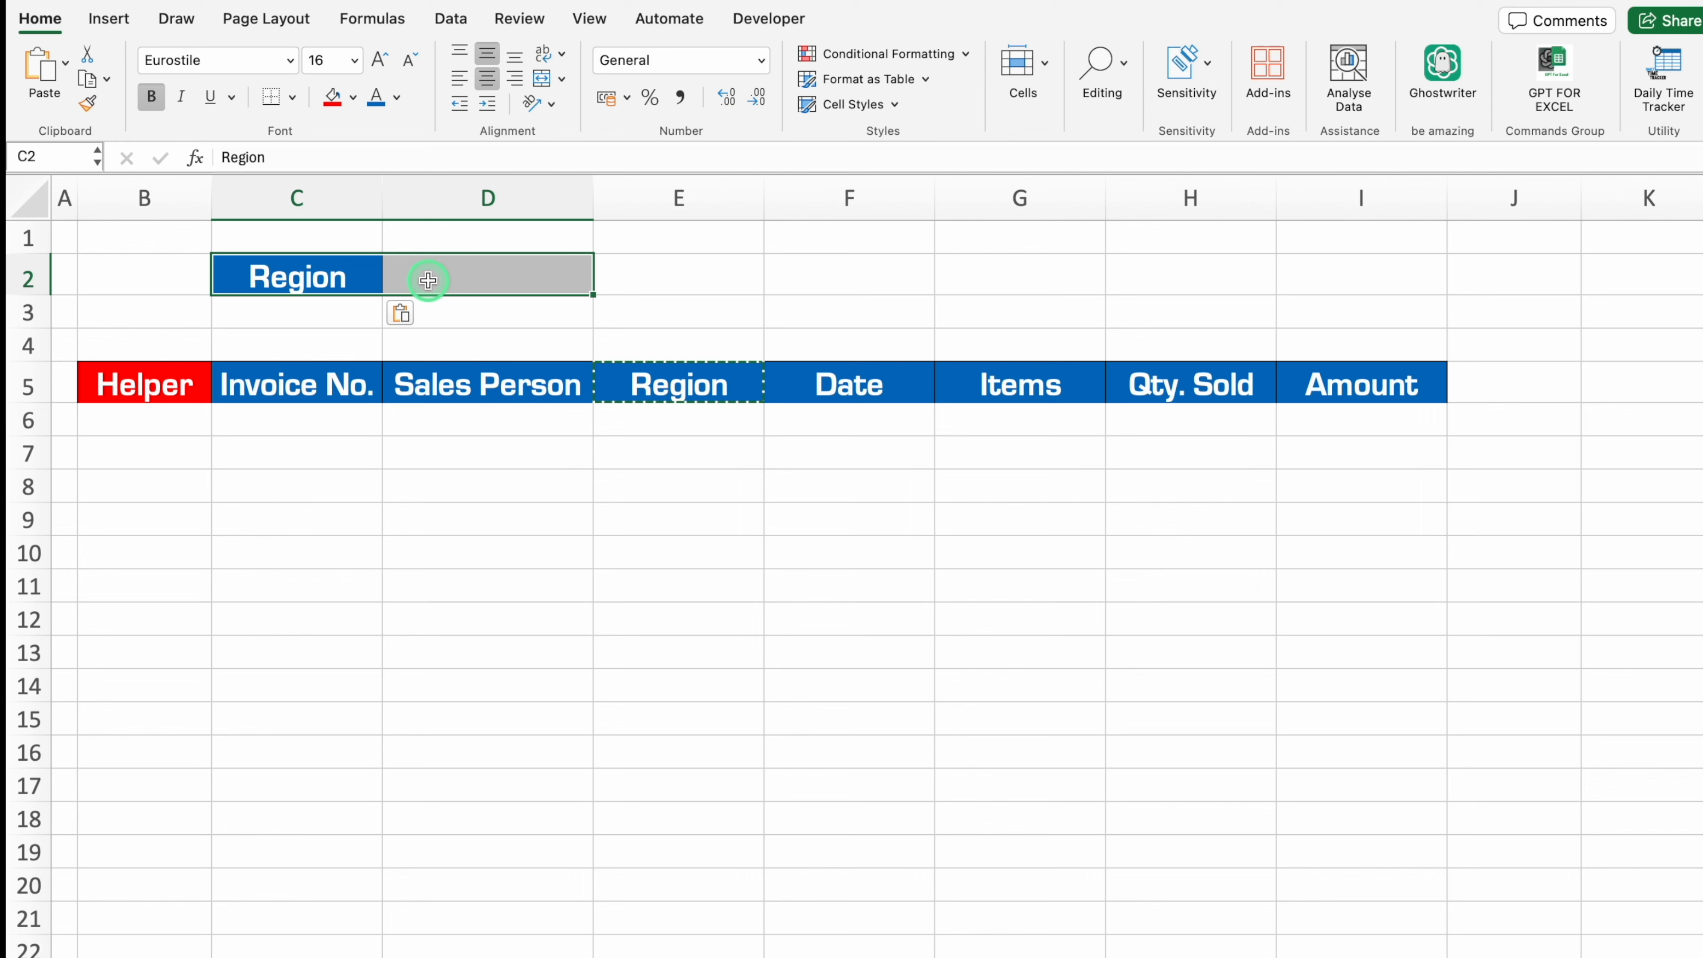
left_click(543, 77)
Extend the merged Region cell down into C3:D3 and clear the copied text there
left_click_drag(592, 294, 590, 318)
left_click(559, 319)
key("Delete")
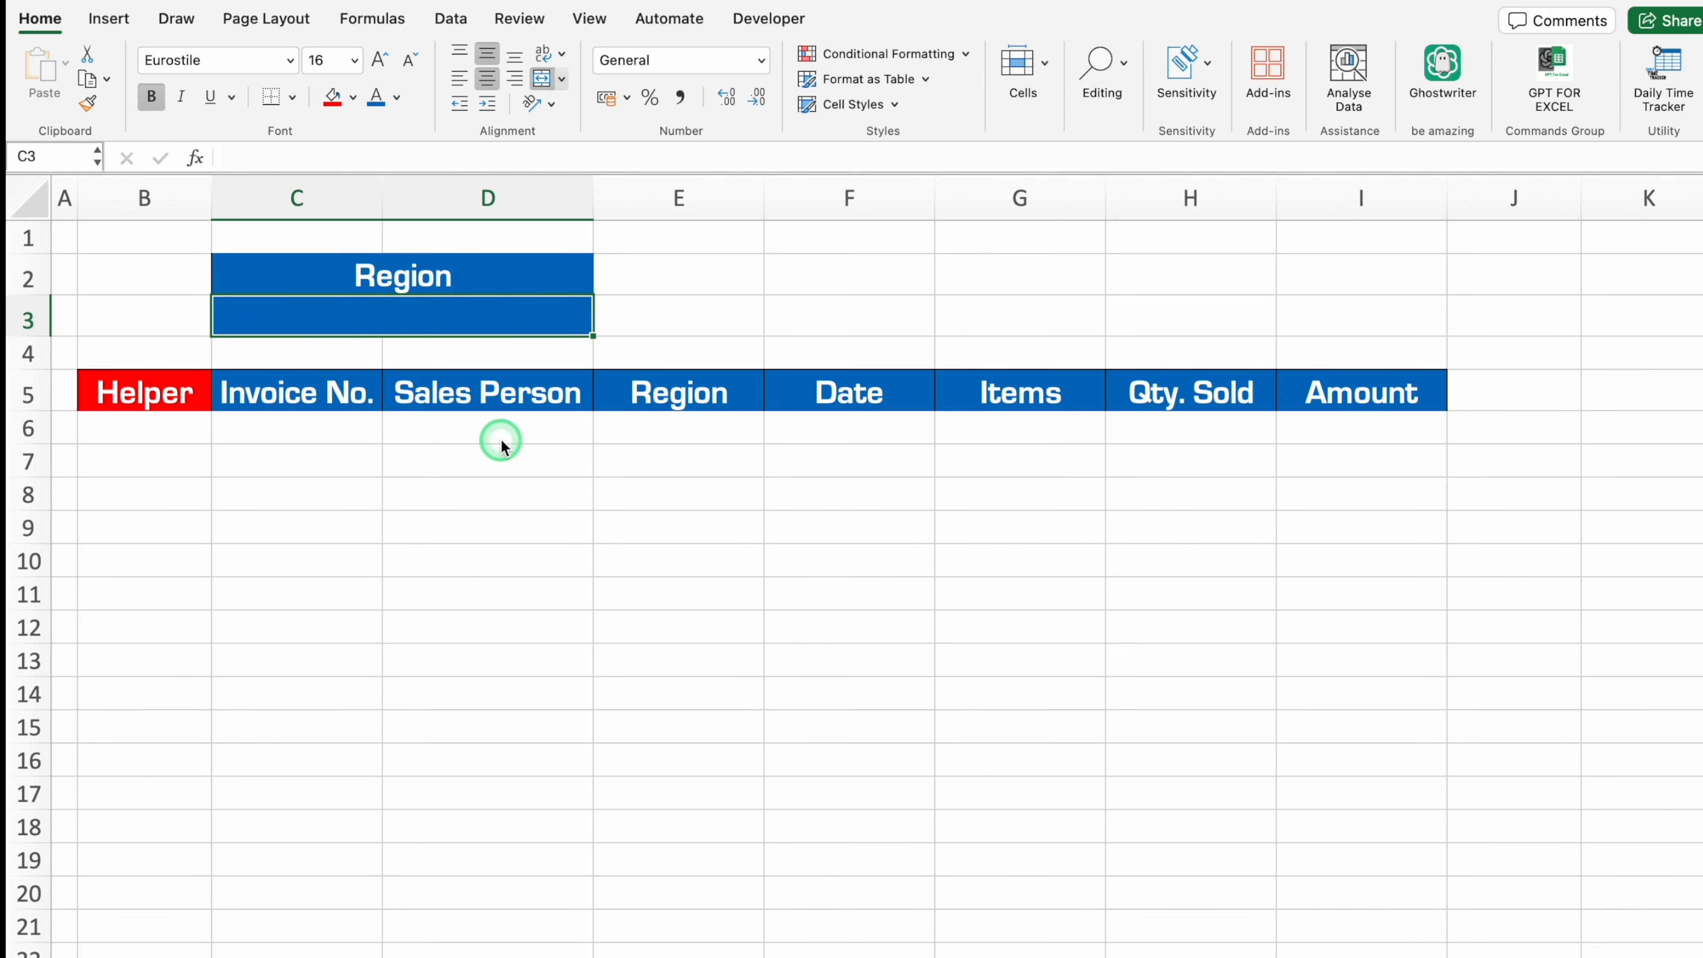
Add a validation list with the source East,West,North,South to C3 and choose East from its drop-down
left_click(458, 27)
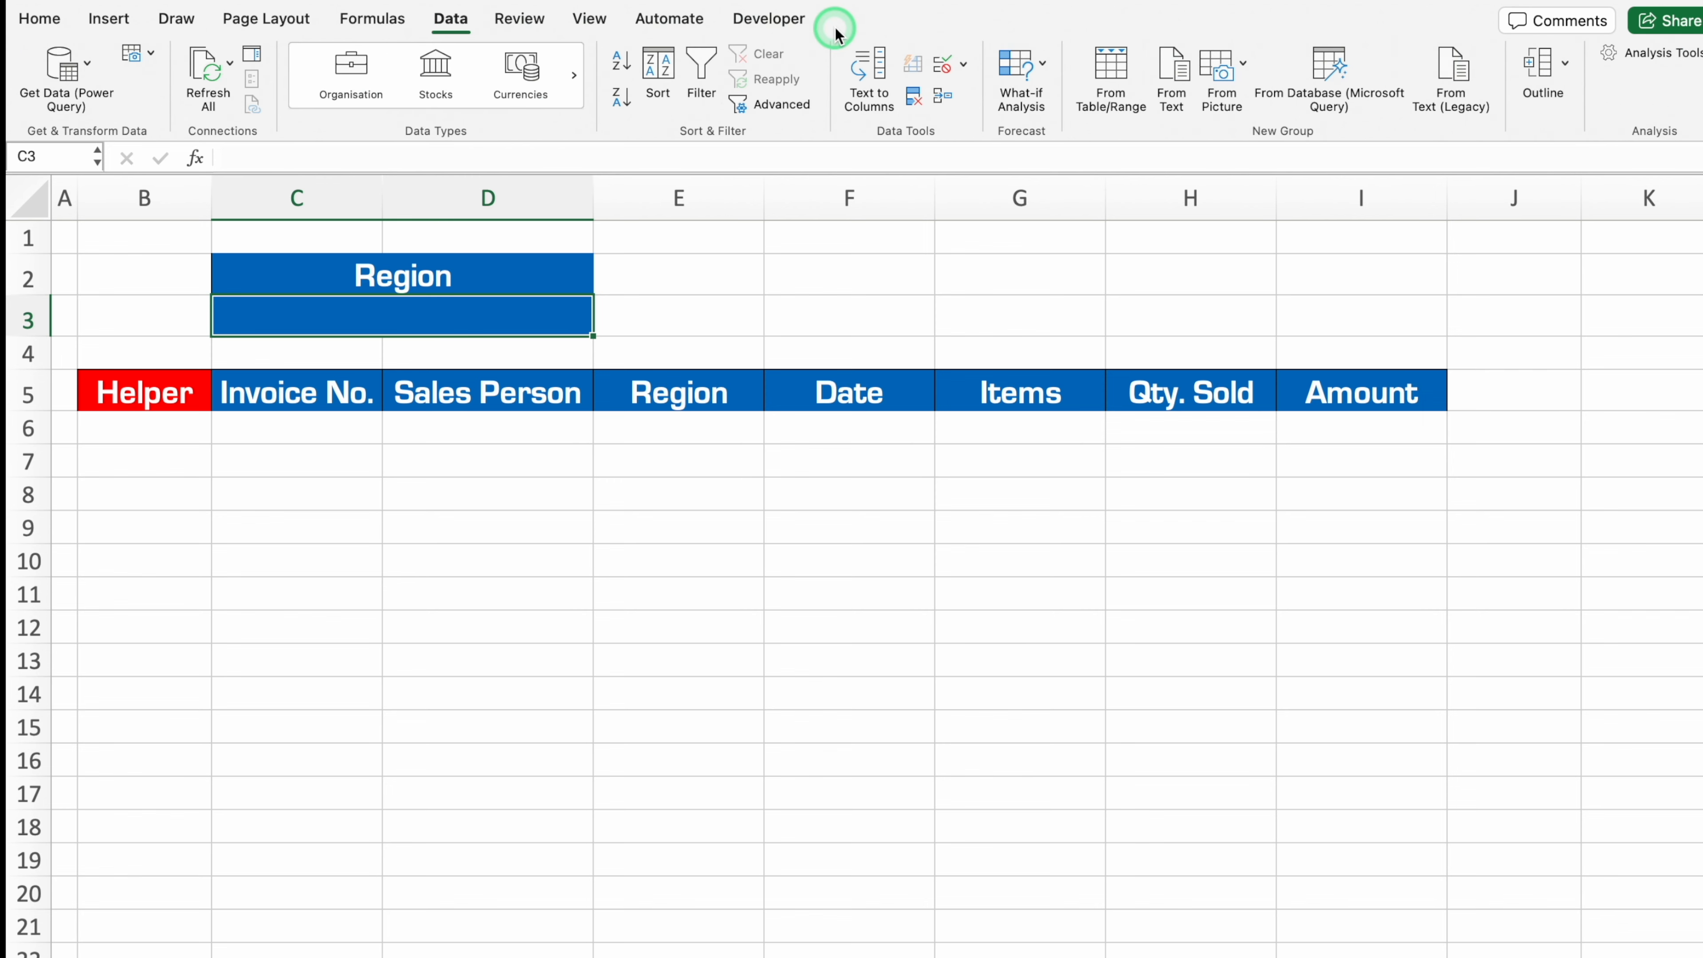
left_click(963, 65)
left_click(1013, 104)
left_click(865, 262)
left_click(715, 335)
left_click(707, 386)
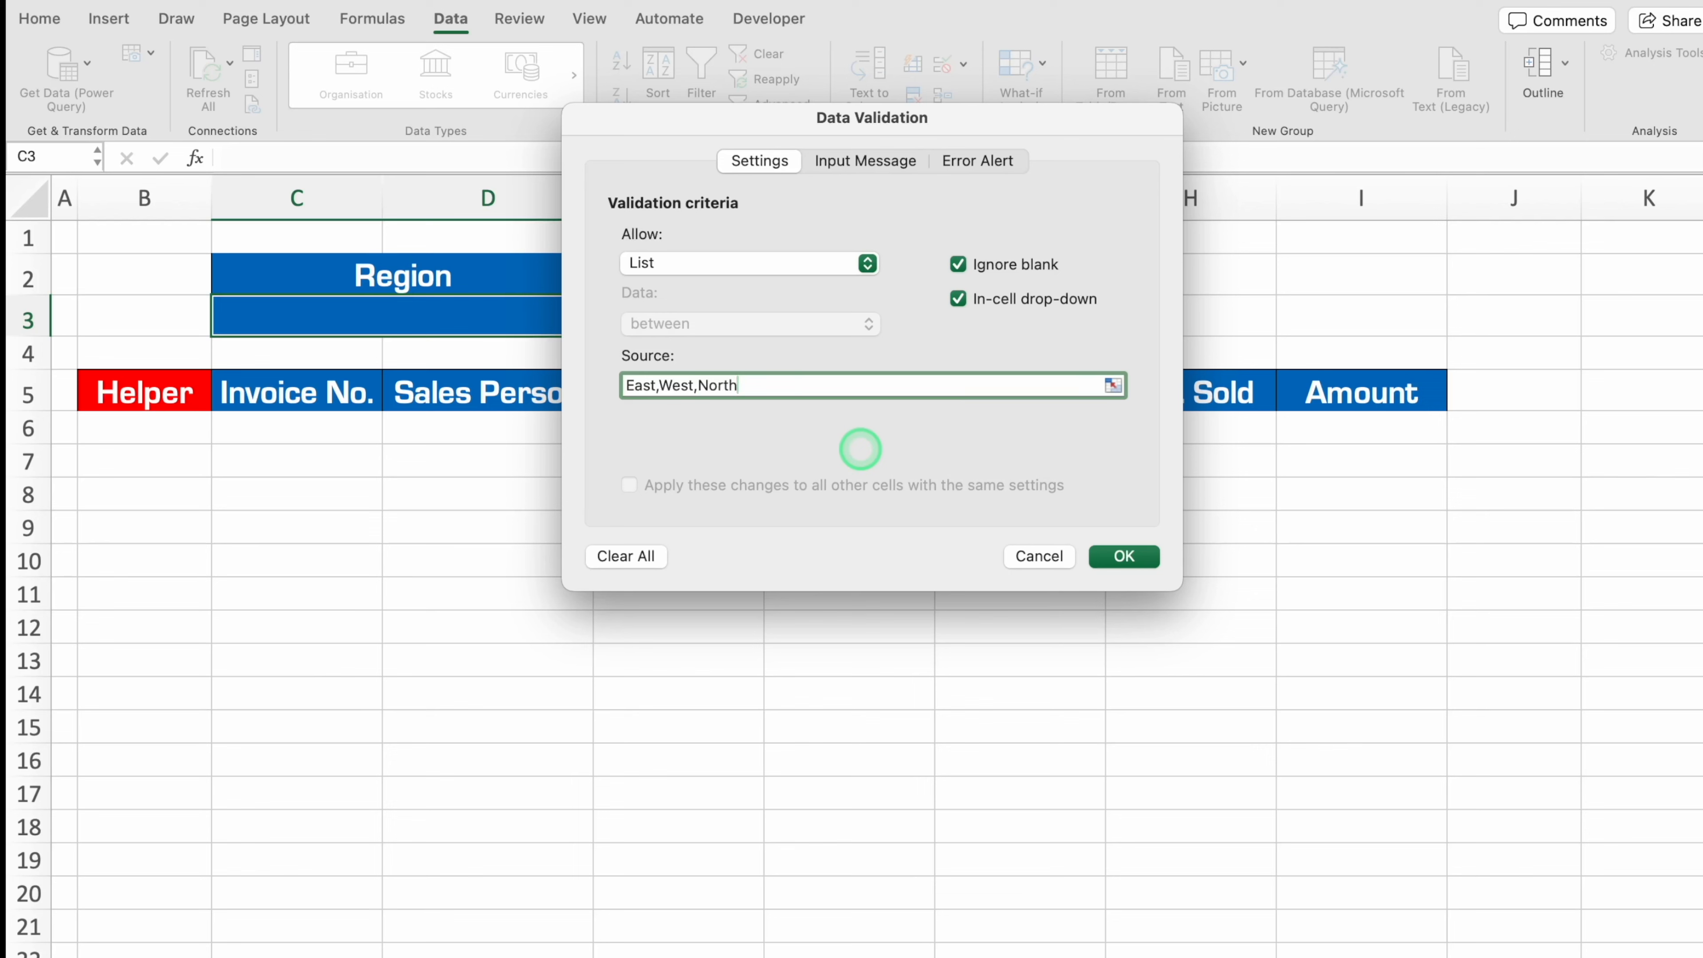
type("East,West,North,South")
left_click(1124, 556)
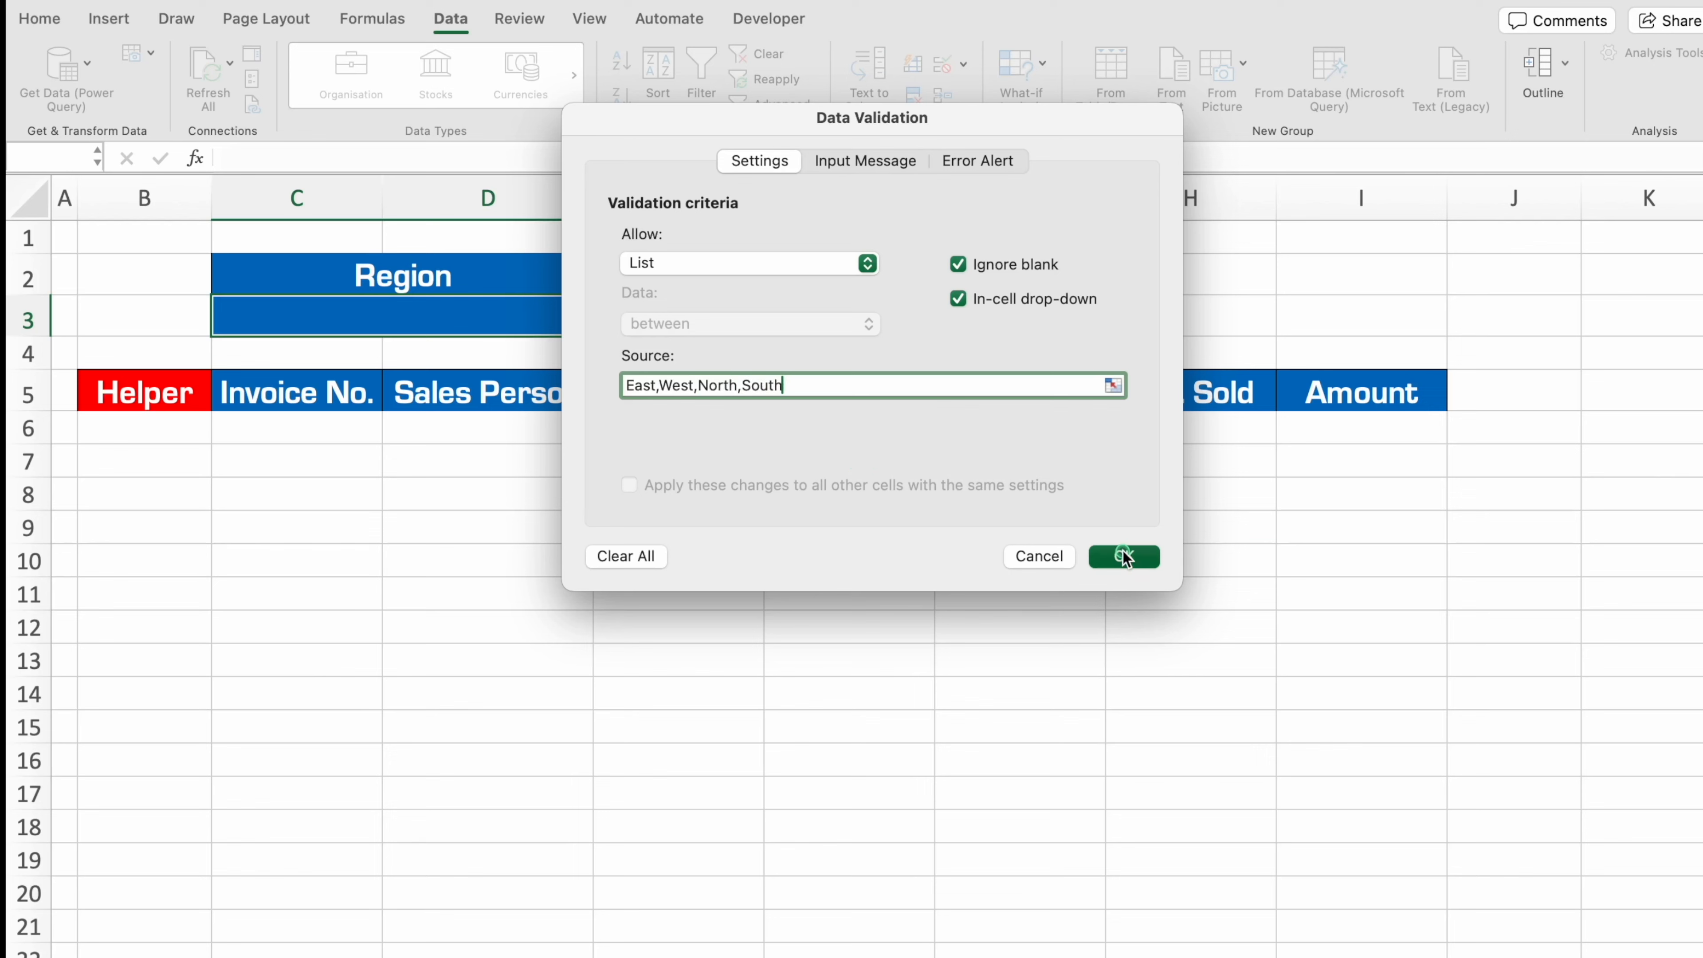
left_click(604, 312)
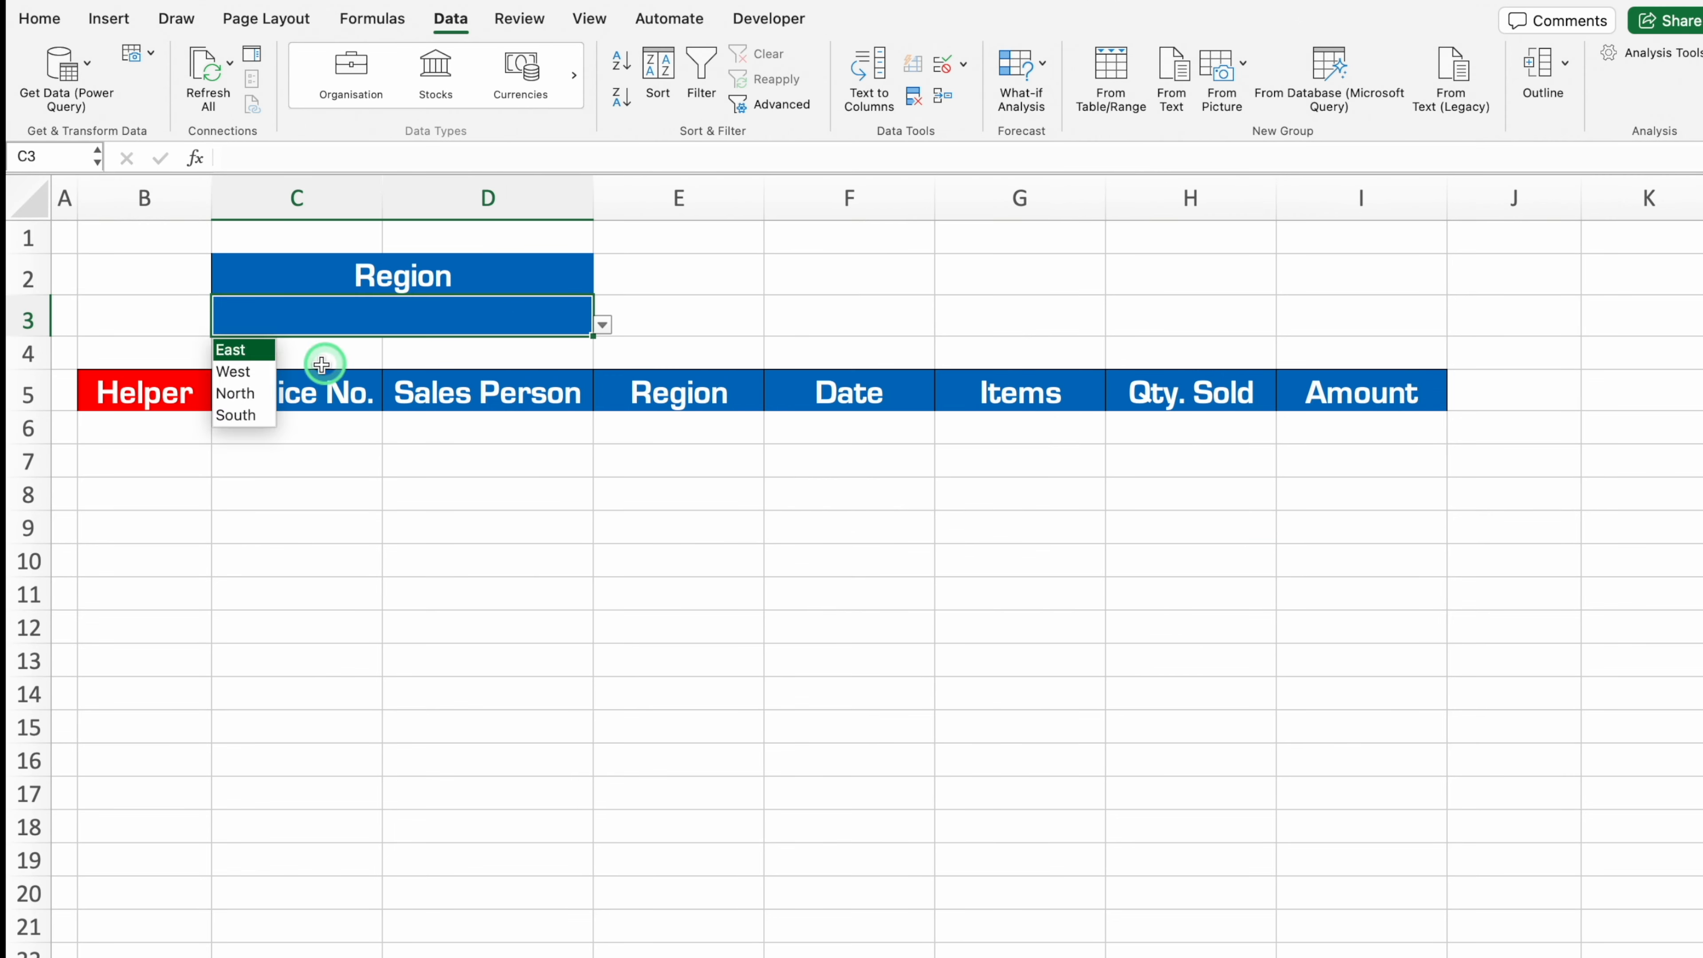
left_click(259, 354)
Apply borders around and between the Region cells C2:D3 and select B6 under the Helper header
left_click_drag(402, 281, 423, 305)
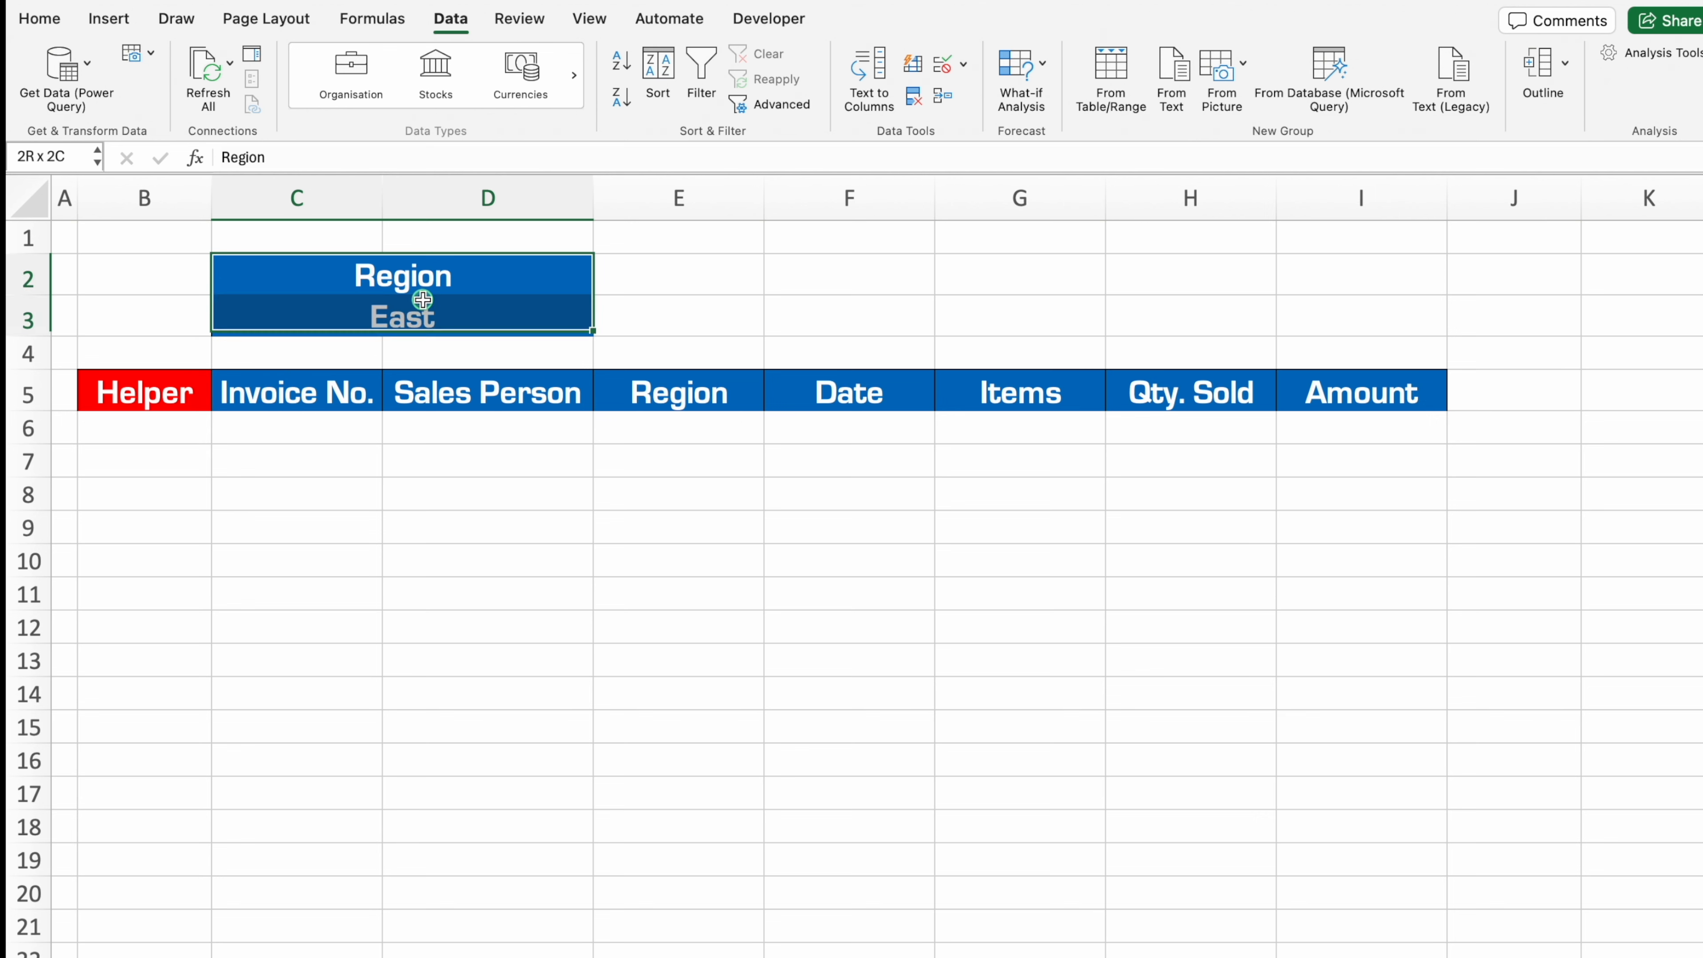
left_click(45, 27)
left_click(292, 98)
left_click(345, 307)
left_click(315, 625)
left_click(168, 427)
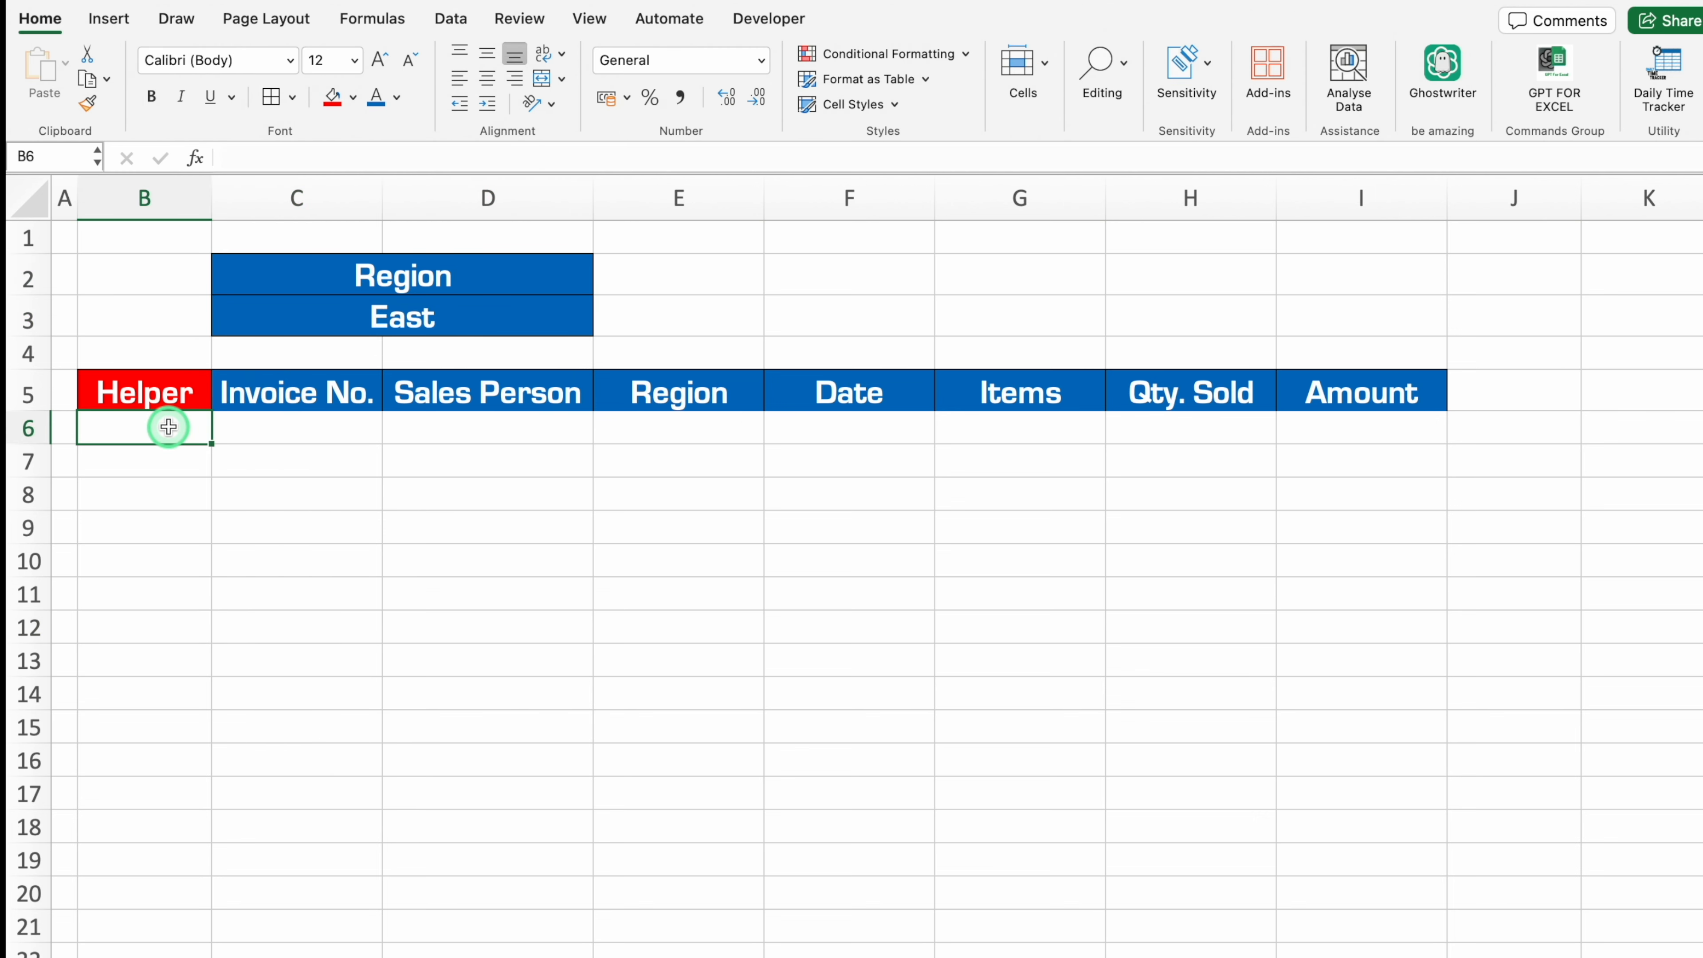
Enter =IF($C$3='Data Entry'!D3,'Data Entry'!B3,"") in B6 under the Helper header
type("=if")
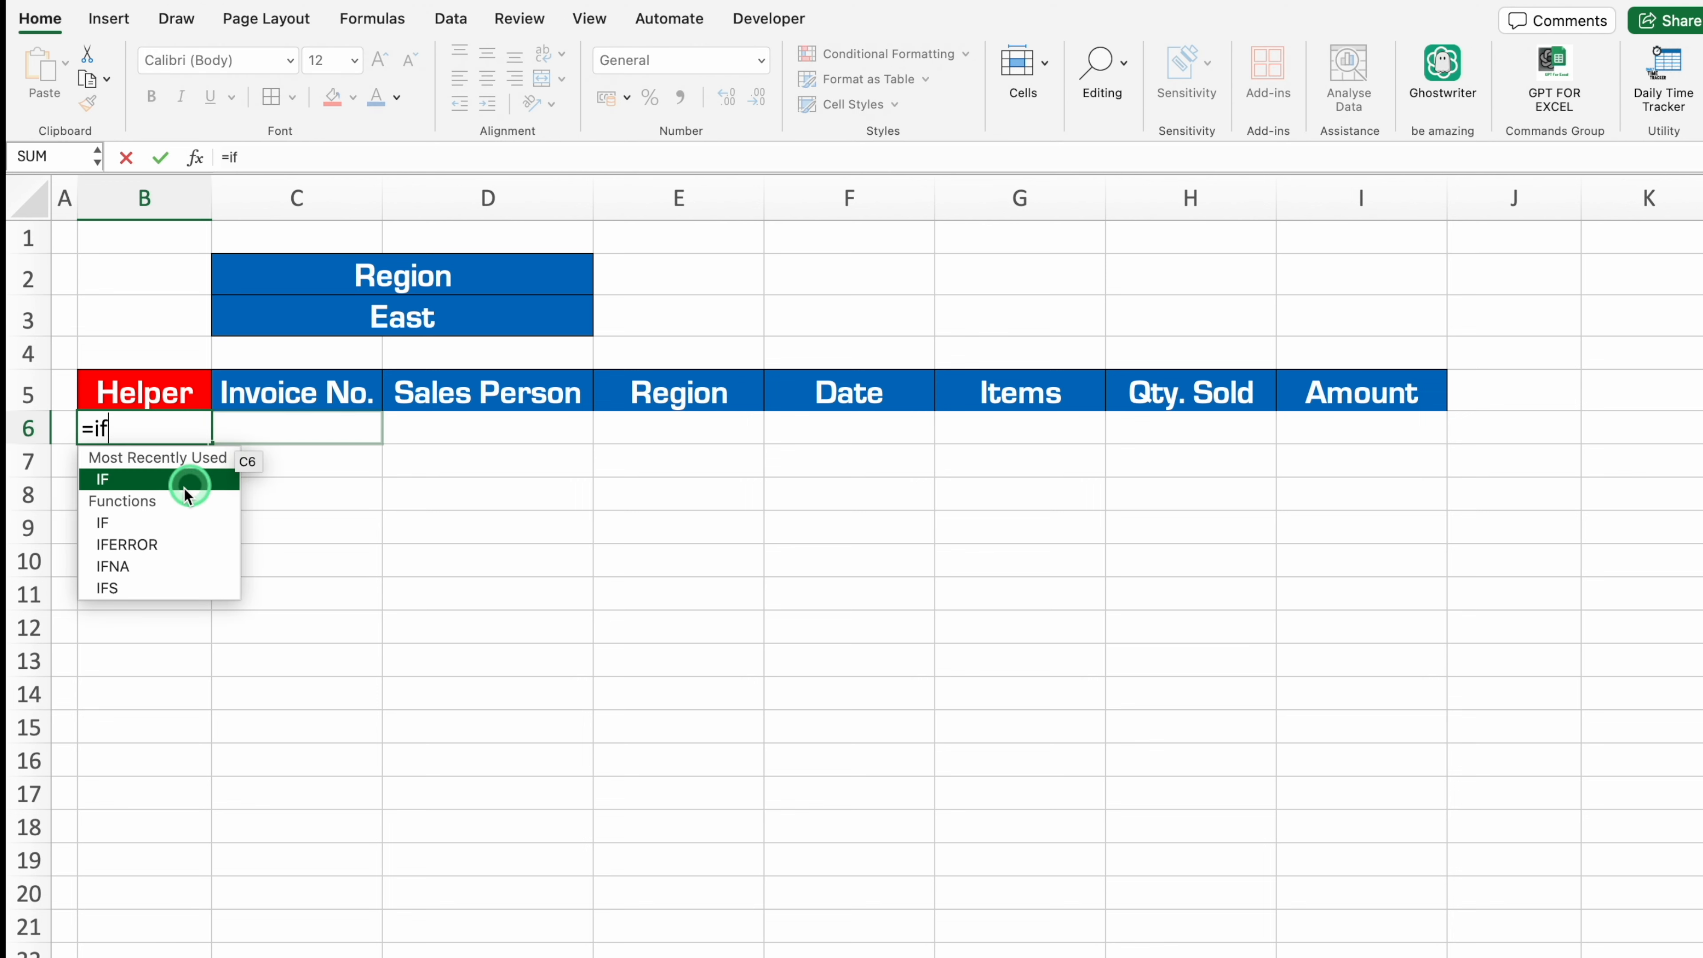
double_click(185, 490)
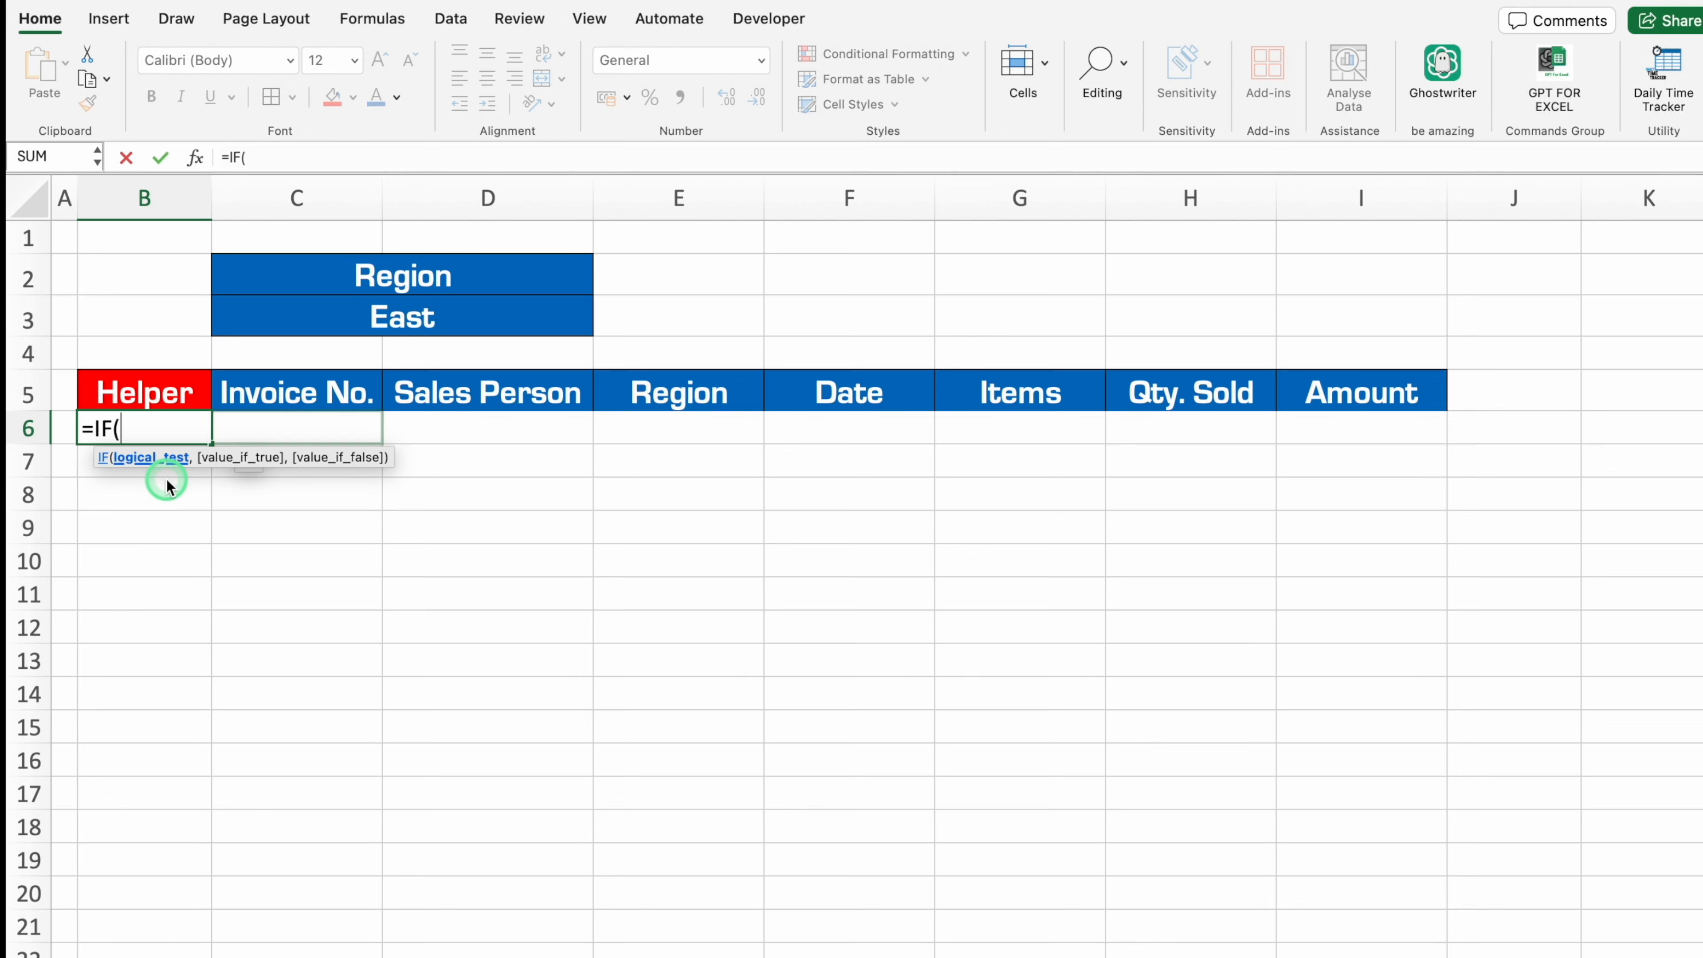
left_click(416, 313)
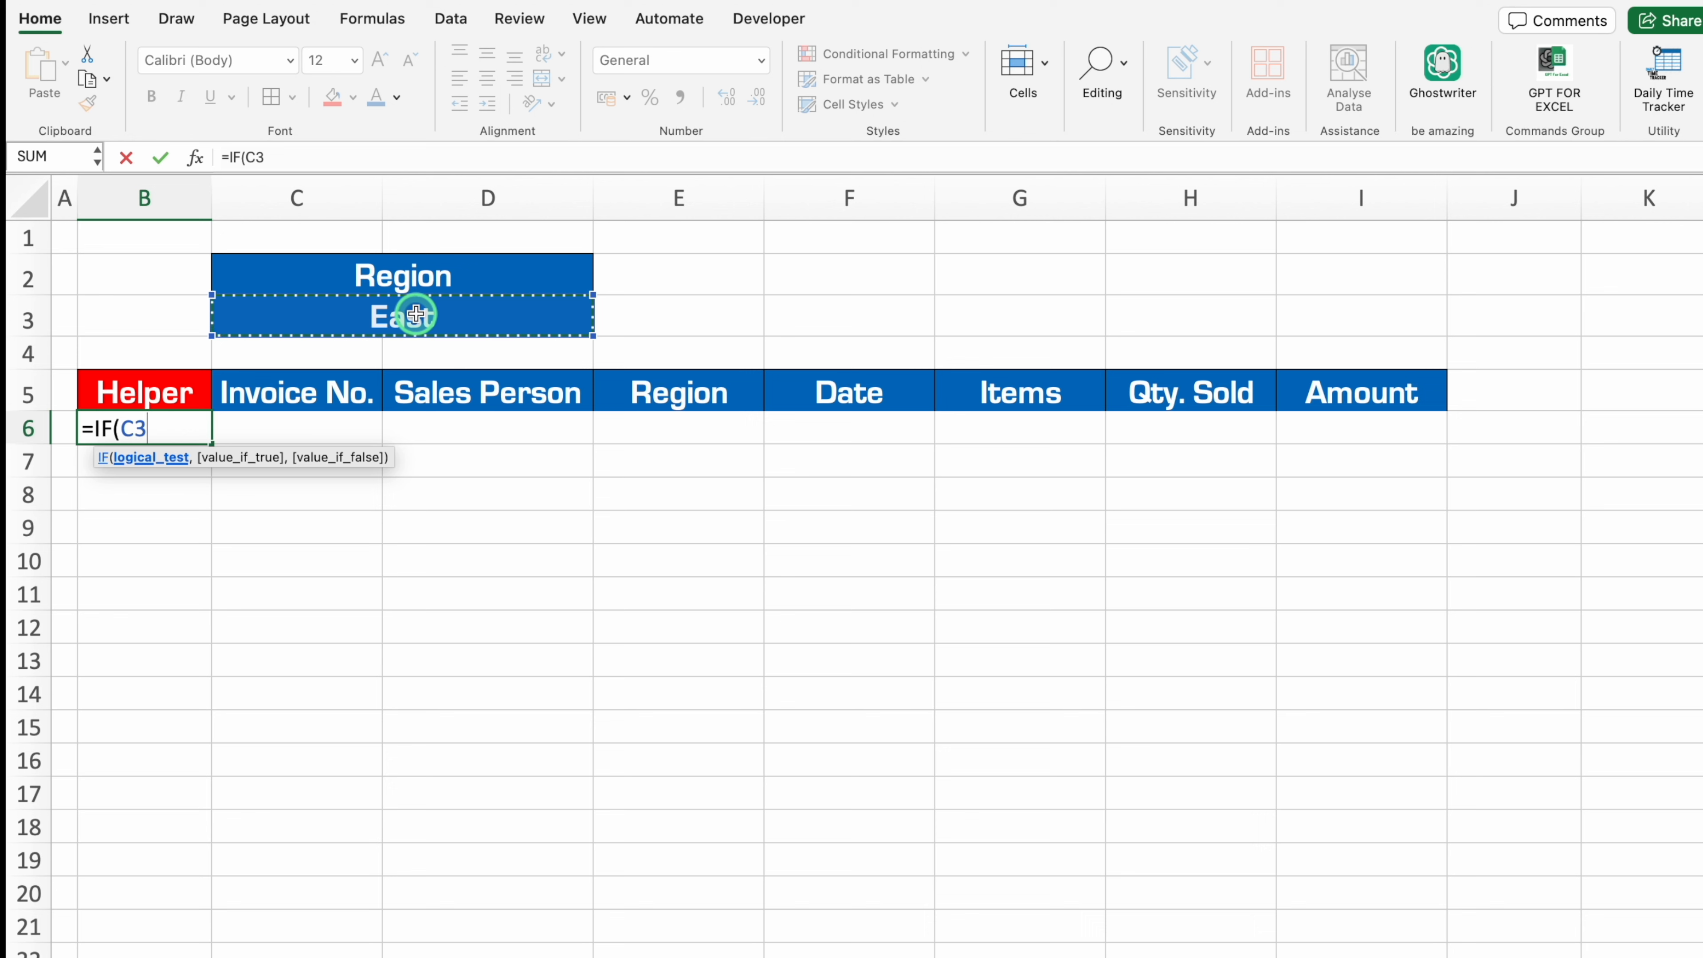
key("F4")
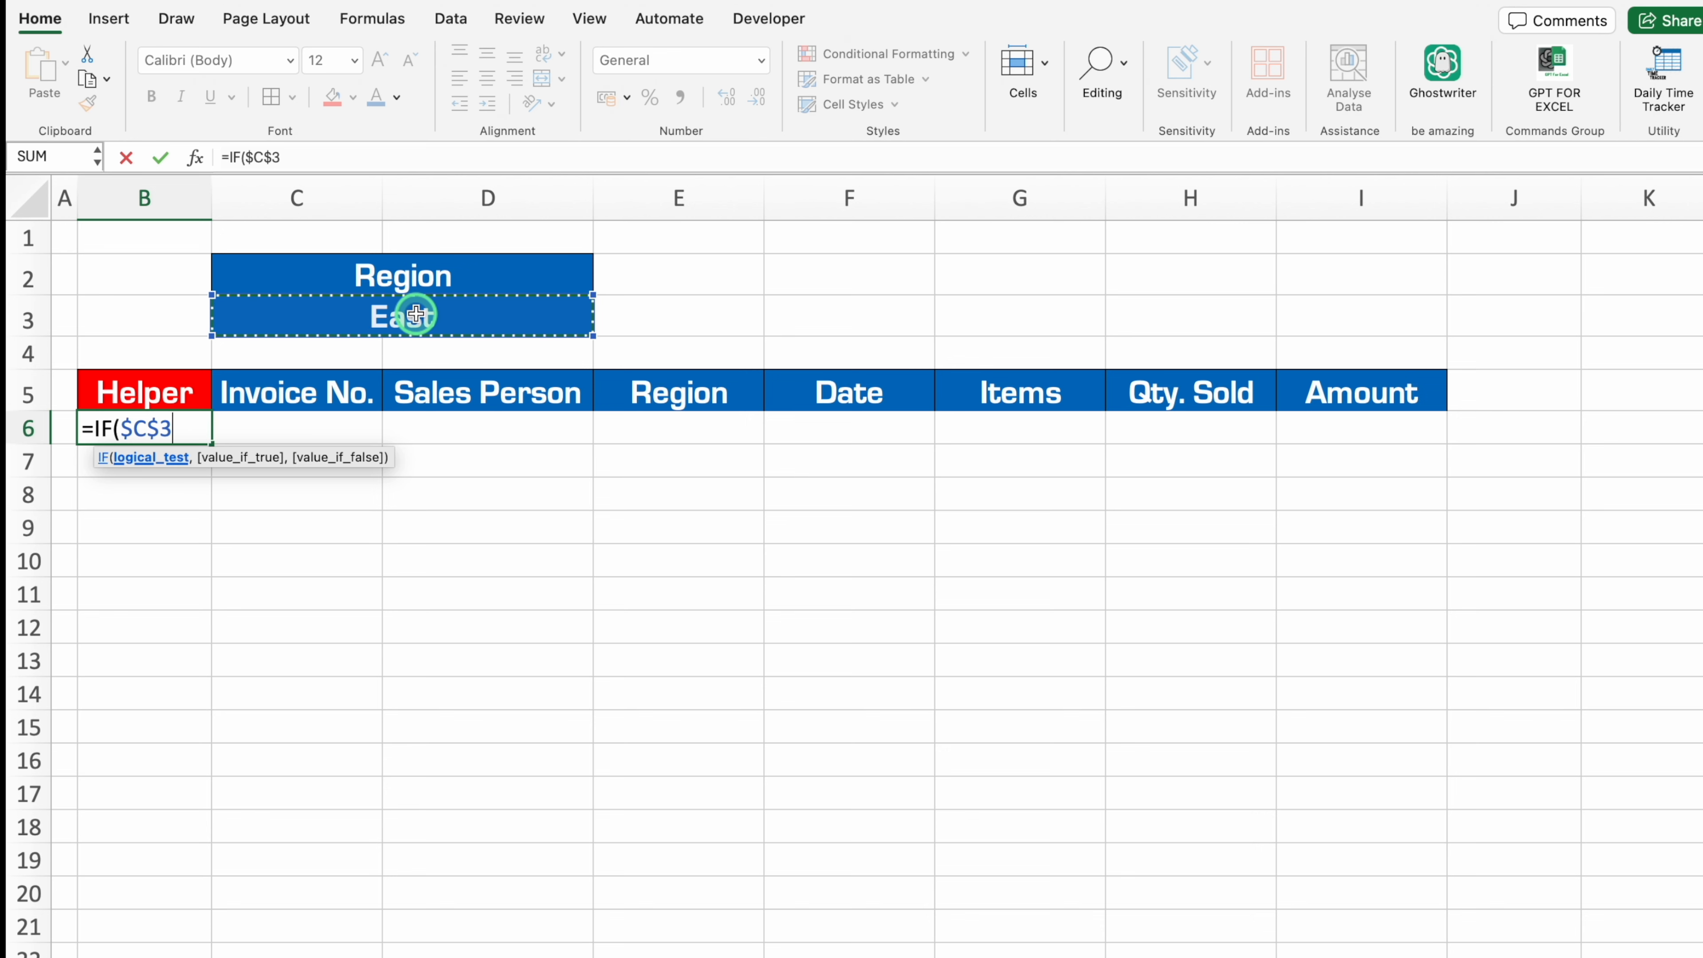
type("=")
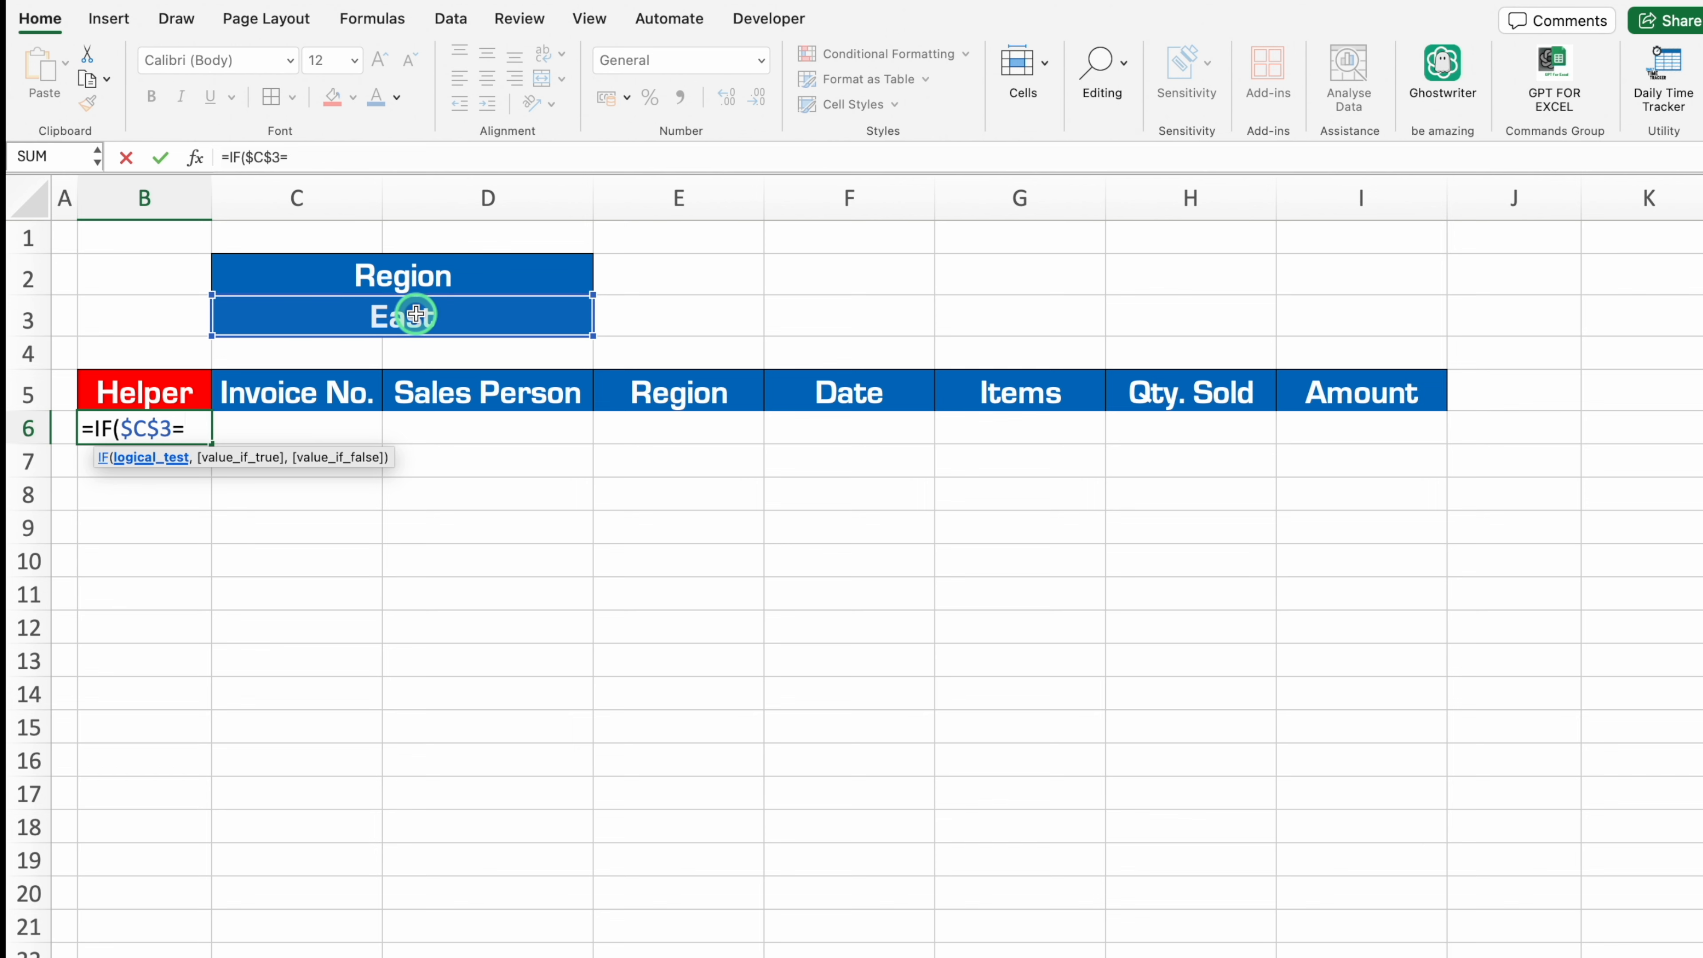
left_click(178, 956)
left_click(390, 271)
type(",")
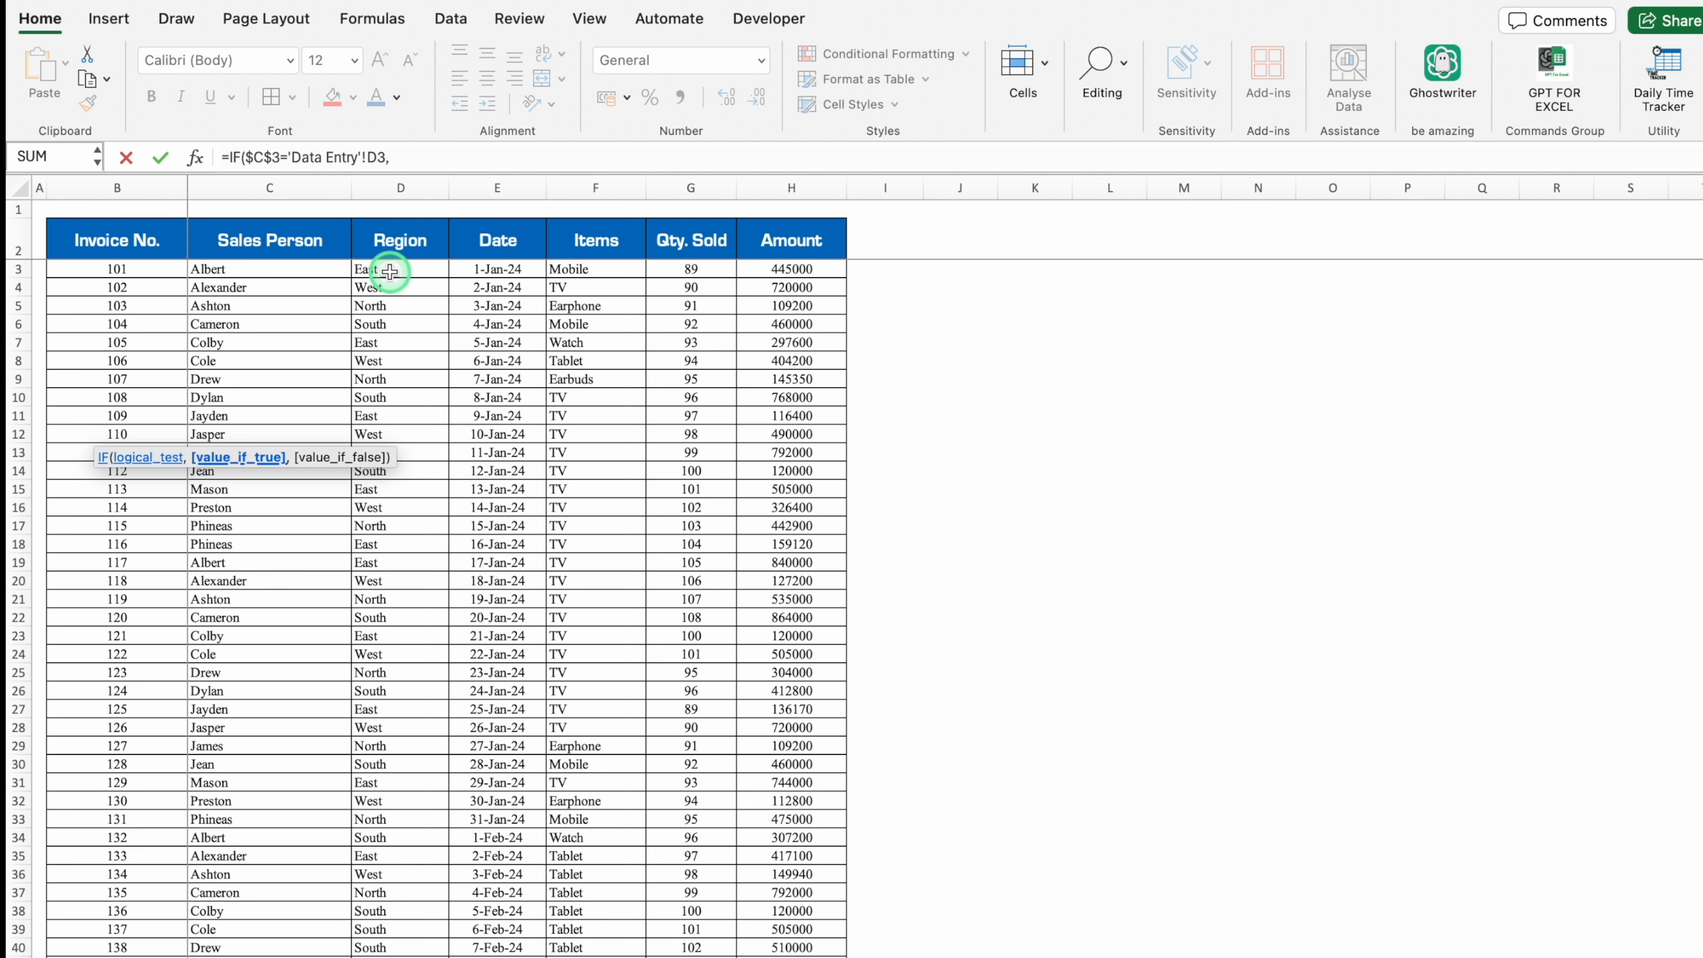
left_click(162, 269)
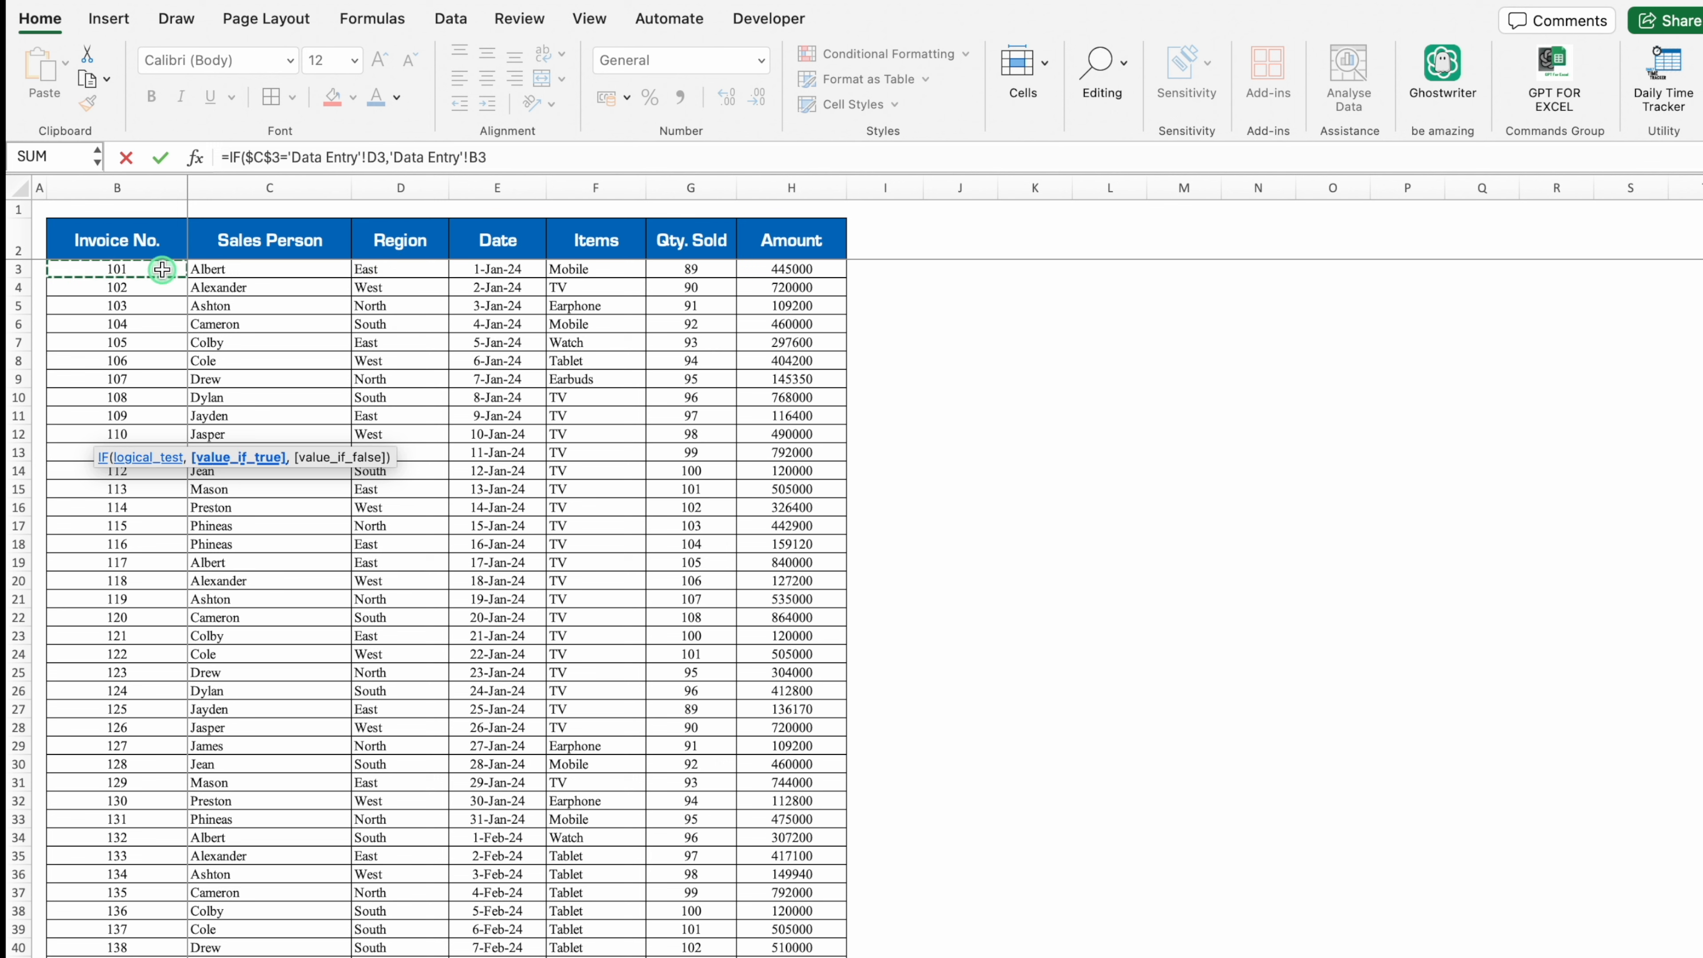
type(",")
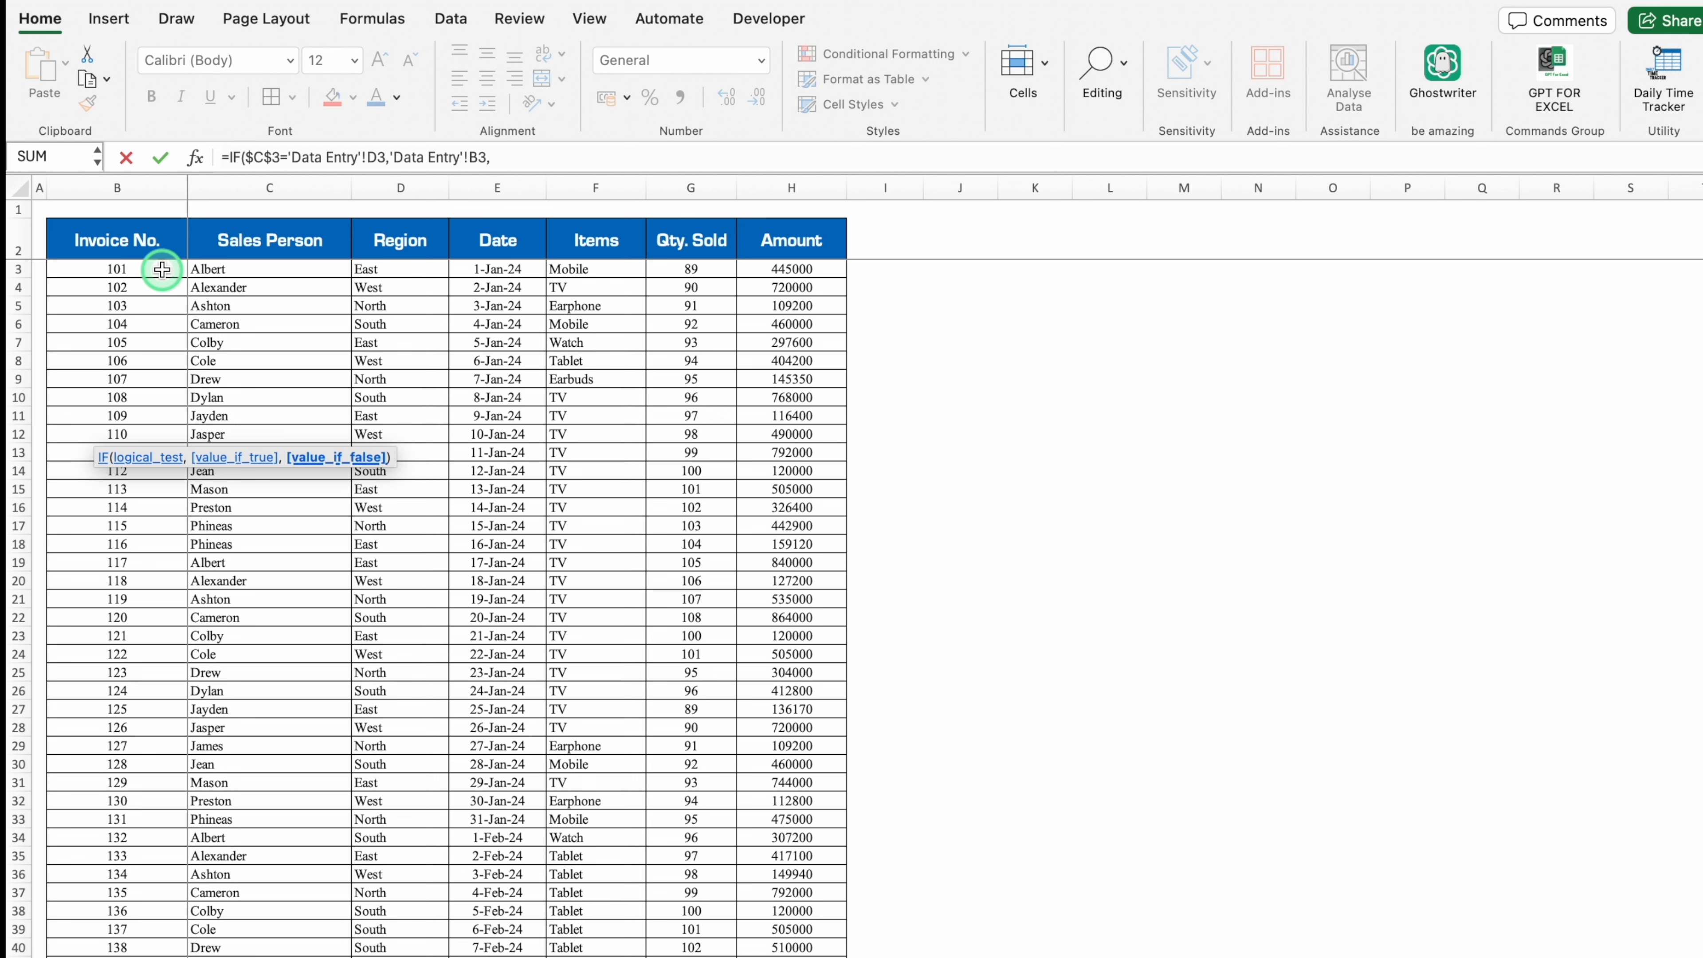
type("\"\")")
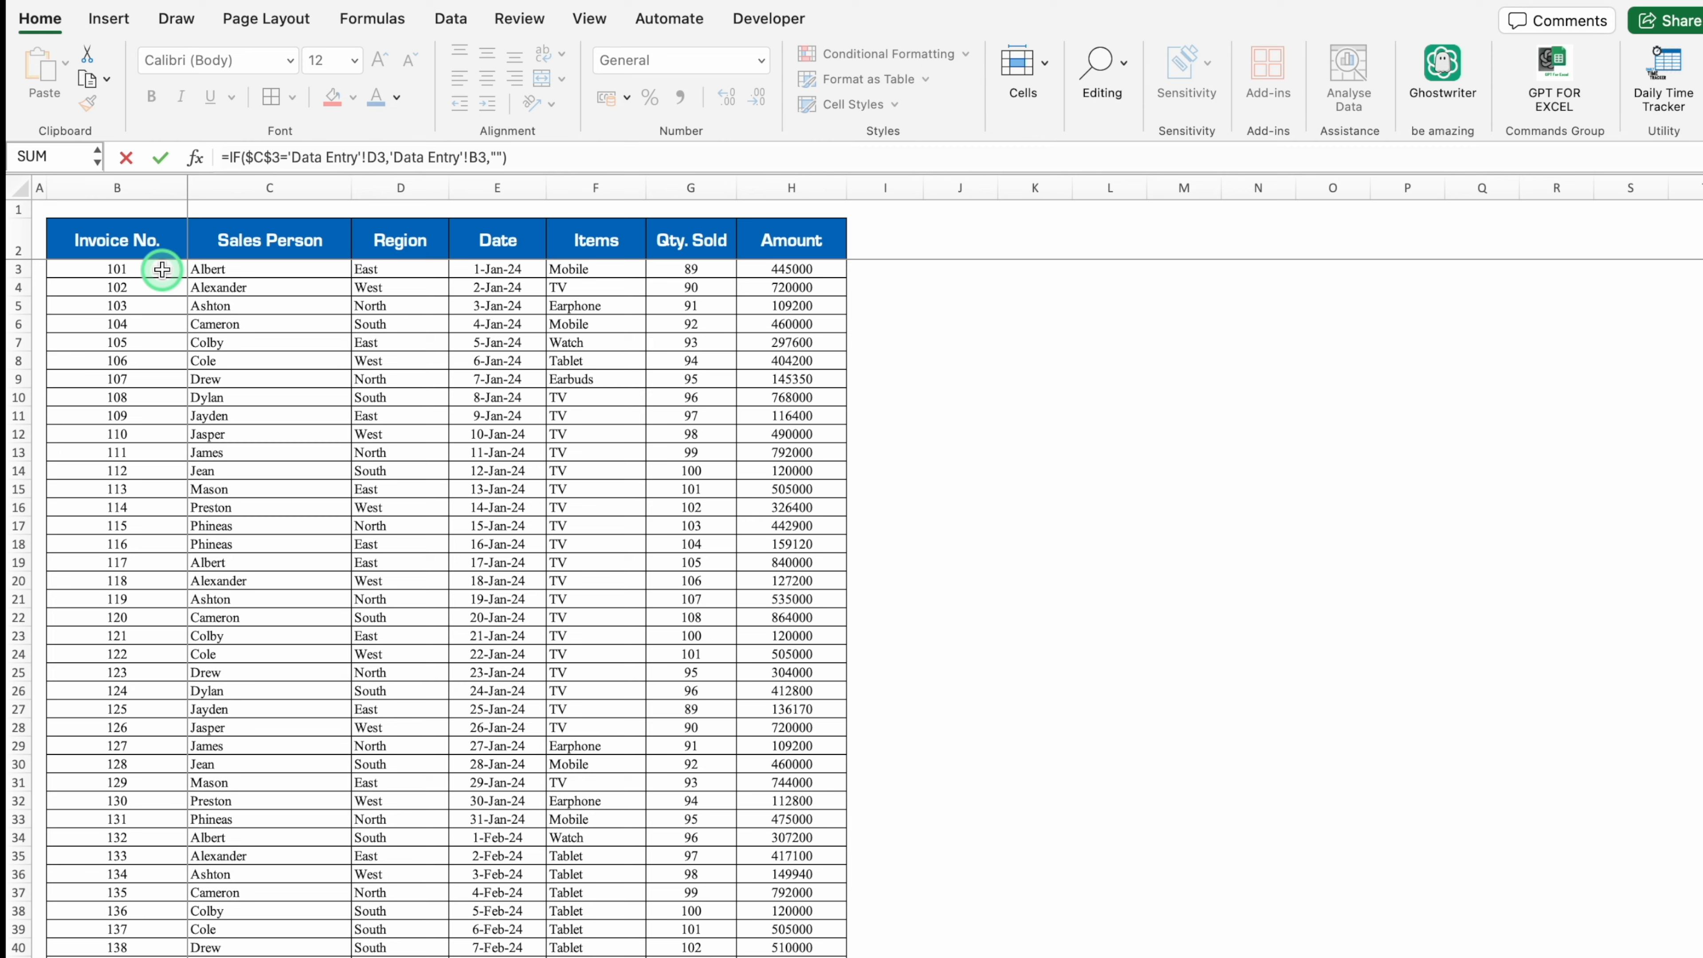
key("Return")
key("Up")
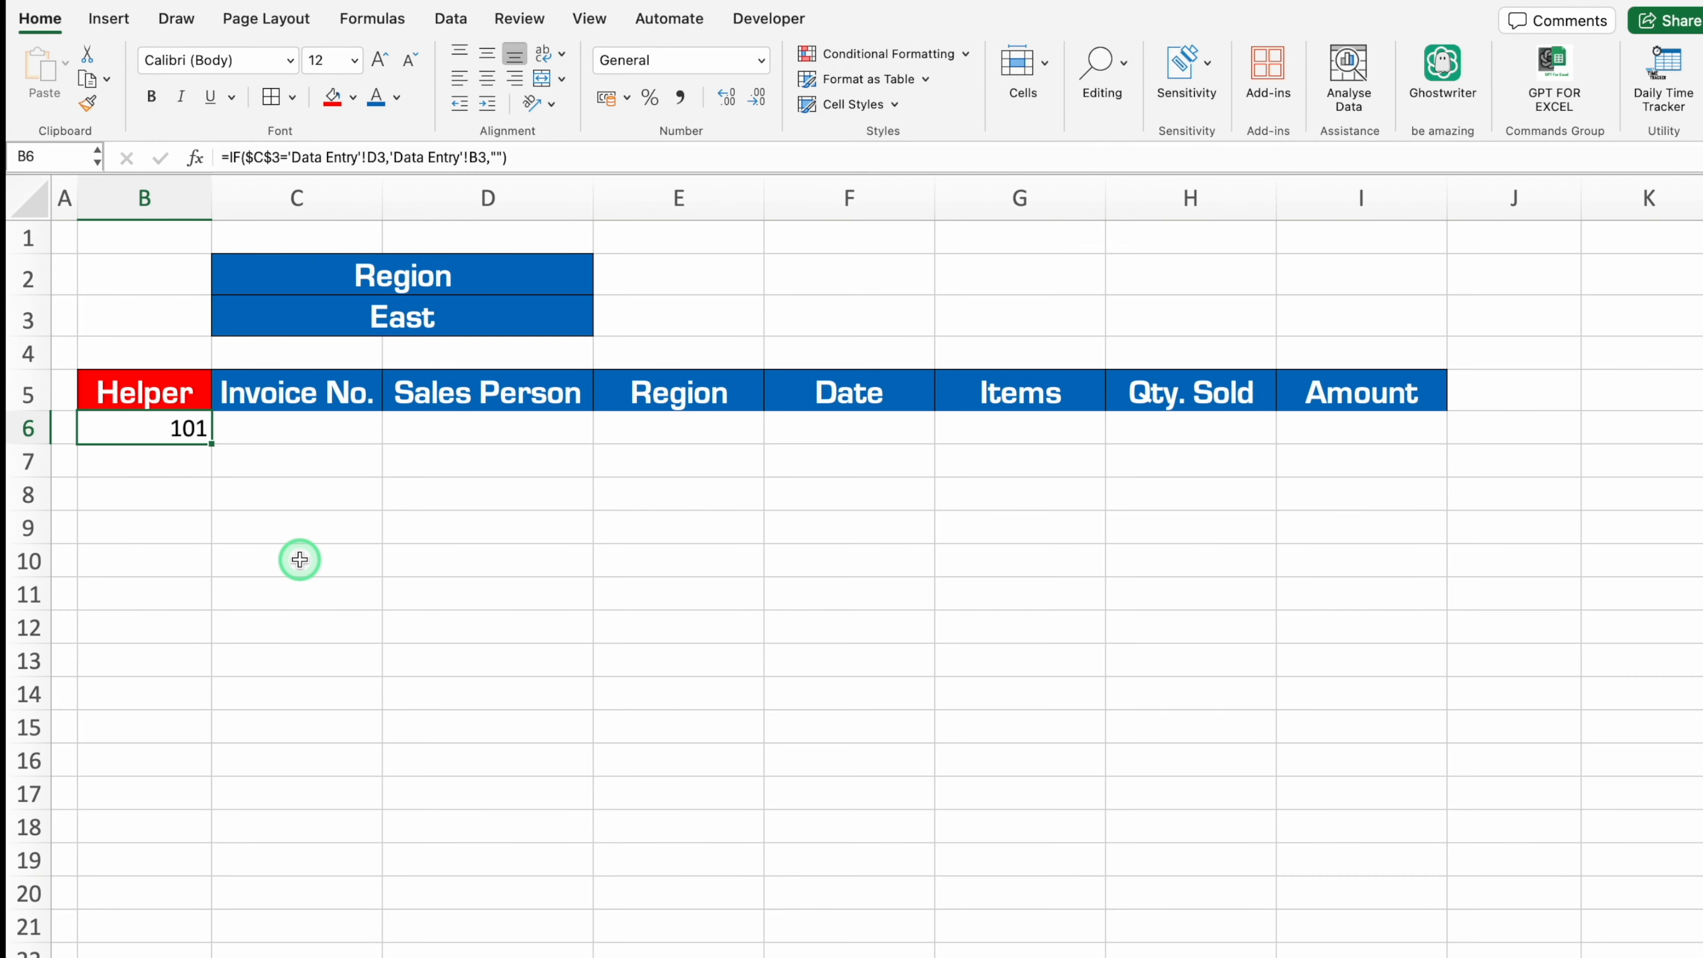
Centre B6 horizontally and fill its formula down the Helper column to row 277
left_click(489, 80)
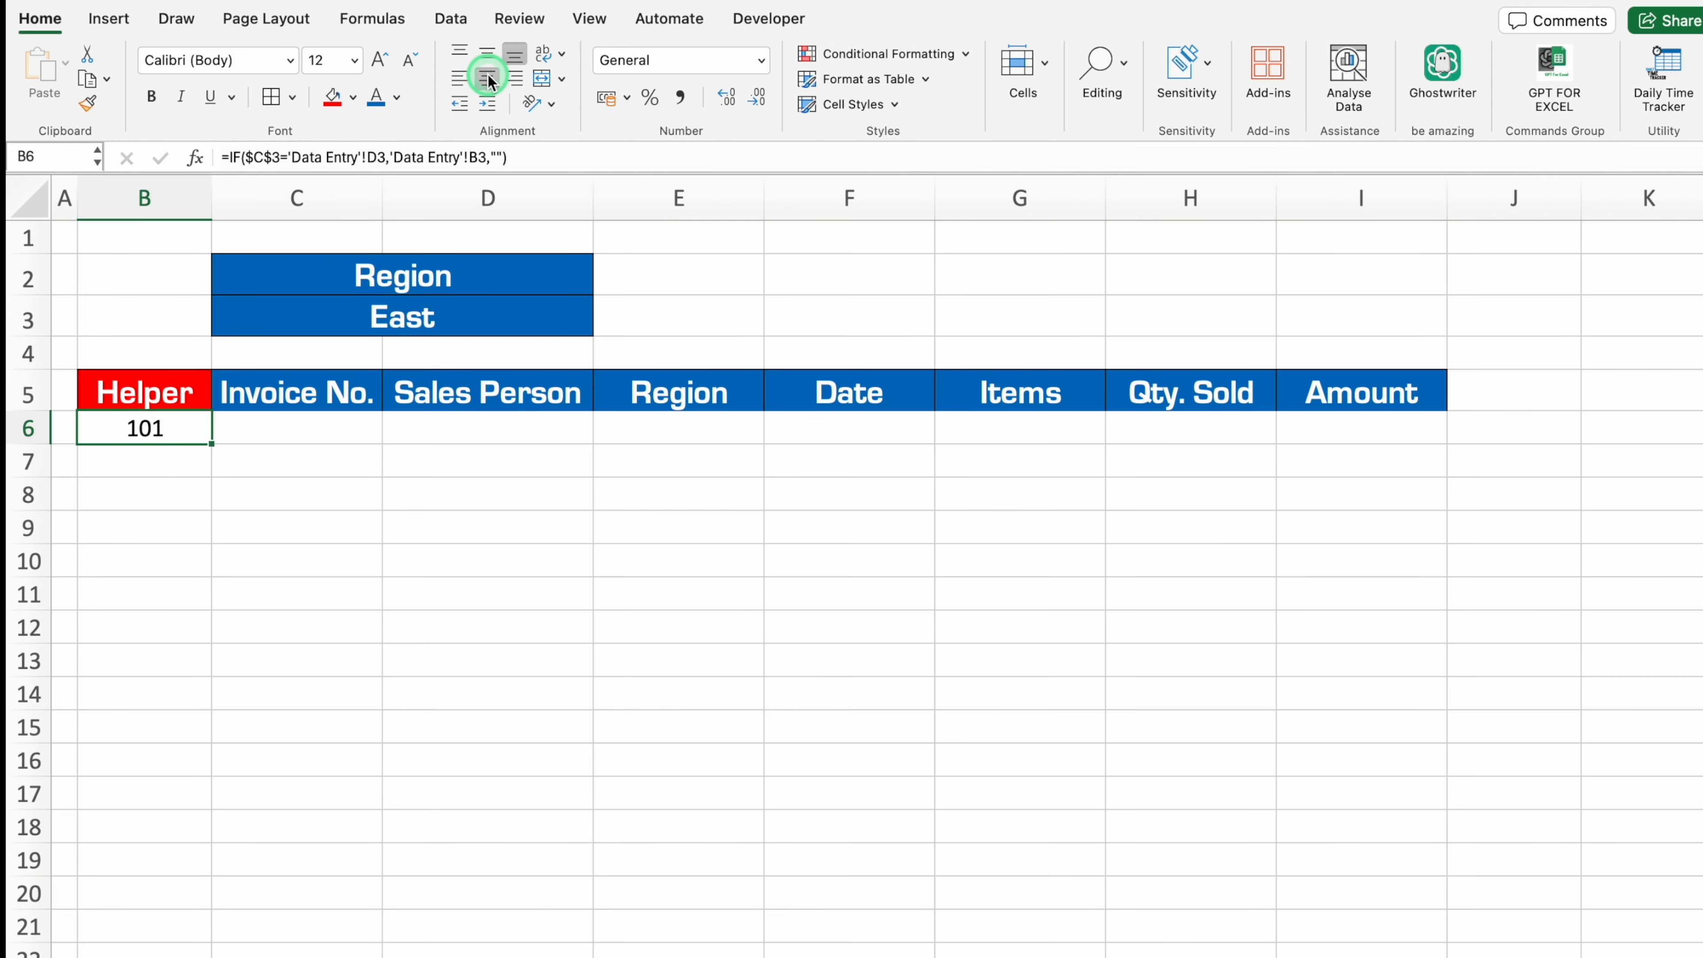
left_click_drag(212, 444, 232, 870)
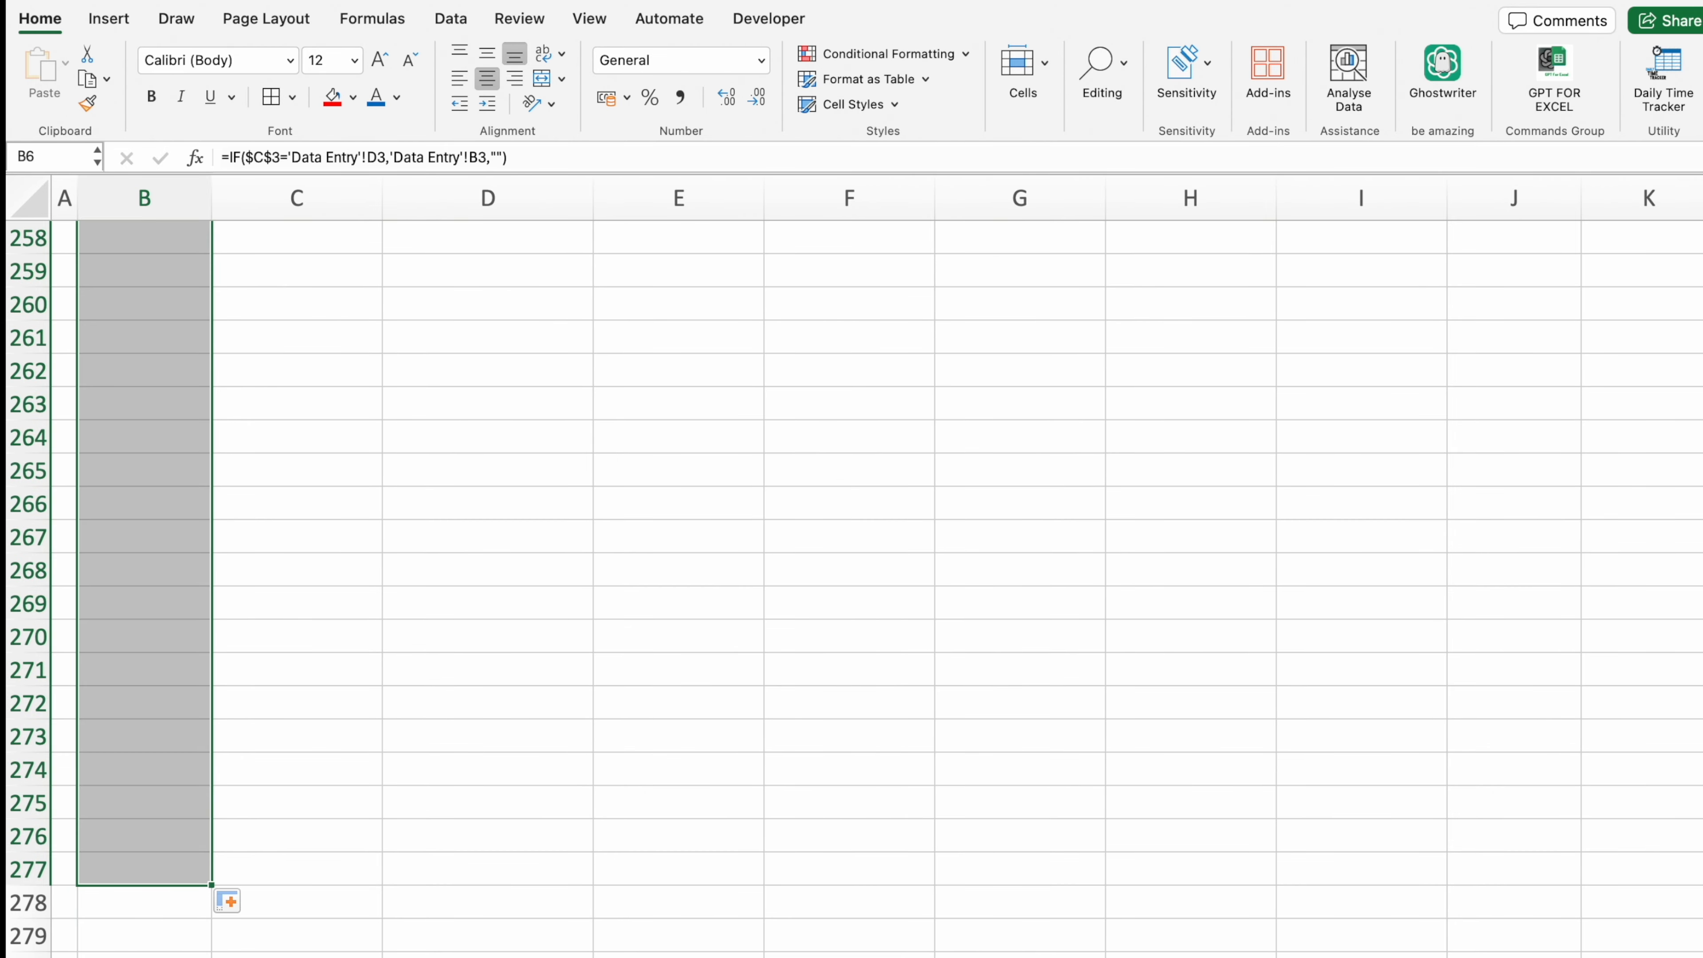
scroll(231, 870, "up", 20)
scroll(308, 429, "up", 4)
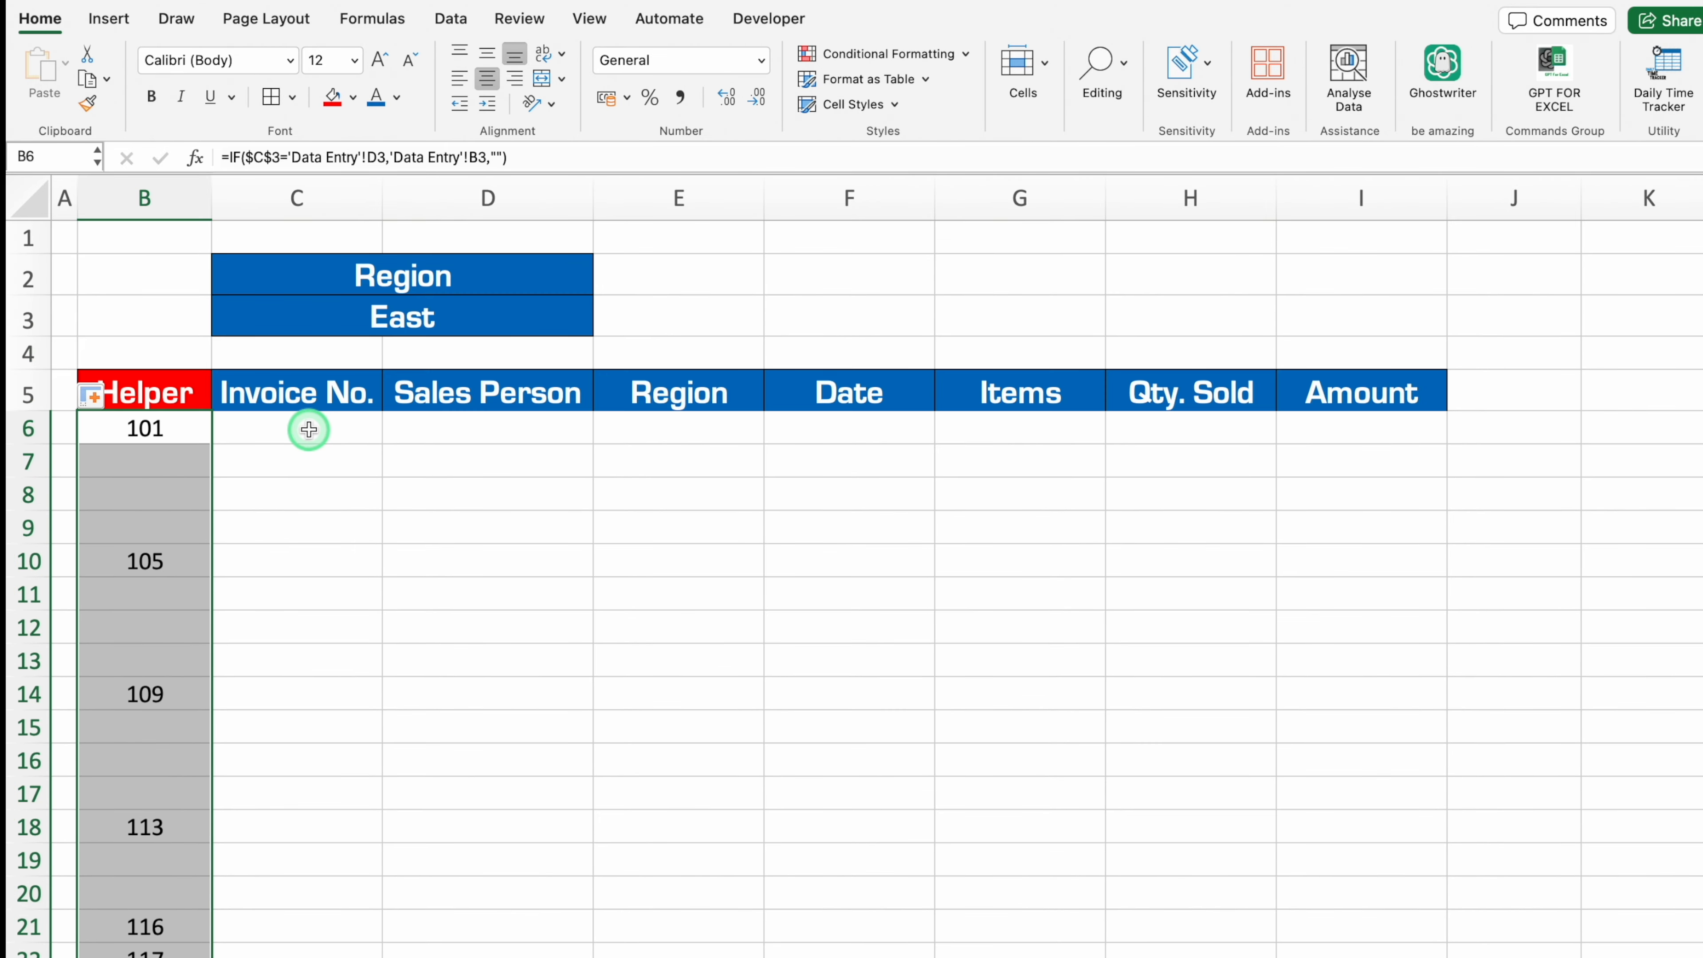
Begin a SMALL formula in C6 under Invoice No. with the absolute column reference $B:$B as its array
left_click(308, 429)
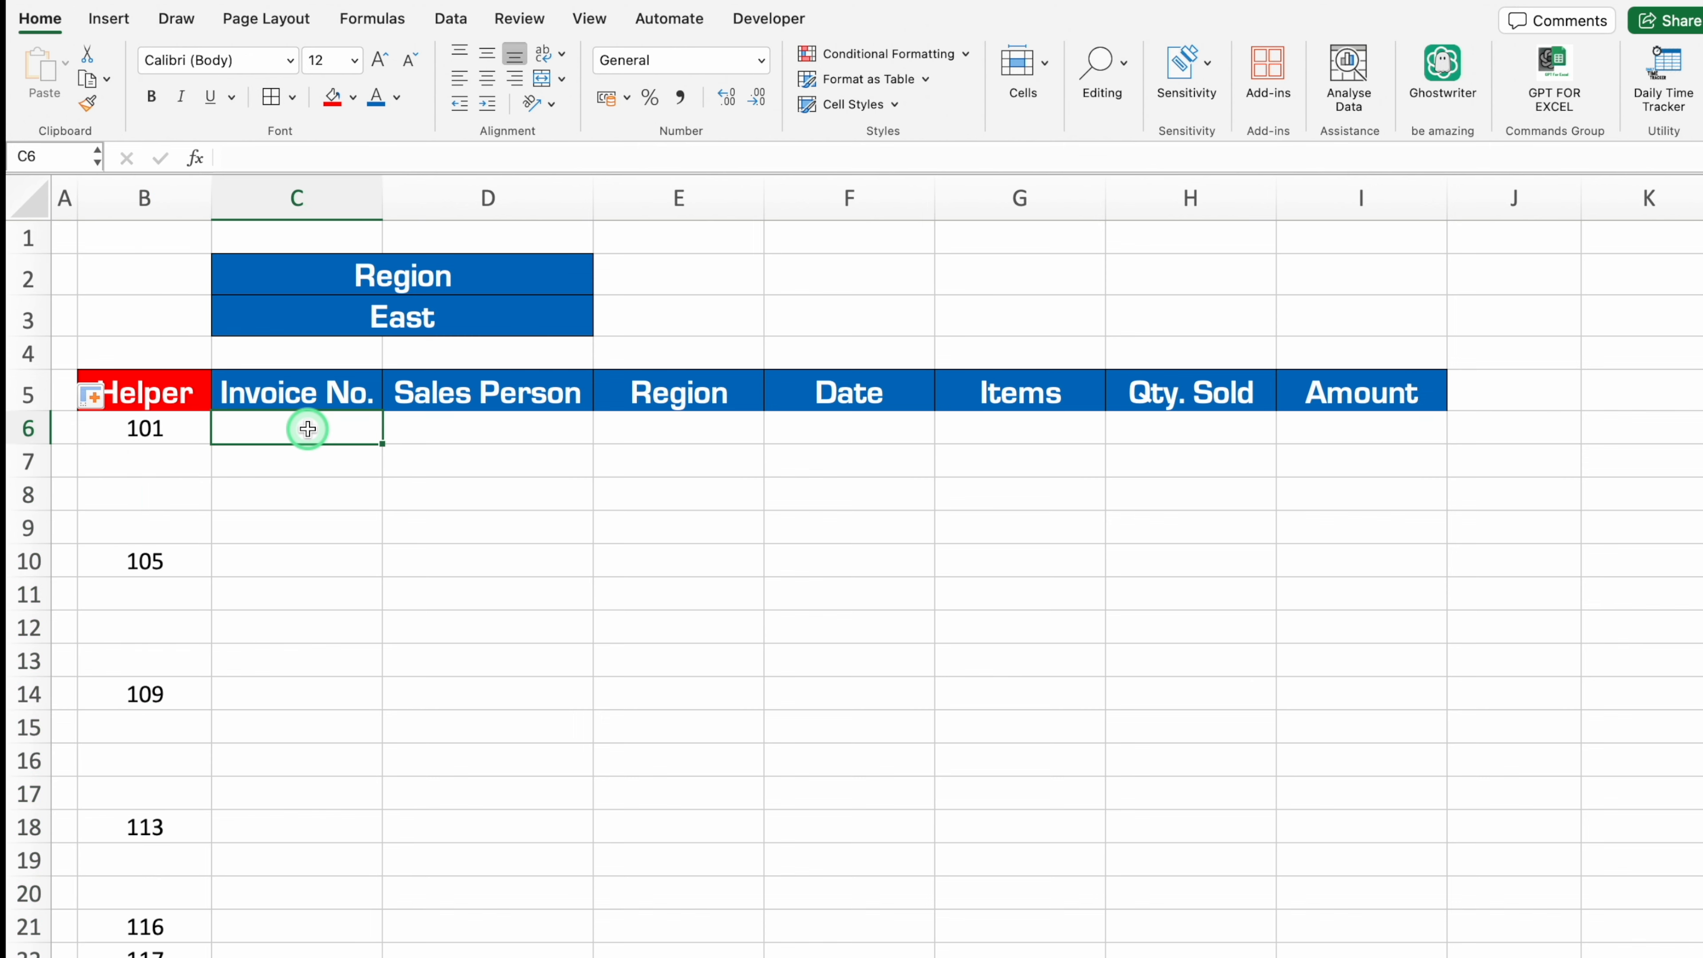
type("=sma")
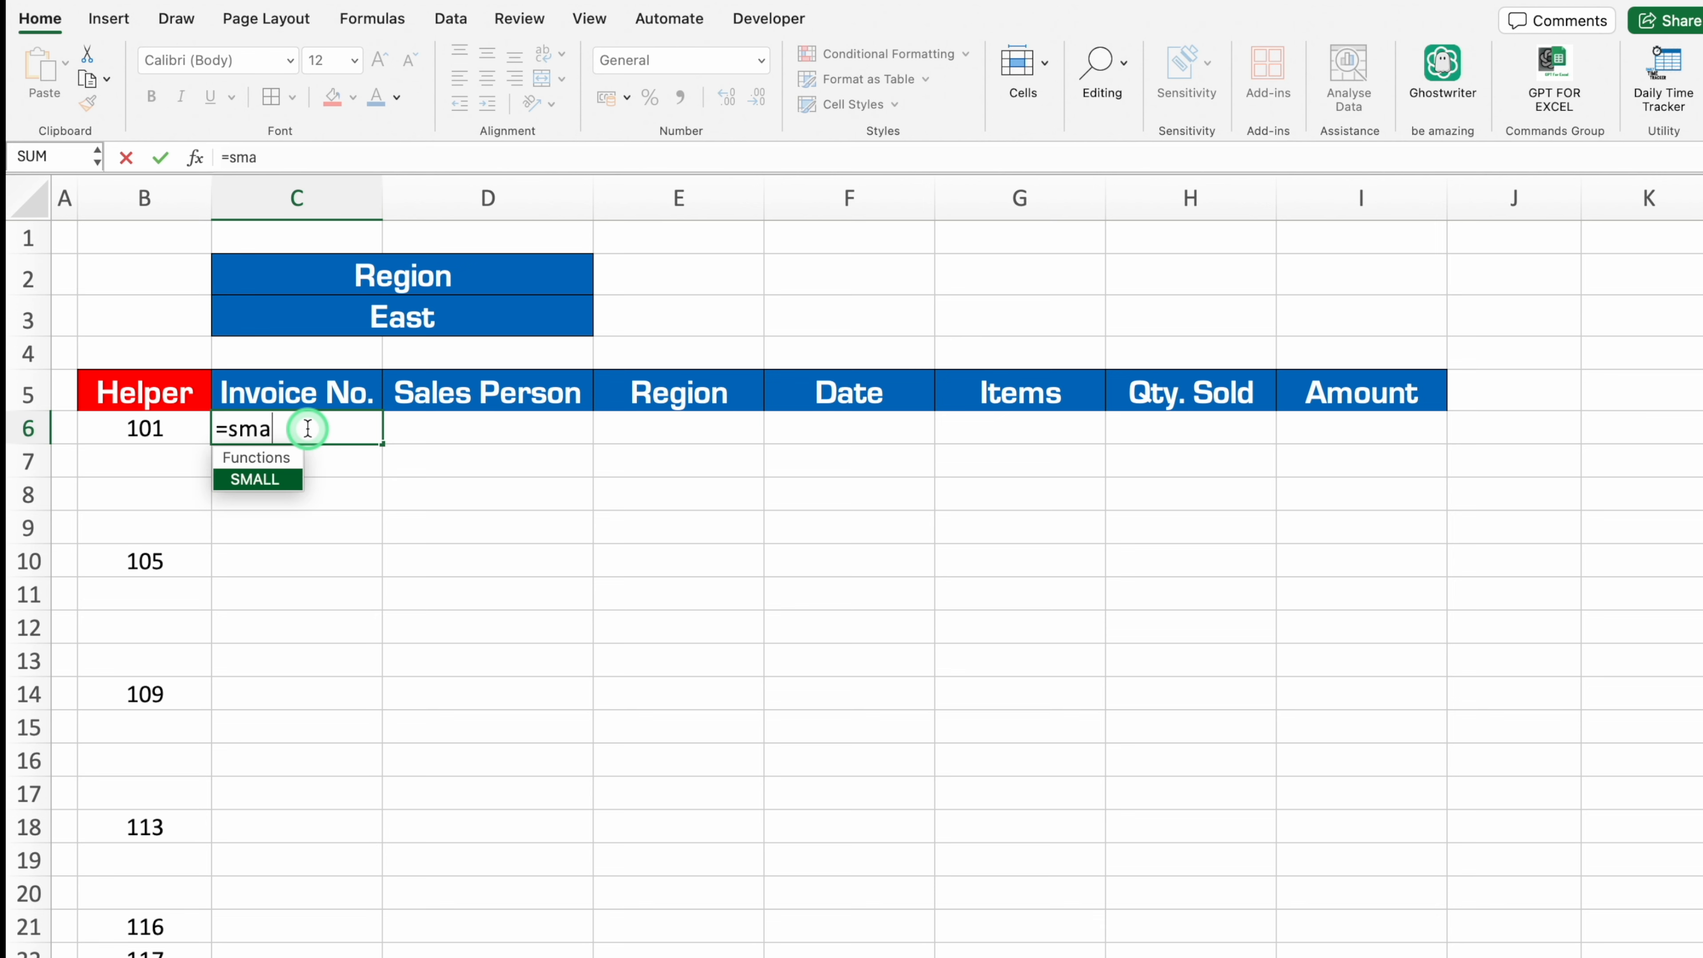
double_click(278, 479)
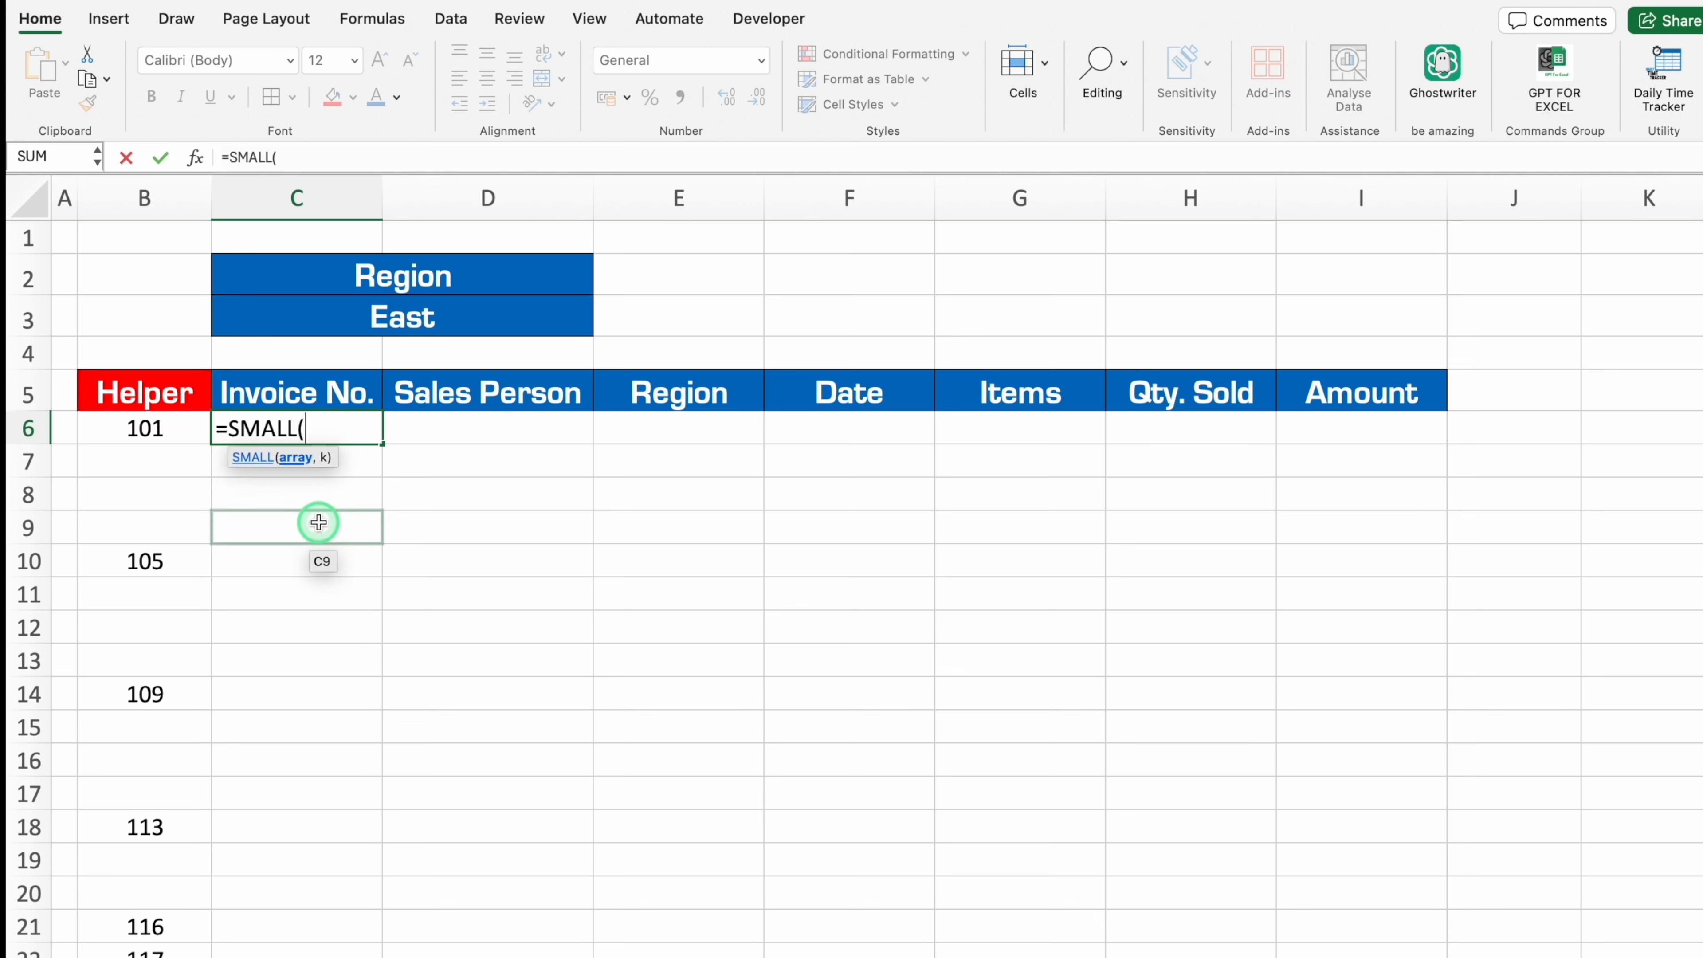
left_click(165, 194)
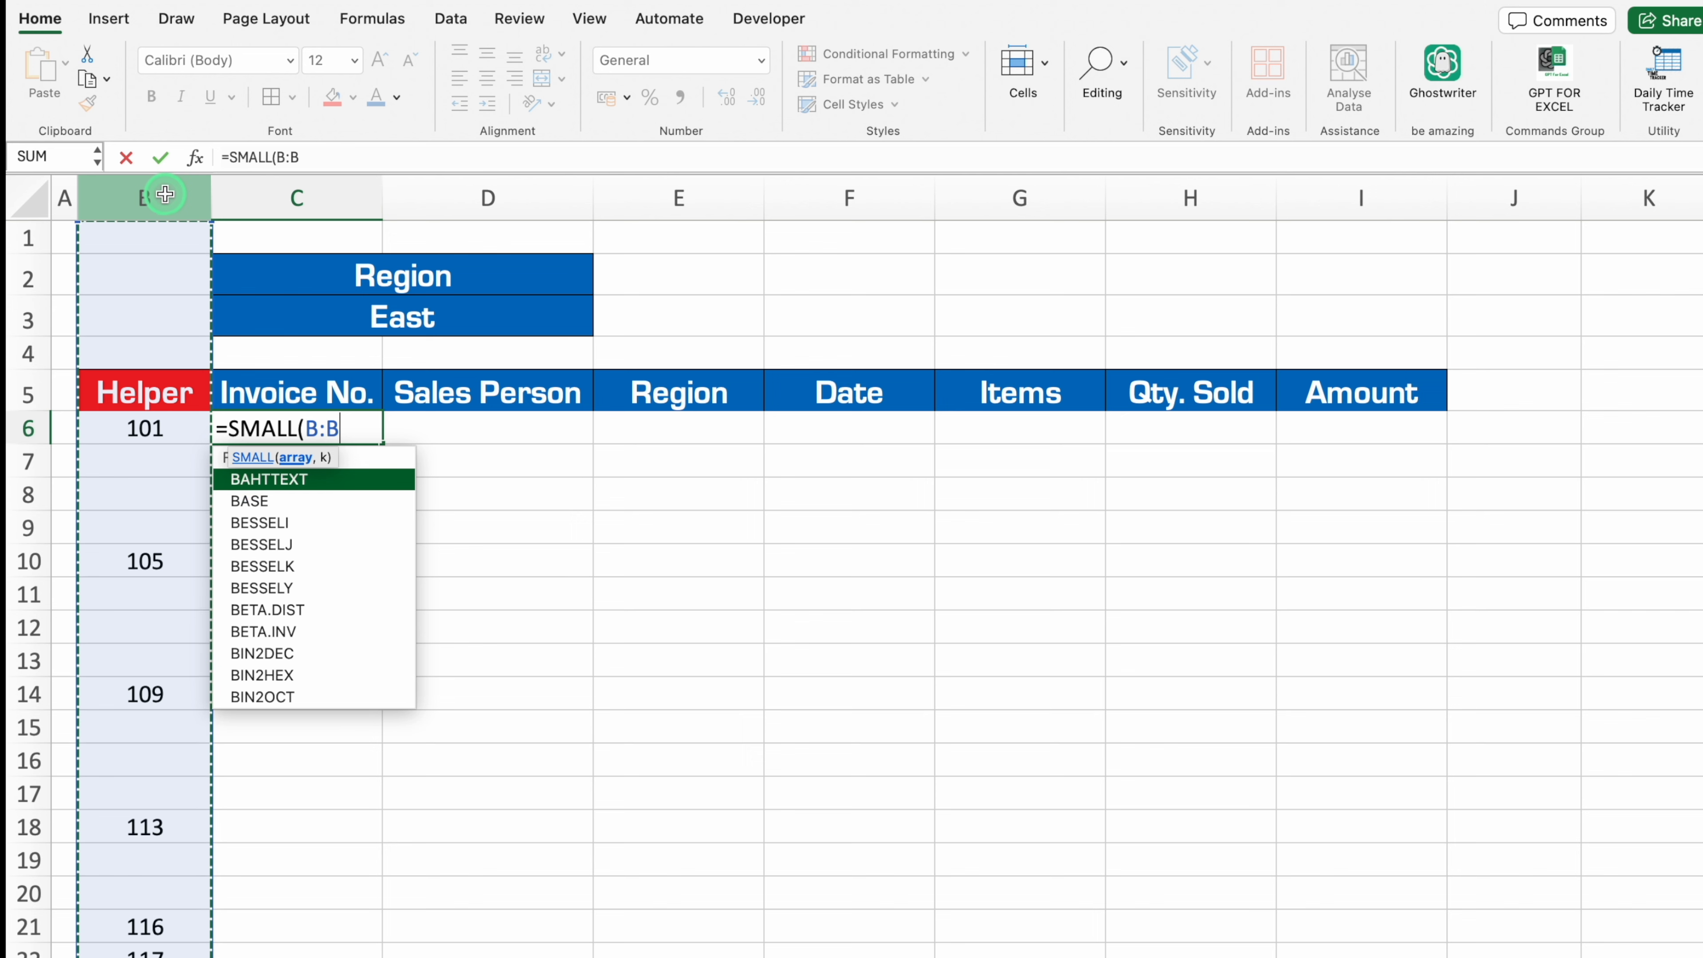
key("F4")
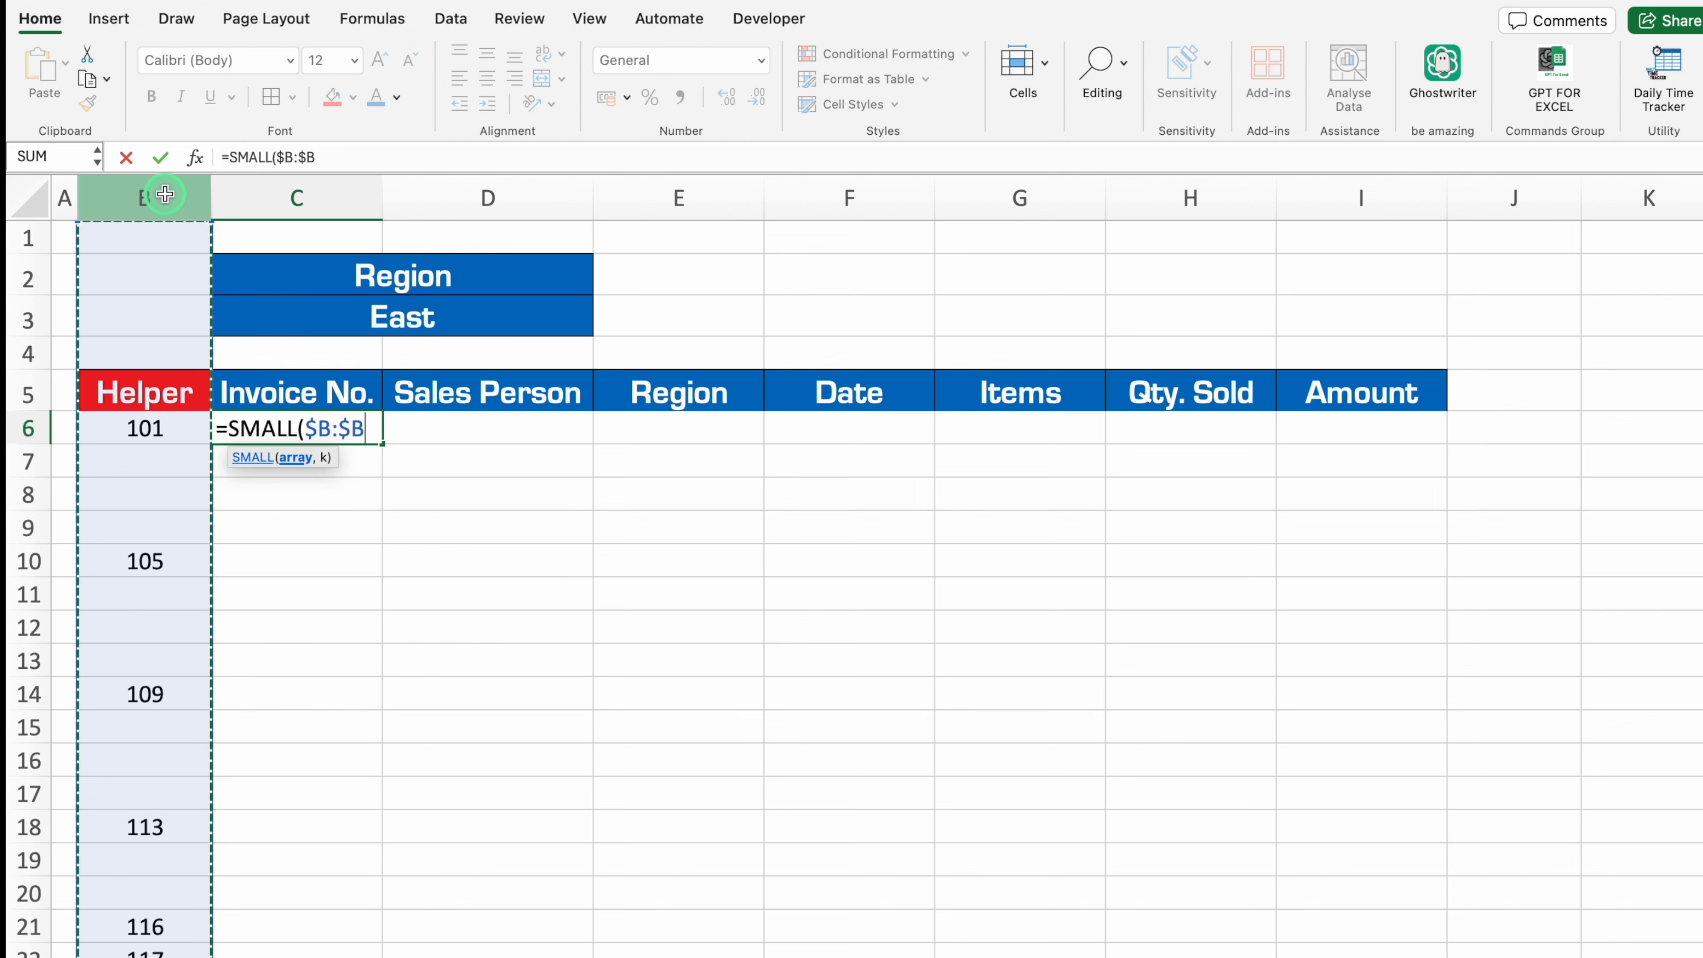
Complete the SMALL formula in C6 with ROWS($C$5:C5) as the k argument and centre the cell horizontally
type(",rows")
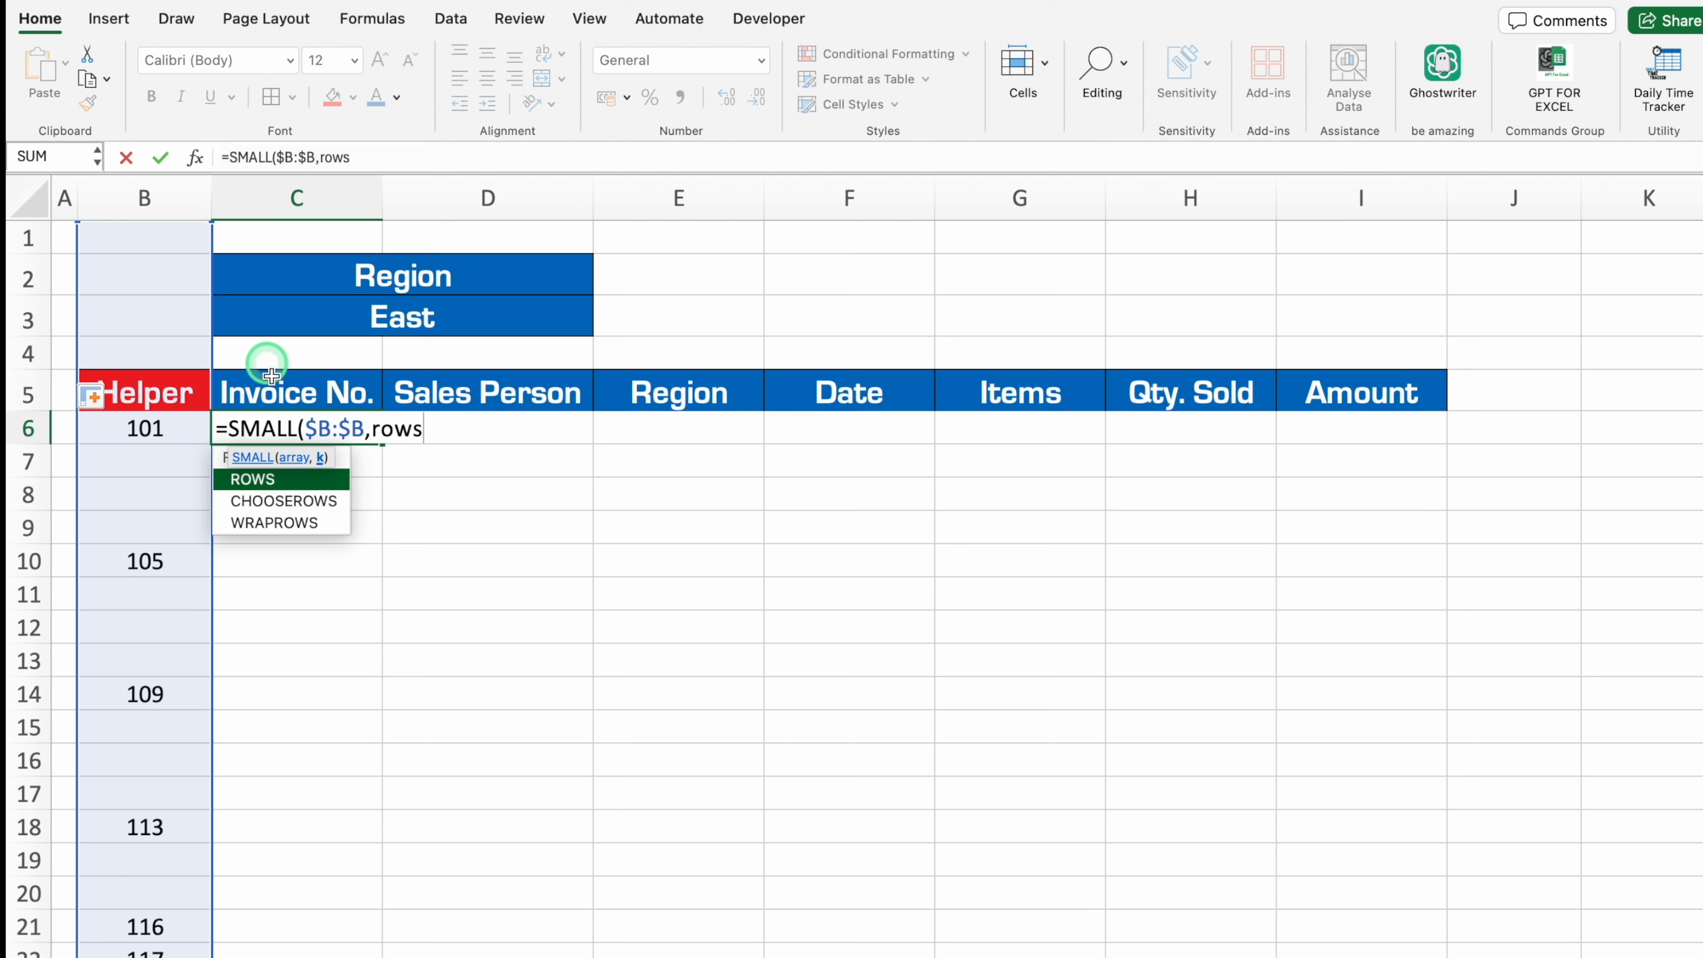
double_click(273, 476)
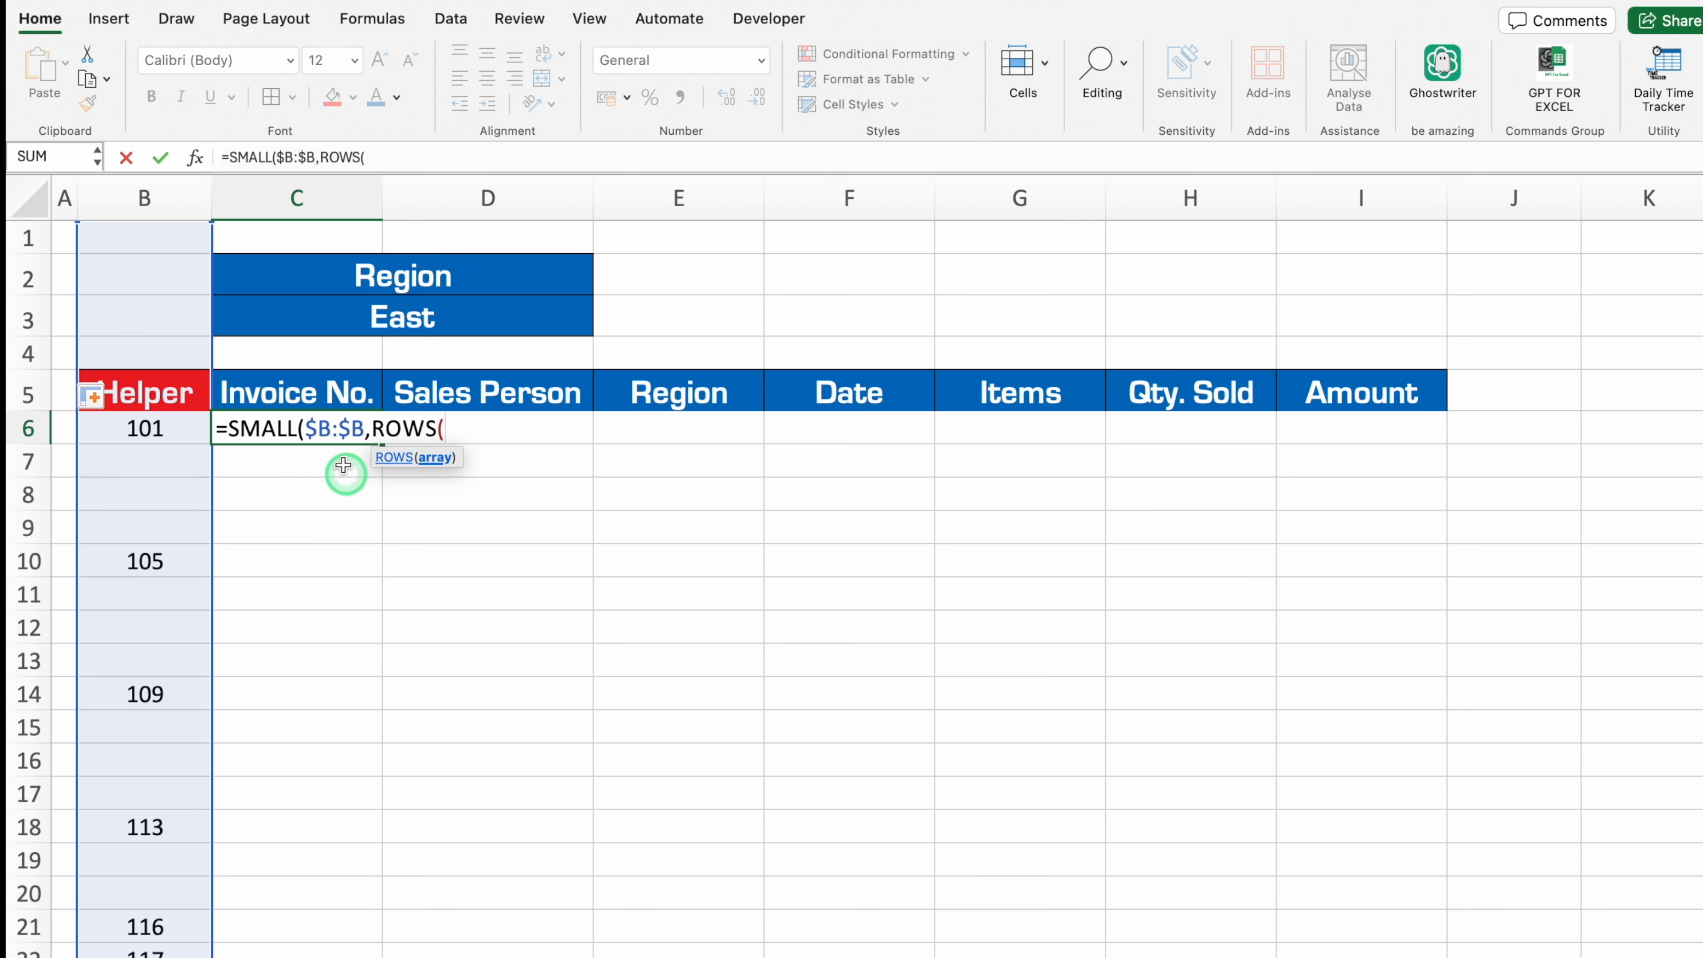
left_click(307, 394)
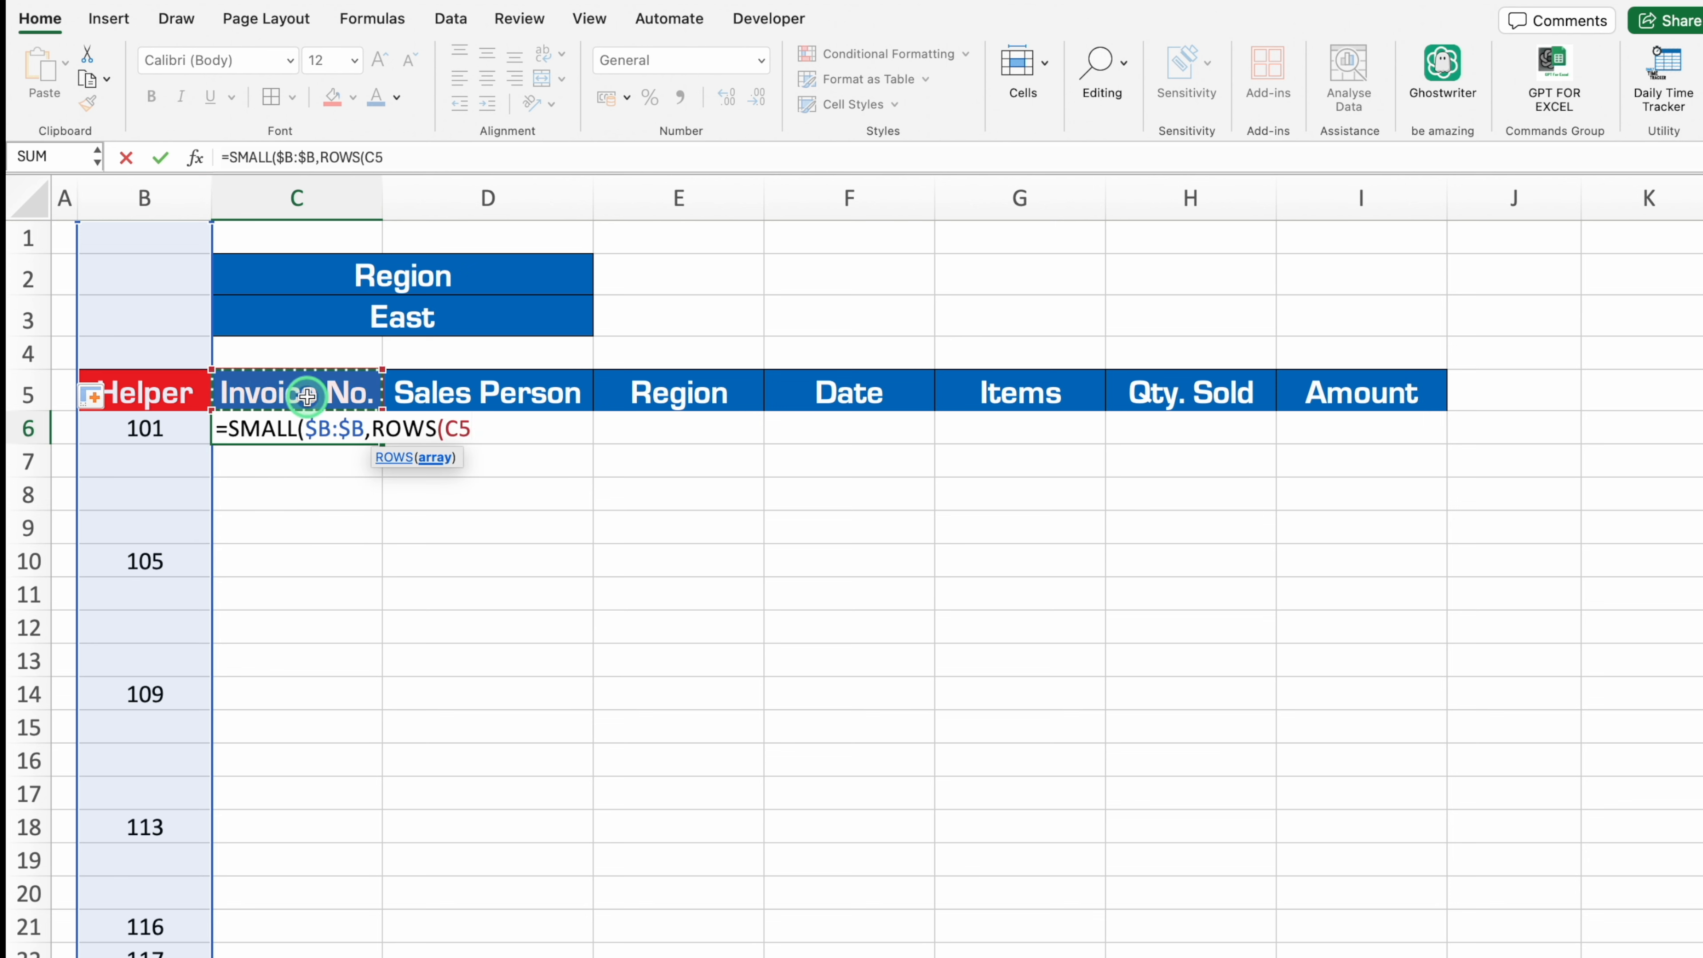
key("F4")
type(":")
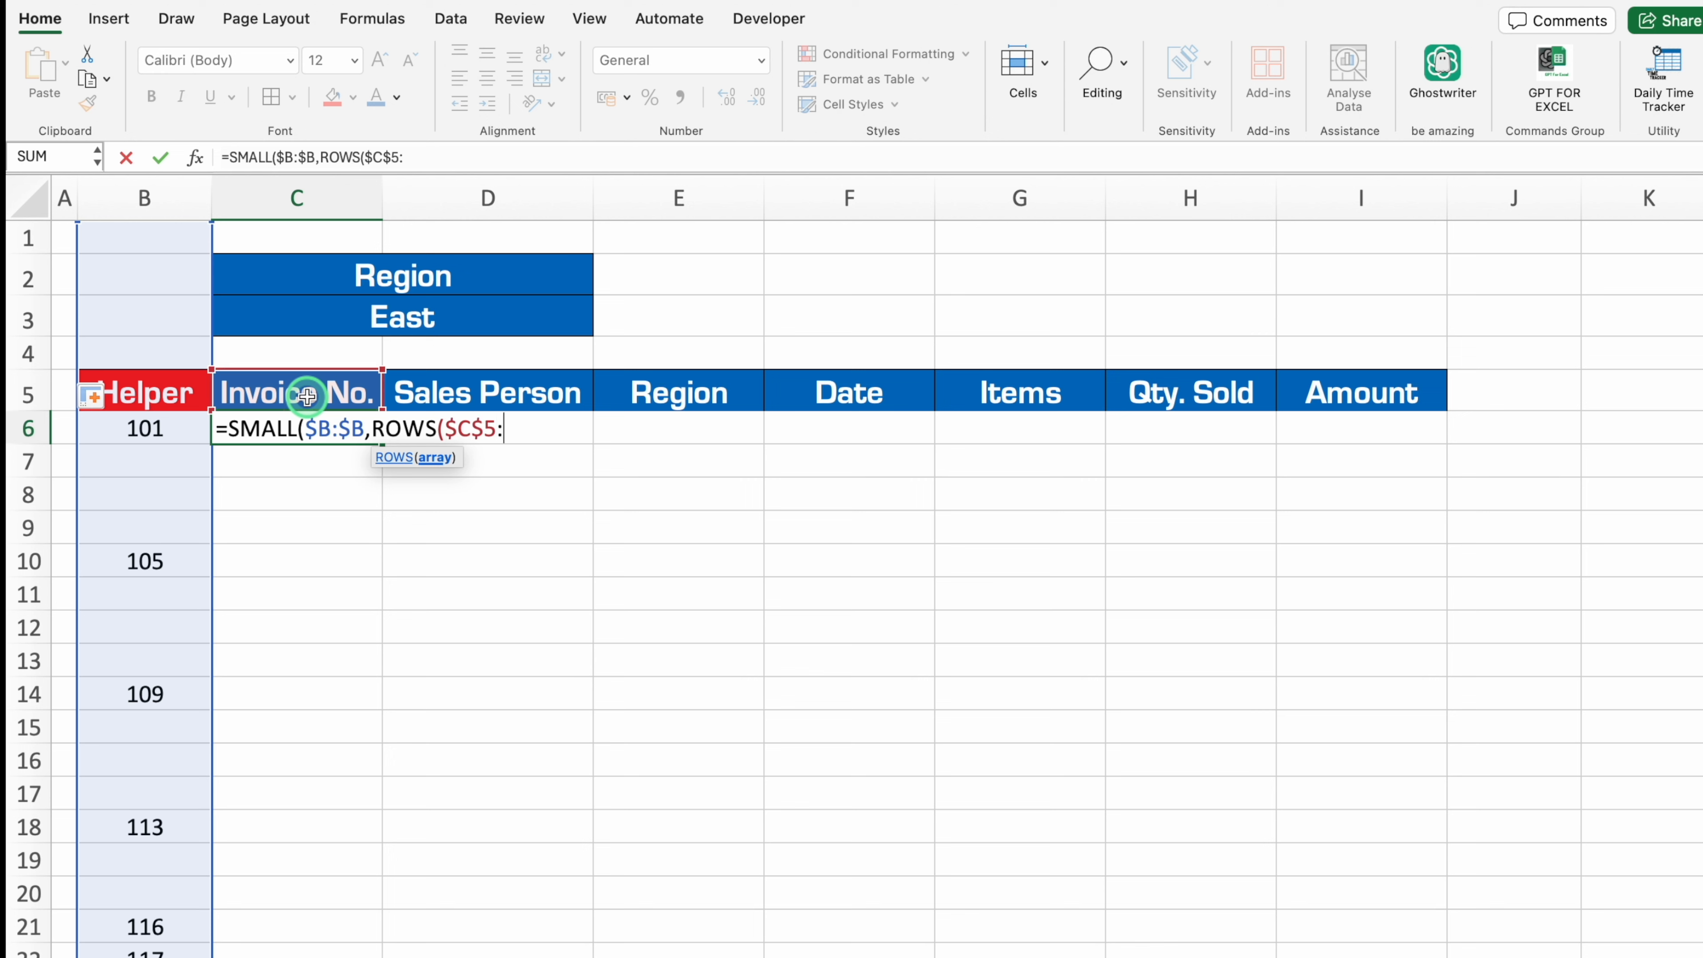
left_click(320, 392)
type(")")
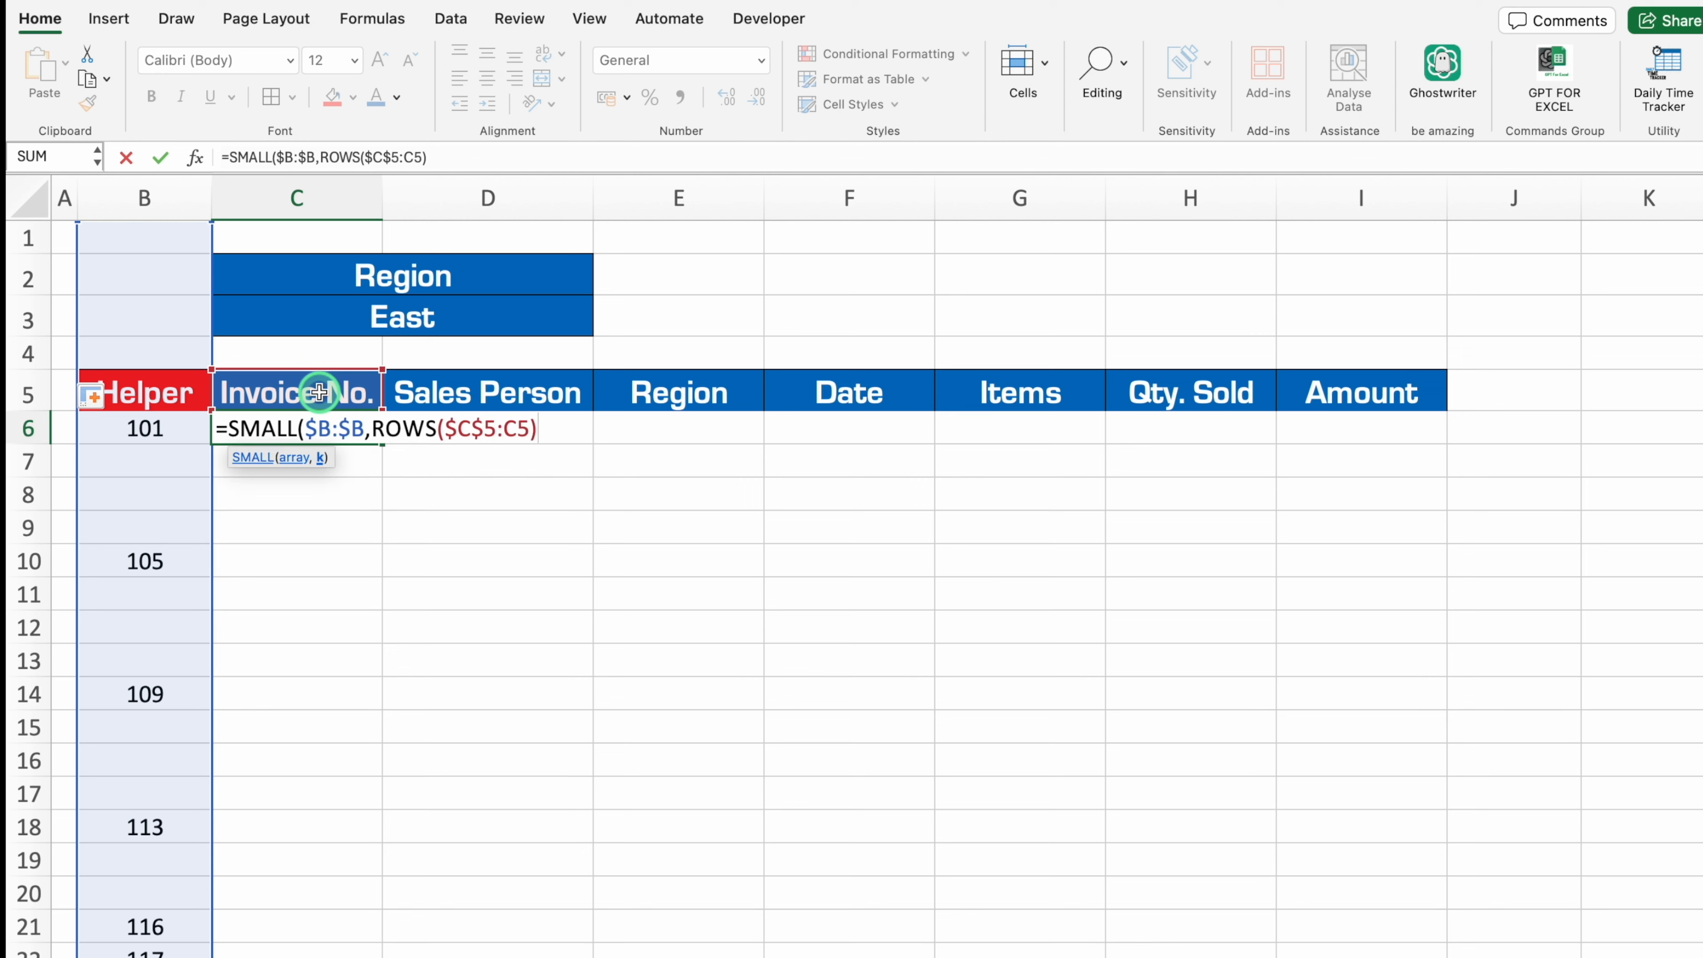
type(")")
key("Return")
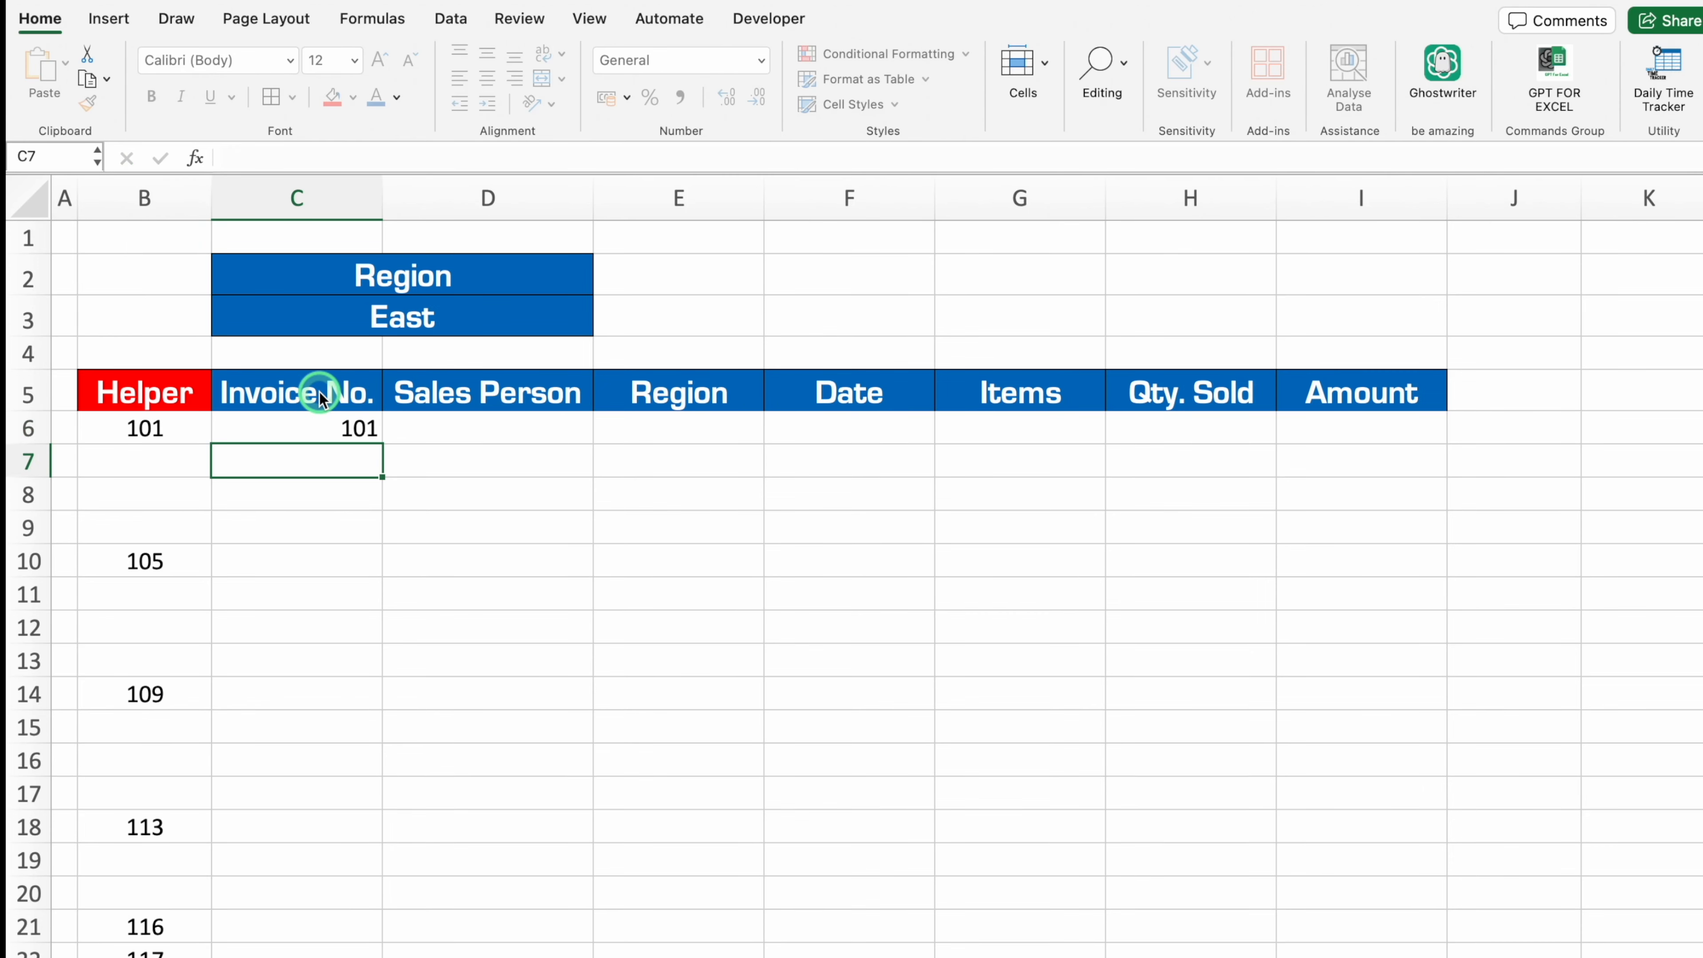
left_click(353, 428)
left_click(484, 79)
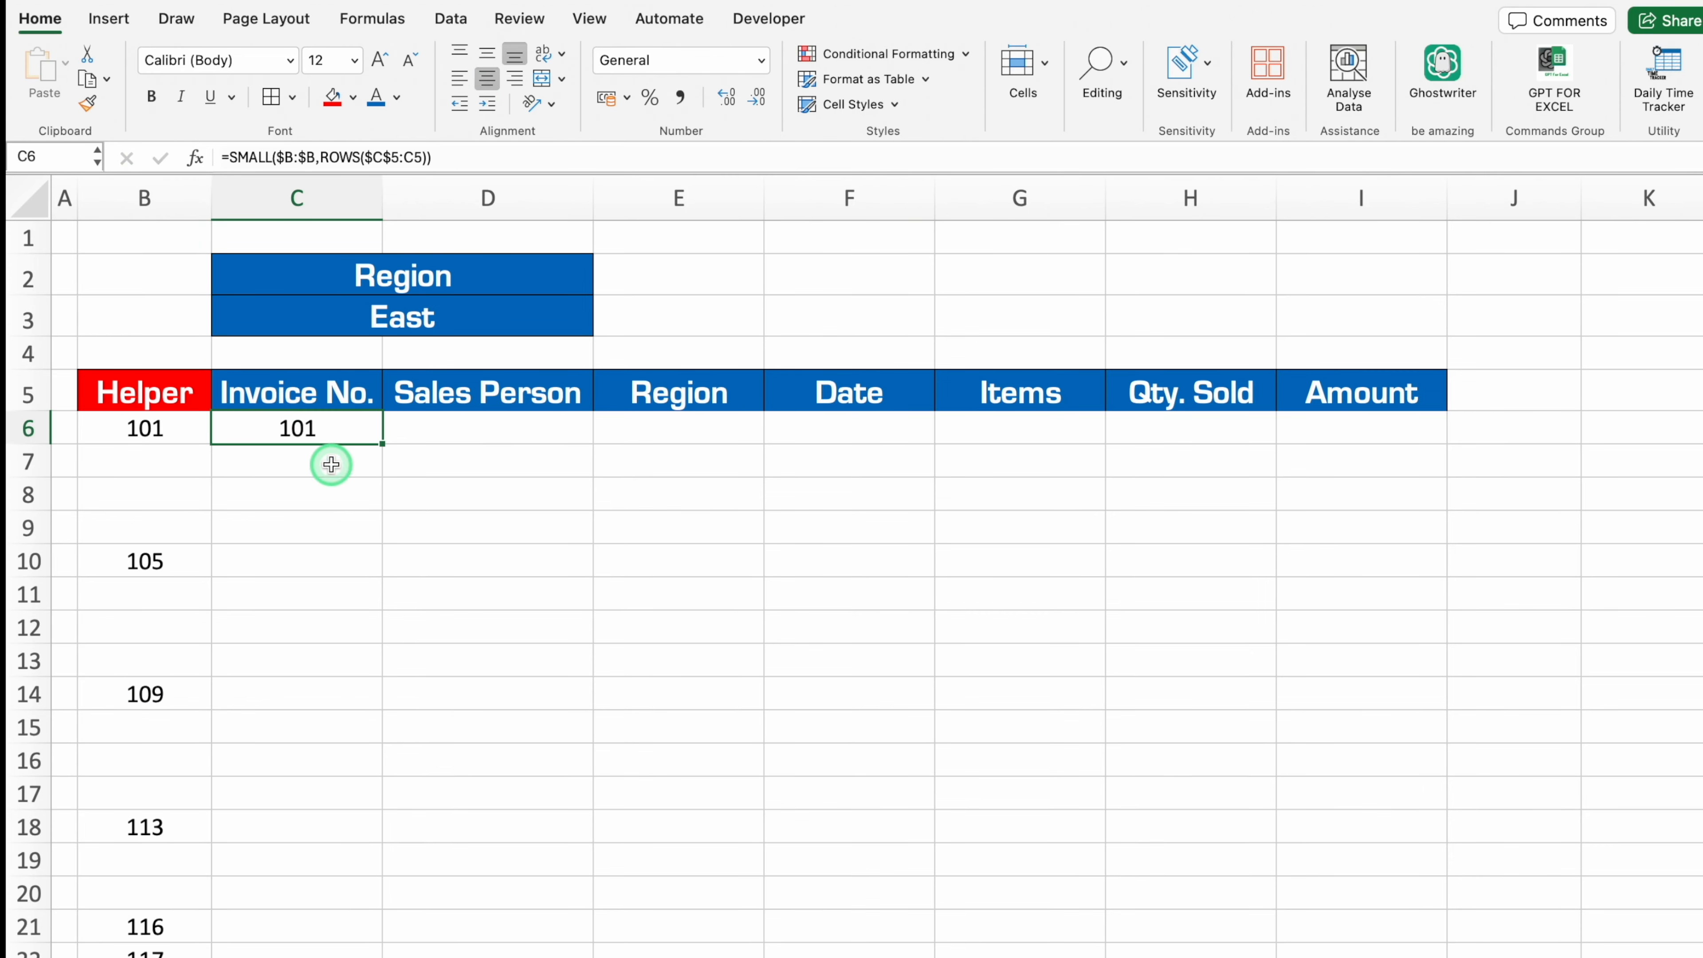
Wrap the SMALL formula in C6 in IFERROR with "" as the fallback and fill it down the Invoice No. column
left_click(231, 157)
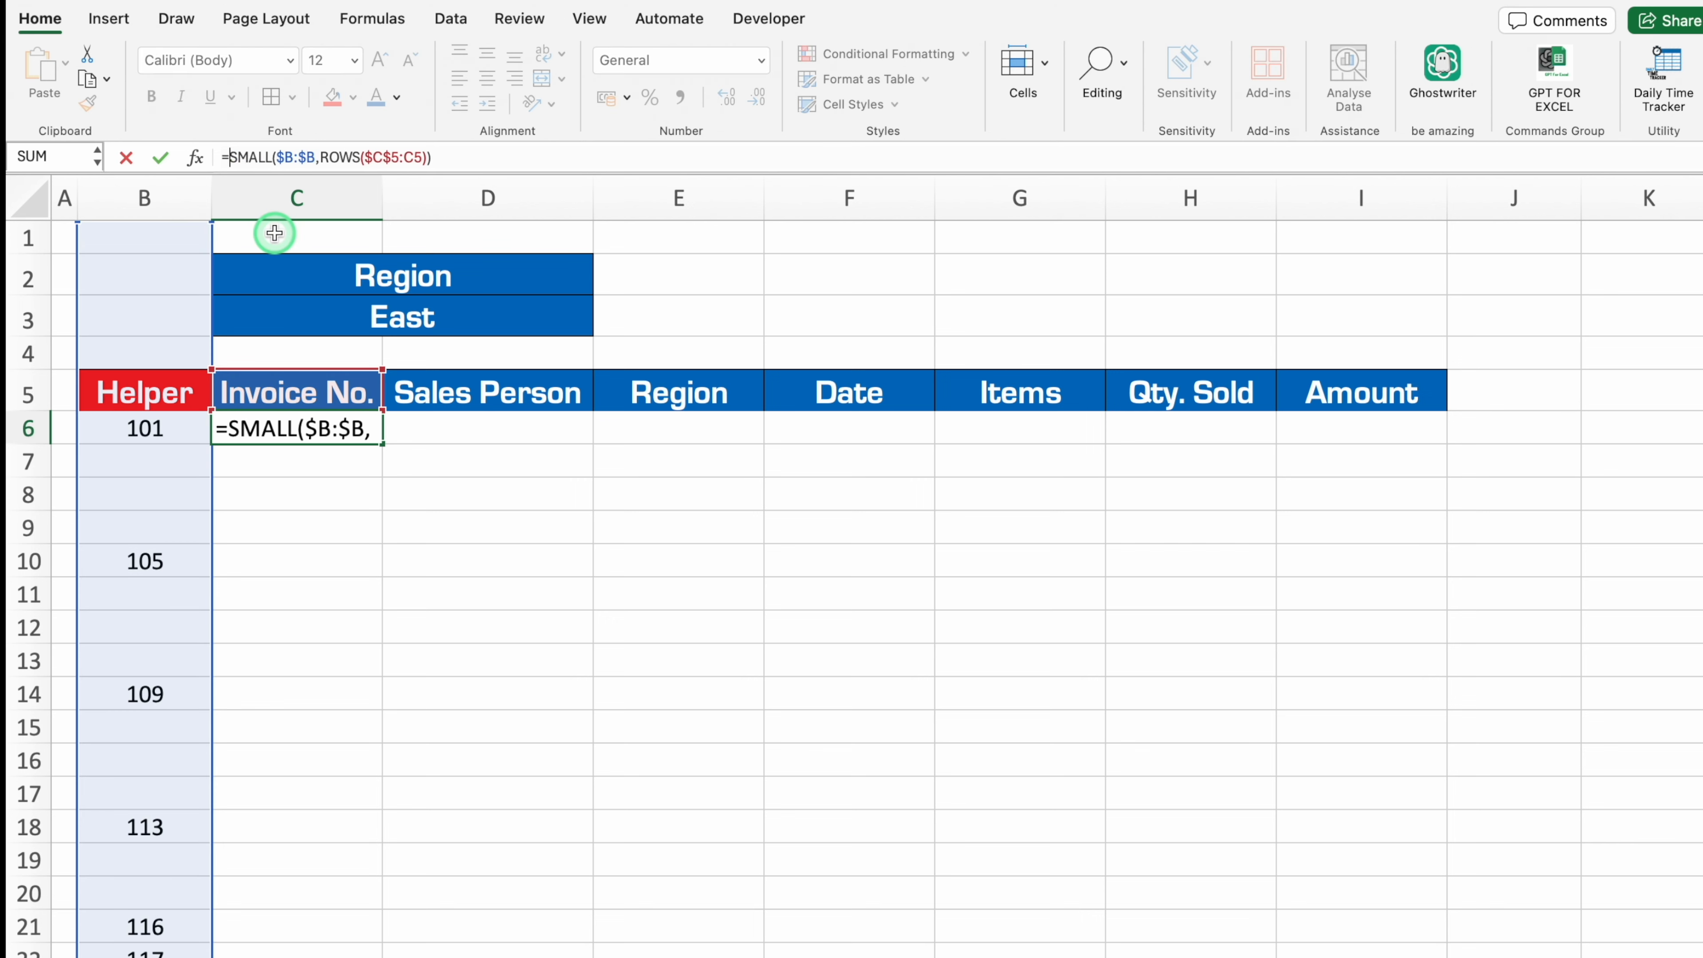
type("IF")
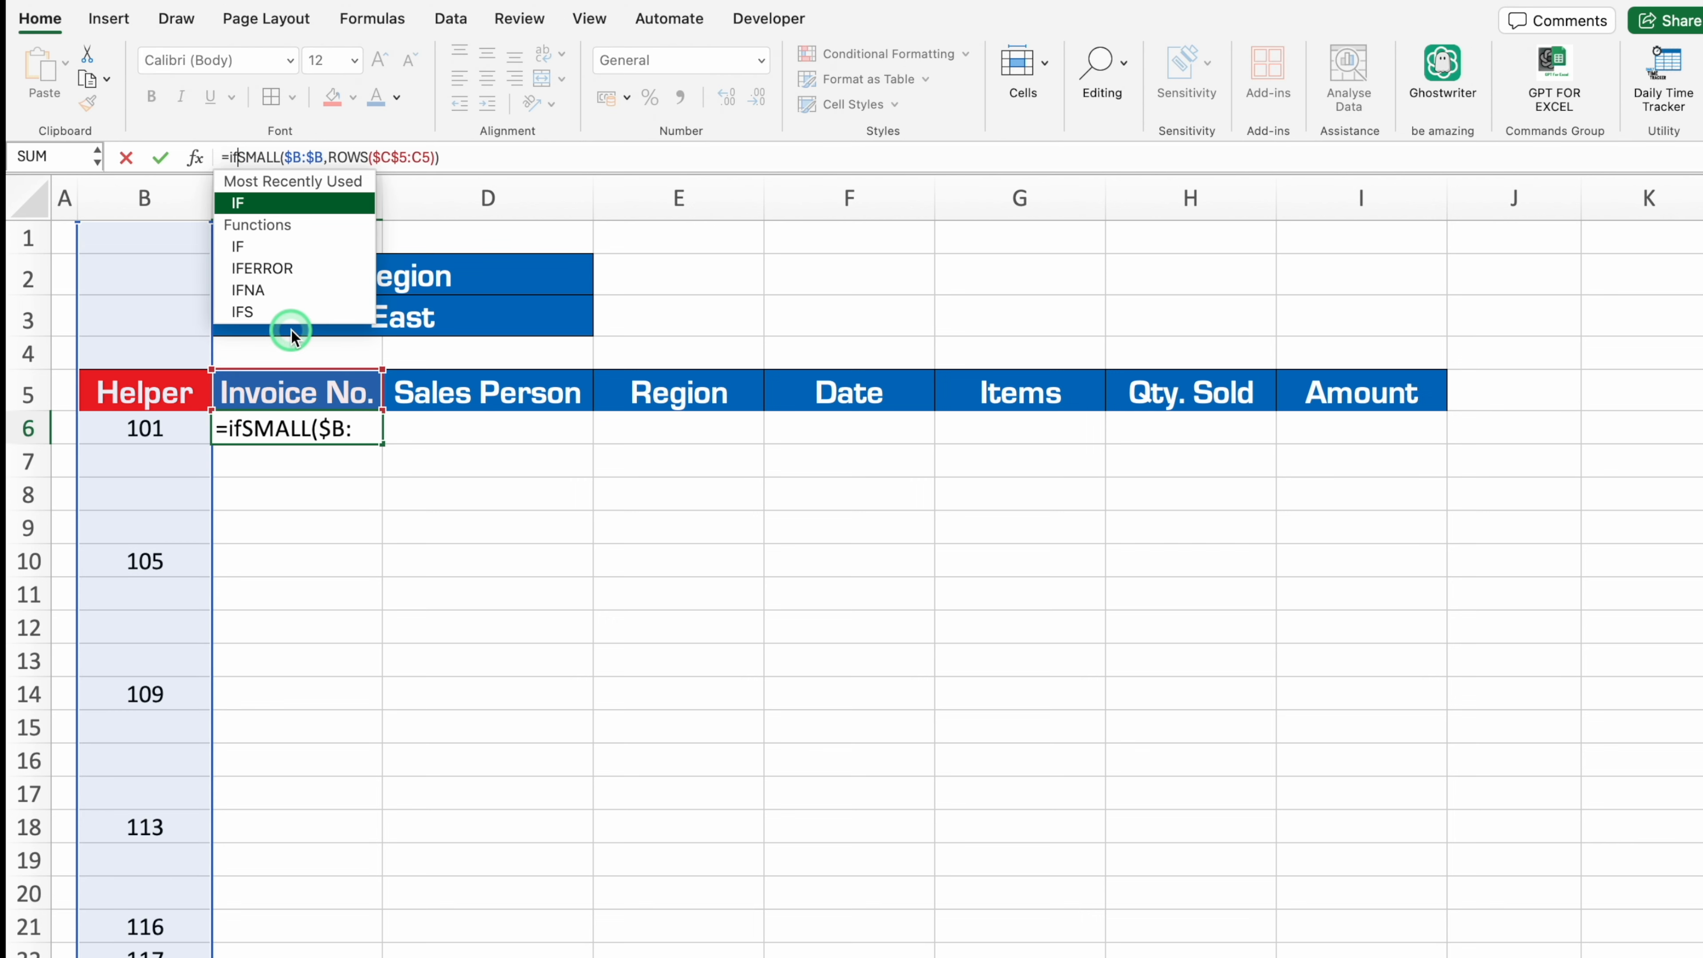
double_click(293, 272)
left_click(547, 163)
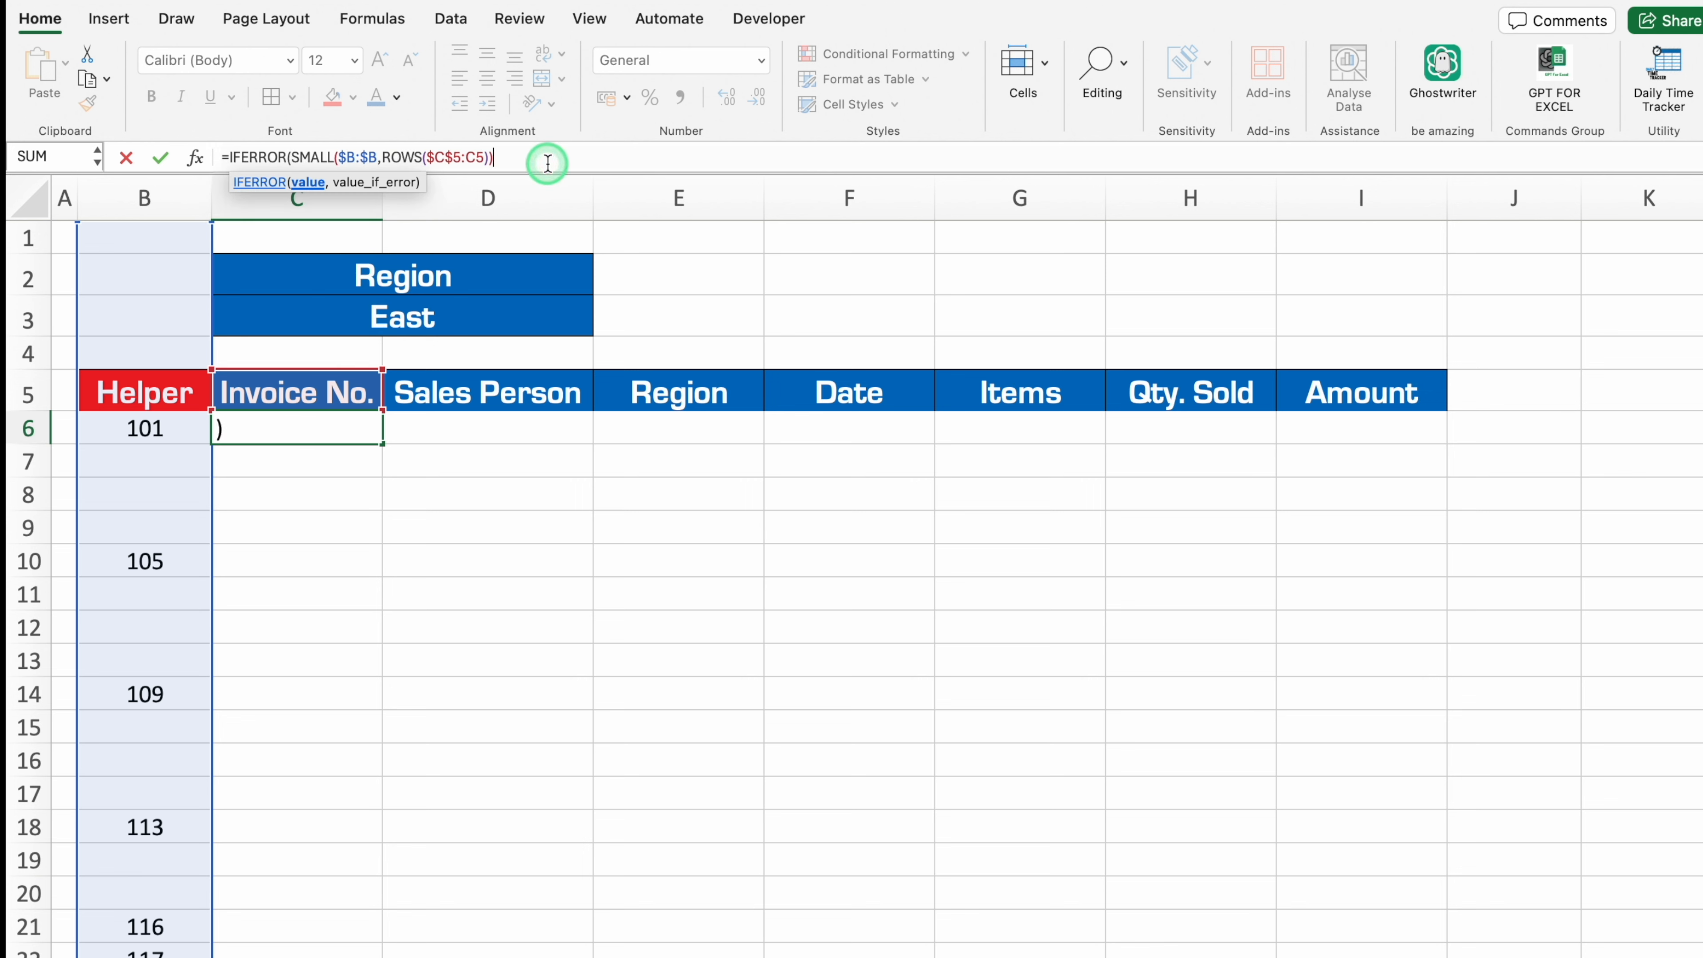
type(",")
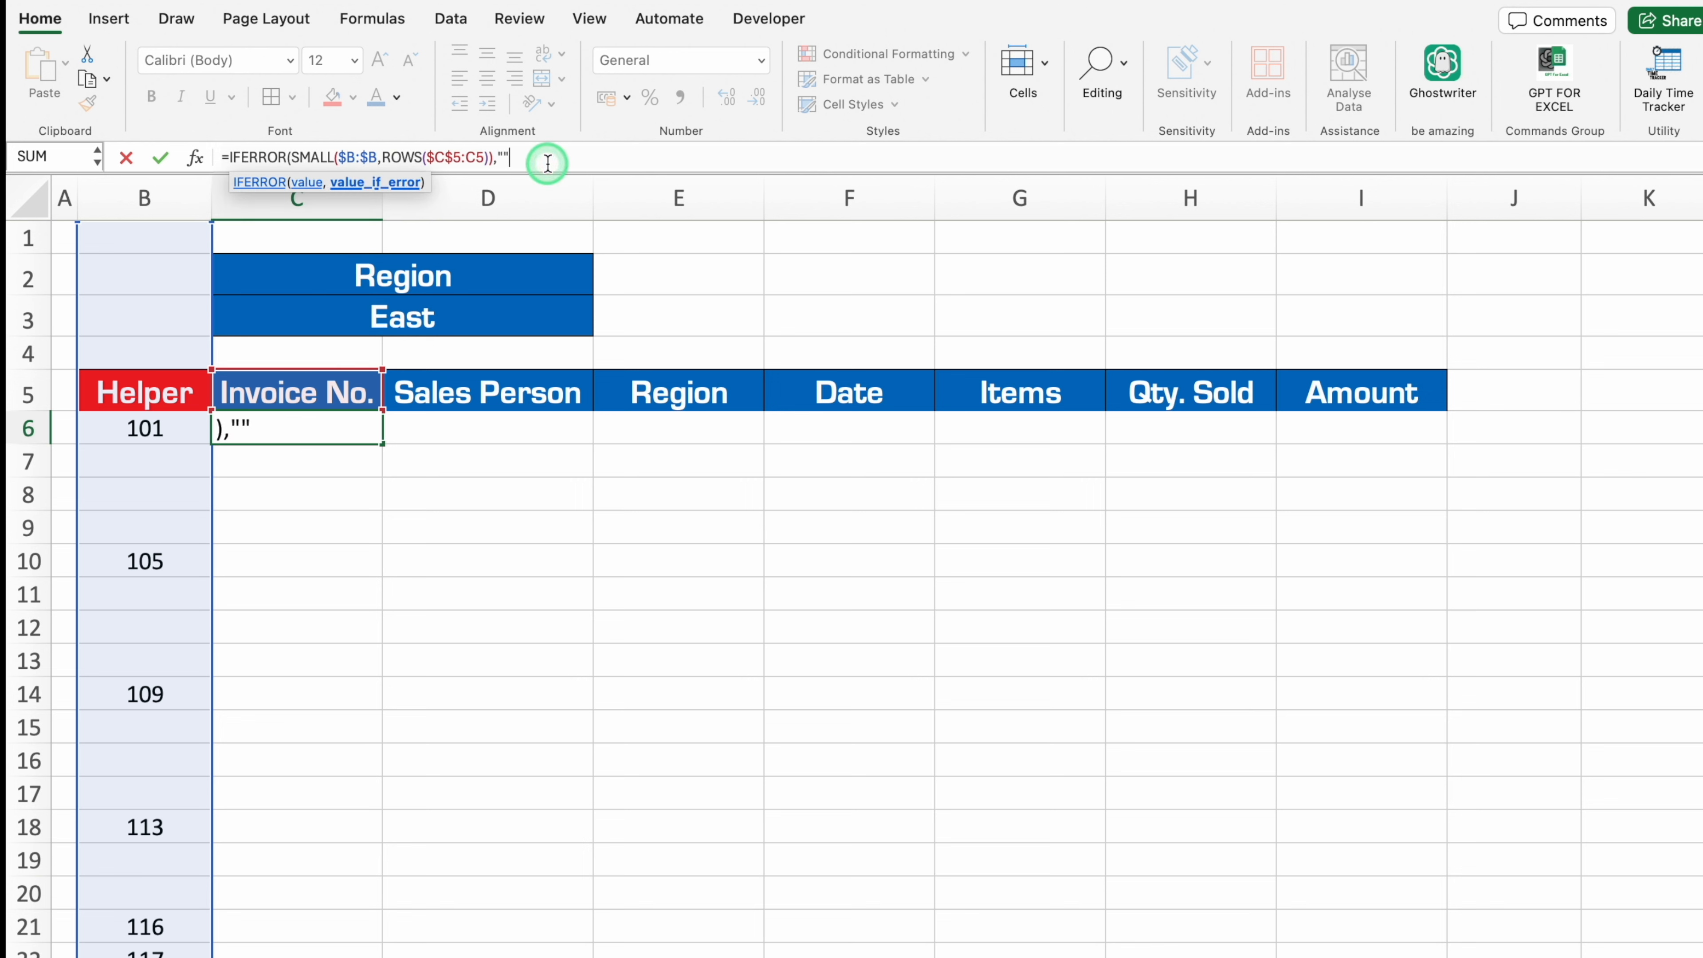
type("\"\")")
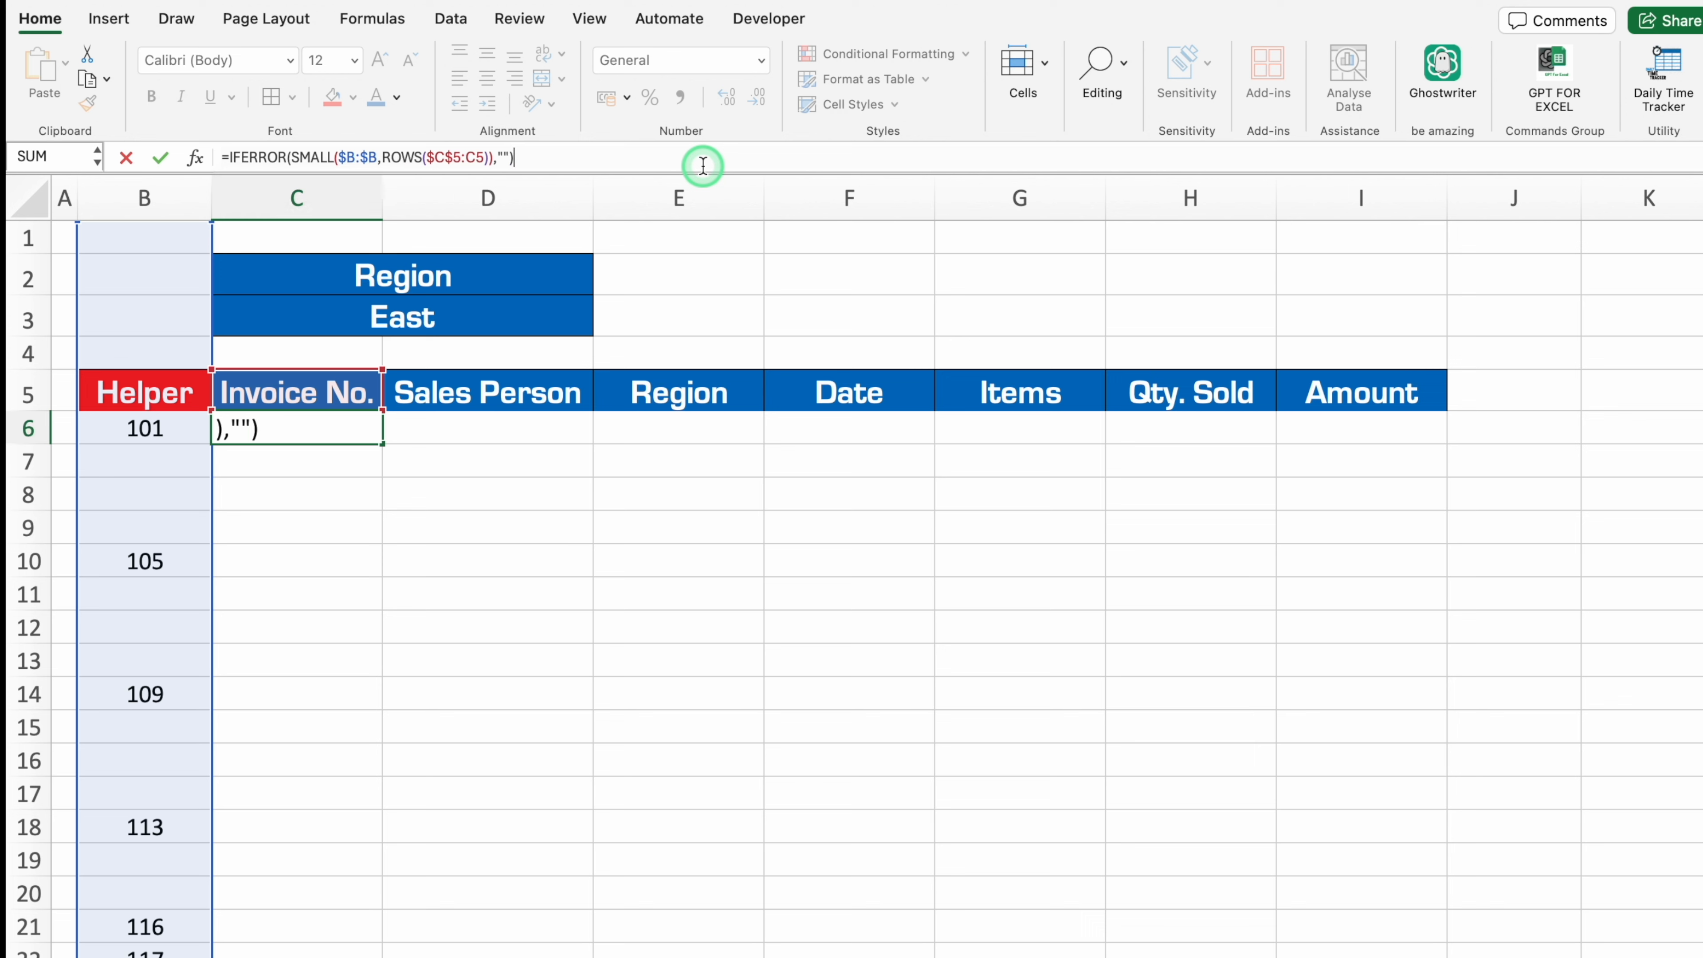
key("Return")
left_click(375, 437)
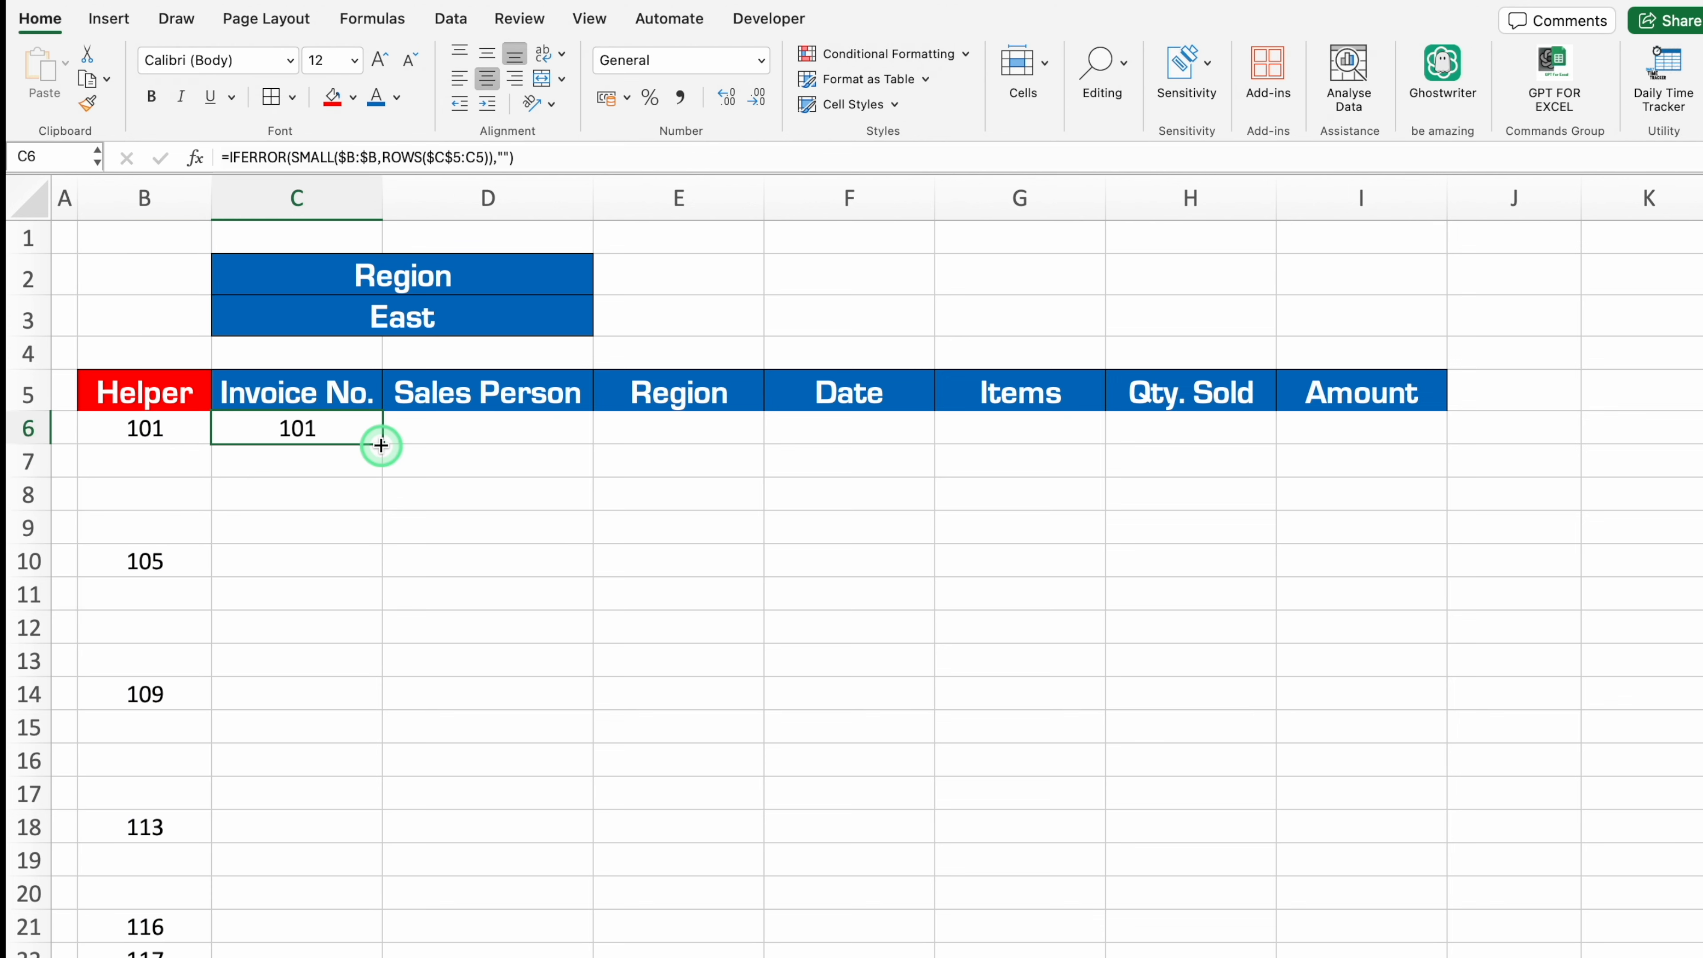
double_click(381, 445)
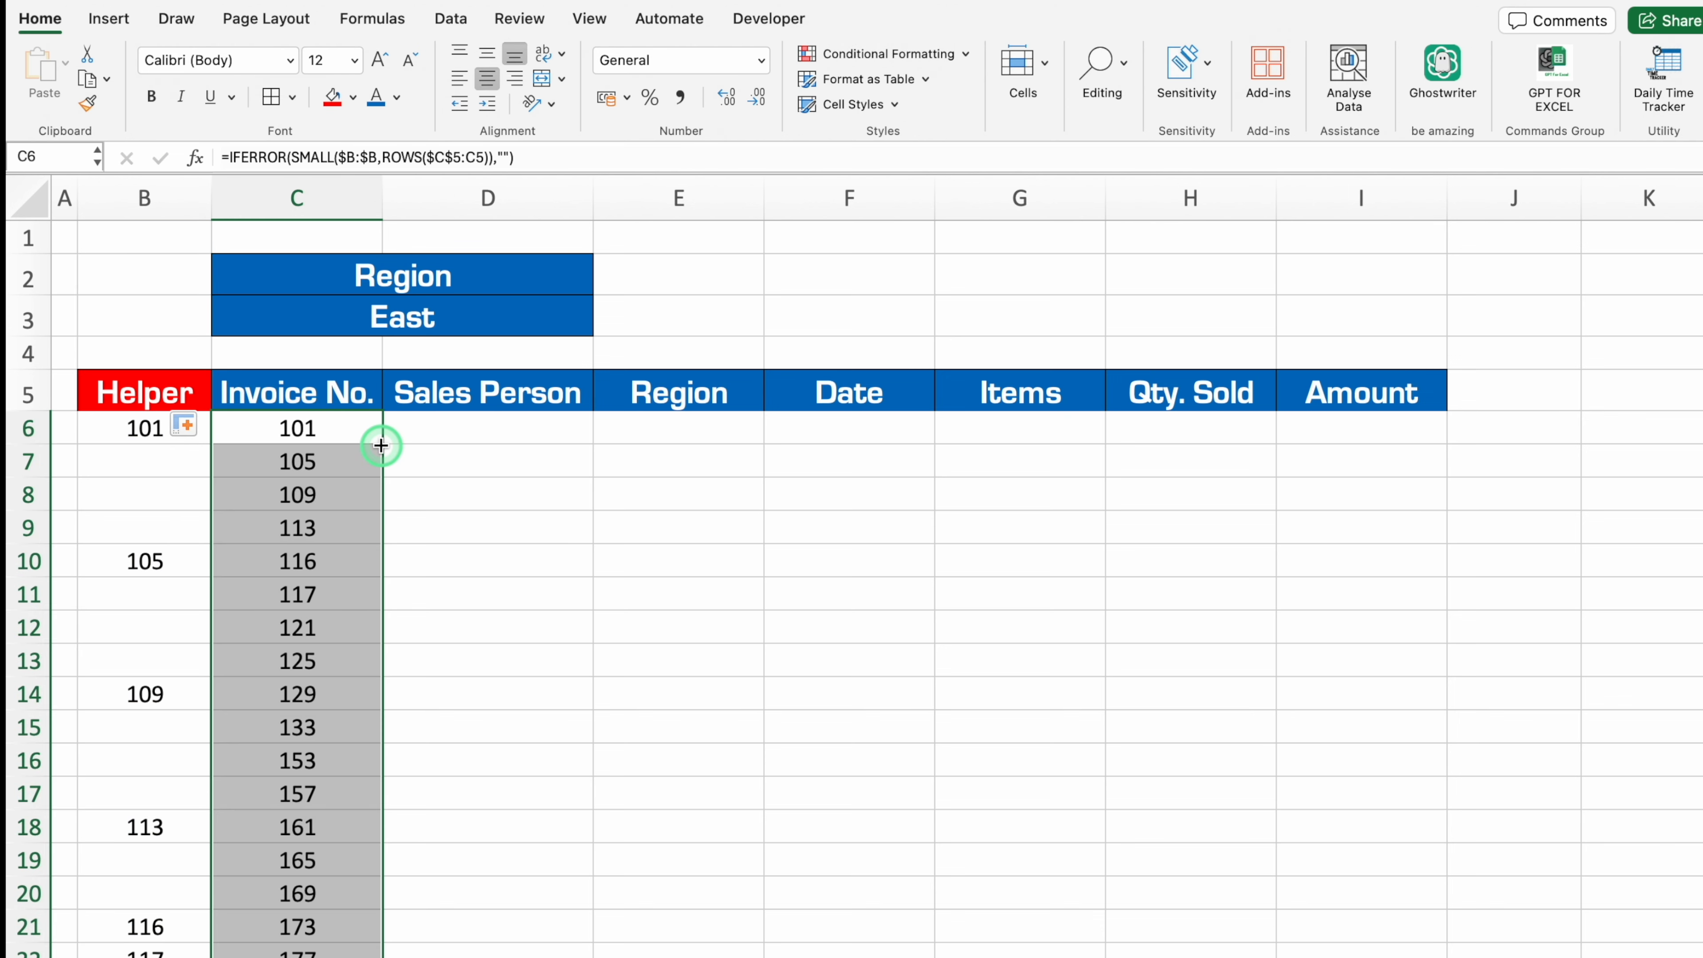
Begin a VLOOKUP formula in D6 under Sales Person with the column-locked reference $C6 as its lookup value
left_click(476, 428)
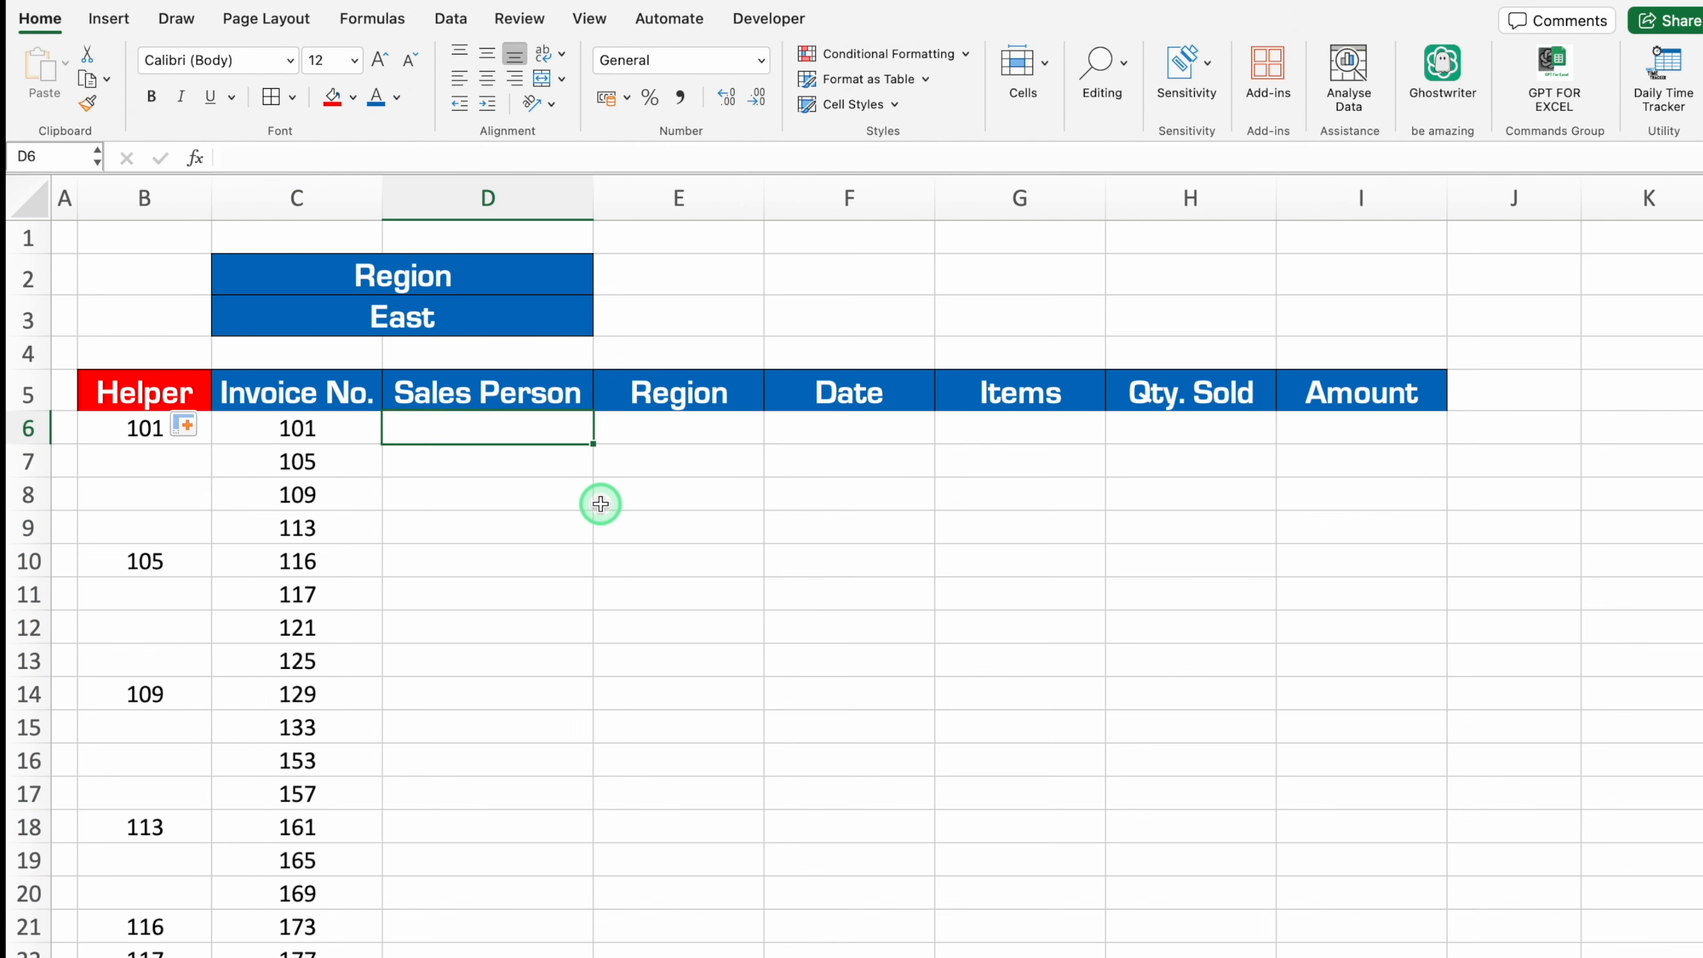
type("=vloo")
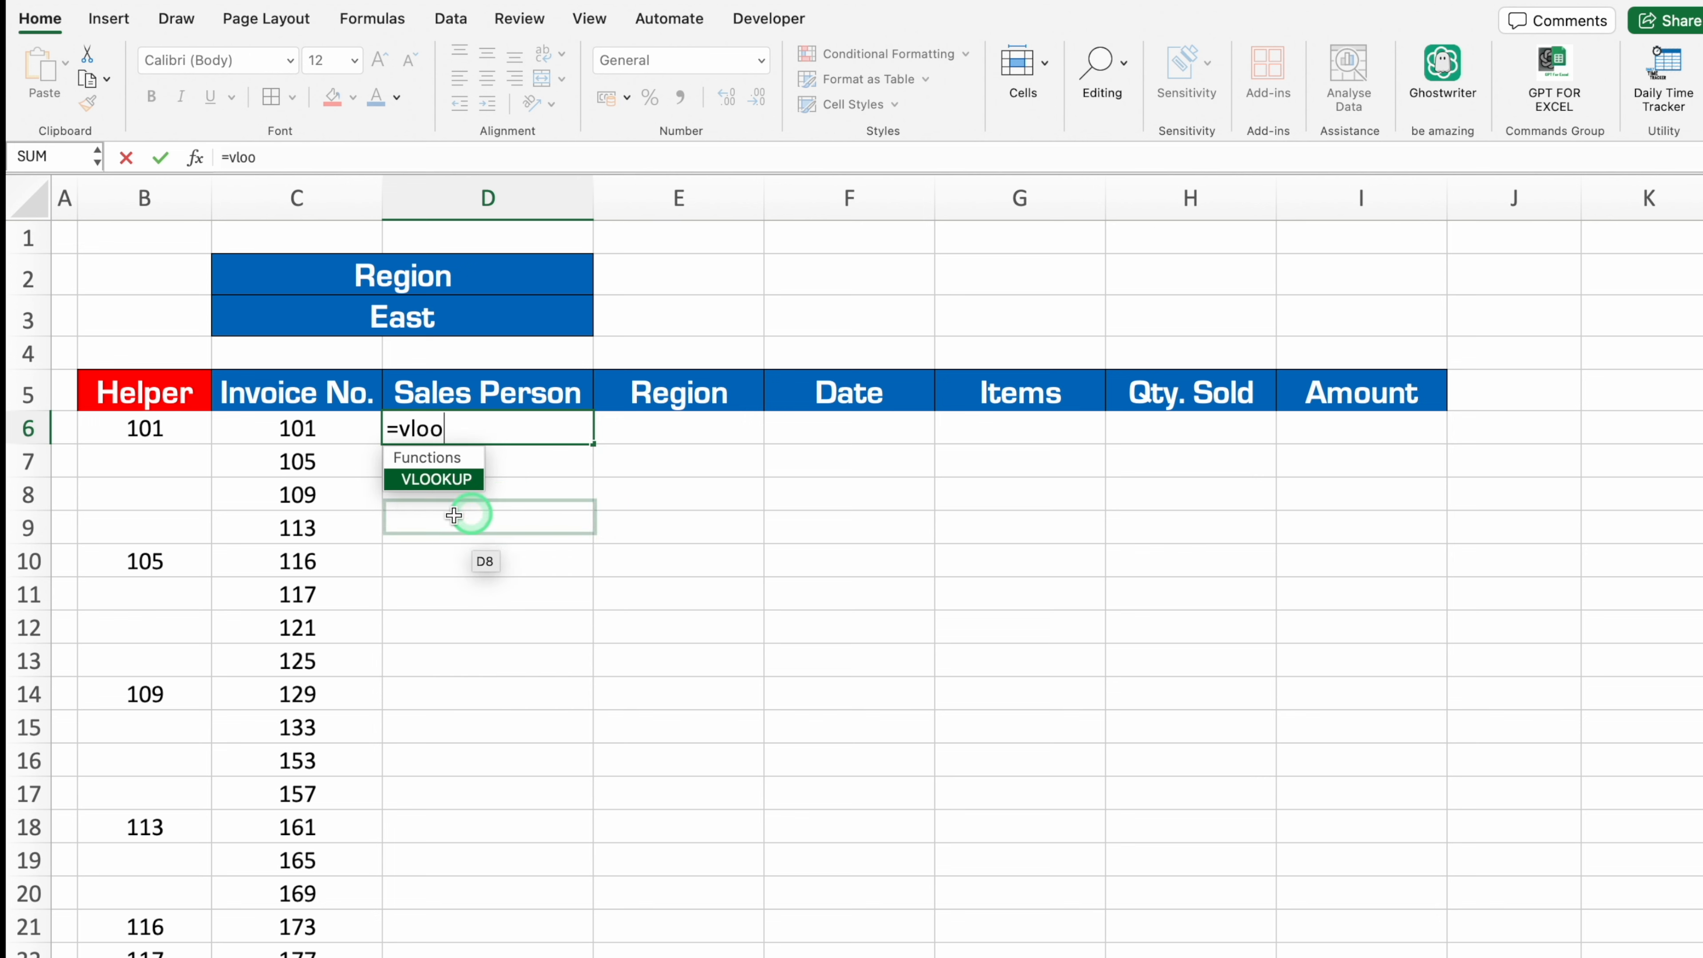
double_click(425, 485)
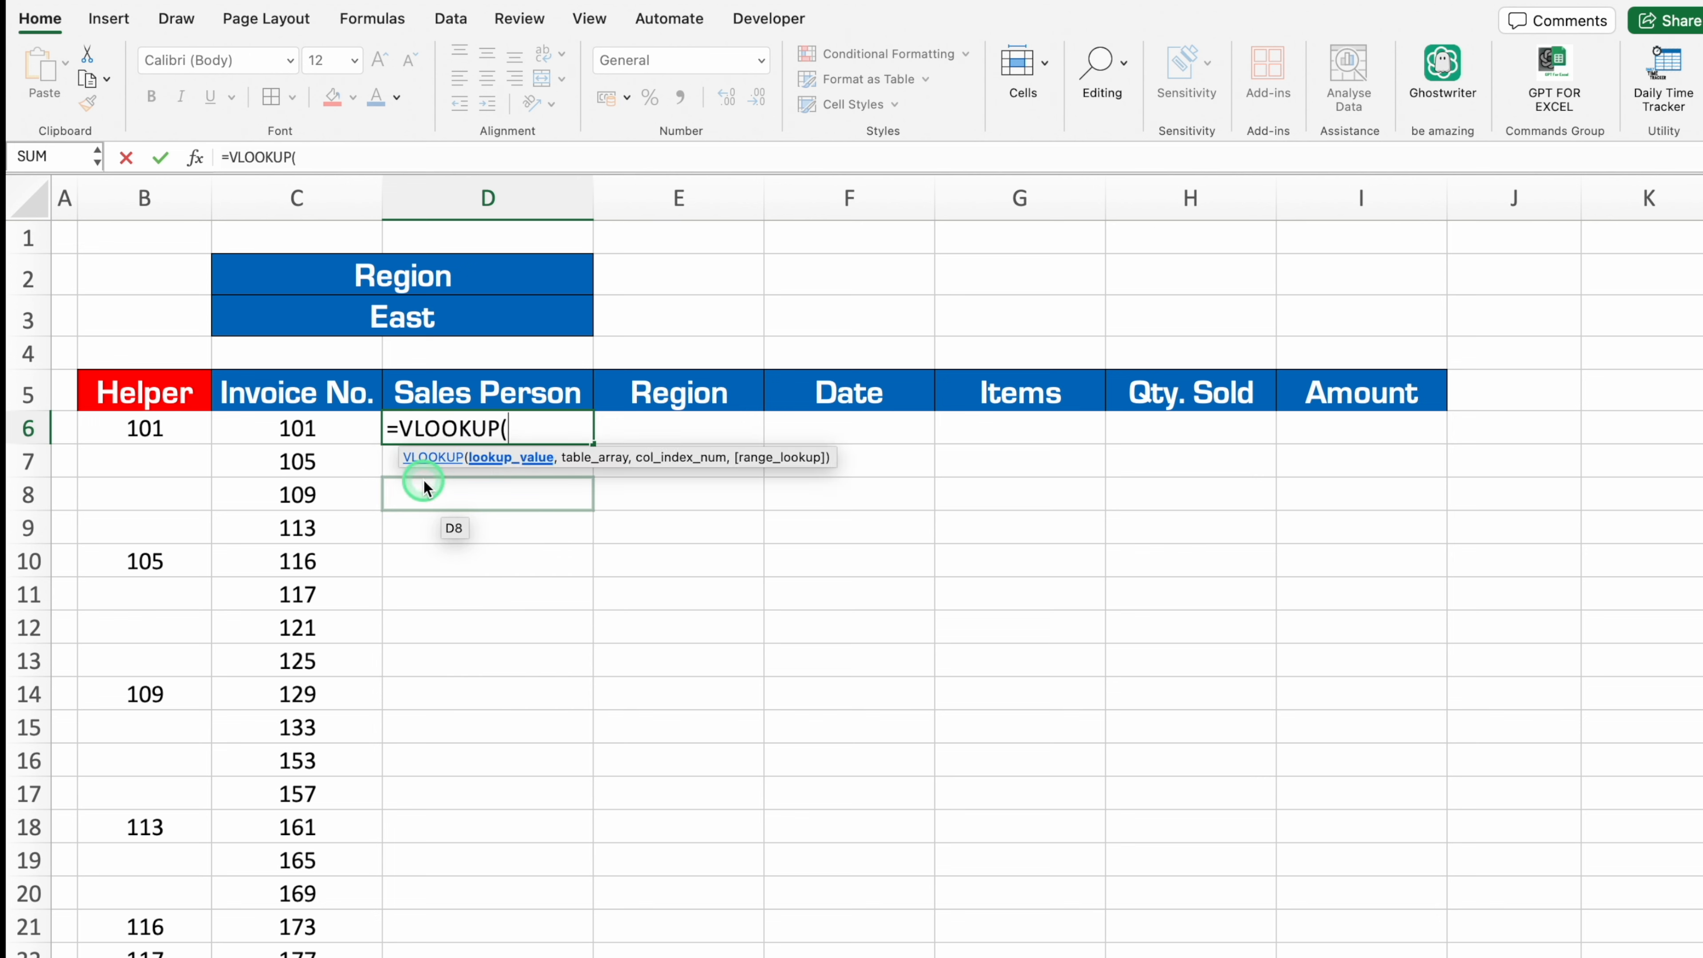
left_click(336, 428)
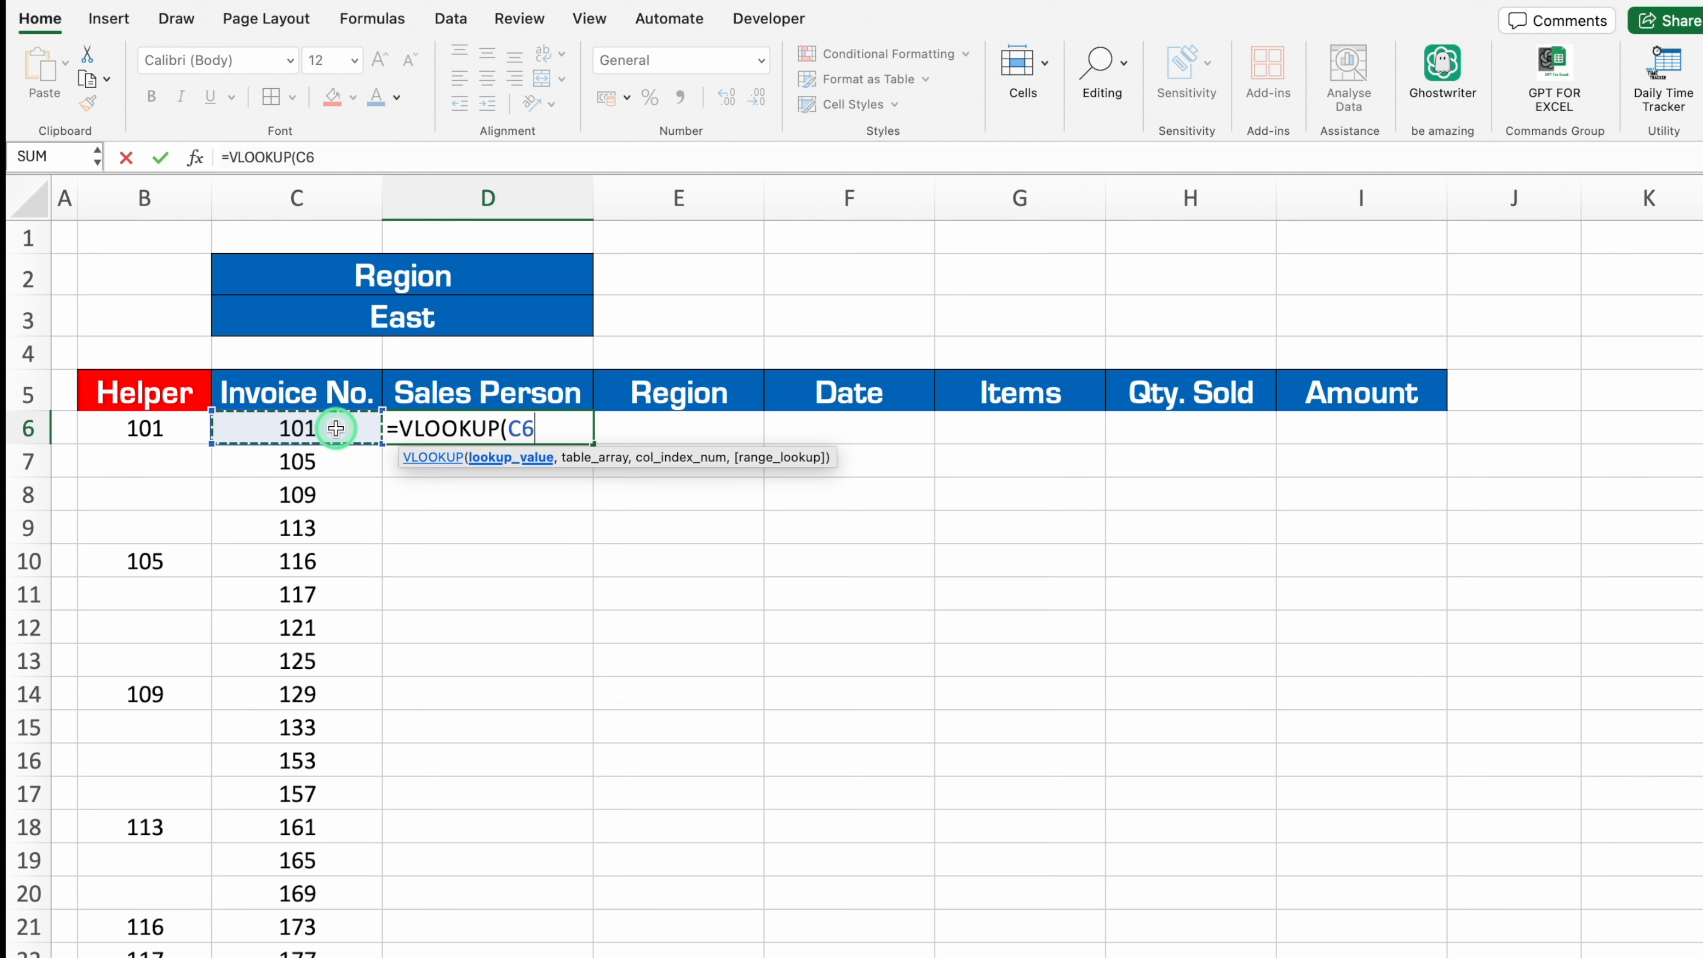
key("F4")
key("F4")
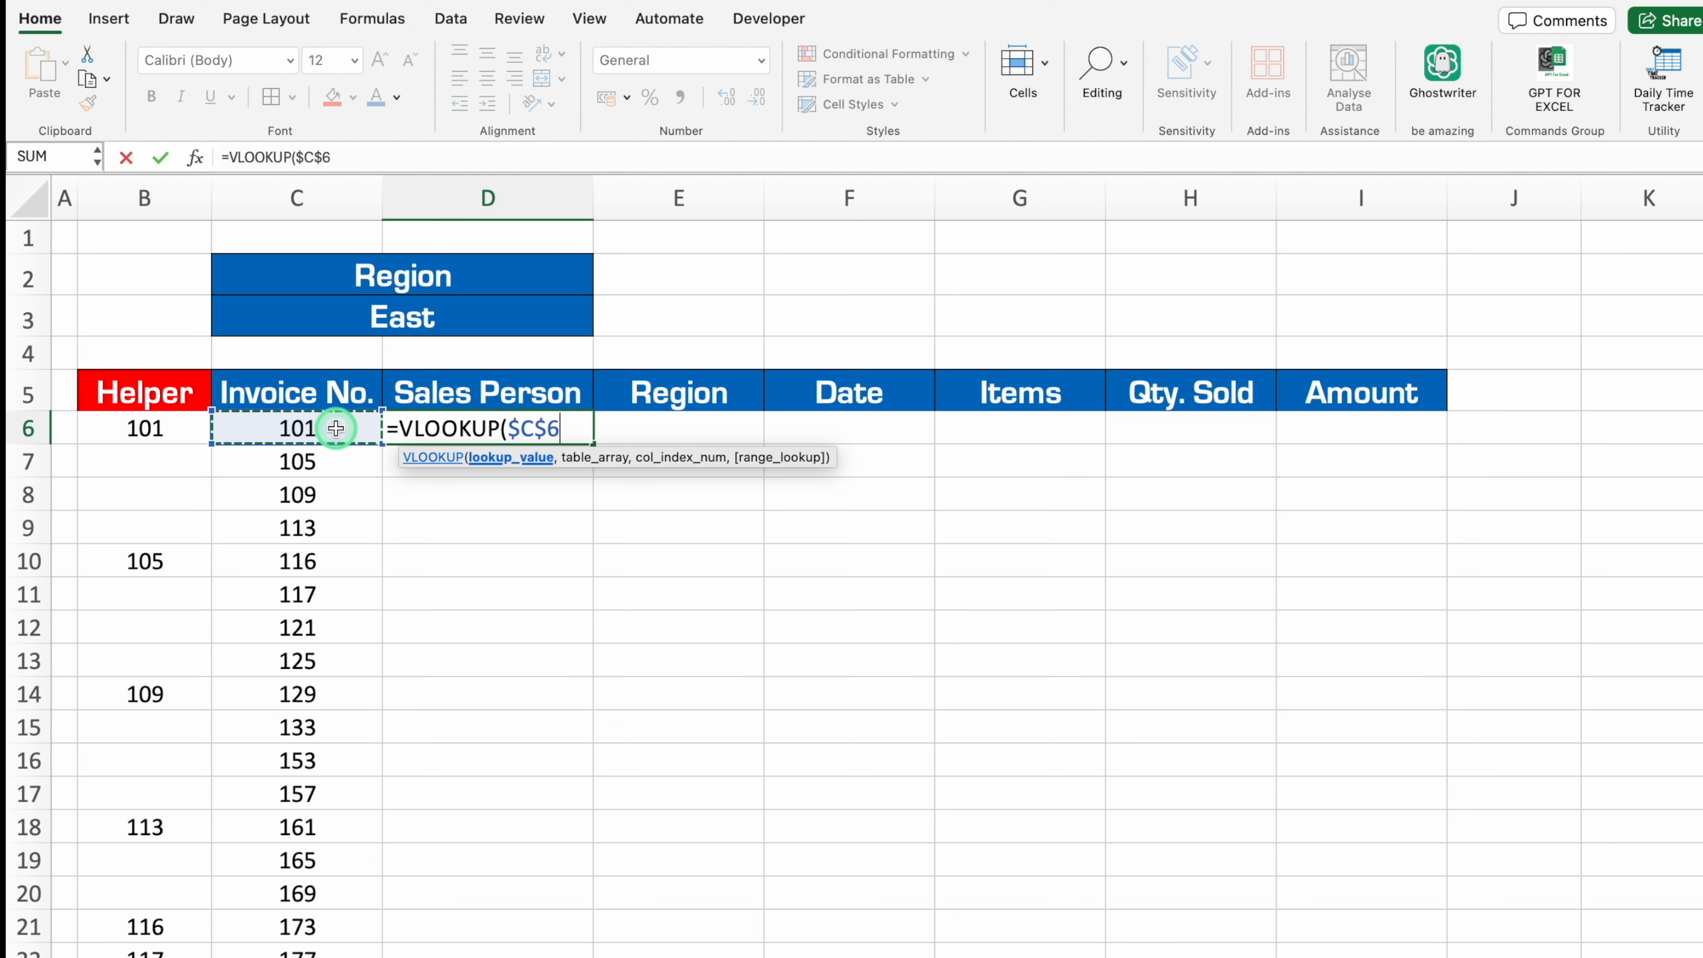
type(",")
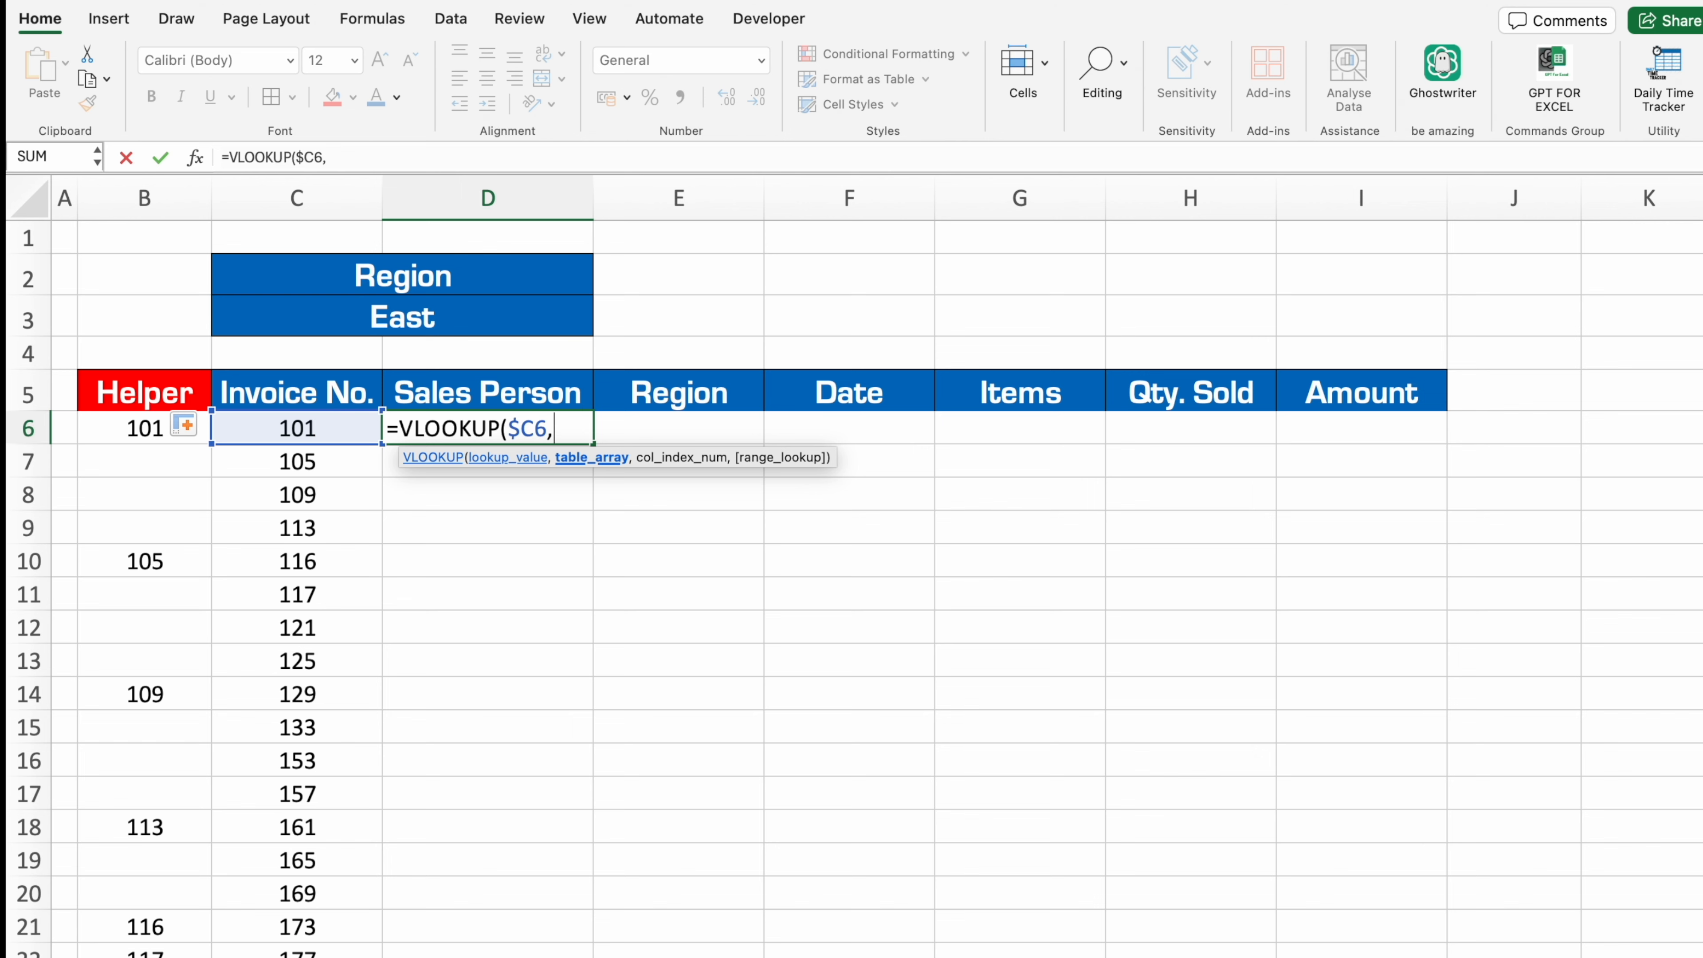
Complete the VLOOKUP arguments with table array 'Data Entry'!$B:$H, column index 2 and exact match 0
key("ctrl+Page_Up")
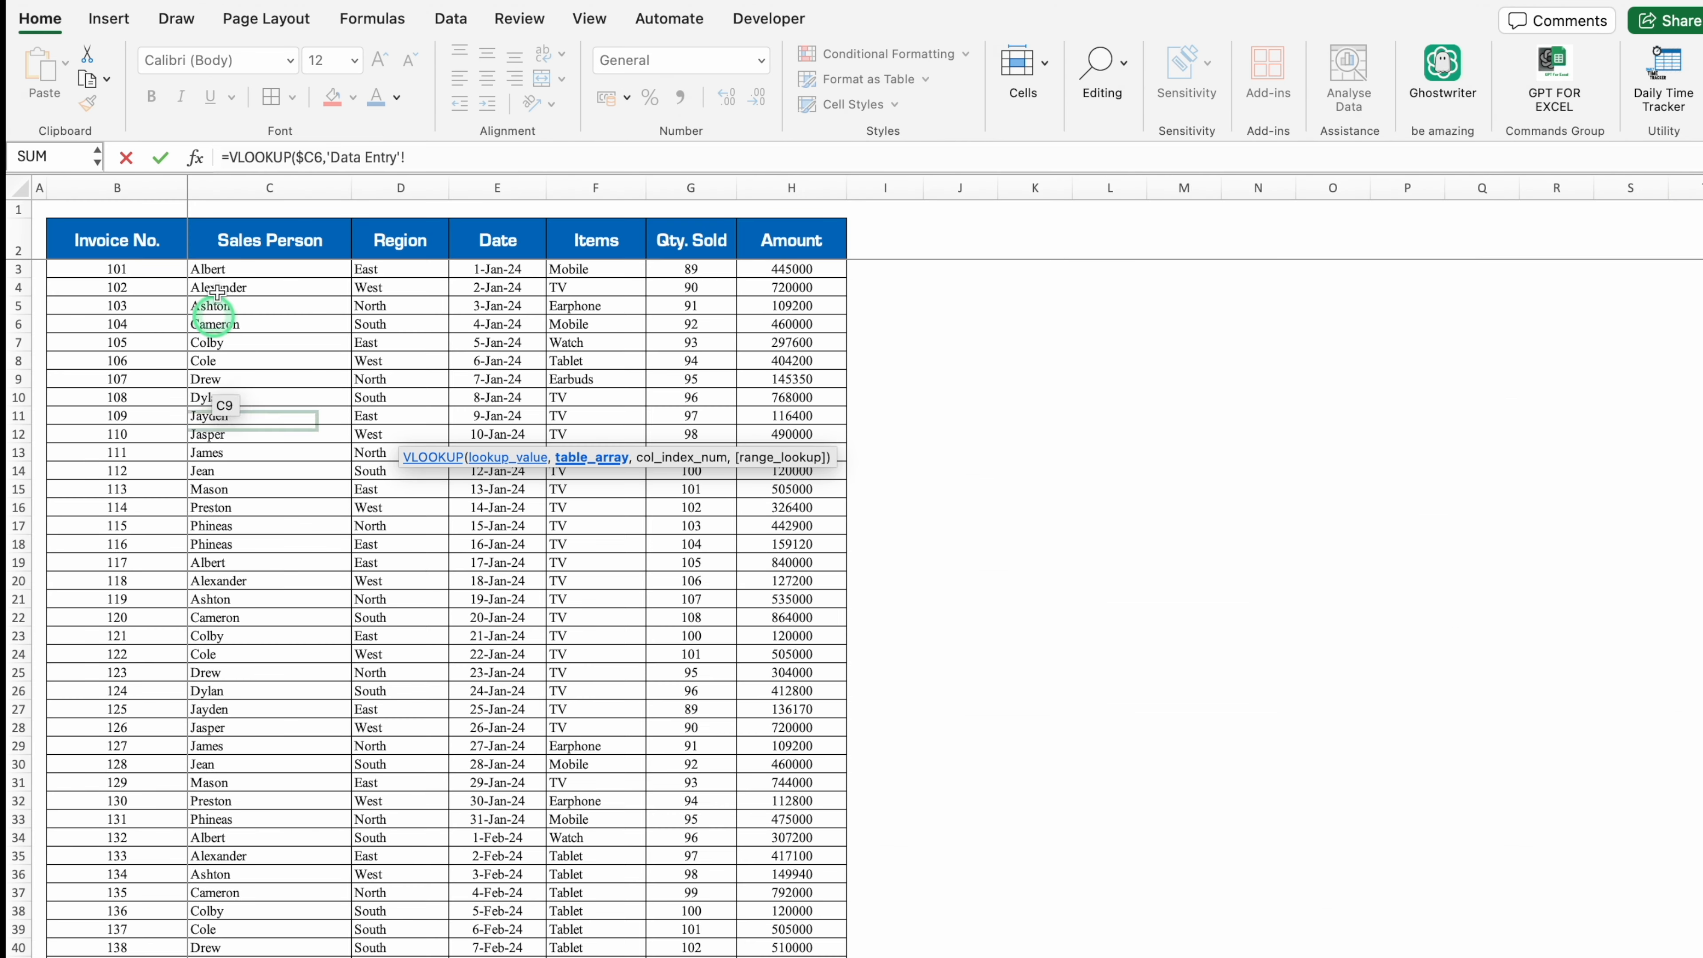
left_click(138, 187)
left_click_drag(207, 184, 764, 206)
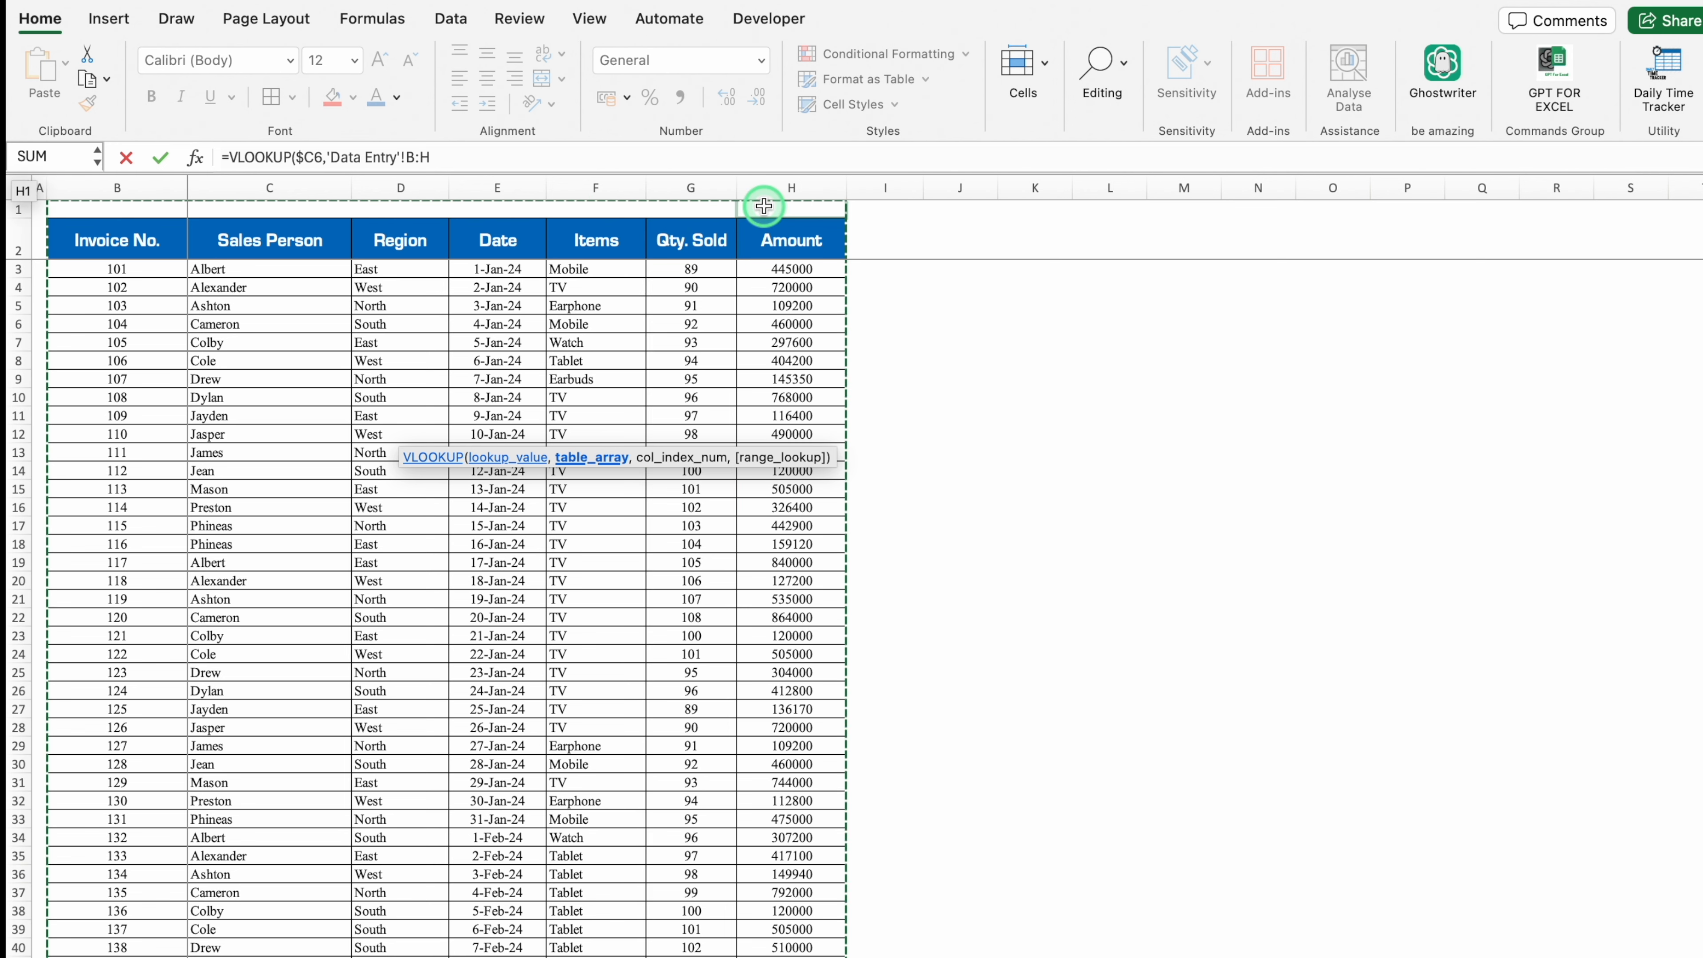
key("F4")
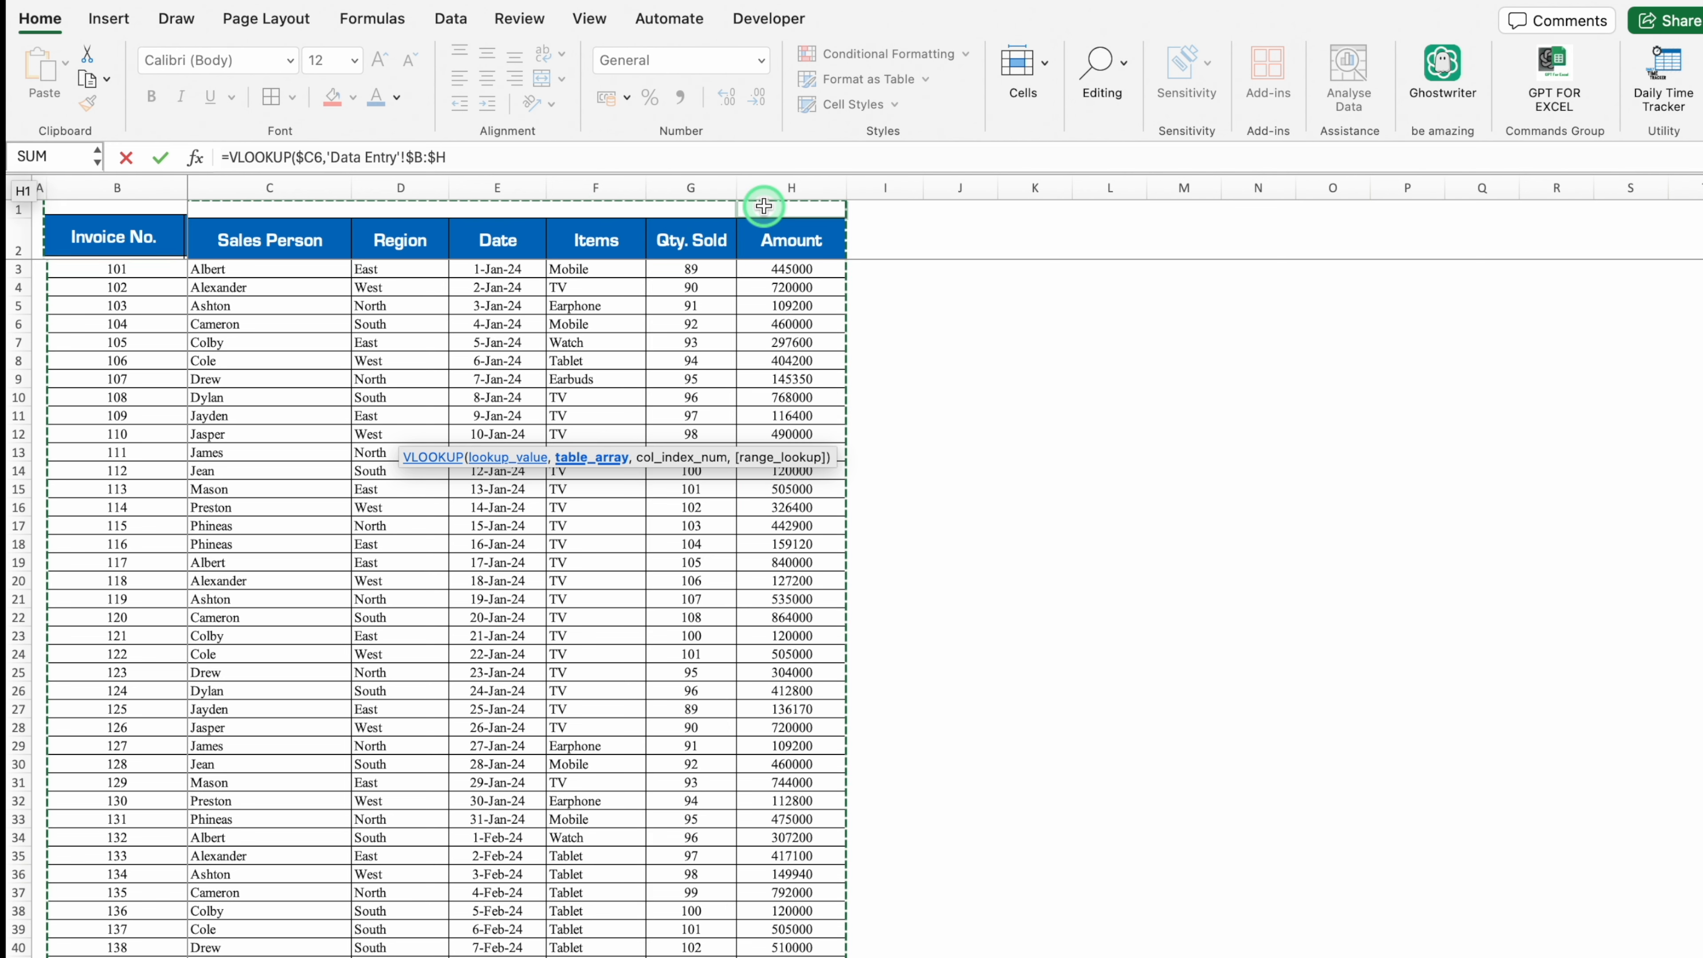
type(",")
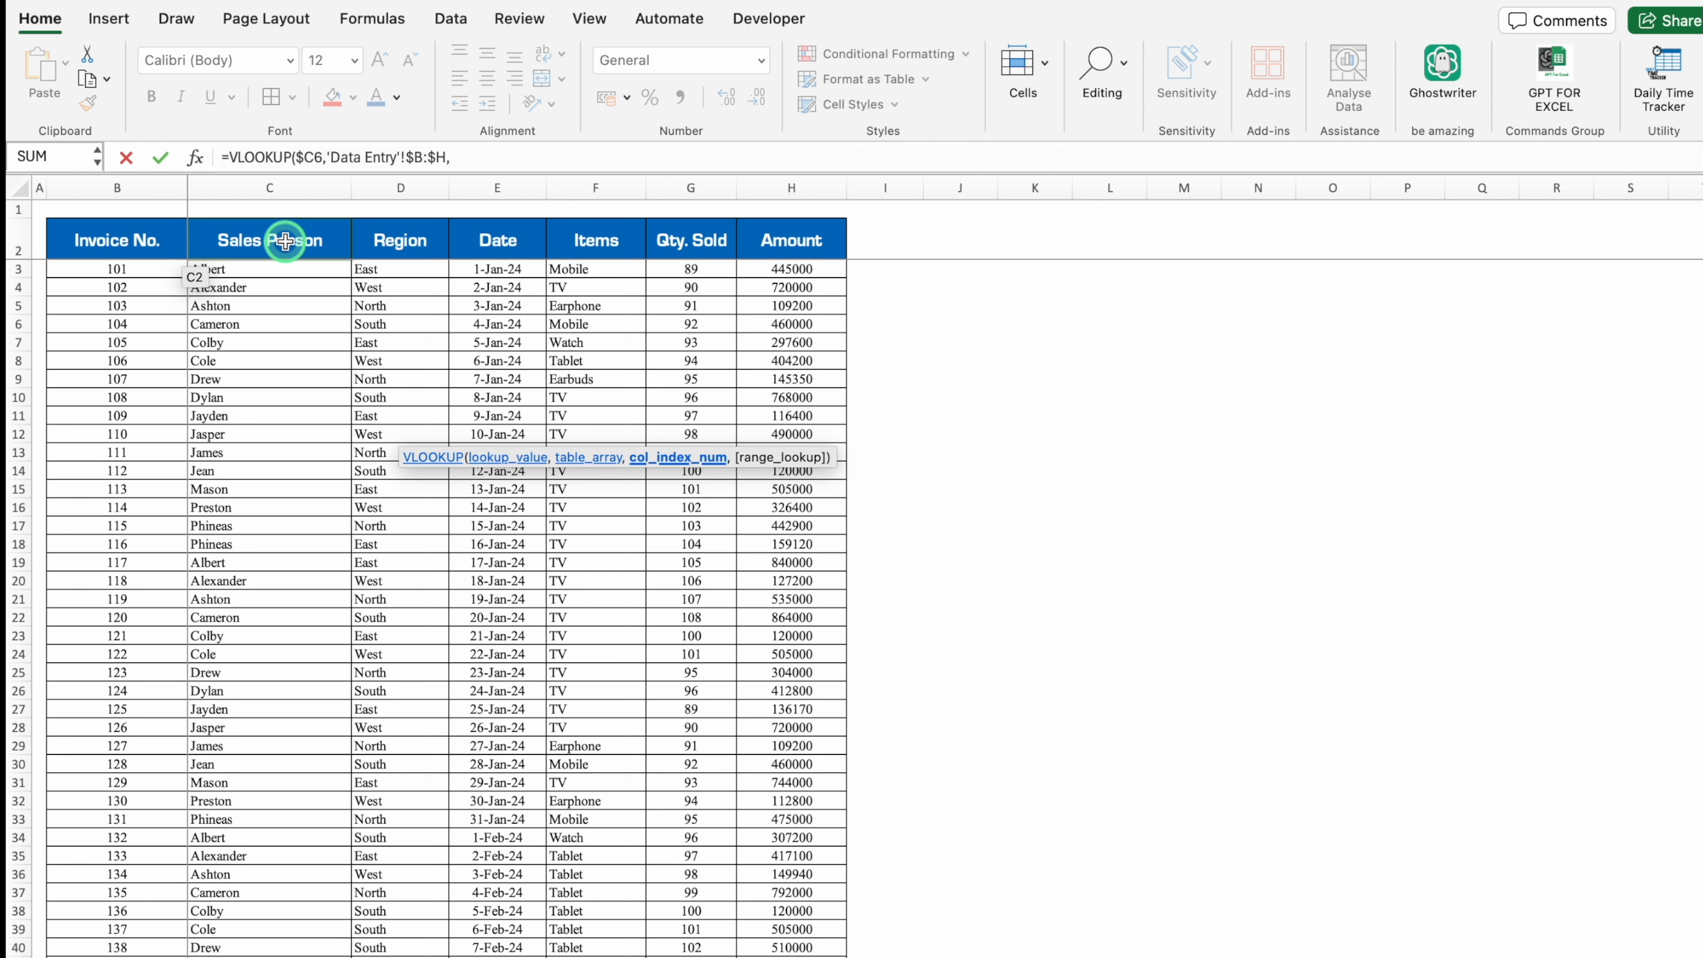
type("2")
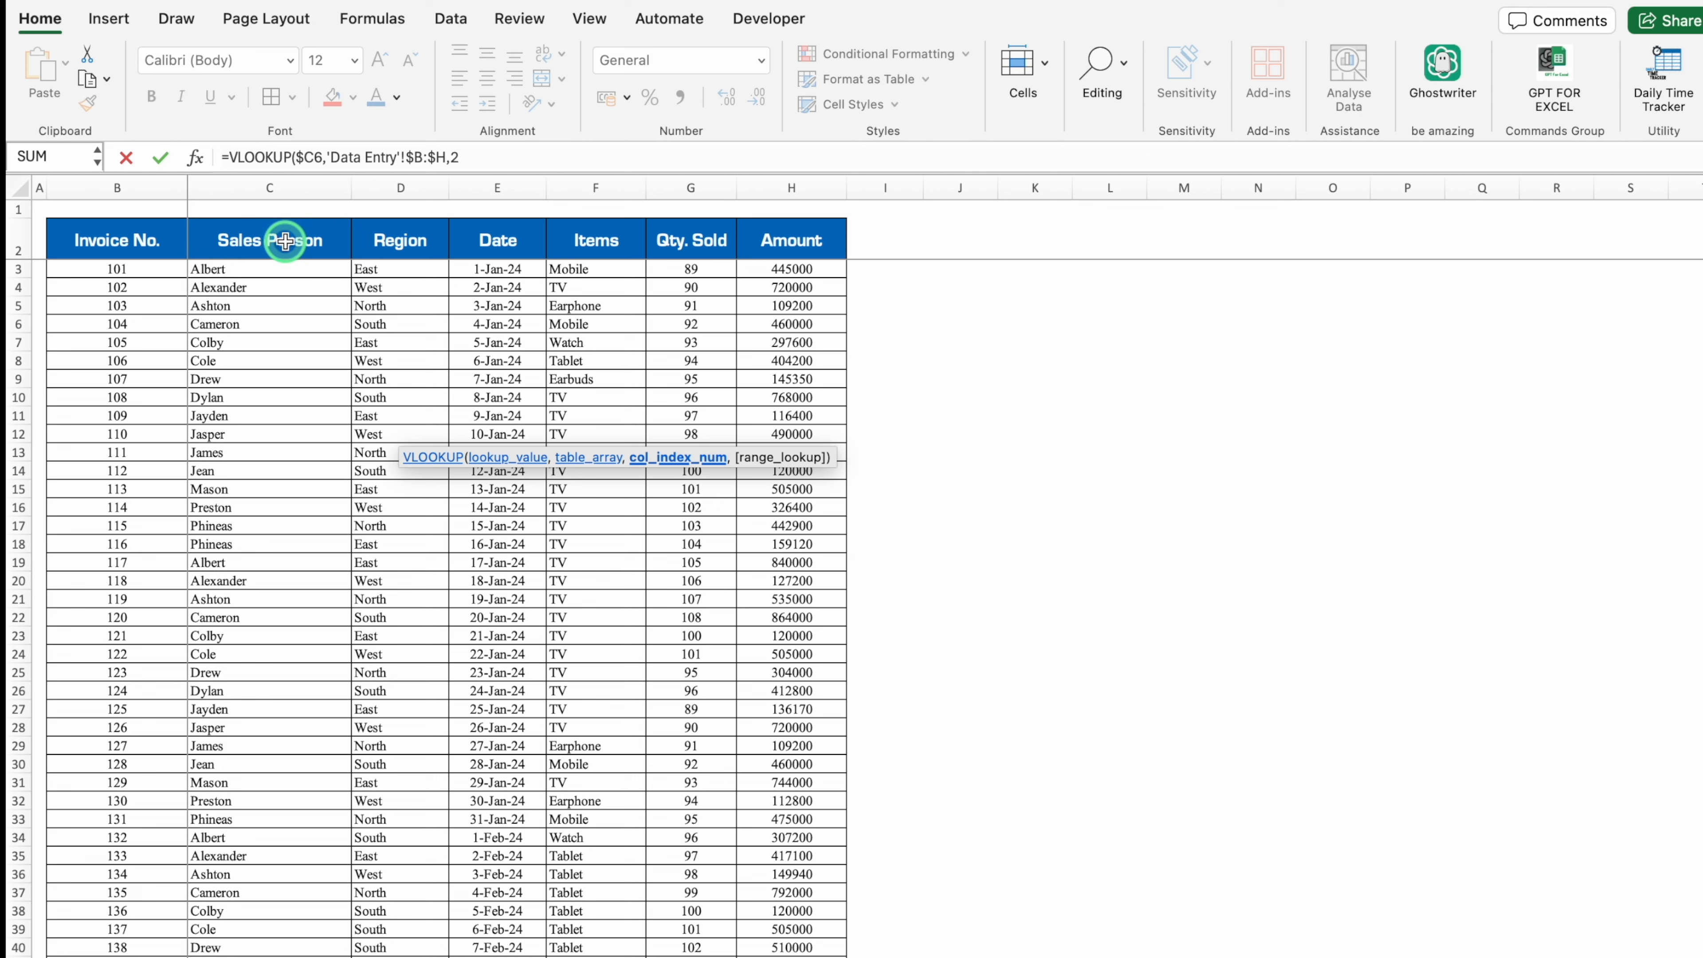
type(",0)")
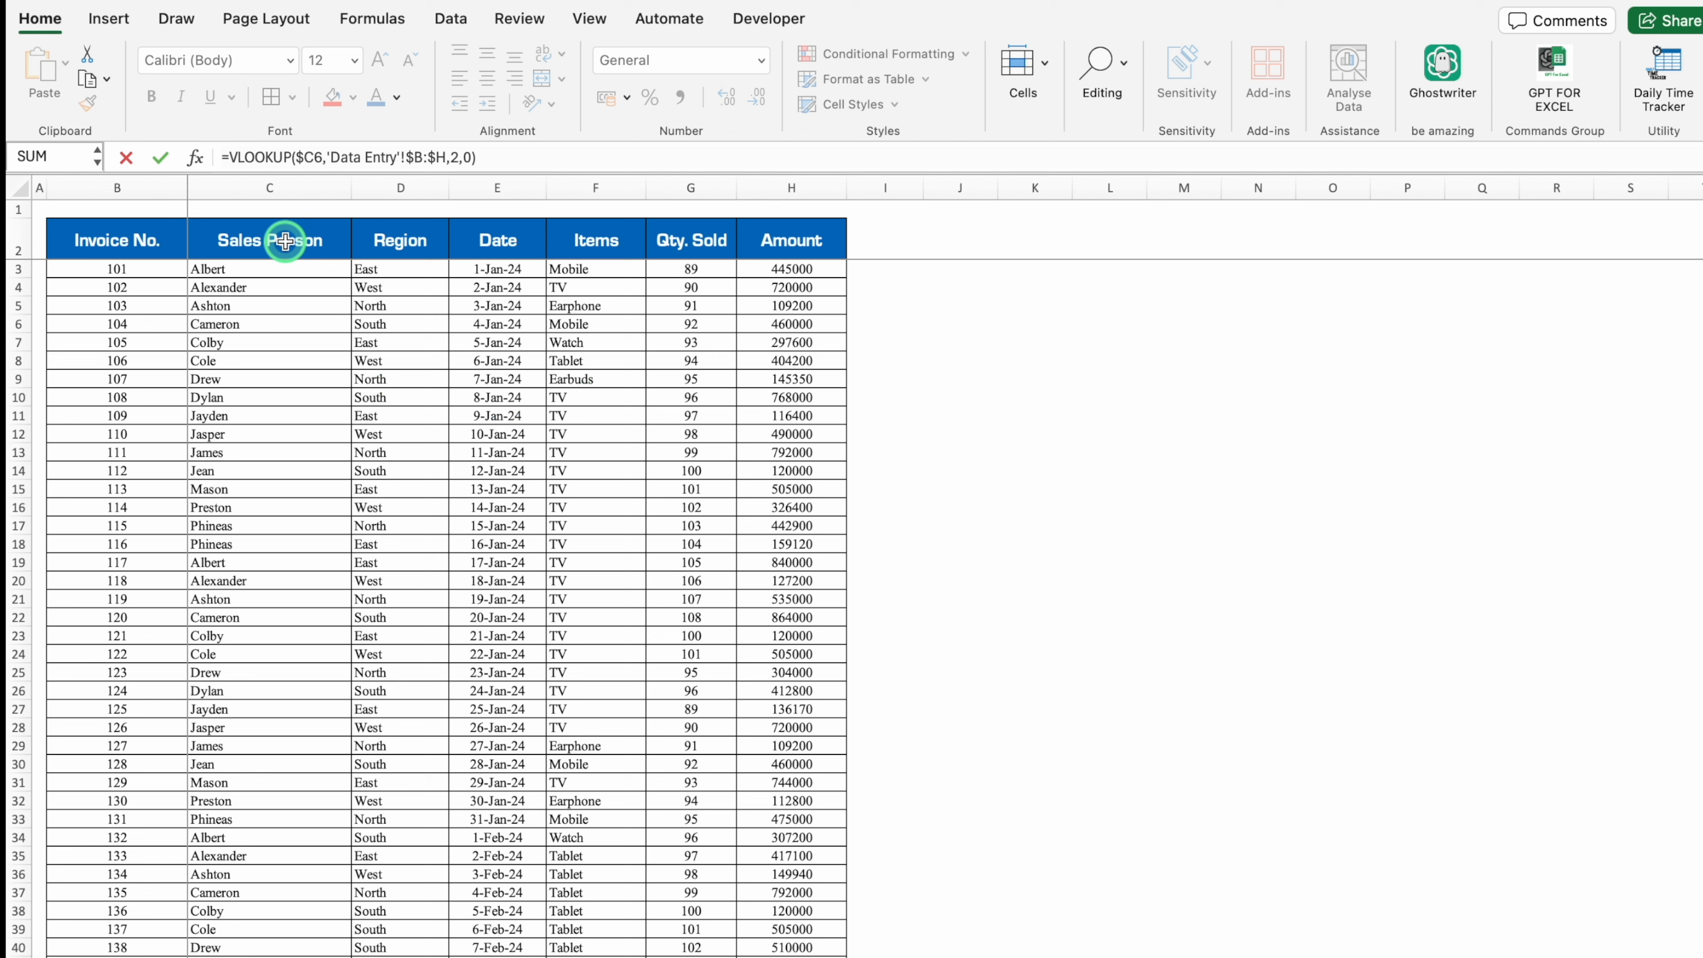
Wrap the D6 VLOOKUP in IFERROR with "" as the fallback and fill the formula across to I6
left_click(227, 157)
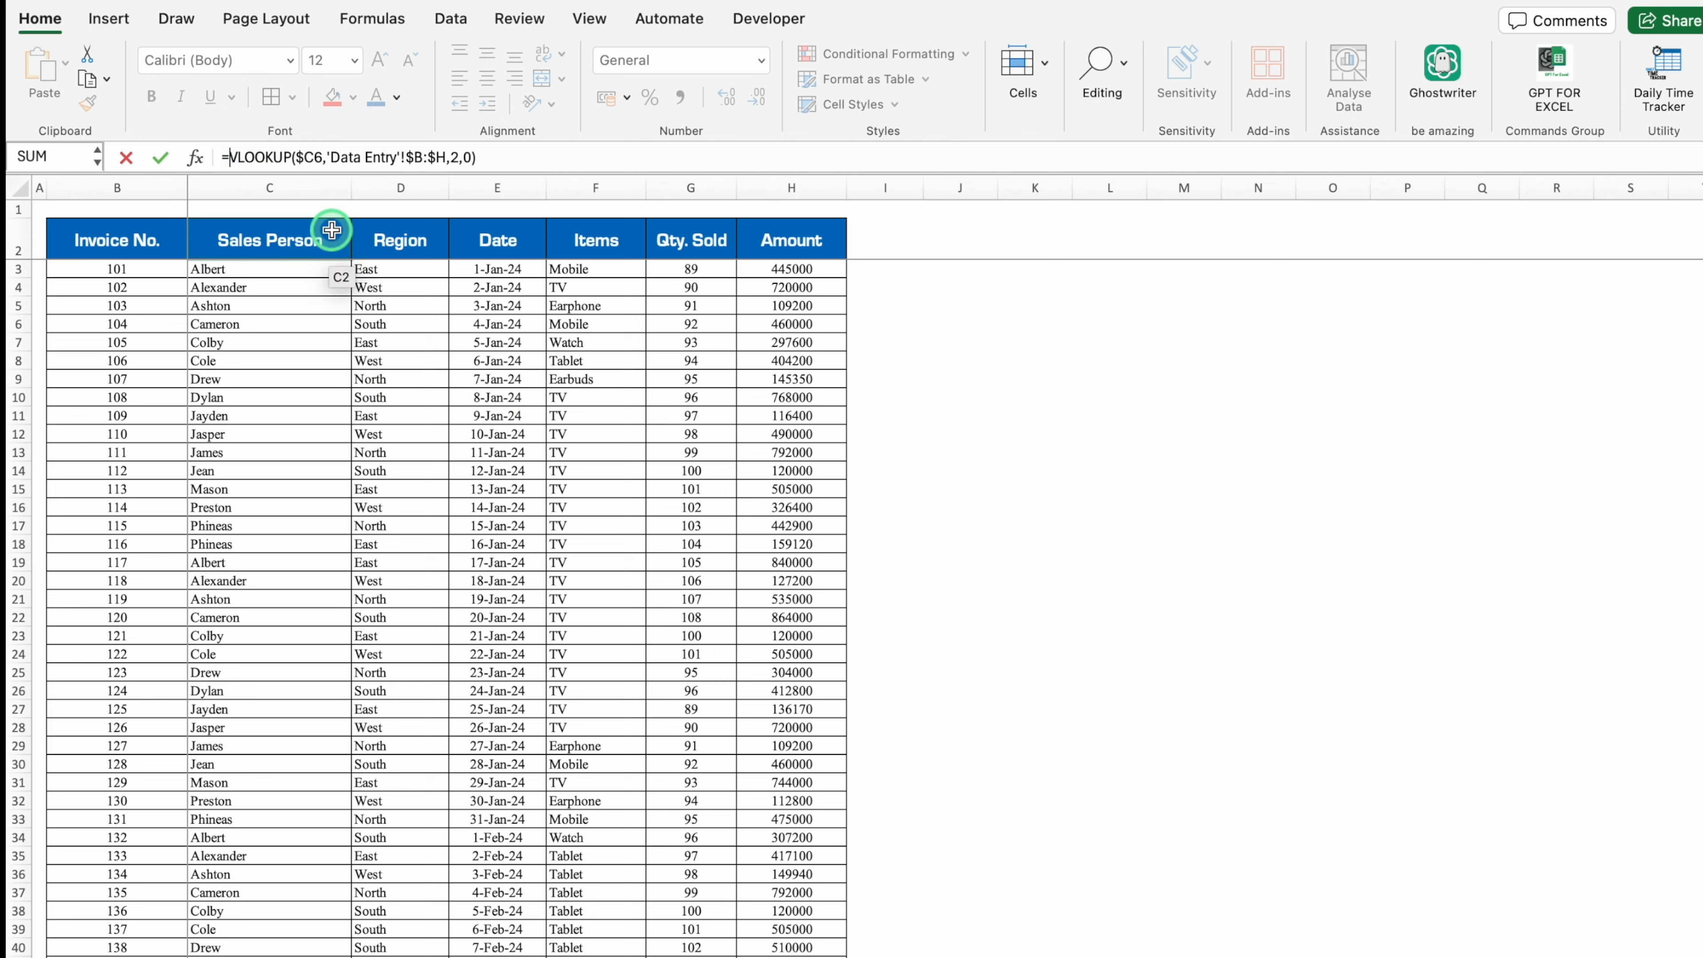
type("IFERROR(")
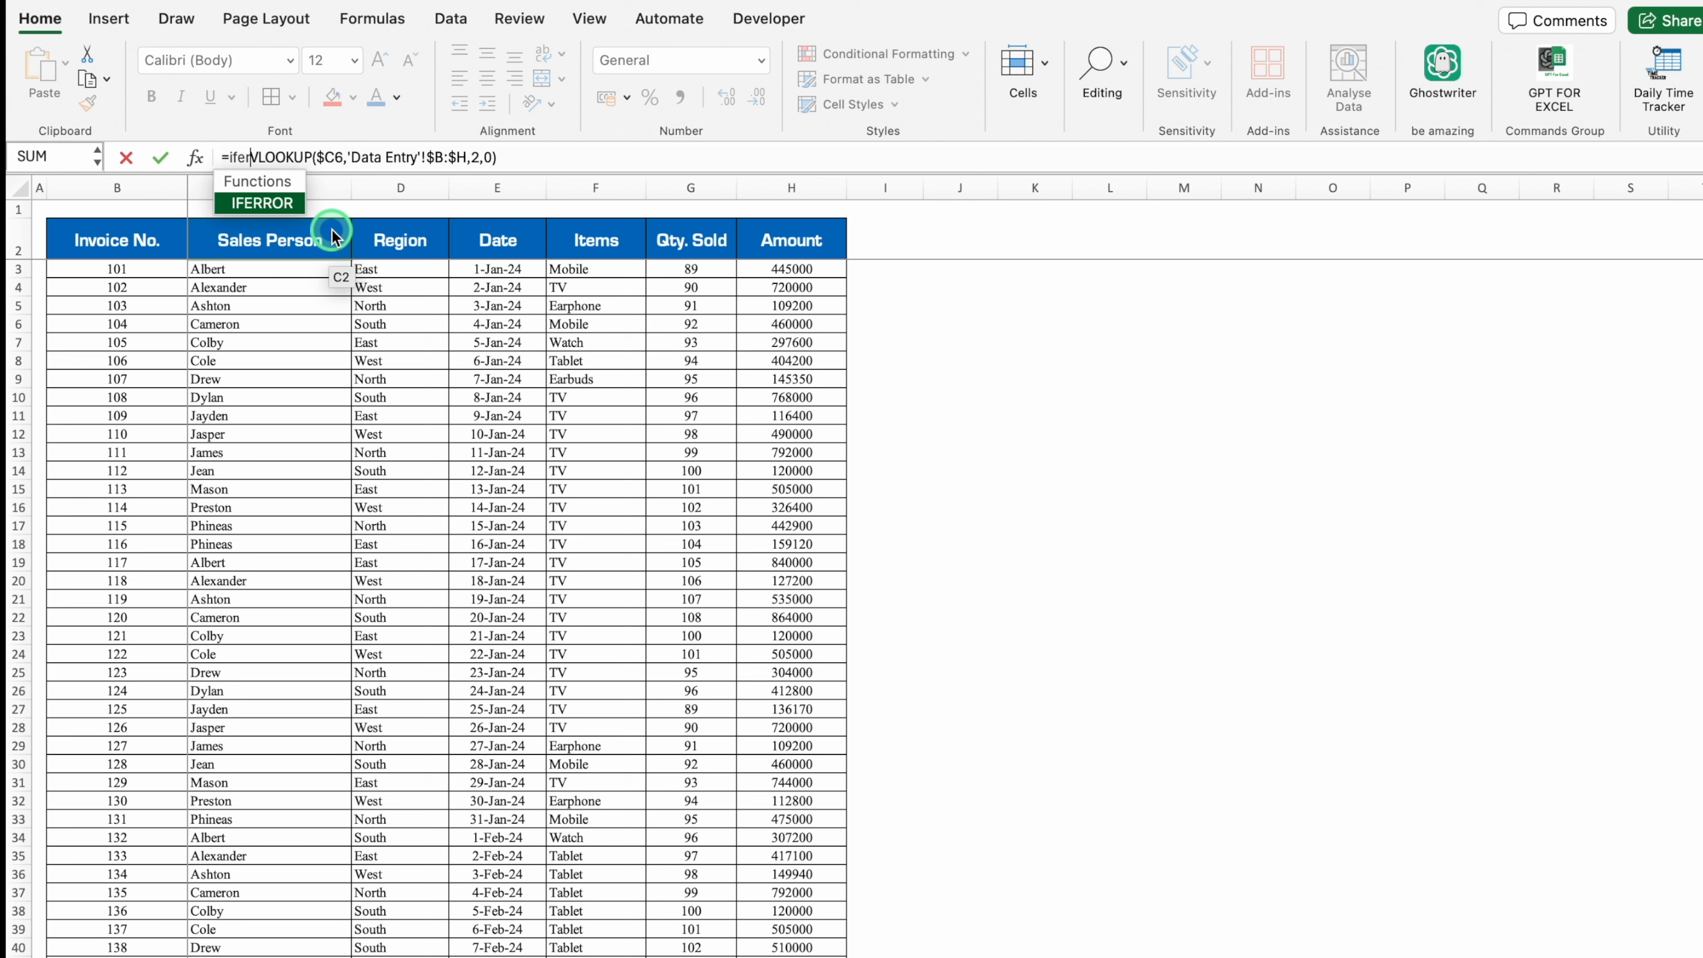
left_click(541, 157)
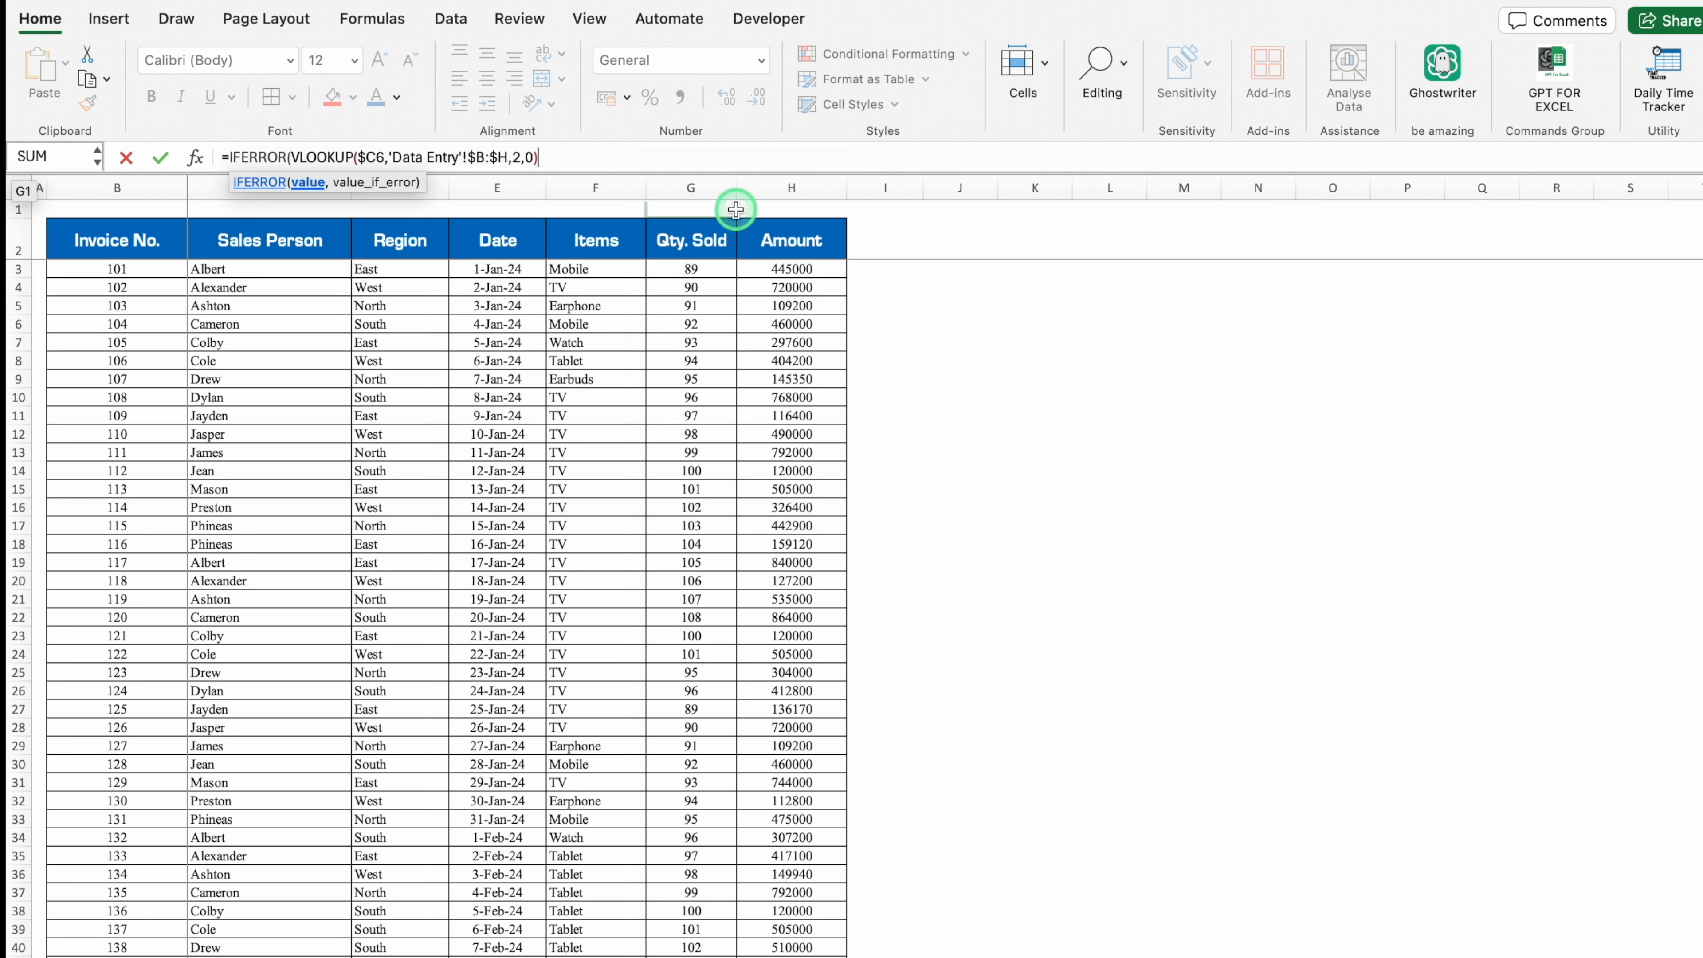
type(",")
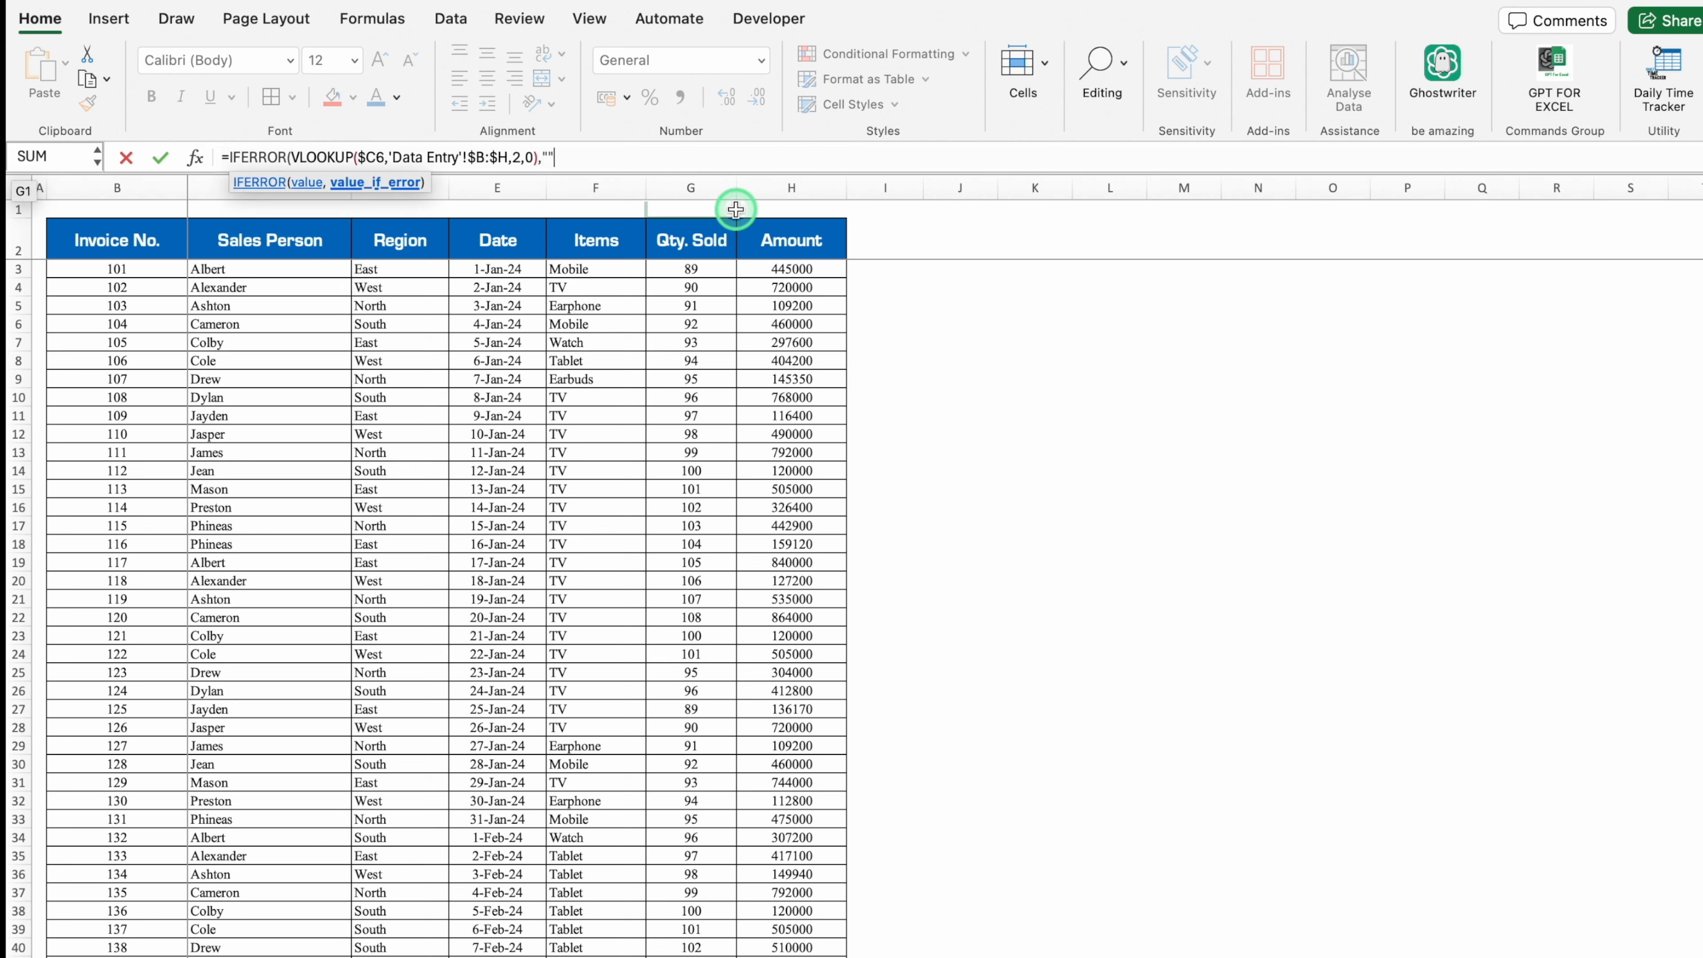
type("\"\")")
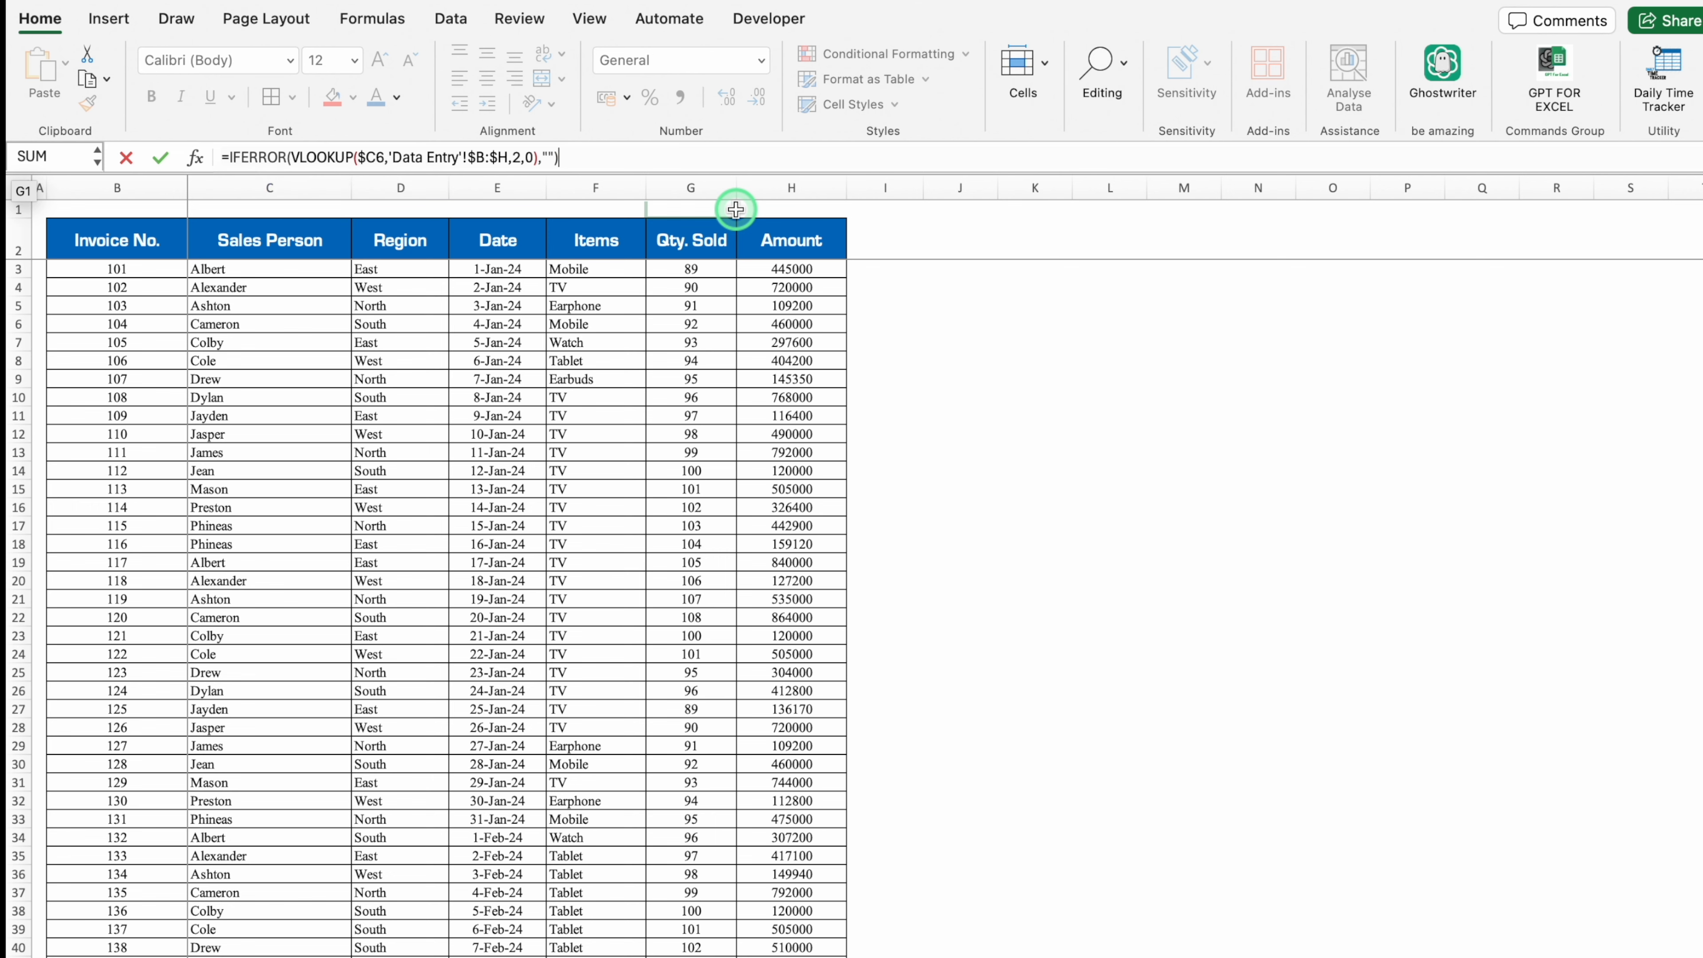
key("Return")
left_click(587, 439)
left_click_drag(592, 445, 1372, 461)
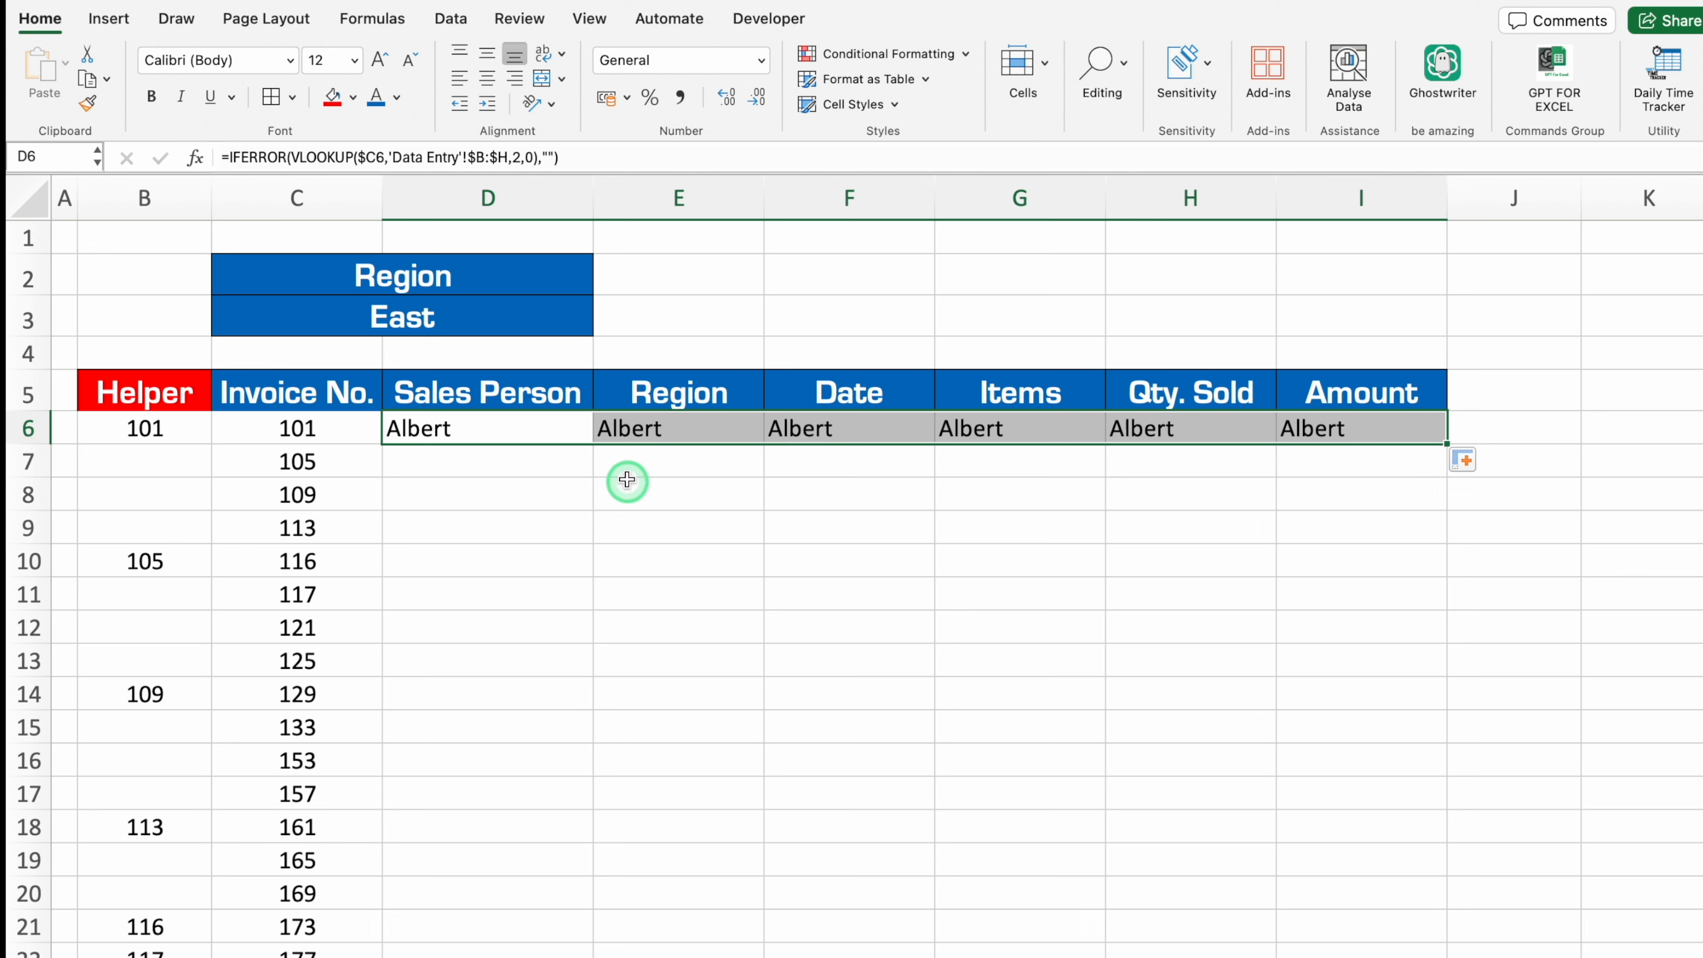
Set the VLOOKUP column index in E6 under Region to 3
left_click(662, 428)
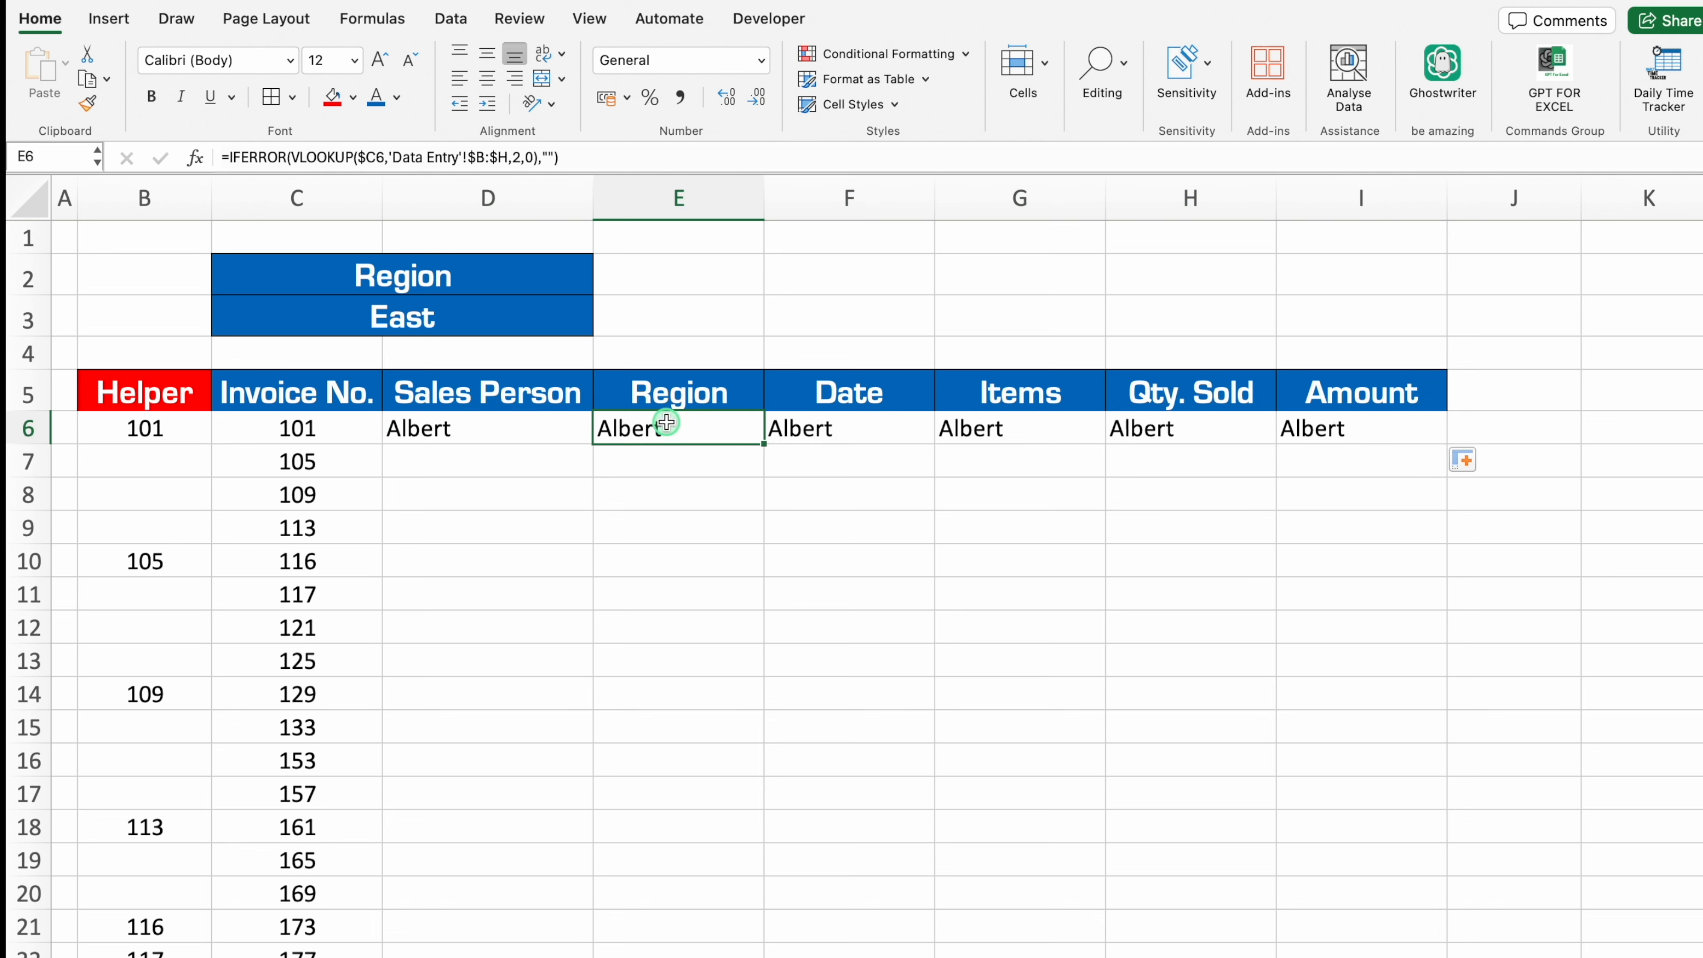
left_click(523, 157)
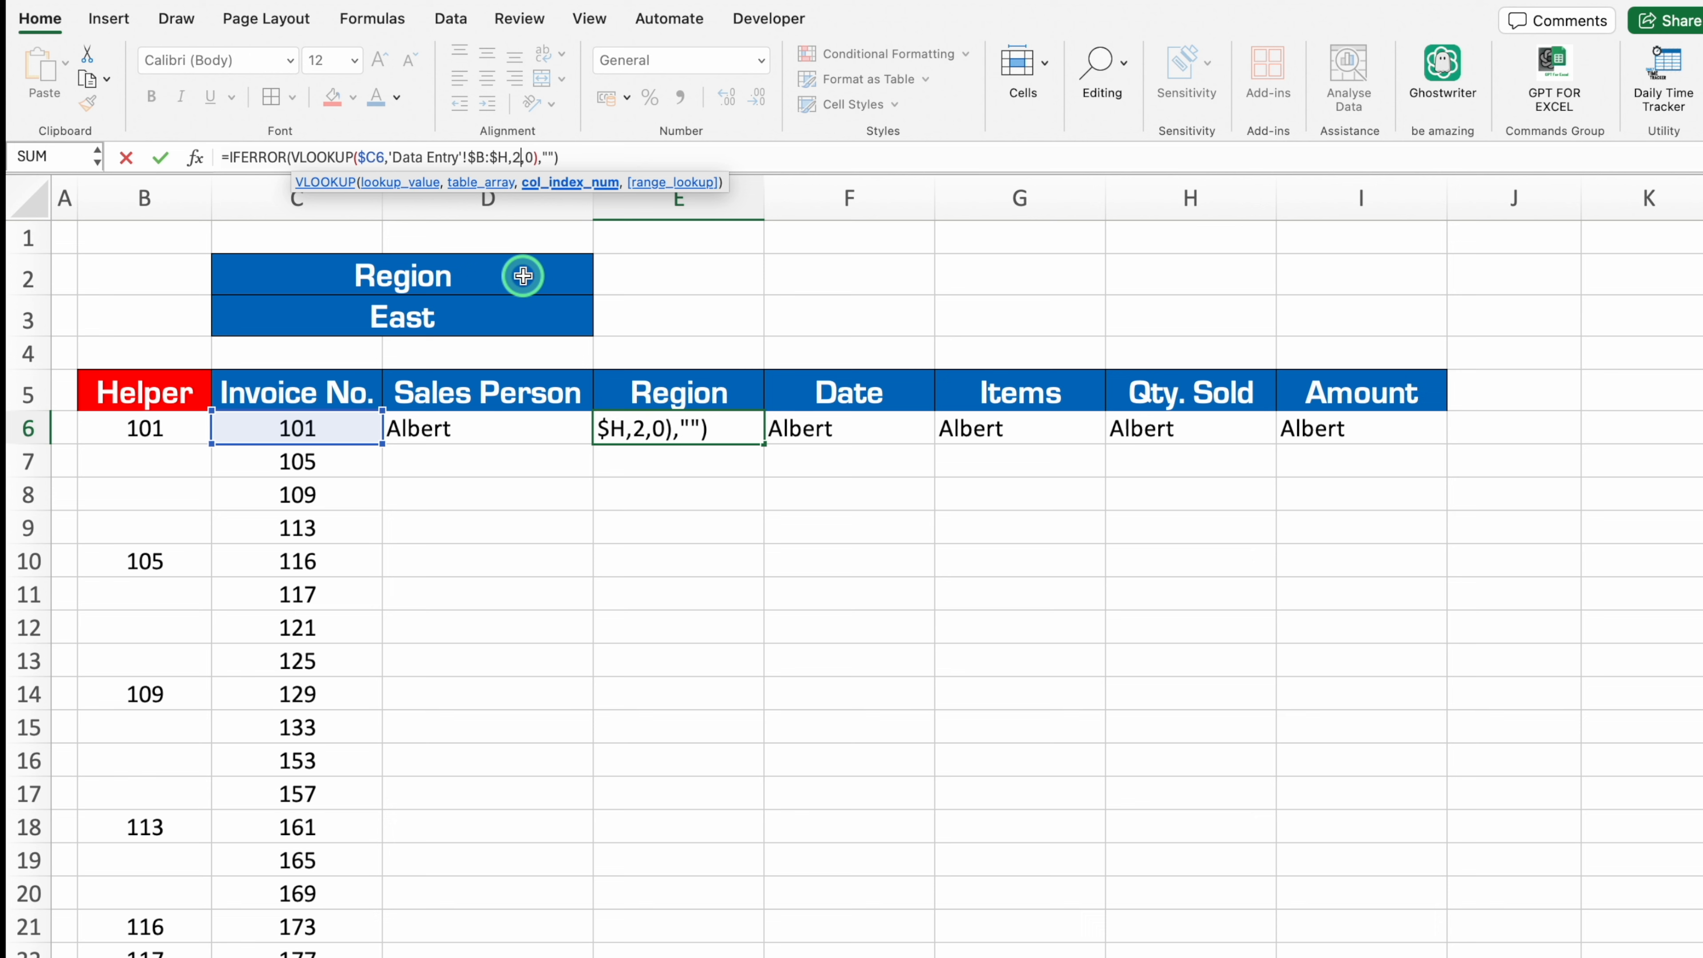
key("BackSpace")
type("3")
key("Return")
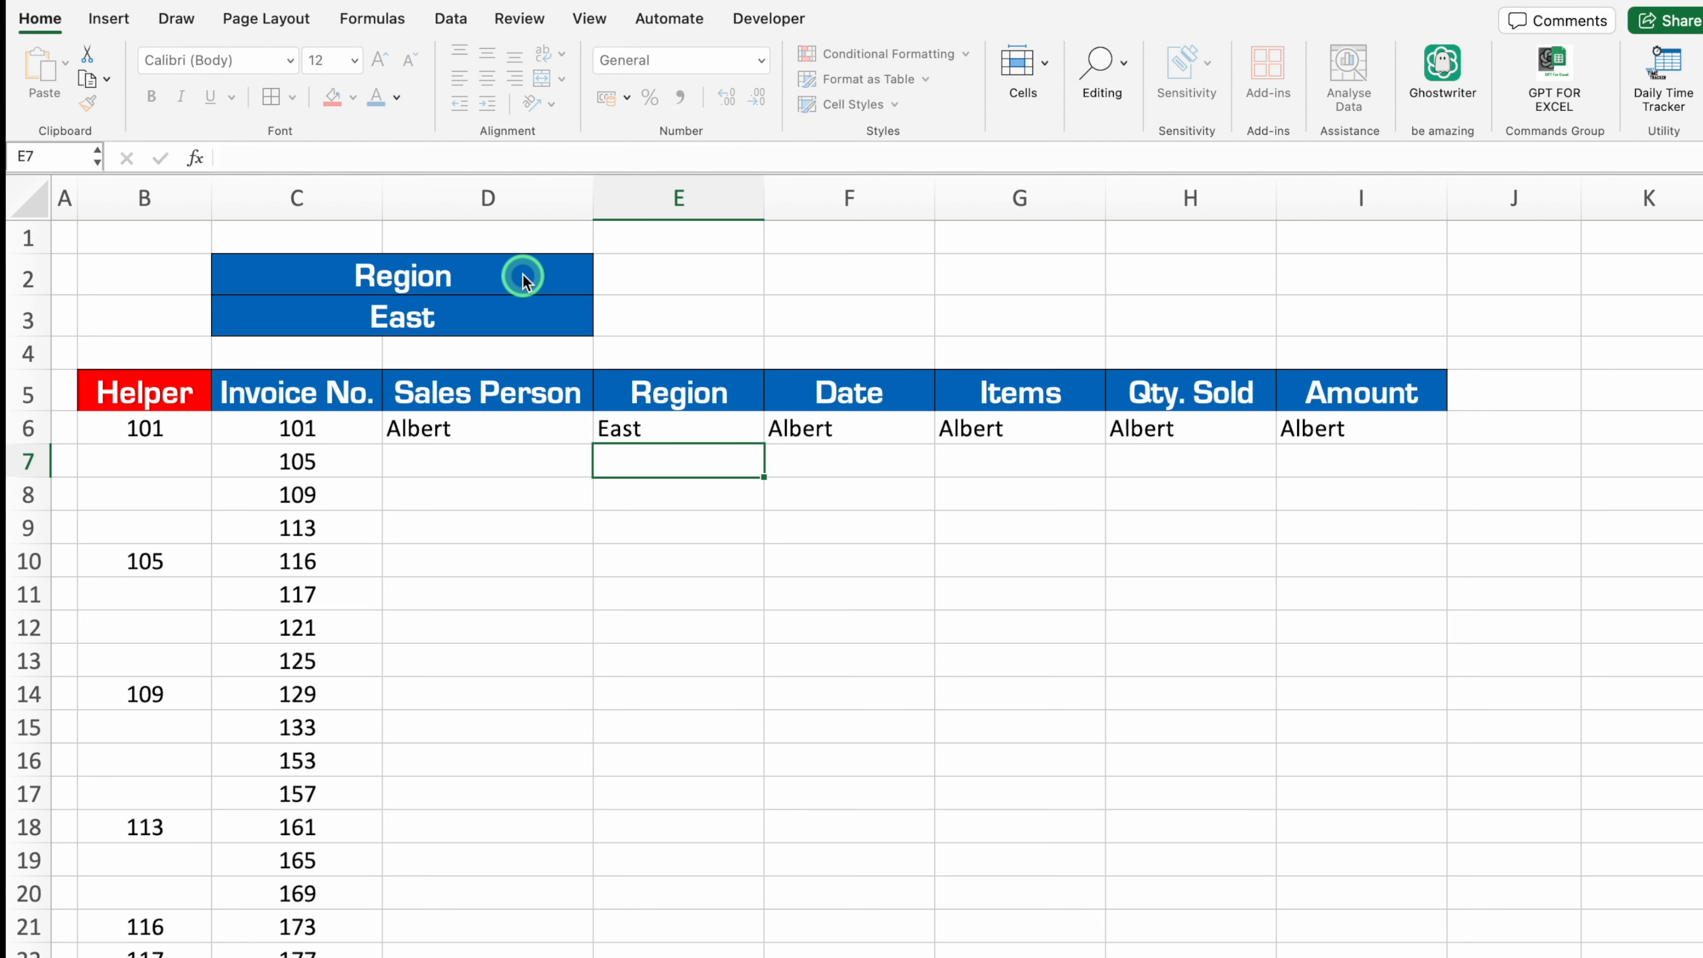
Set the VLOOKUP column index in F6 under Date to 4
left_click(871, 434)
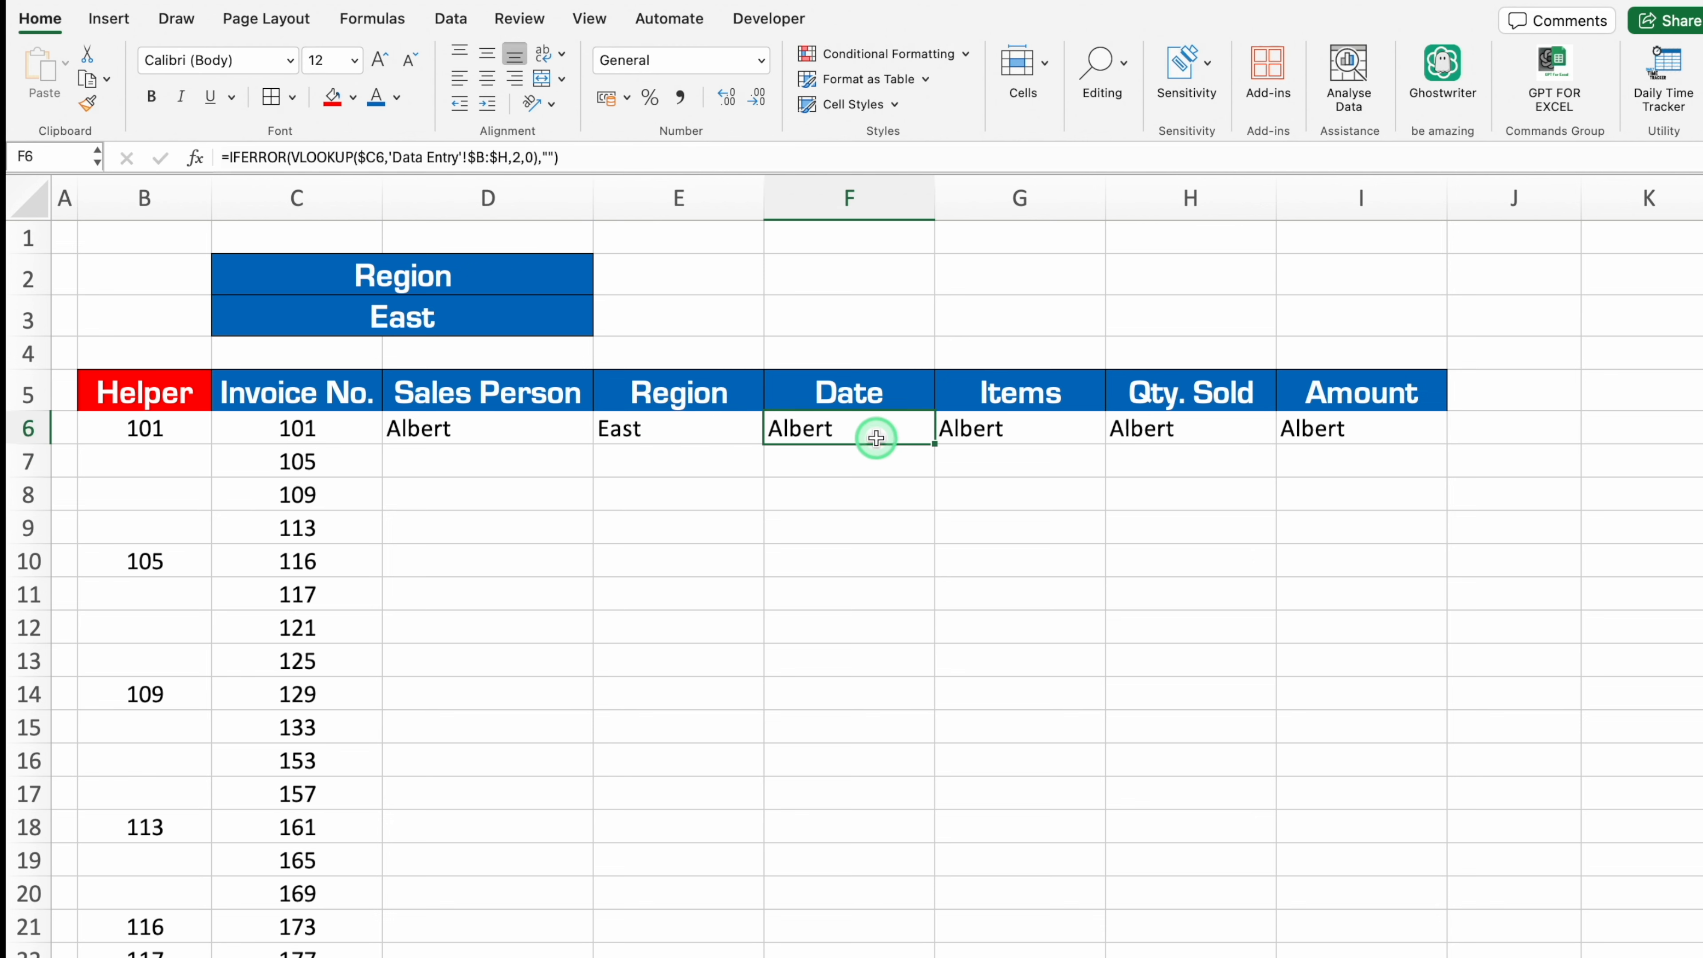
left_click(520, 157)
key("BackSpace")
type("4")
key("Return")
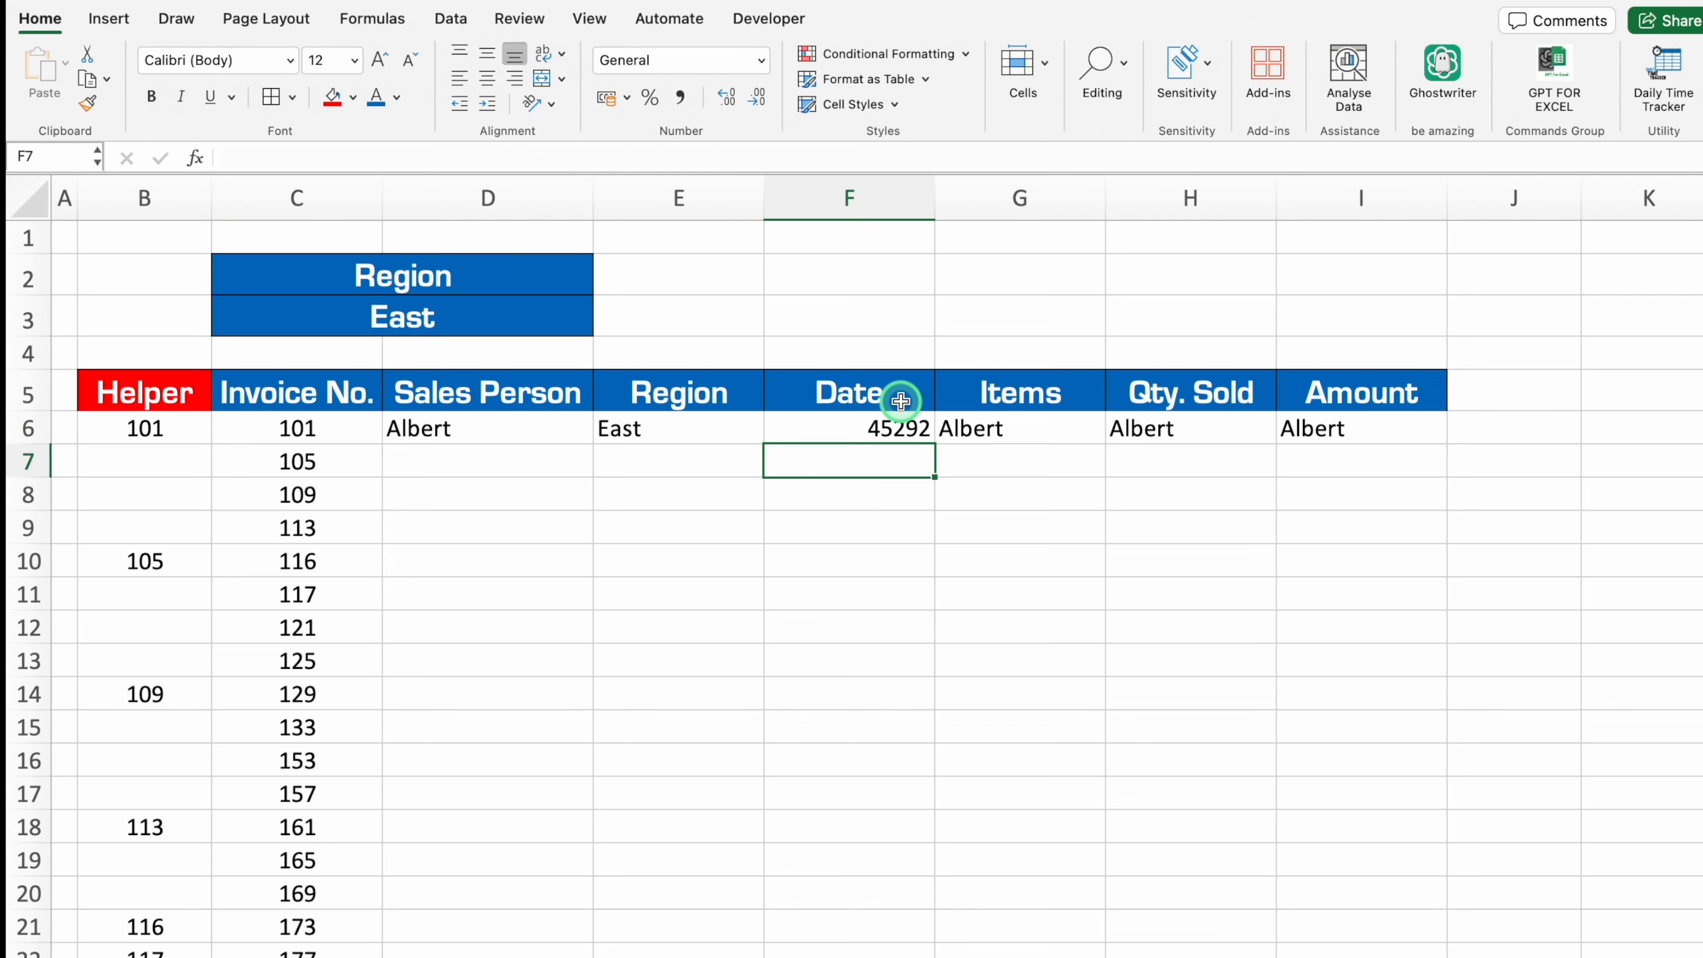
Set the VLOOKUP column index in G6 under Items to 5
left_click(1011, 430)
left_click(520, 157)
key("BackSpace")
type("5")
key("Return")
Set the VLOOKUP column index in H6 under Qty. Sold to 6
left_click(1148, 429)
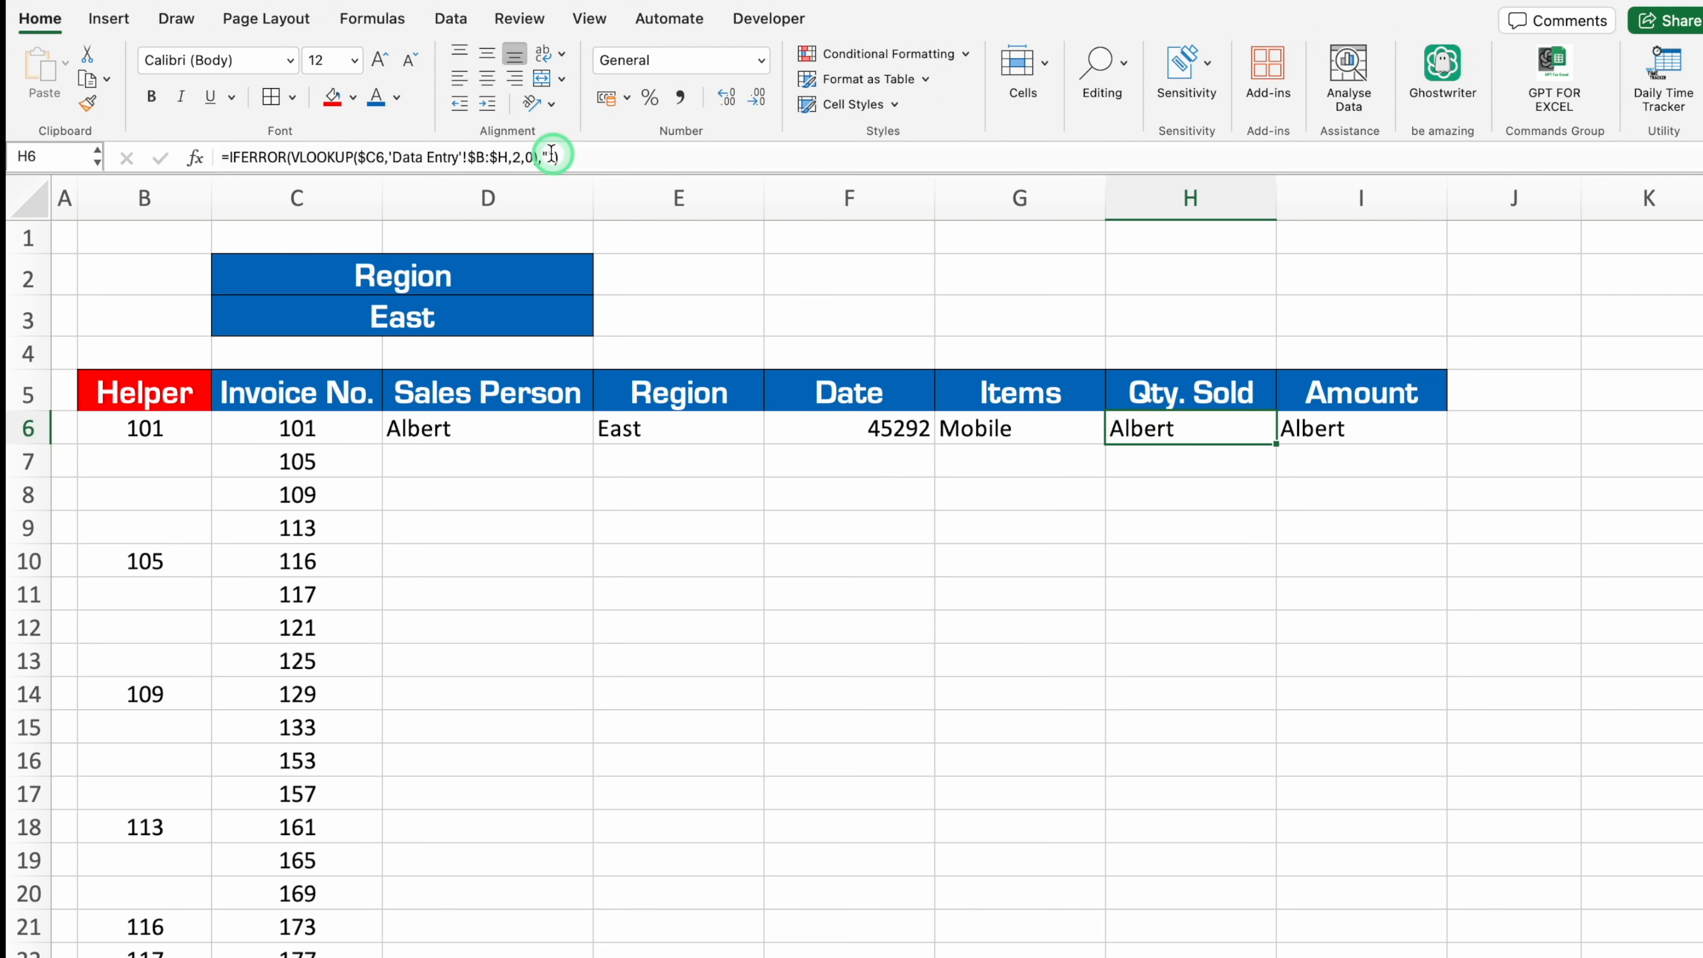
left_click(520, 157)
key("BackSpace")
type("6")
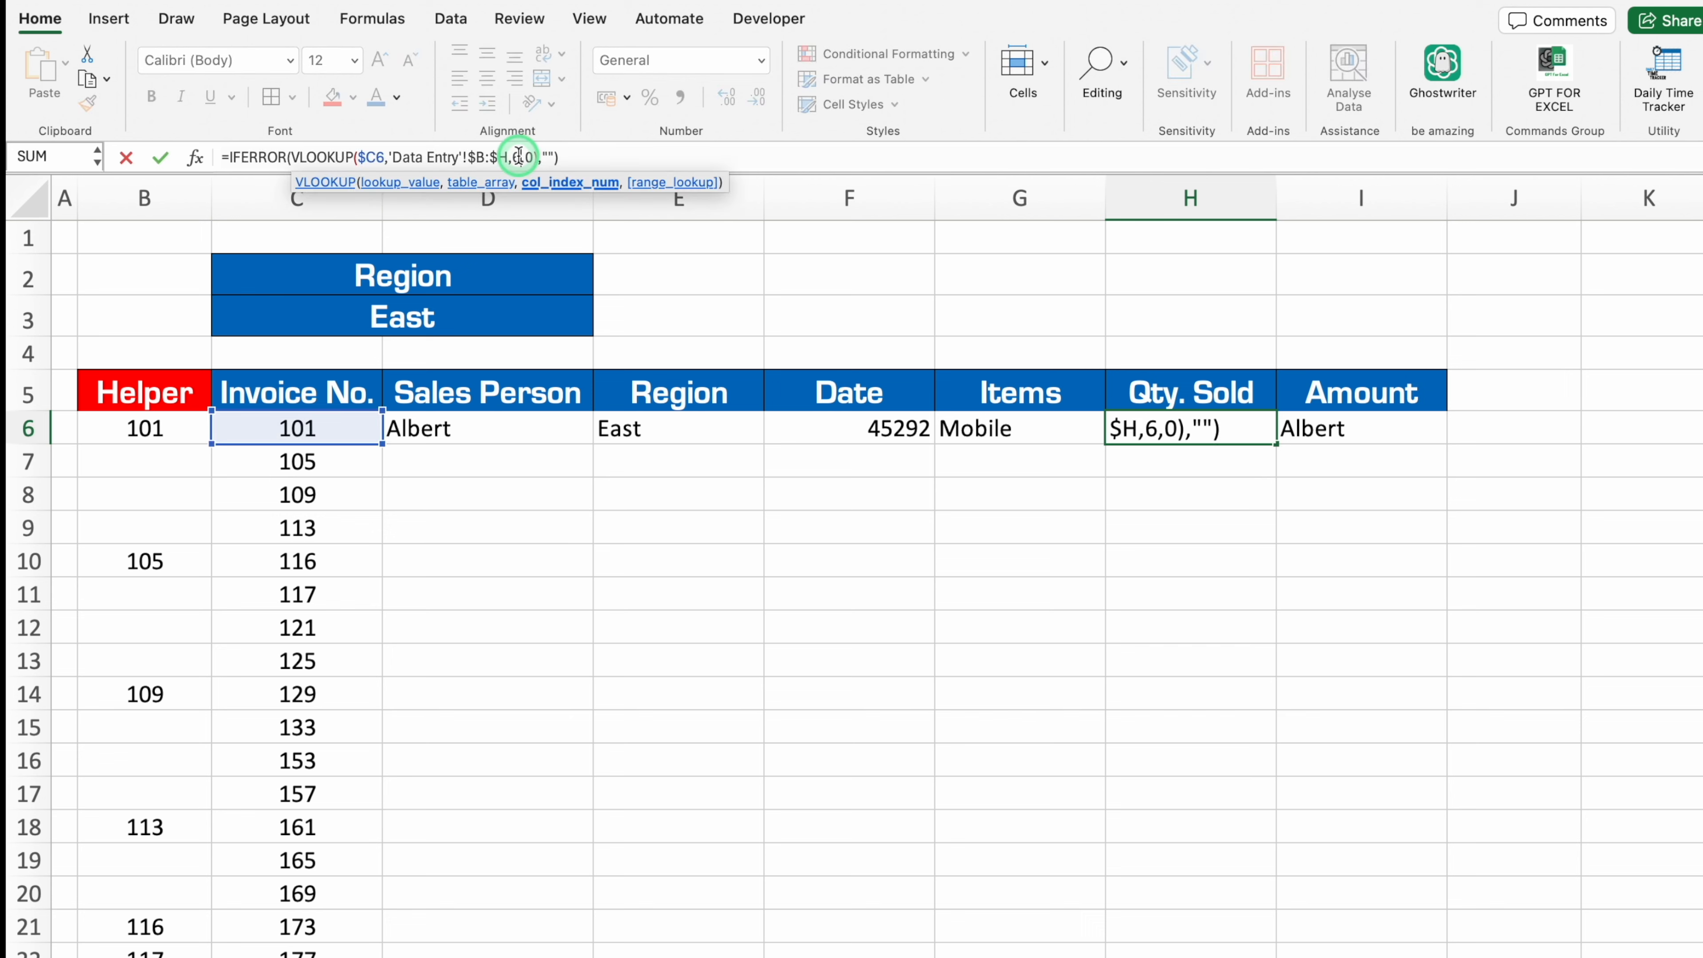
key("Return")
Set the VLOOKUP column index in I6 under Amount to 7
left_click(1299, 432)
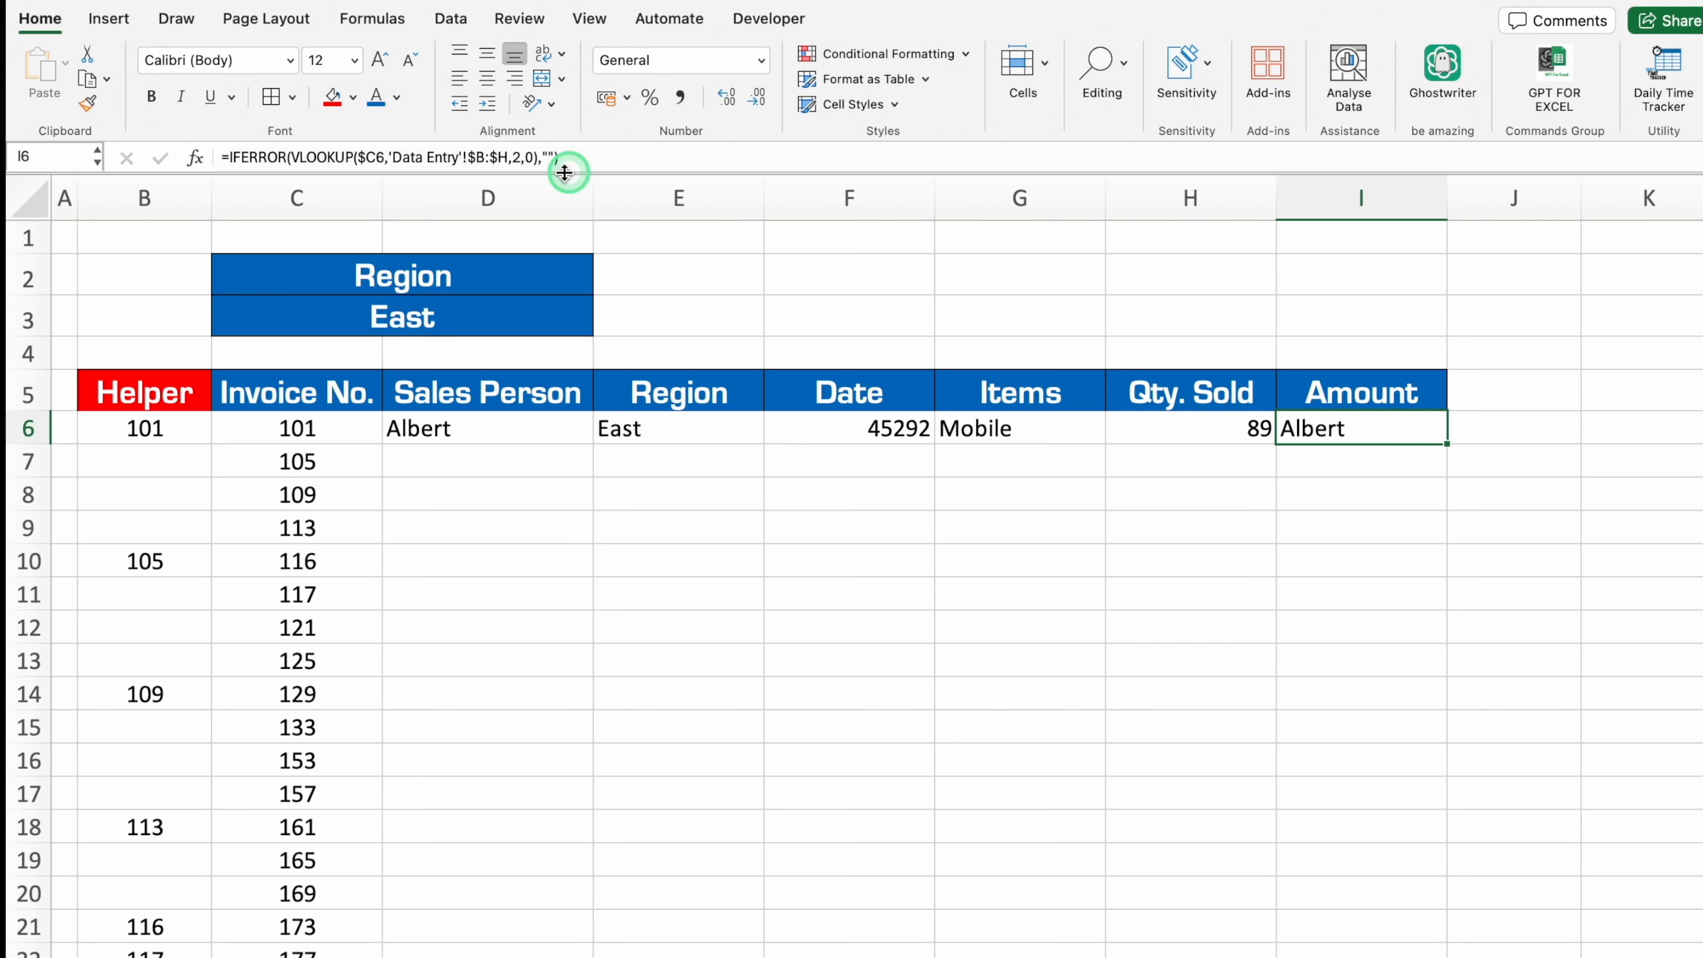
left_click(519, 157)
key("BackSpace")
type("7")
key("Return")
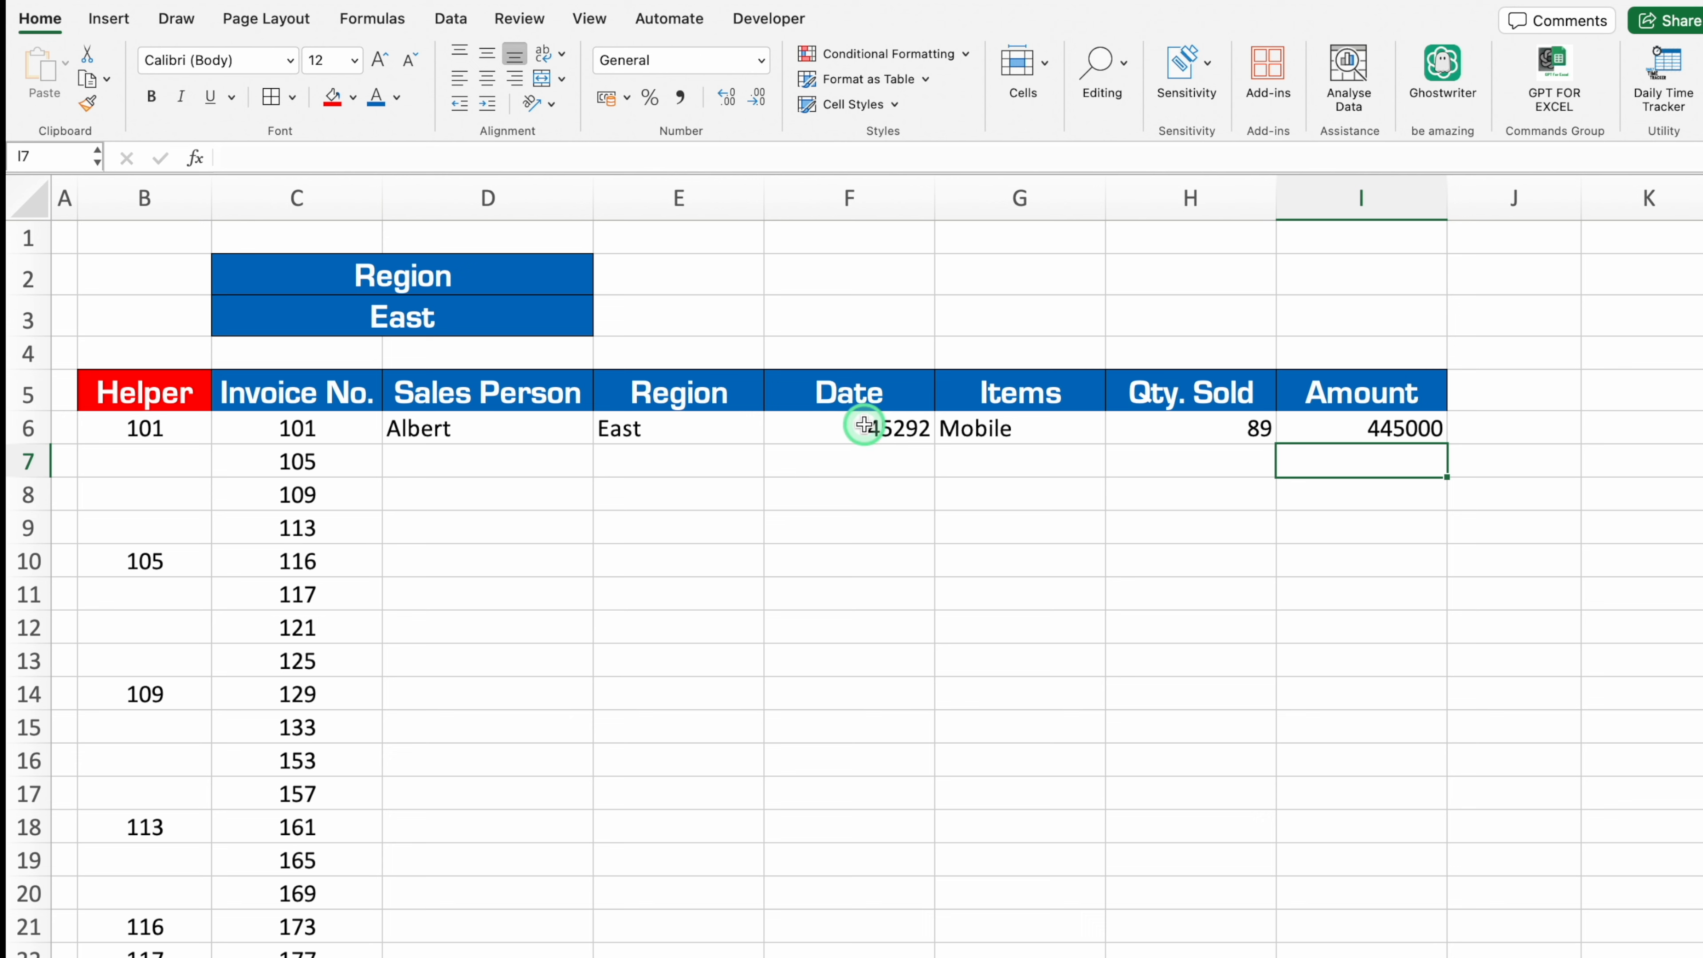
Format column F as dates in the 1-Jan-24 style and centre the column horizontally
left_click(851, 196)
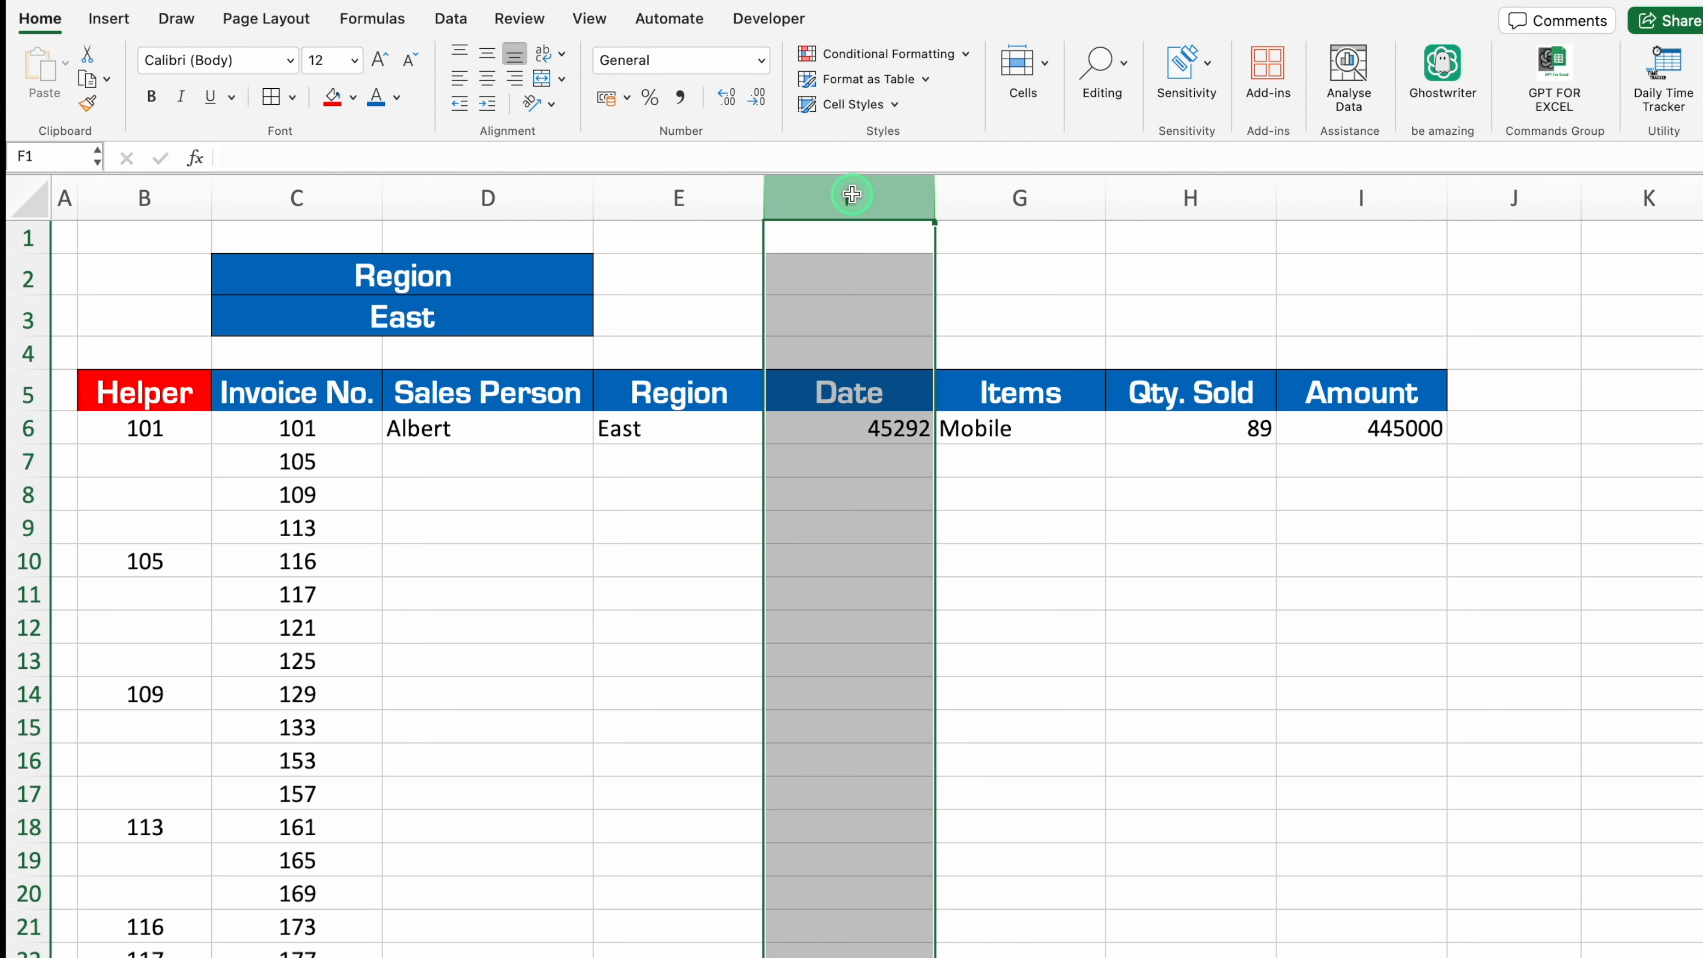
key("super+1")
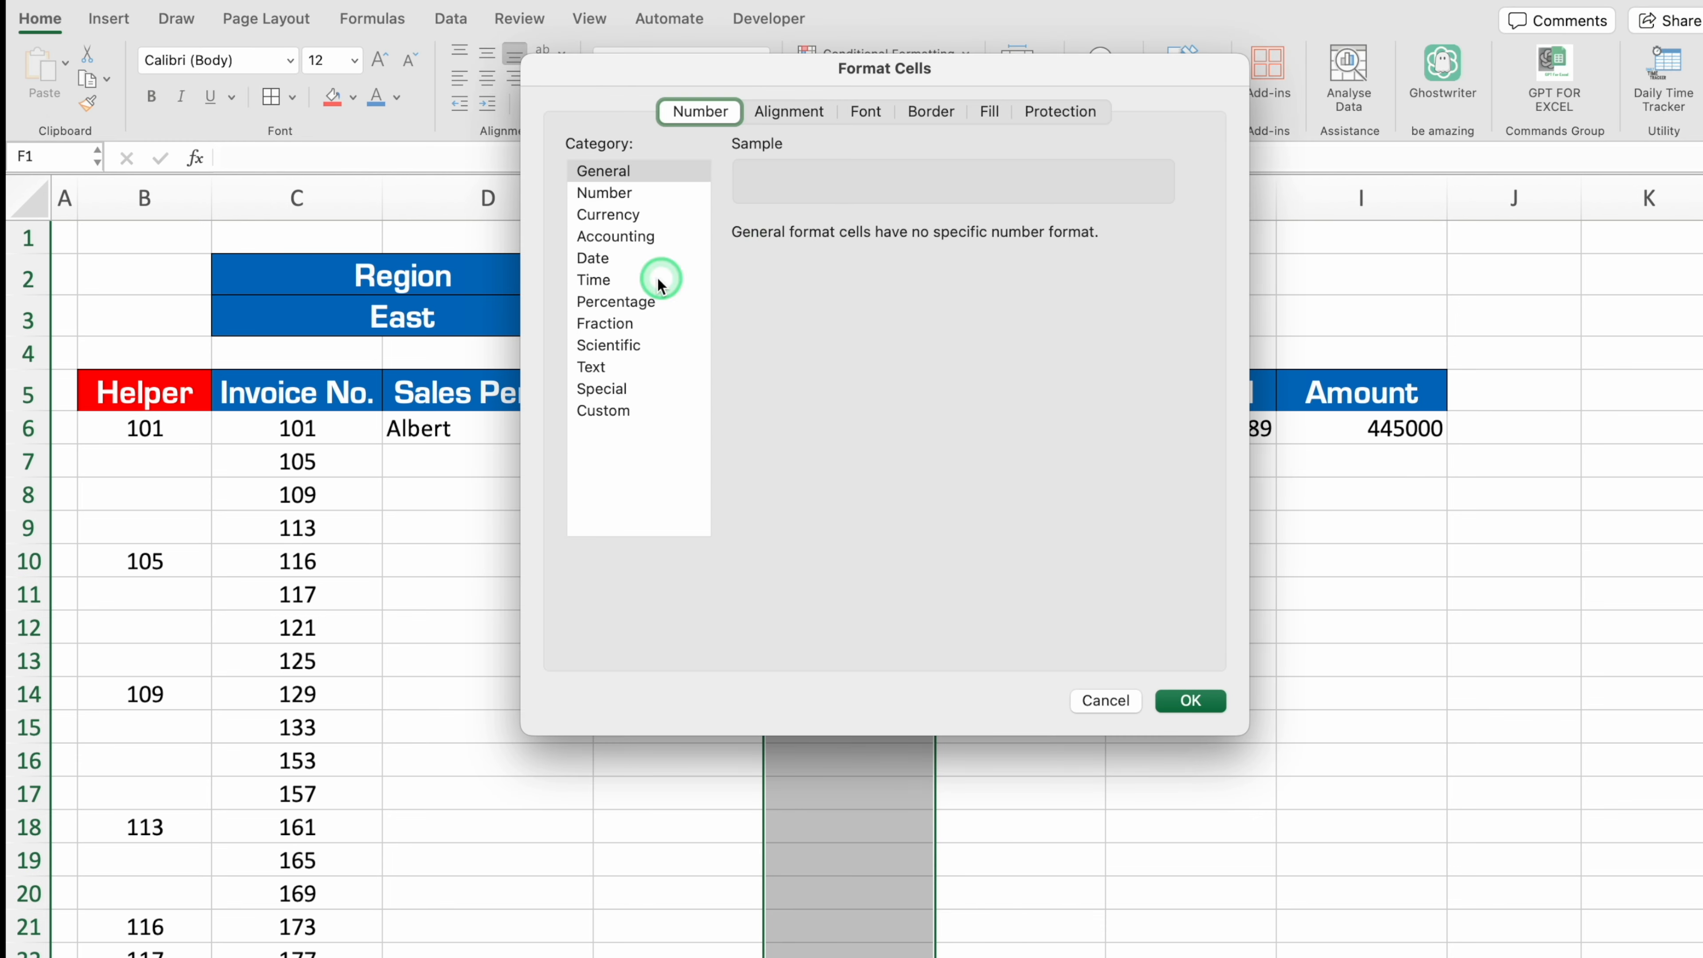
left_click(637, 258)
left_click(778, 372)
left_click(1190, 700)
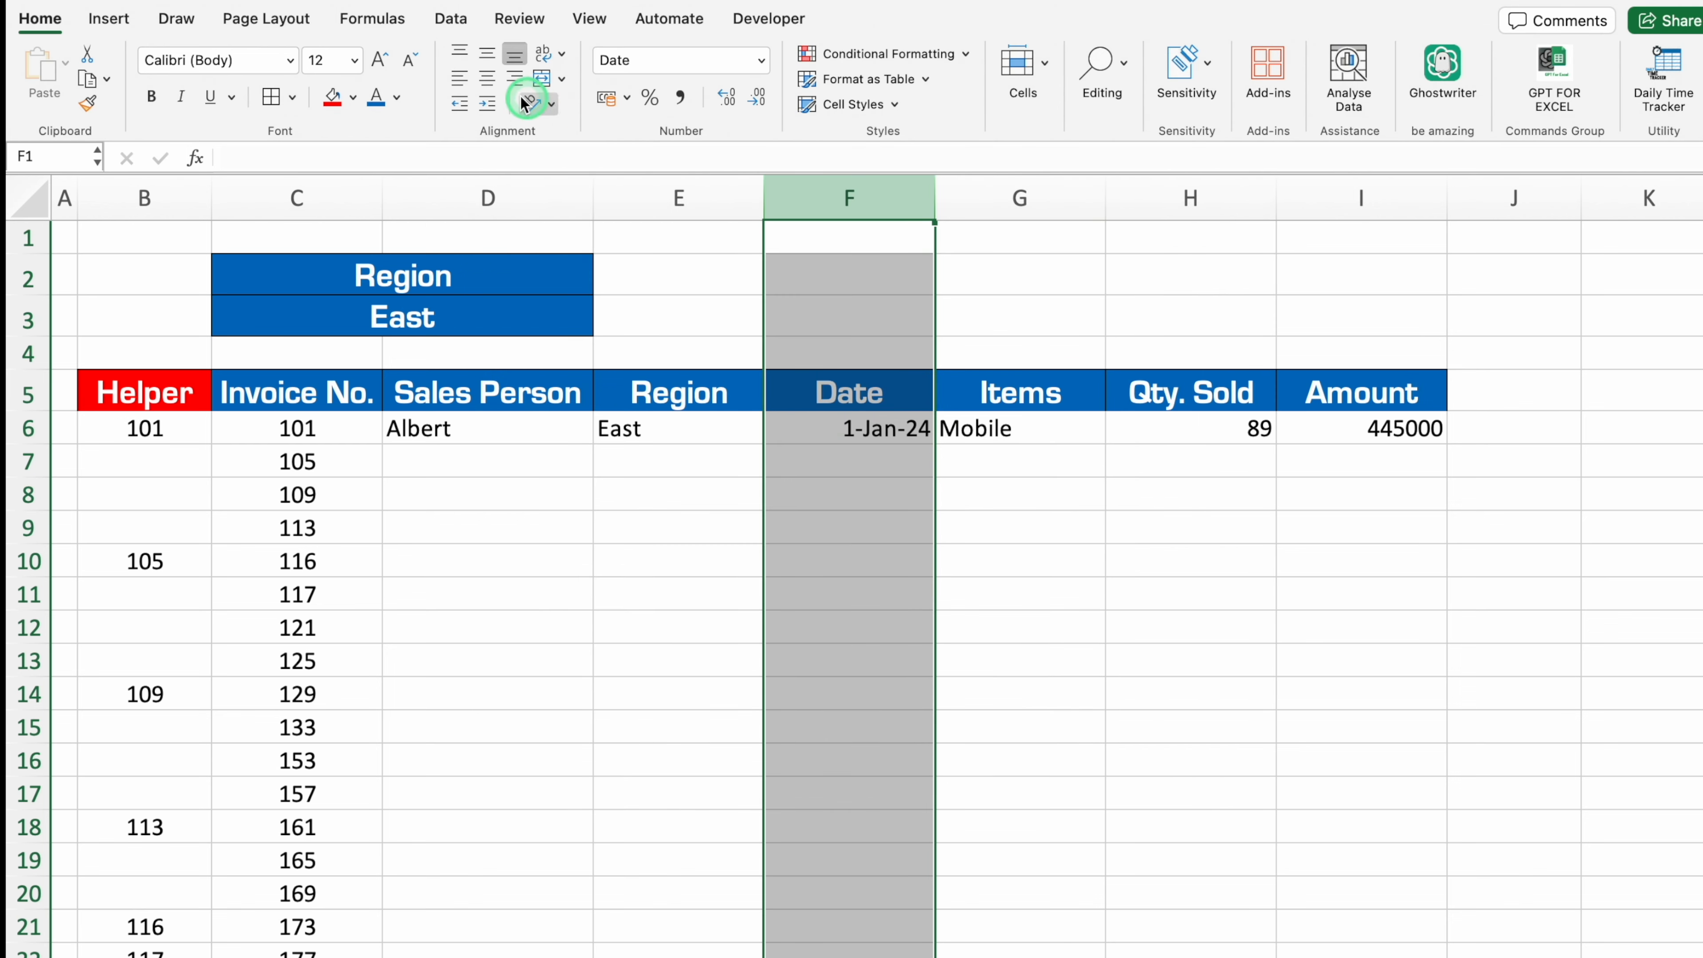
left_click(486, 79)
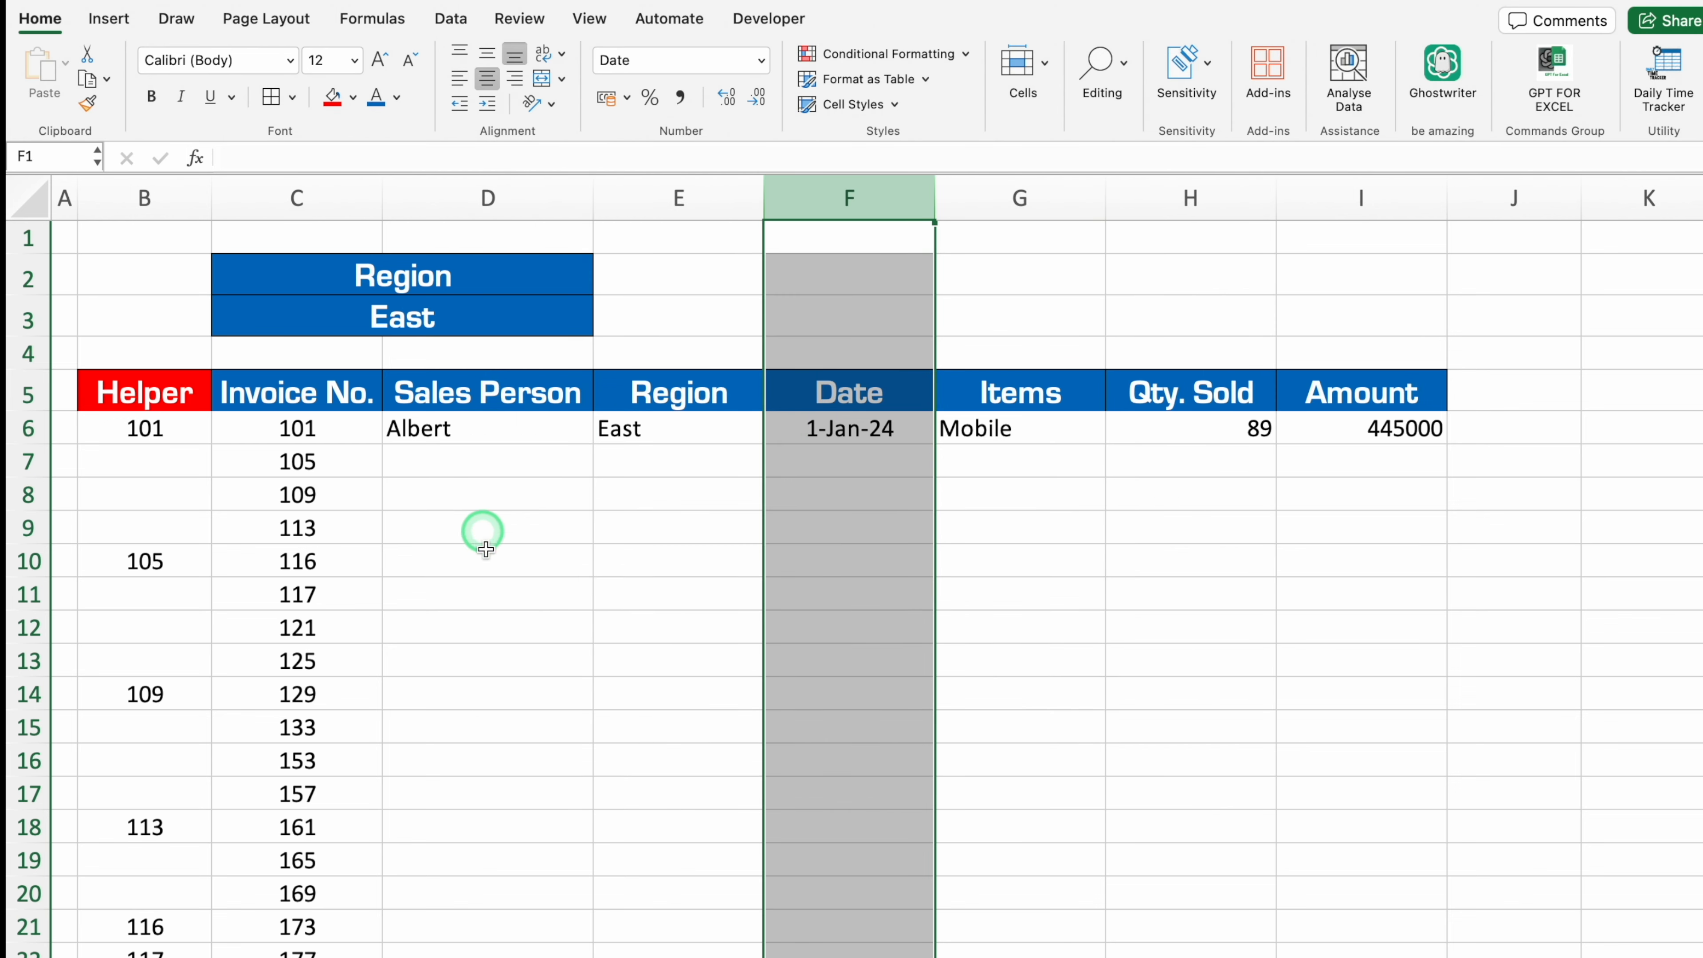
Fill the VLOOKUP formulas in D6:I6 down alongside the Invoice No. column
left_click(477, 495)
left_click(453, 429)
left_click_drag(455, 429, 1447, 445)
double_click(1447, 446)
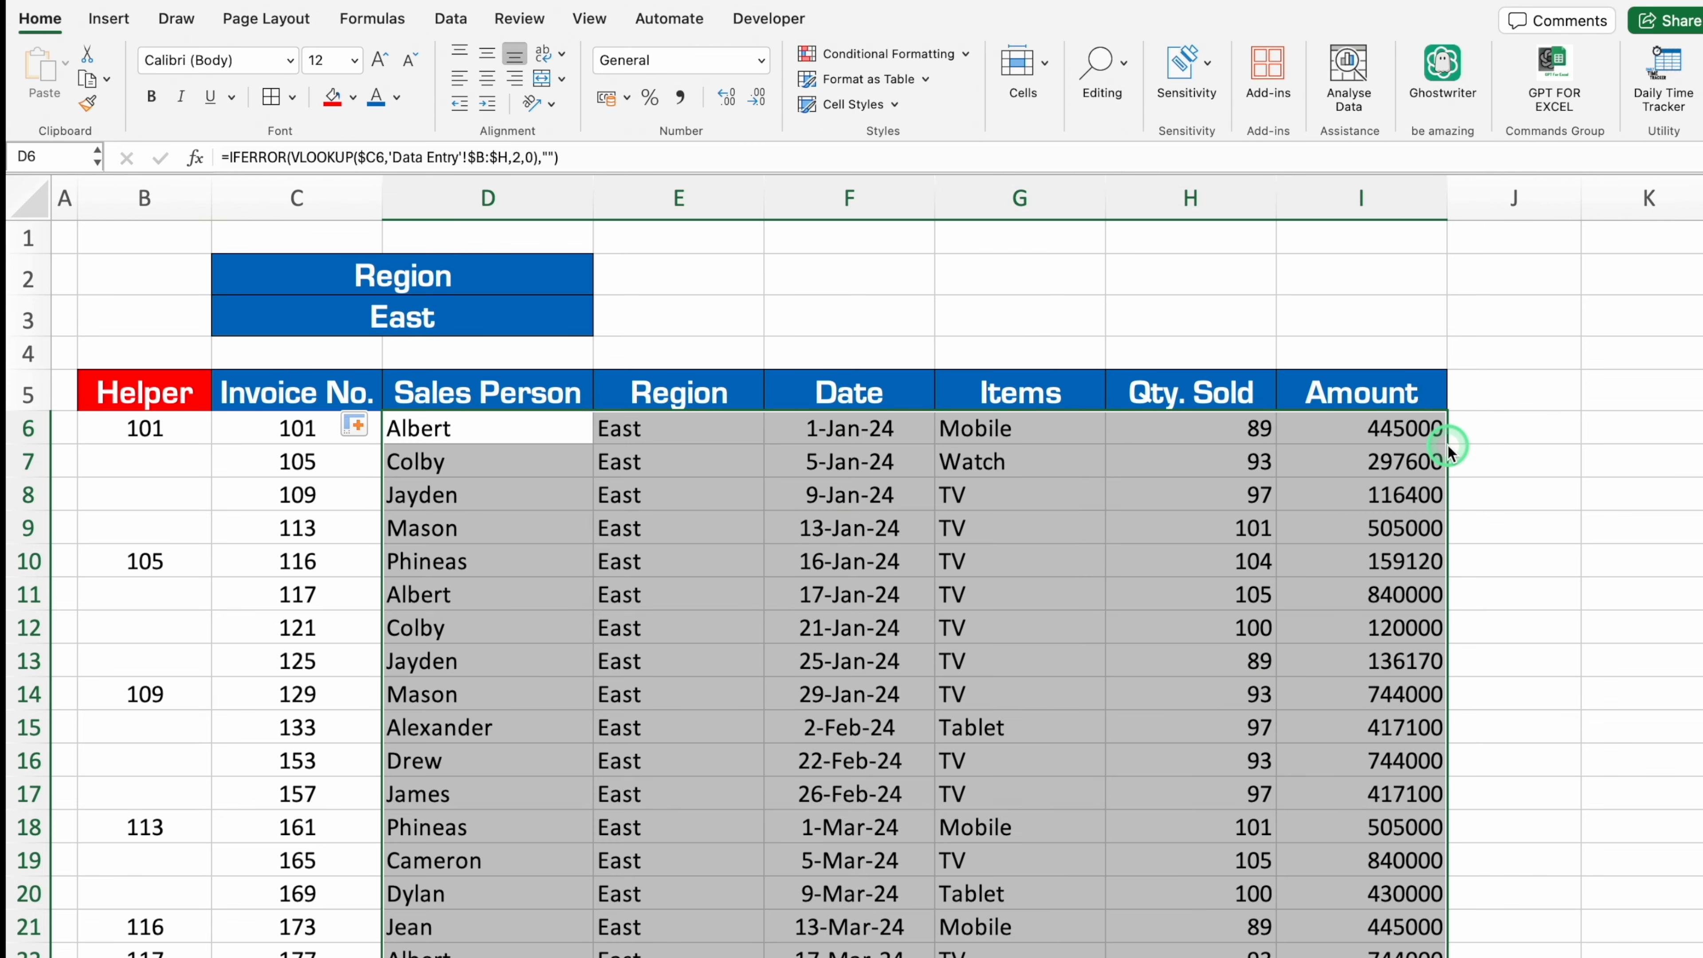
Apply borders to every cell of the whole region table, from Helper to Amount
key("super+a")
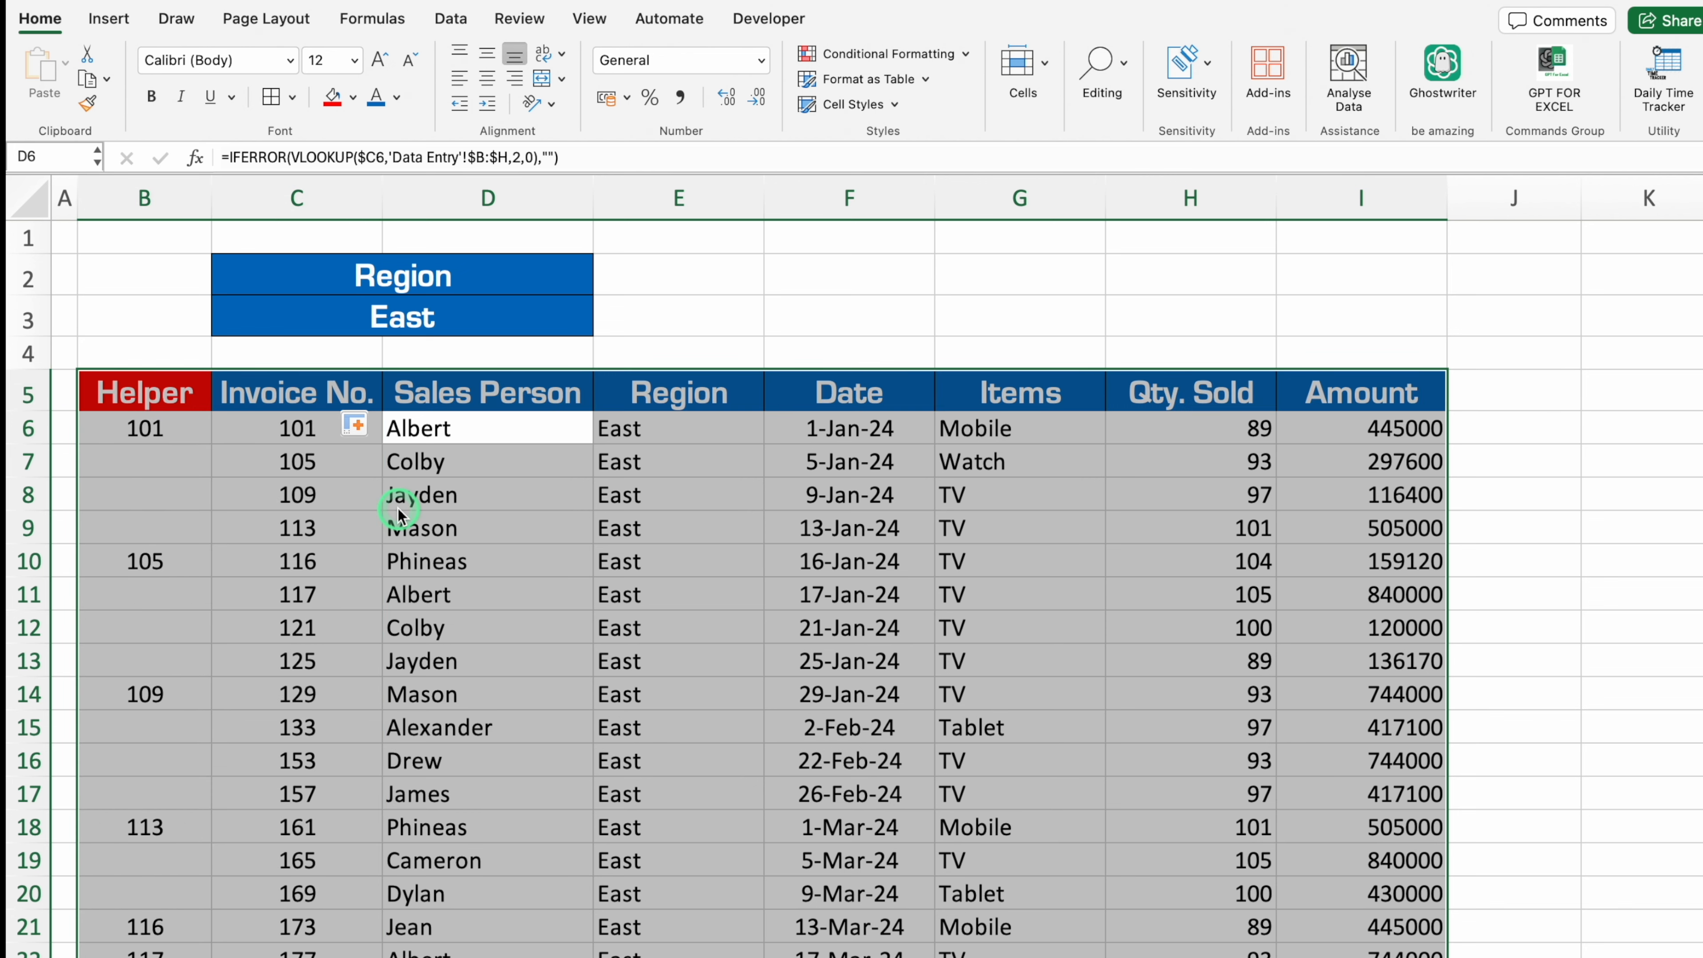
left_click(271, 98)
left_click(428, 602)
Set the region choice in the merged cell C3 to West
left_click(429, 322)
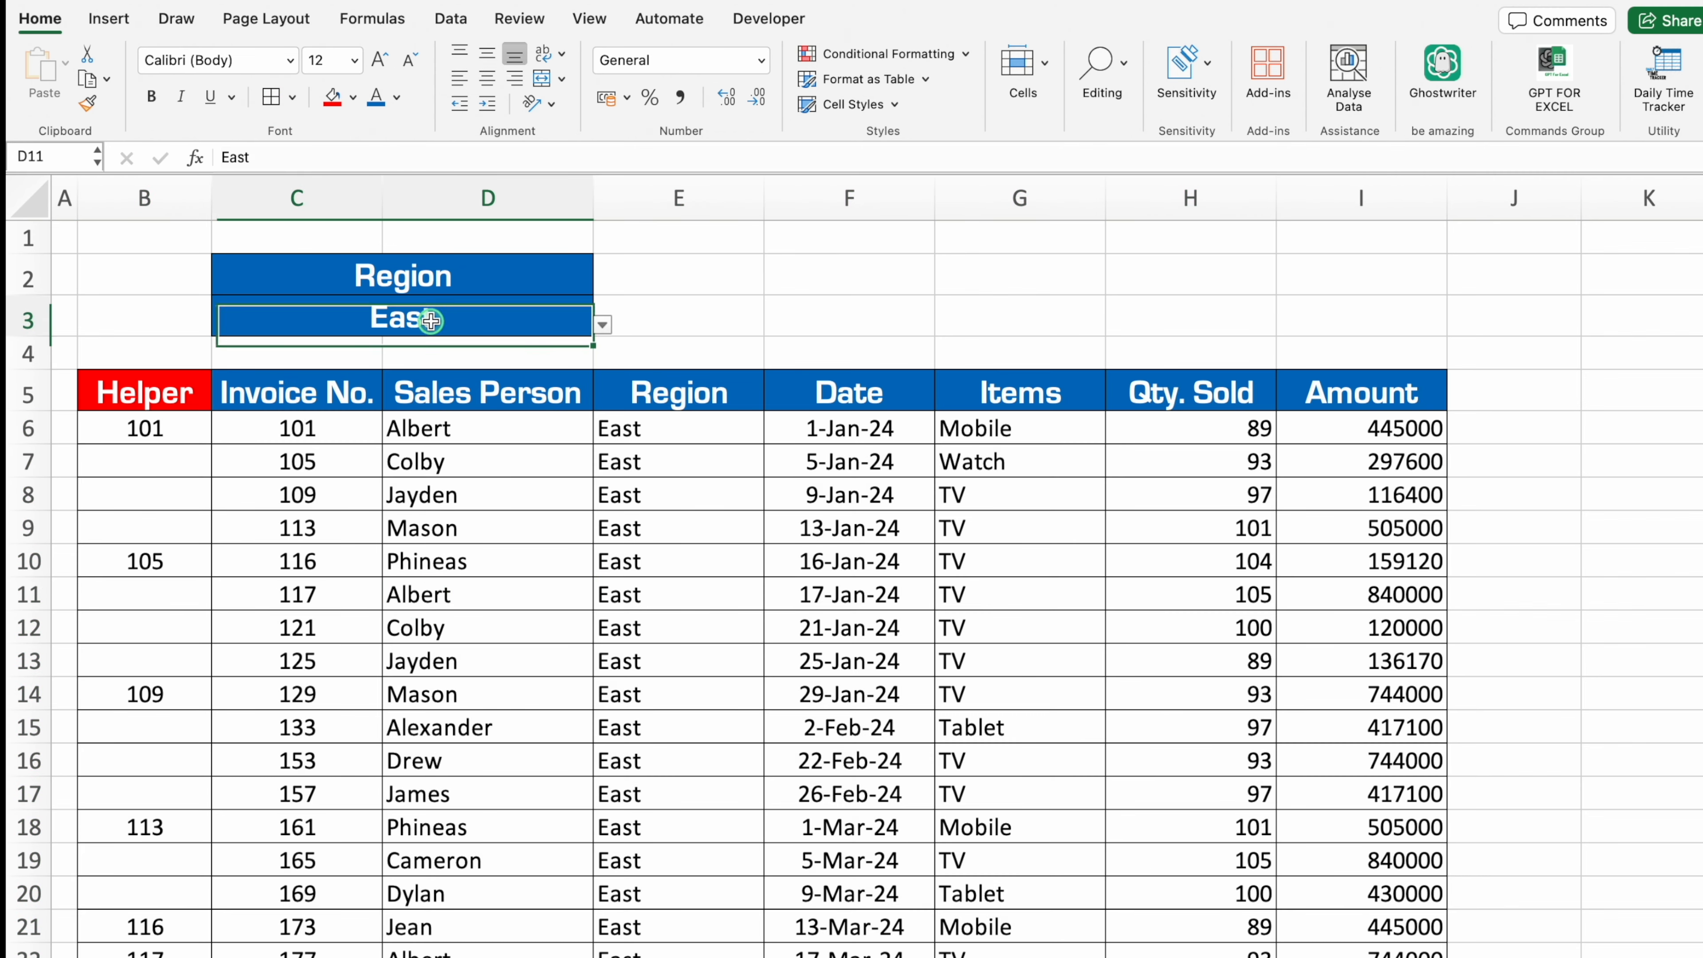
left_click(603, 326)
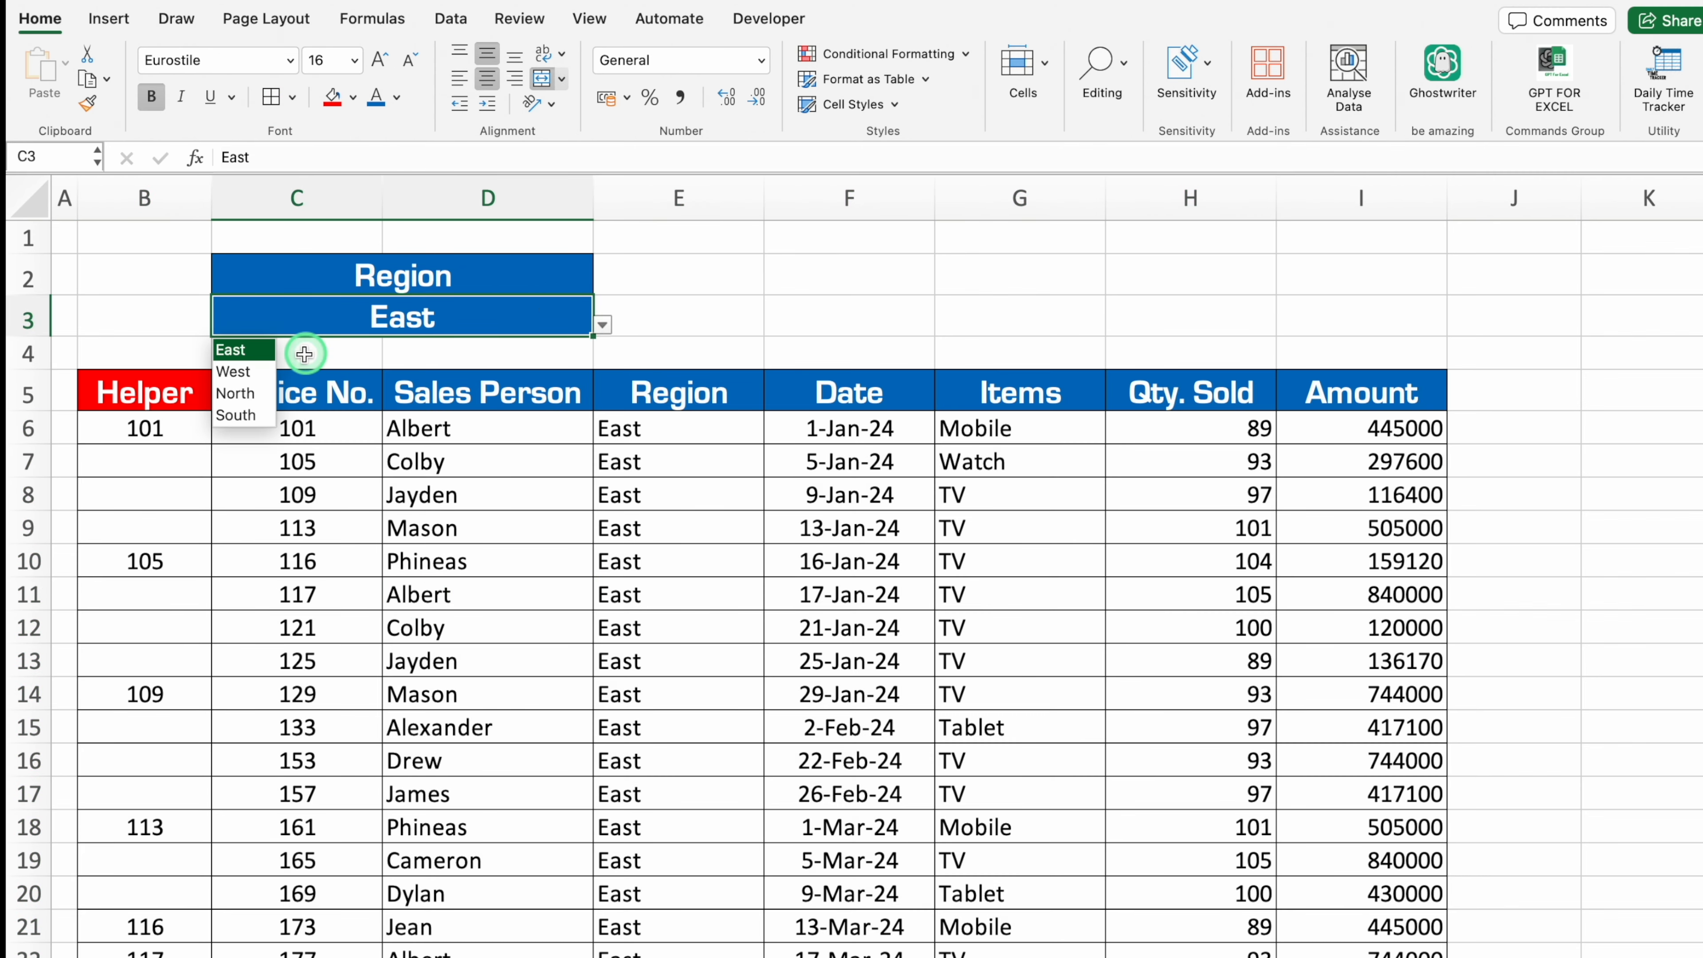
left_click(248, 371)
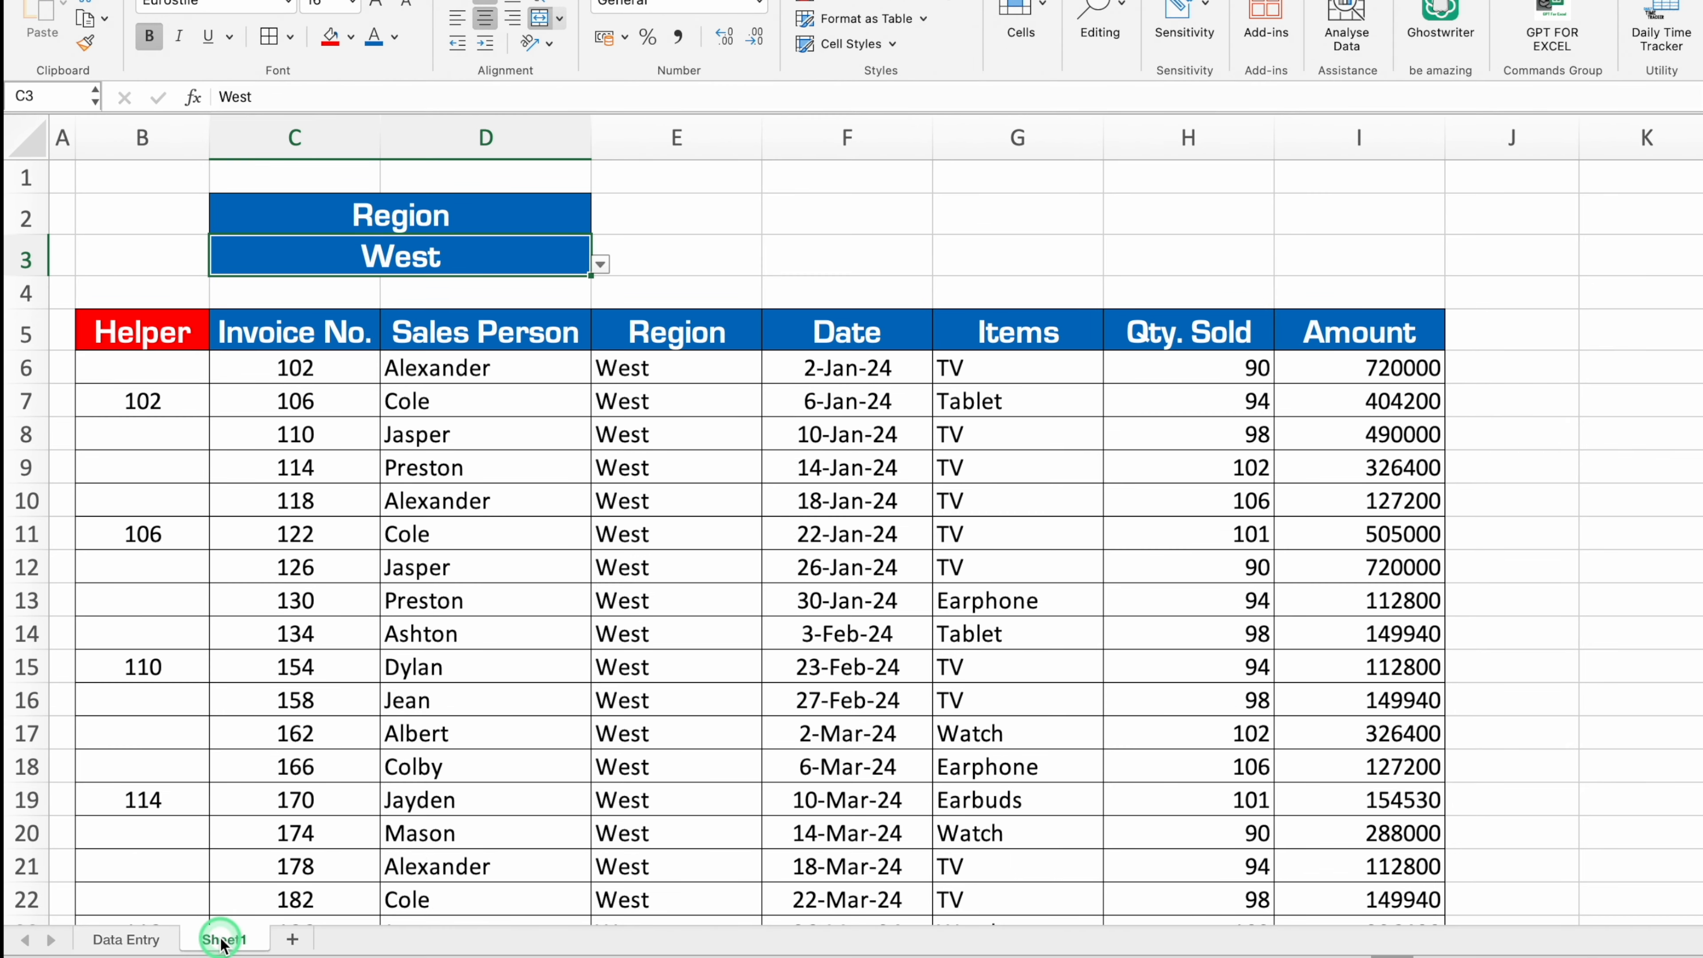
Make three copies of the region sheet and set the Region choice in the last copy to South
left_click_drag(223, 942, 503, 941)
left_click(227, 942)
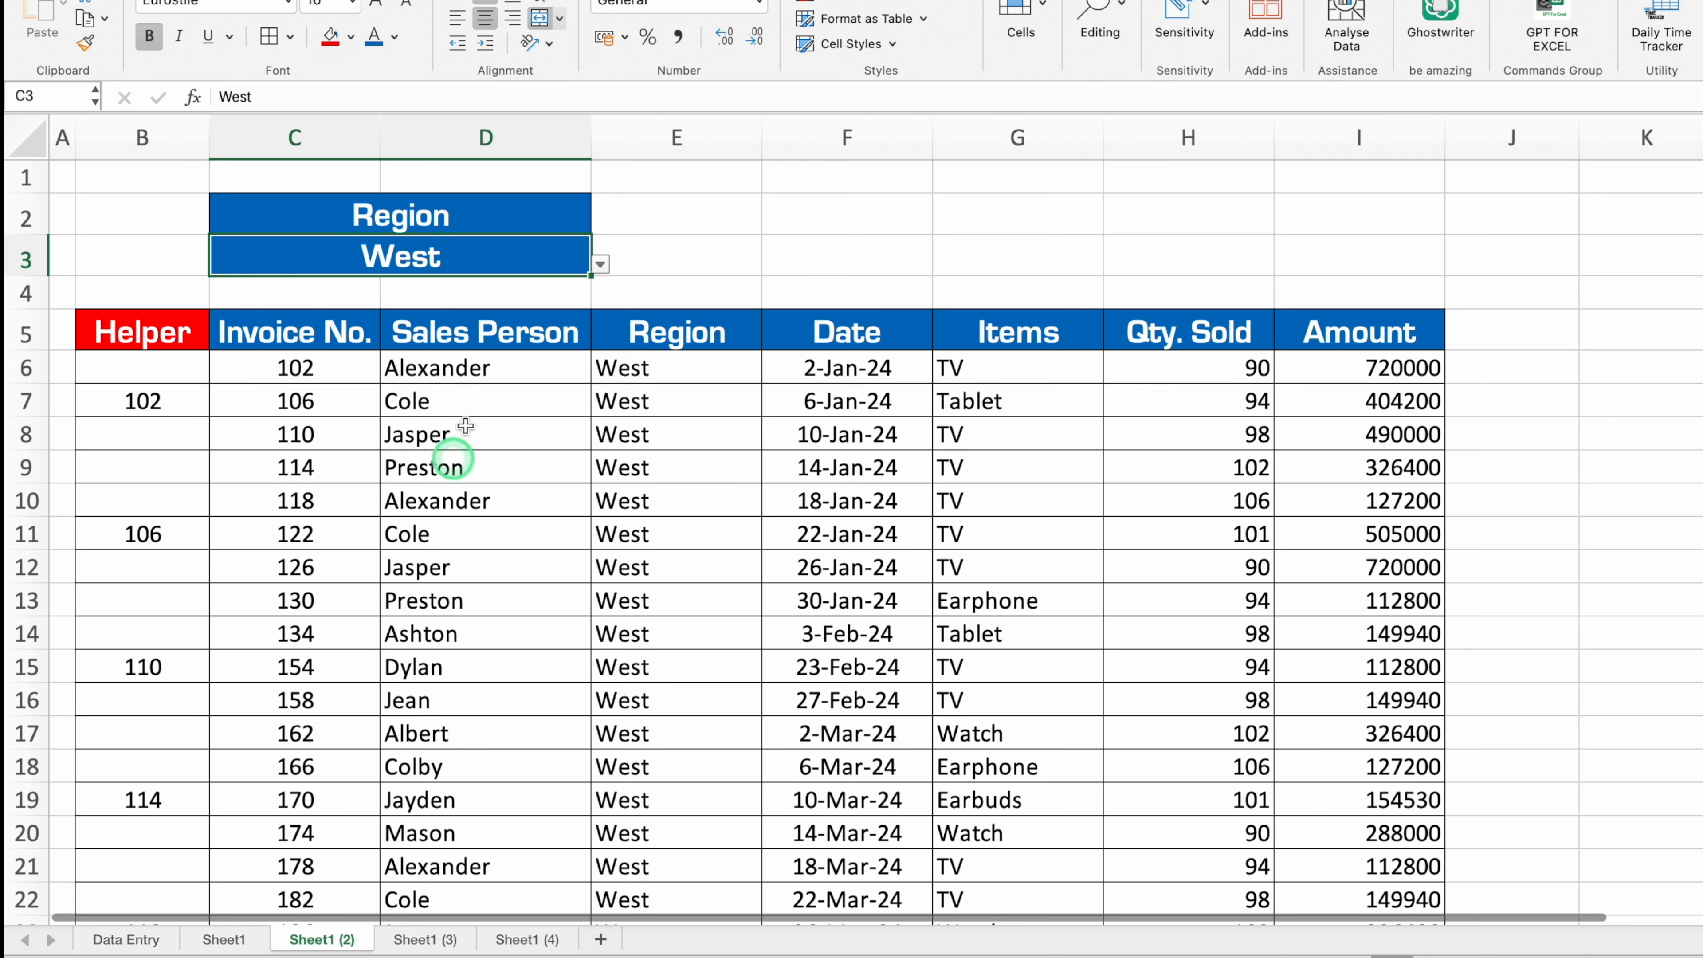
left_click(600, 263)
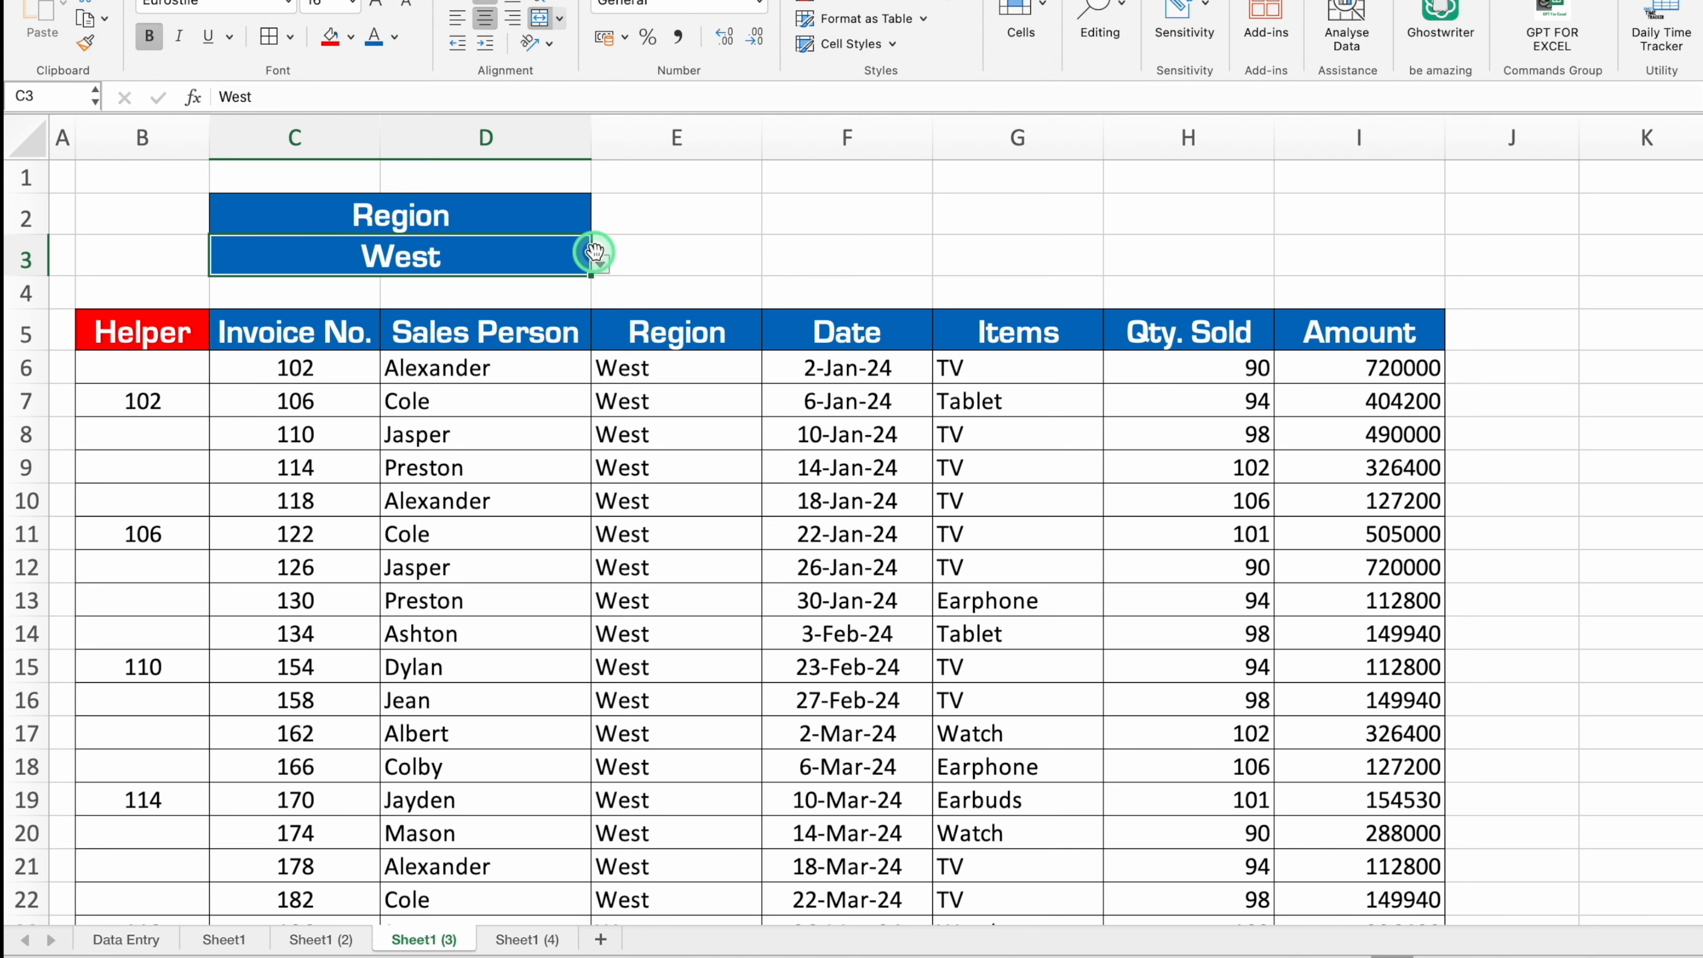
left_click(530, 939)
left_click(600, 269)
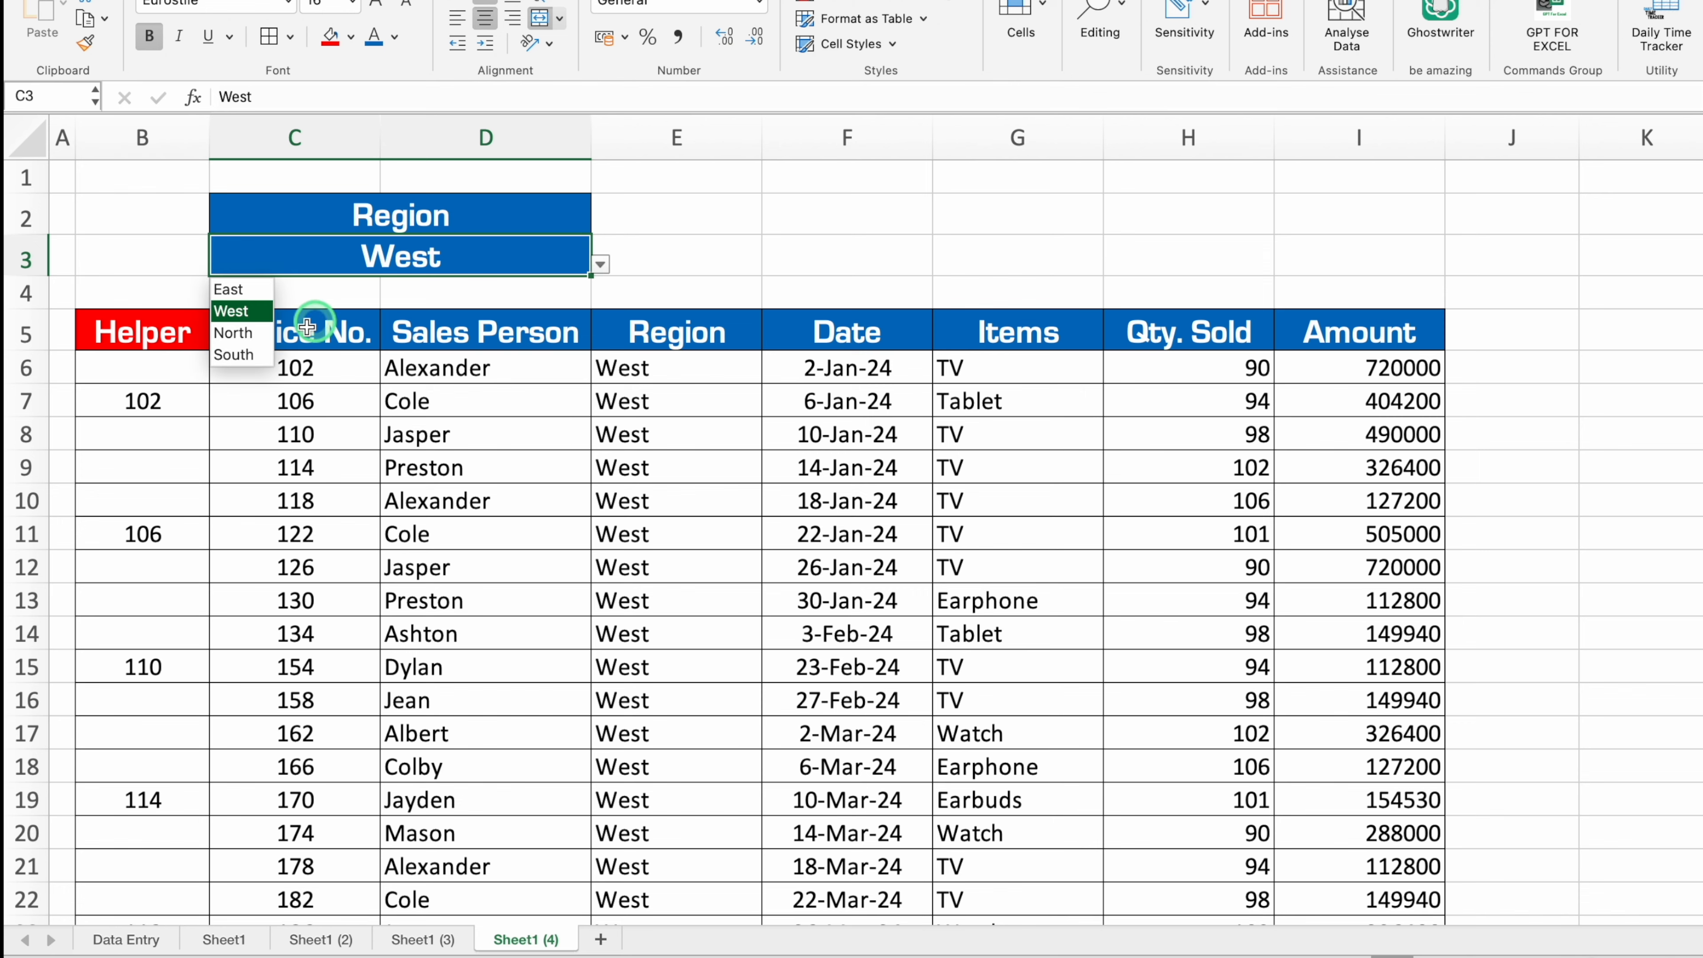
left_click(238, 357)
In the blank workbook's Sheet1, link B4 to the Invoice No. header in Data Entry cell B2 of Transfer Data 2024 (Data).xlsx
left_click(918, 226)
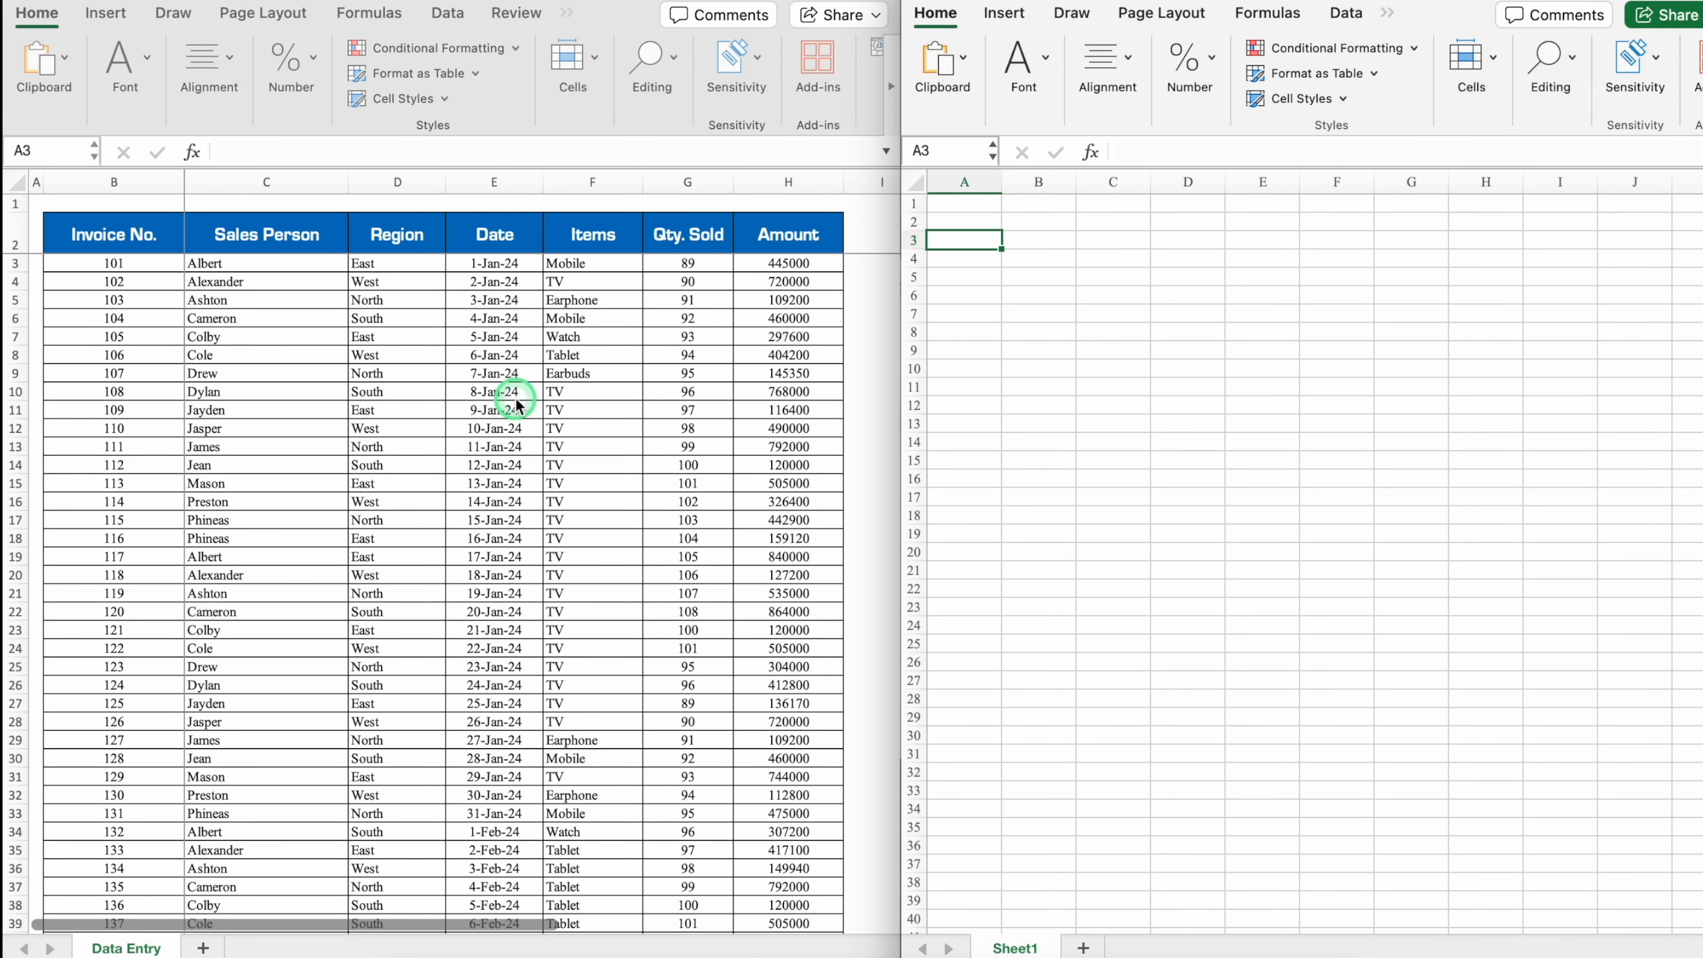
left_click(157, 280)
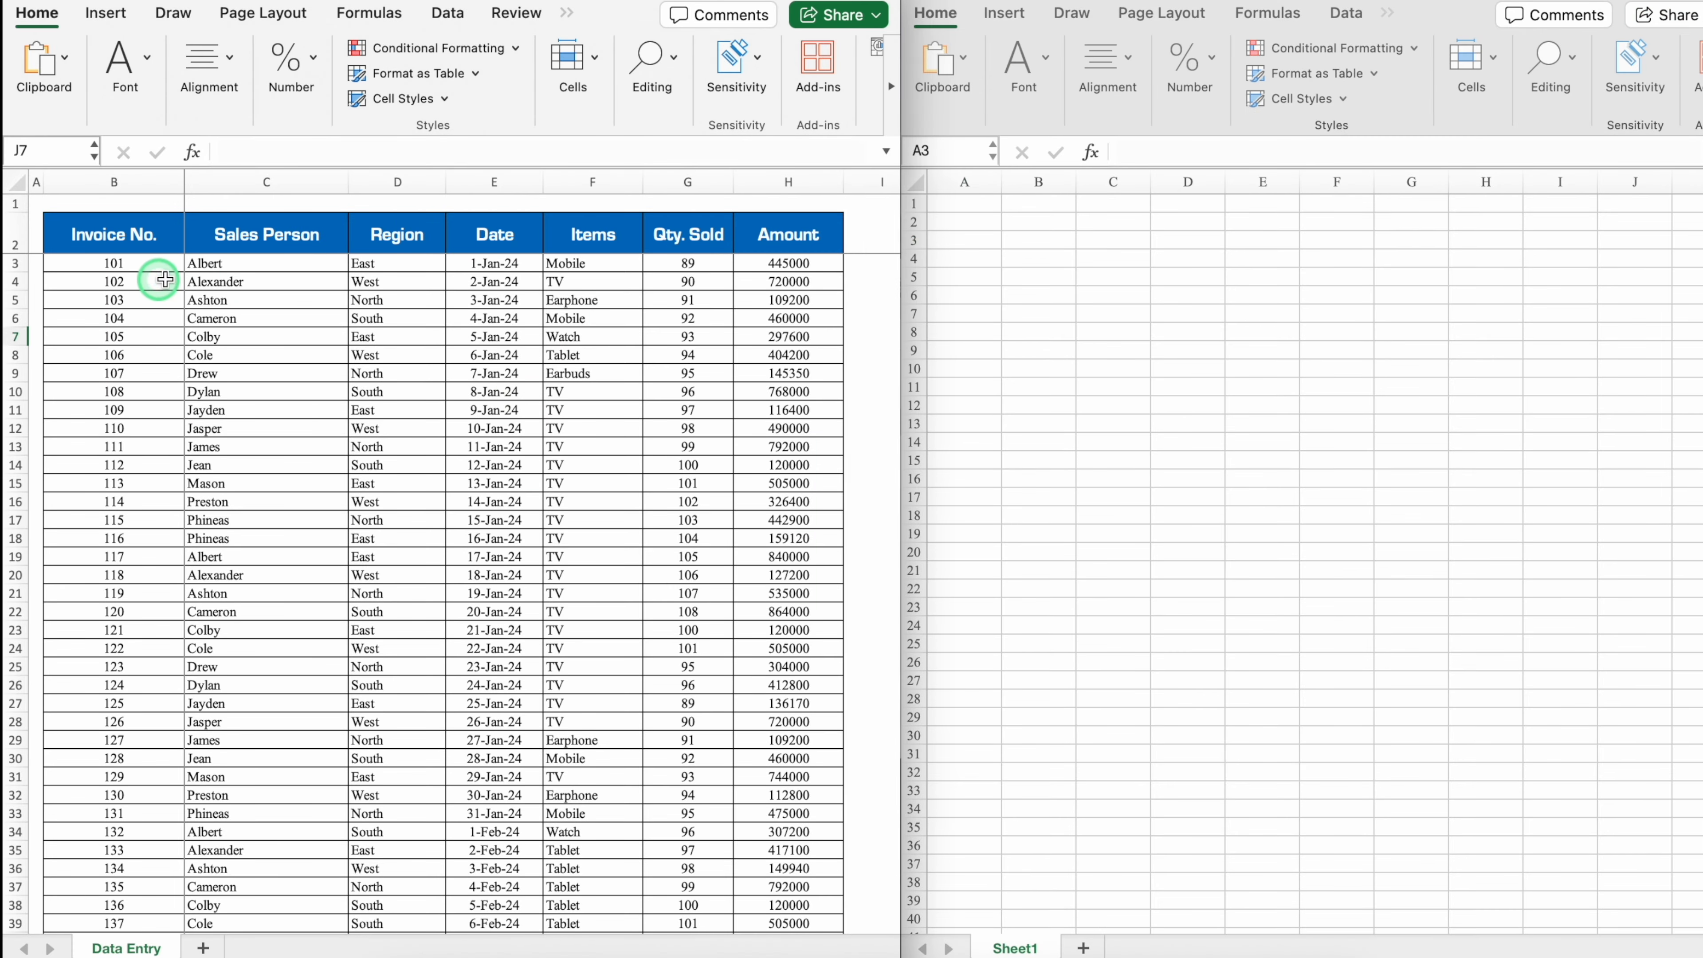
left_click(1072, 242)
left_click(707, 392)
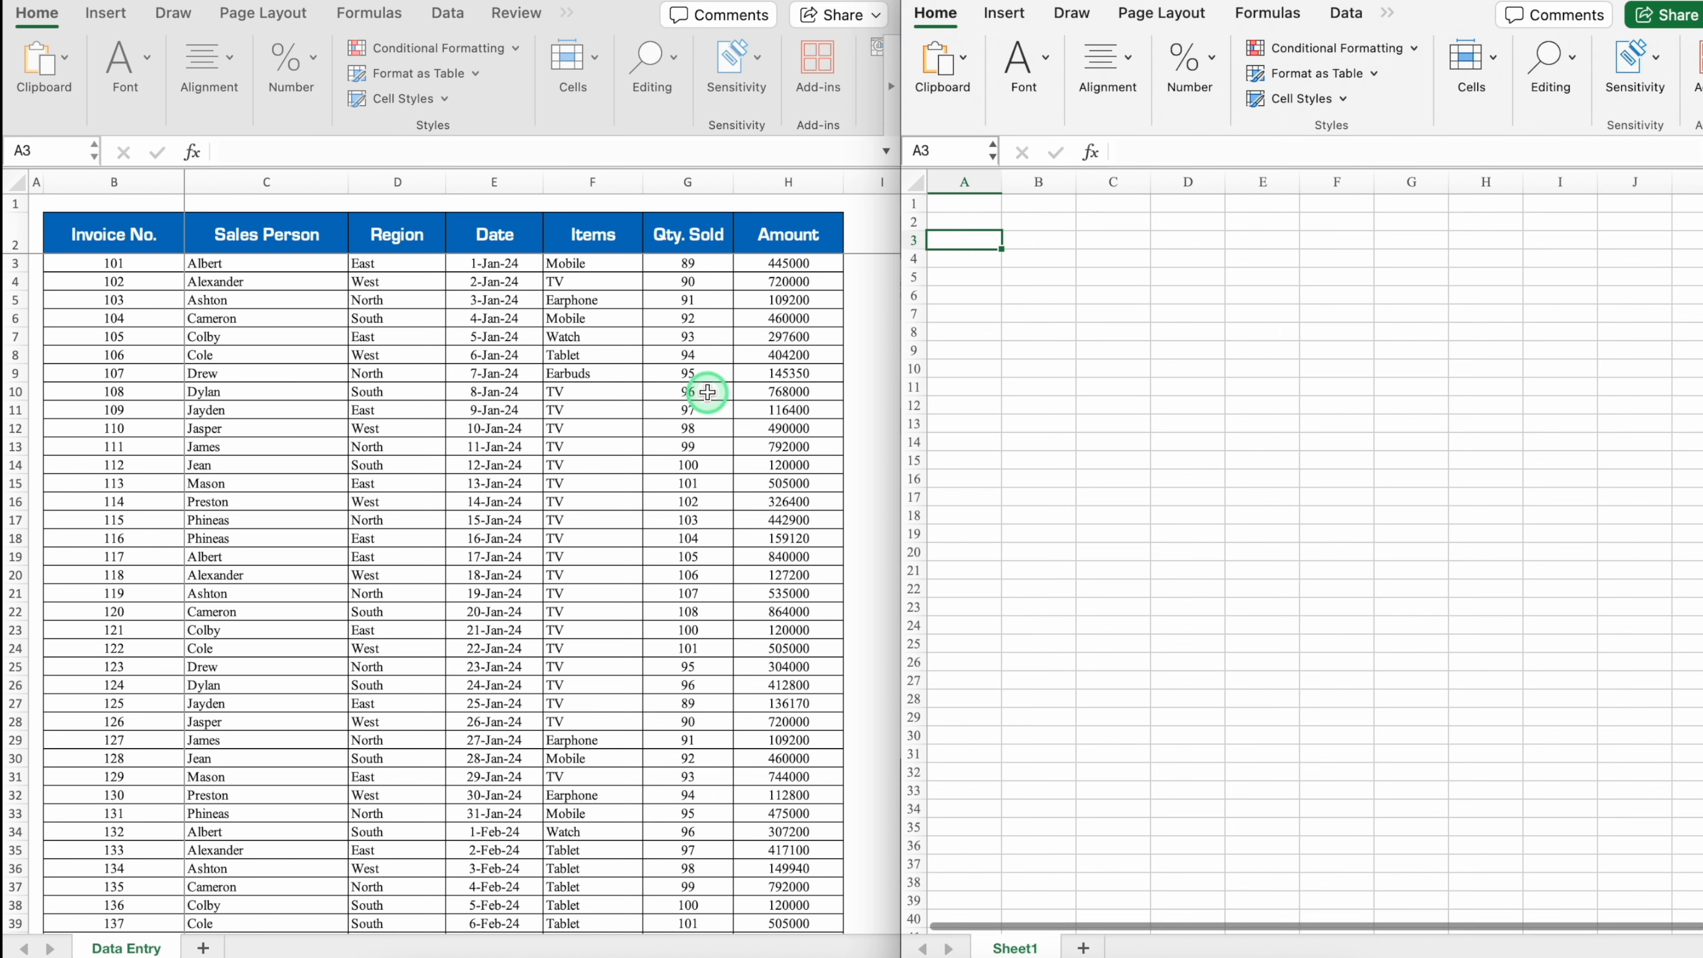
left_click(1035, 260)
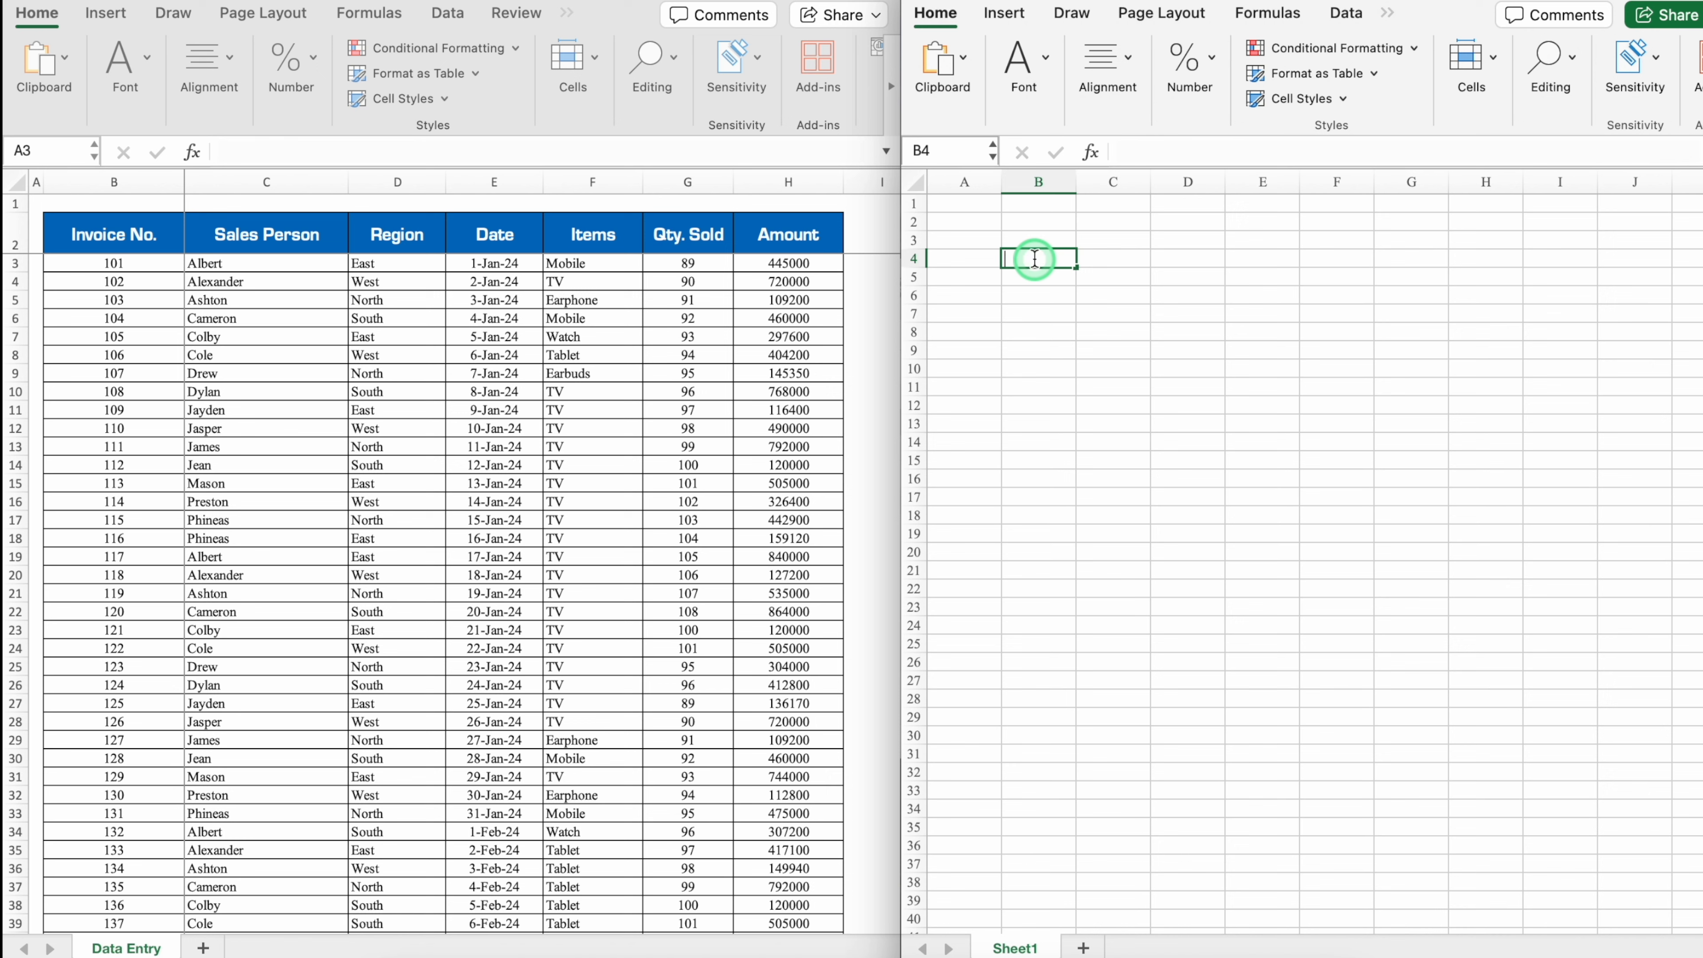
type("=")
left_click(242, 274)
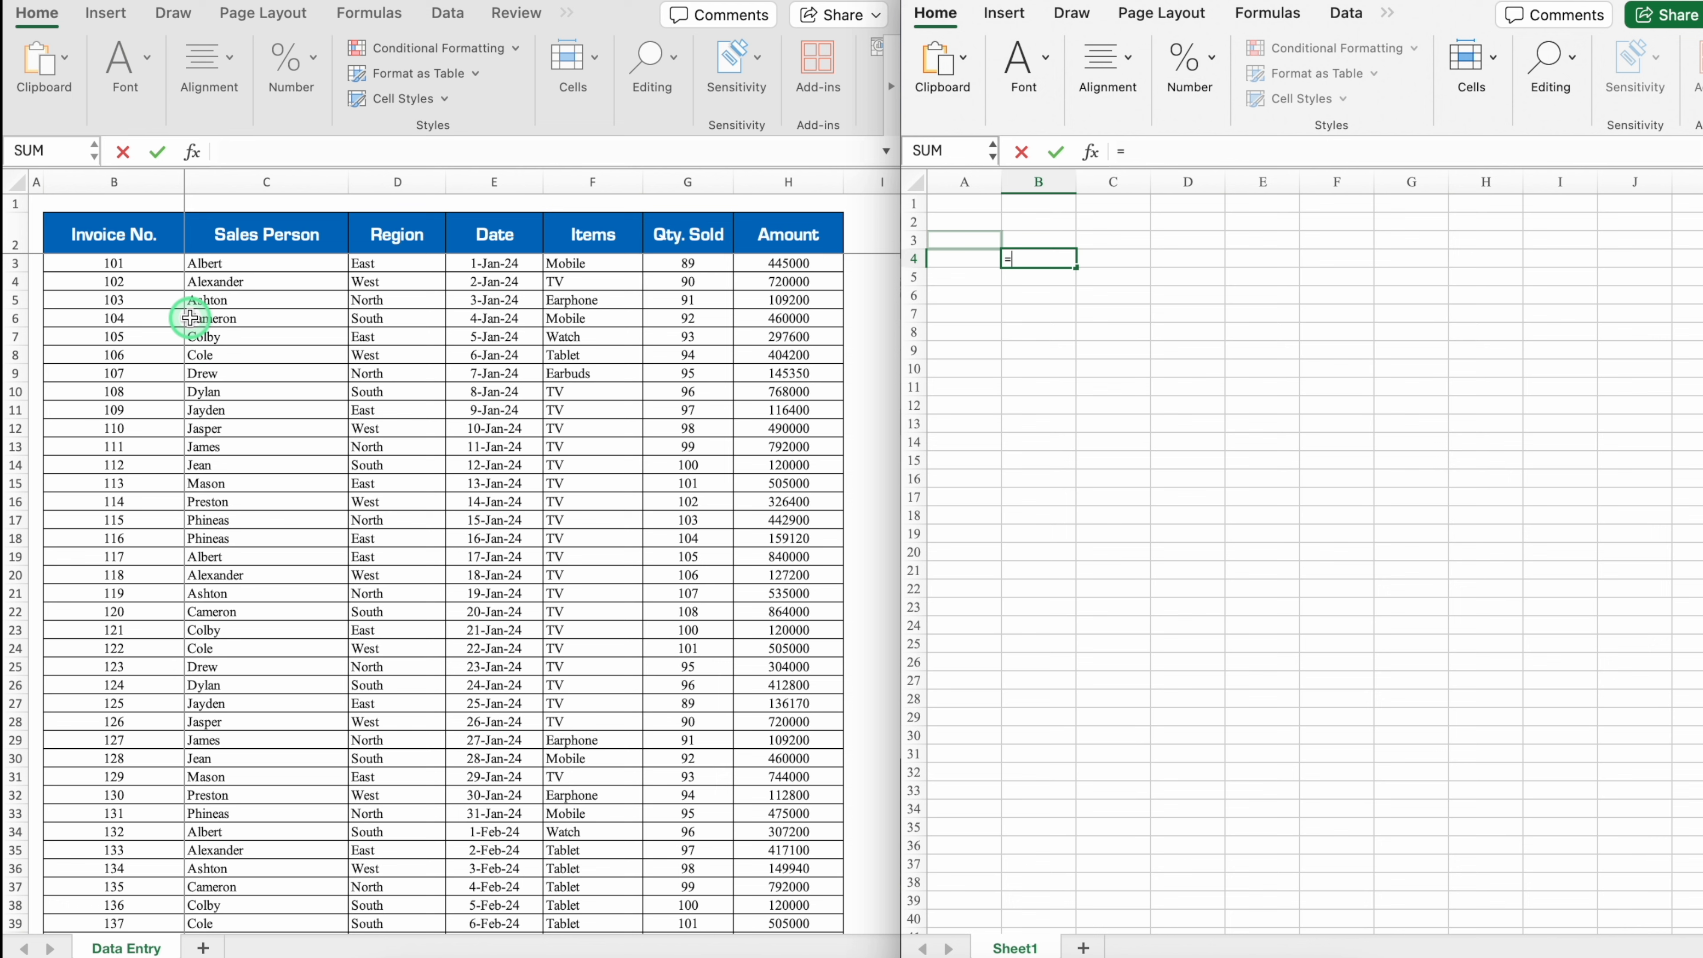
left_click(102, 235)
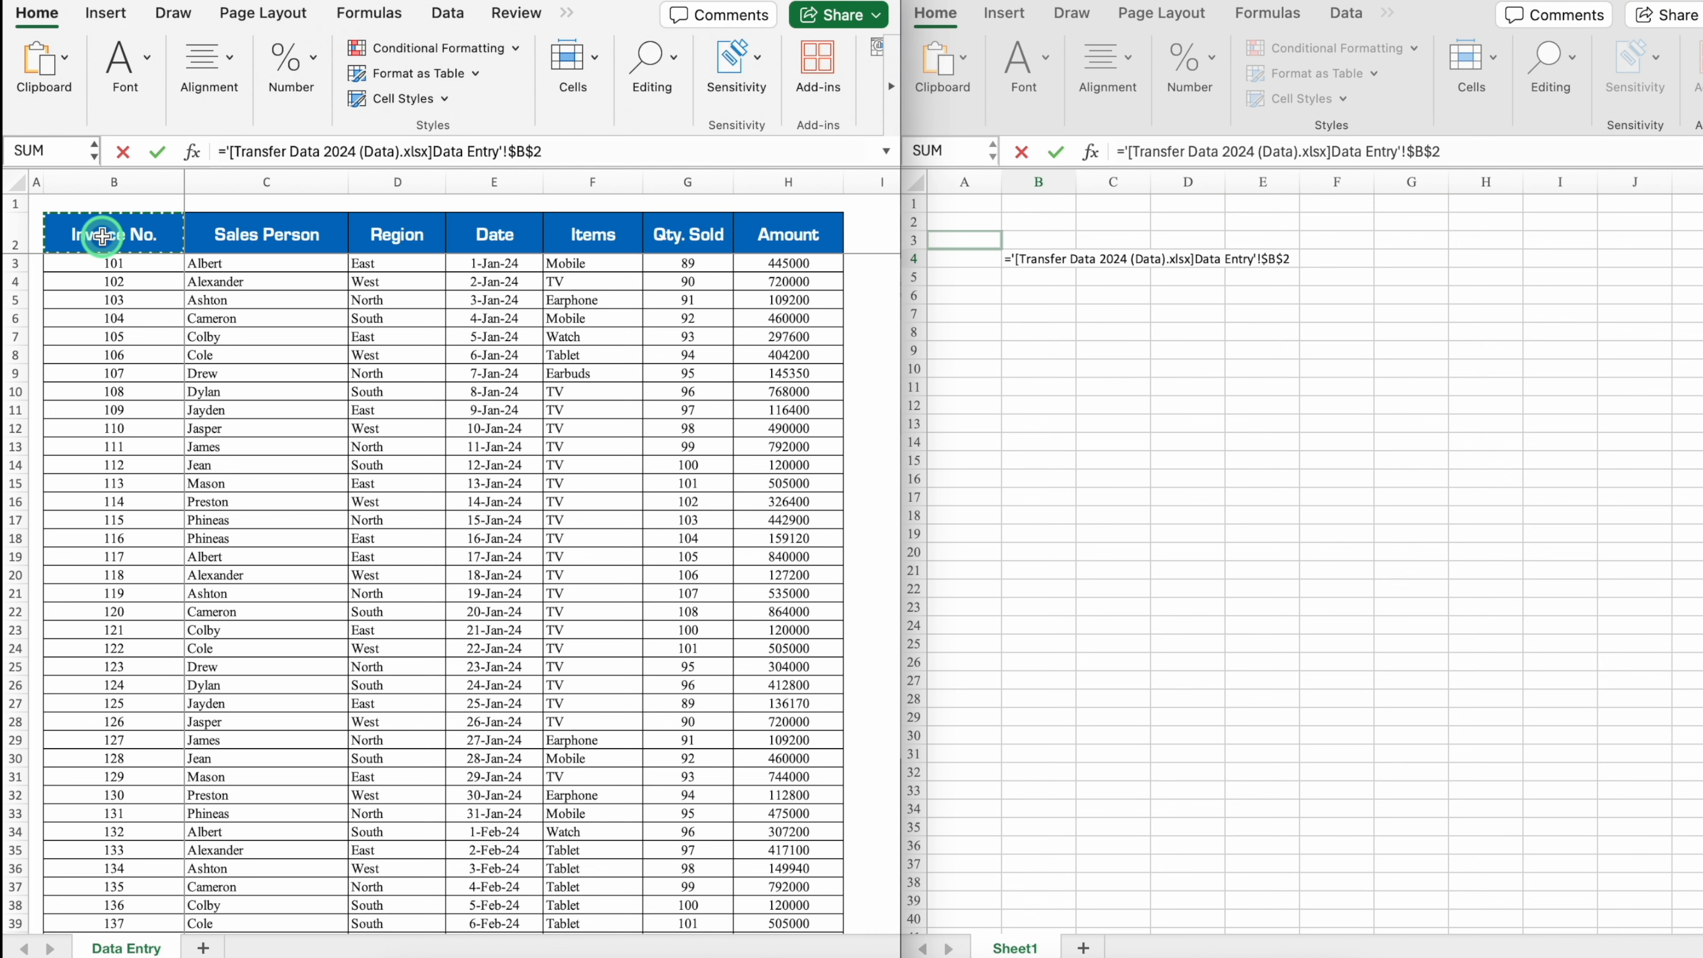
left_click(1072, 298)
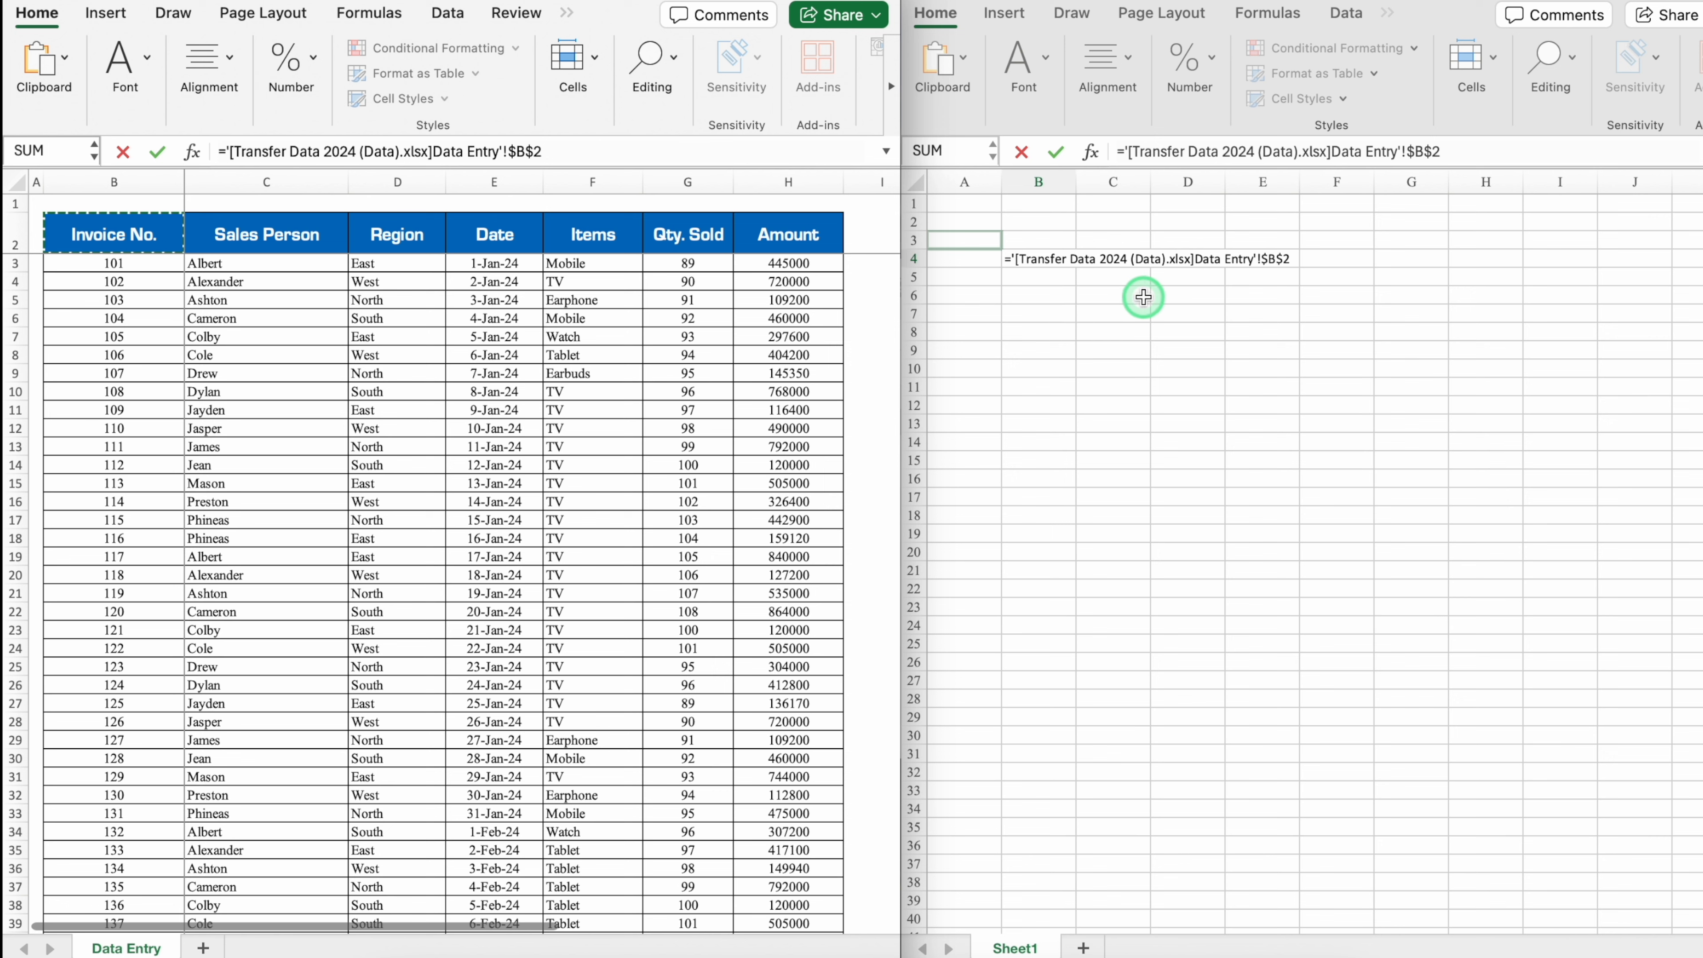
key("Return")
Try to fill the absolute link formula in B4 down to B23
left_click(1061, 259)
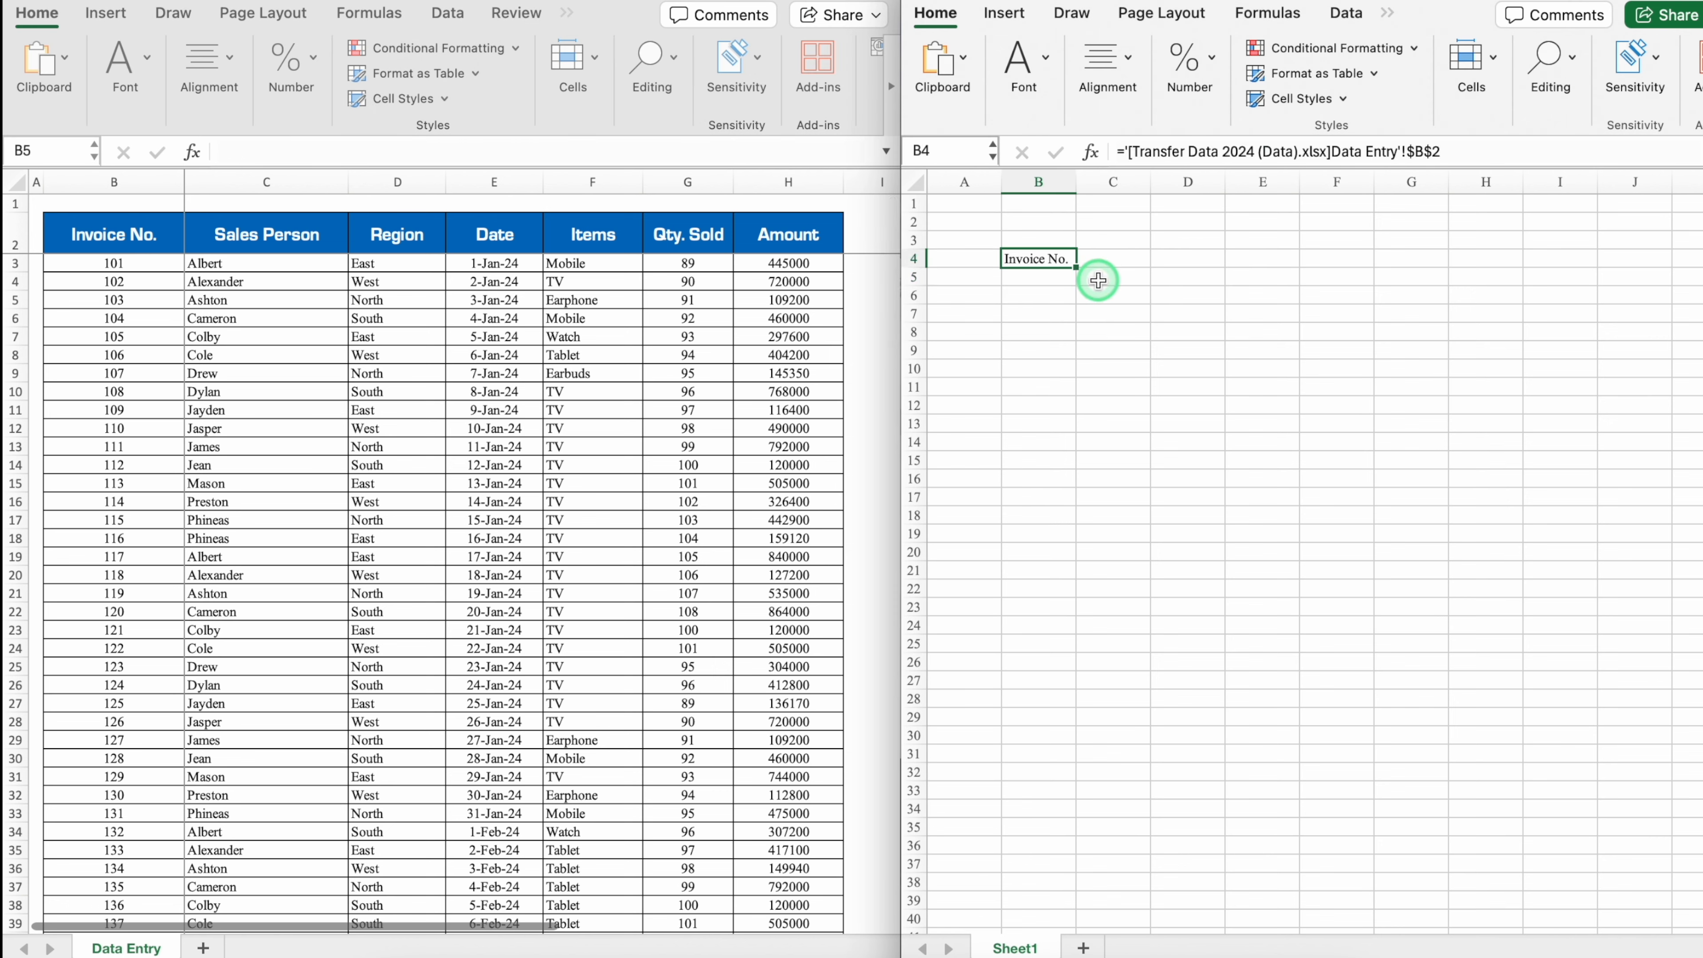
left_click_drag(1077, 268, 1082, 617)
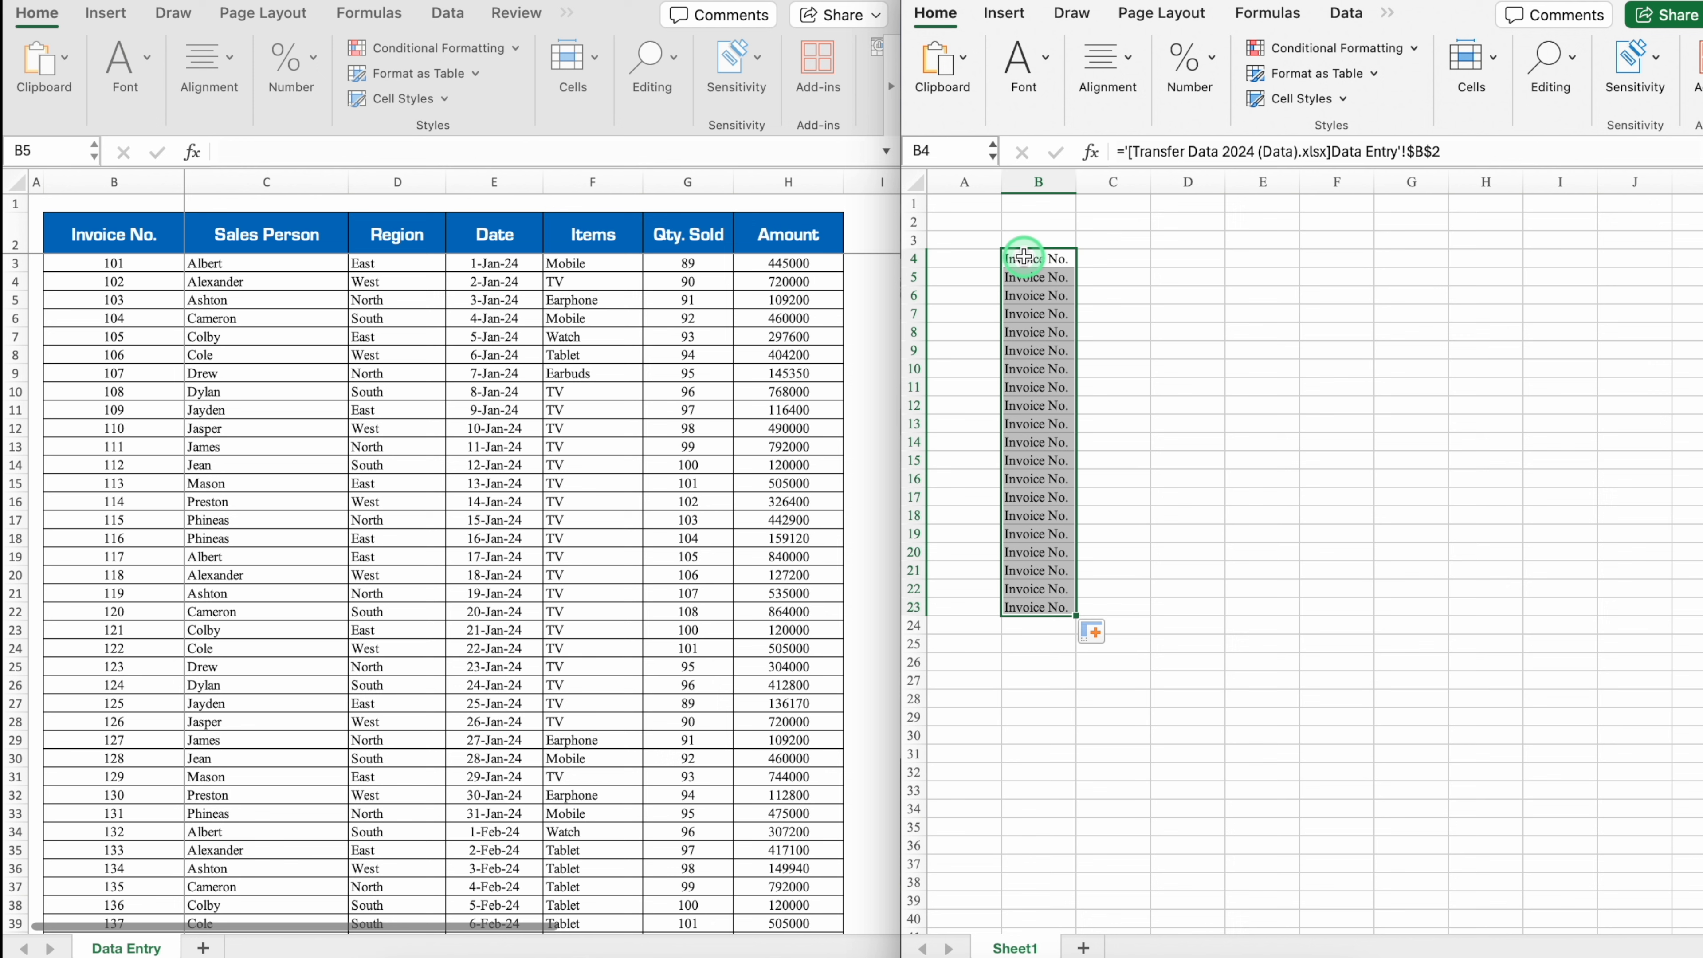
key("ctrl+z")
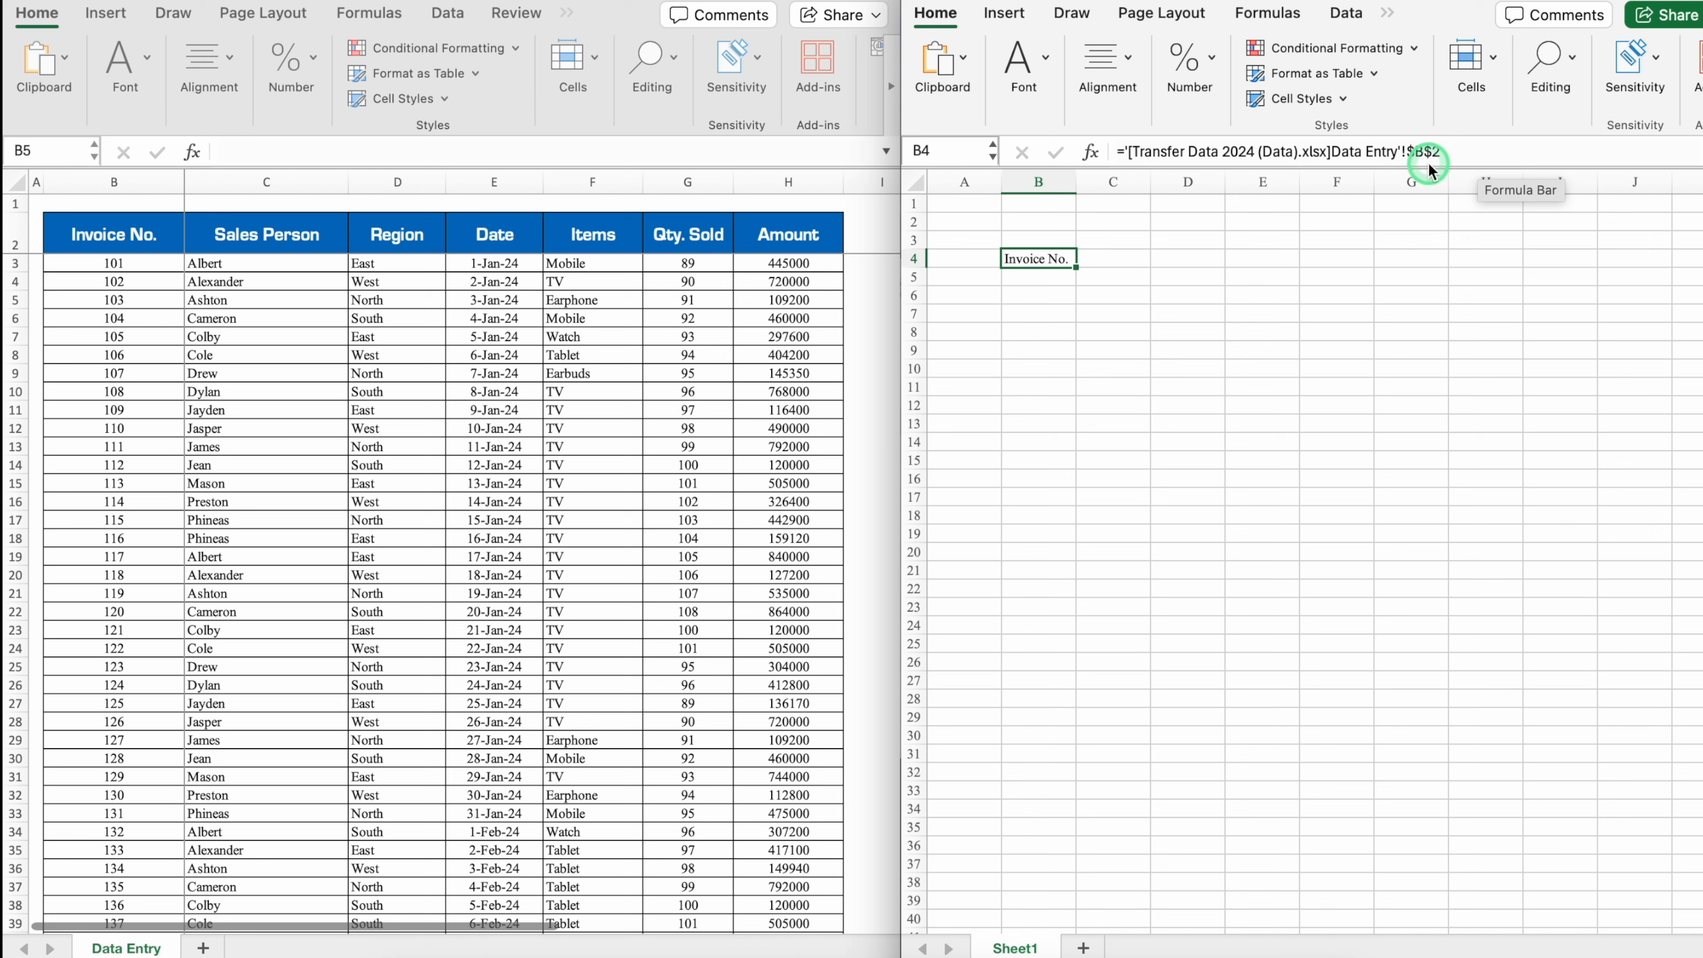
Change the $B$2 reference in B4's link formula to the relative reference B2
left_click(1436, 152)
key("BackSpace")
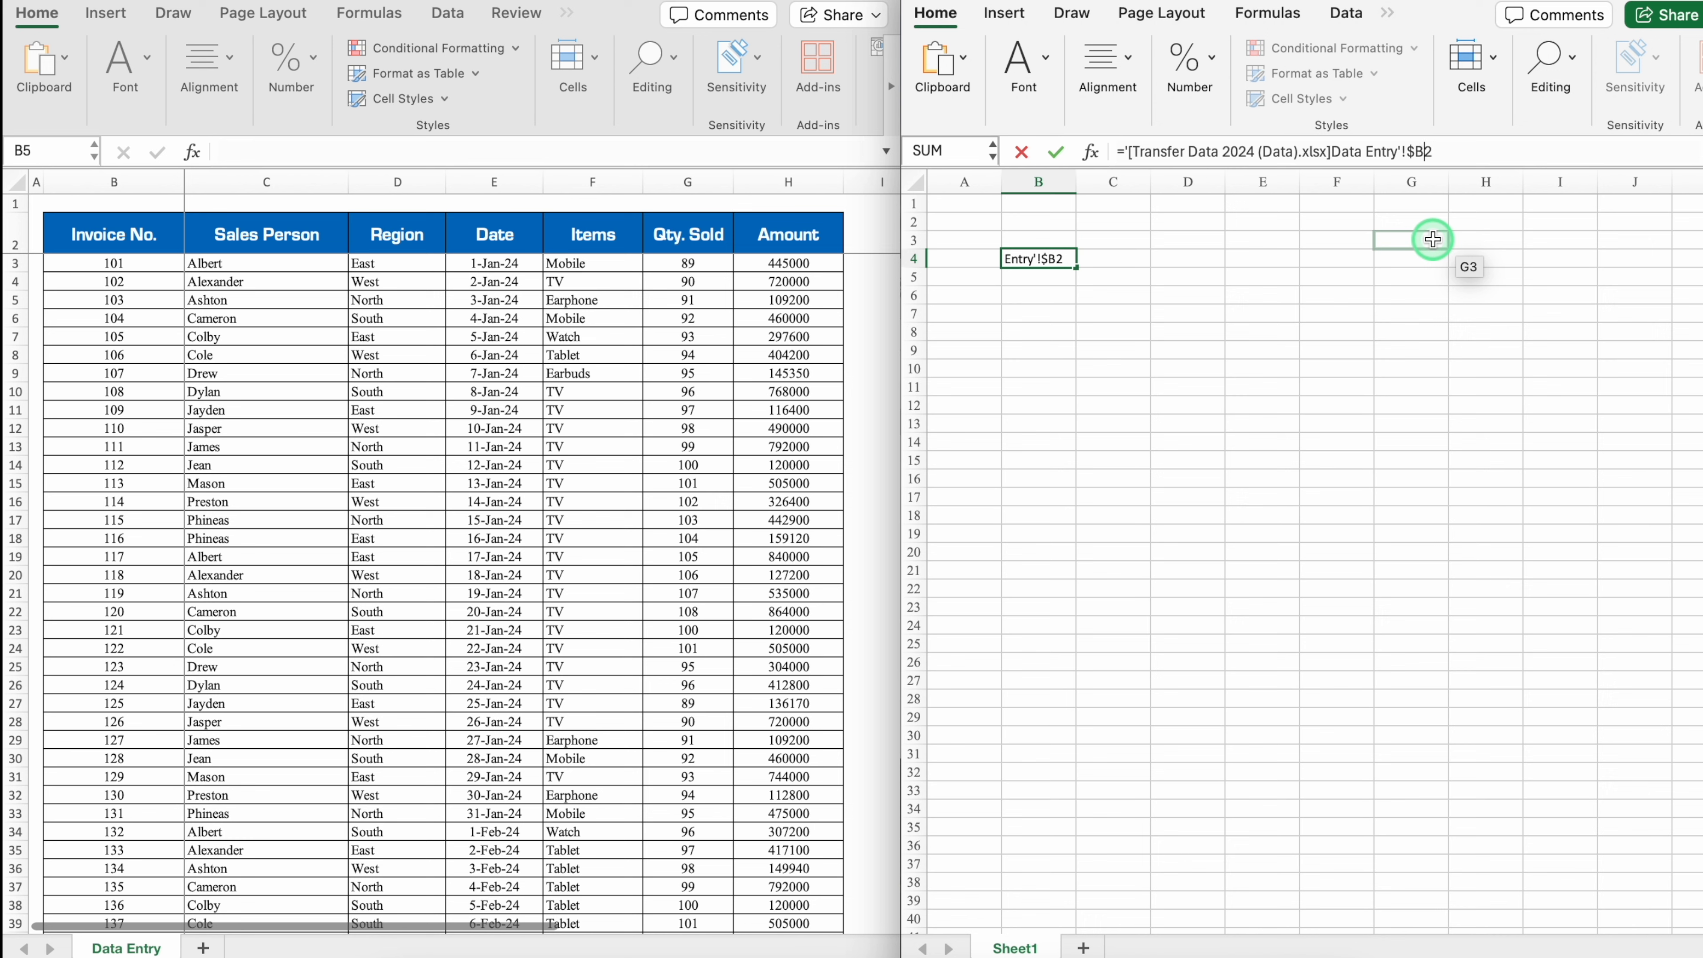
left_click(1411, 152)
key("BackSpace")
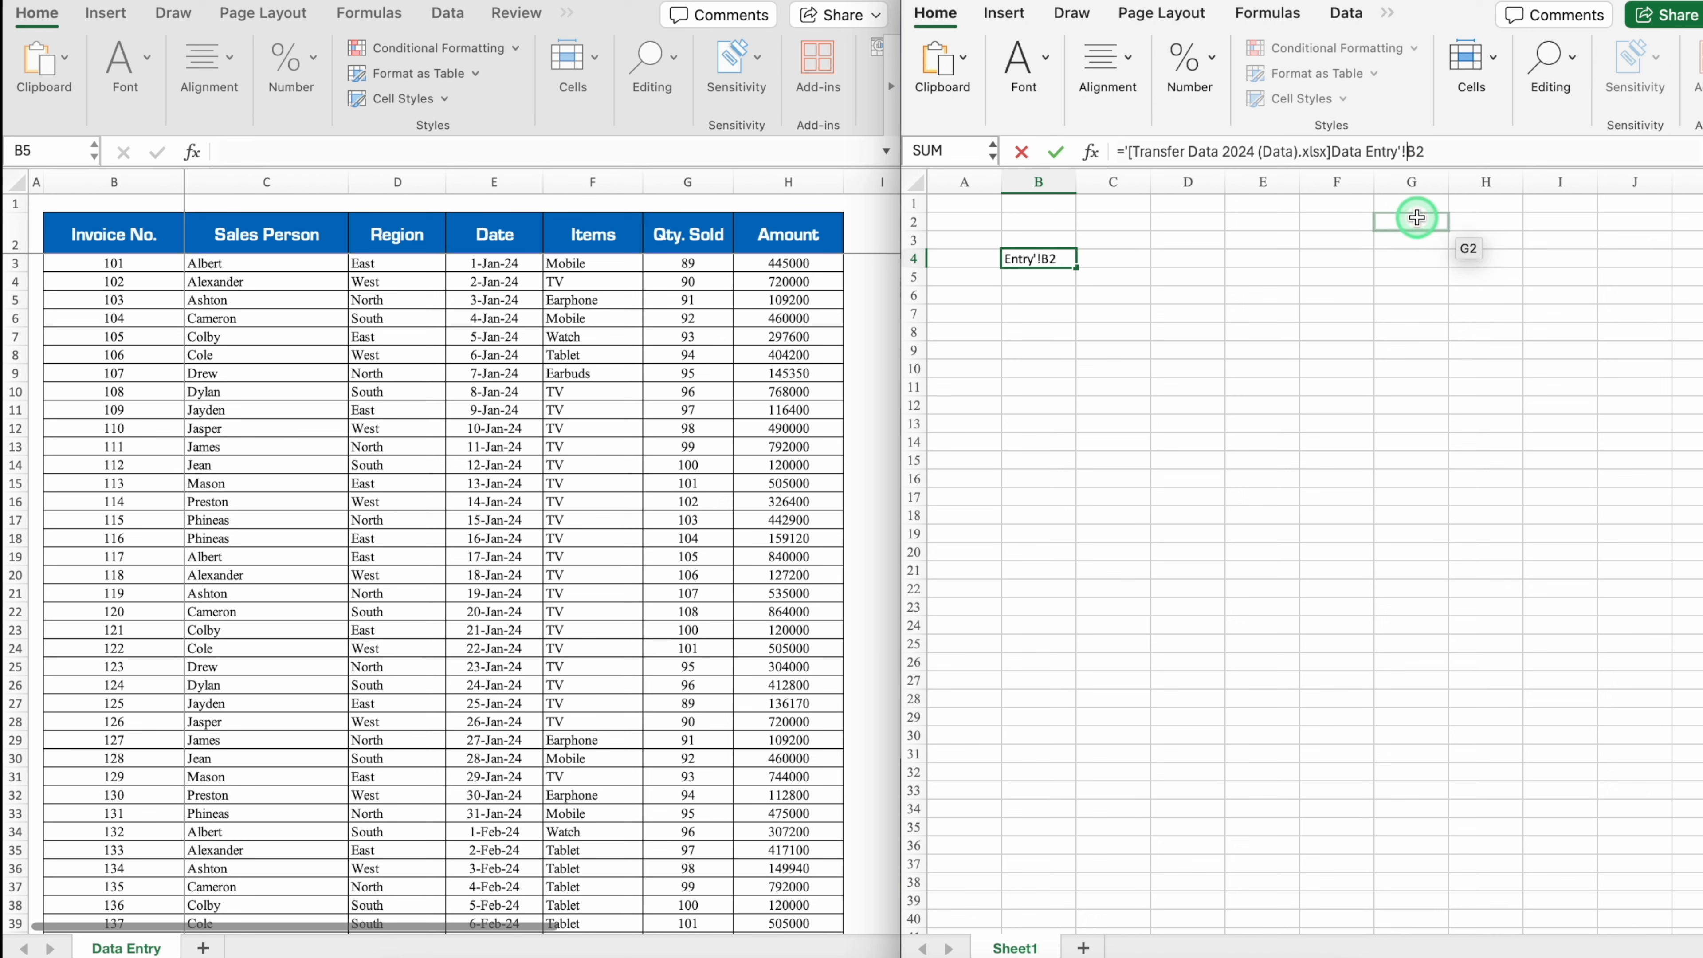
left_click(1413, 217)
Fill B4's relative link formula across B4:J28 and centre the cells horizontally
left_click(1039, 258)
left_click_drag(1076, 267, 1093, 708)
left_click(1108, 64)
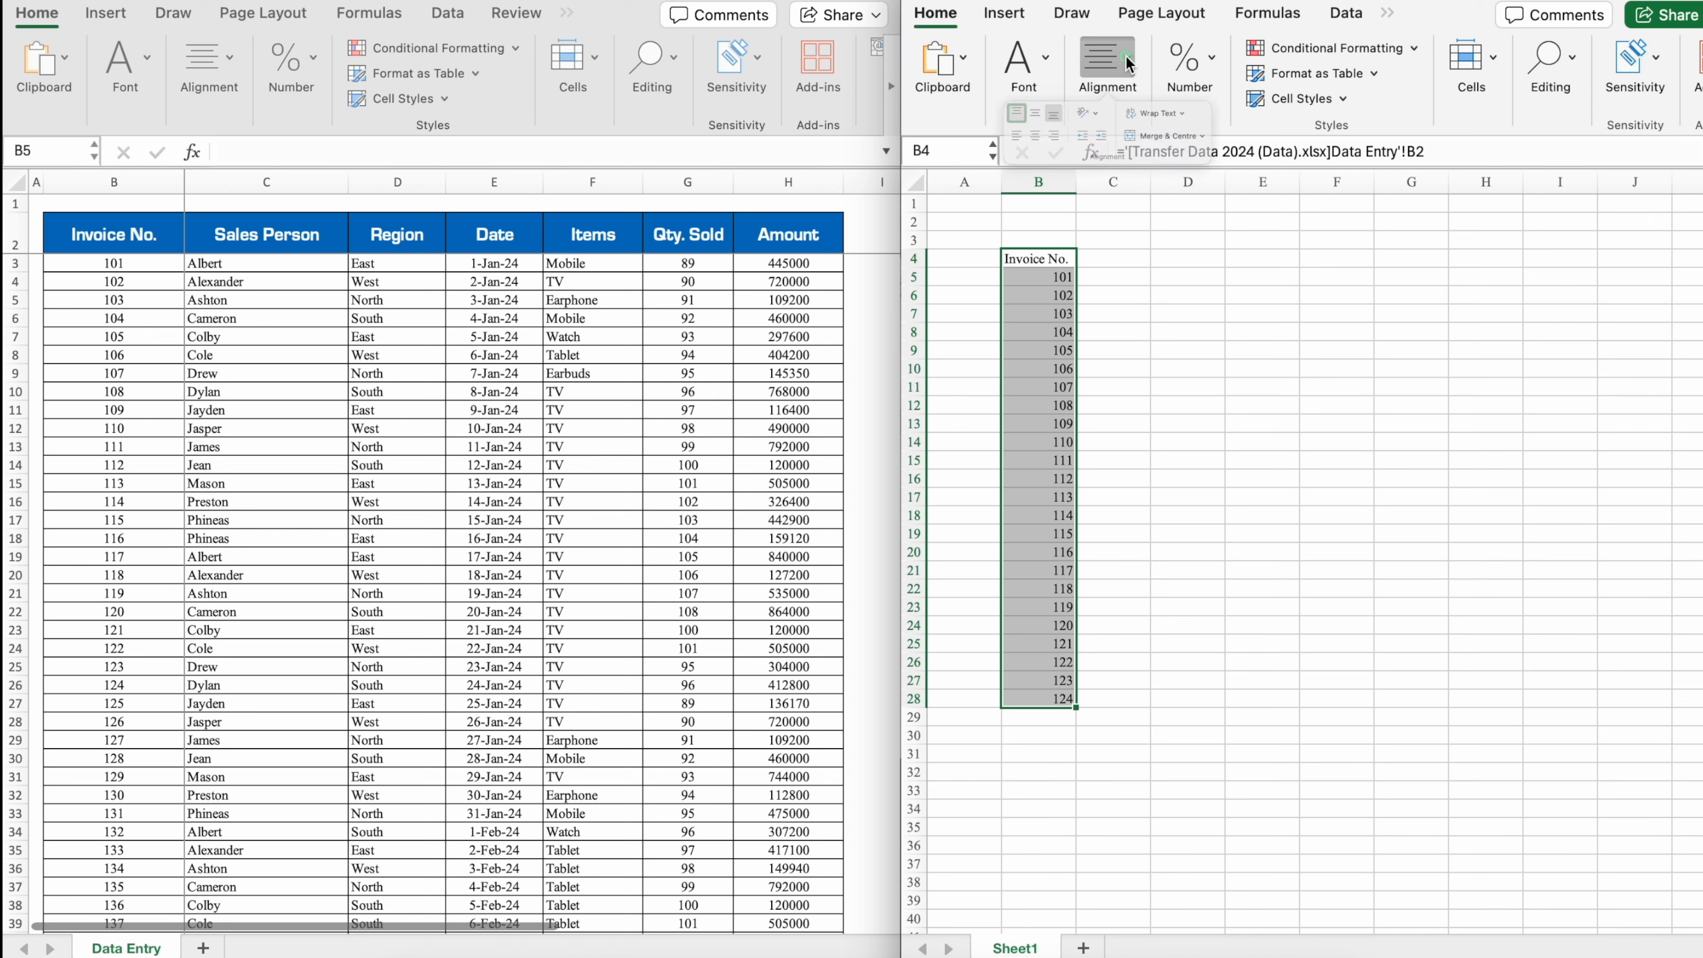
left_click(990, 159)
left_click(1091, 476)
left_click_drag(1039, 258, 1646, 741)
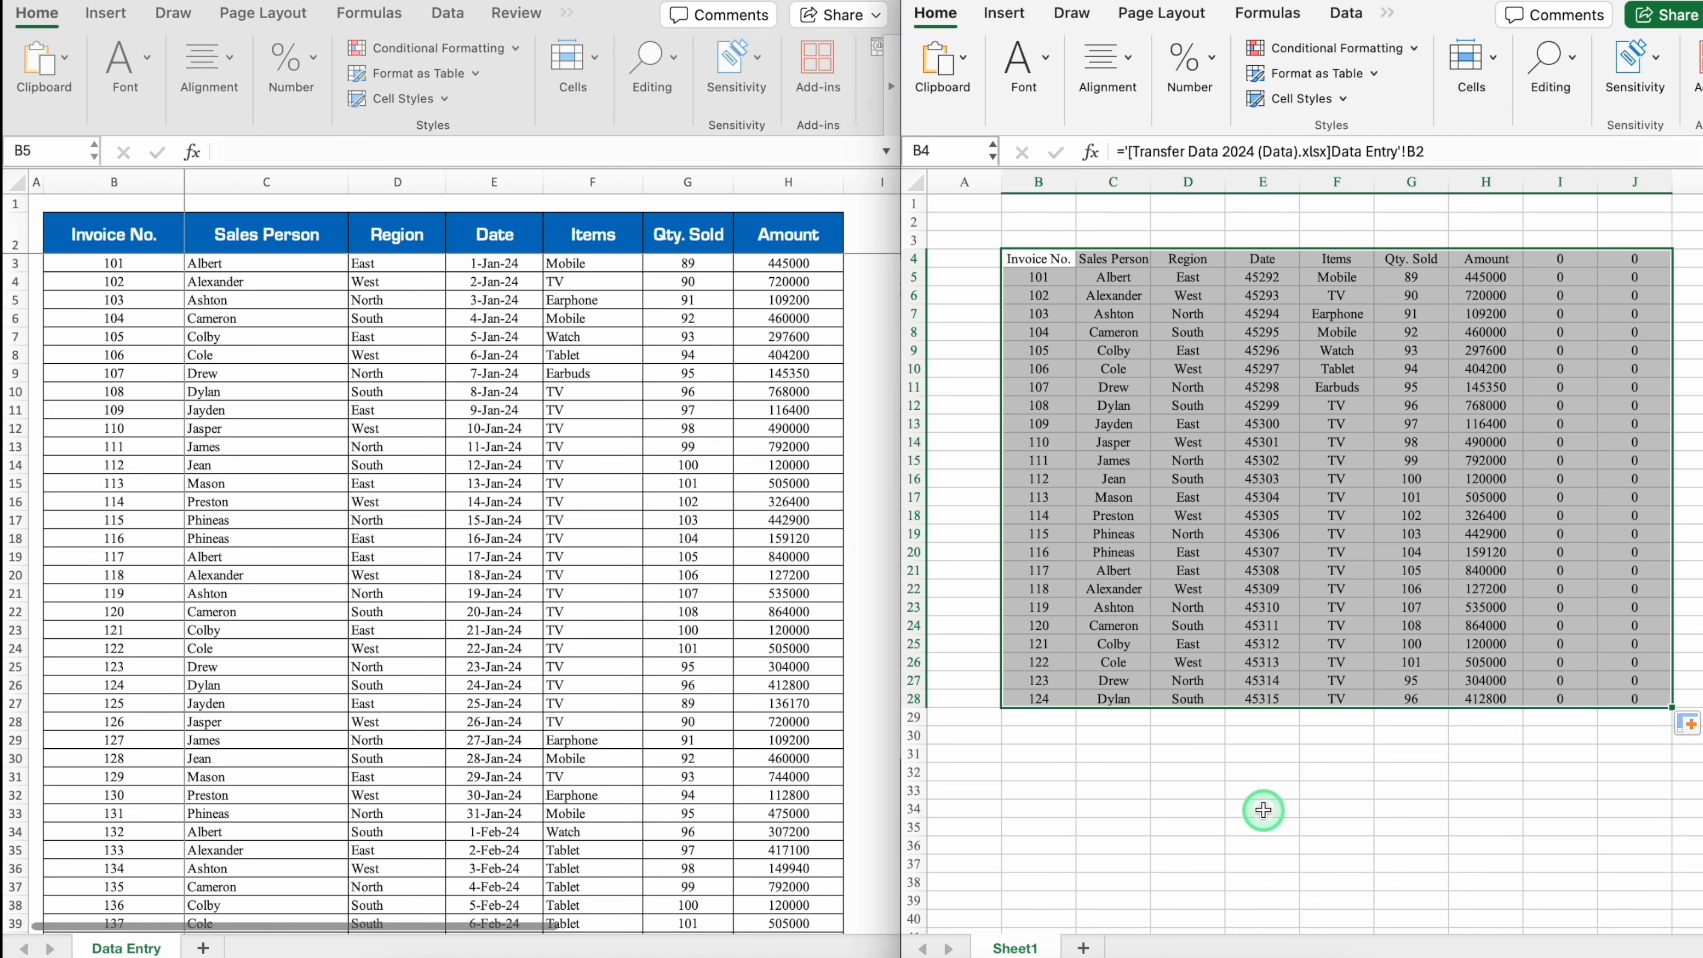
Wrap B4's link formula in an IF that tests whether Data Entry B2 equals "" and returns "" when true
left_click(1049, 259)
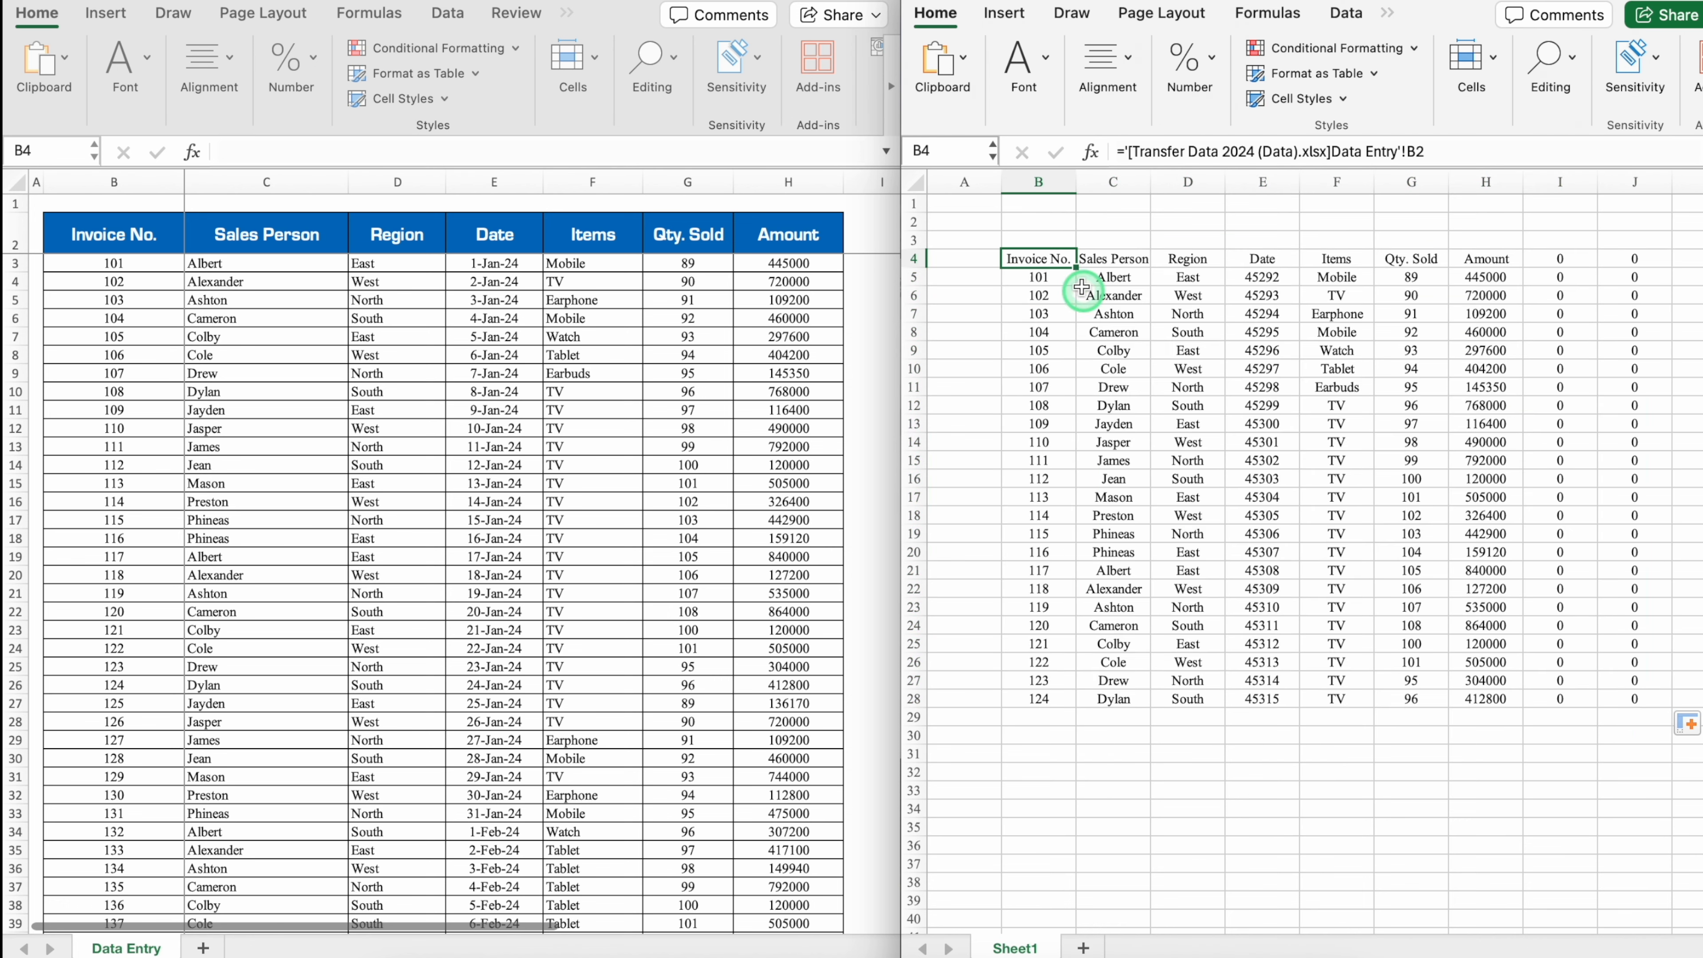
left_click_drag(1425, 152, 1124, 153)
left_click(1124, 154)
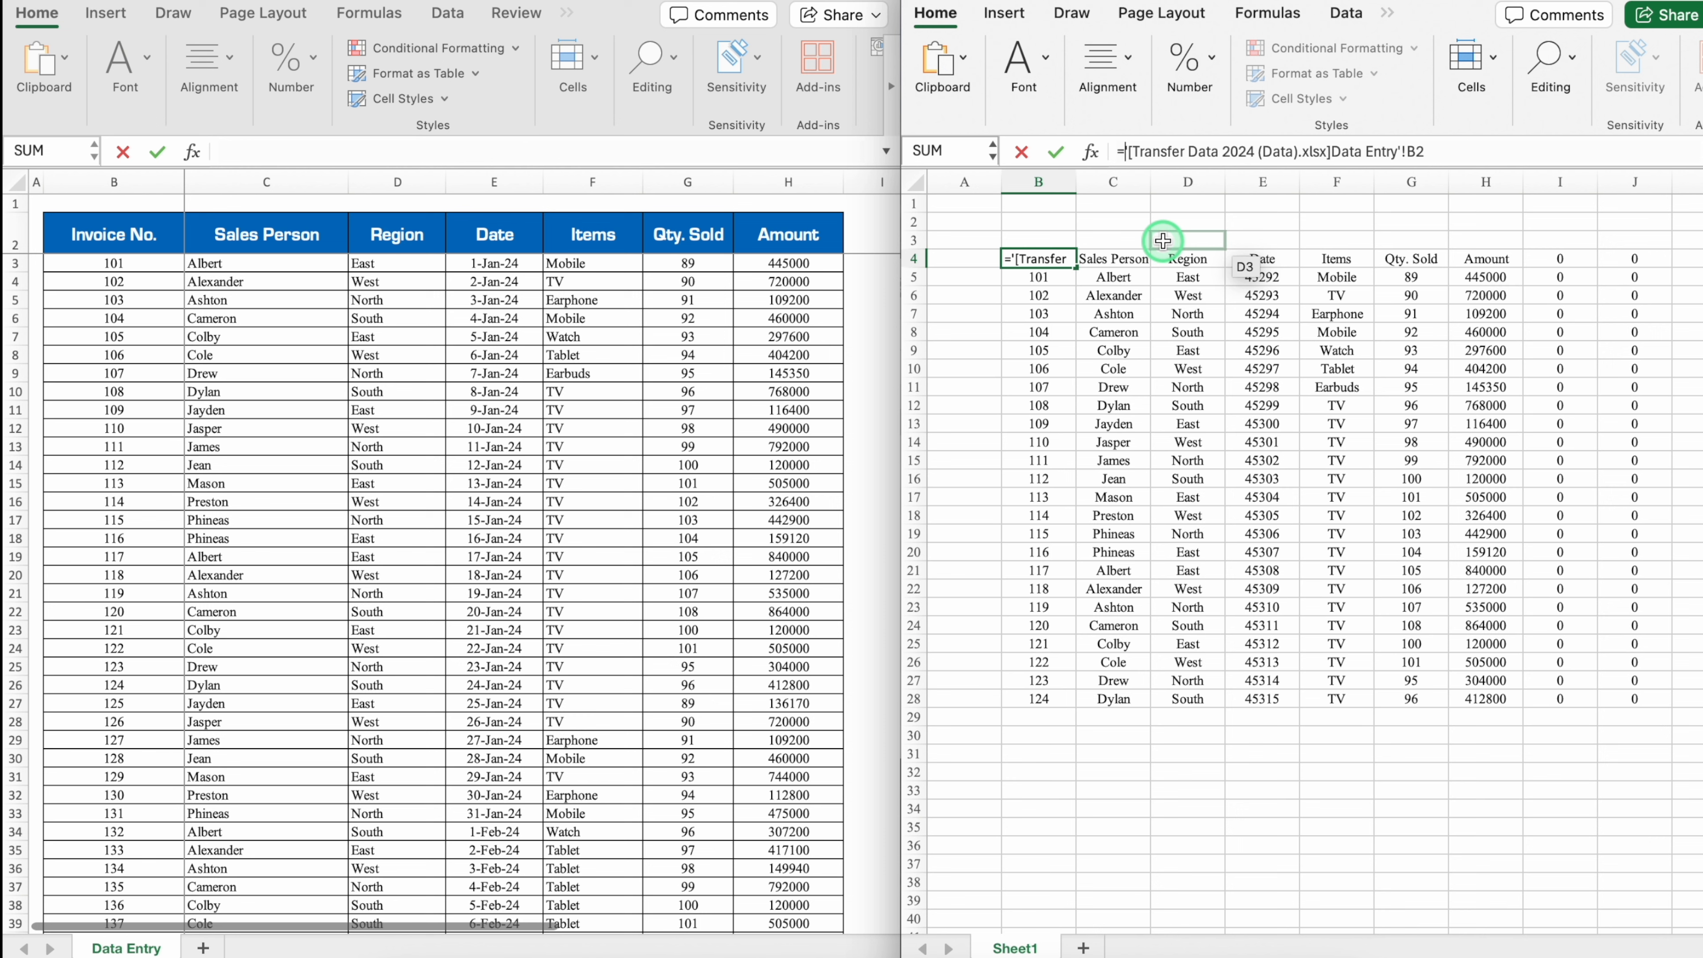
type("IF(")
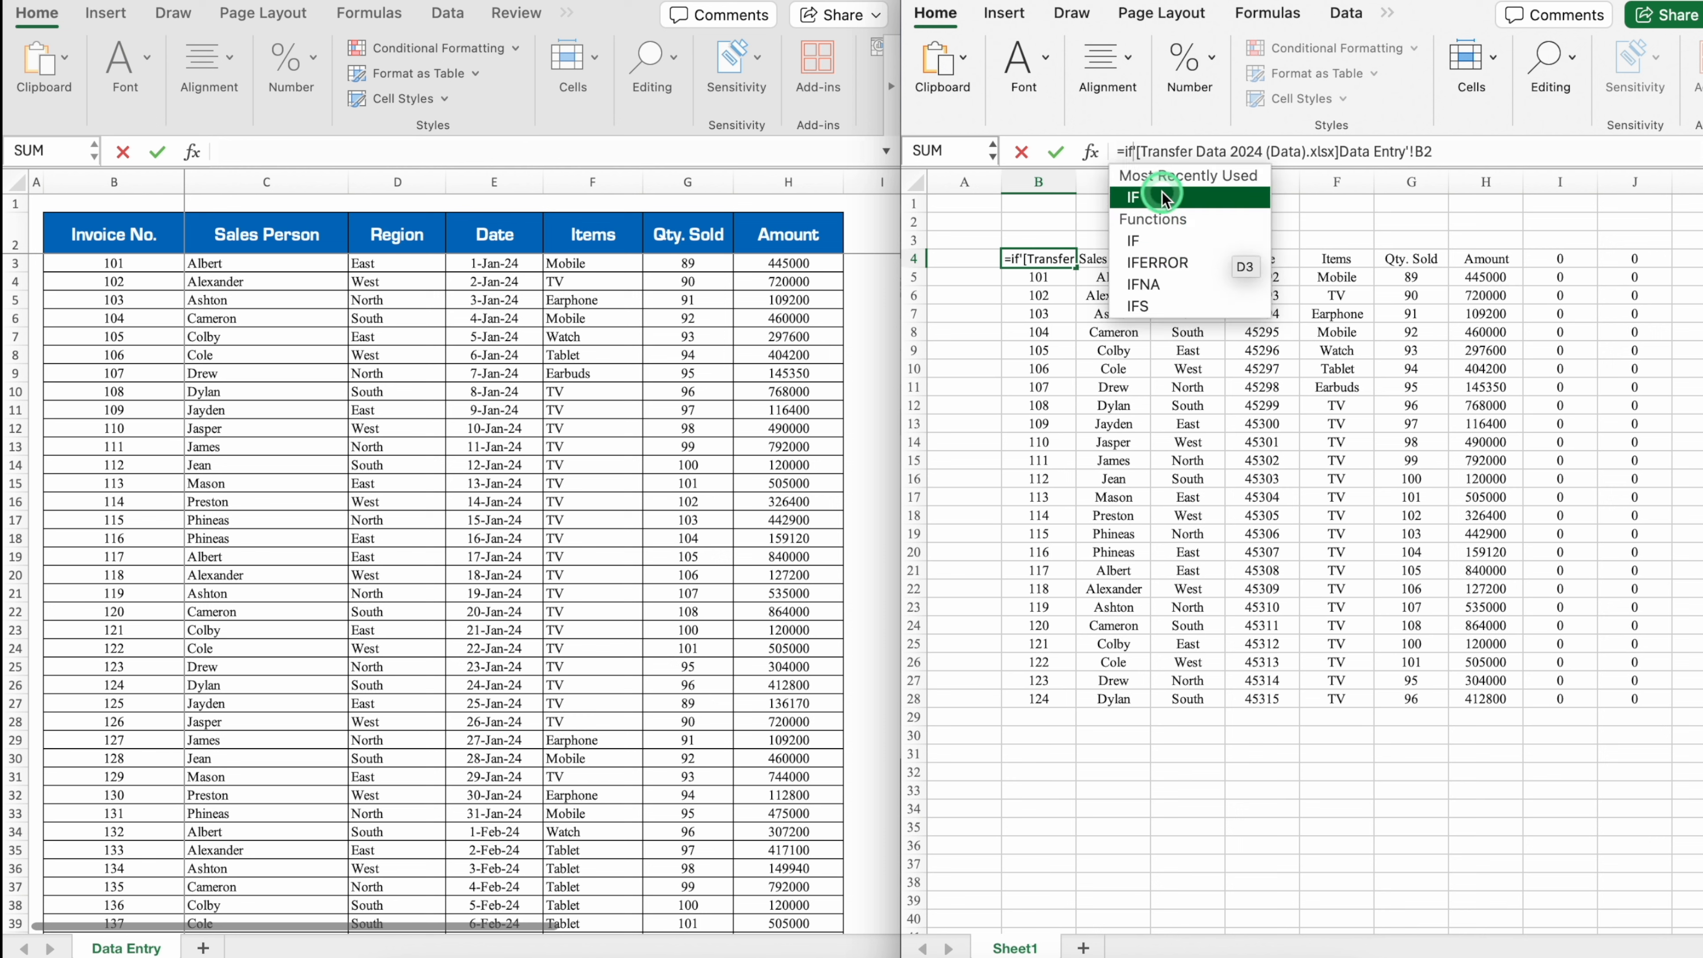
left_click(1472, 151)
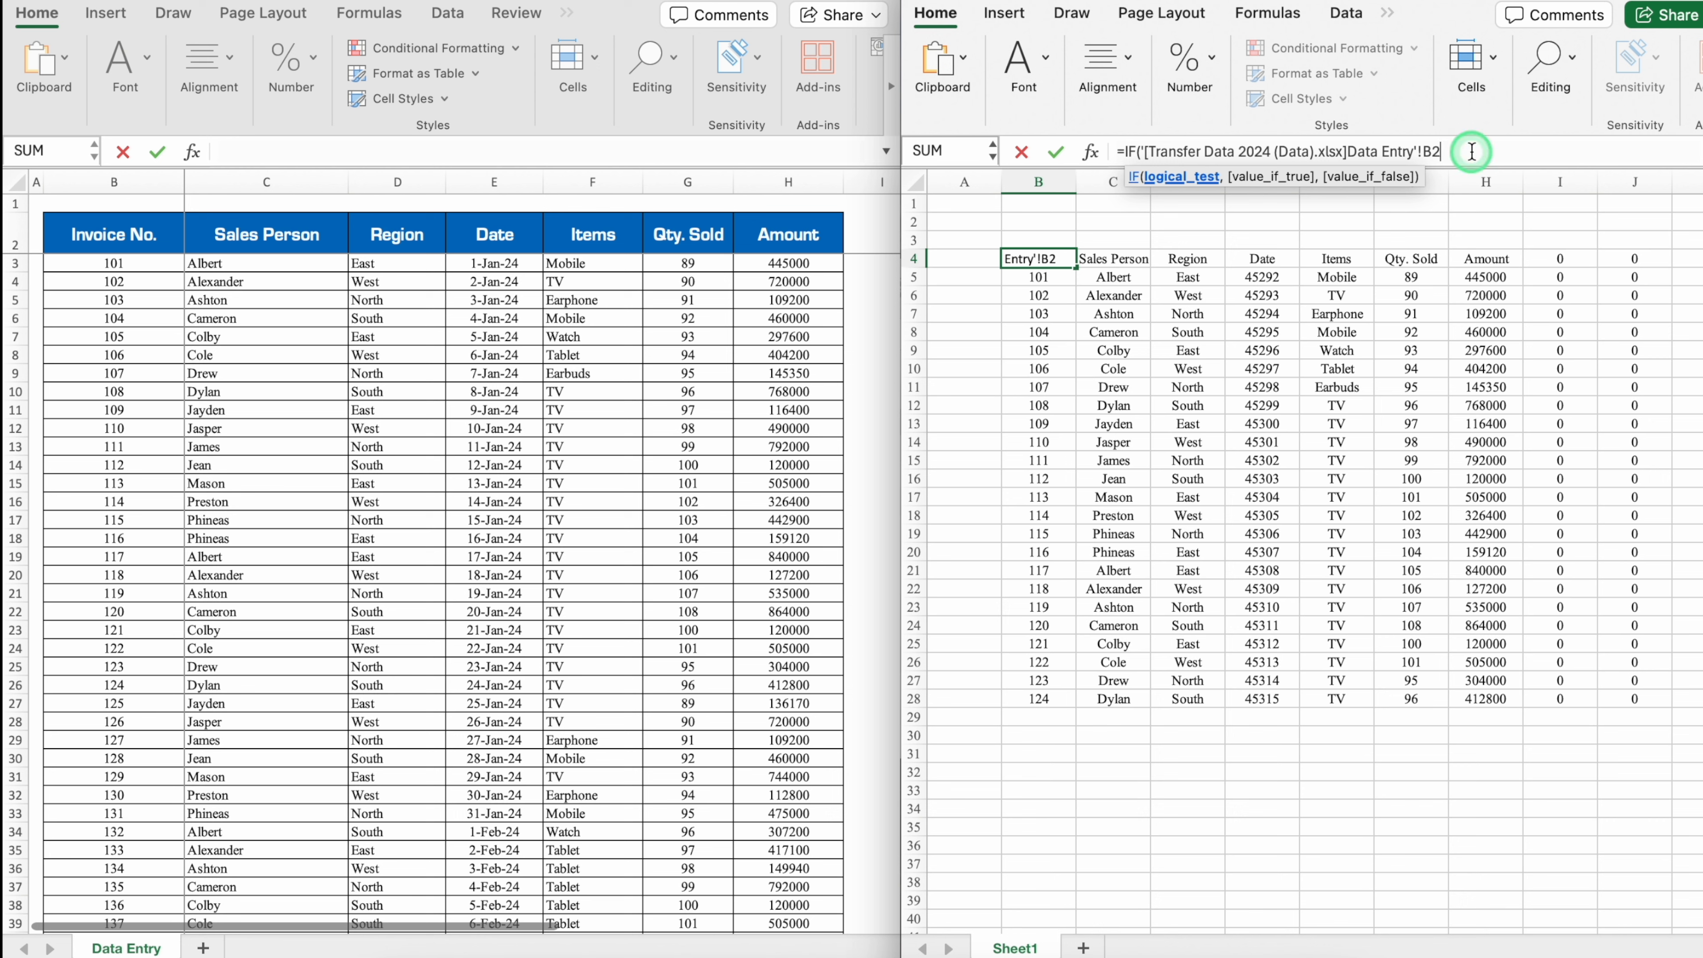
type("=")
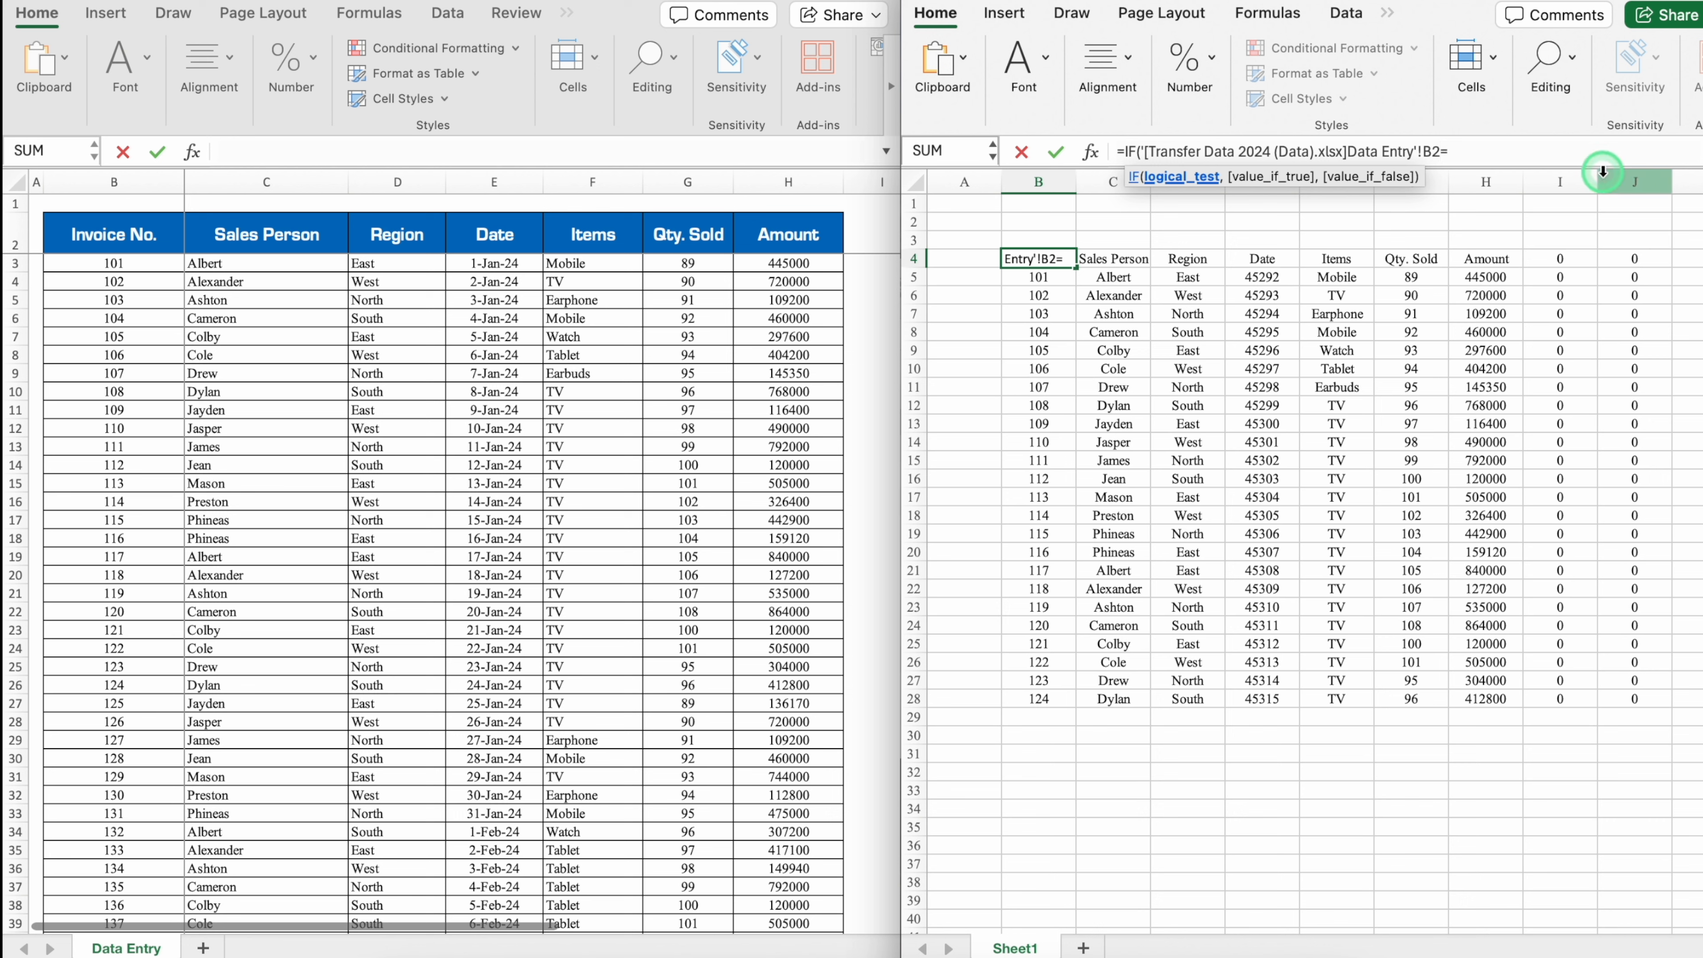
type("\"\",")
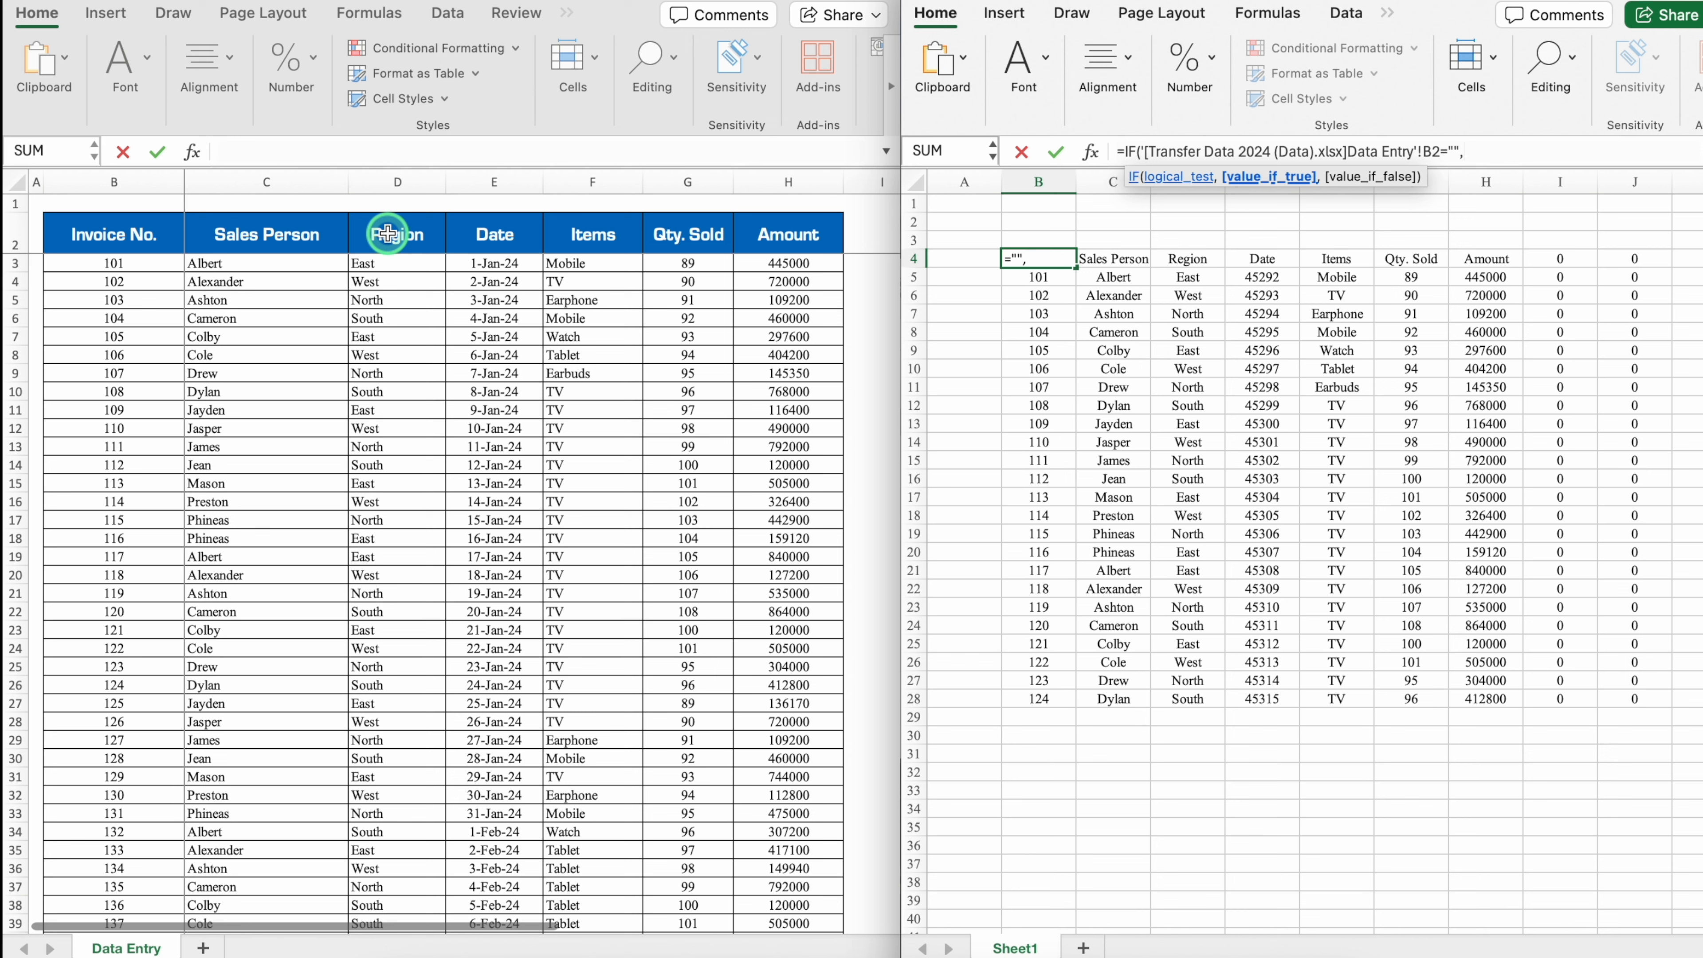
type("\"\",")
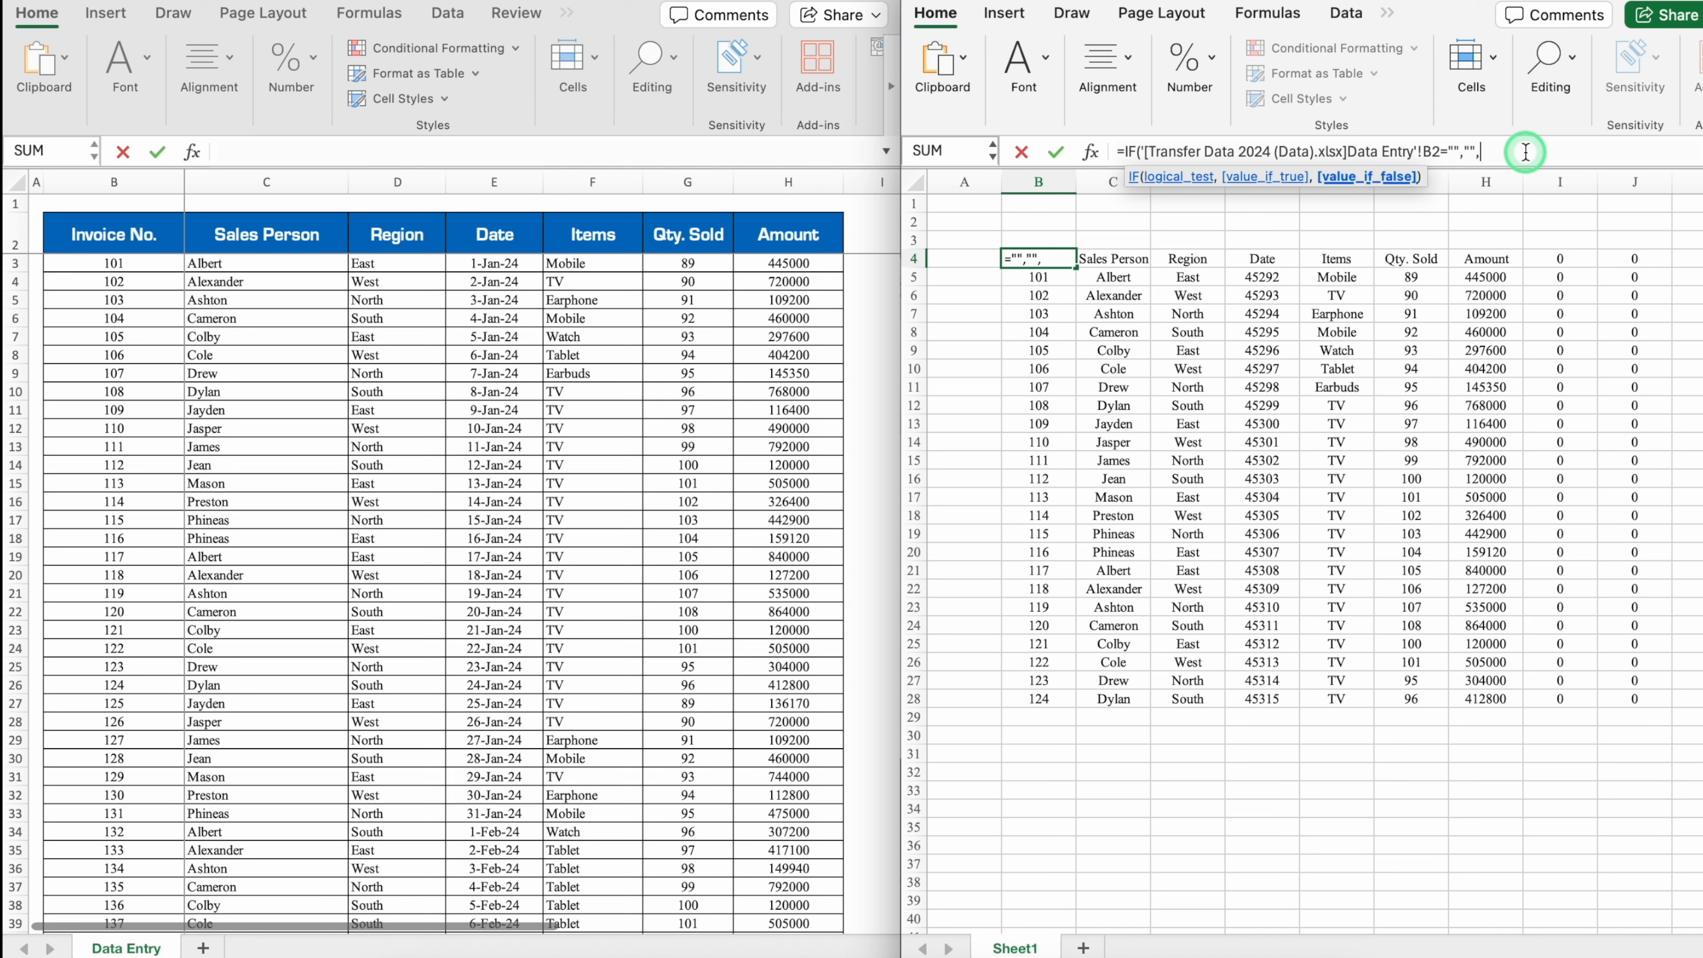
Complete B4's IF formula with the Data Entry B2 reference of the source workbook as the value if false
key("BackSpace")
key("BackSpace")
key("BackSpace")
key("BackSpace")
key("BackSpace")
key("BackSpace")
key("BackSpace")
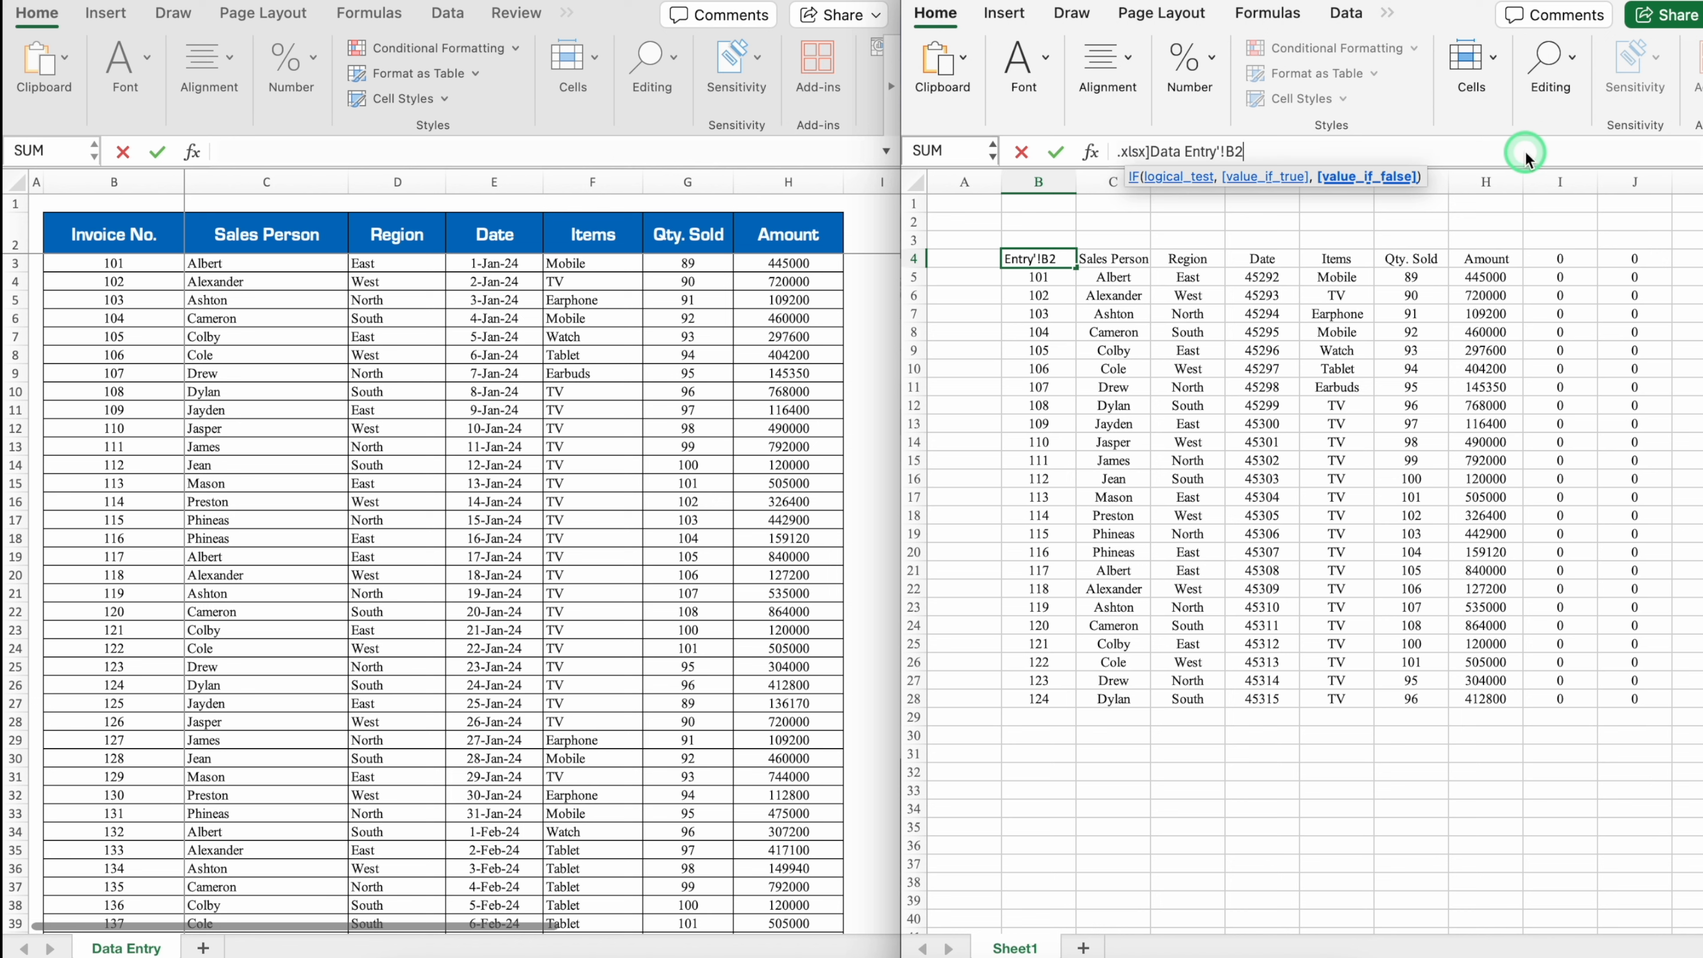
type(")")
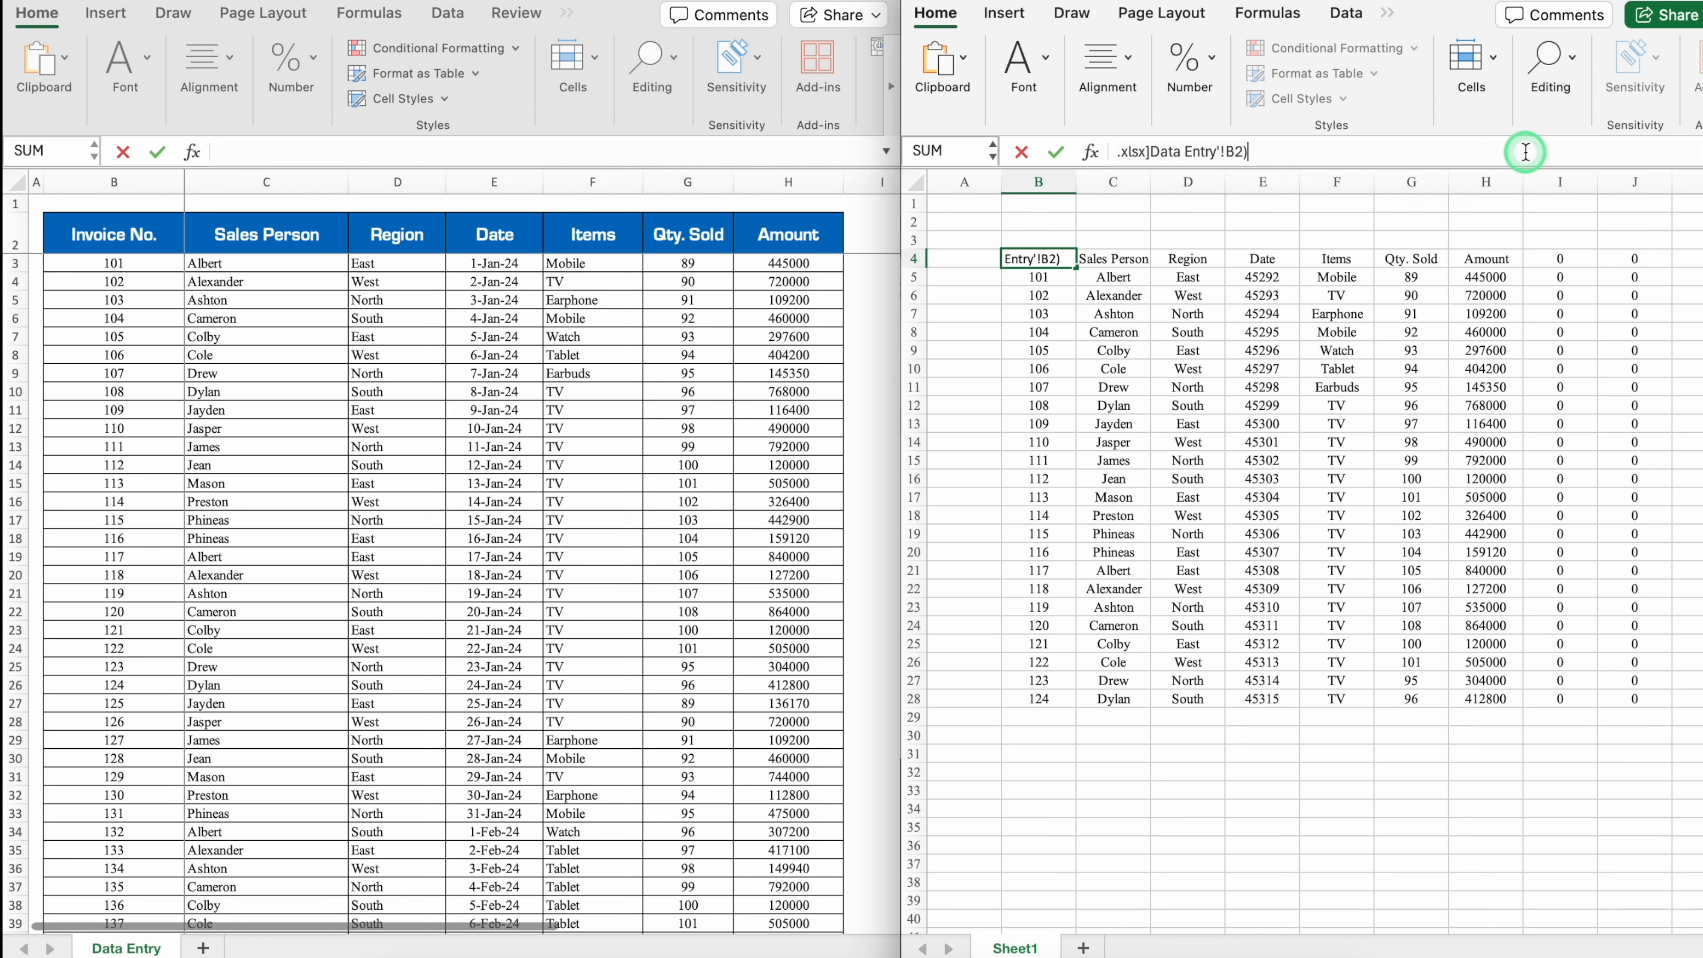
key("Return")
Fill the IF formula from B4 down to row 37 and across to column J
key("Up")
left_click_drag(1075, 268, 1674, 872)
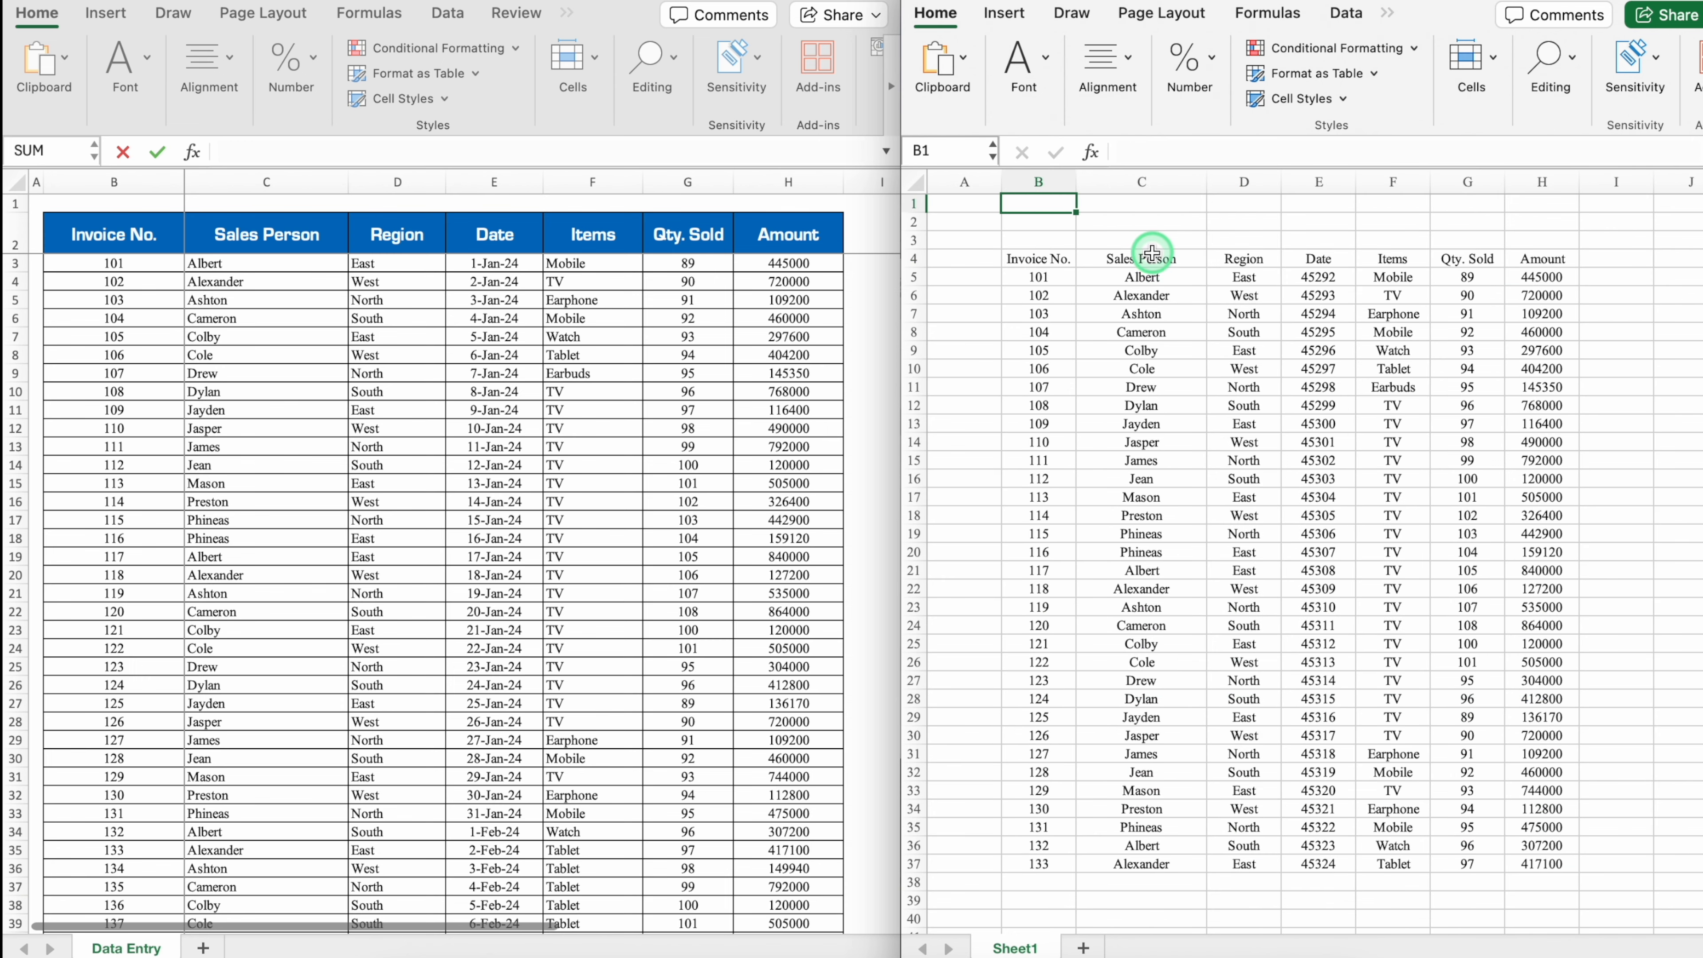
left_click_drag(1156, 257, 1193, 866)
Convert the linked range B4:J37 into a table, accepting the conversion of its header formulas to static text
left_click(1165, 326)
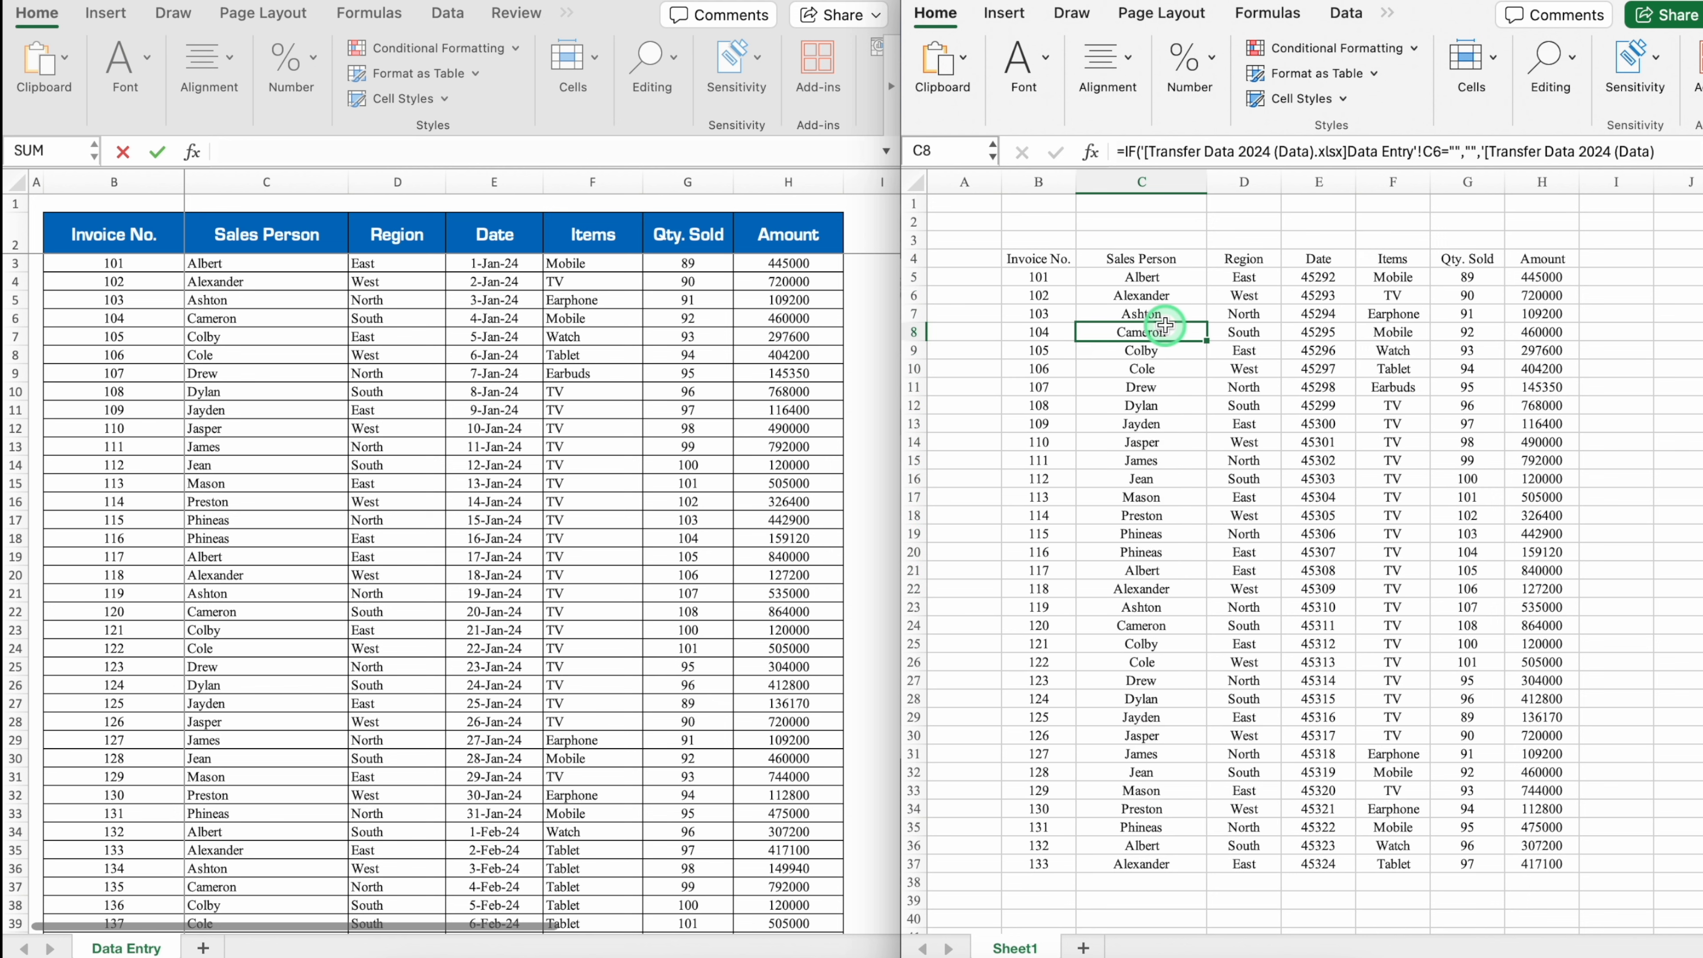
key("super+a")
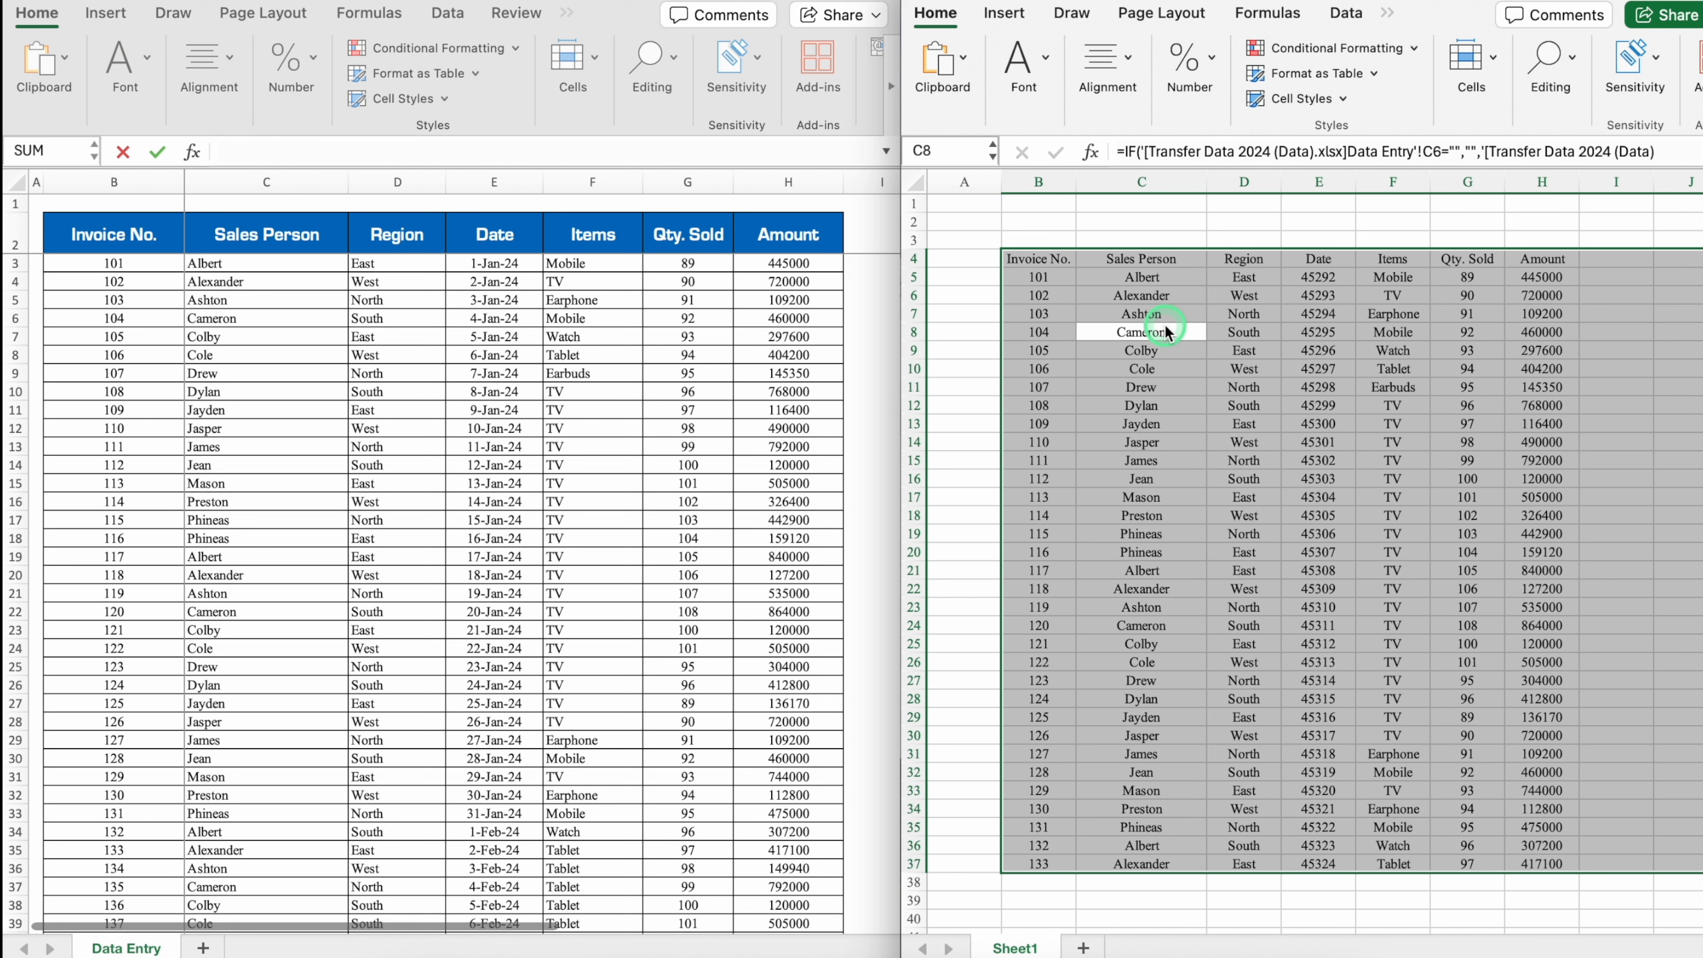
key("super+t")
left_click(926, 338)
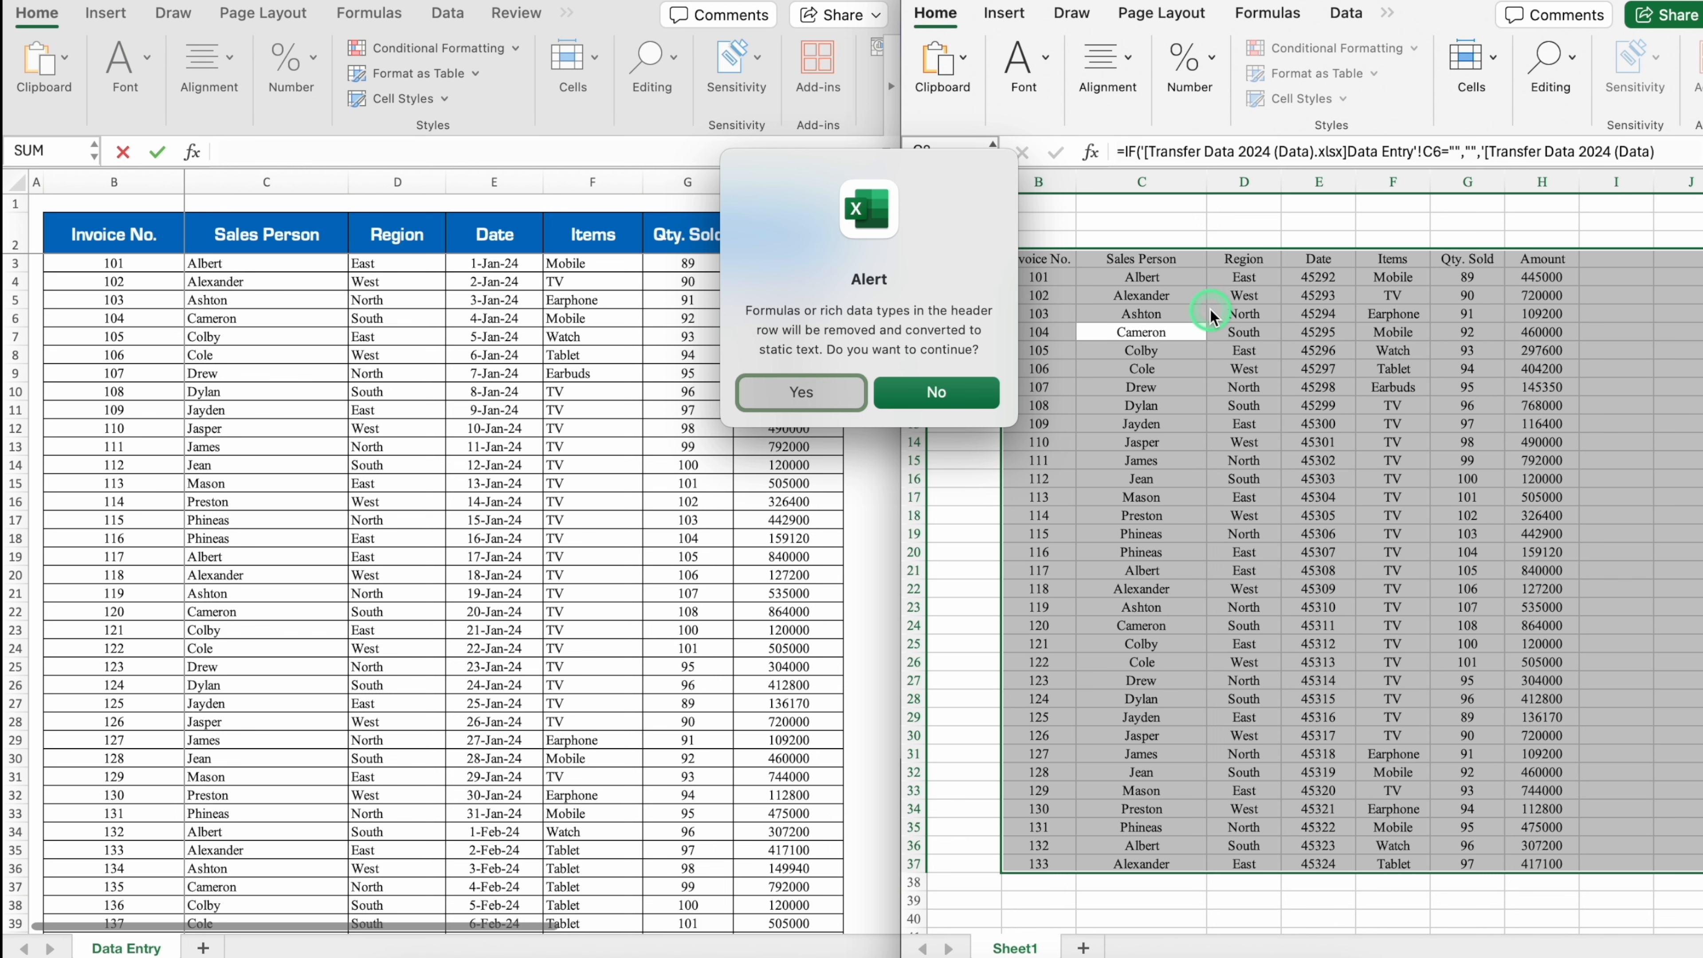
left_click(822, 398)
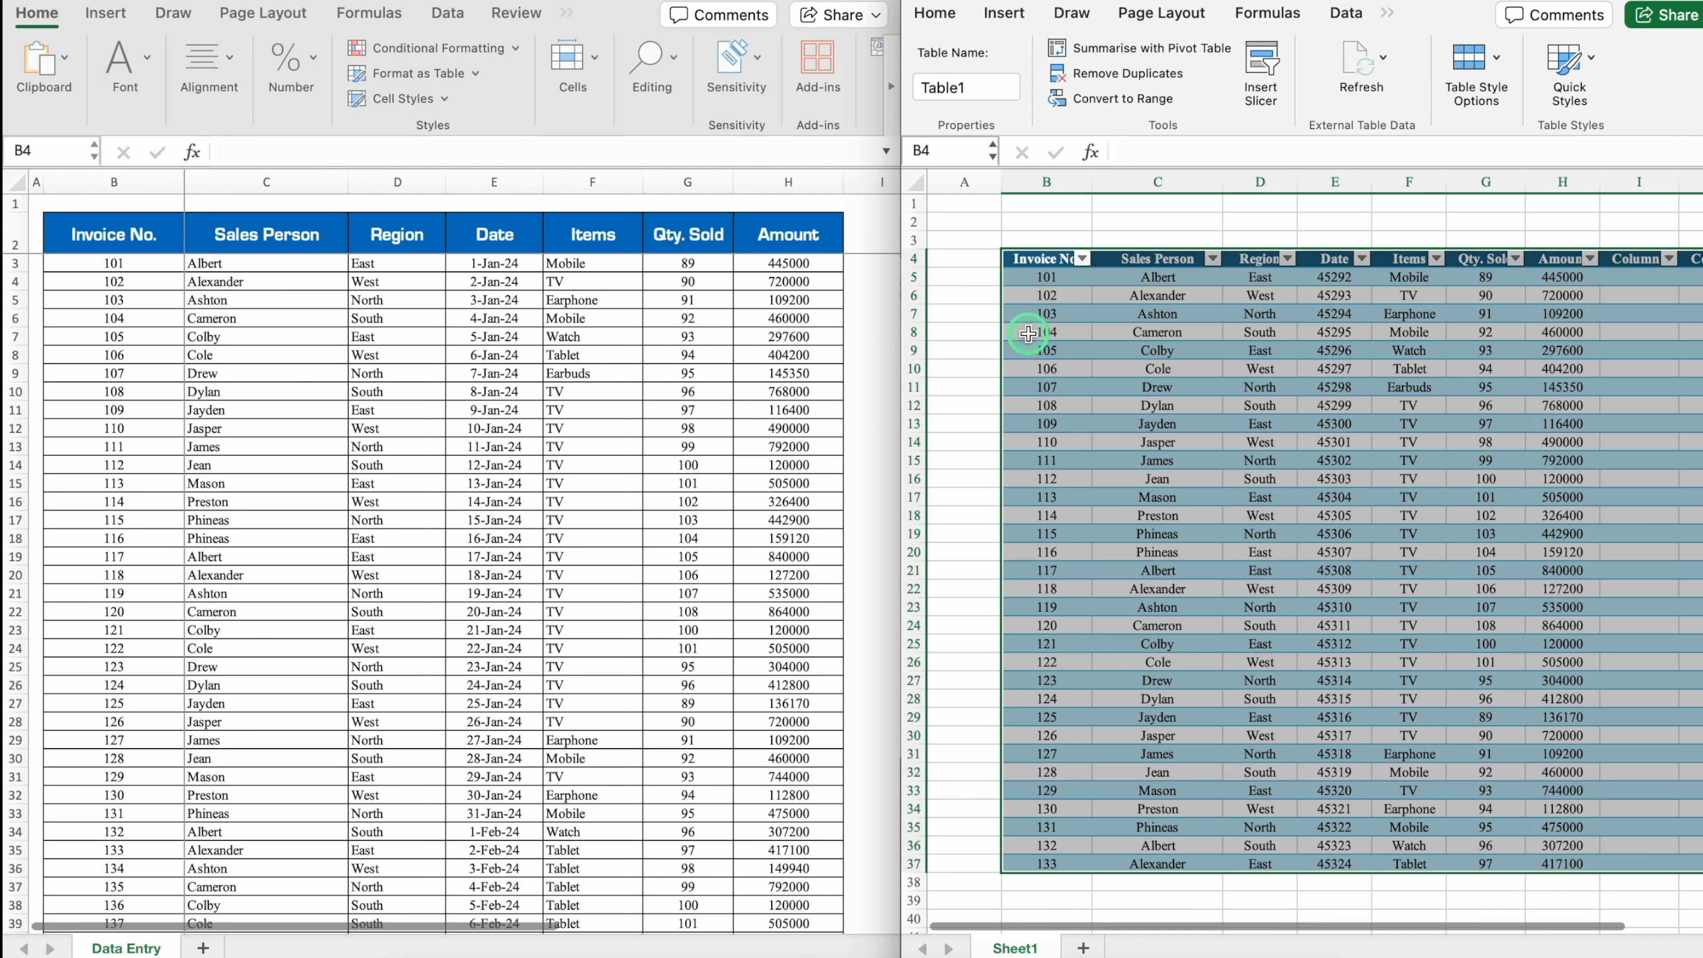
Delete the surplus columns I and J, which hold the table's placeholder columns after Amount
scroll(1028, 334, "right", 2)
left_click(1546, 181)
left_click_drag(1545, 182, 1616, 182)
left_click(1563, 183)
right_click(1563, 182)
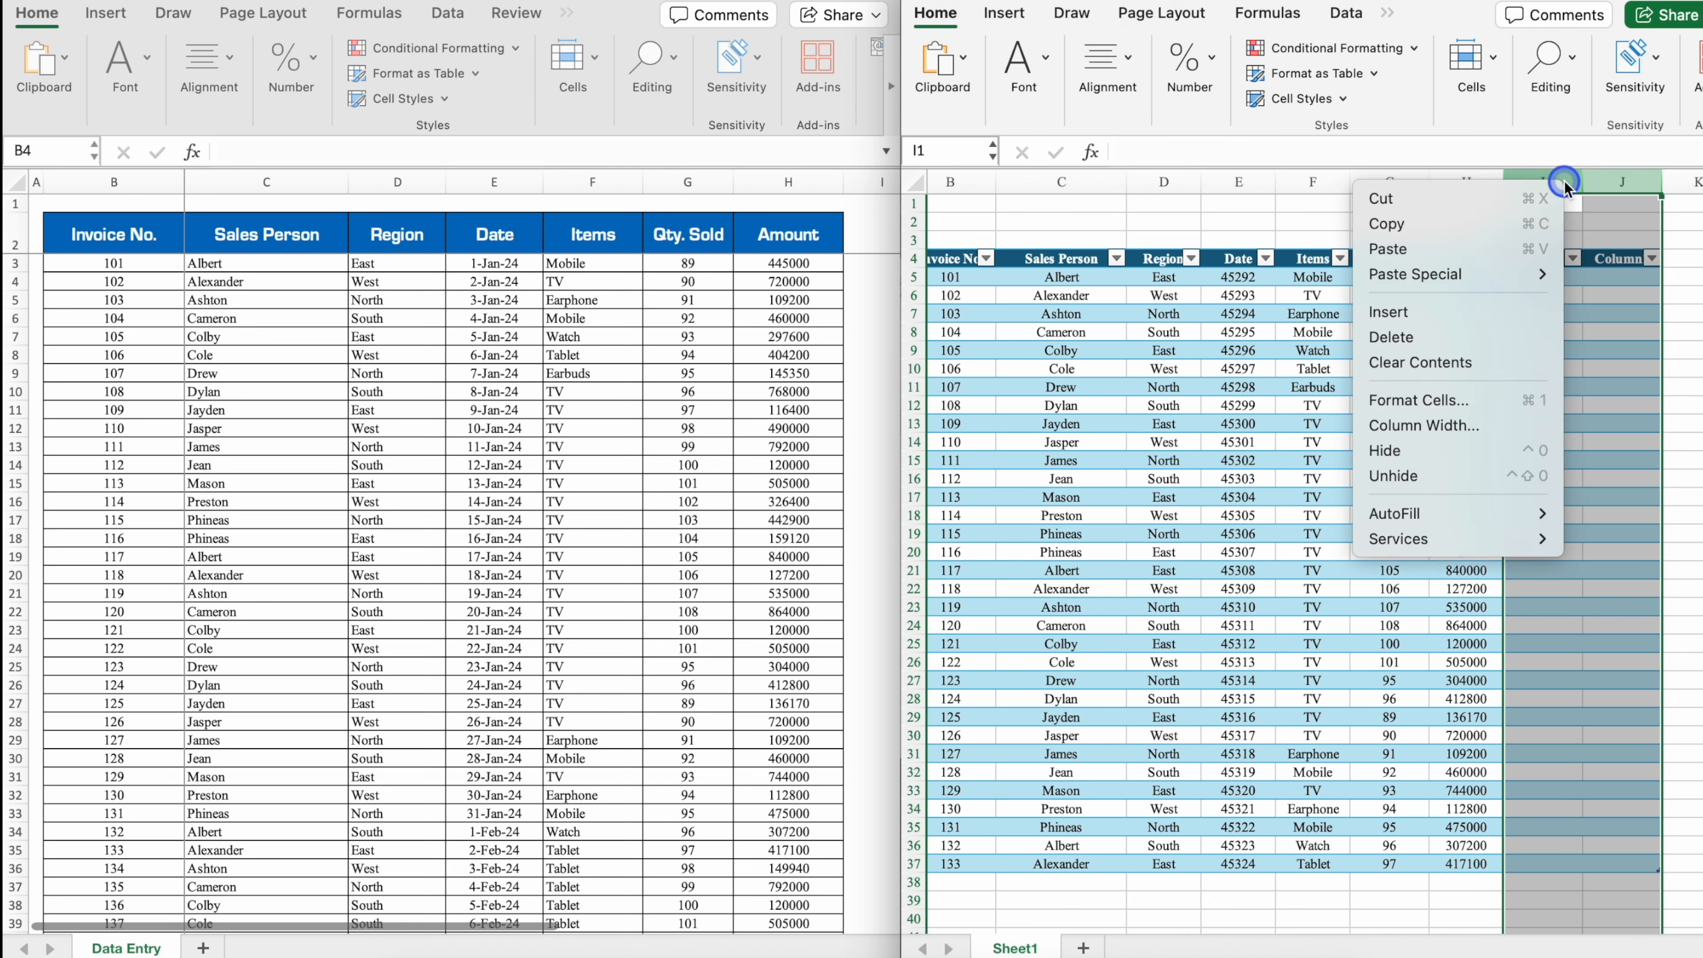
left_click(1467, 337)
Filter the linked table's Sales Person column to only the first-listed sales person, then close the filter options
scroll(1468, 858, "left", 2)
left_click(1212, 258)
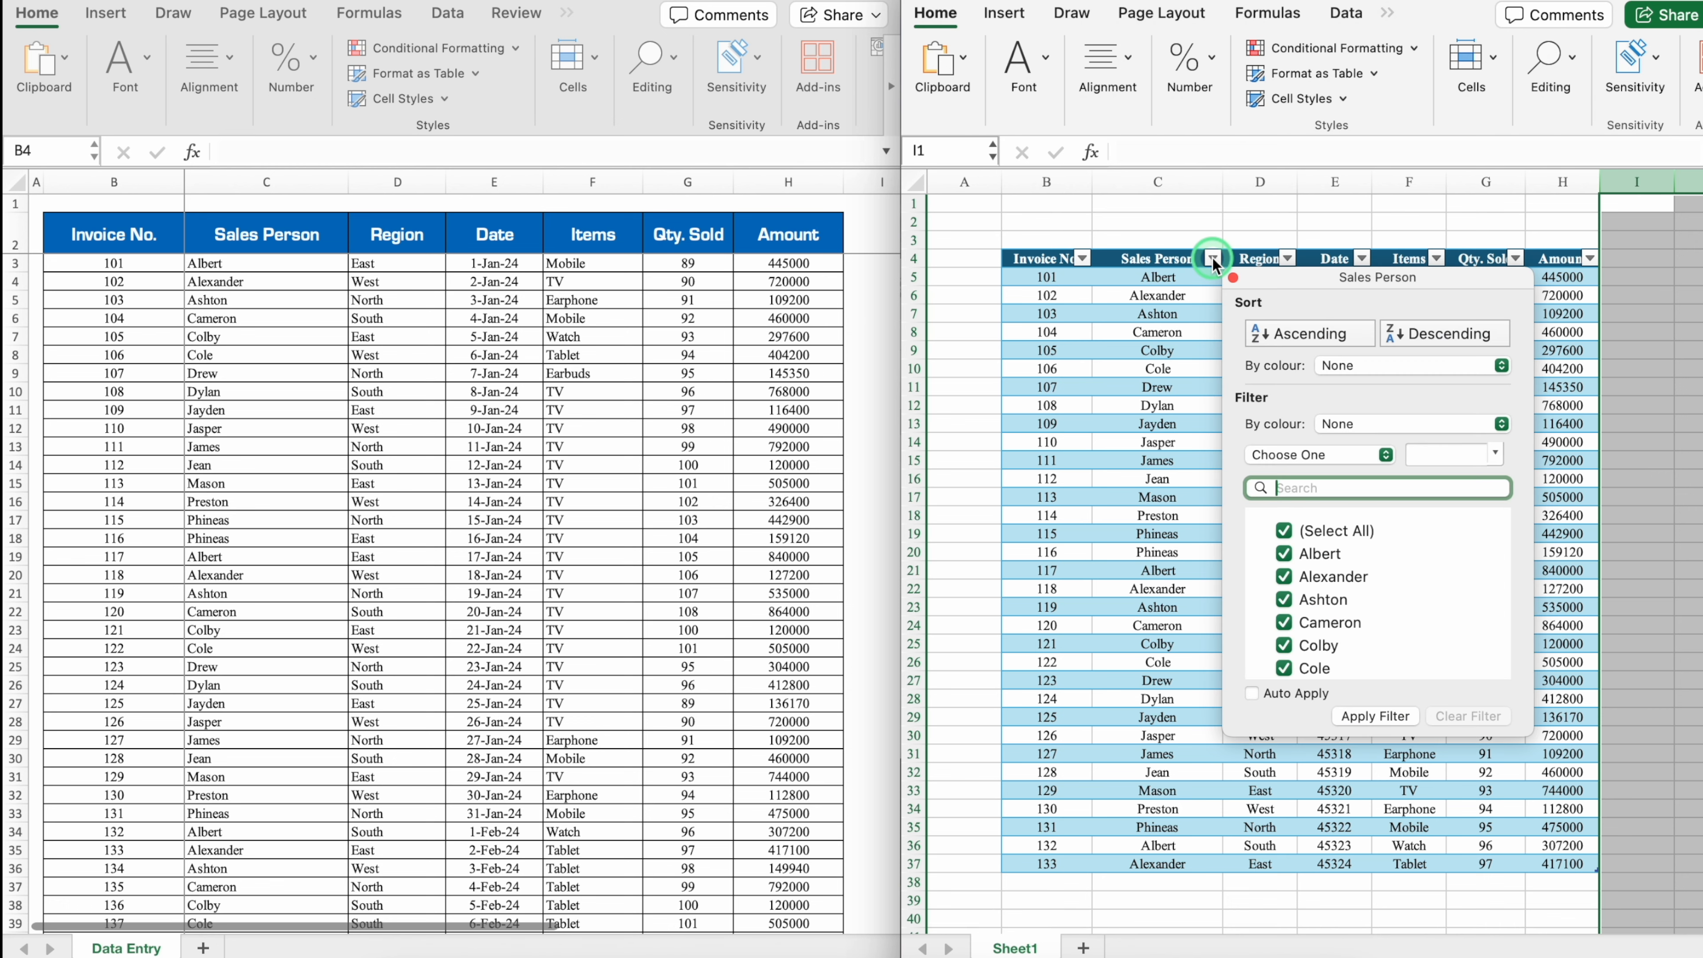
left_click(1284, 530)
left_click(1284, 553)
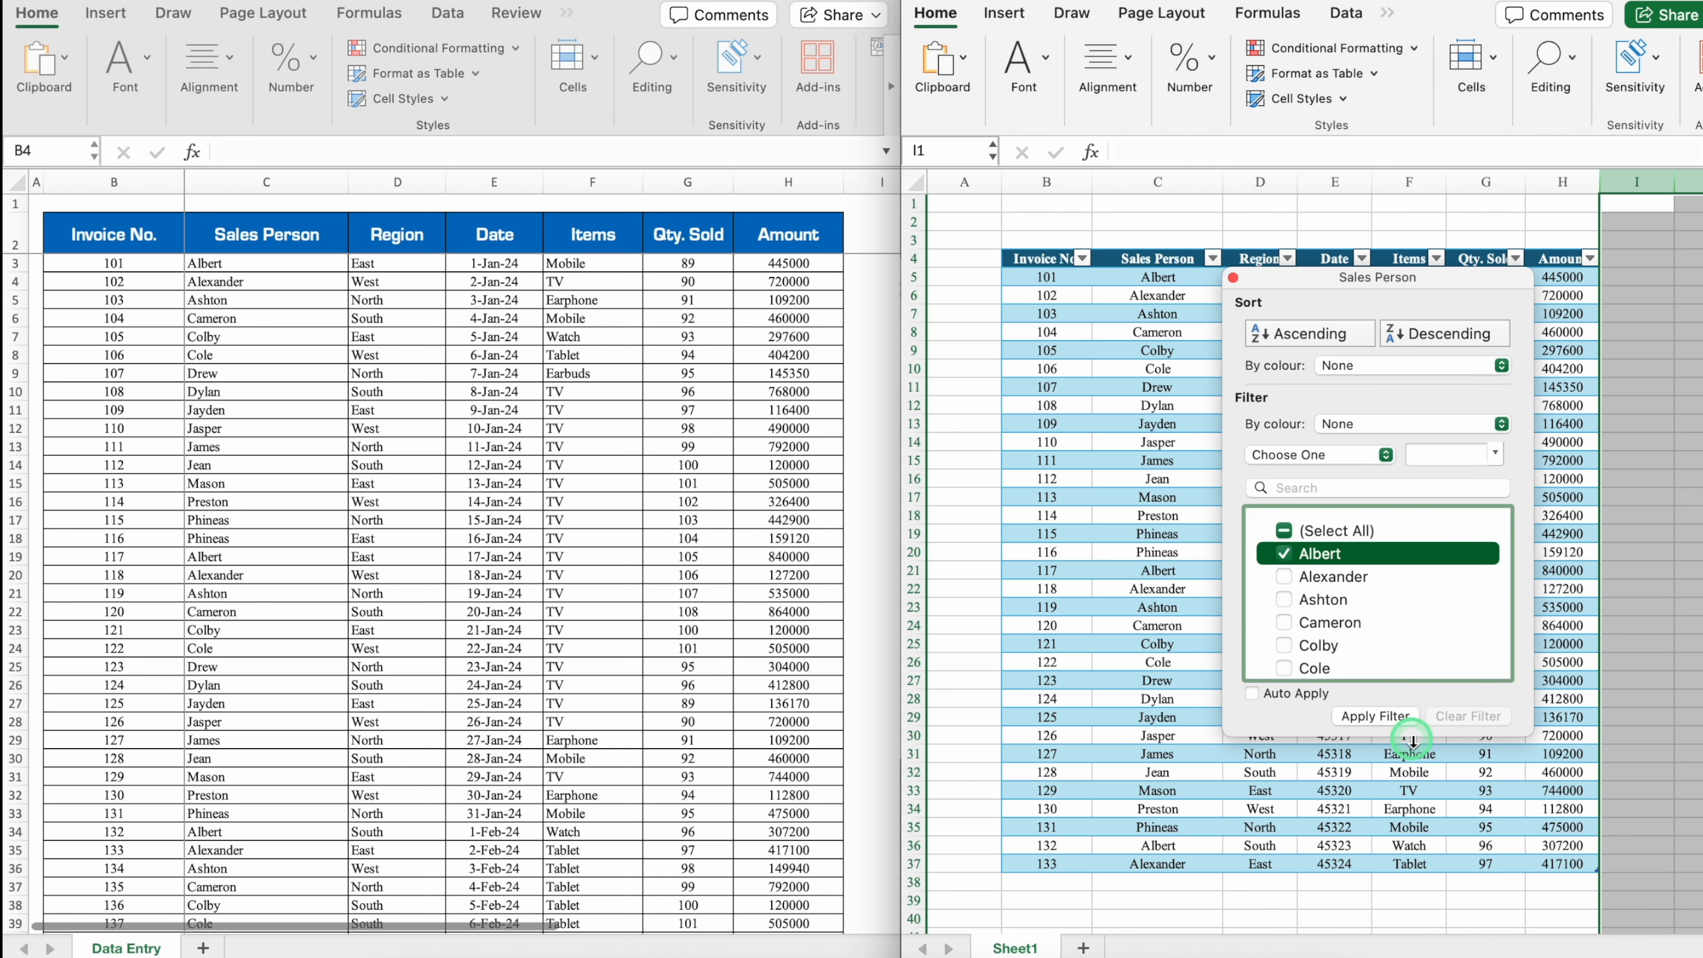
left_click(1378, 716)
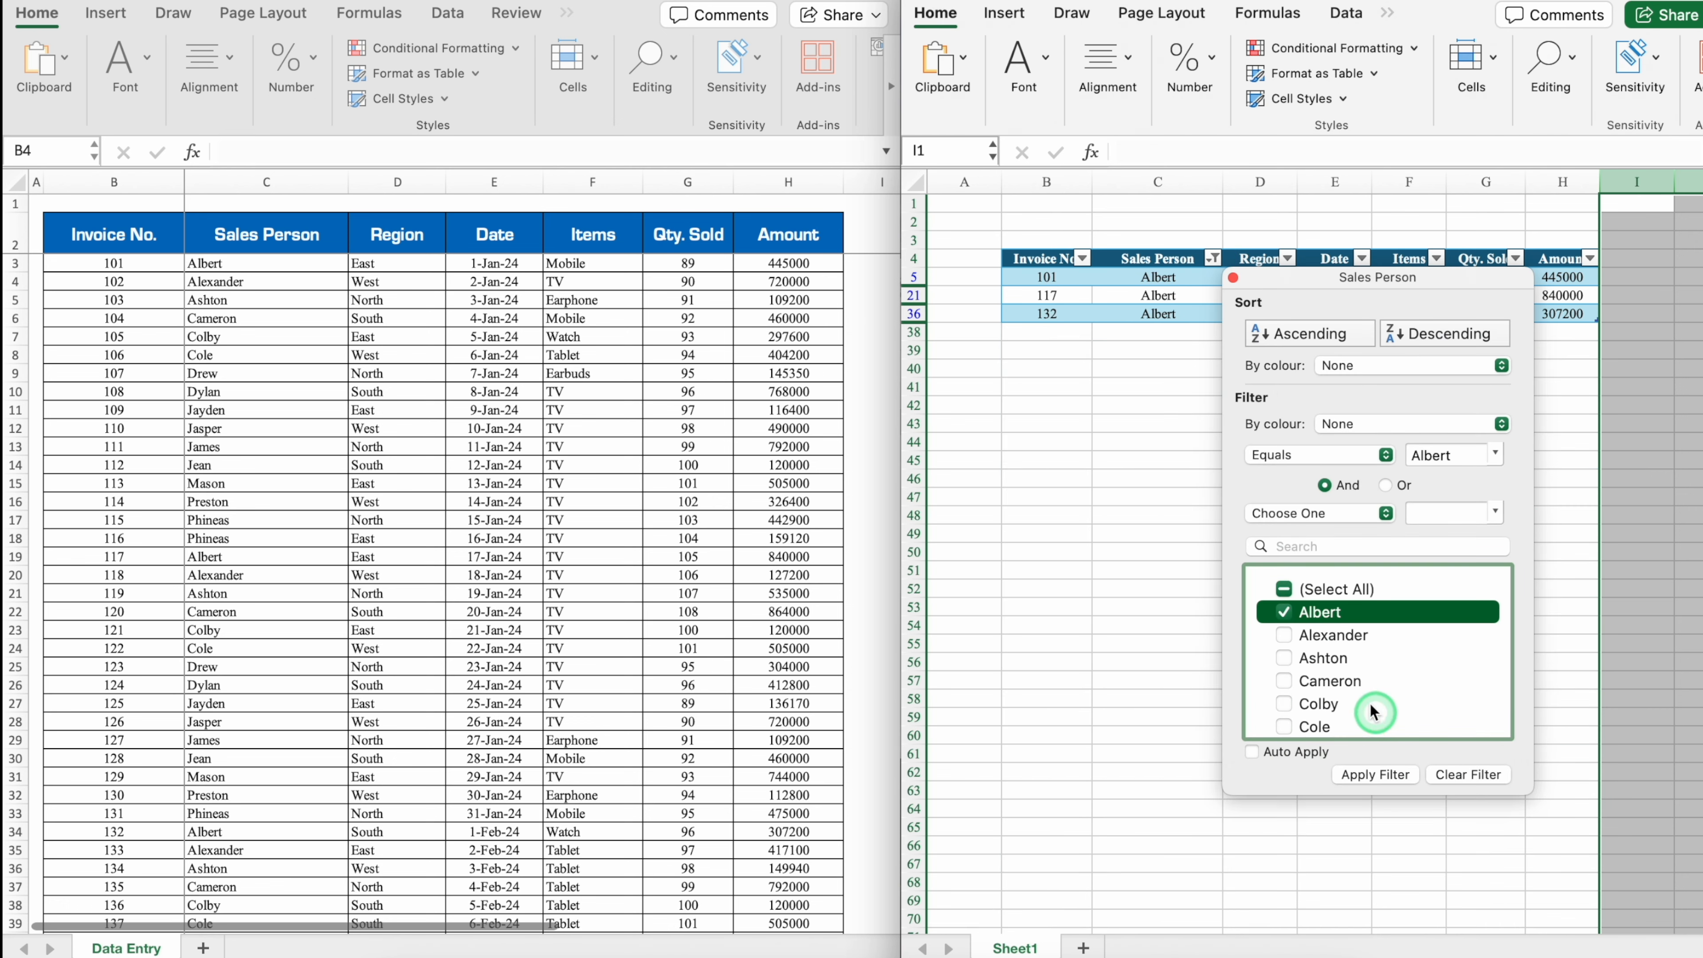
left_click(1234, 278)
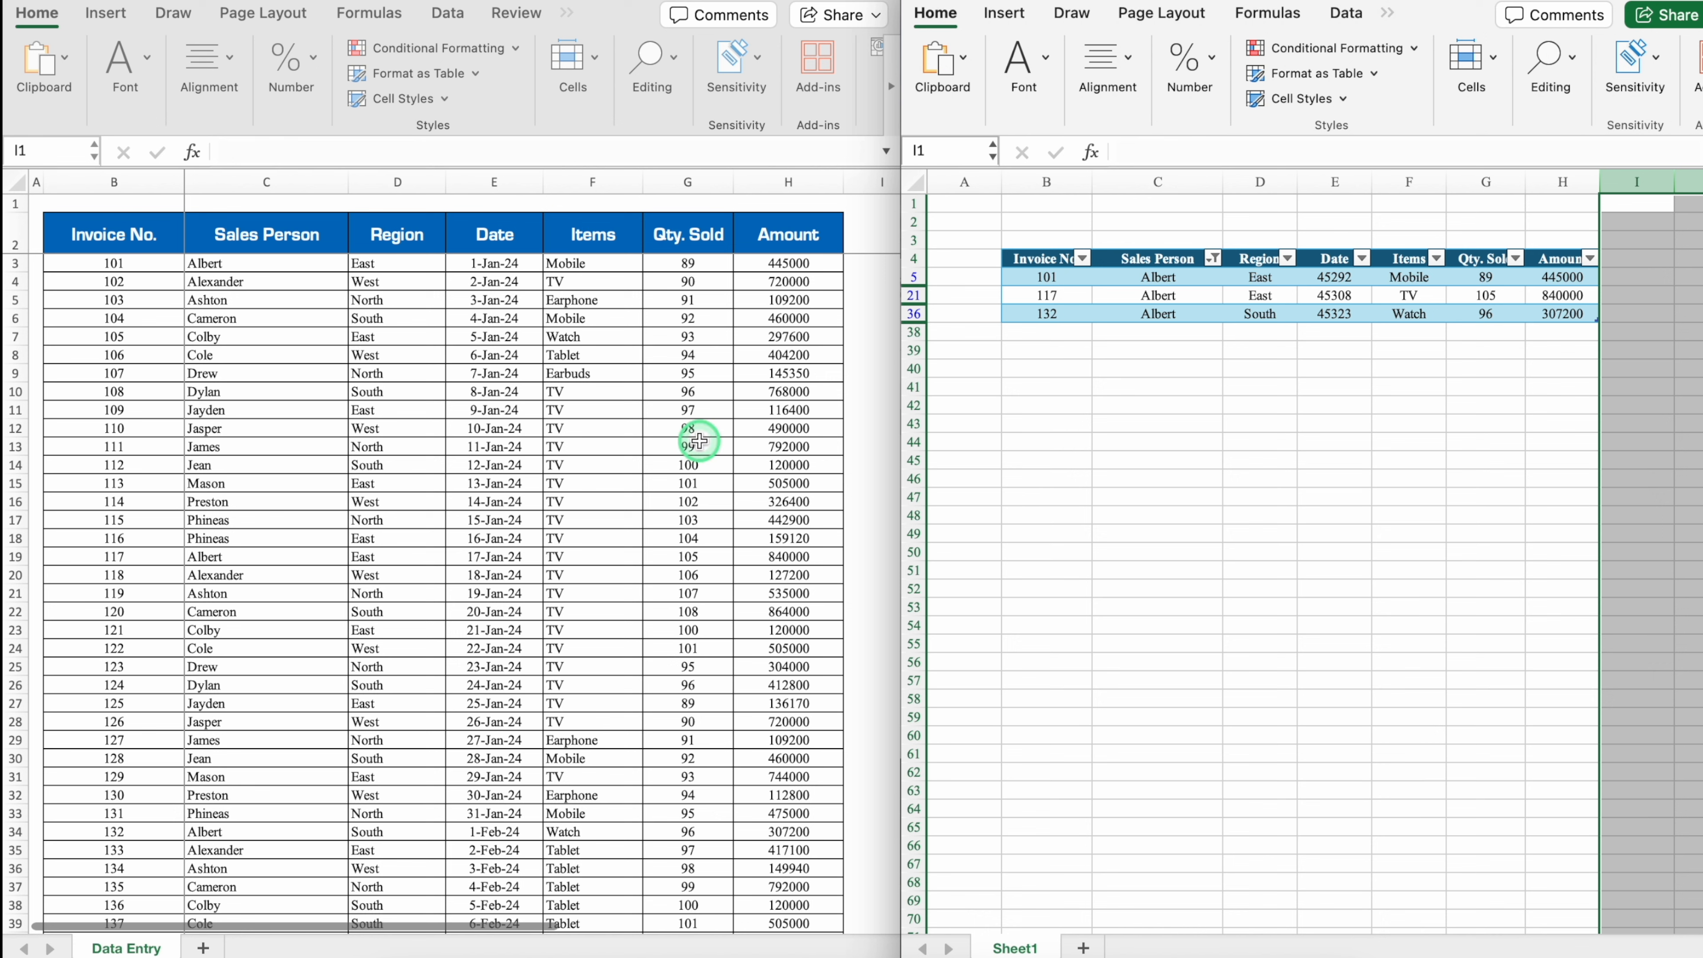
left_click(384, 734)
left_click(312, 430)
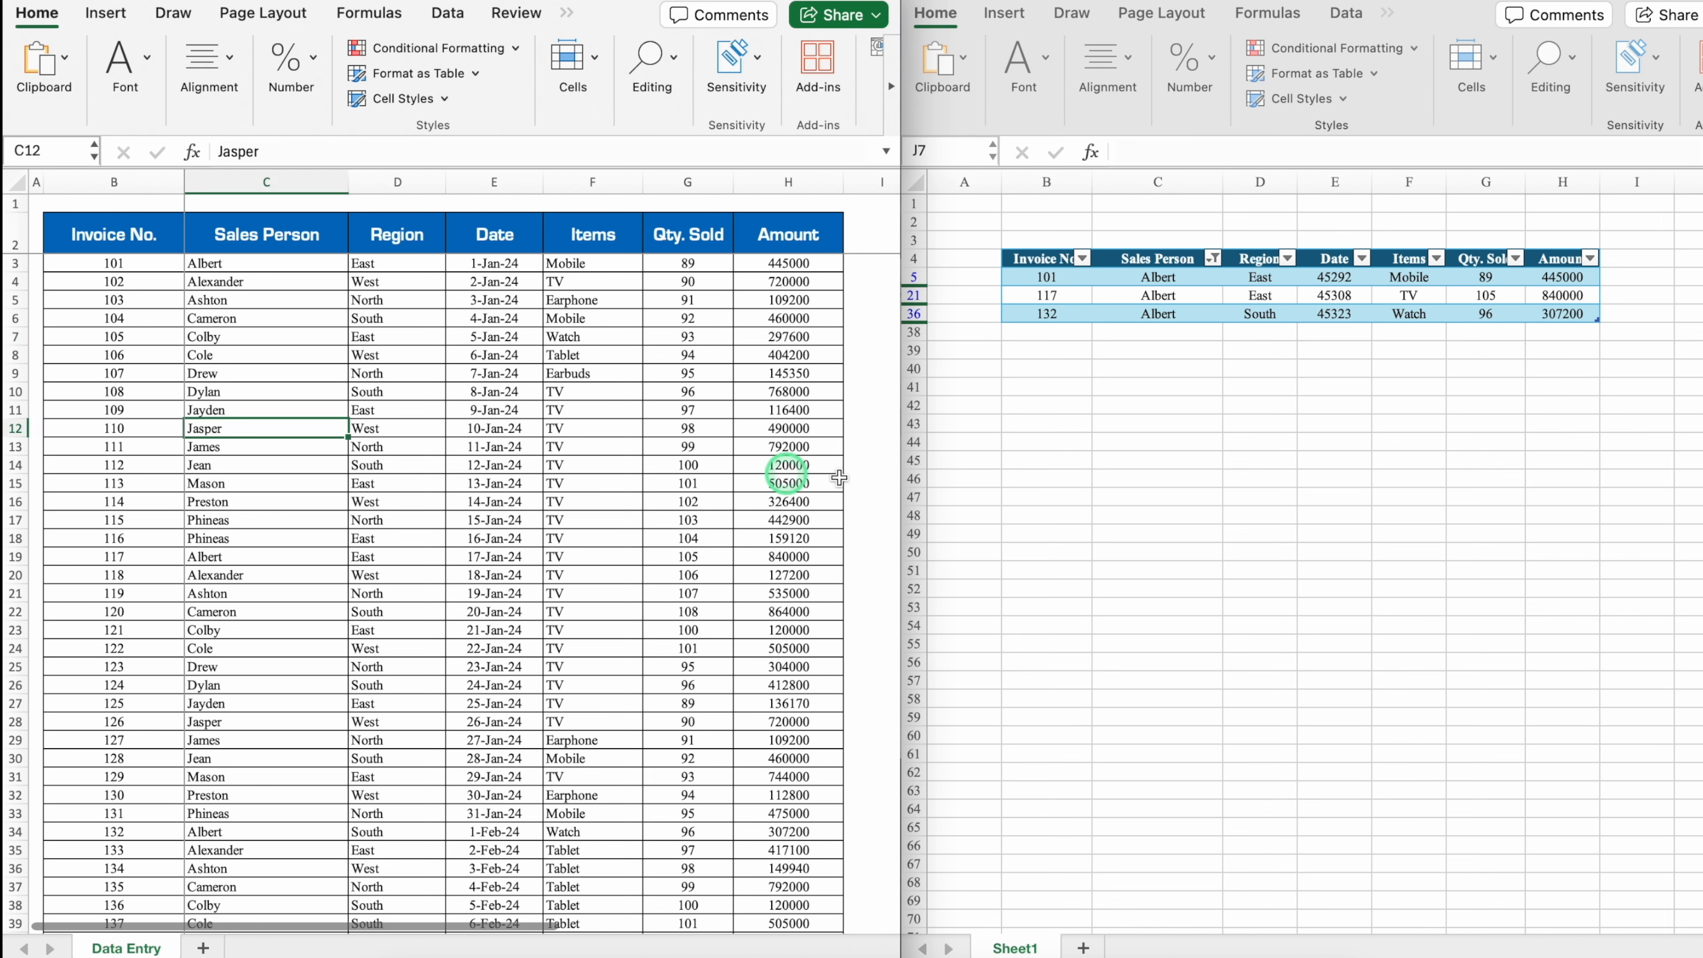
left_click(1222, 470)
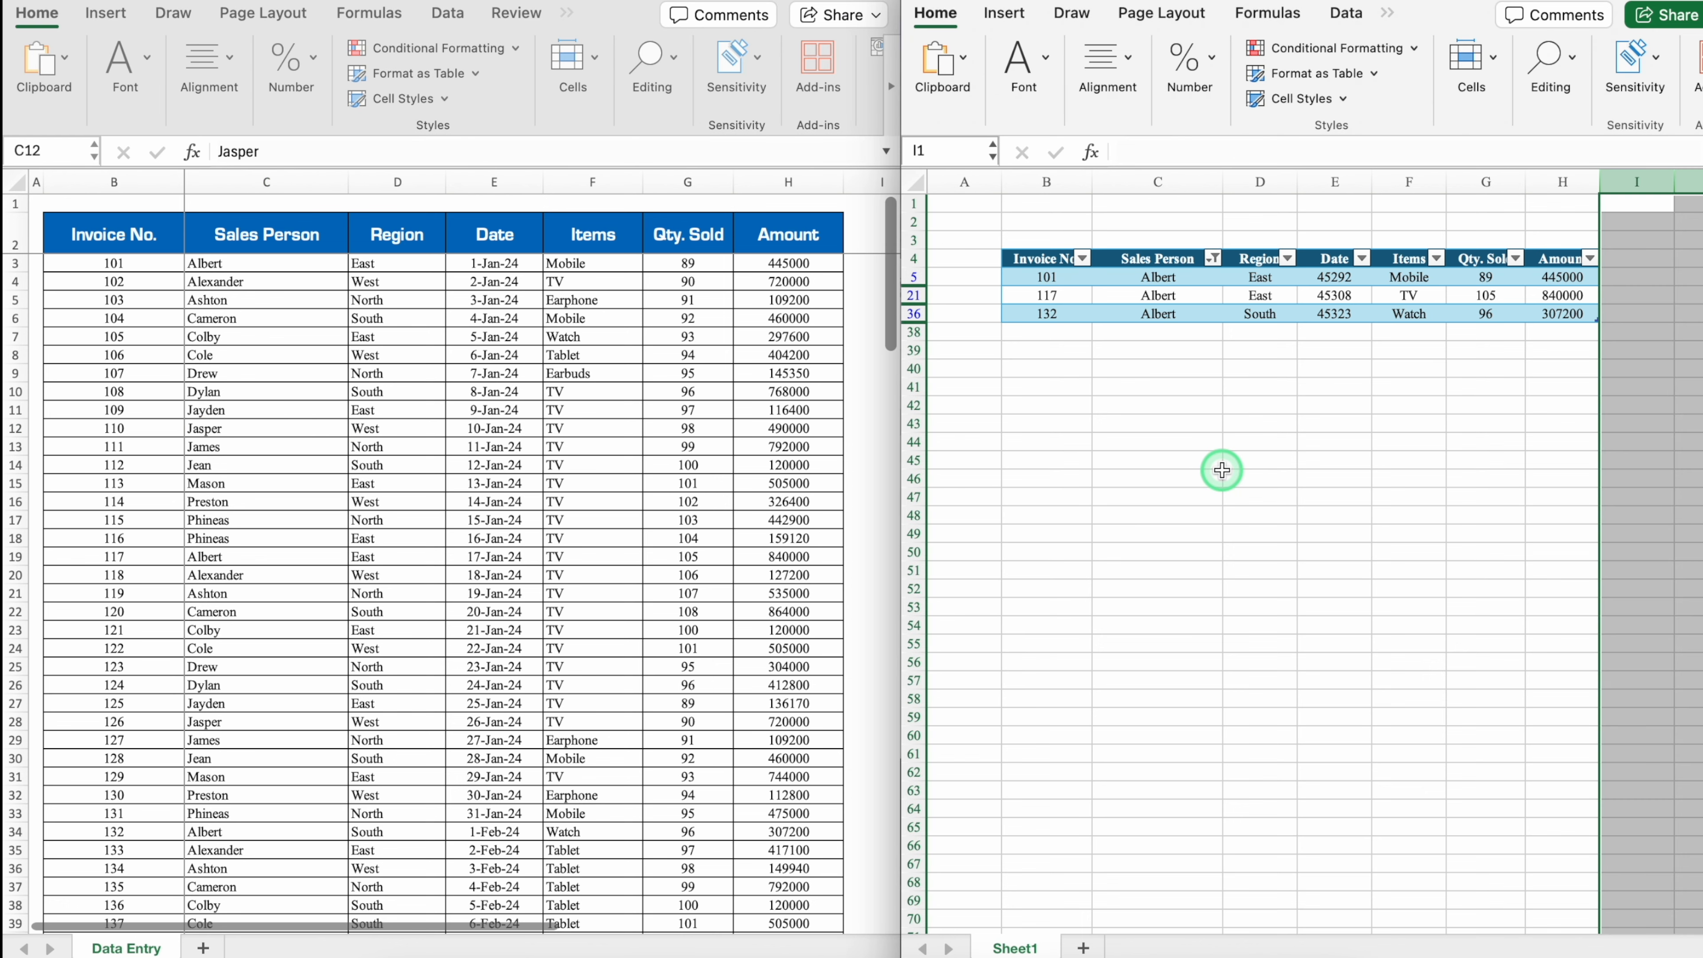